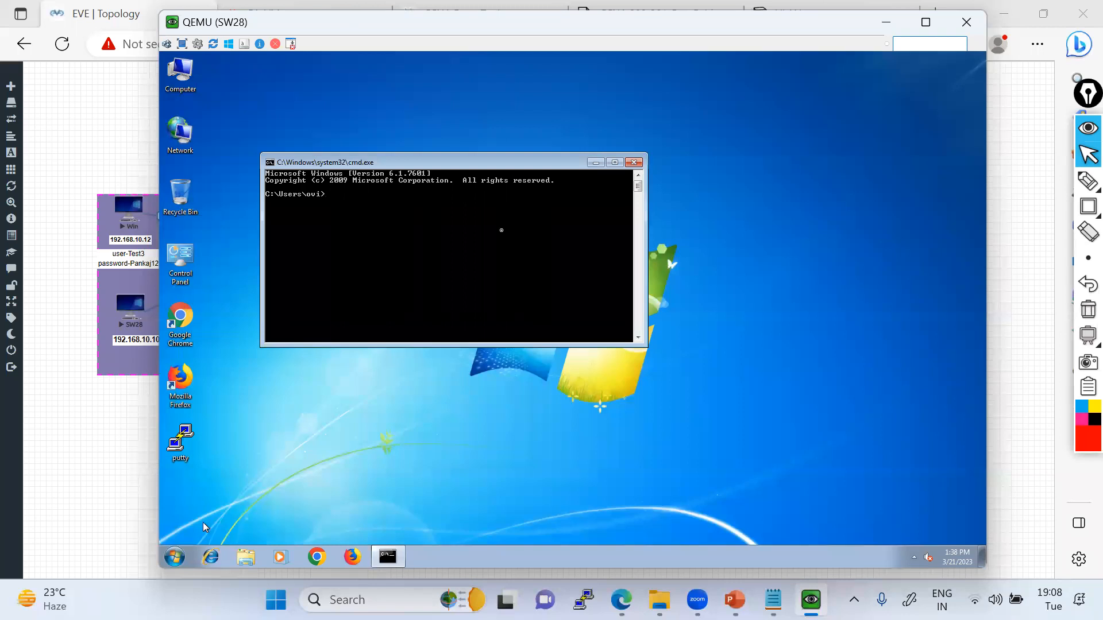
Move the SW28 console aside to uncover the topology and display SW28's IP configuration with ipconfig.
drag(346, 25, 491, 30)
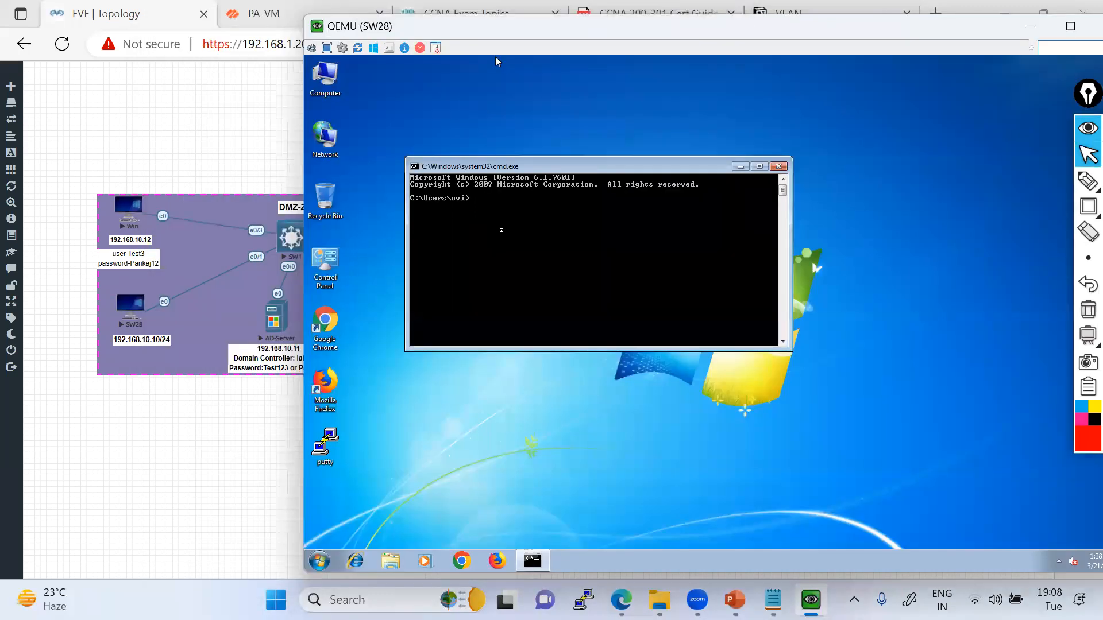
text(ping)
key(BackSpace)
key(BackSpace)
key(BackSpace)
text(ipconfi)
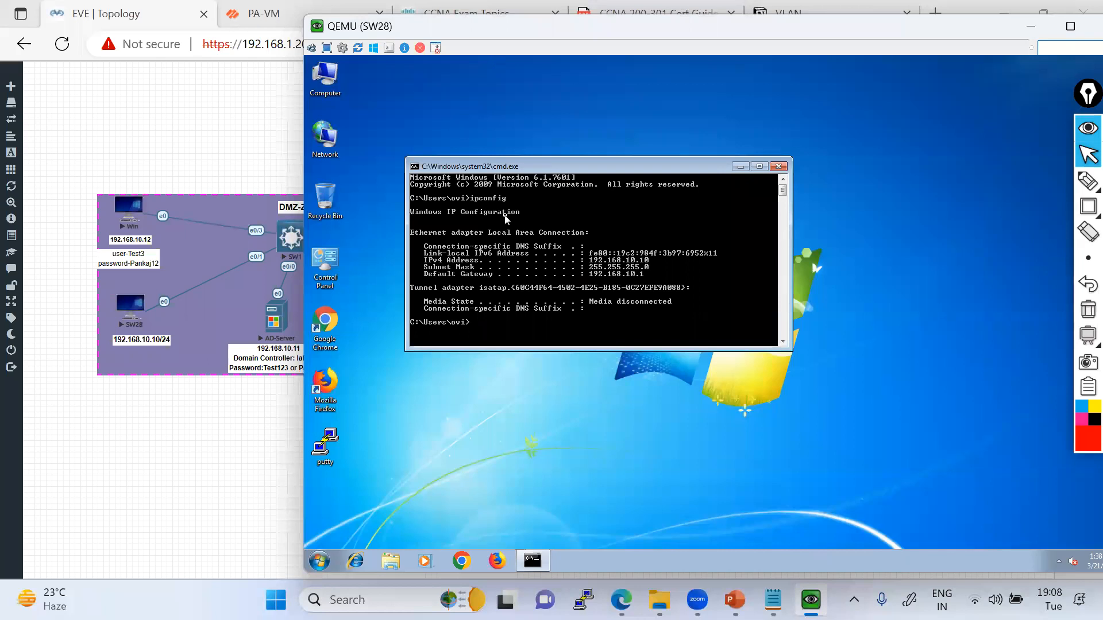
key(alt+Tab)
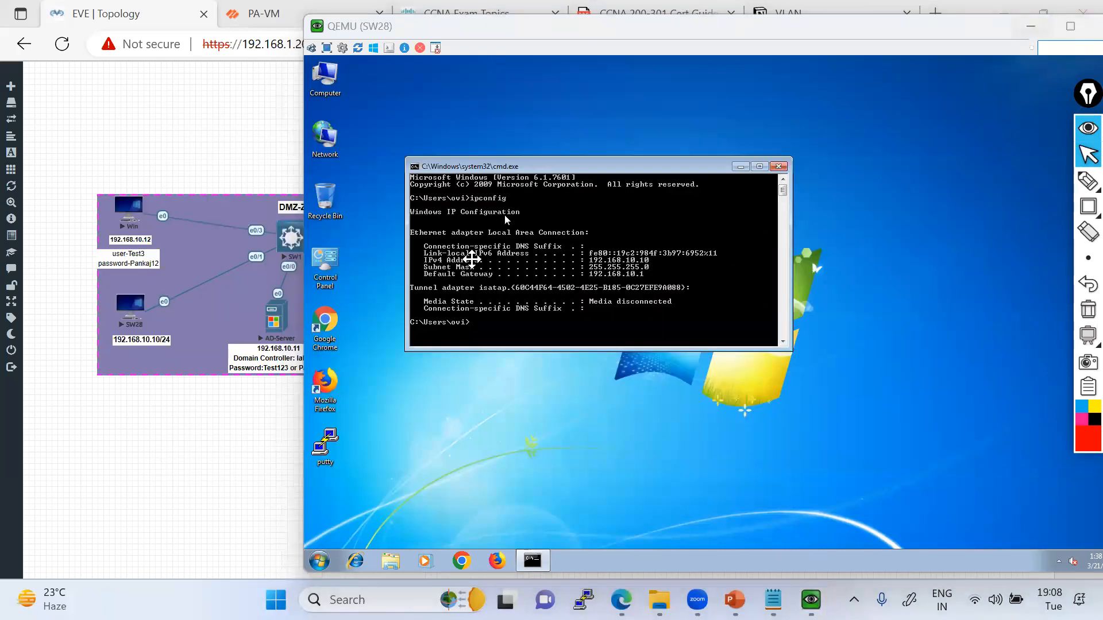
key(alt+Tab)
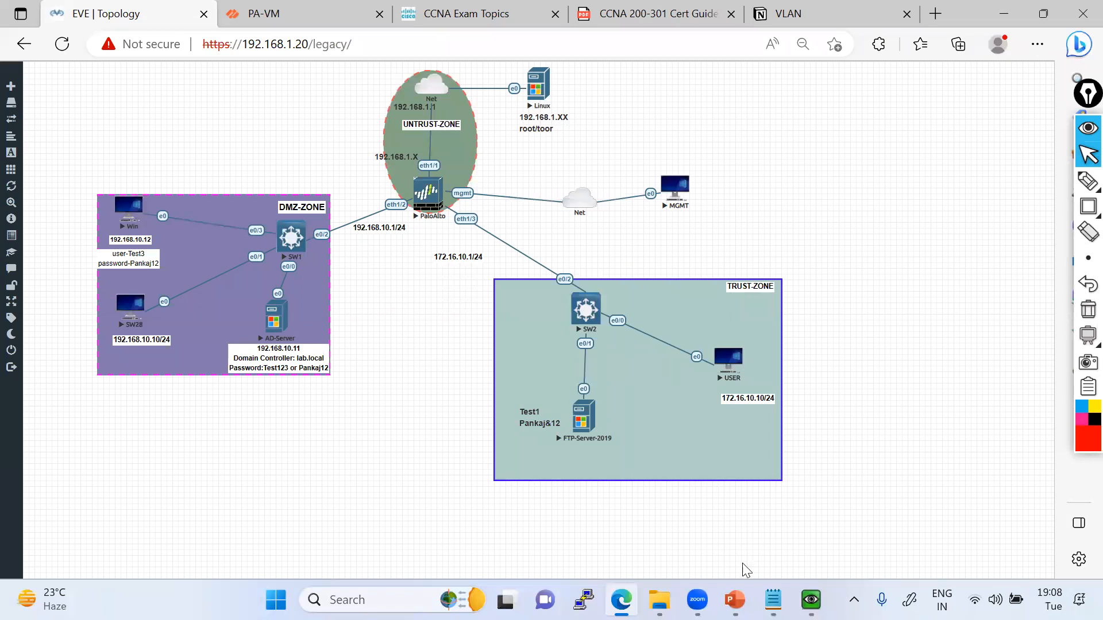
click(811, 600)
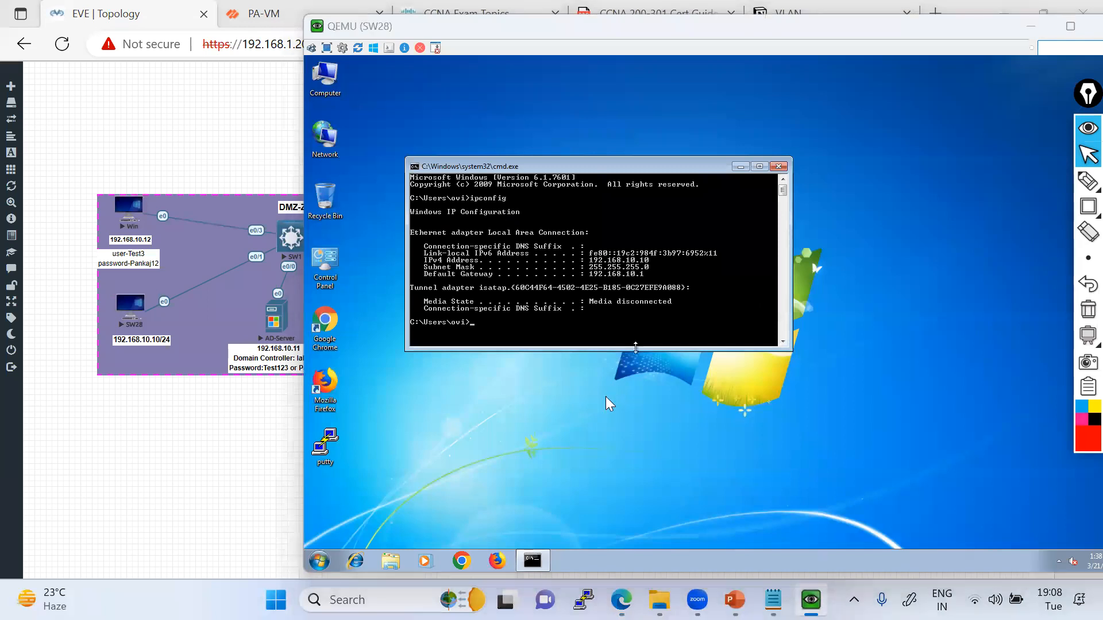
Open the FTP-Server-2019 console from the topology, dismiss the Shutdown Event Tracker and close Server Manager.
key(alt+Tab)
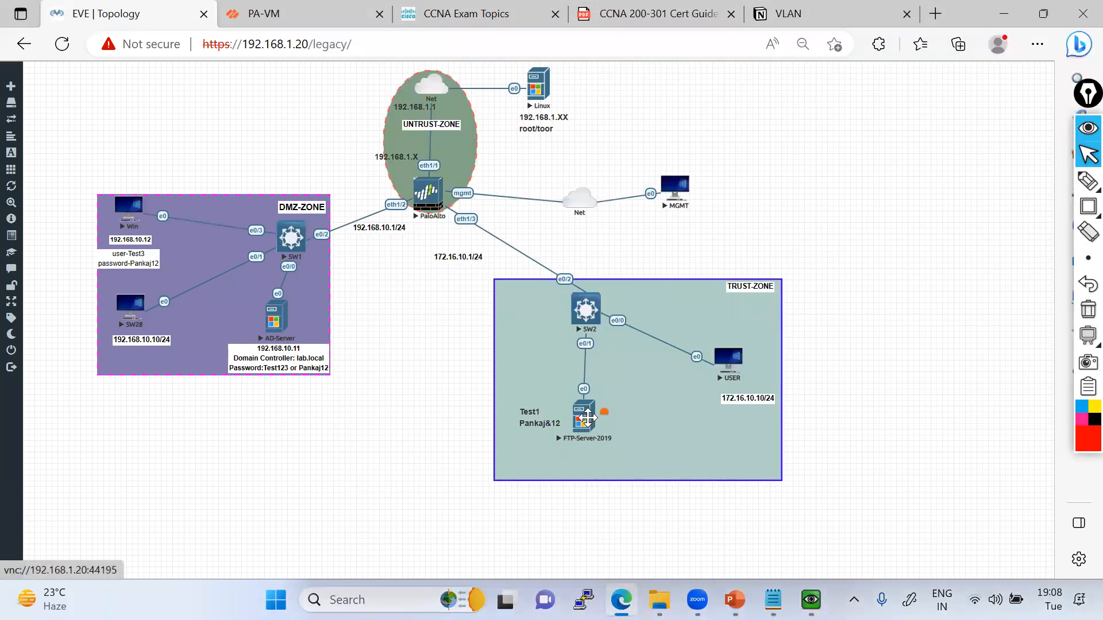
click(673, 185)
click(637, 171)
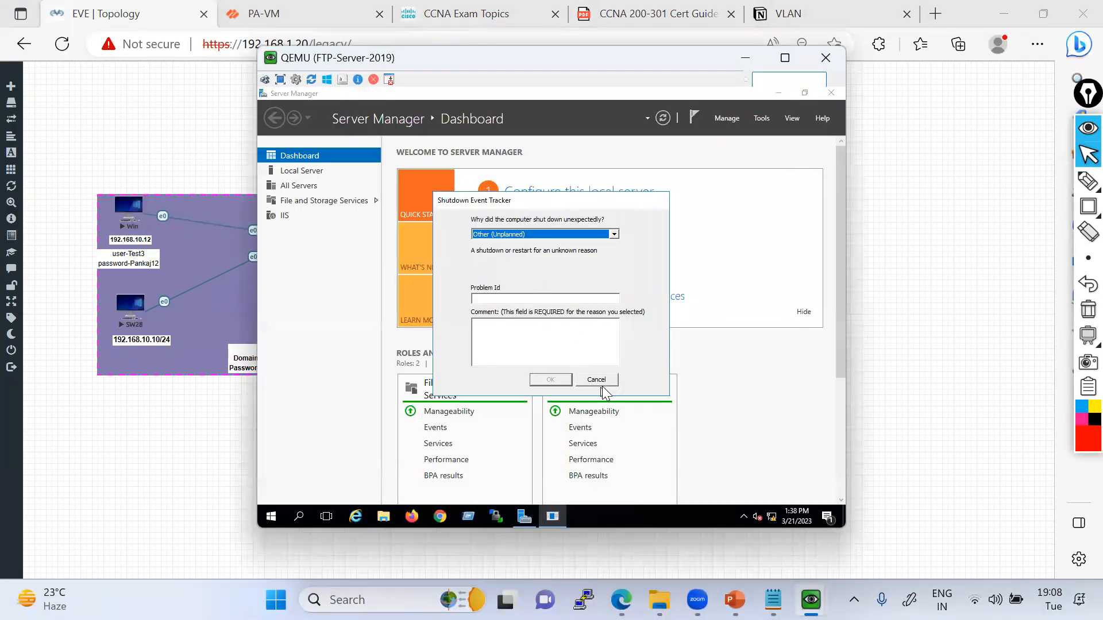
click(599, 381)
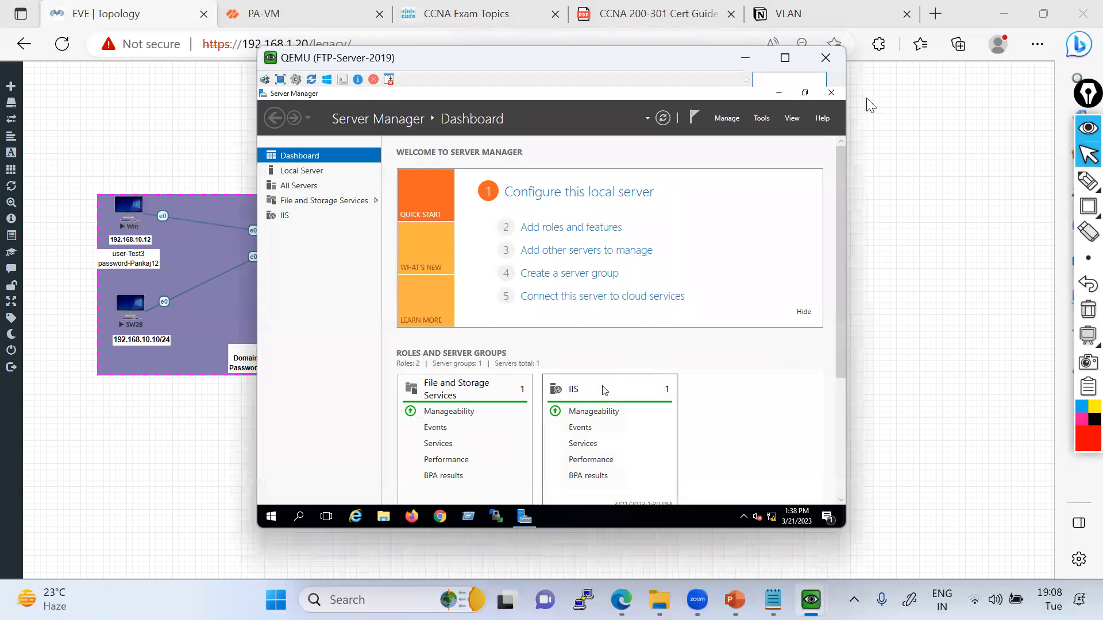
click(831, 93)
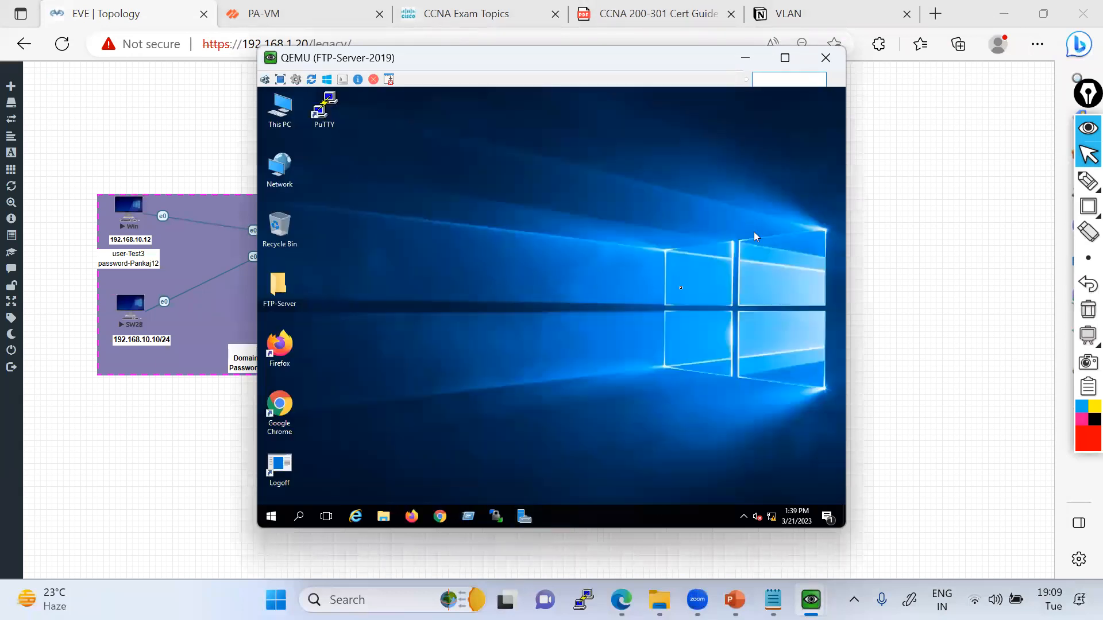
click(299, 517)
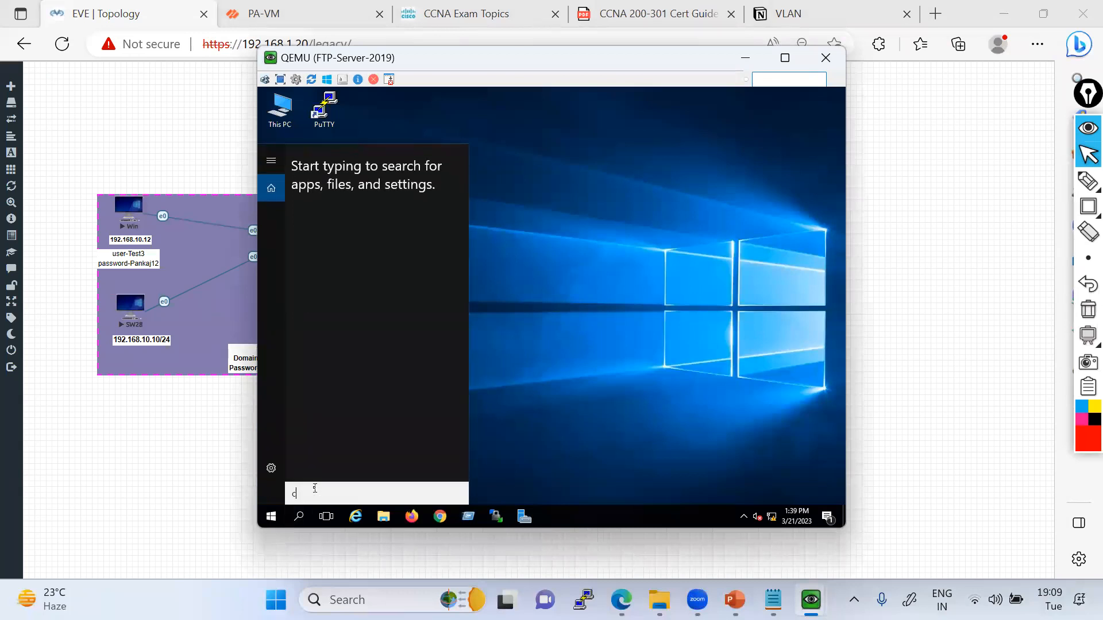
text(c)
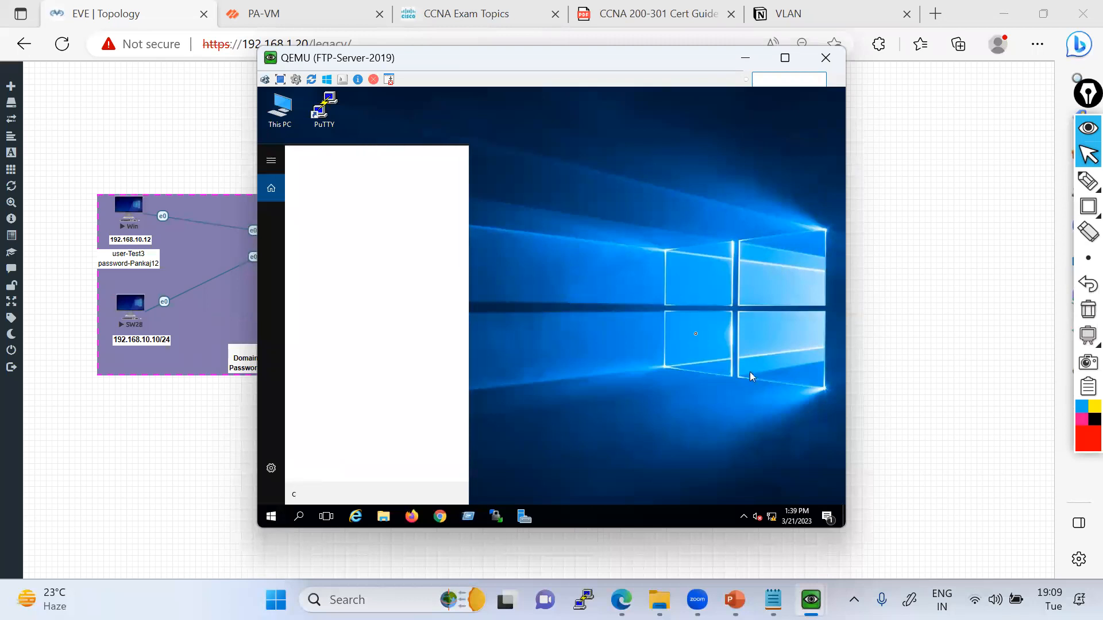
click(691, 332)
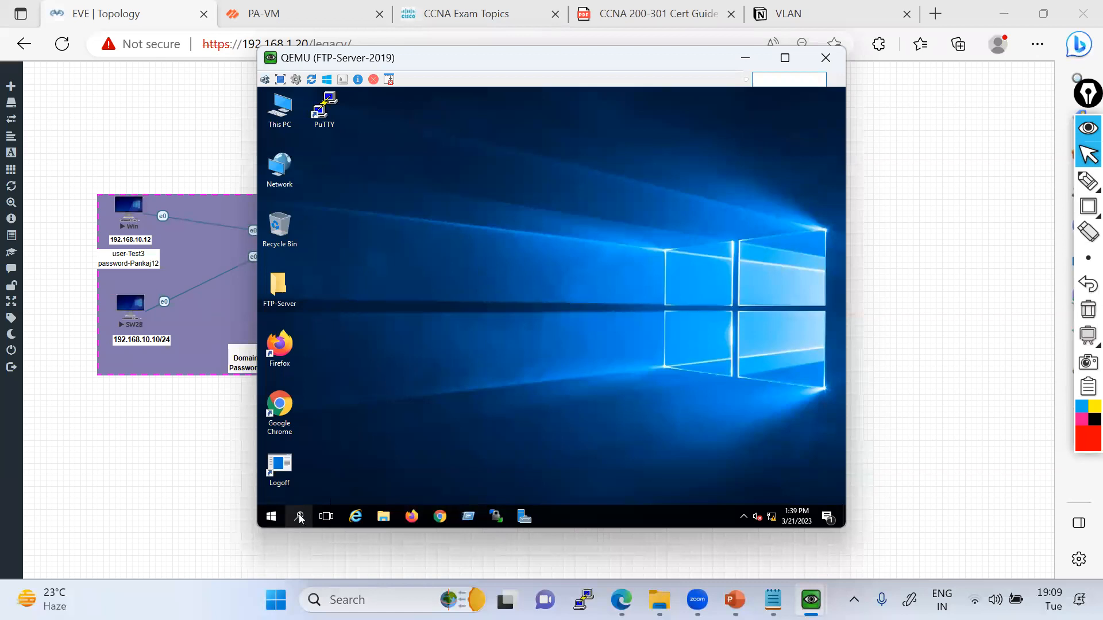
drag(458, 59, 521, 52)
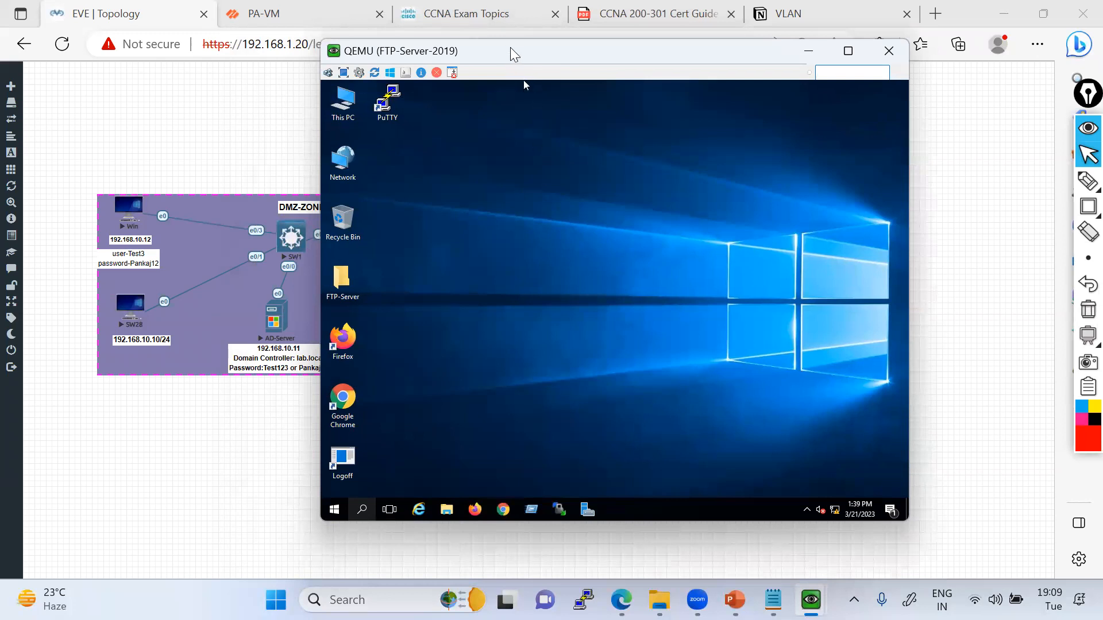
drag(604, 61, 687, 68)
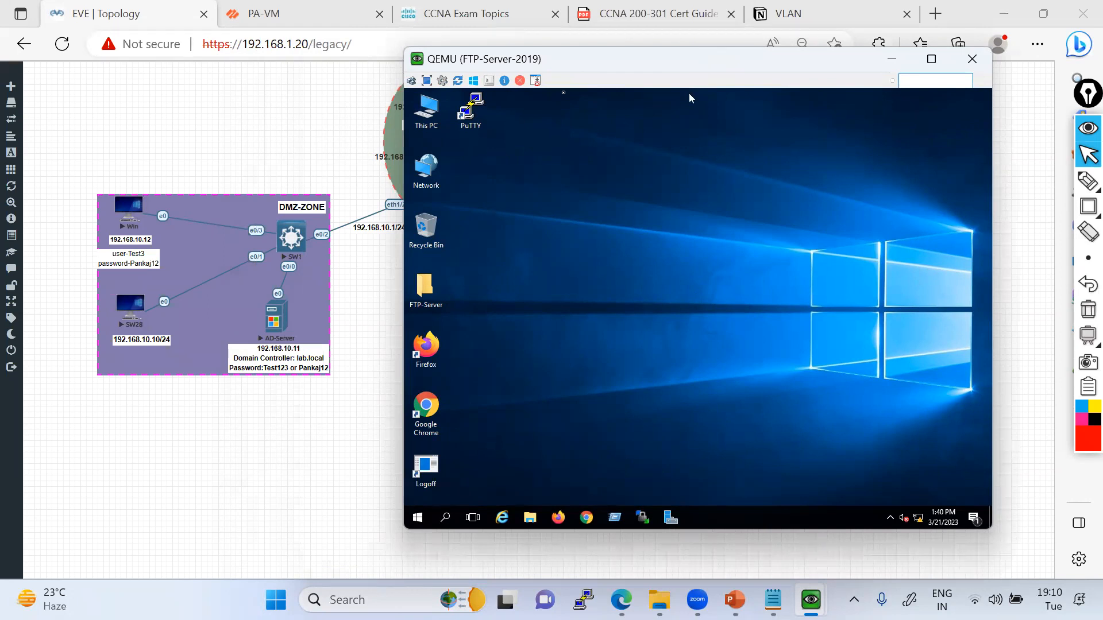
drag(531, 68, 355, 71)
click(269, 521)
click(362, 109)
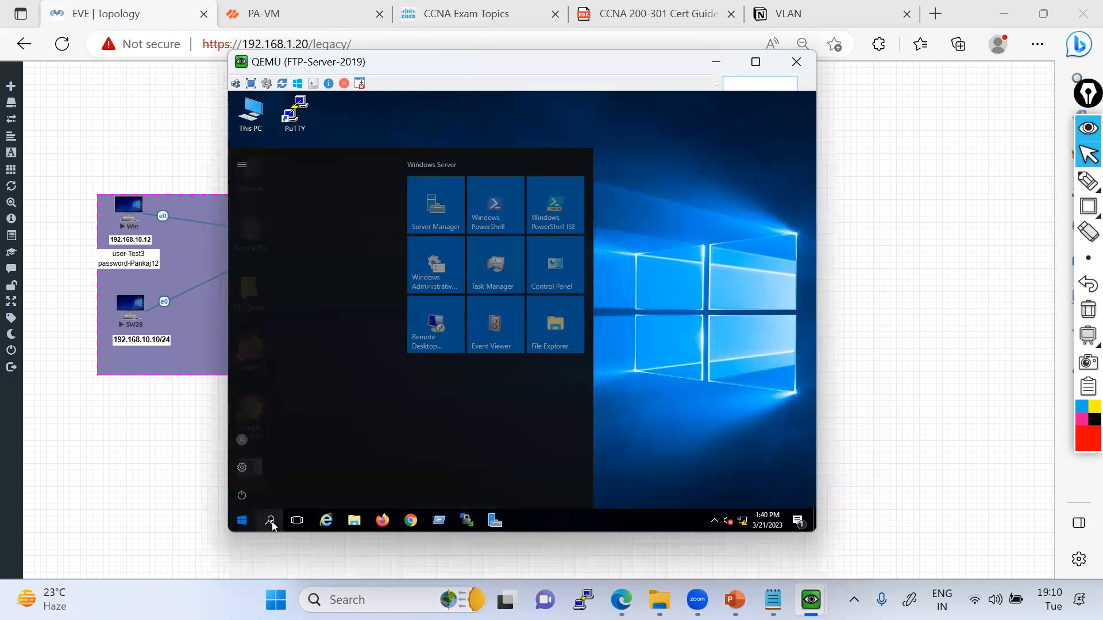
click(271, 521)
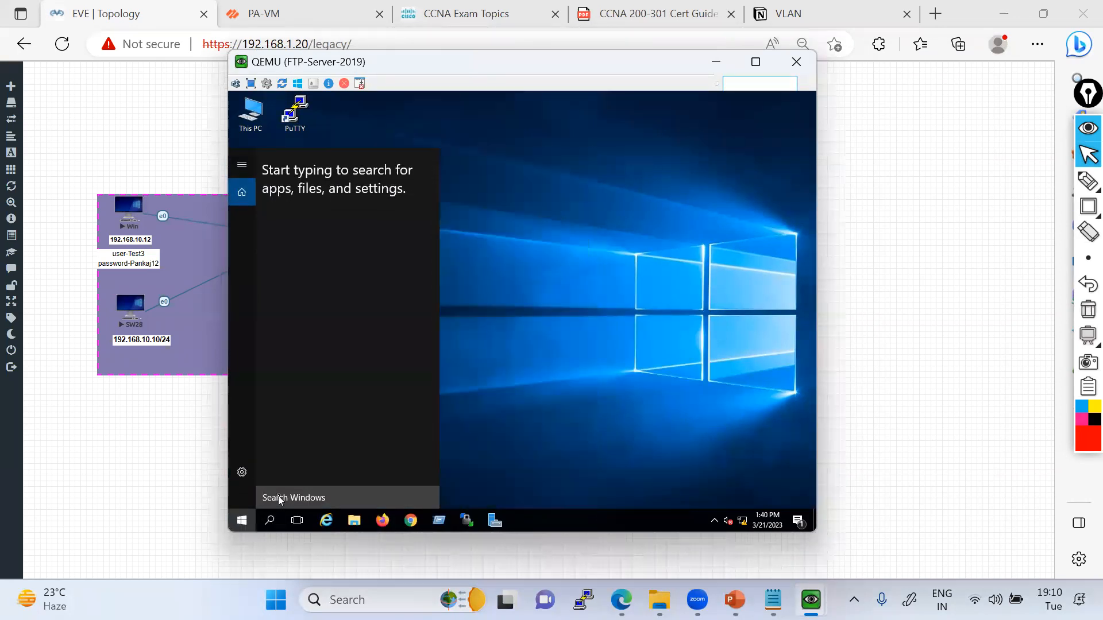
click(280, 498)
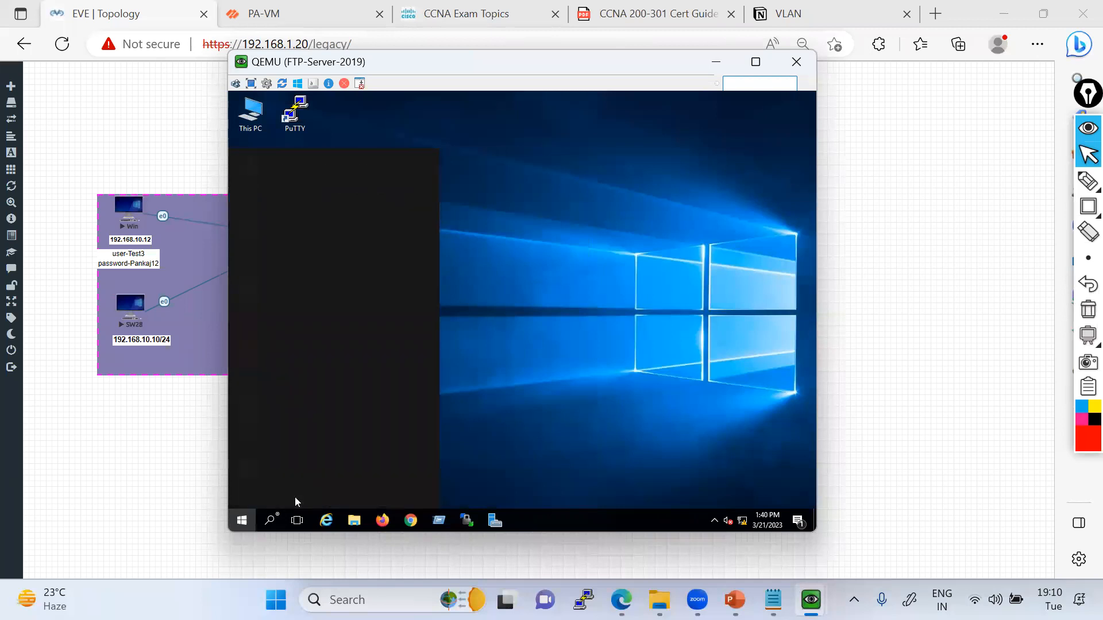
click(270, 522)
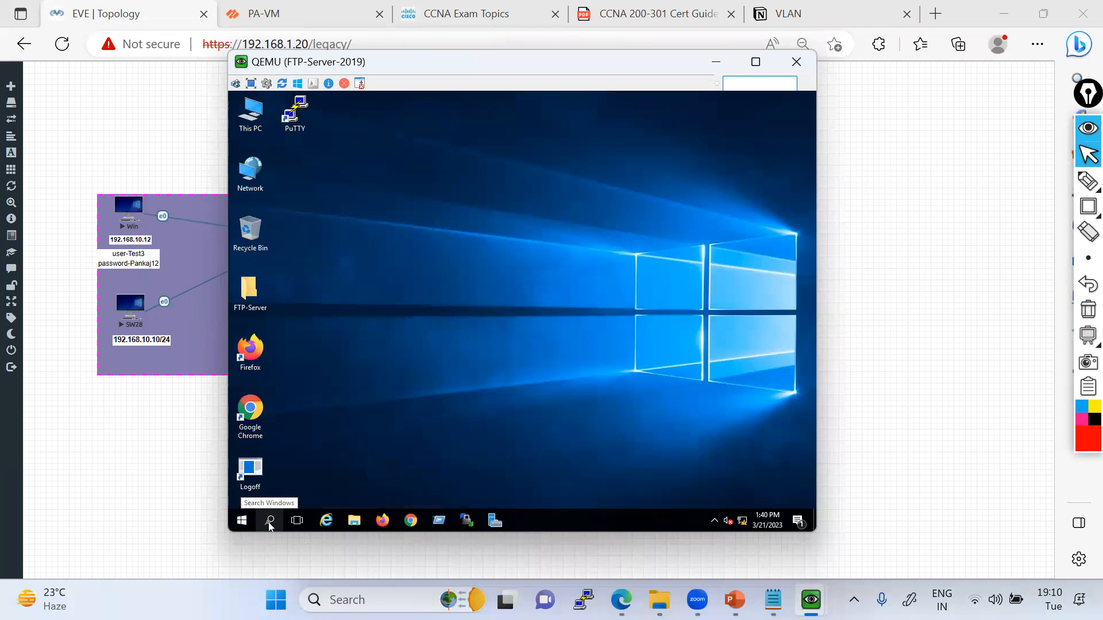
Search for cmd on FTP-Server-2019 and open Command Prompt.
click(270, 523)
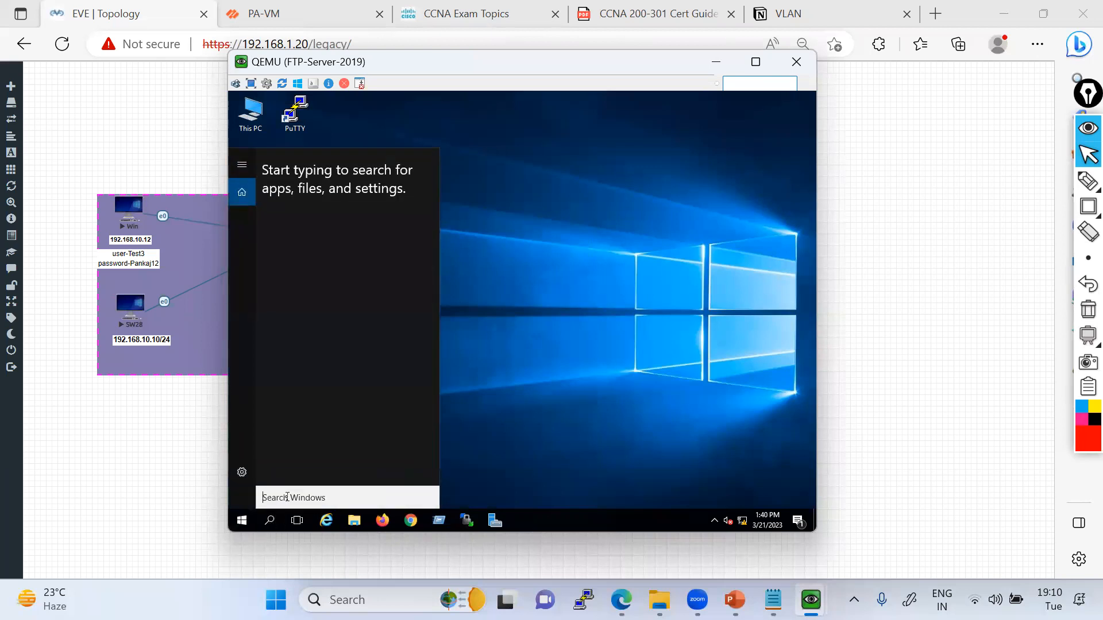
text(c)
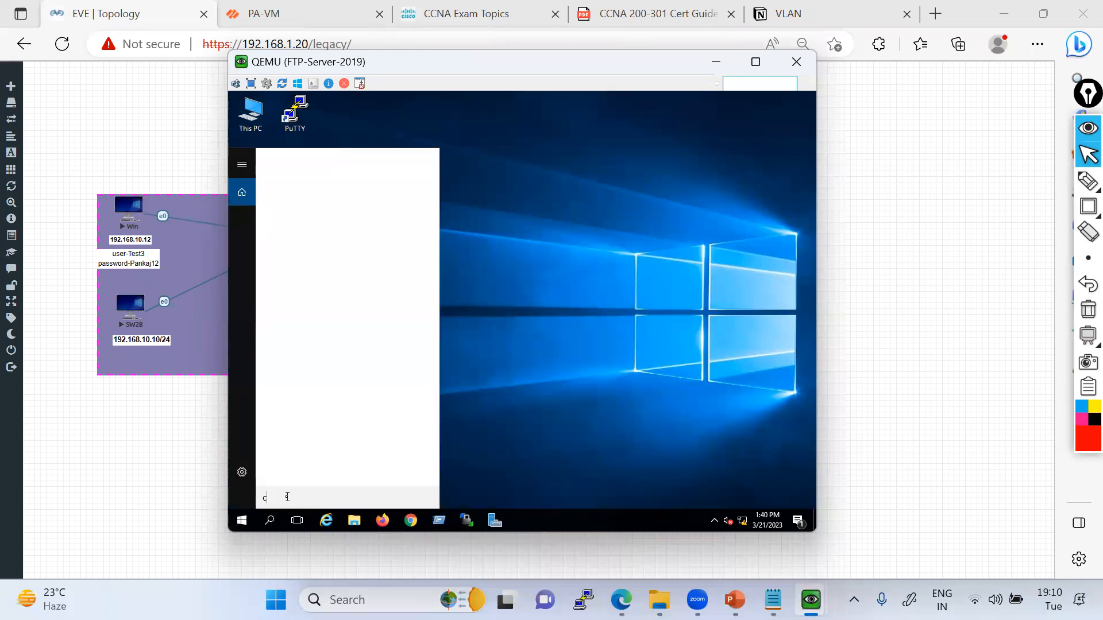
text(md)
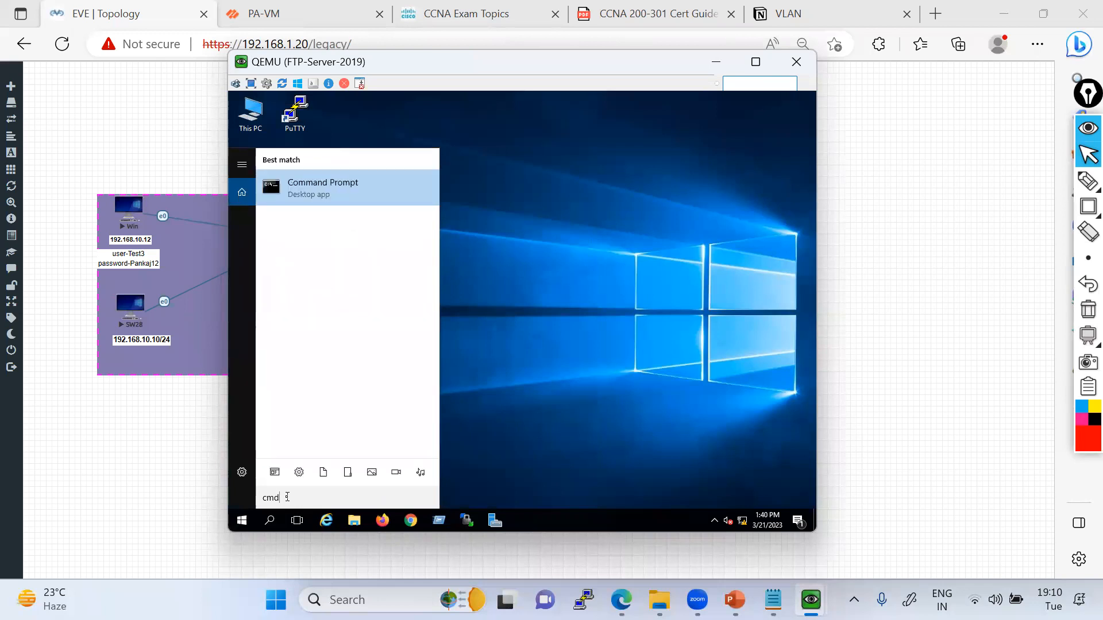
key(Return)
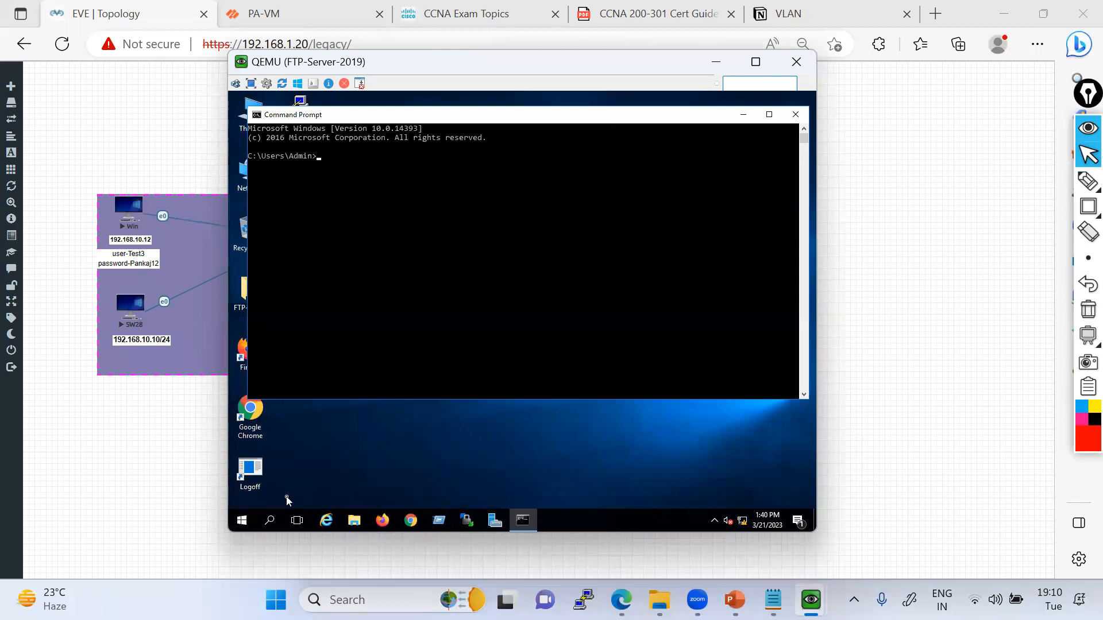
Display the IP configuration of FTP-Server-2019 with ipconfig.
text(ipconfig)
key(Return)
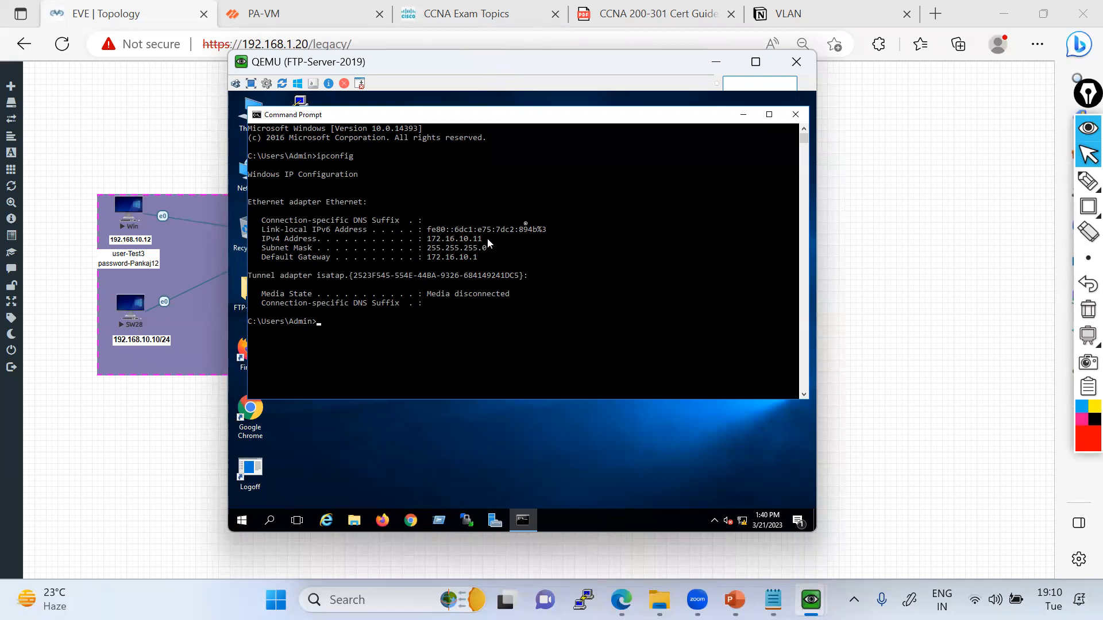
Back in the topology, add the line 172.16.10.11 to the text label beside FTP-Server-2019 and shift the label clear of the node's name.
click(715, 62)
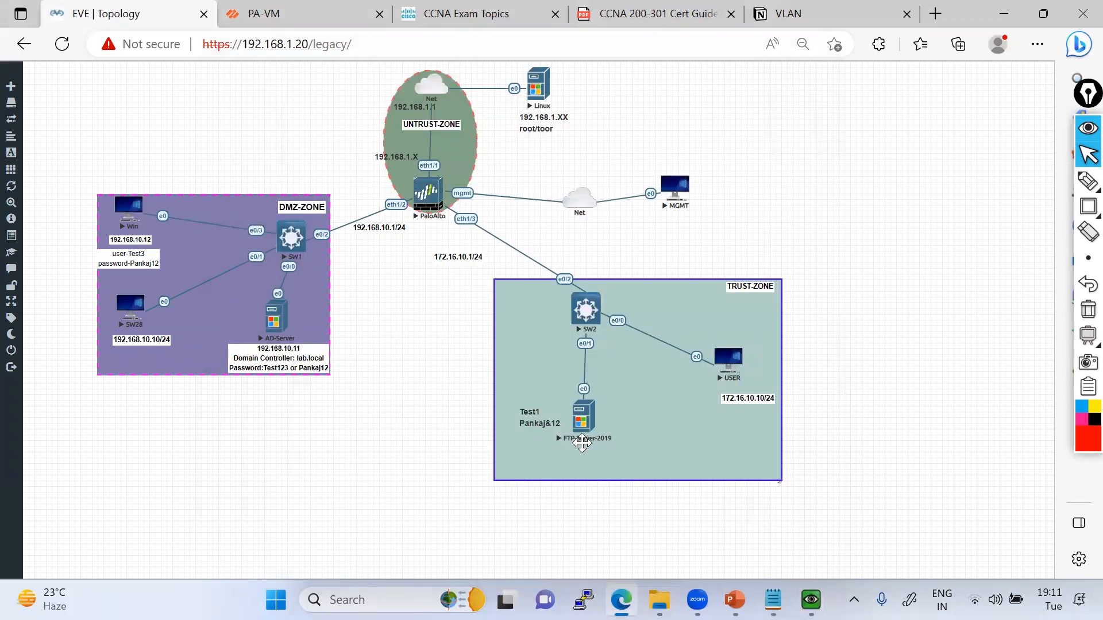
double_click(573, 431)
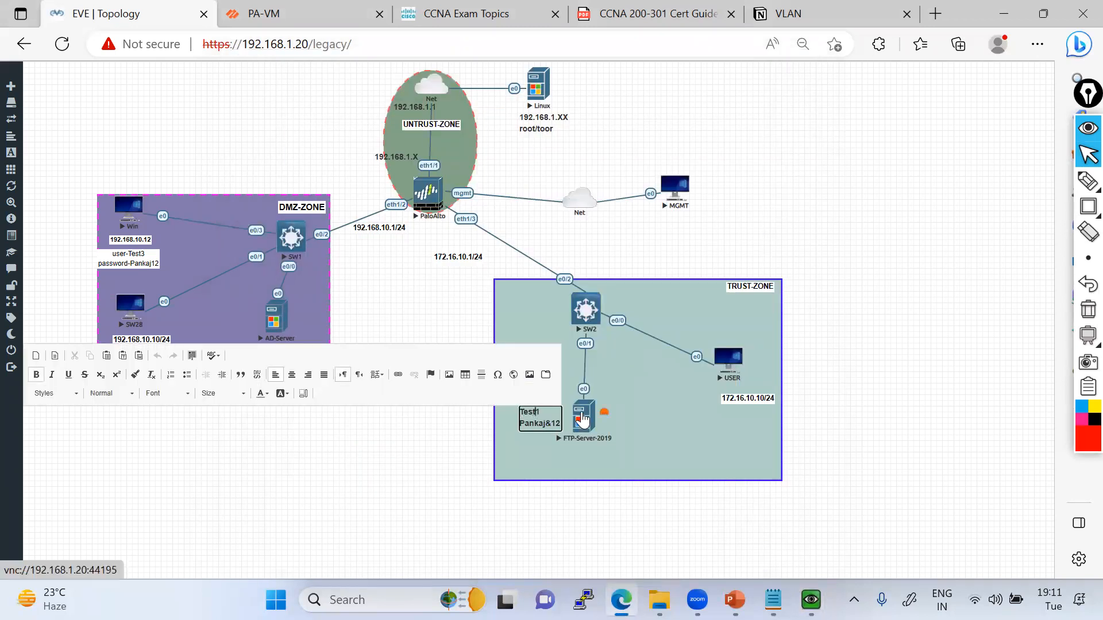
key(Return)
text(172.16.10.1)
click(505, 408)
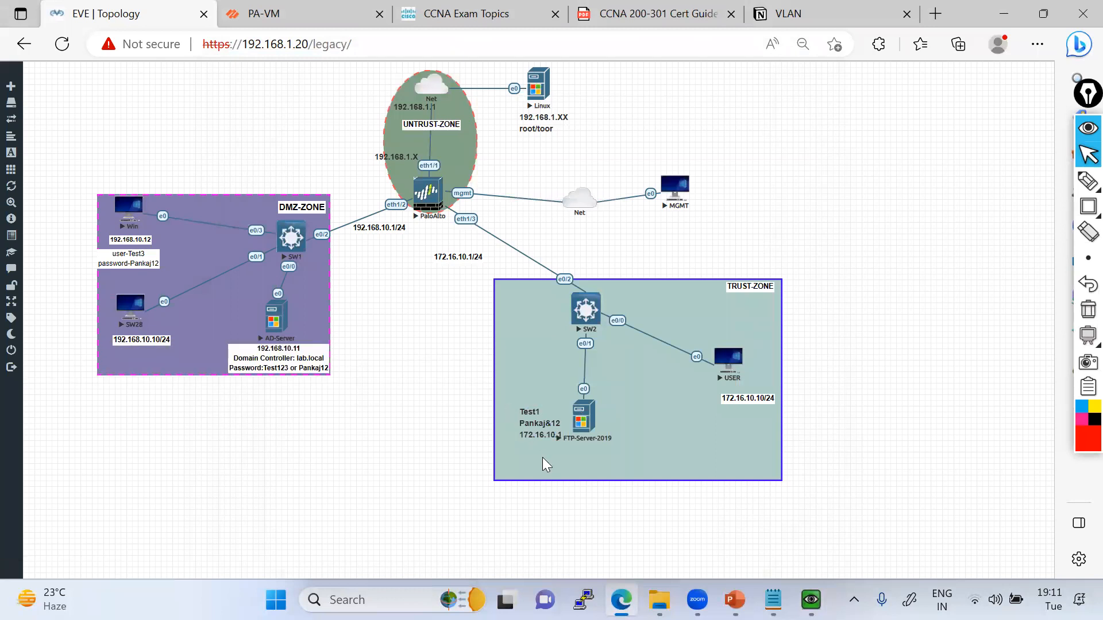
drag(526, 416, 521, 410)
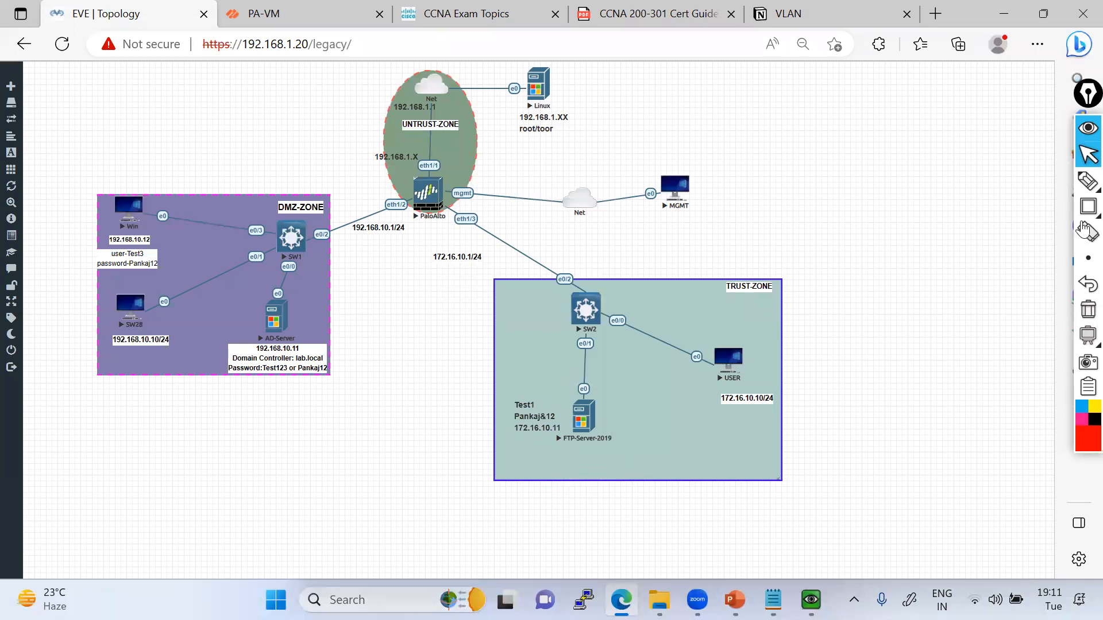
Draw a freehand red line over the topology from SW28 past SW1 and the PaloAlto firewall to FTP-Server-2019.
mouse_move(1088, 182)
click(1029, 188)
mouse_move(149, 329)
mouse_down()
mouse_move(492, 255)
mouse_move(552, 351)
mouse_move(566, 423)
mouse_up()
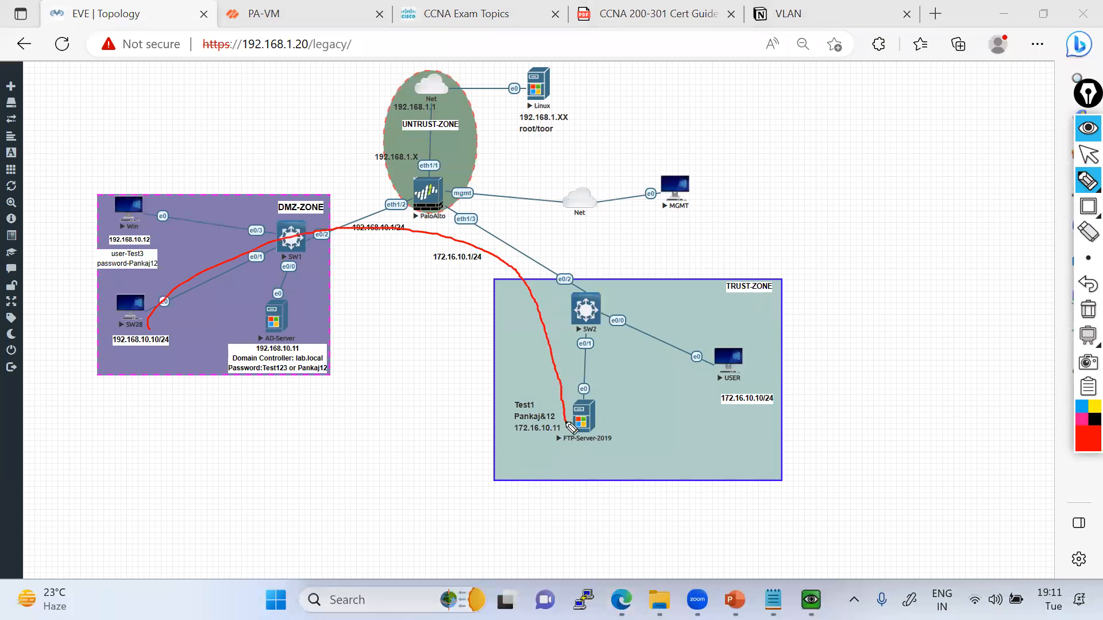
click(1086, 155)
Switch to the SW28 console and start a continuous ping to the FTP server with ping 172.16.10.11 -t.
click(810, 600)
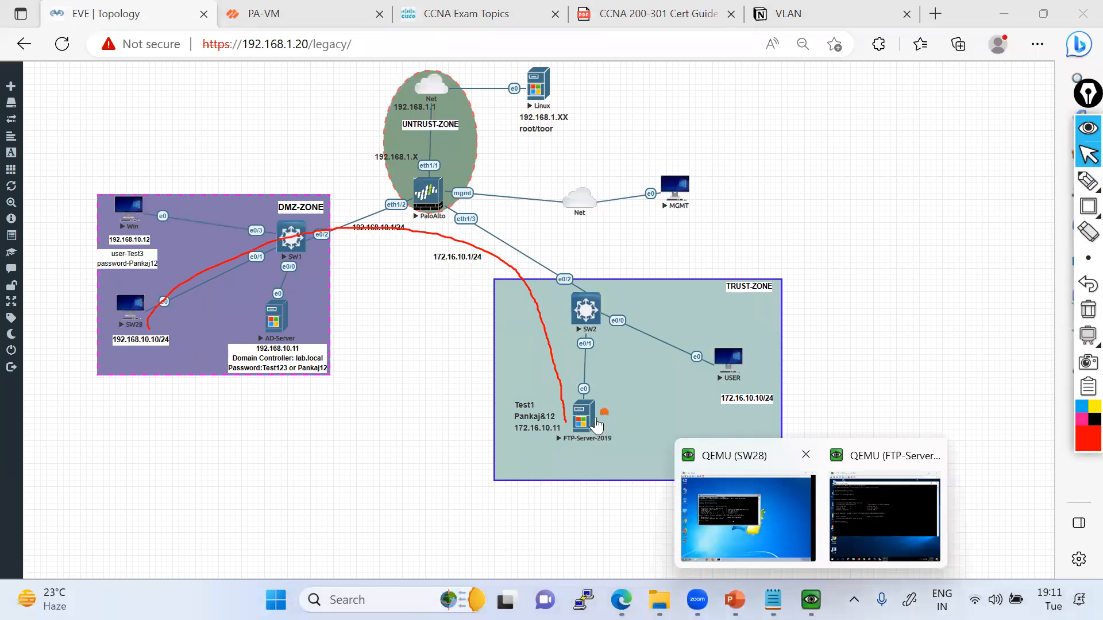
click(788, 498)
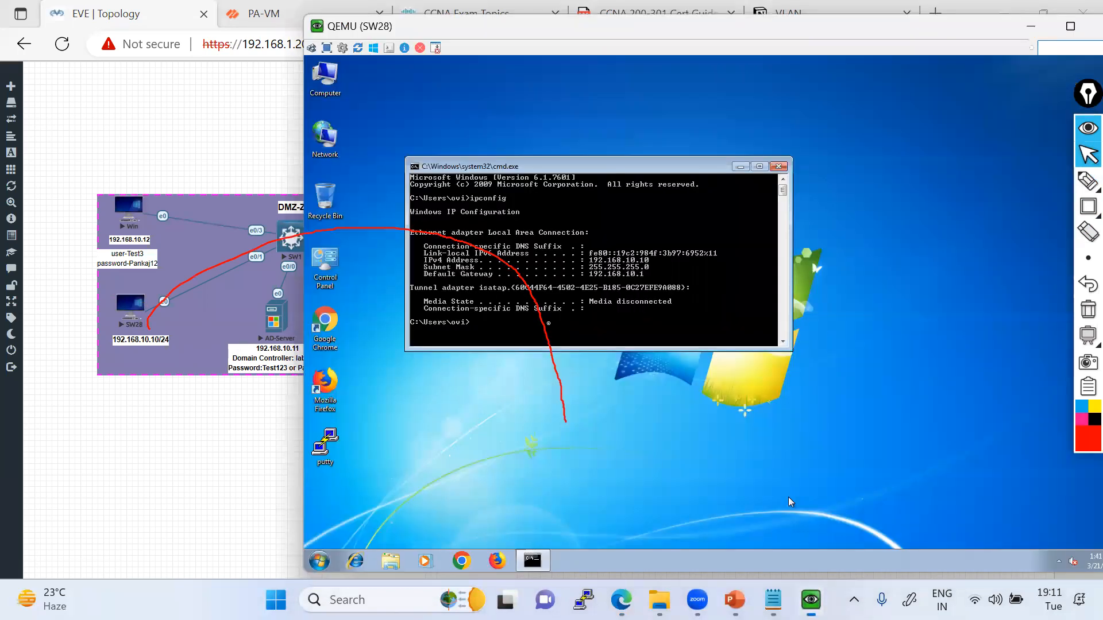
text(ping)
text(.10.10)
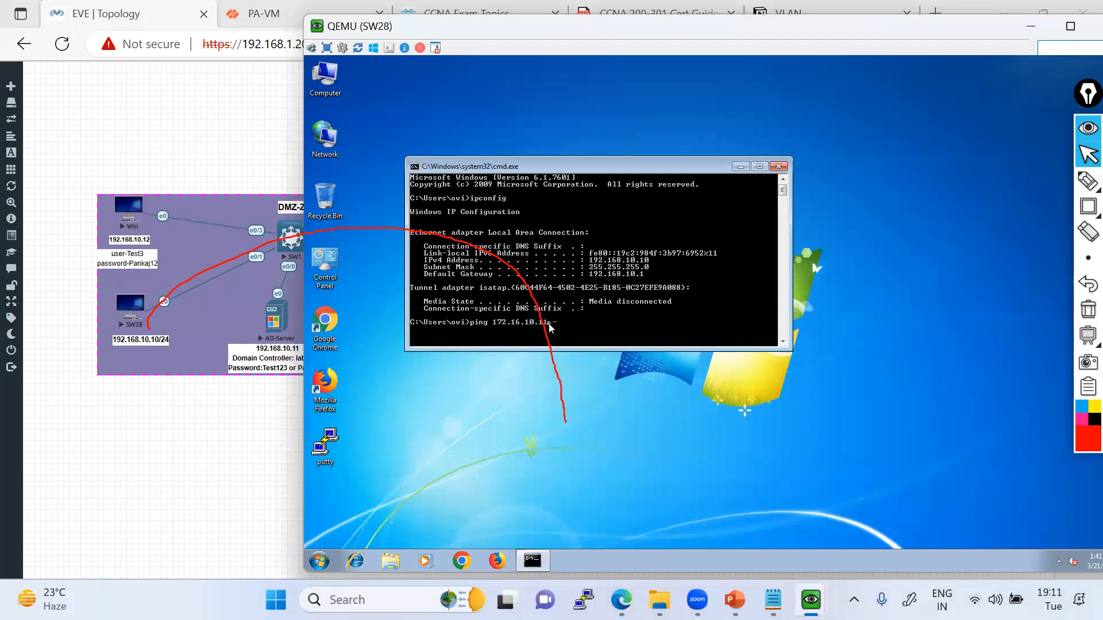
key(Return)
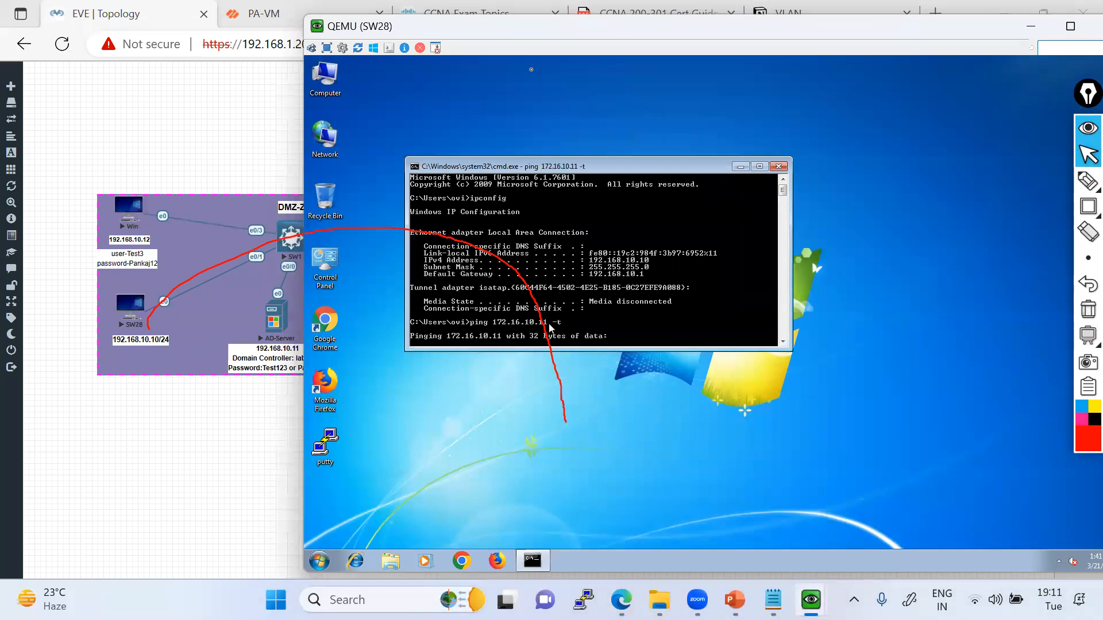
Return to the topology and mark the start of the red traffic path at SW28 with a small freehand circle.
click(1031, 29)
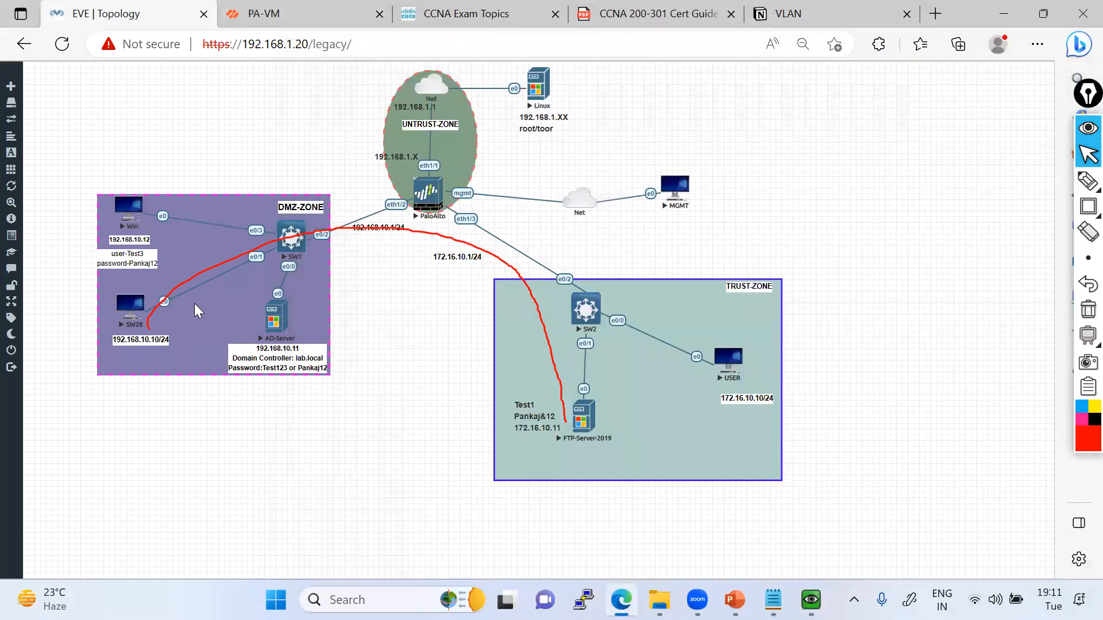
click(1088, 182)
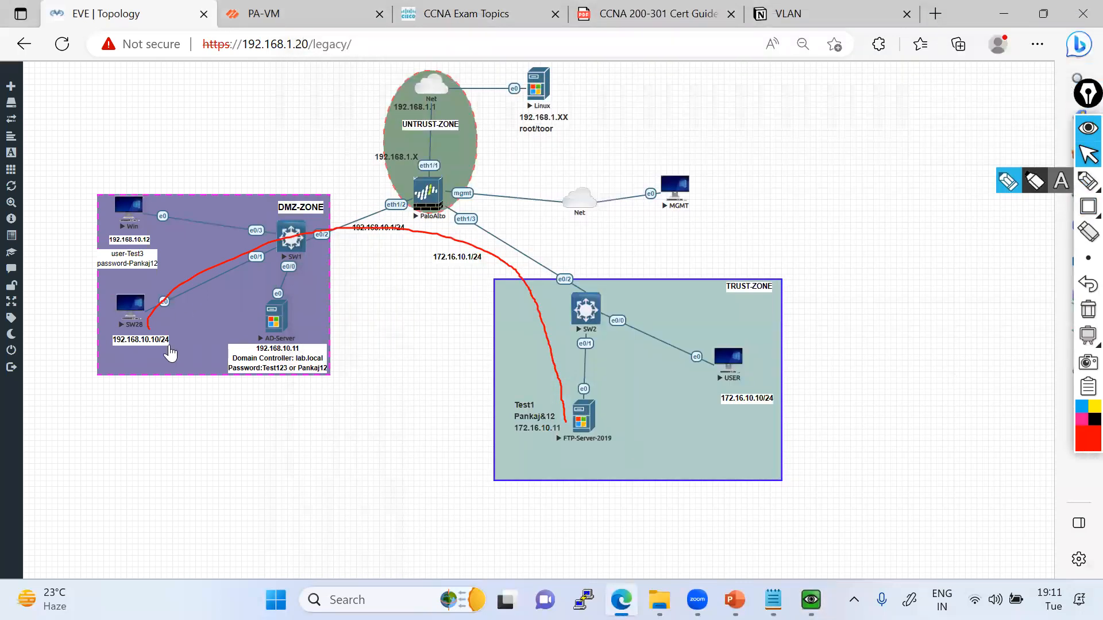
drag(143, 333, 149, 330)
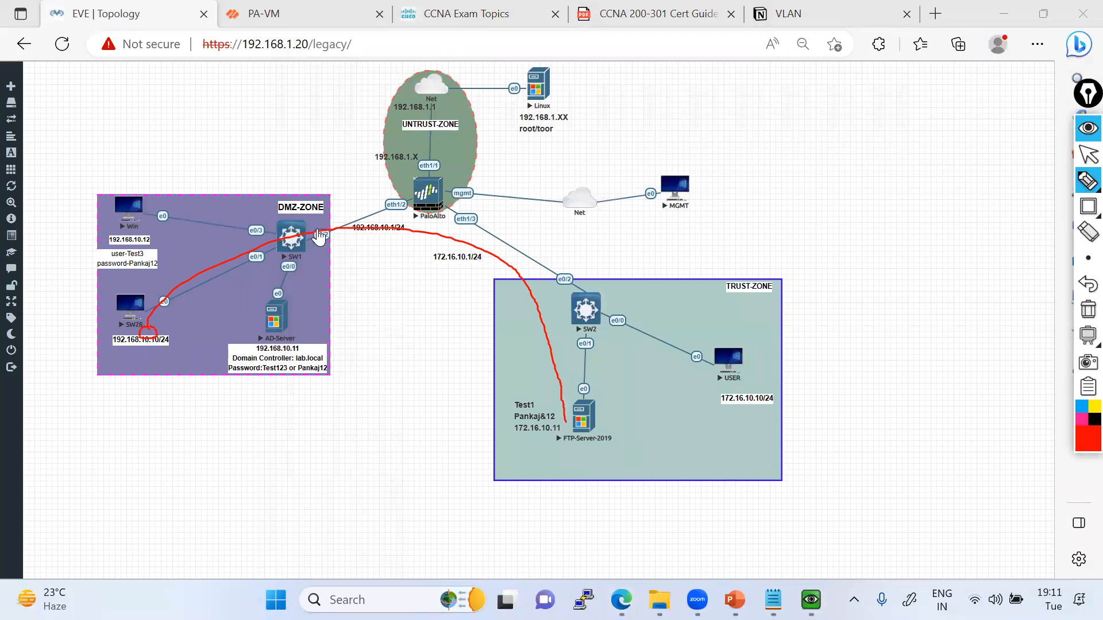
Draw a freehand red arc over the PaloAlto firewall from SW1's e0/2 to the 172.16.10.1/24 label, and circle interfaces eth1/2 and eth1/3.
mouse_move(318, 231)
mouse_down()
mouse_move(350, 179)
mouse_move(477, 239)
mouse_move(474, 256)
mouse_up()
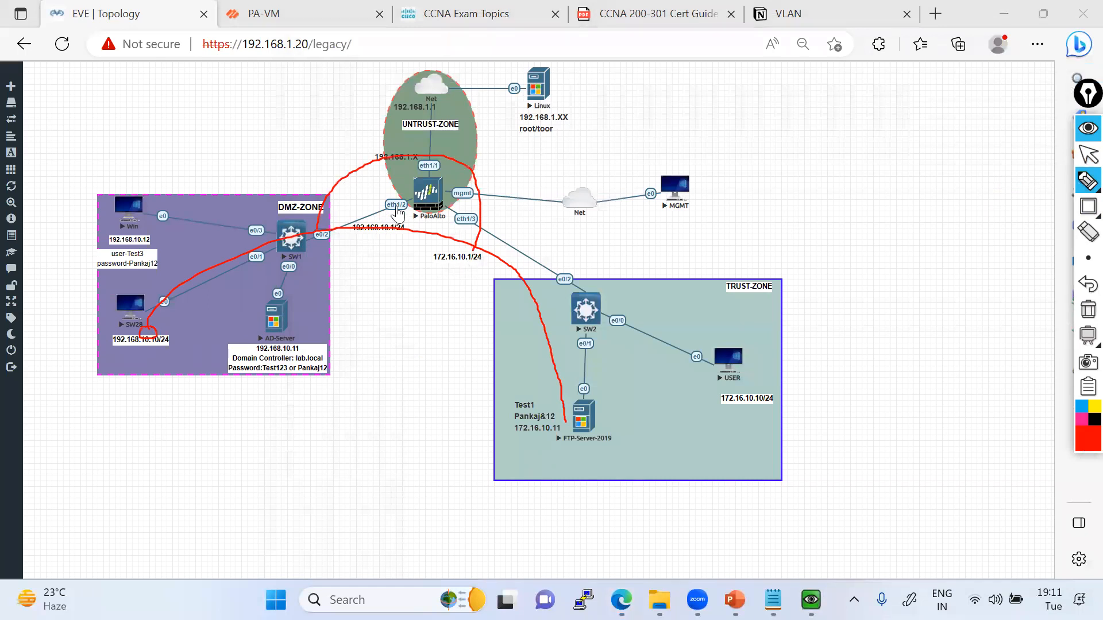
mouse_move(400, 210)
mouse_down()
mouse_move(405, 201)
mouse_move(456, 228)
mouse_move(476, 209)
mouse_up()
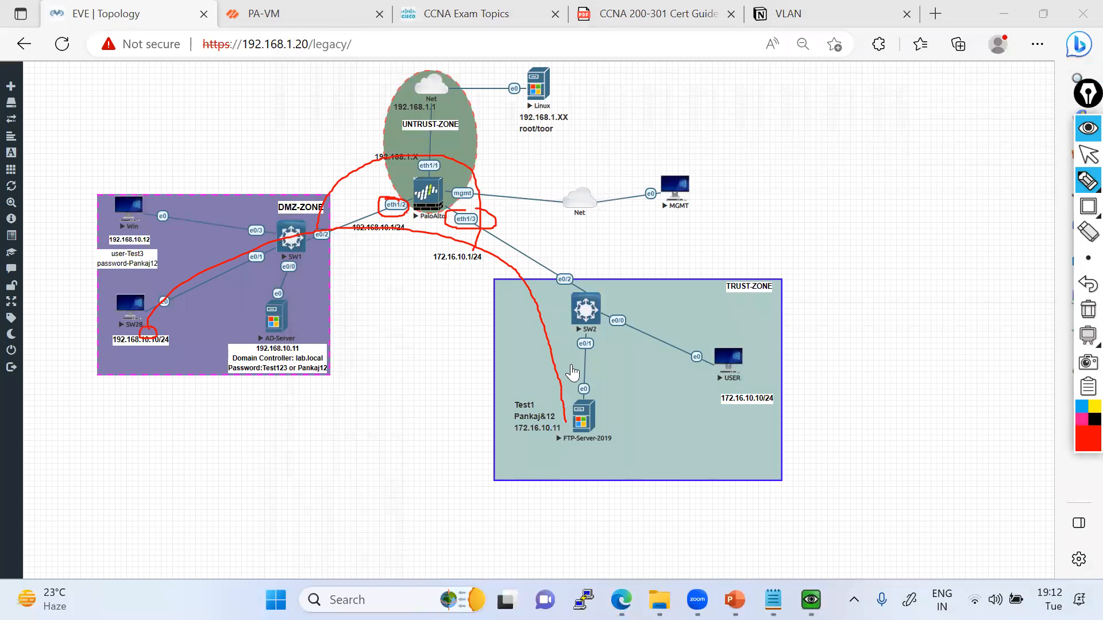
mouse_move(317, 195)
mouse_down()
mouse_move(465, 214)
mouse_move(497, 236)
mouse_move(735, 282)
mouse_up()
Clear all red annotations from the topology and check the IP configuration in the FTP-Server-2019 console.
click(1083, 318)
click(1084, 170)
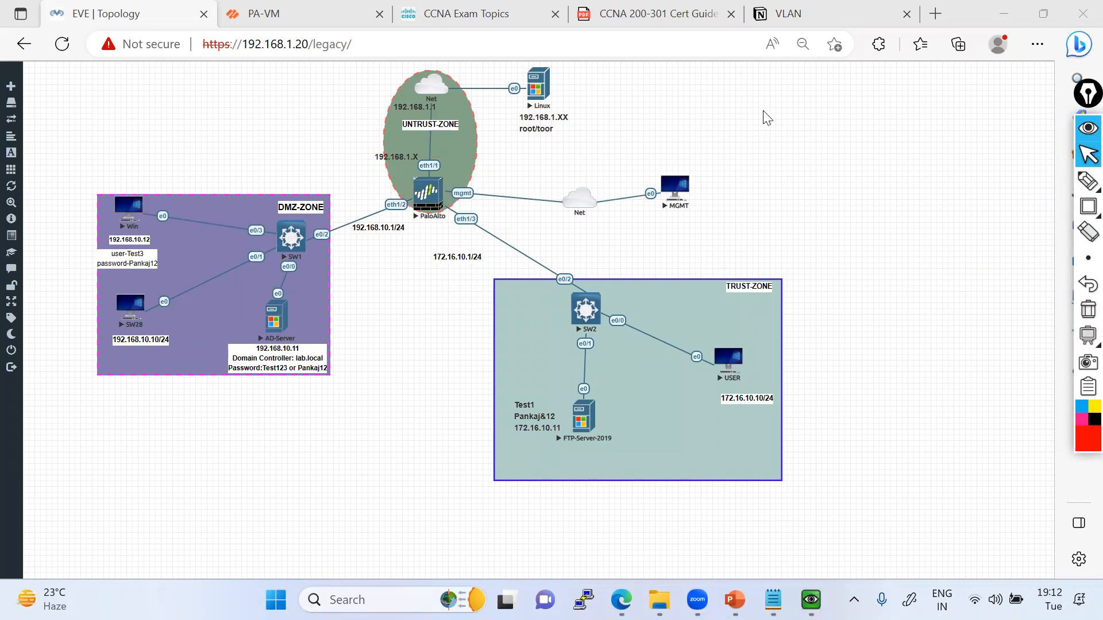
mouse_move(811, 599)
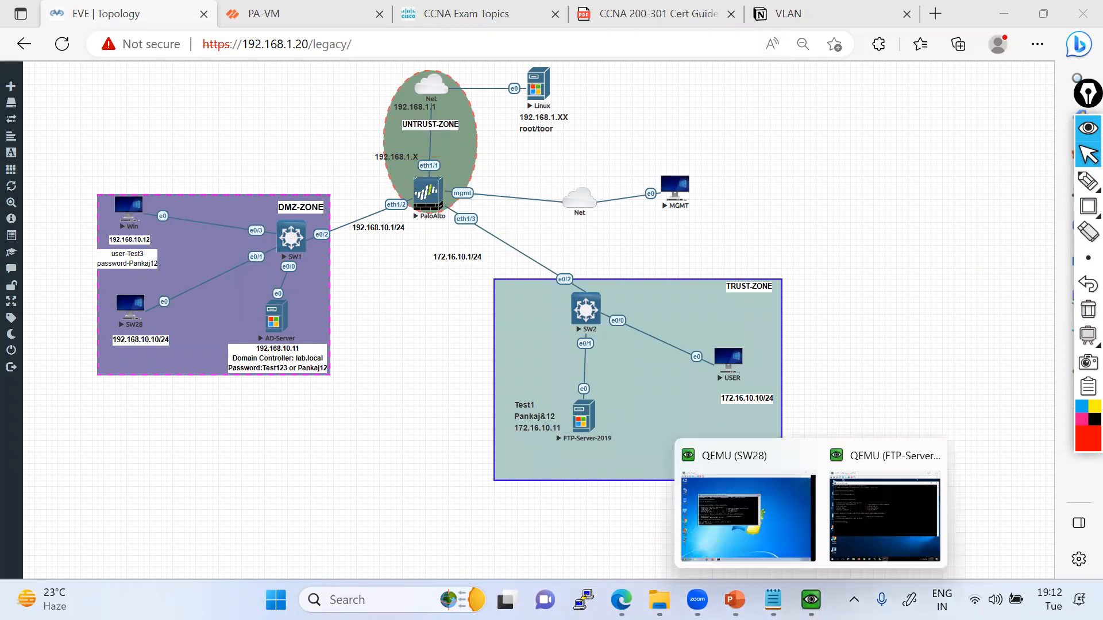
click(885, 511)
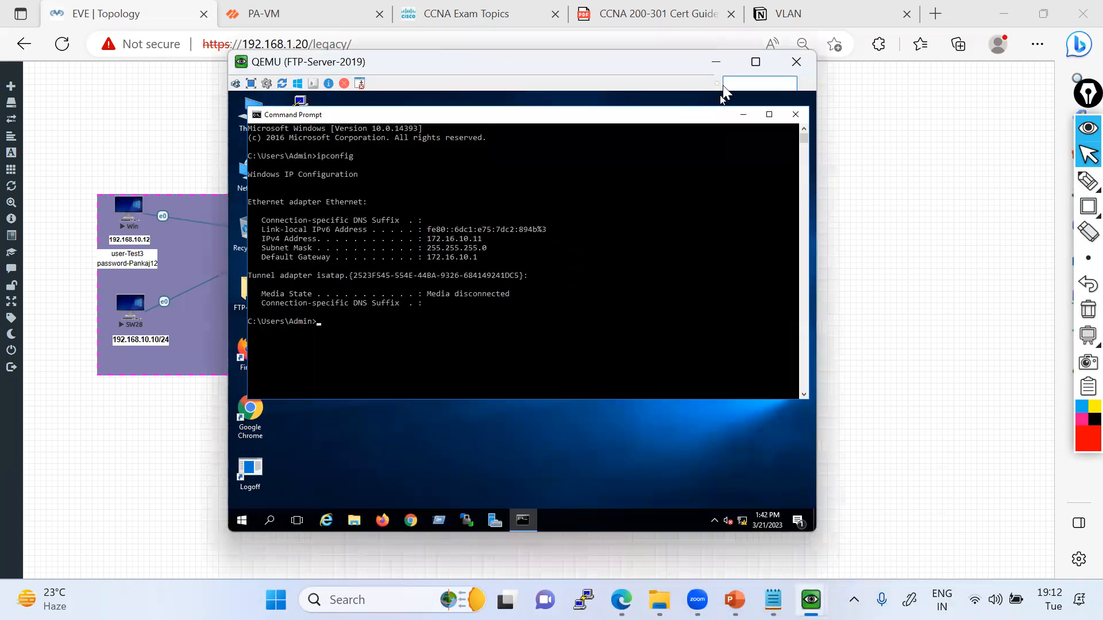
click(718, 61)
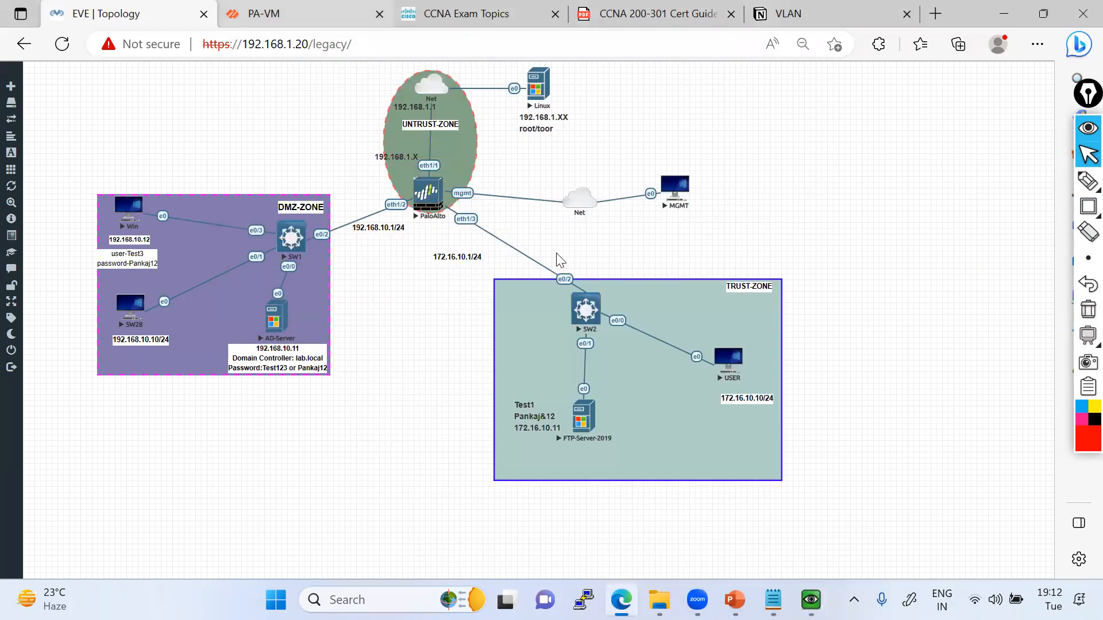
Switch to the PA-VM firewall and examine its security policy rules for one covering DMZ to Trust traffic.
click(264, 13)
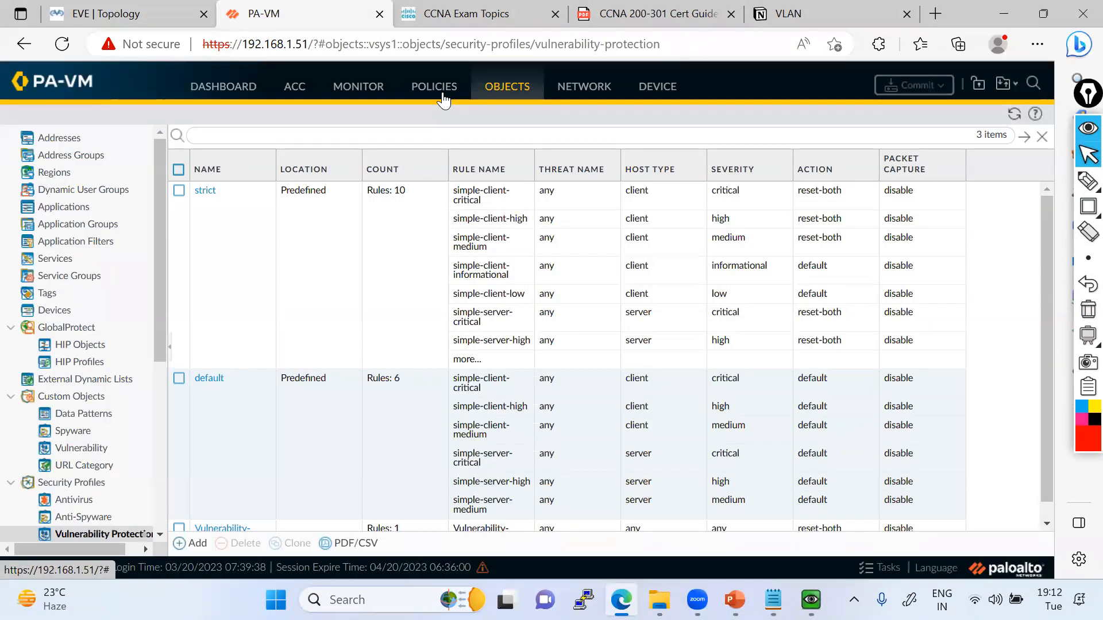
click(435, 91)
click(129, 20)
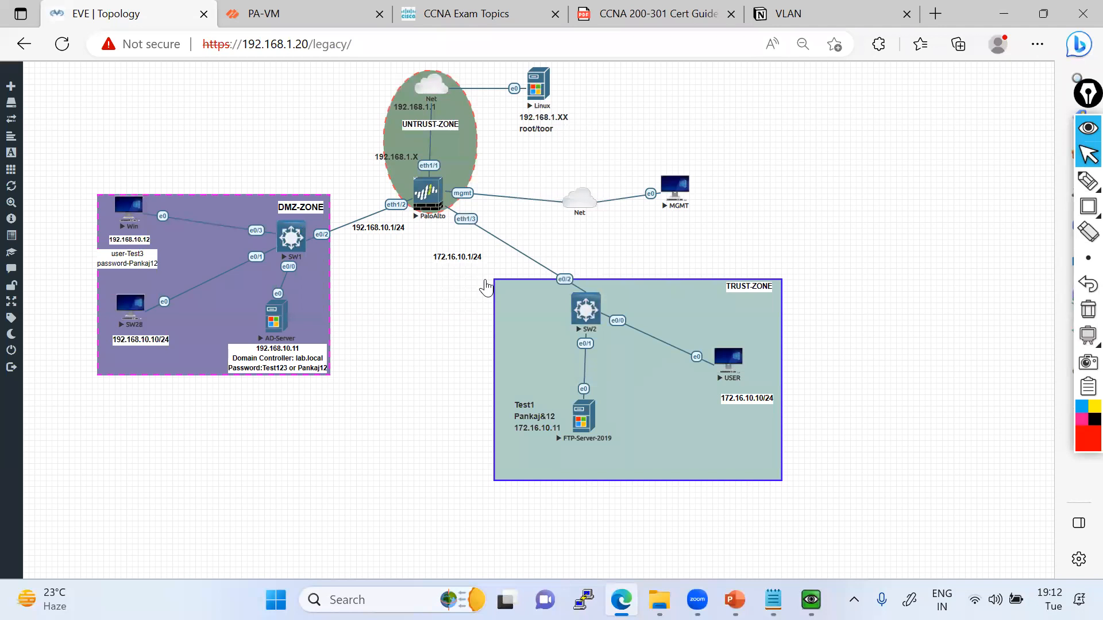
key(ctrl+Tab)
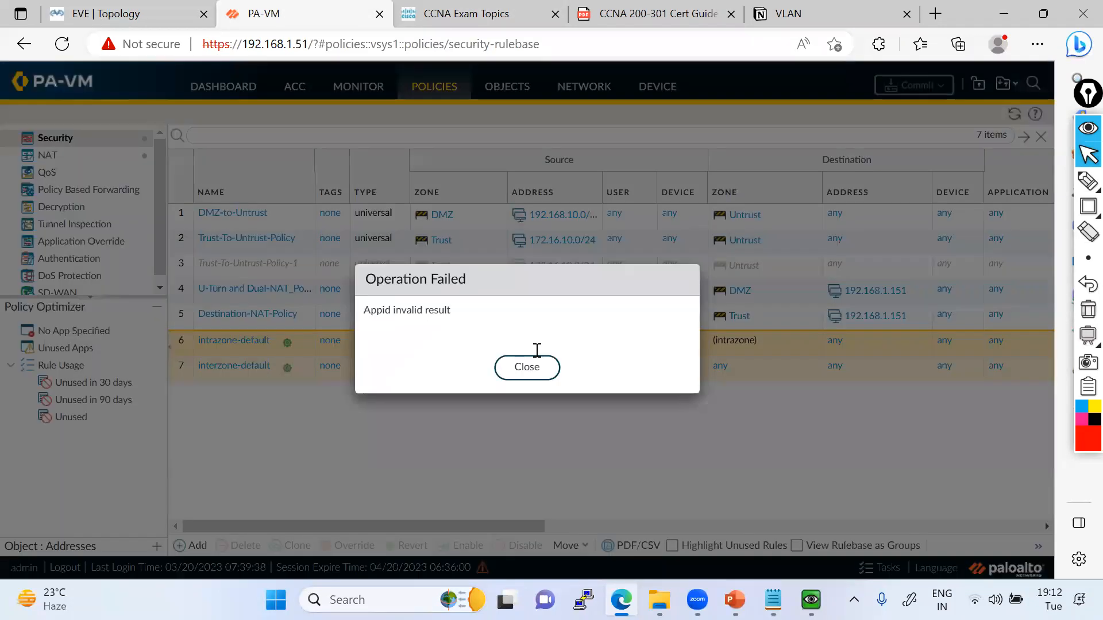
click(523, 366)
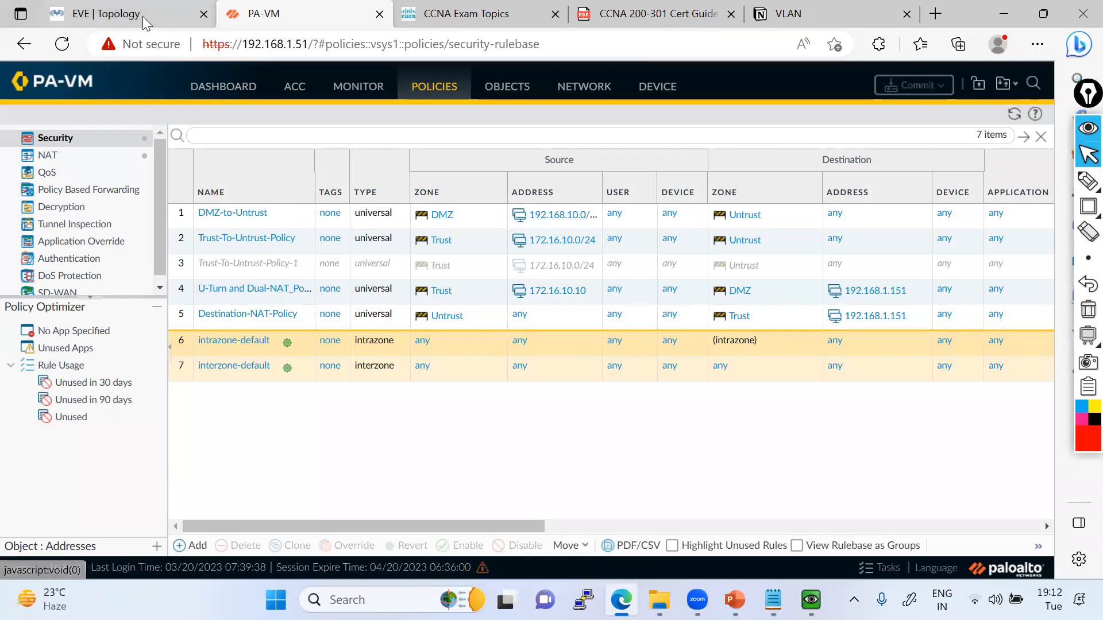
Back in the topology, draw a freehand red line from SW28 over the firewall into the trust zone, and clear it.
click(121, 14)
mouse_move(1087, 182)
click(1008, 183)
drag(163, 334, 662, 351)
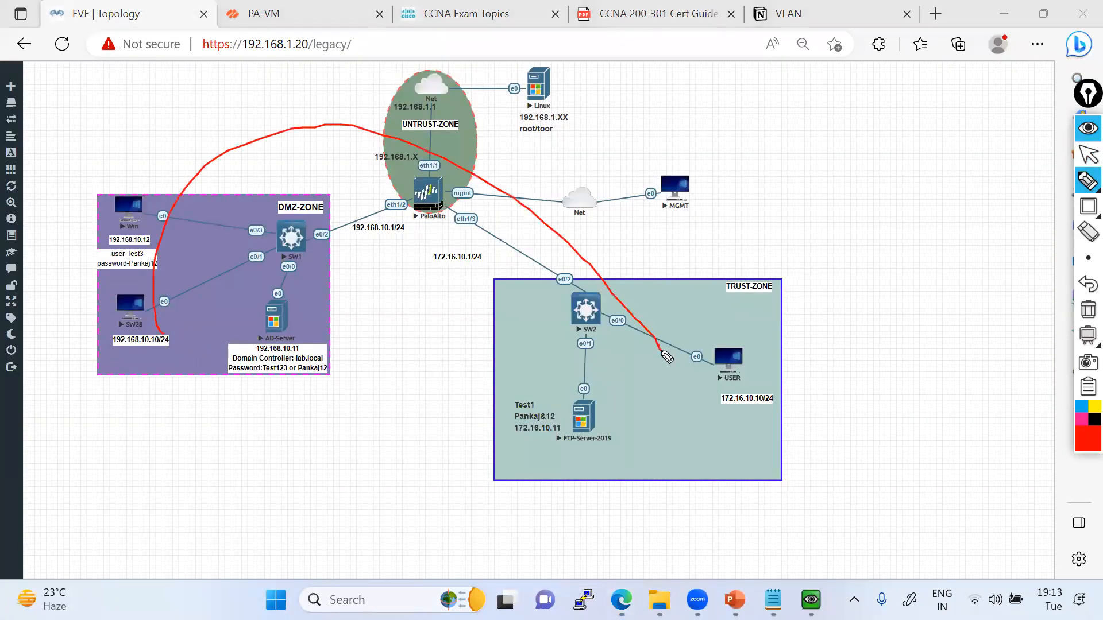
click(1080, 311)
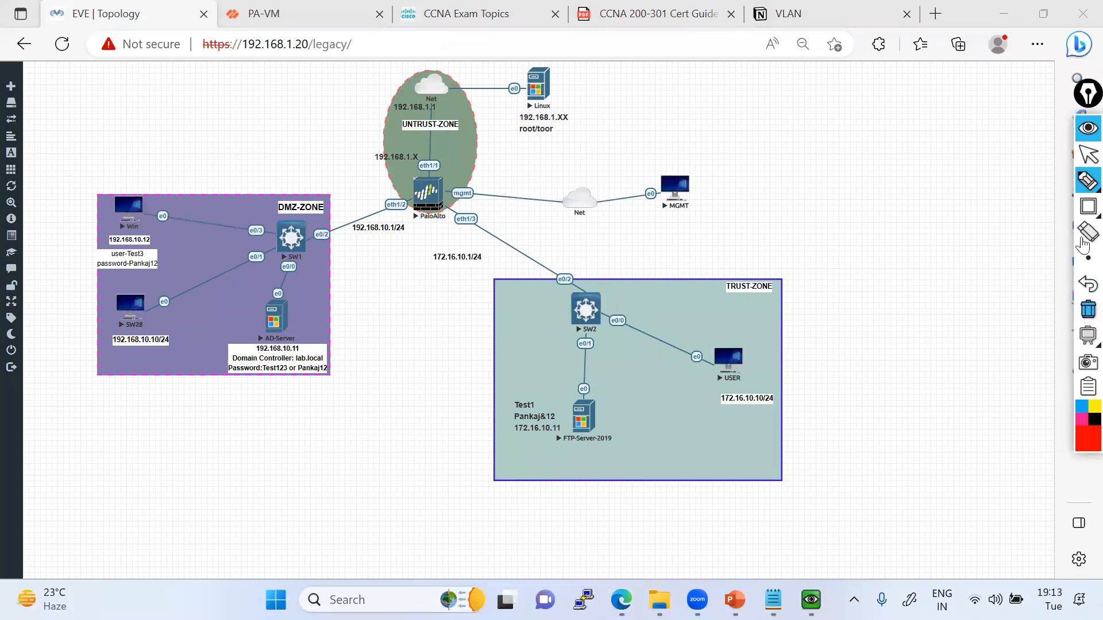
click(1085, 154)
click(1089, 205)
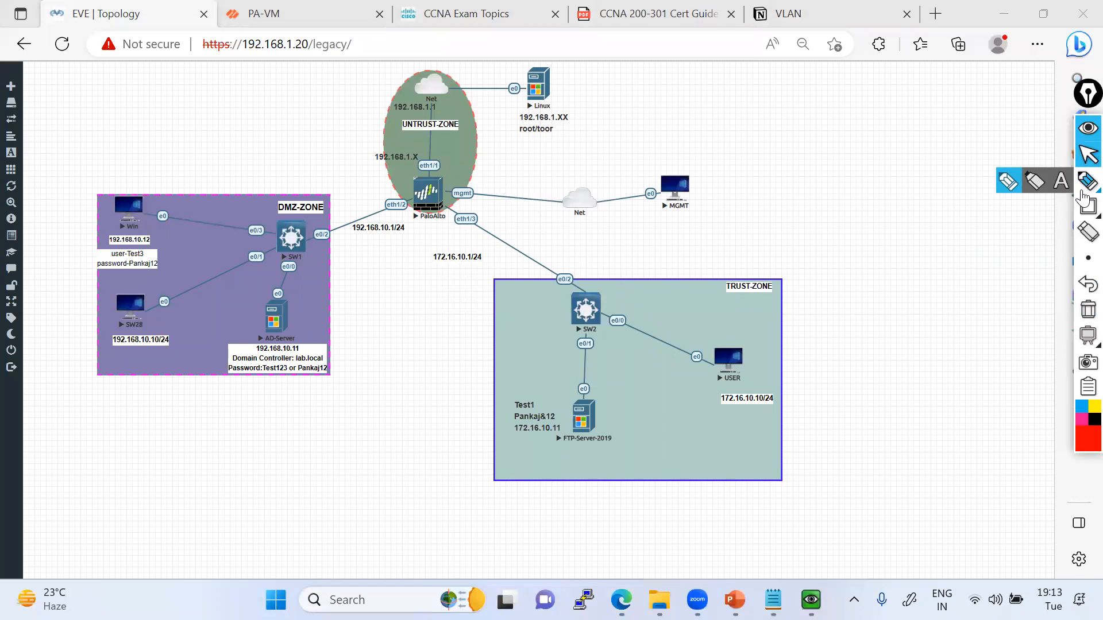
In PA-VM, add a new security policy rule named "DMZ to Trust Policy".
click(333, 16)
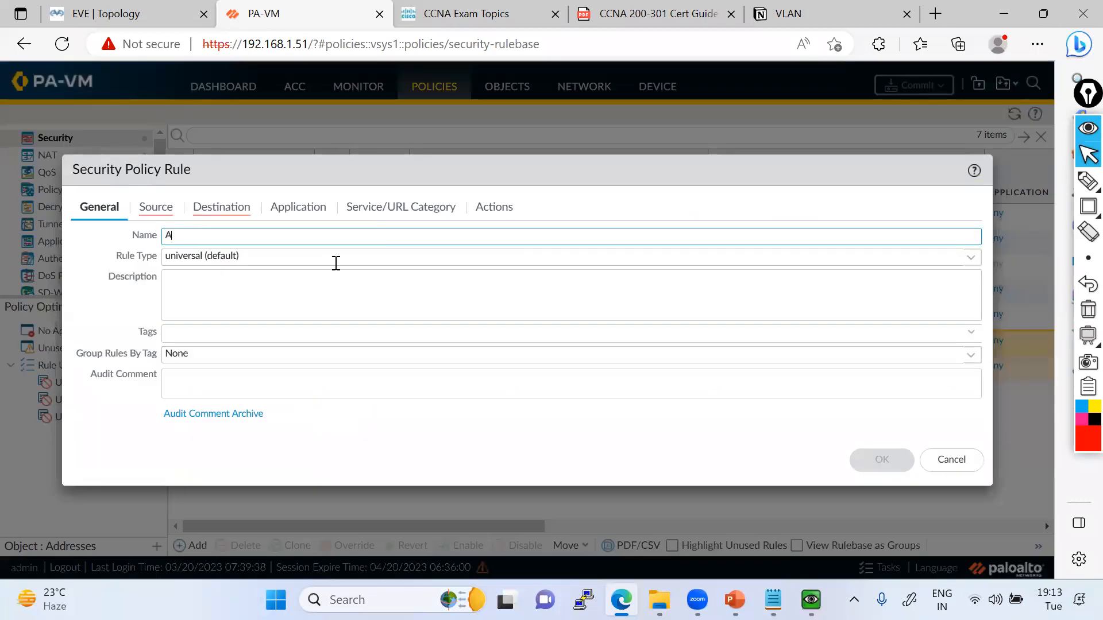
text(lo)
key(BackSpace)
key(BackSpace)
key(BackSpace)
key(BackSpace)
text(Allo)
key(BackSpace)
key(BackSpace)
text(DMZ to Trust Policy)
key(ctrl+a)
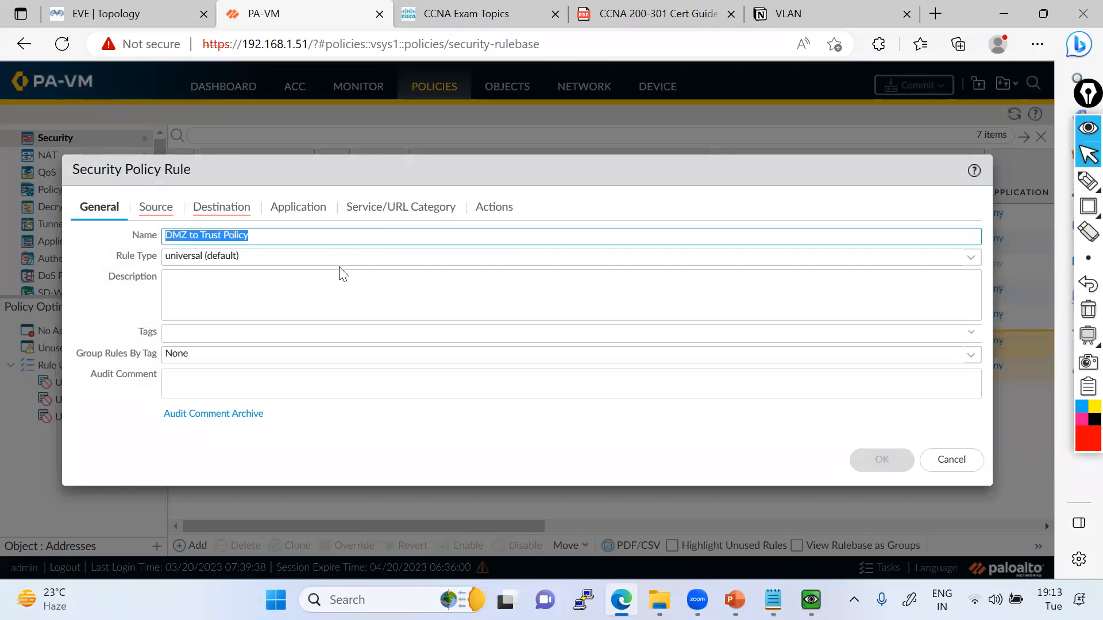
Set the rule's source zone to DMZ and its source address to 192.168.10.0/24.
click(147, 217)
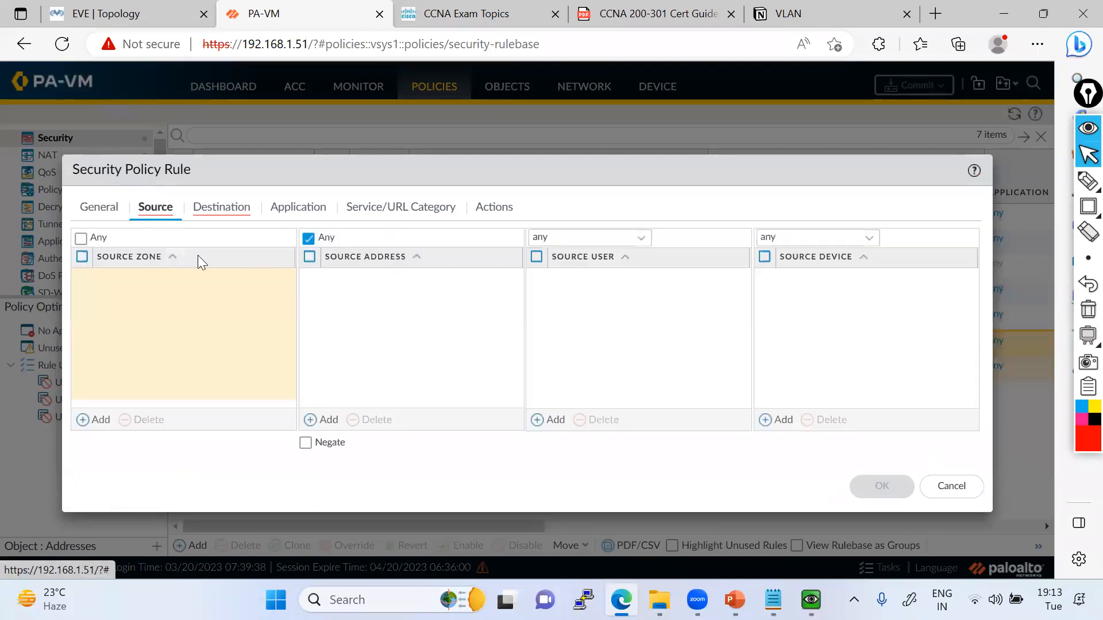
click(97, 420)
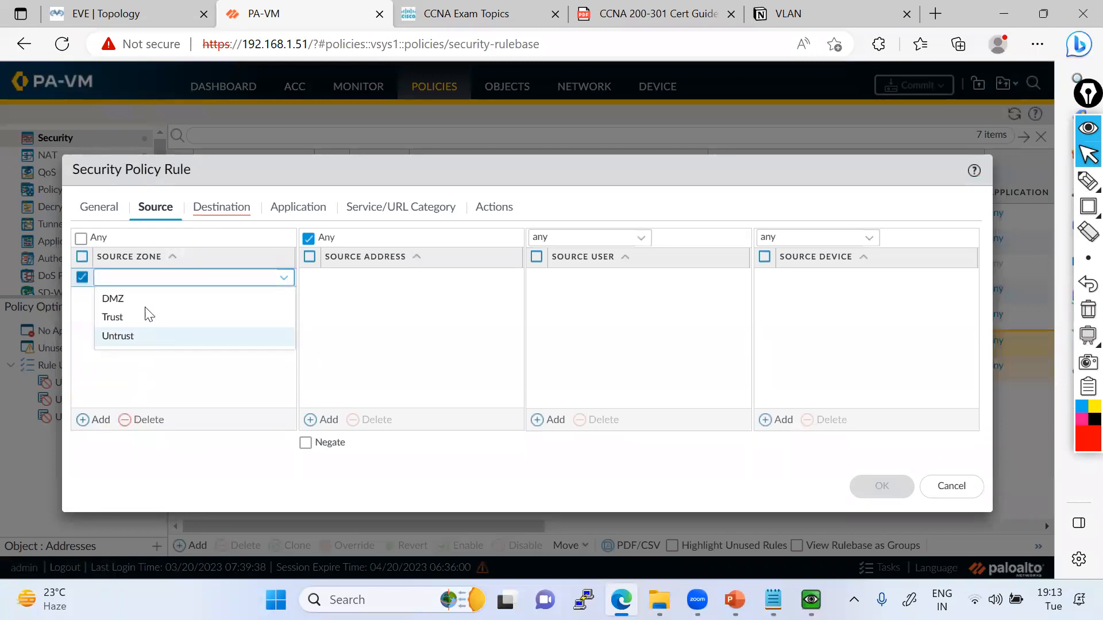
click(126, 7)
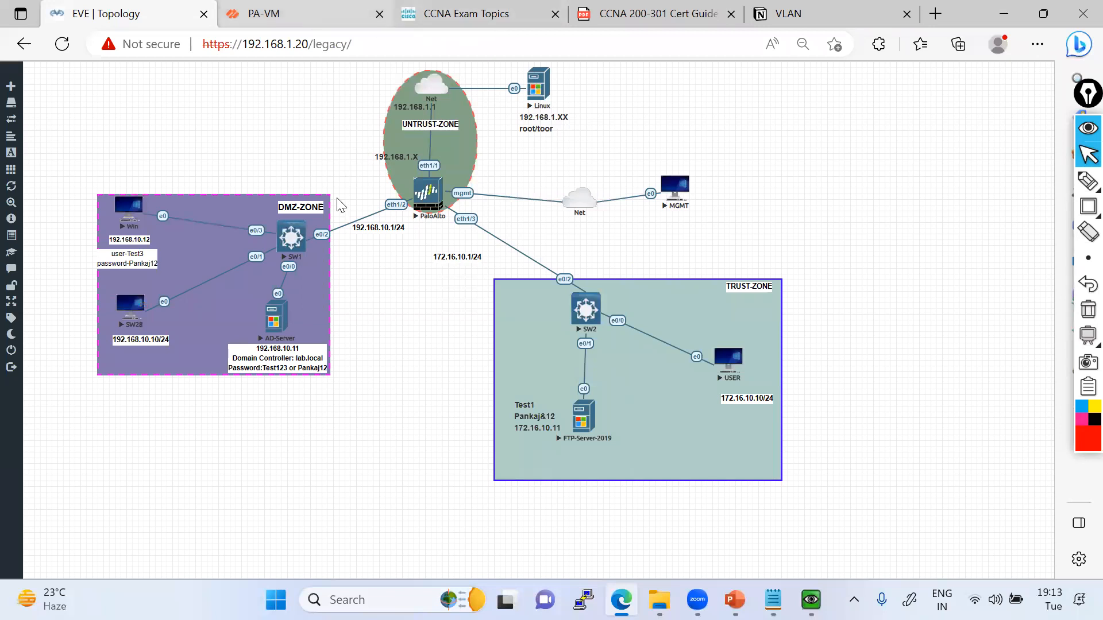
click(311, 14)
click(144, 308)
click(182, 334)
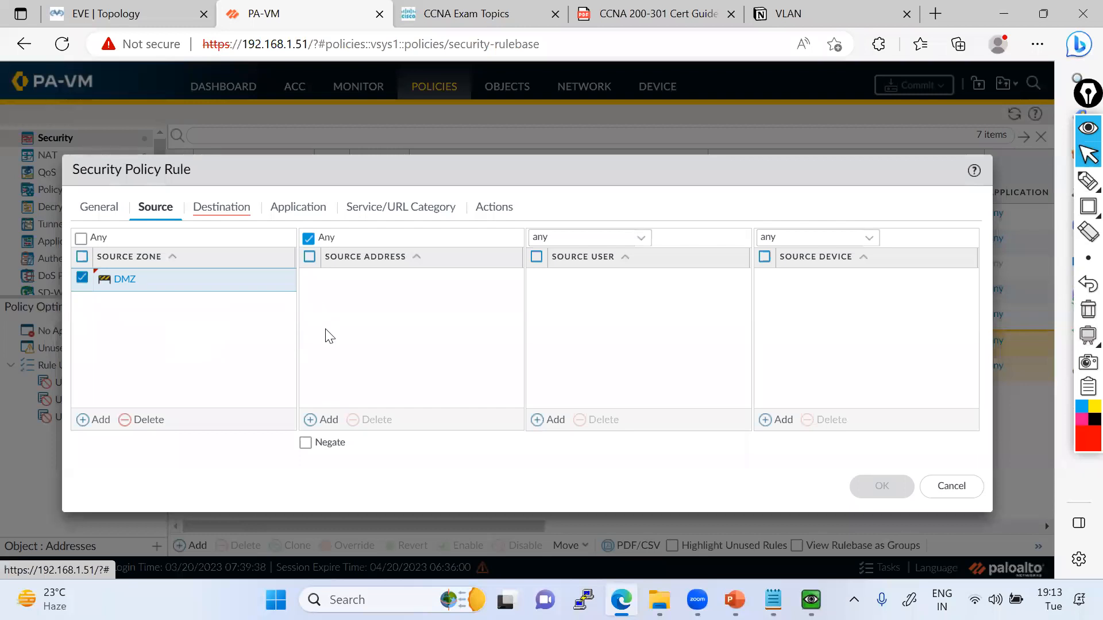
click(323, 420)
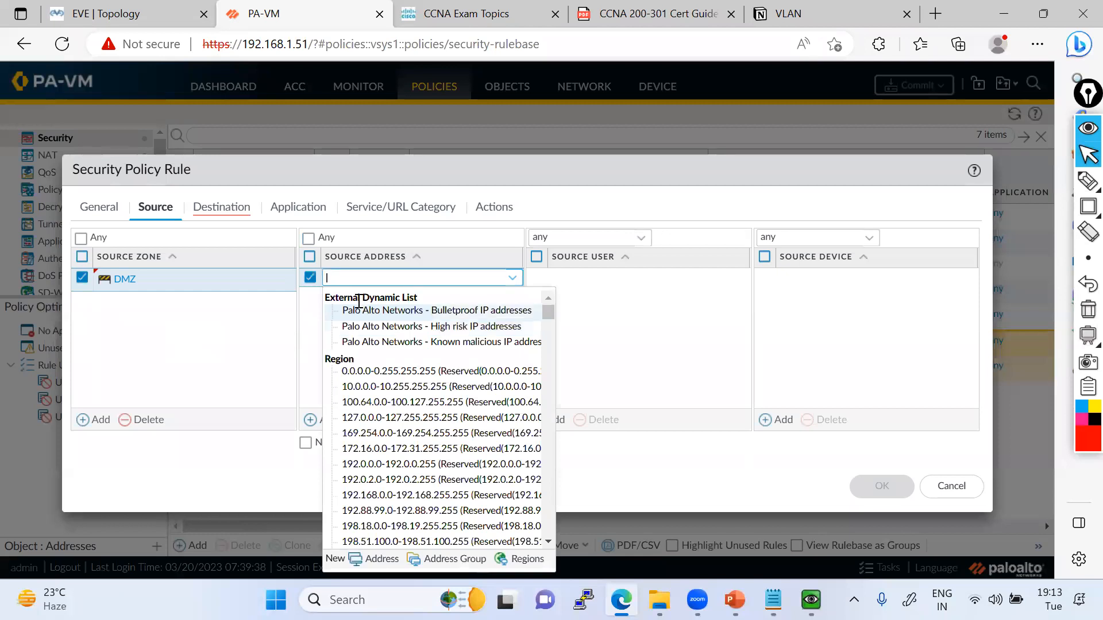
text(192.168.10.0/24)
key(Return)
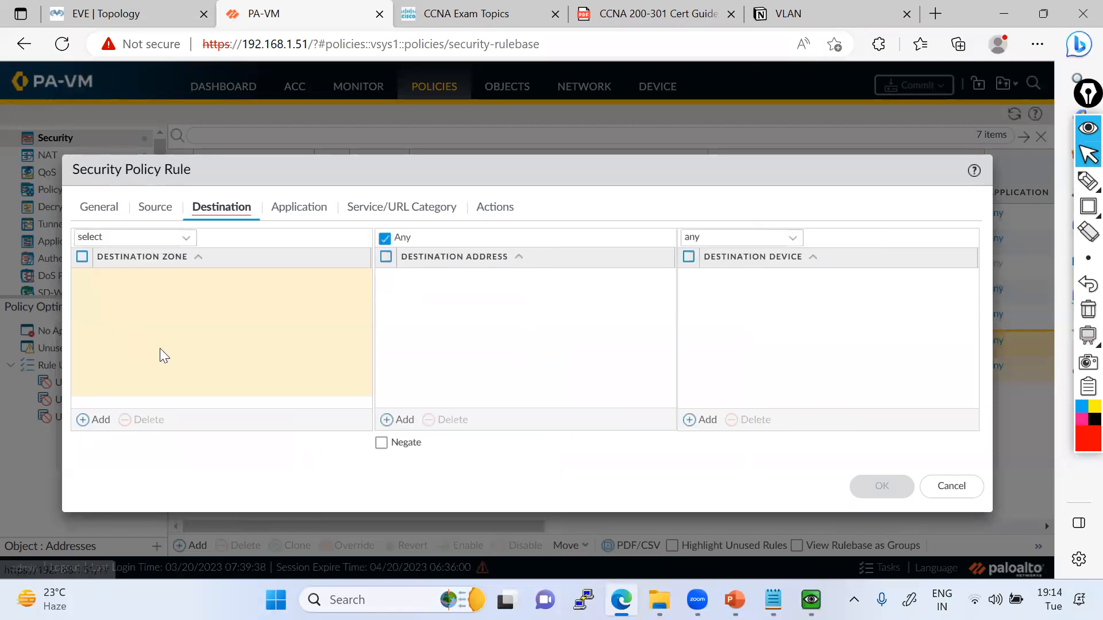
Set the rule's destination zone to Trust and its destination address to 172.16.10.0/24.
click(98, 420)
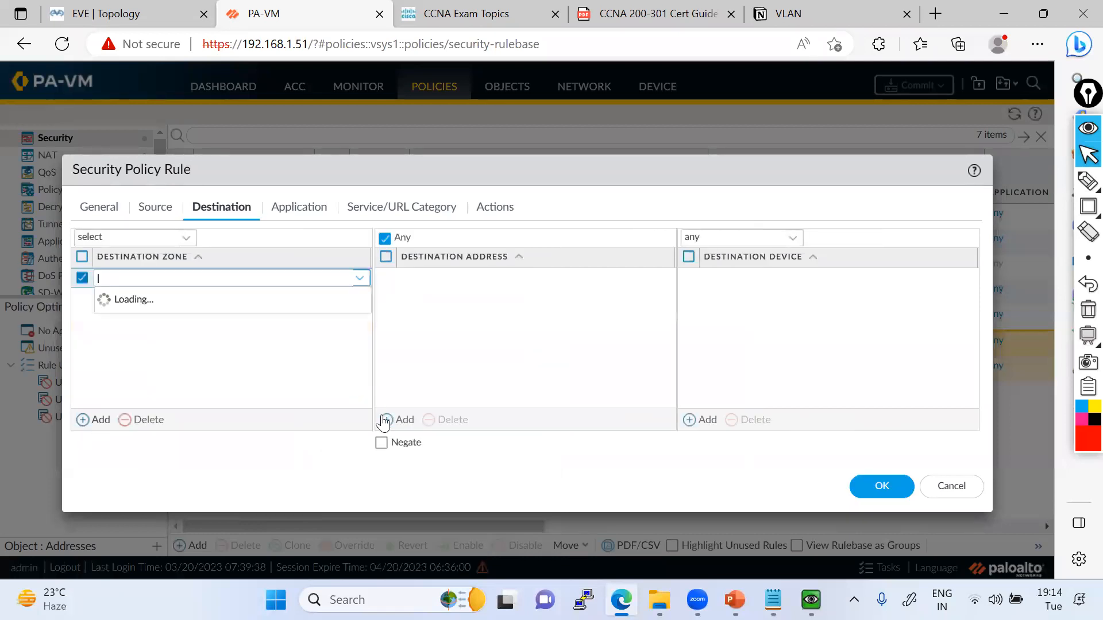
key(Down)
key(Up)
key(Return)
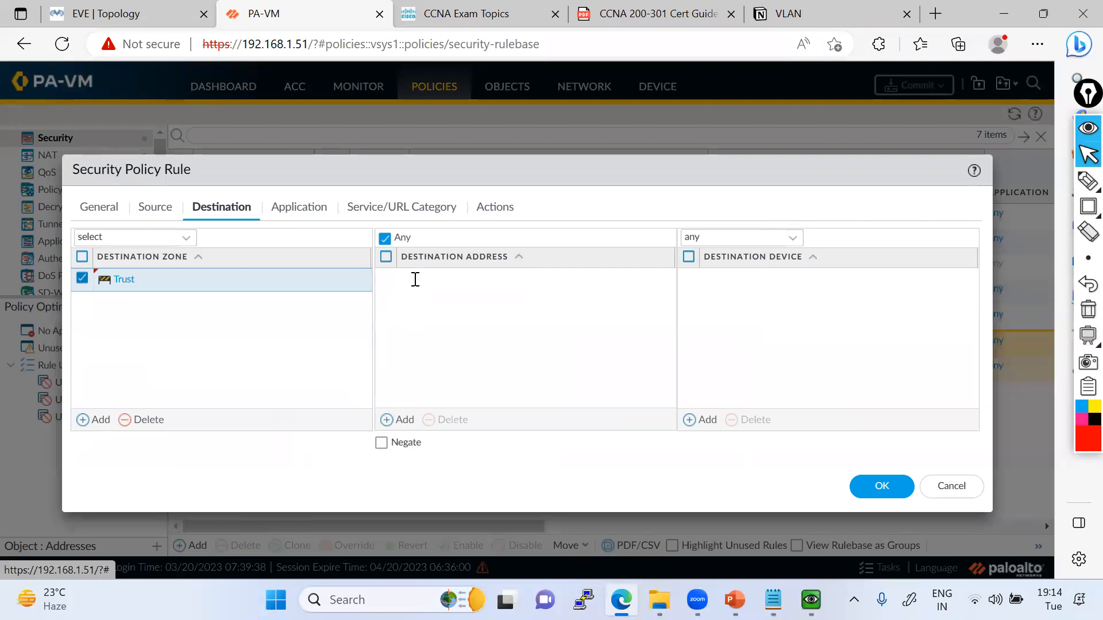
click(416, 280)
text(1)
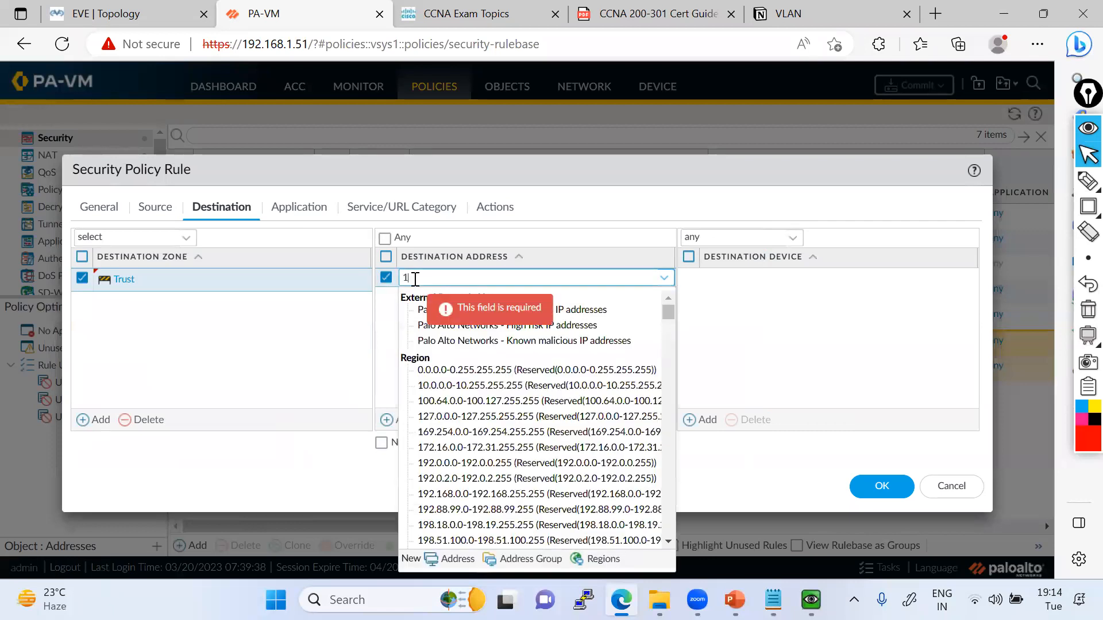
text(72.16.10.0/24)
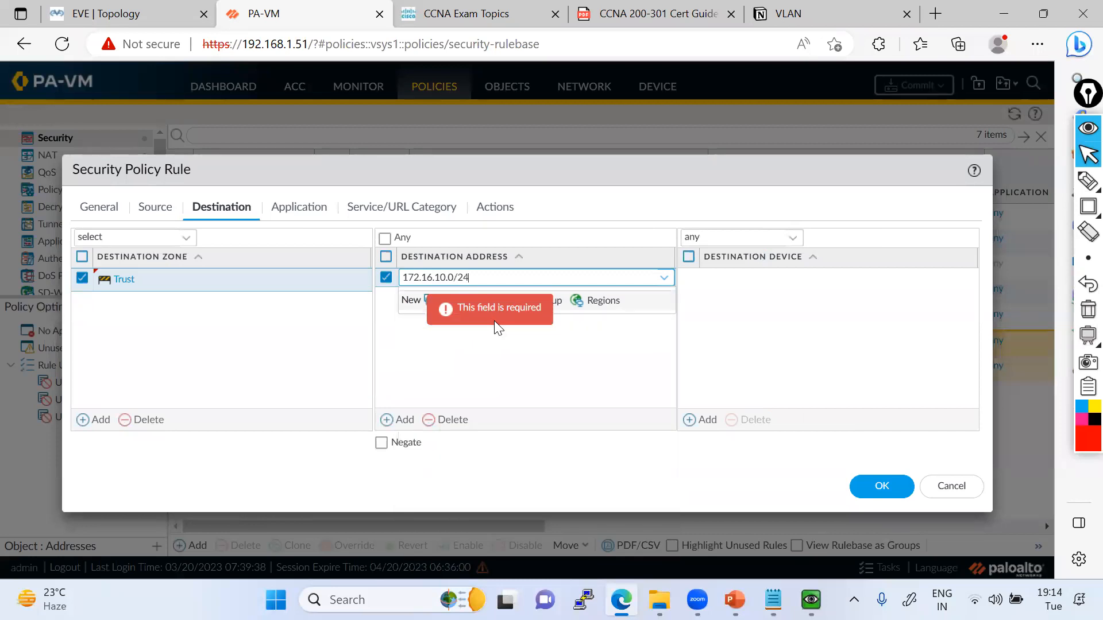
click(568, 343)
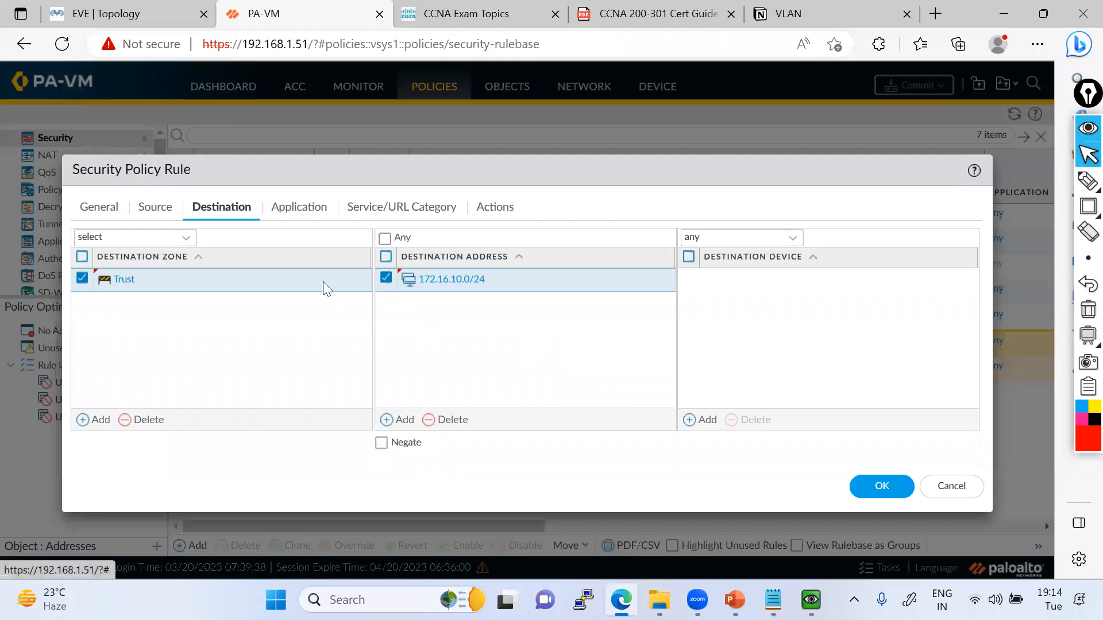
Review the rule's application, service and action settings, keeping the Allow action, and save the rule.
click(319, 210)
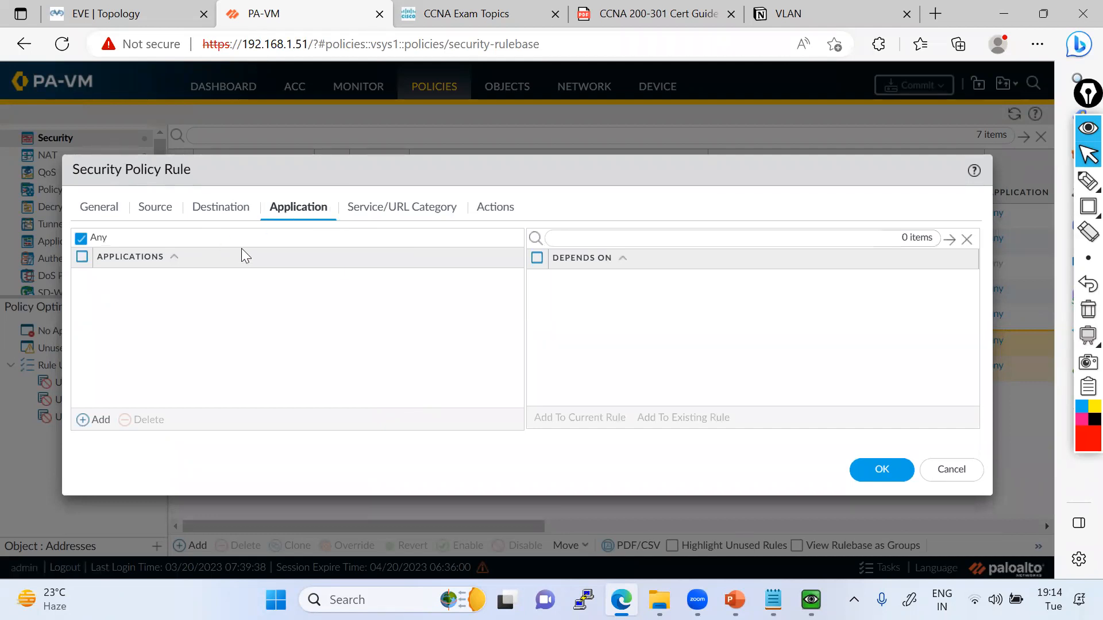
click(379, 210)
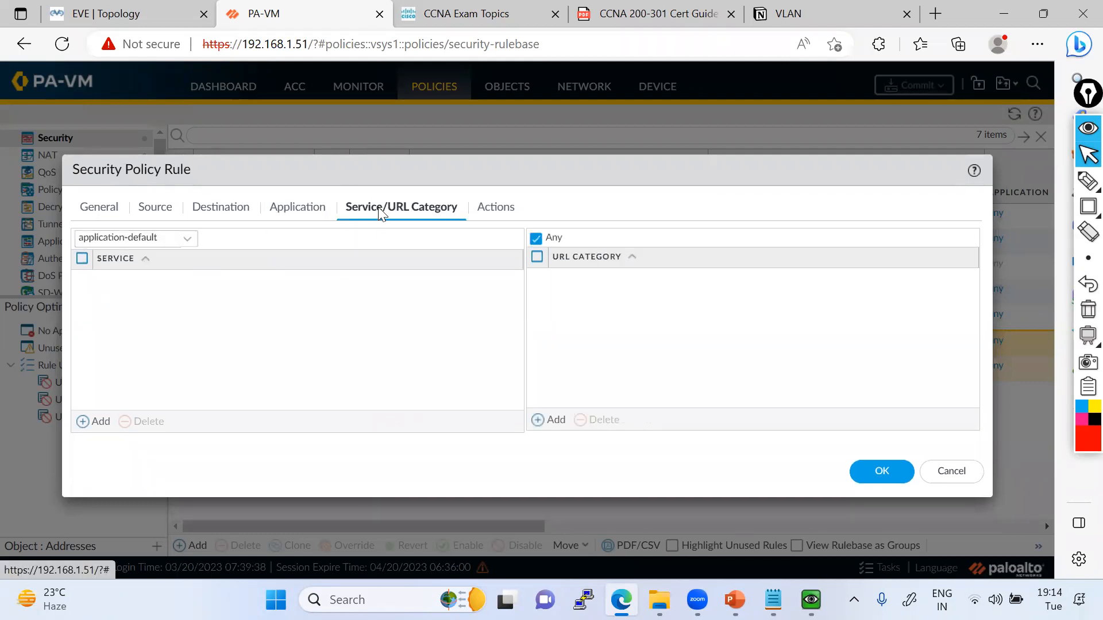
click(486, 210)
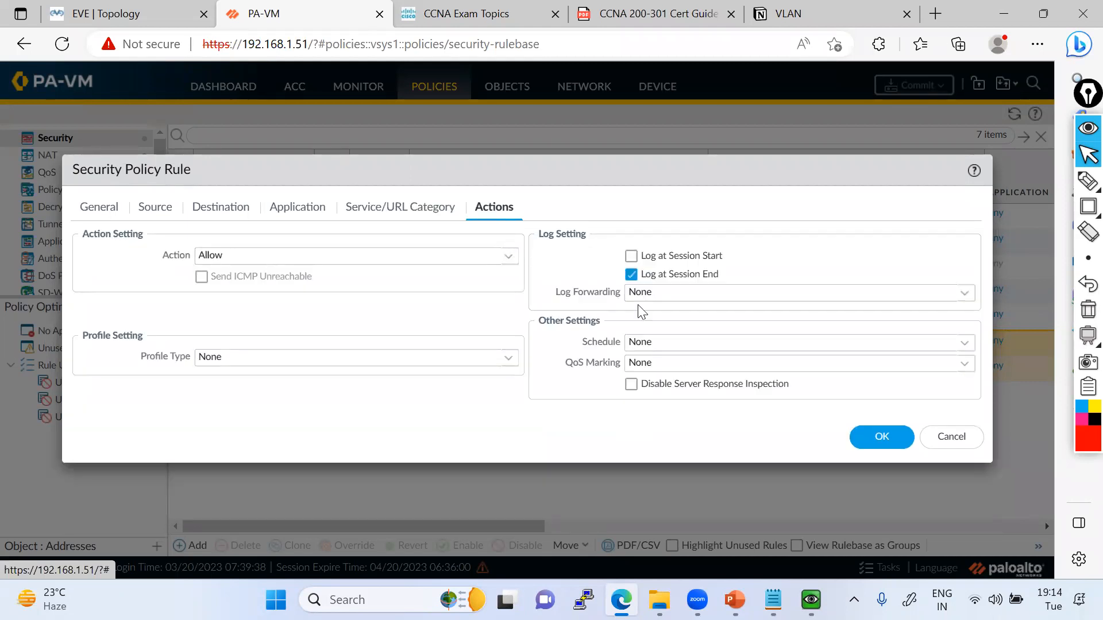
click(875, 436)
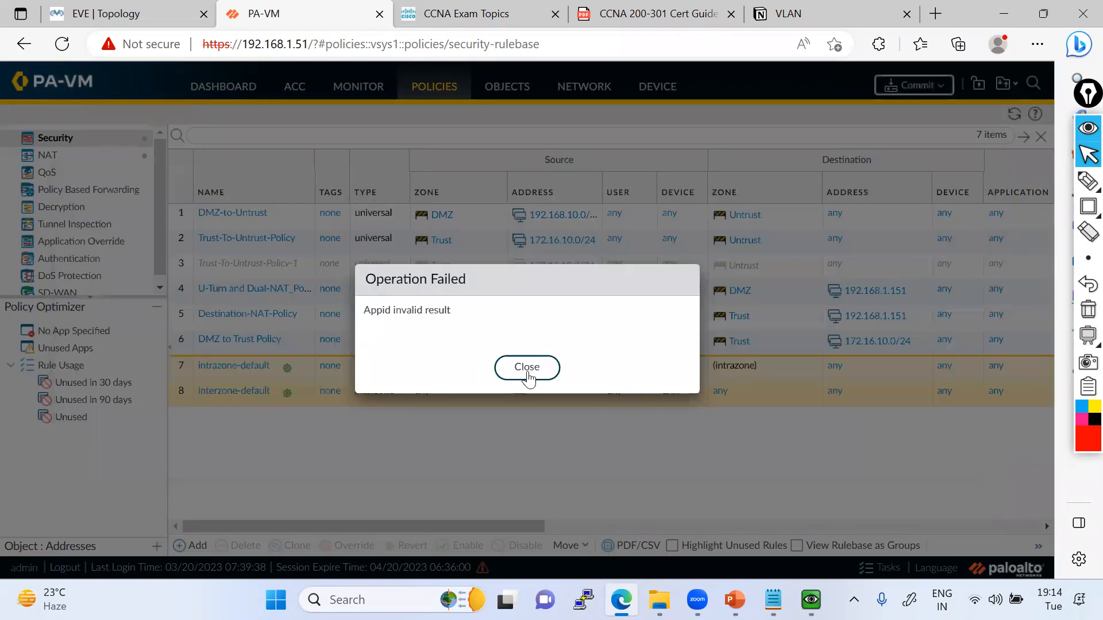
click(527, 368)
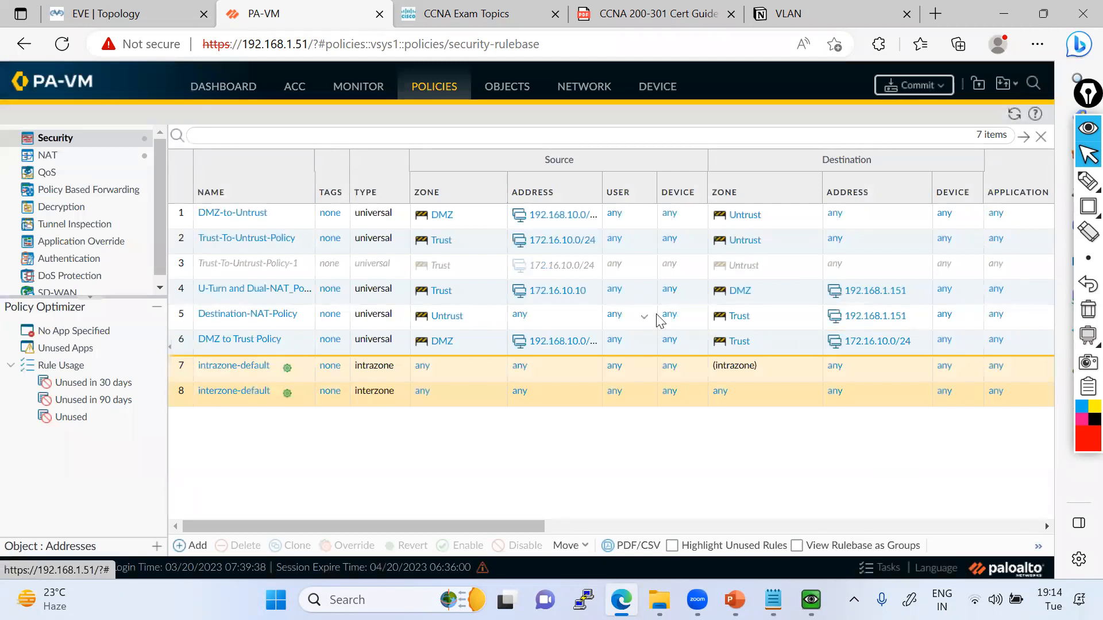
Commit all changes to the firewall's running configuration, repeating the commit a second time.
click(914, 84)
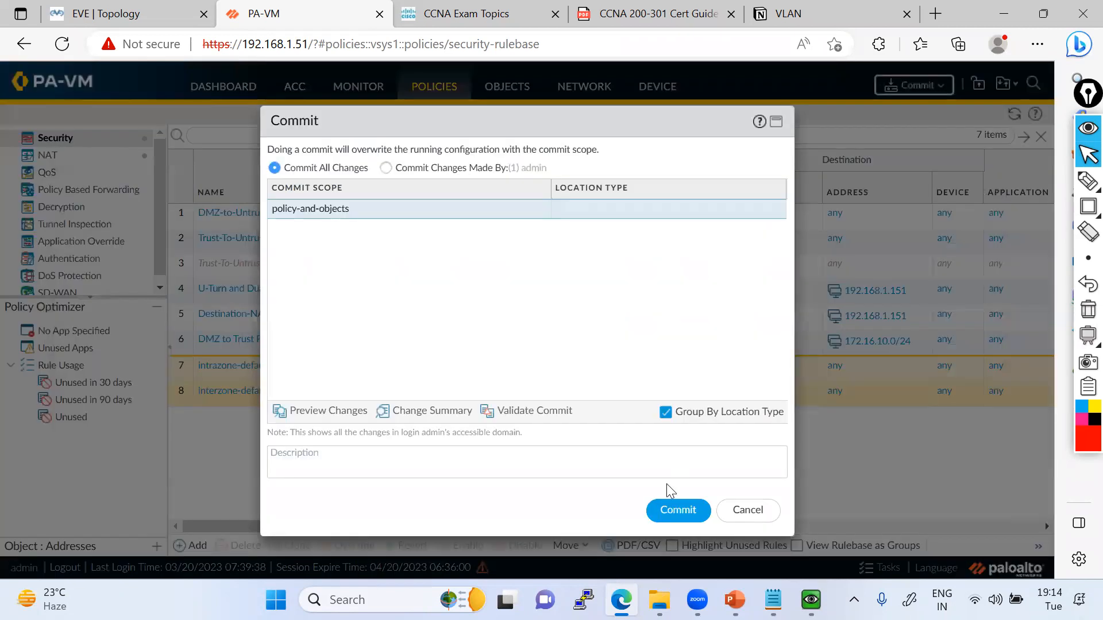
click(670, 513)
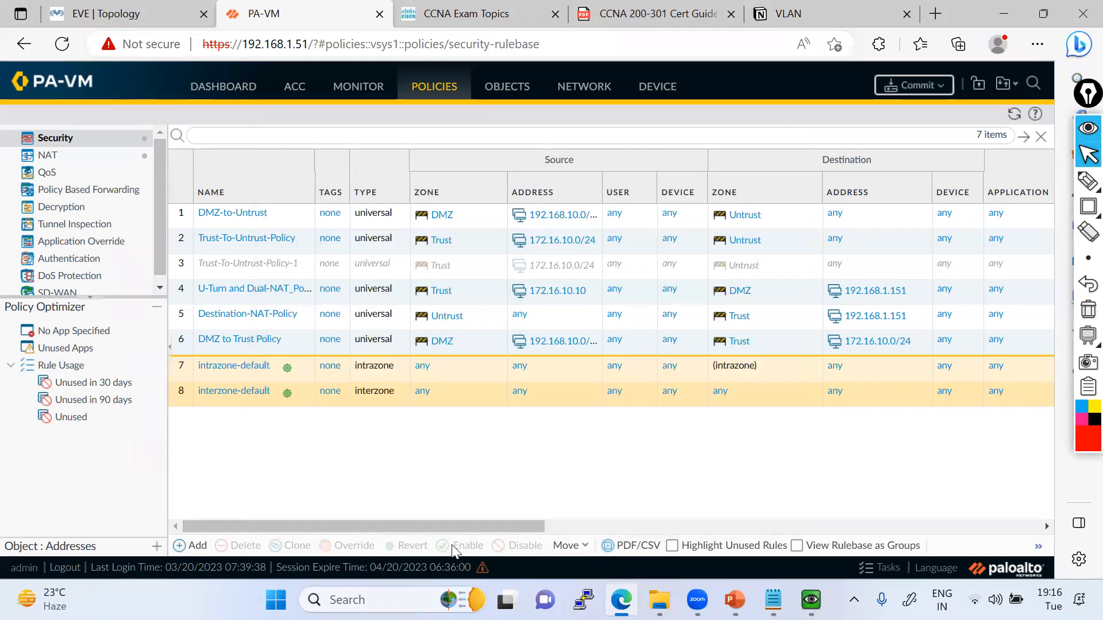
click(912, 82)
click(675, 510)
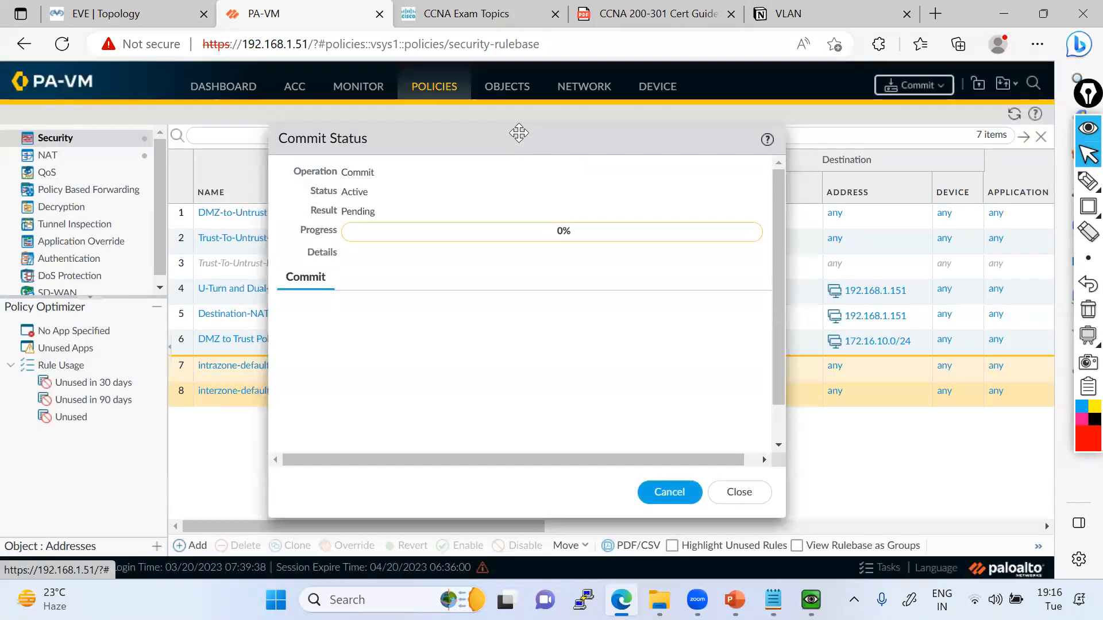
drag(519, 133, 542, 86)
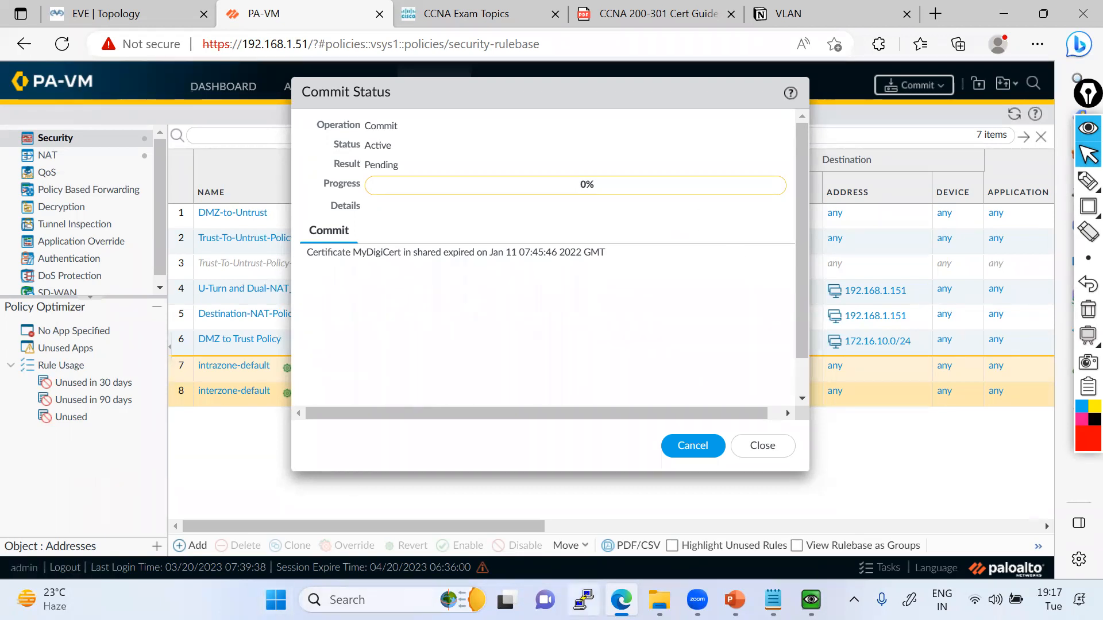
Start an SSH session in PuTTY to the firewall at 192.168.1.51 on port 22.
text(192.168.1.51)
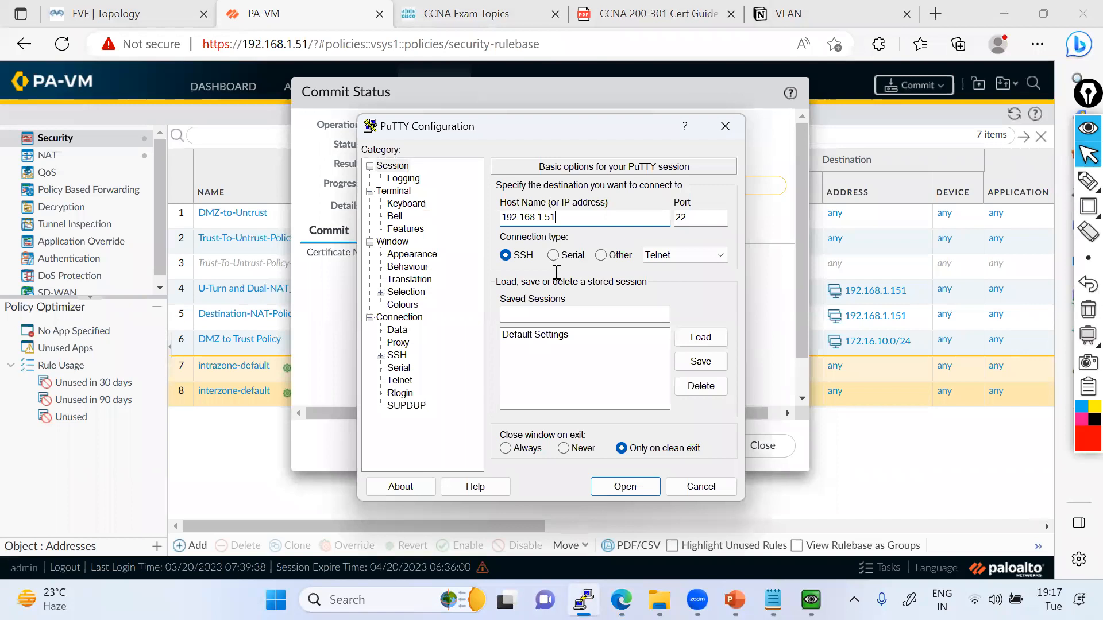
key(Return)
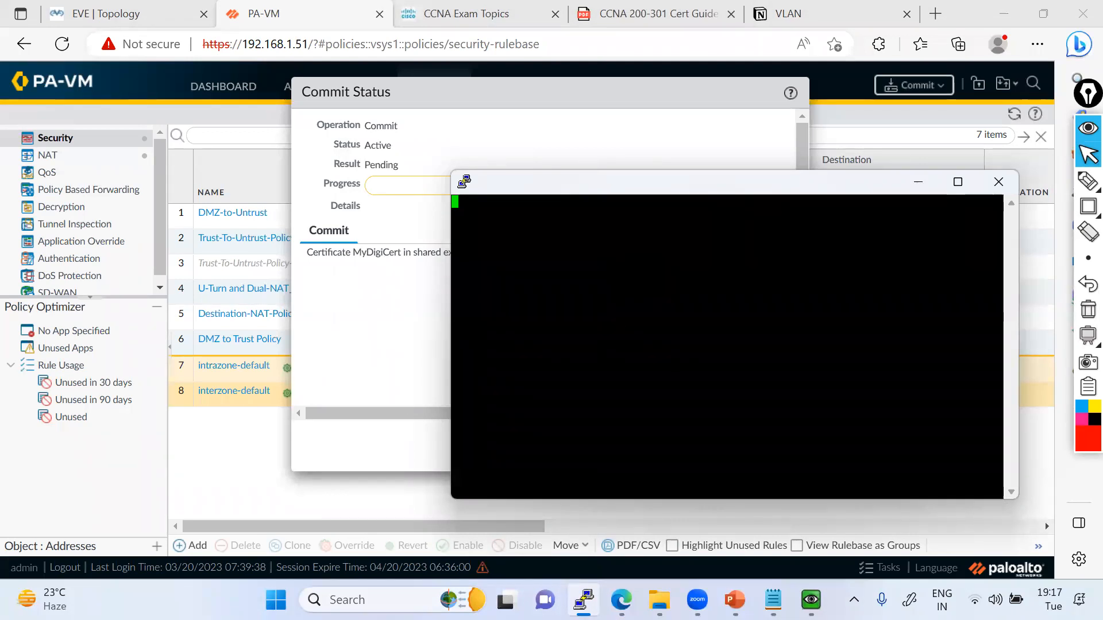
Open a Command Prompt on the host and run a continuous ping to 1.1.1.1.
key(super)
text(cmd)
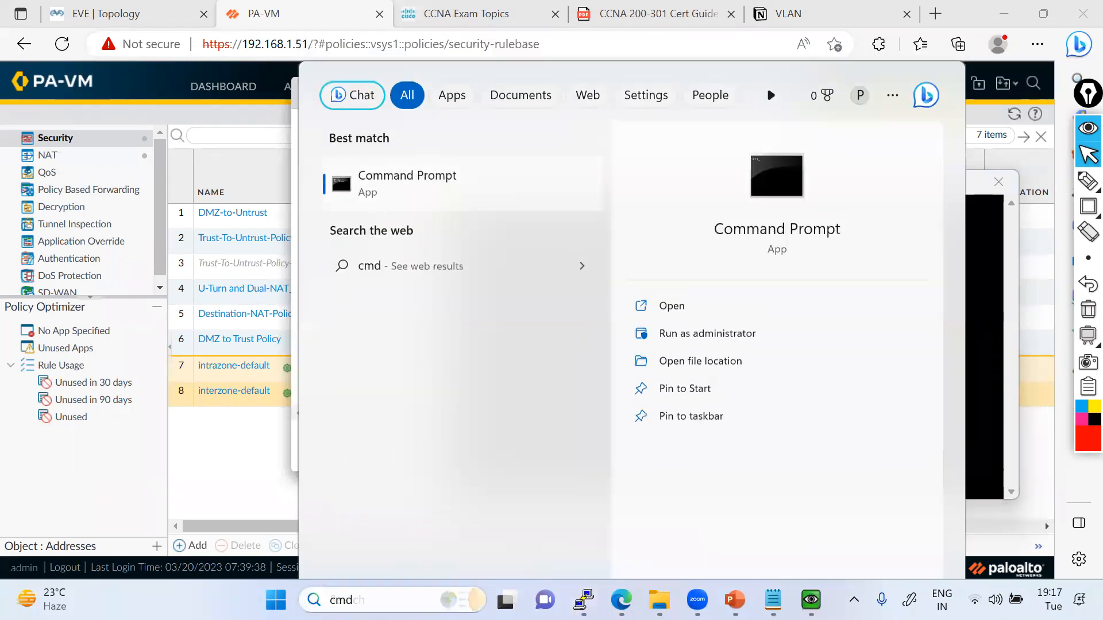
key(Return)
text(ping 1.1..1)
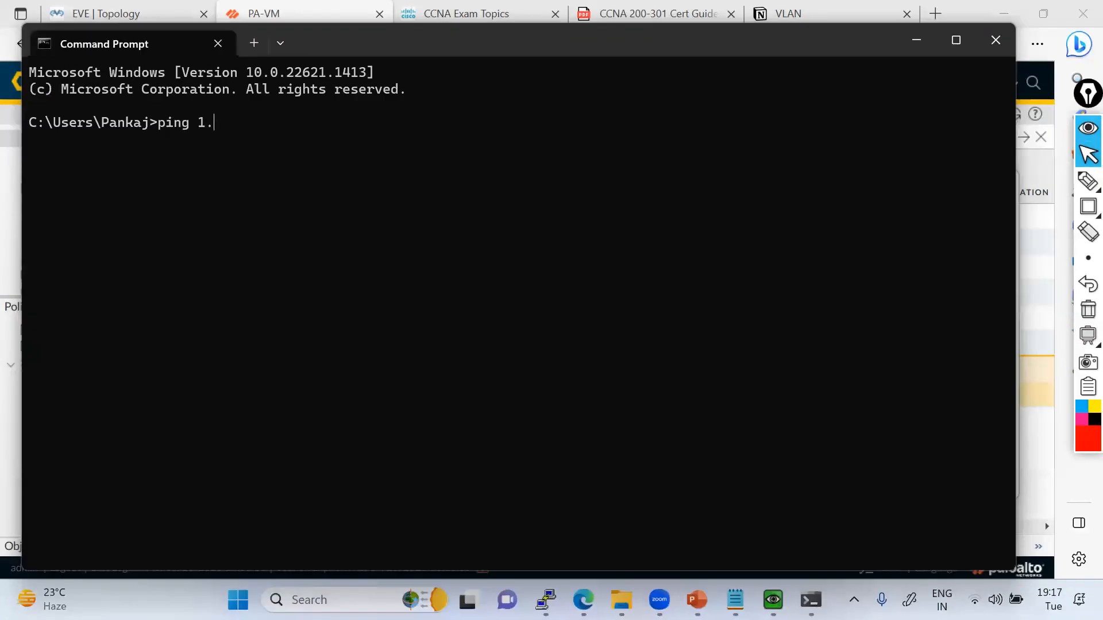
key(BackSpace)
key(BackSpace)
text(1.1 -t)
key(Return)
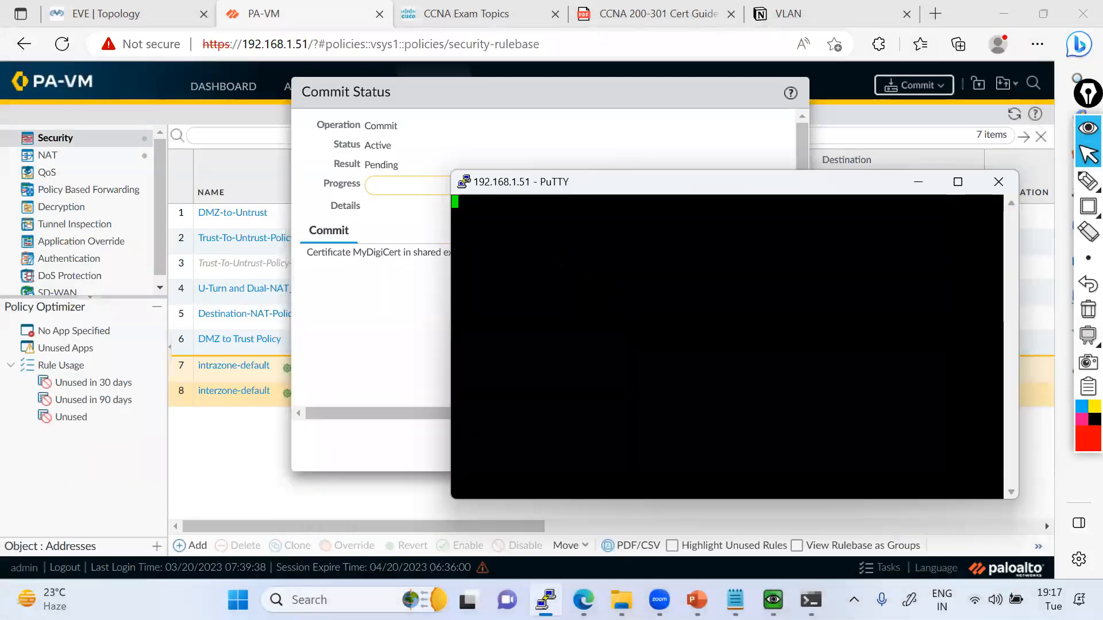
Log in to the firewall's SSH session as admin with the account password and minimize the session window.
drag(574, 189, 626, 148)
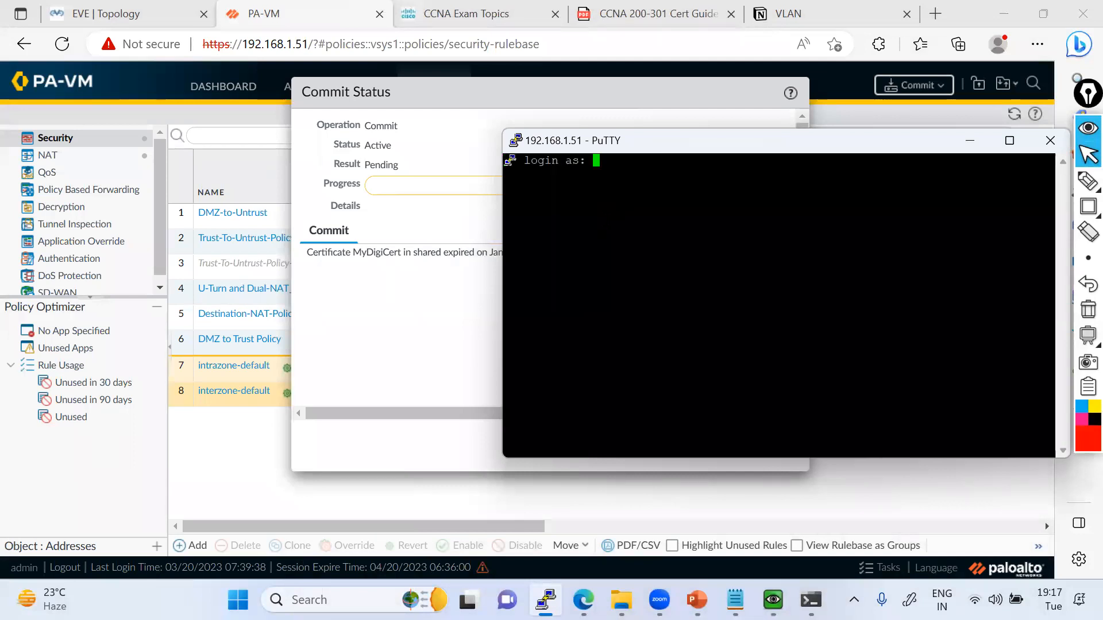
text(admin)
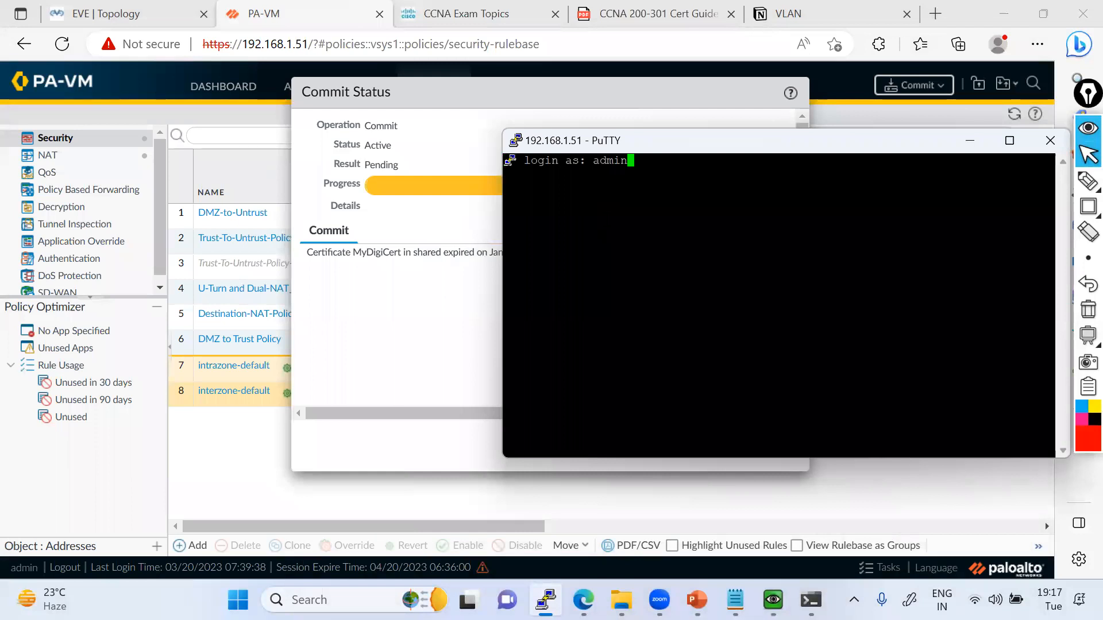
key(Return)
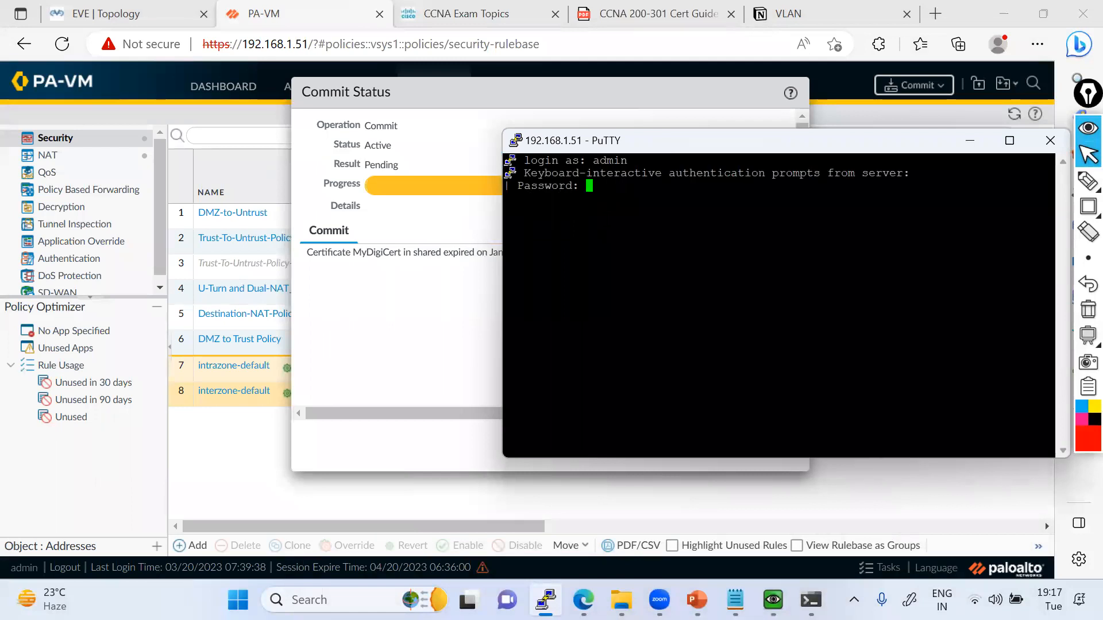
key(Return)
drag(628, 141, 531, 223)
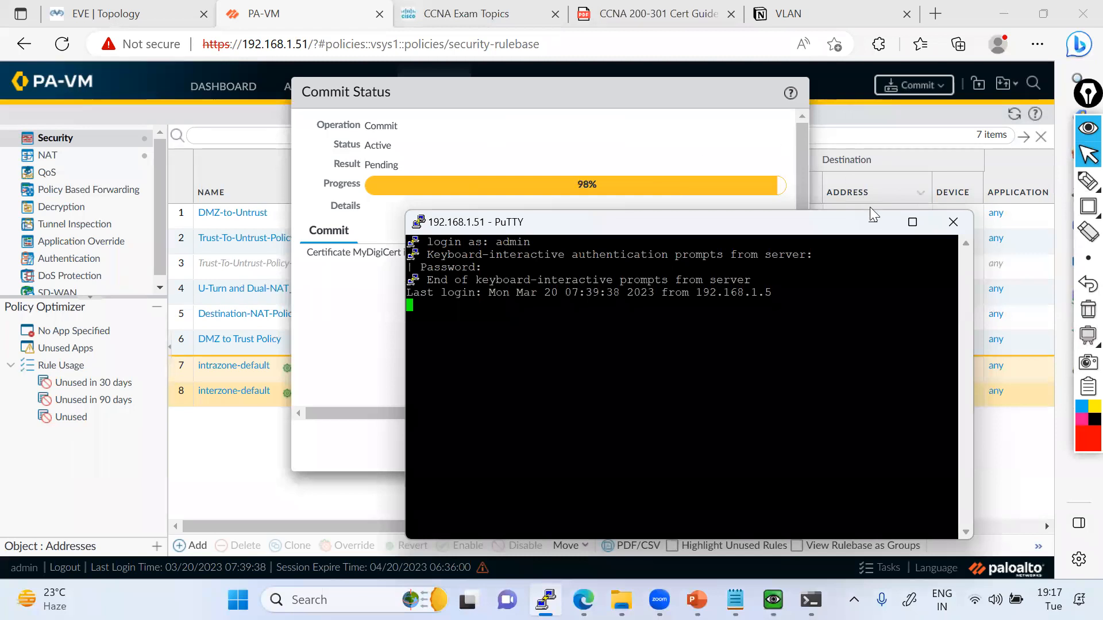
click(885, 223)
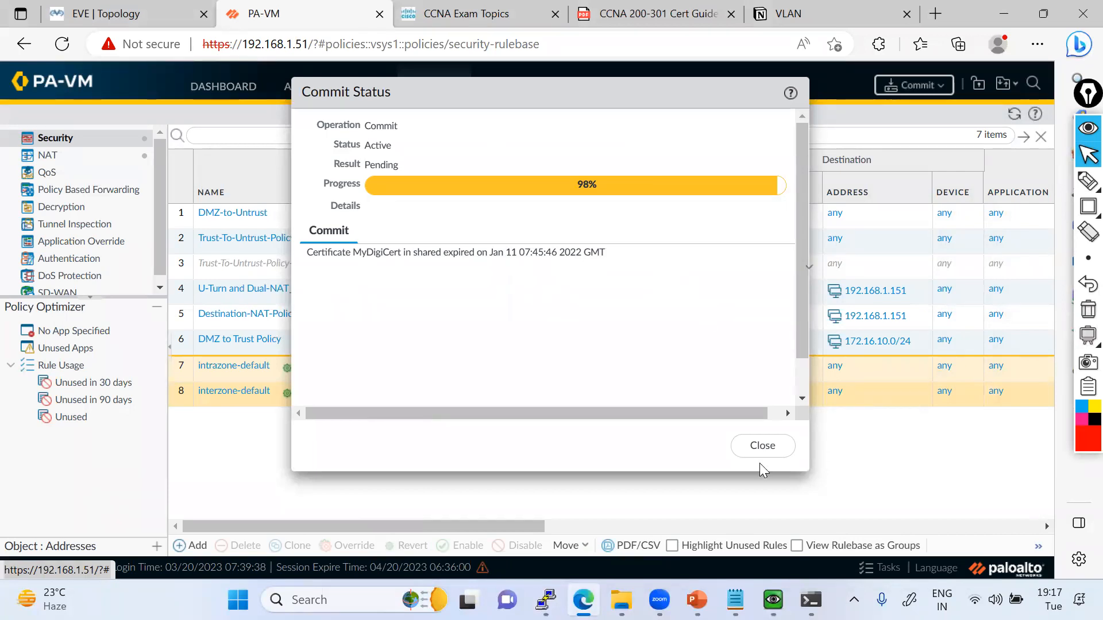
Check the running ping to 172.16.10.11 in the SW28 console and compare it with the EVE topology.
click(776, 596)
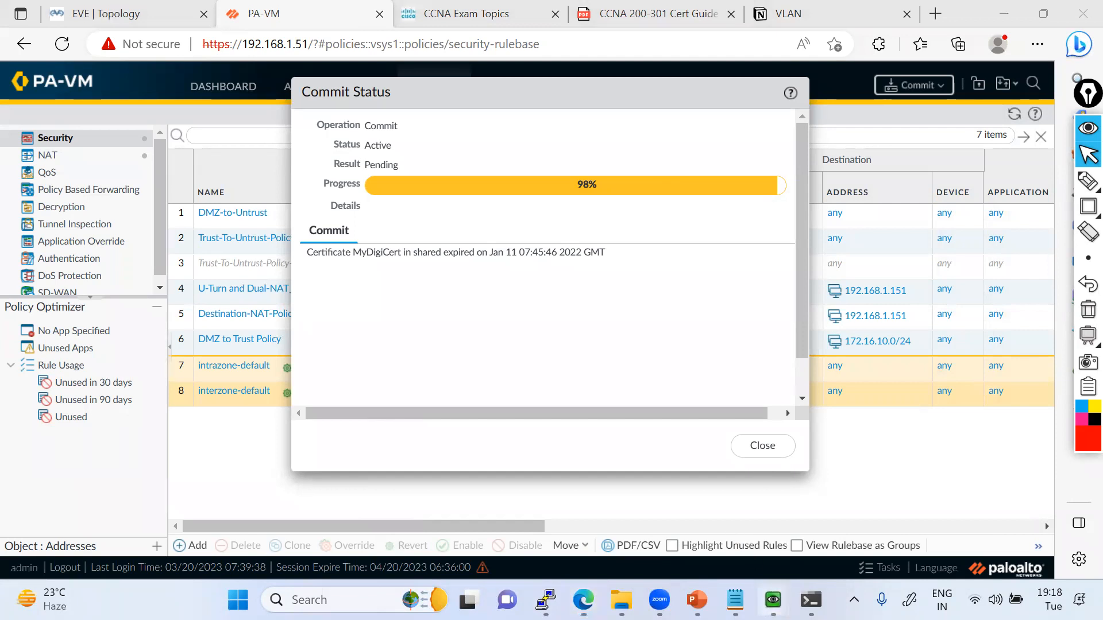
click(731, 510)
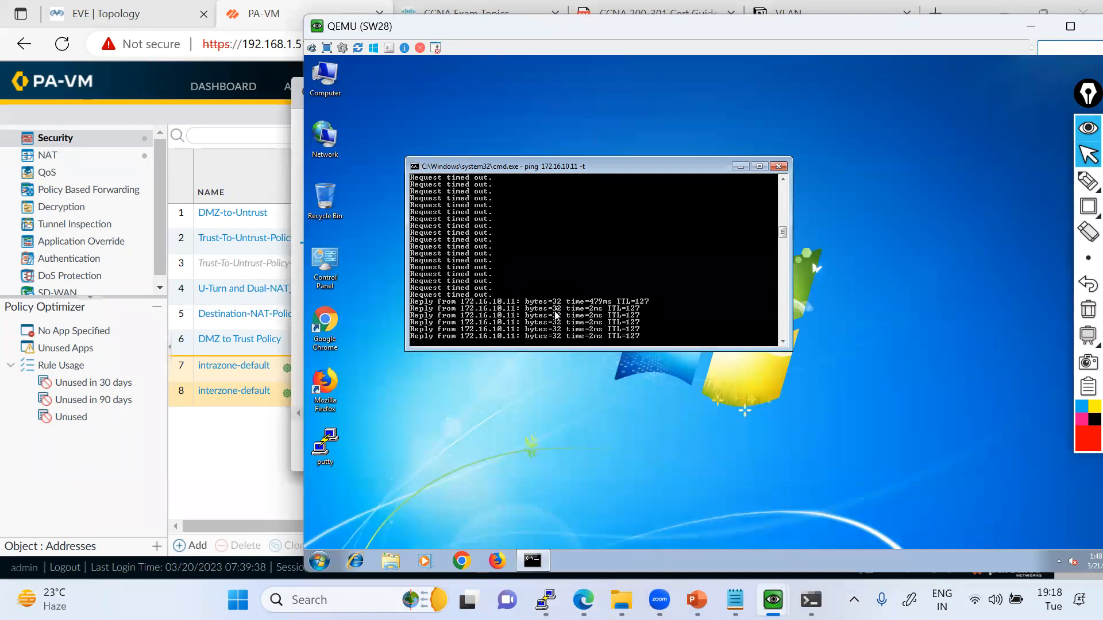
click(224, 152)
click(132, 14)
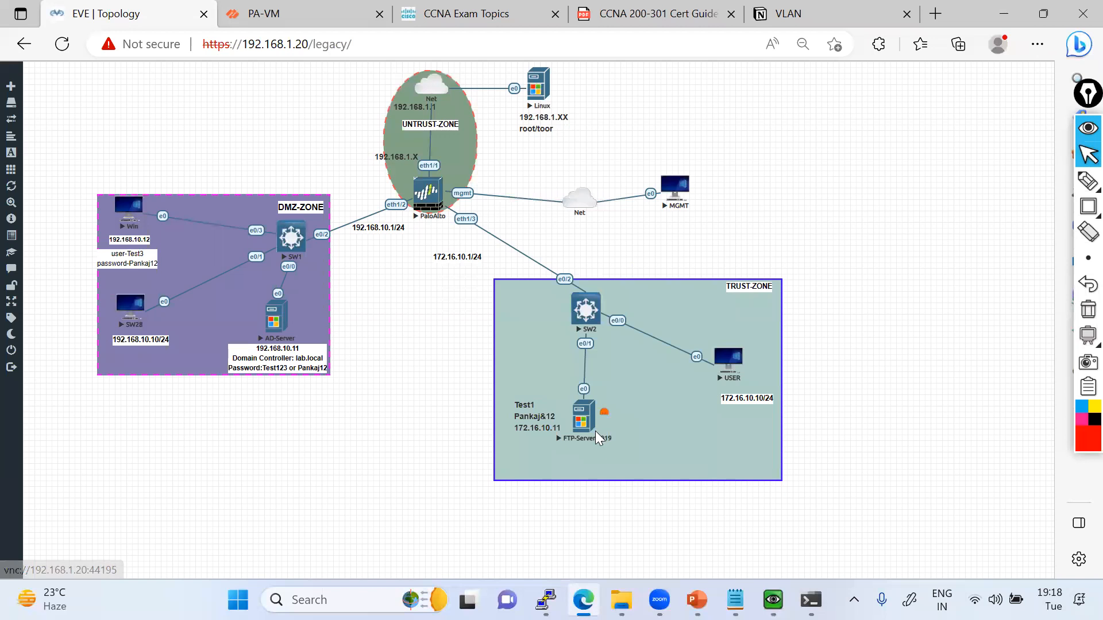
mouse_move(773, 600)
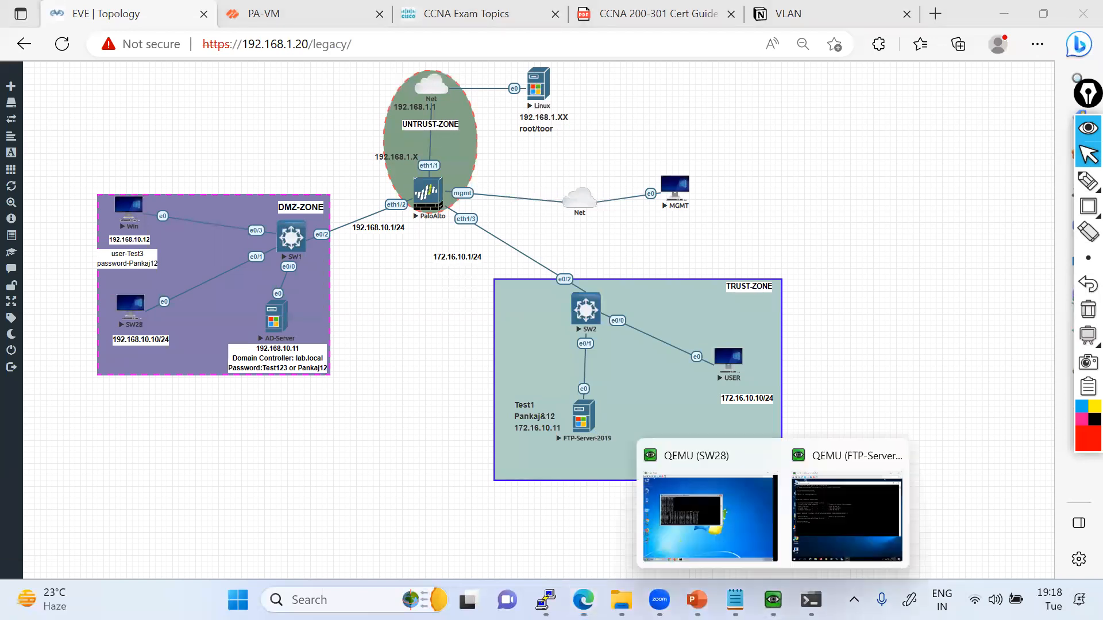
click(741, 520)
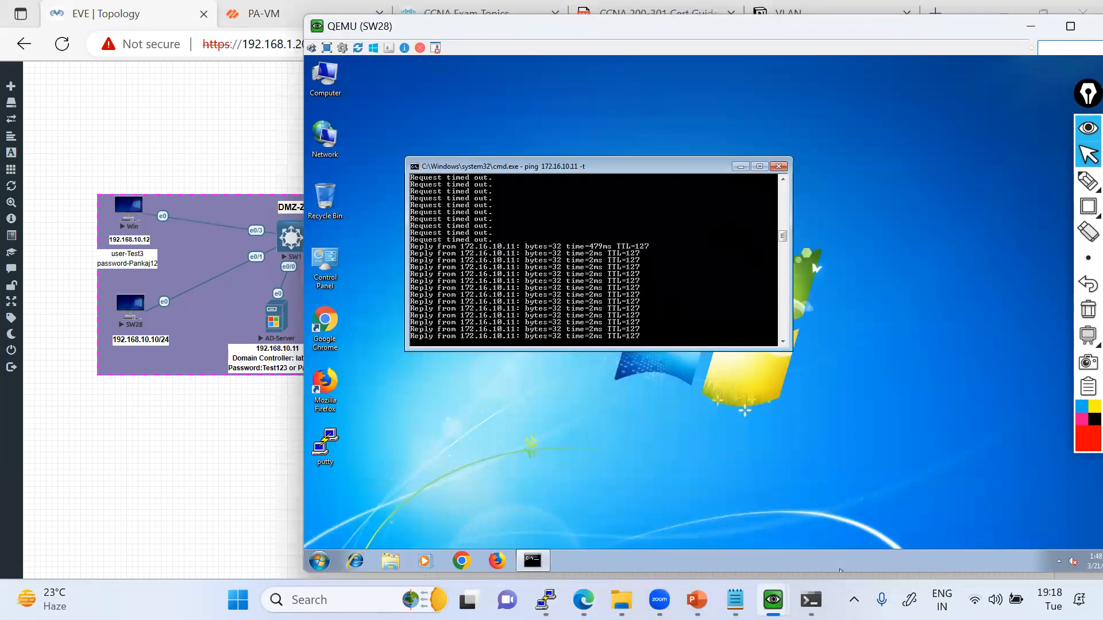
mouse_move(773, 599)
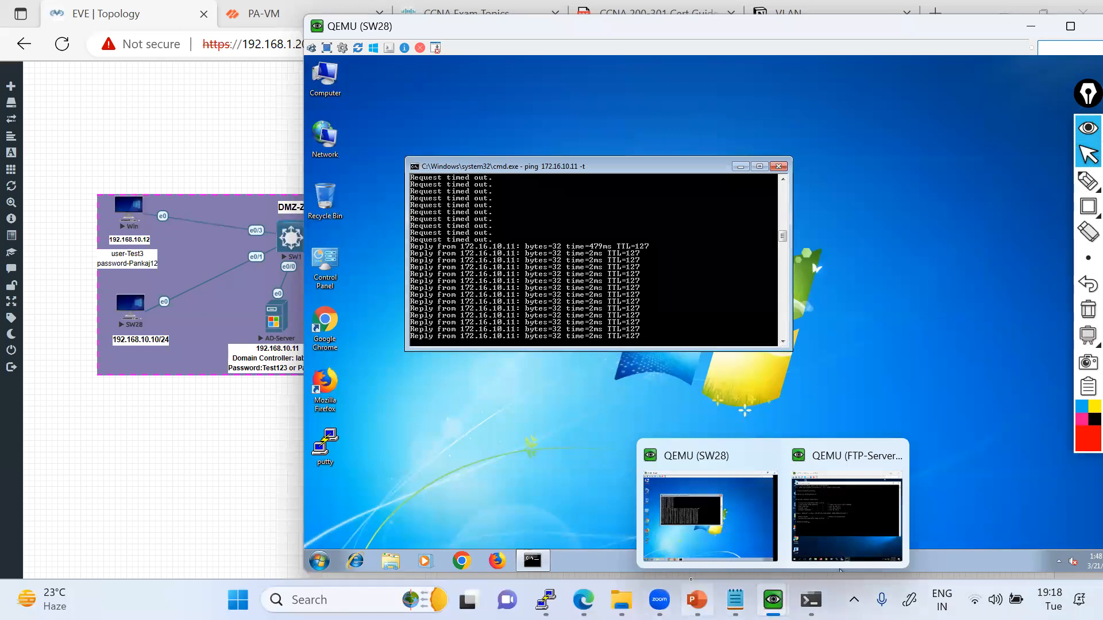
click(289, 452)
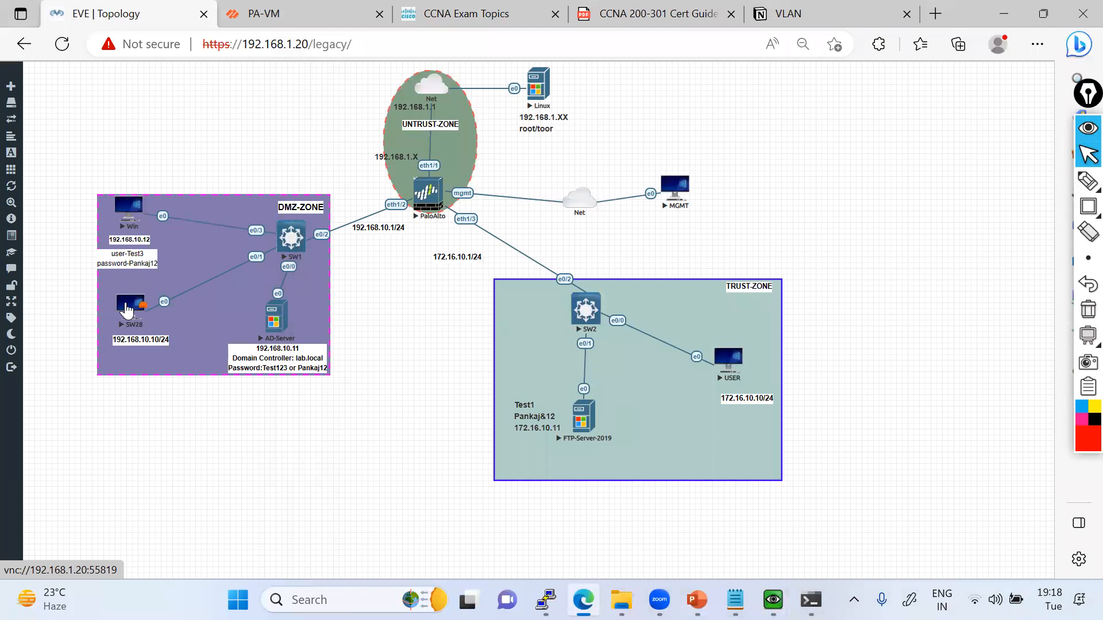
Circle SW28 on the topology with the annotation pen, trace its path to FTP-Server-2019, and clear the markings.
click(1088, 181)
click(1008, 180)
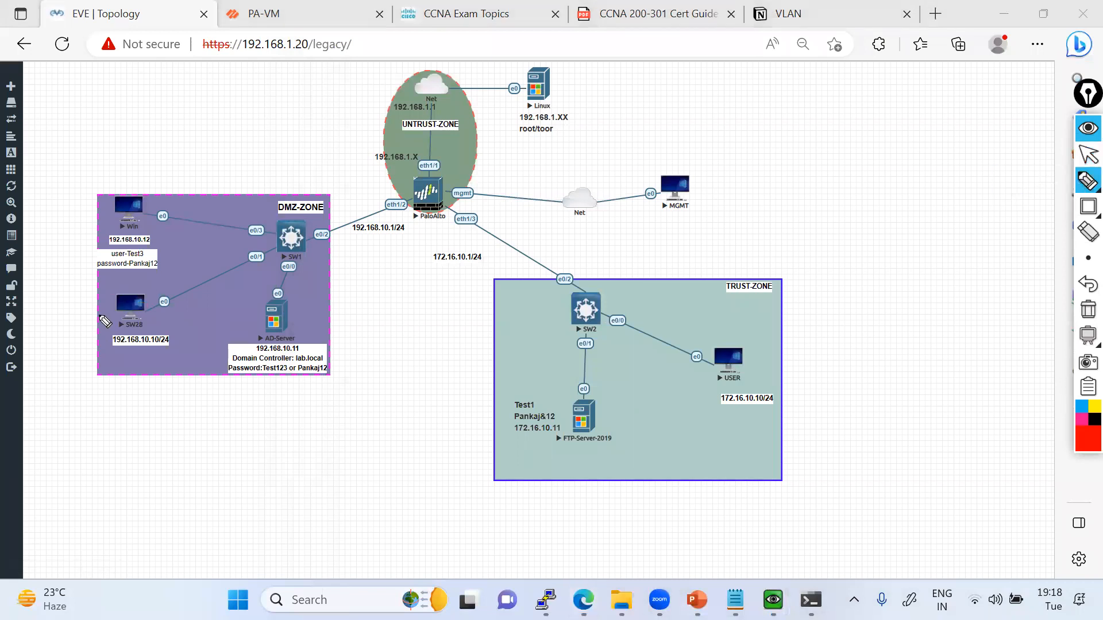
mouse_move(135, 297)
mouse_down()
mouse_move(115, 349)
mouse_move(127, 286)
mouse_move(105, 303)
mouse_up()
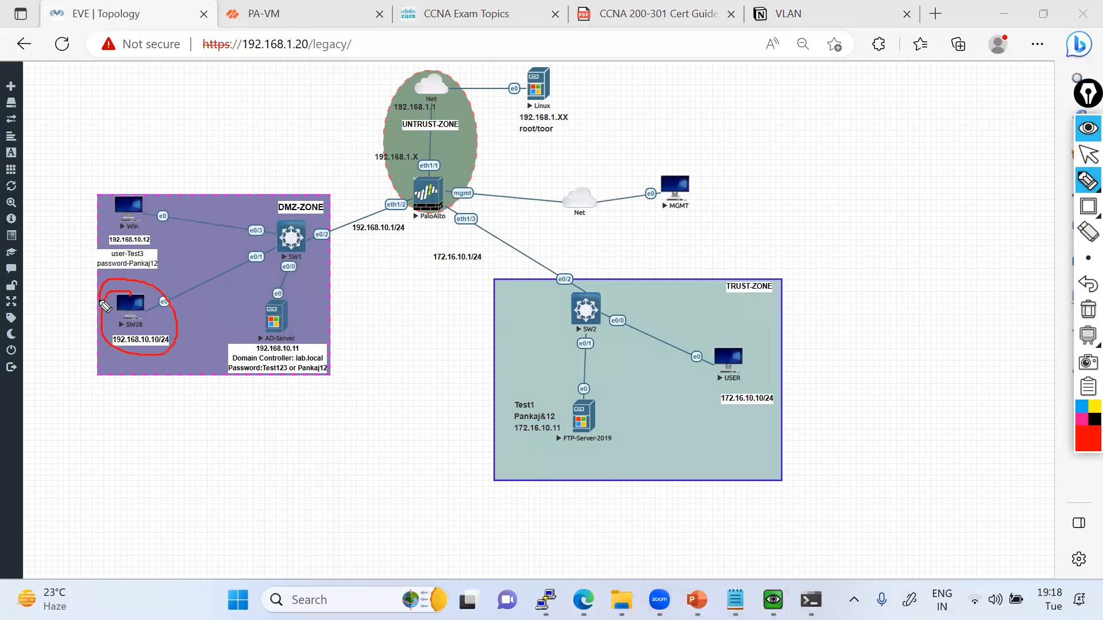
mouse_move(142, 319)
mouse_down()
mouse_move(203, 252)
mouse_move(511, 251)
mouse_move(597, 448)
mouse_move(584, 417)
mouse_up()
click(1087, 310)
click(1088, 154)
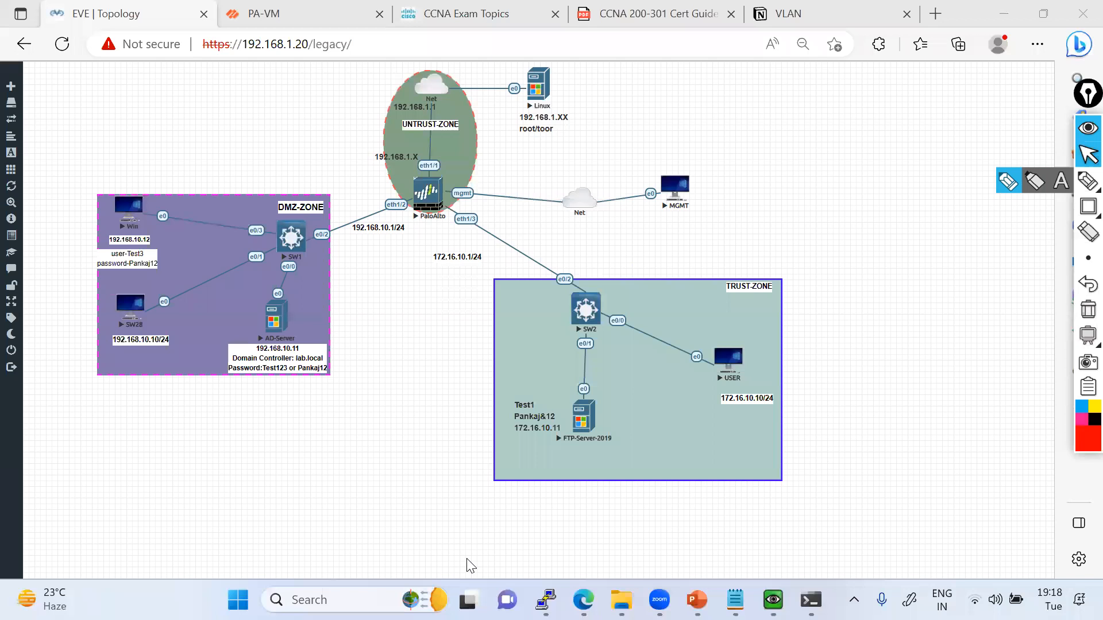
Stop the continuous ping in the SW28 console and minimize its command window.
mouse_move(773, 598)
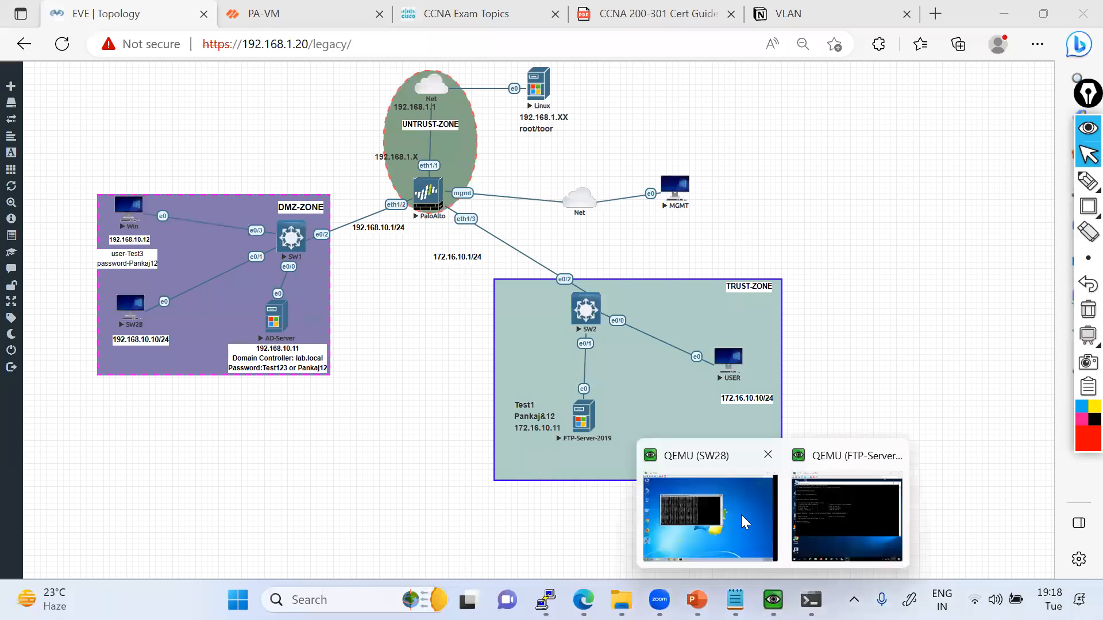
click(745, 522)
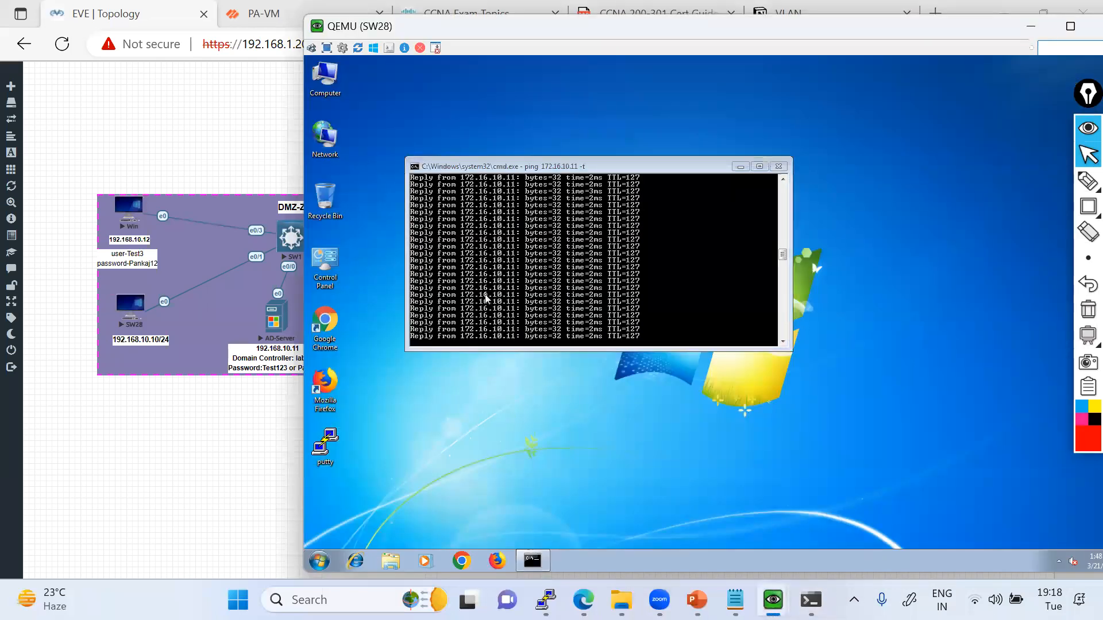
key(ctrl+c)
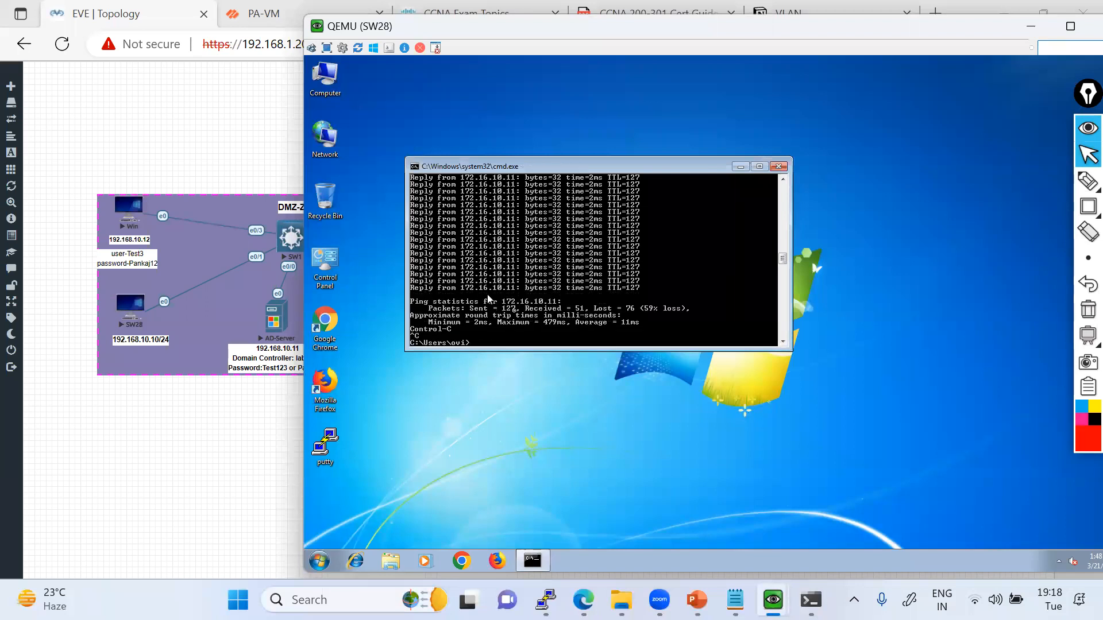
click(740, 169)
Create a folder named "Compnay Confidentail Data" on the SW28 desktop.
right_click(596, 263)
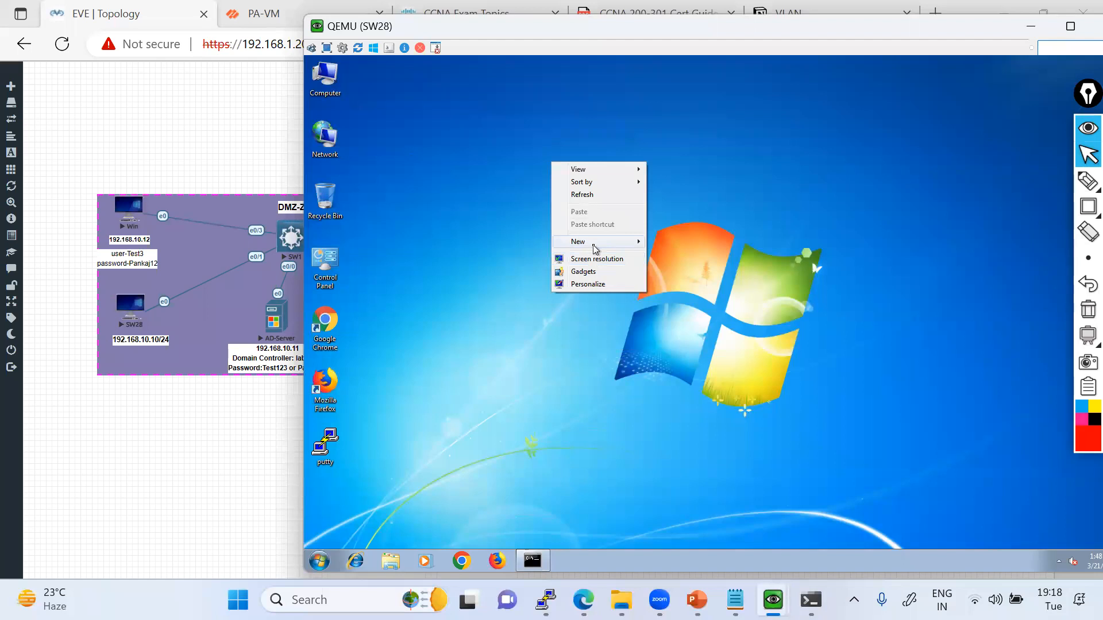
mouse_move(595, 249)
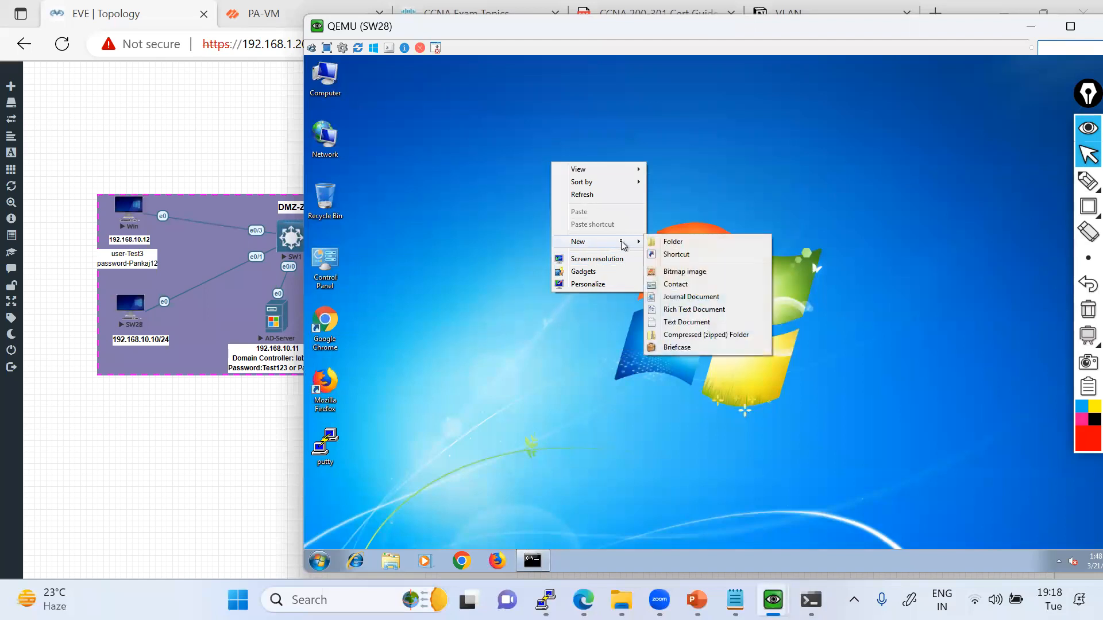
click(669, 243)
text(Compnay Data)
key(BackSpace)
key(BackSpace)
key(BackSpace)
key(BackSpace)
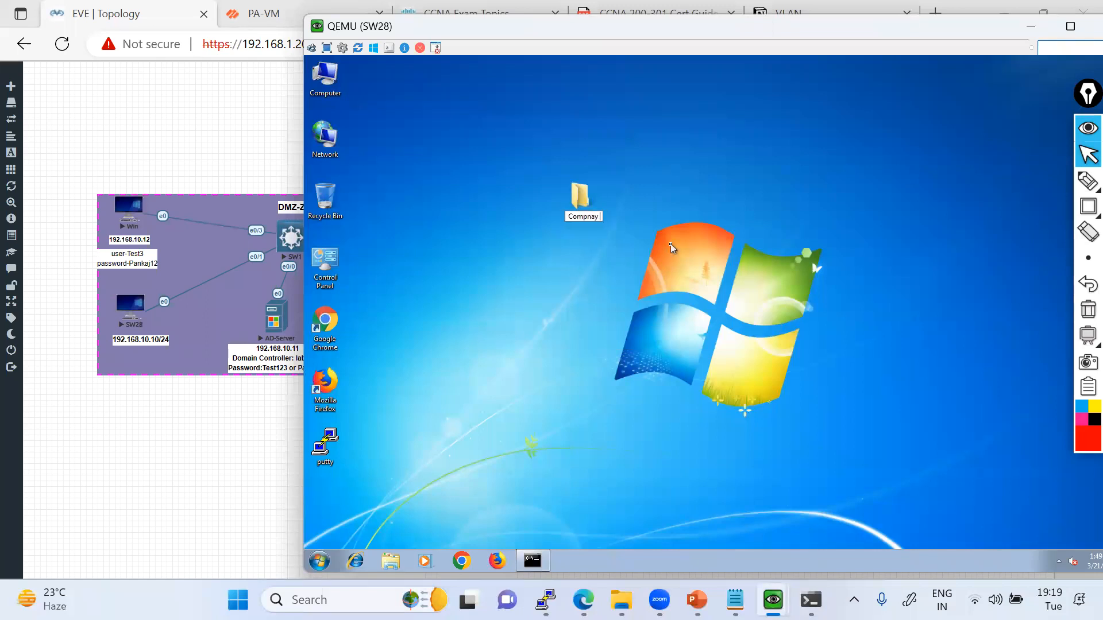
text(Confidentail Data)
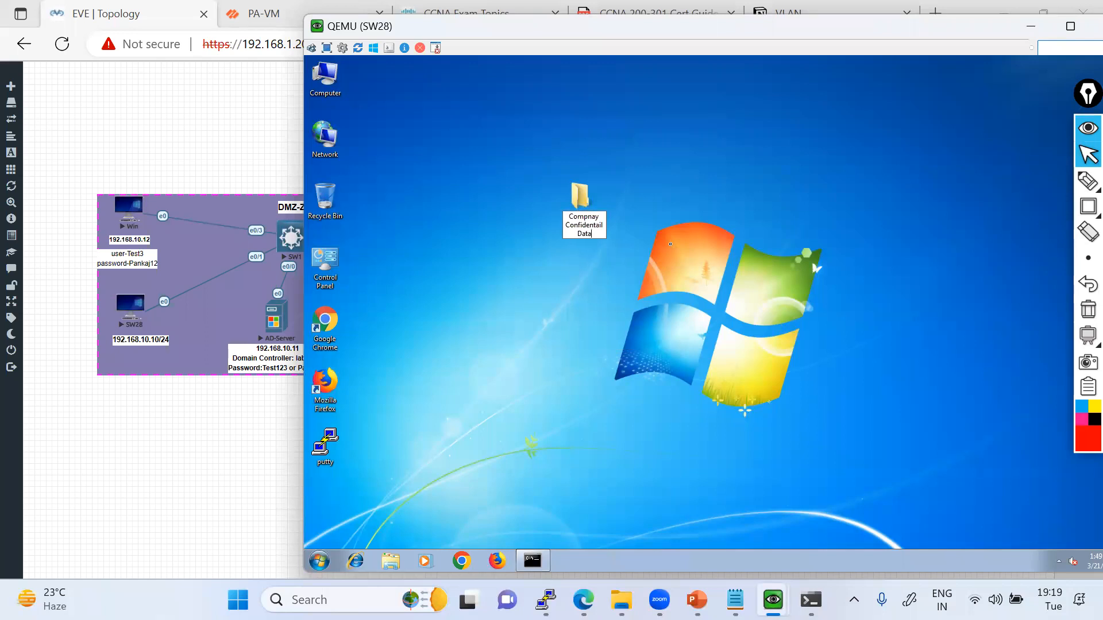
key(Return)
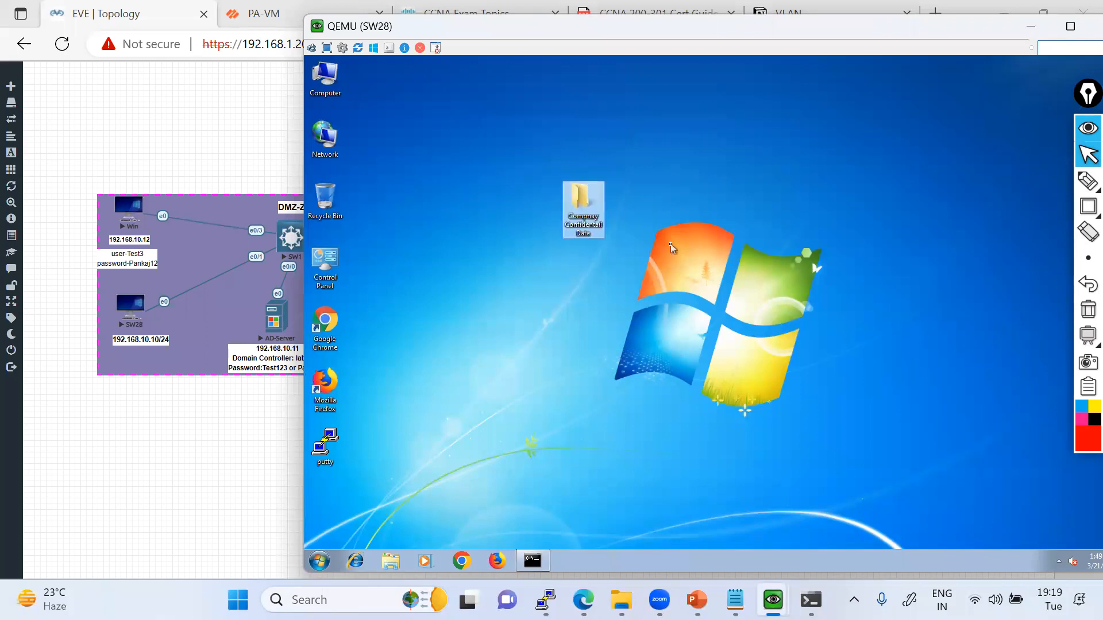
Create a text document named "Confidentail" inside the new folder and copy its name for reuse.
double_click(587, 201)
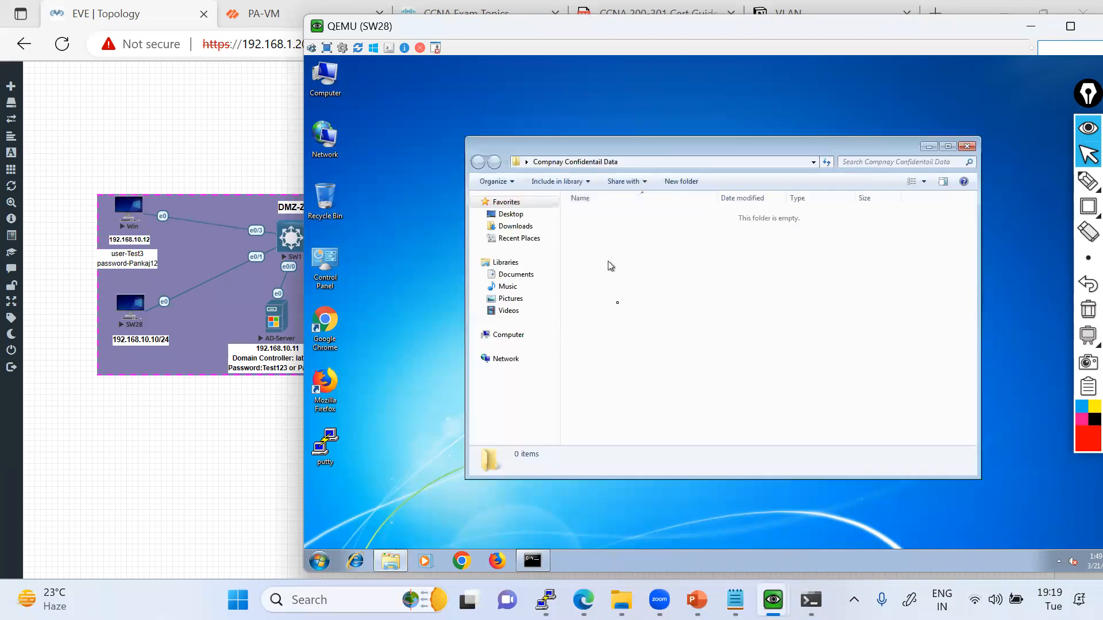
right_click(591, 236)
mouse_move(634, 378)
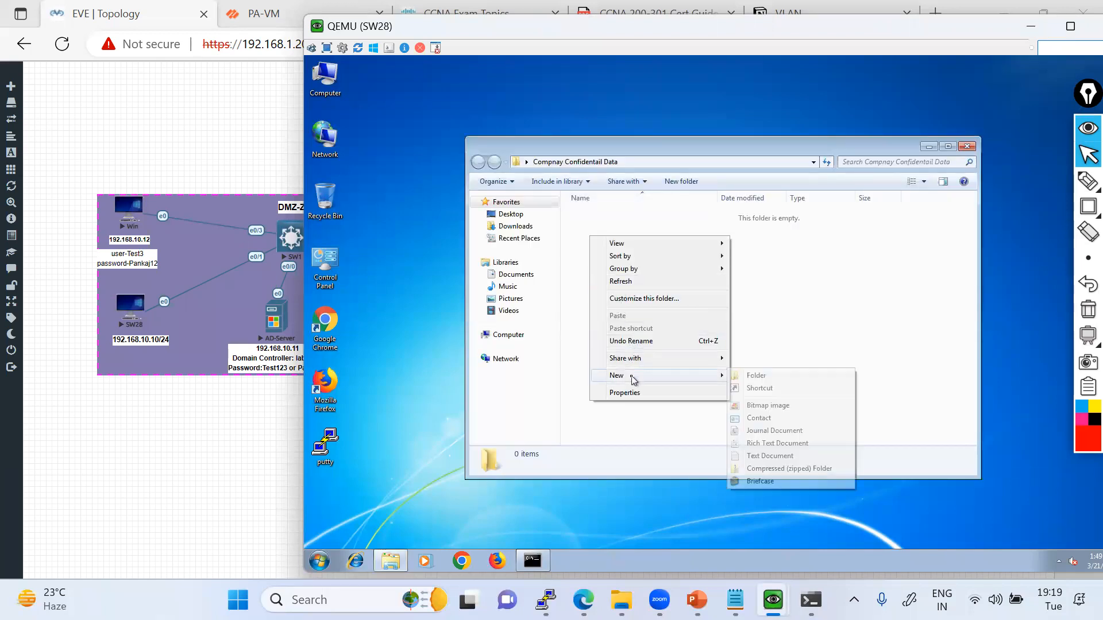
click(763, 456)
text(Con)
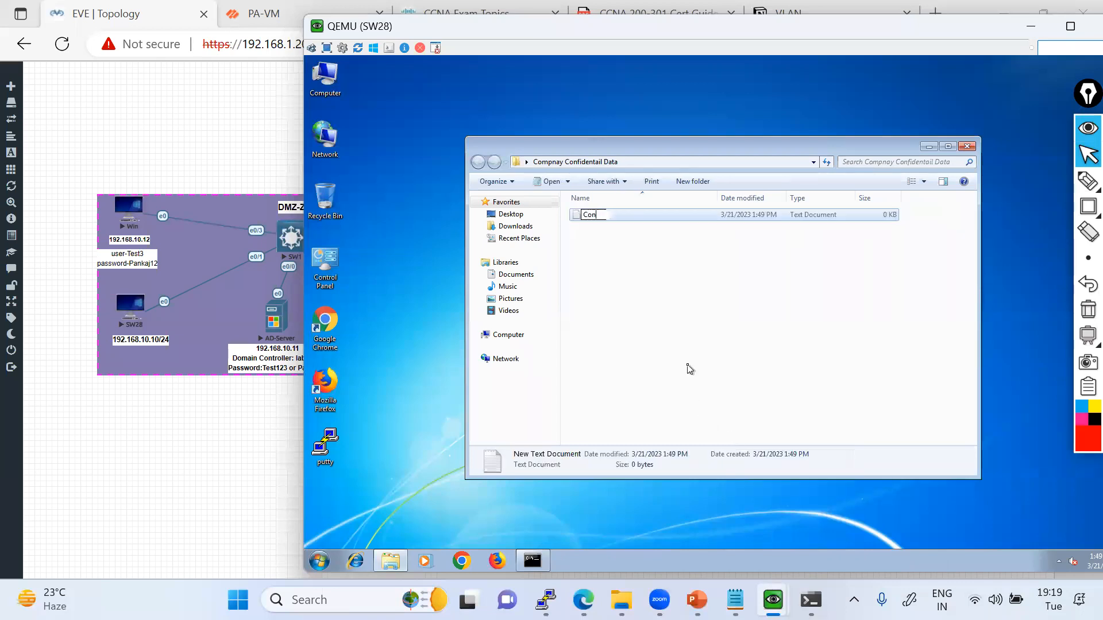
text(fidentail)
key(ctrl+a)
key(Return)
Open the Confidentail text document in Notepad and paste the word "Confidentail" into it.
double_click(606, 214)
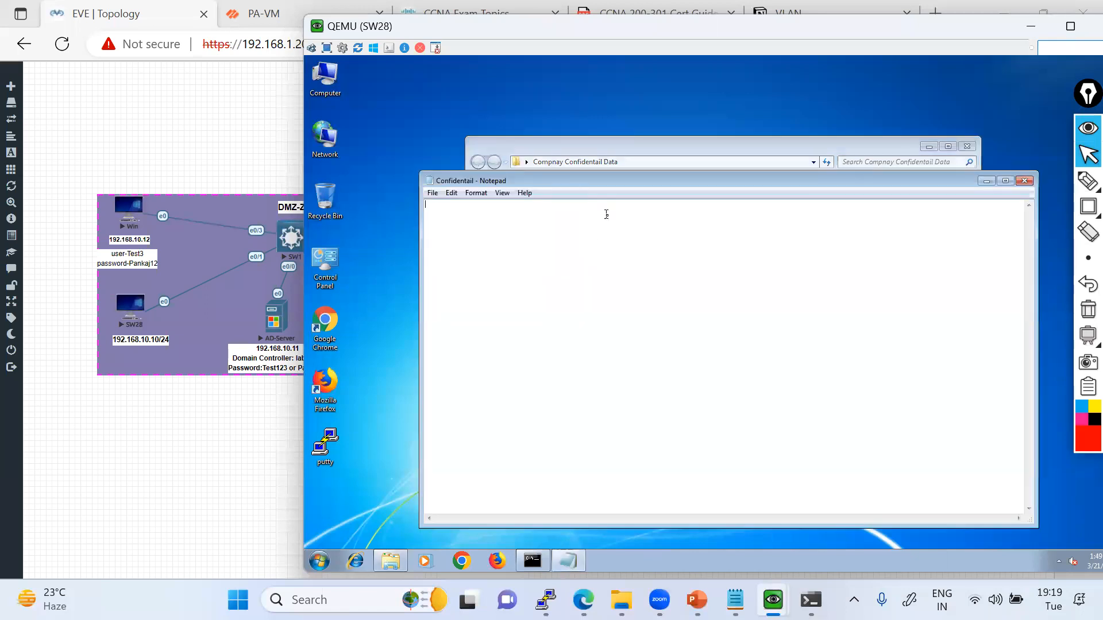
key(ctrl+v)
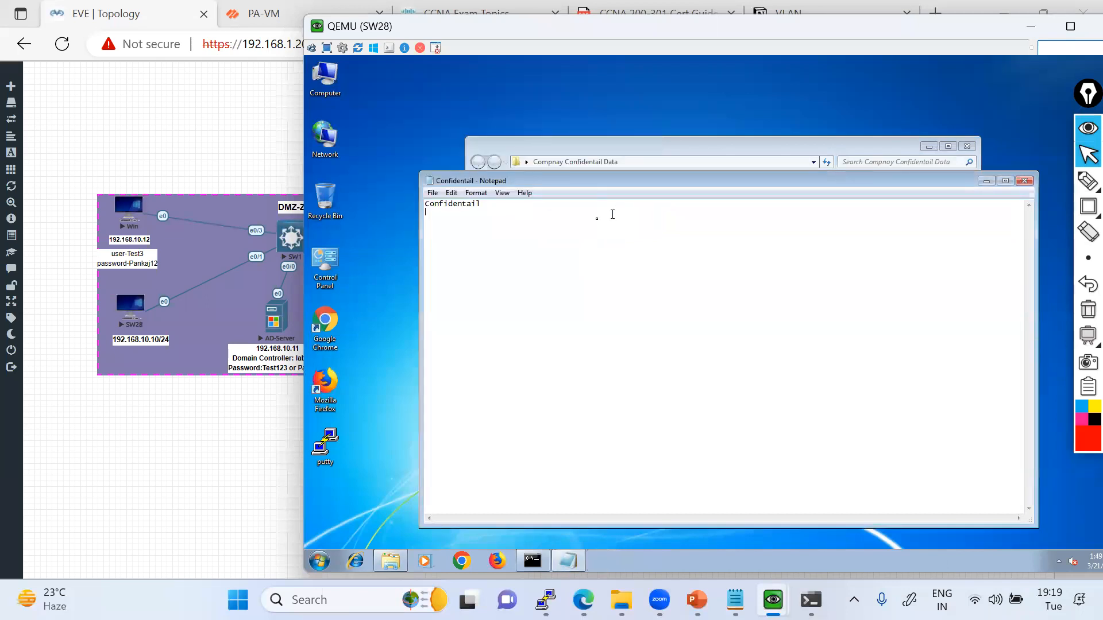
Add a second line "CONFIDENTIAL" to the Confidentail document, save it and close Notepad.
text(ONFIDENTIAL)
drag(494, 220, 419, 204)
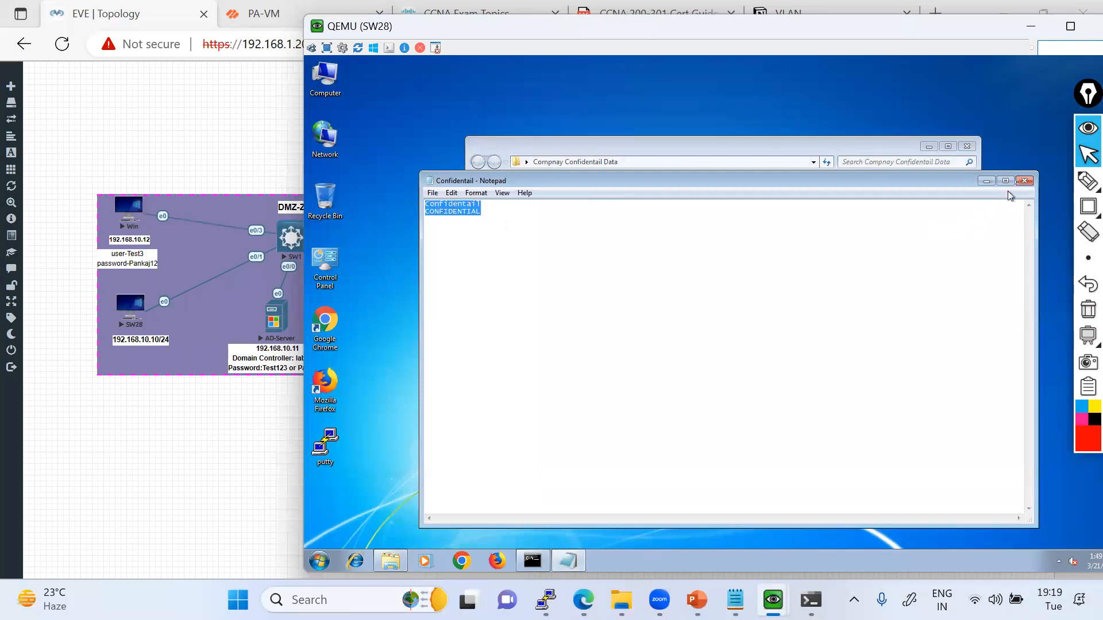
click(1024, 181)
Create another text document named "abc" in the Compnay Confidentail Data folder.
right_click(610, 247)
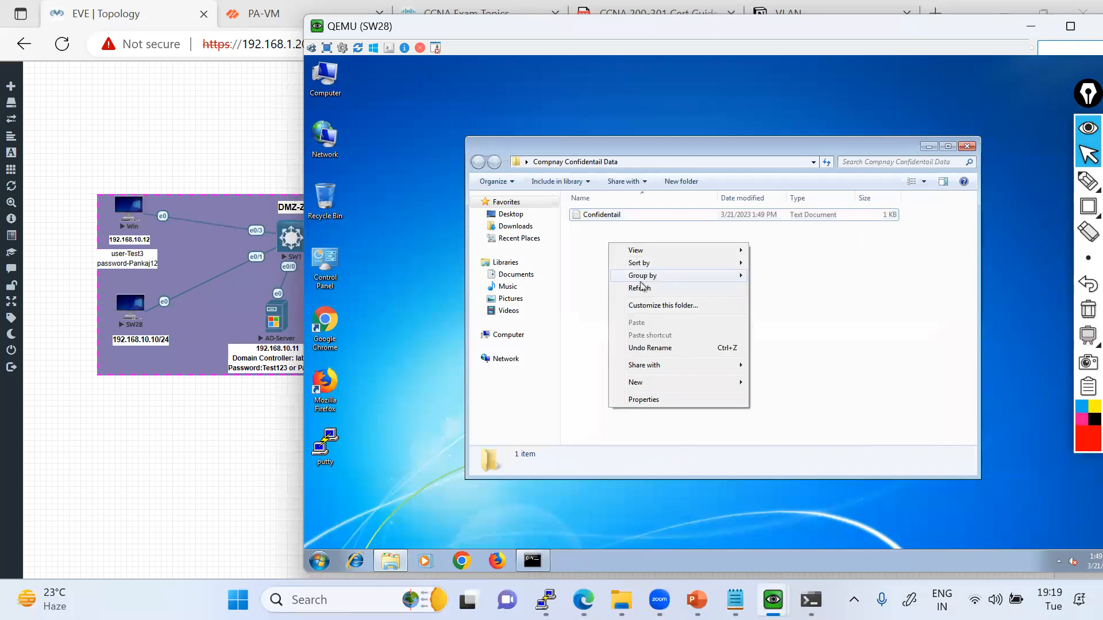
mouse_move(643, 385)
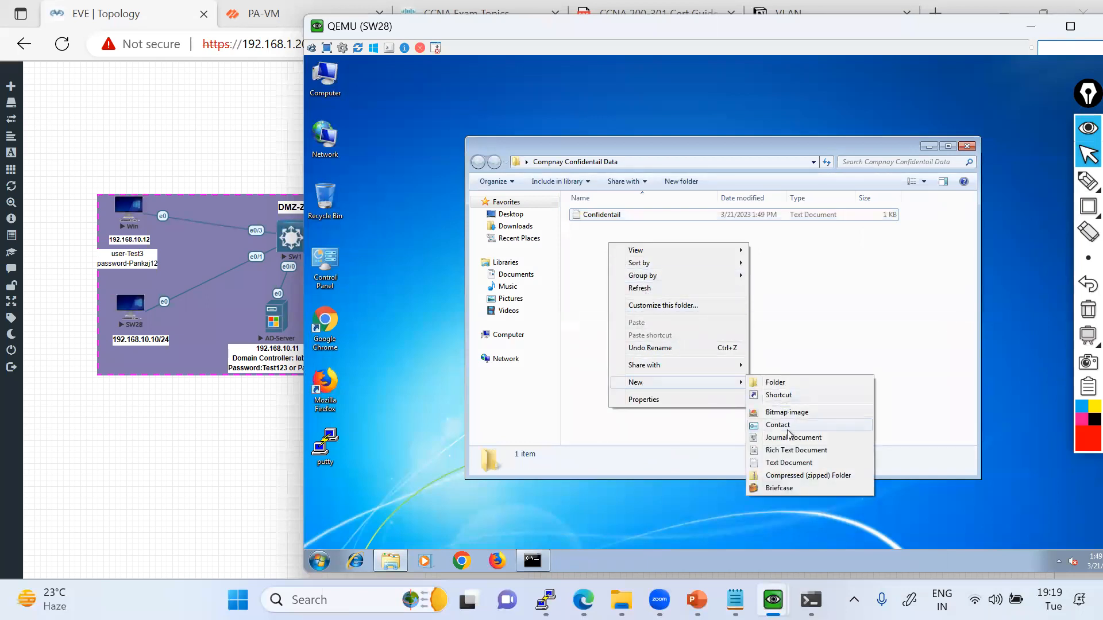
click(781, 465)
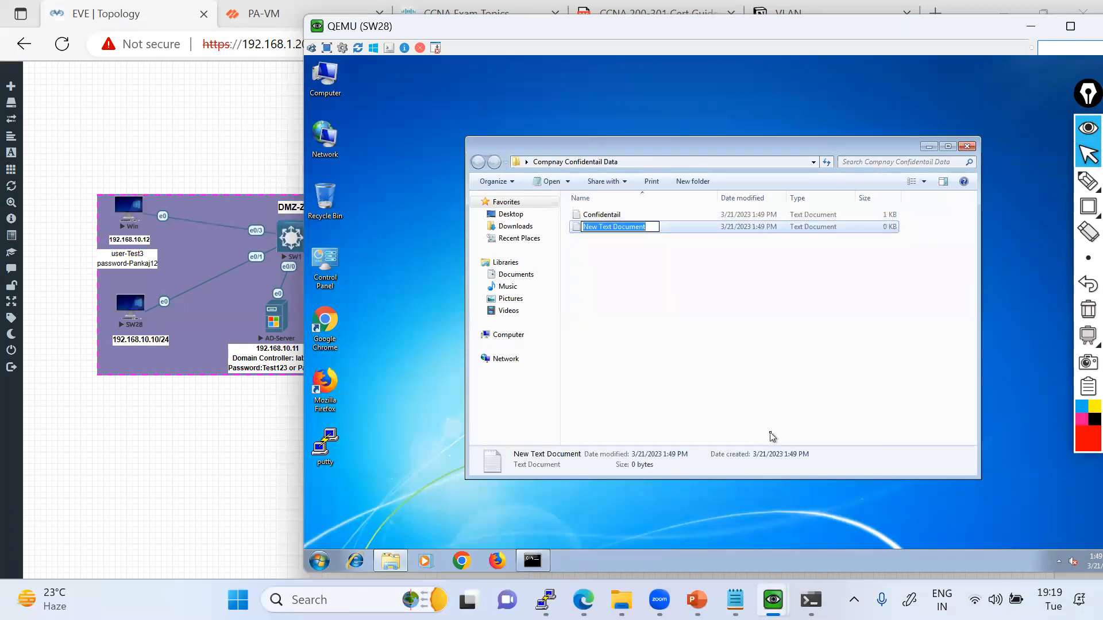
text(abc)
key(Return)
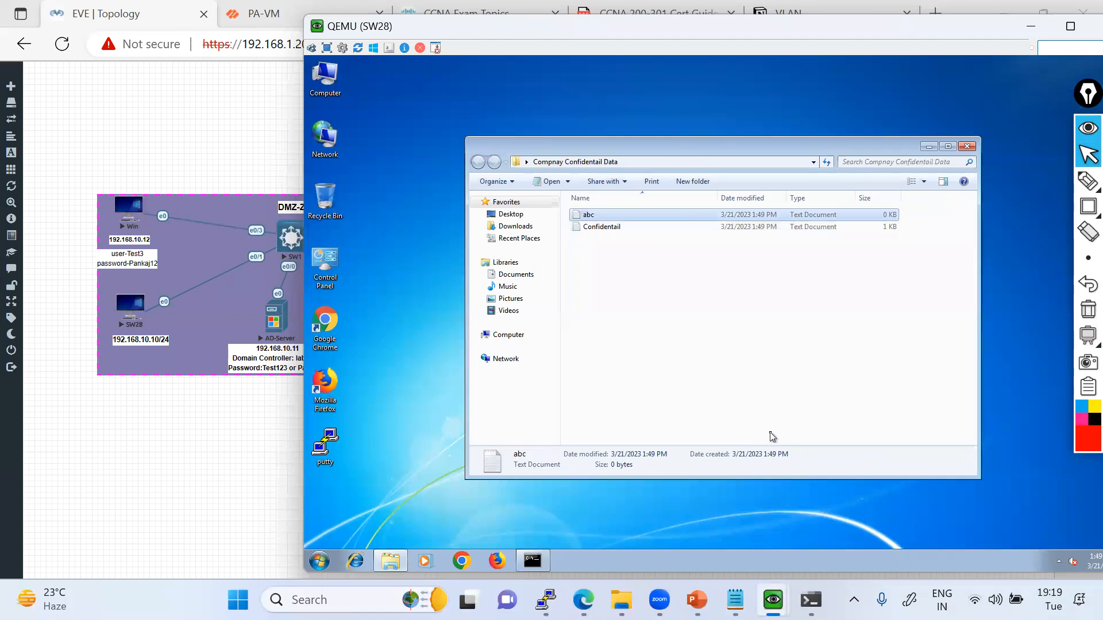
Write "CONFIDENTIAL" followed by the person's first name in the abc document, then save and close it.
double_click(591, 217)
text(CONFIDENT)
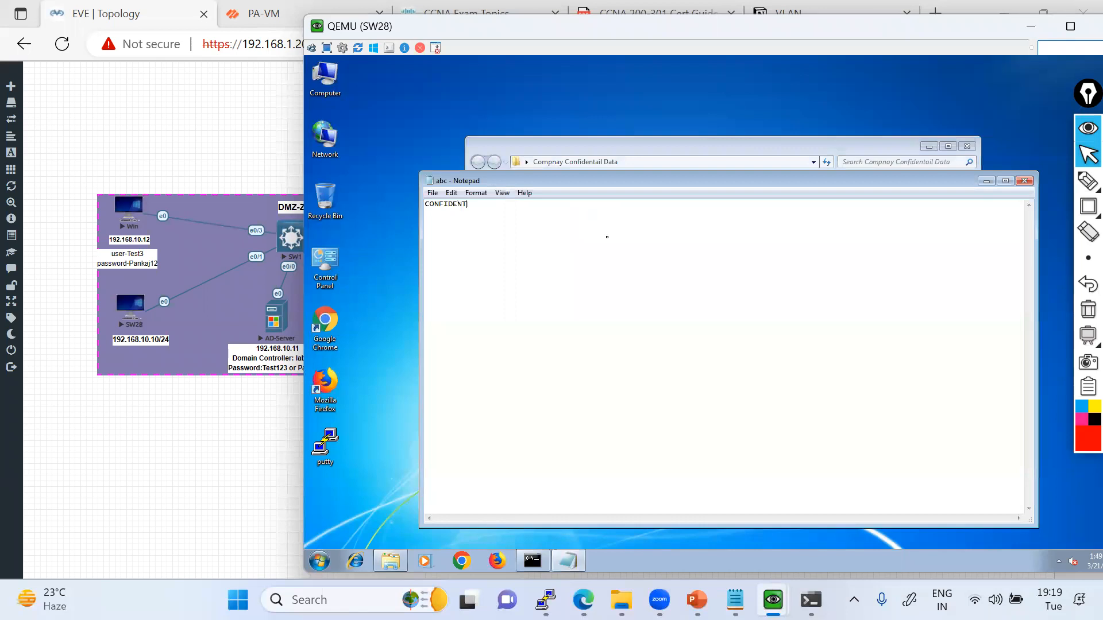
text(IAL )
text(pankaj)
click(1024, 180)
Create a text document named "test" in the Compnay Confidentail Data folder.
right_click(616, 254)
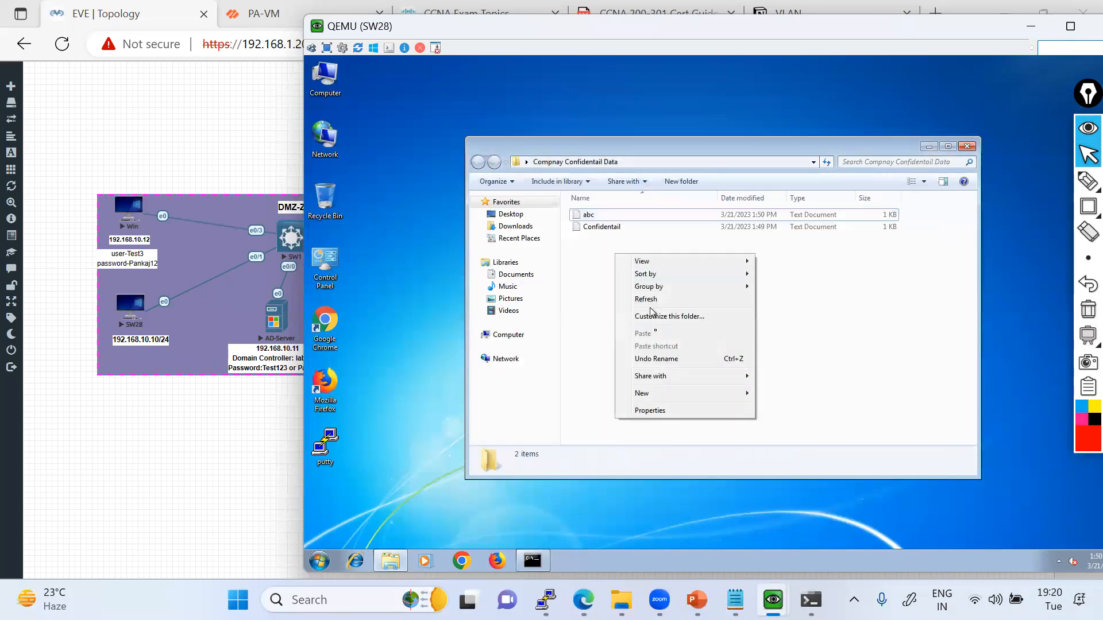
mouse_move(658, 394)
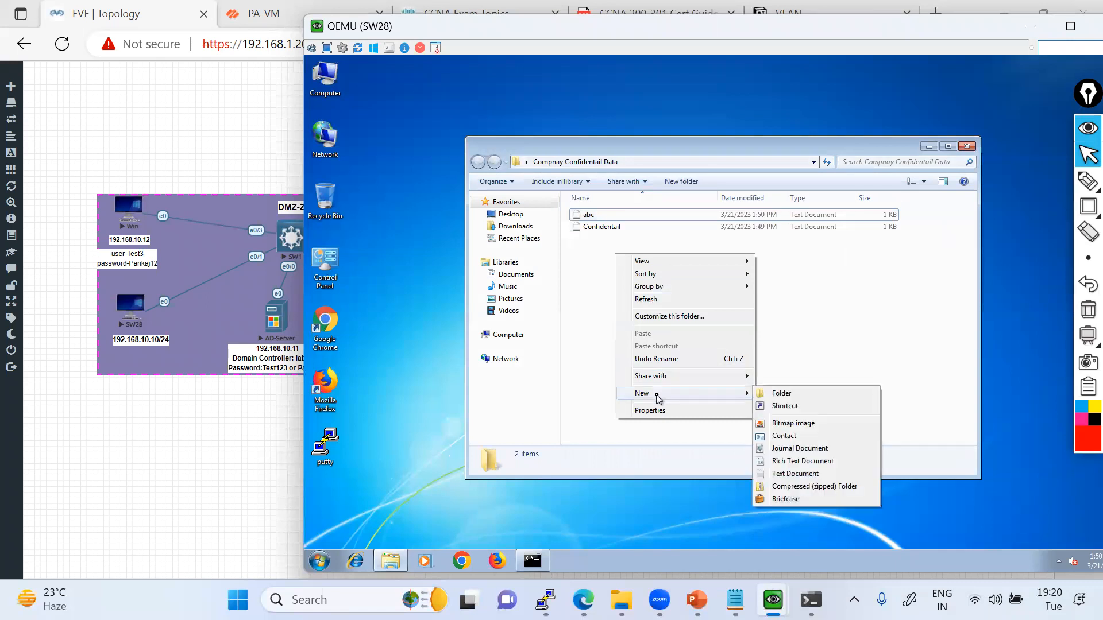
click(774, 473)
text(test)
key(Return)
key(Return)
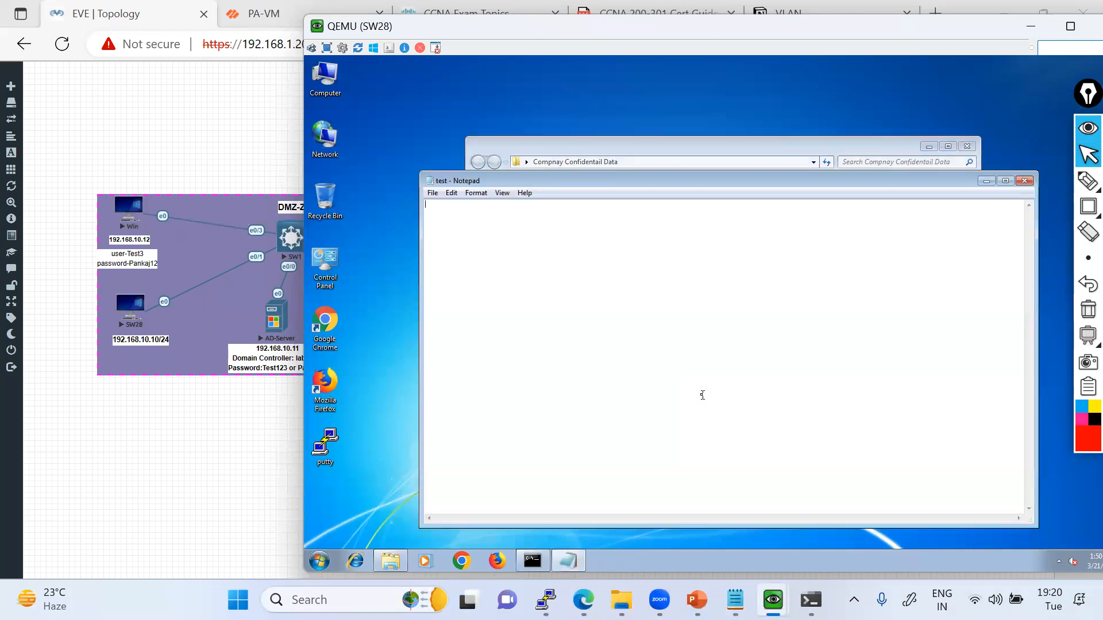
Open the test document, enter "compnaydata" and "donotshare" on separate lines, then save and close it.
text(compnaydata)
key(Return)
text(donotshare)
click(1025, 181)
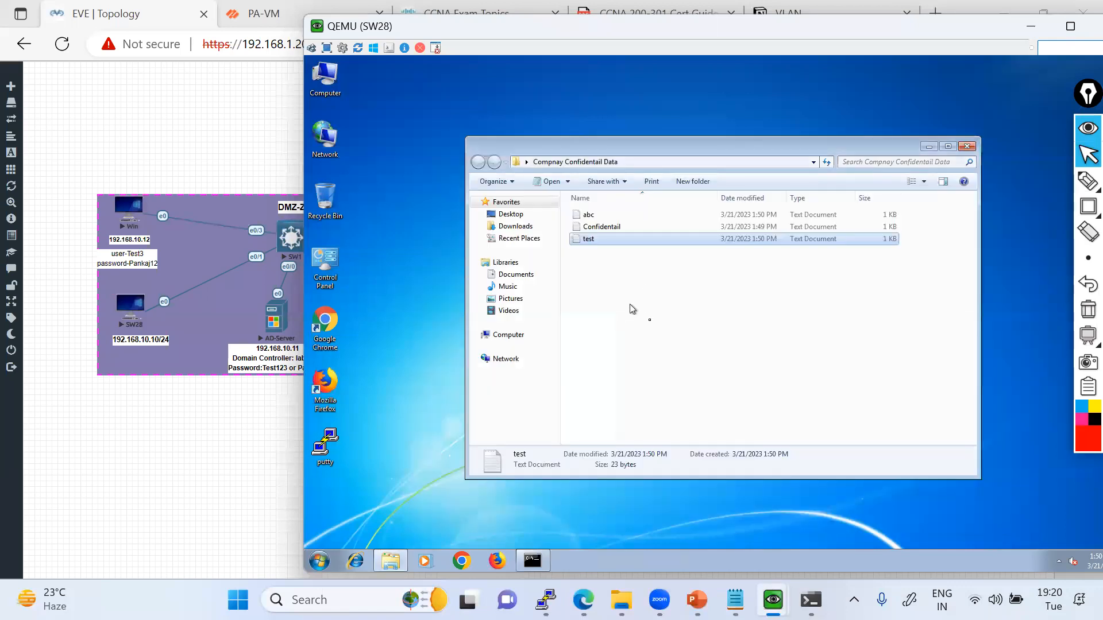
Create a text document named "student data" in the Compnay Confidentail Data folder.
right_click(630, 306)
mouse_move(746, 444)
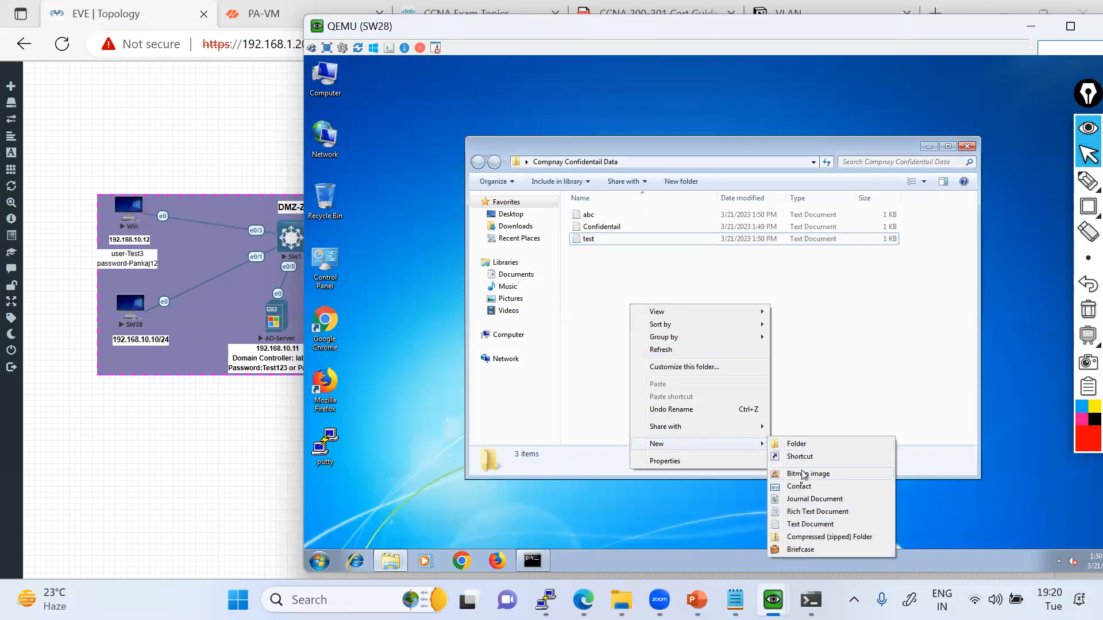
click(801, 524)
text(s)
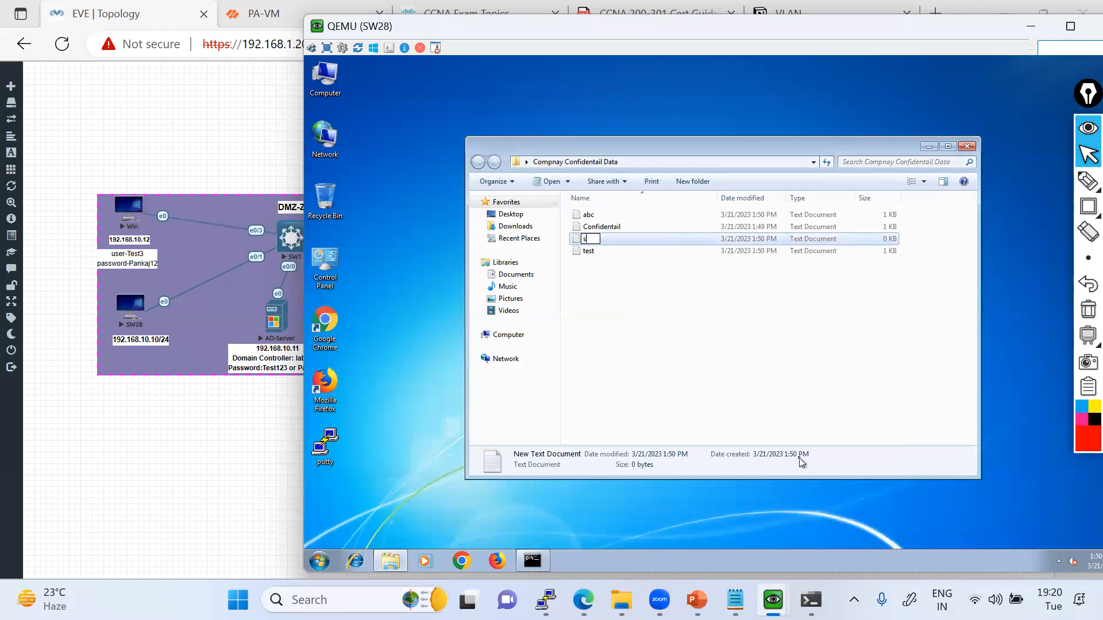
text(tudent data)
key(Return)
key(Return)
Open the student data document, enter "lab access" and "study material" on separate lines, then save and close it.
text(1ab access)
key(Return)
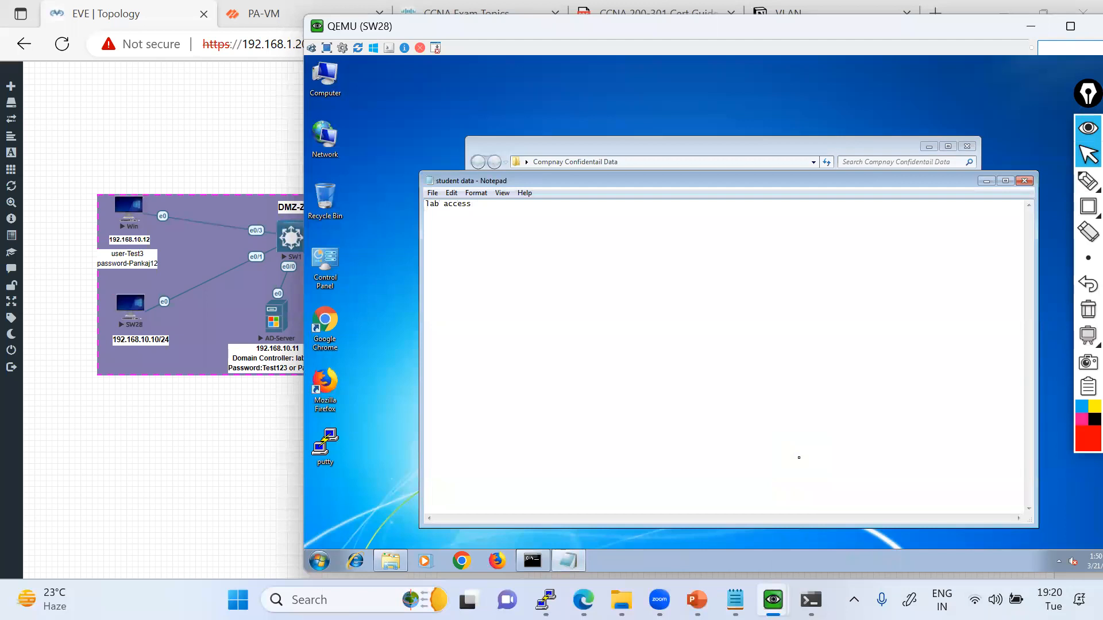
text(sta)
text(u)
text(dy mater)
text(i)
text(als)
click(1023, 182)
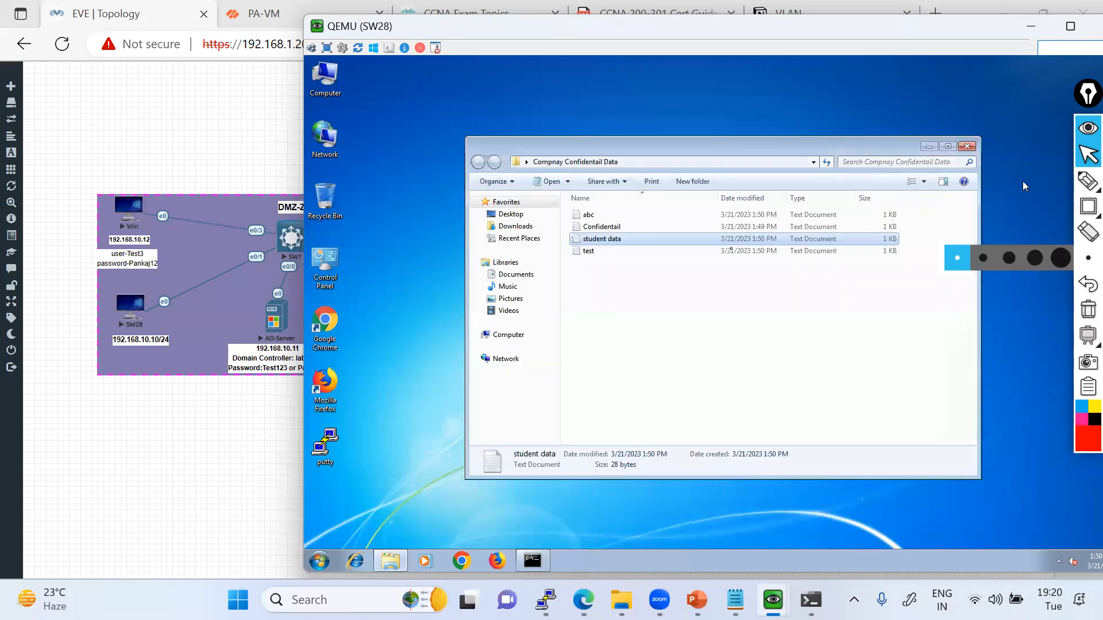
Create a text document named "GuiNet" in the Compnay Confidentail Data folder.
right_click(609, 299)
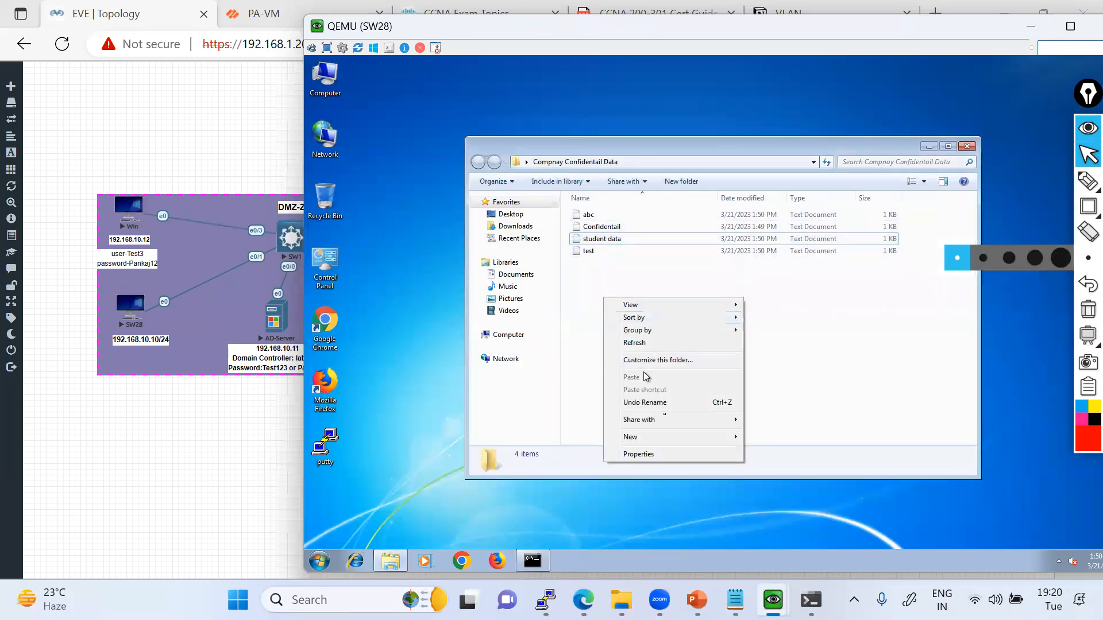
mouse_move(665, 436)
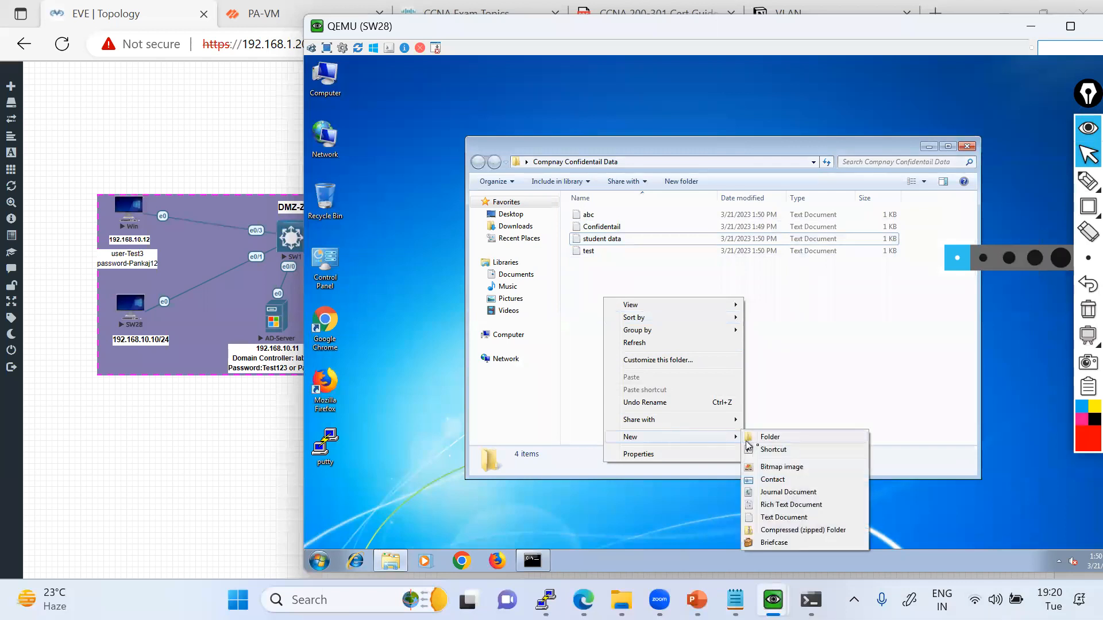
click(783, 517)
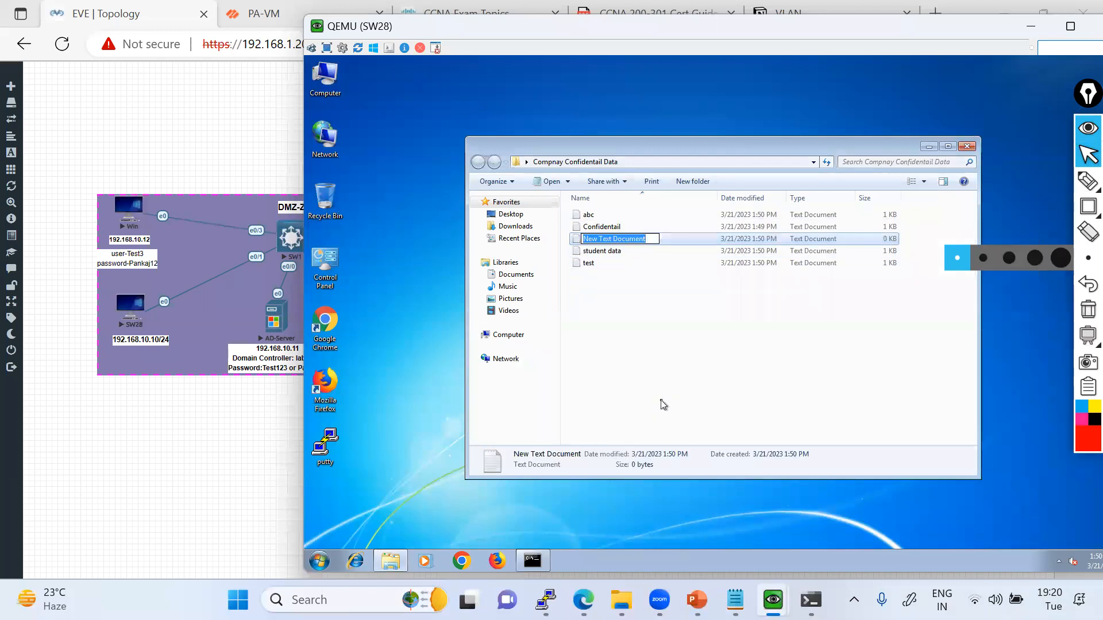
text(Tes)
key(BackSpace)
key(BackSpace)
key(BackSpace)
text(GuiNet)
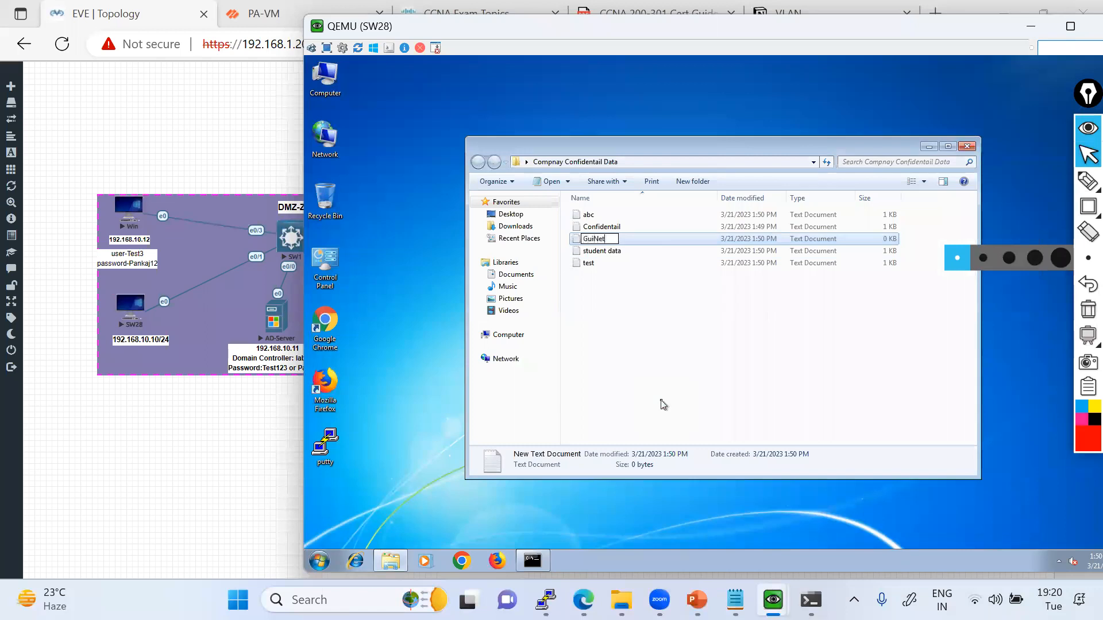
key(Return)
key(Return)
Open the GuiNet document, write the confidential marking in ordinary and capital letters, then save and close it.
text(co)
key(BackSpace)
key(BackSpace)
text(coj)
key(BackSpace)
text(nf)
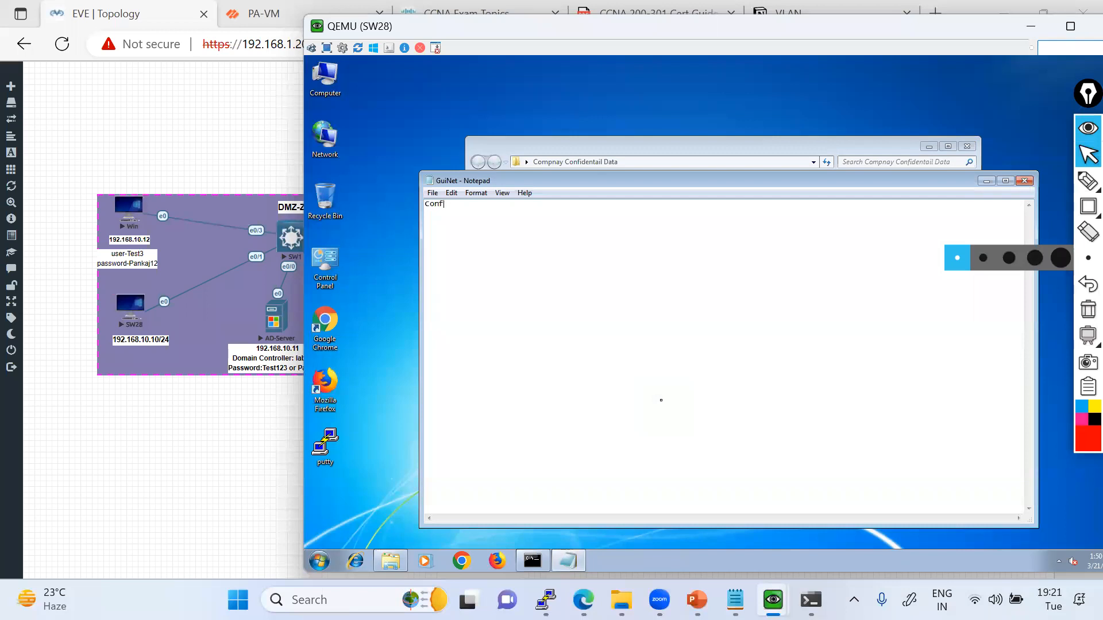
text(identia)
text(als )
text(CONFIDENTAILS)
click(1021, 182)
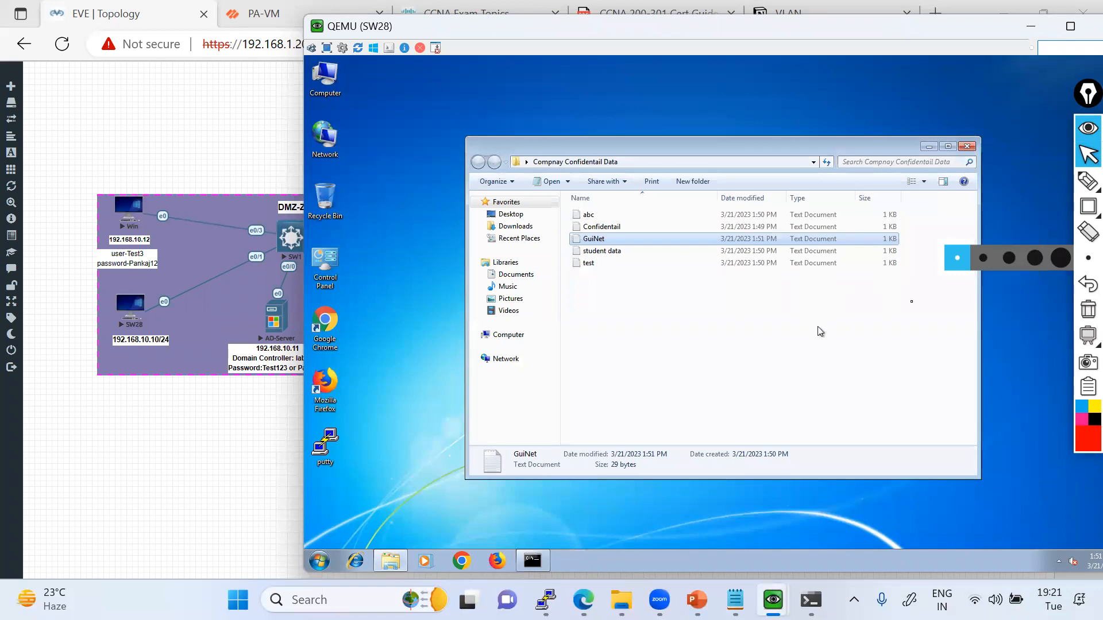
Close the Compnay Confidentail Data folder and place its icon beside Computer on the SW28 desktop.
click(967, 147)
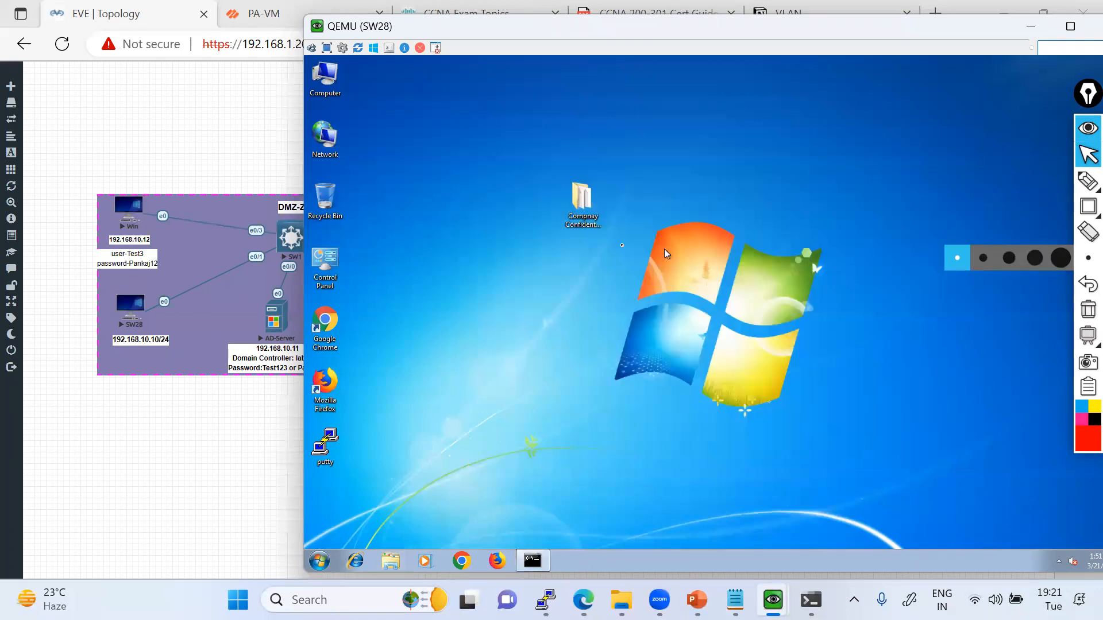
drag(589, 213, 381, 122)
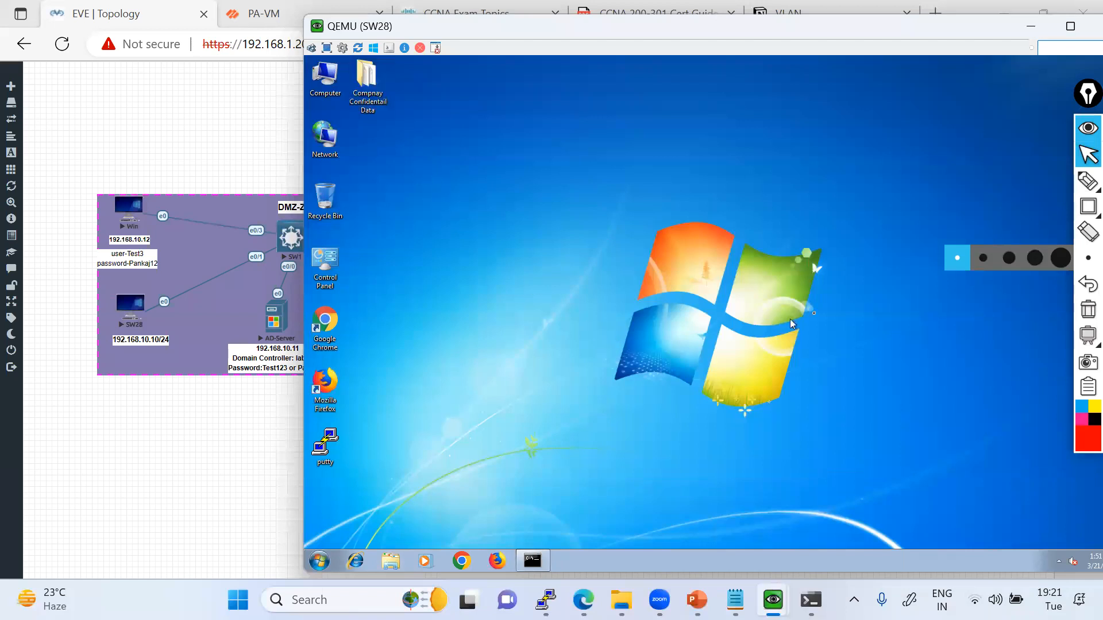
drag(912, 31, 788, 30)
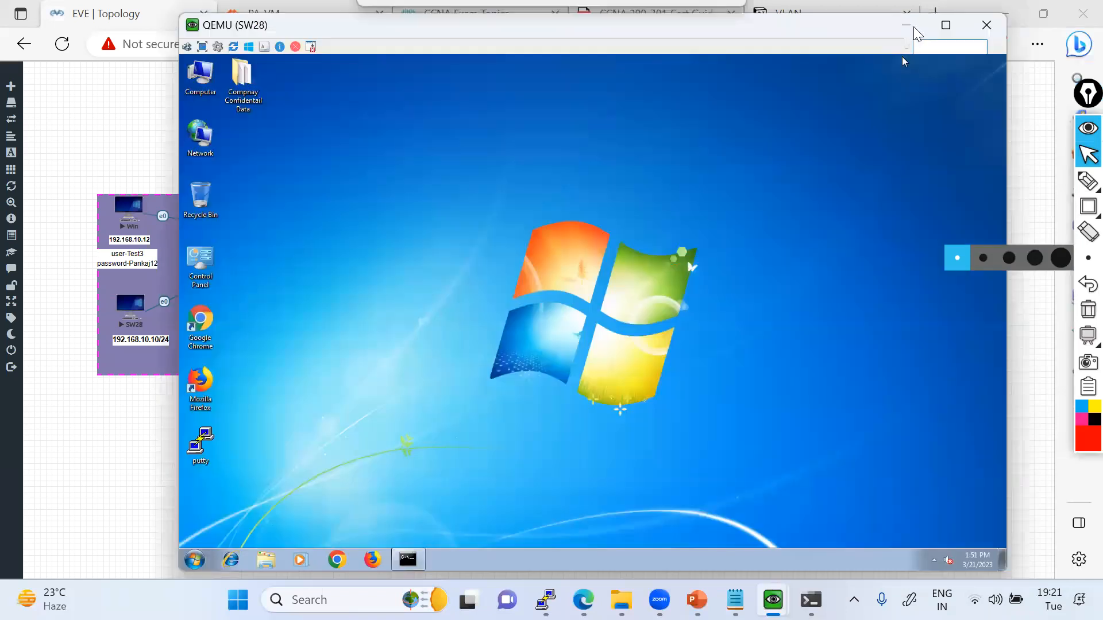
Minimize the SW28 console and draw the path from SW28 through PaloAlto to FTP-Server-2019 over the topology.
click(906, 25)
mouse_move(1087, 181)
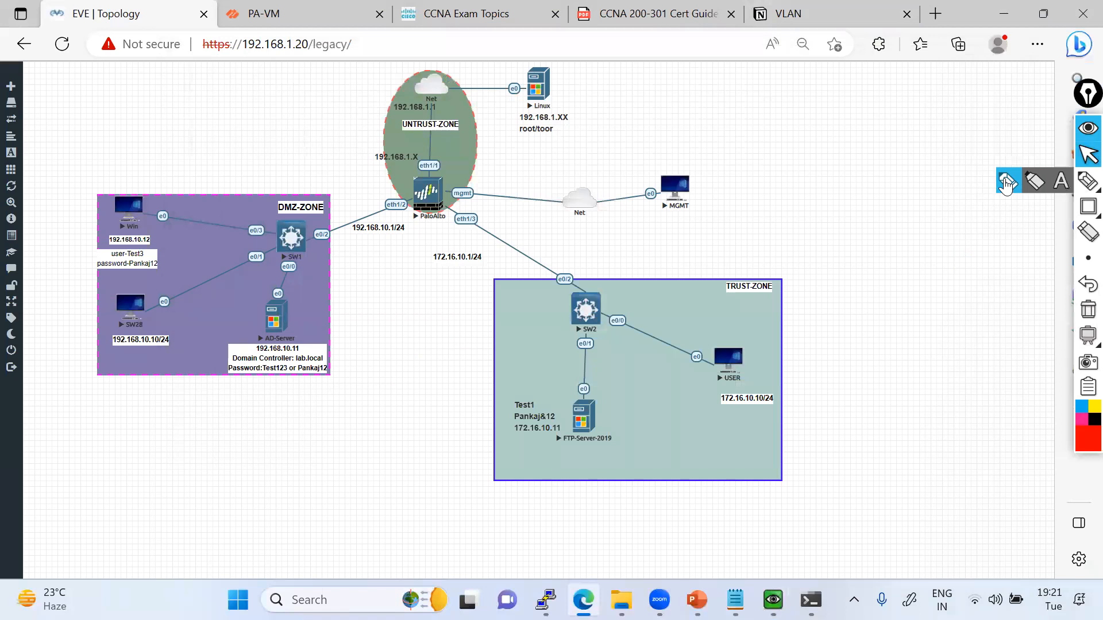
click(1007, 181)
mouse_move(138, 331)
mouse_down()
mouse_move(253, 215)
mouse_move(426, 177)
mouse_move(571, 287)
mouse_move(586, 370)
mouse_move(576, 422)
mouse_move(591, 428)
mouse_up()
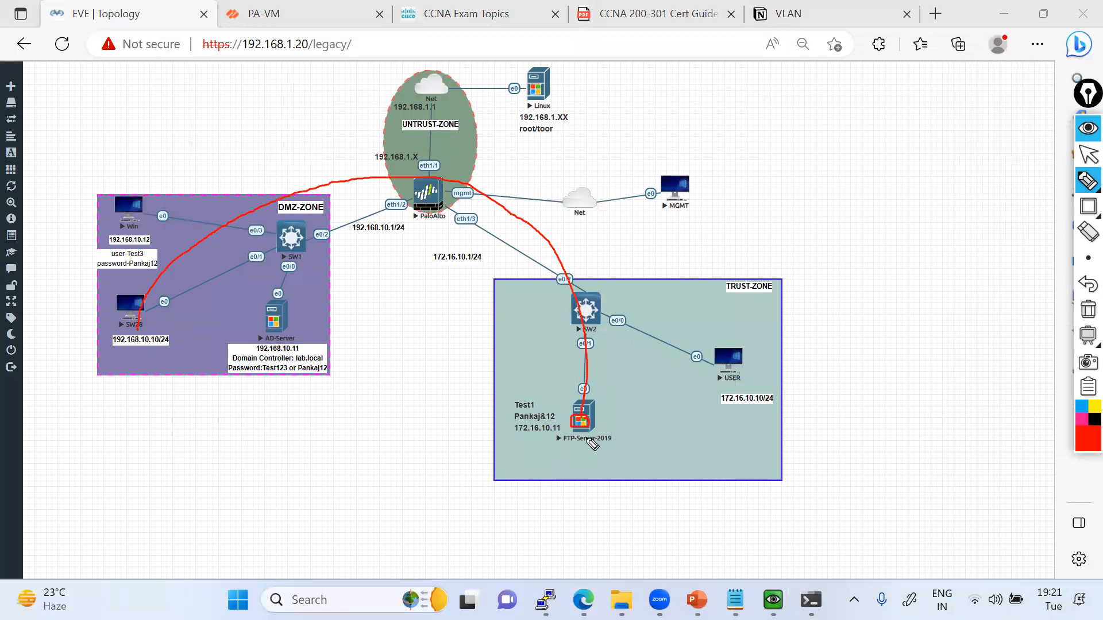
click(1089, 155)
Open the FTP-Server folder on the FTP-Server-2019 desktop to check its contents, then clear the drawn path and minimize the console.
mouse_move(773, 599)
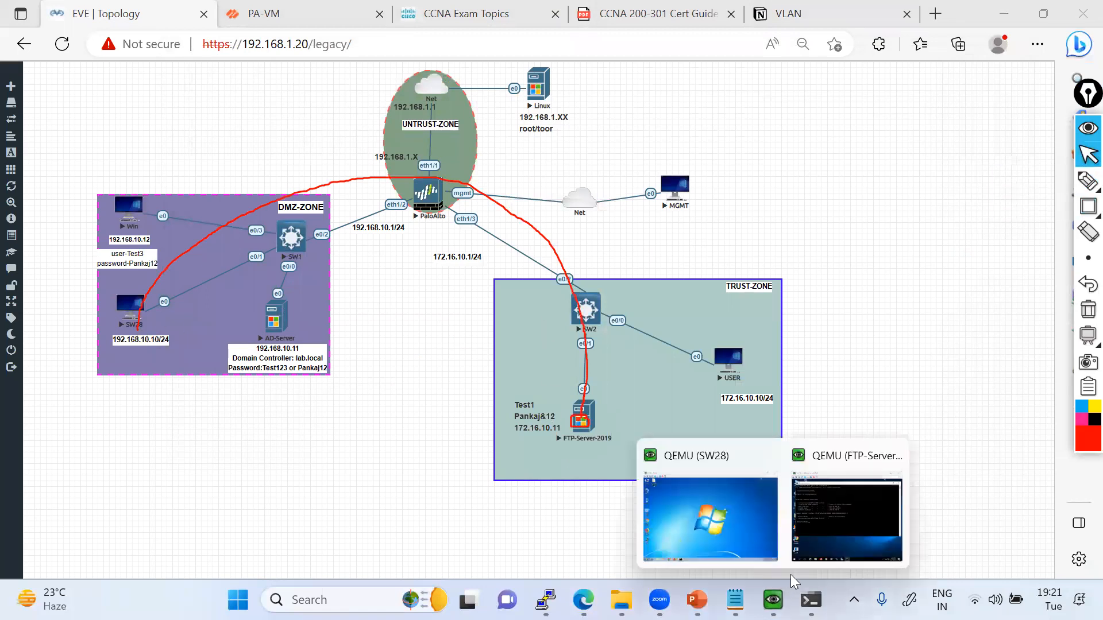
click(761, 516)
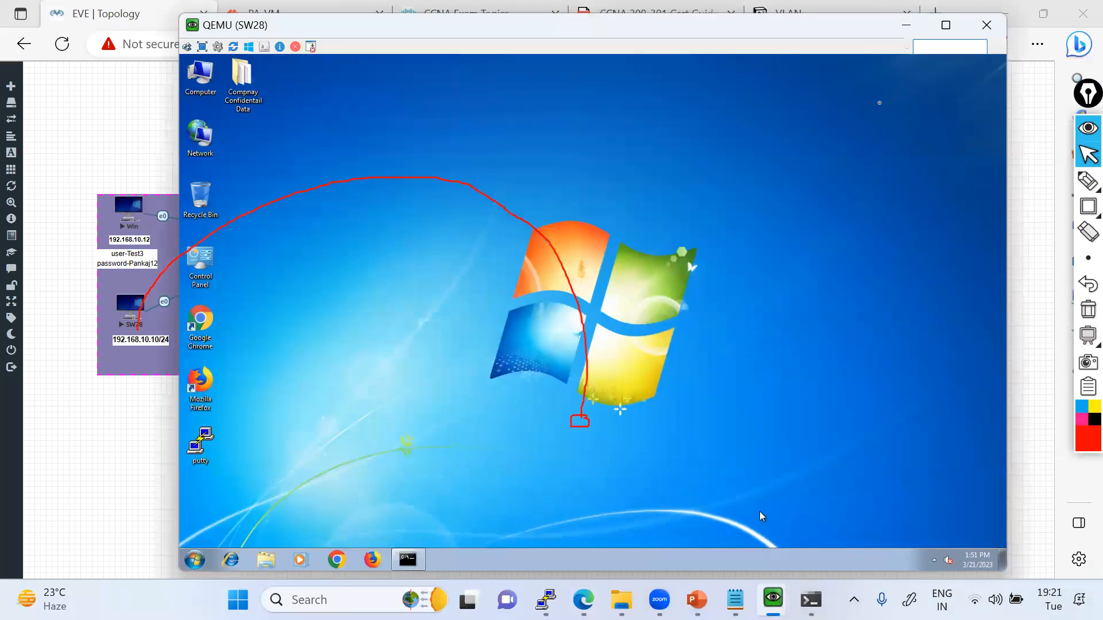
click(906, 25)
click(842, 508)
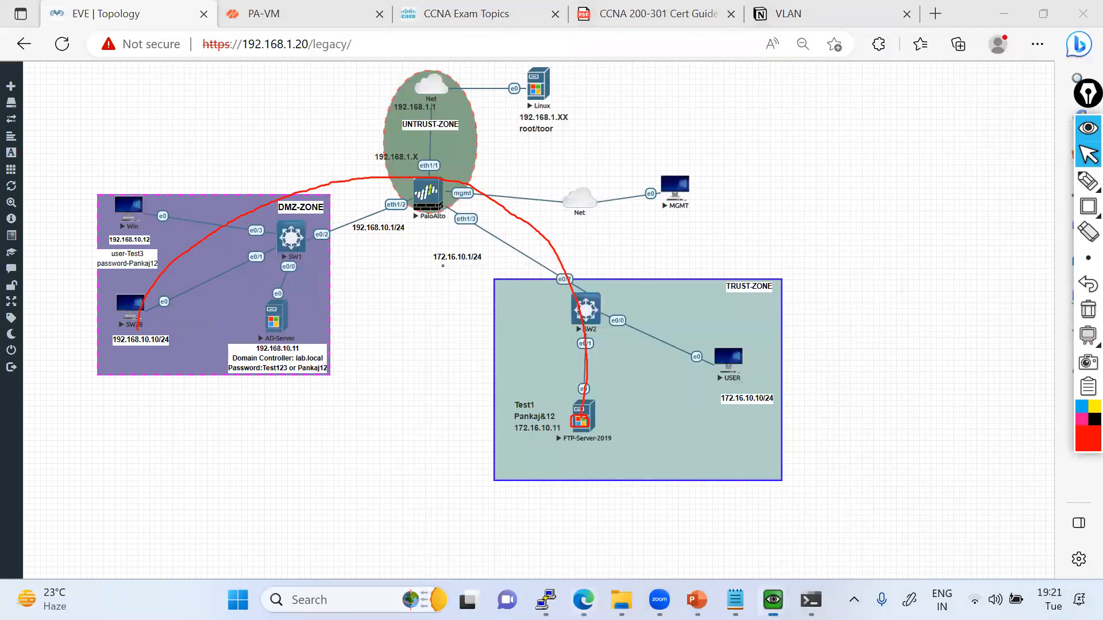
click(744, 115)
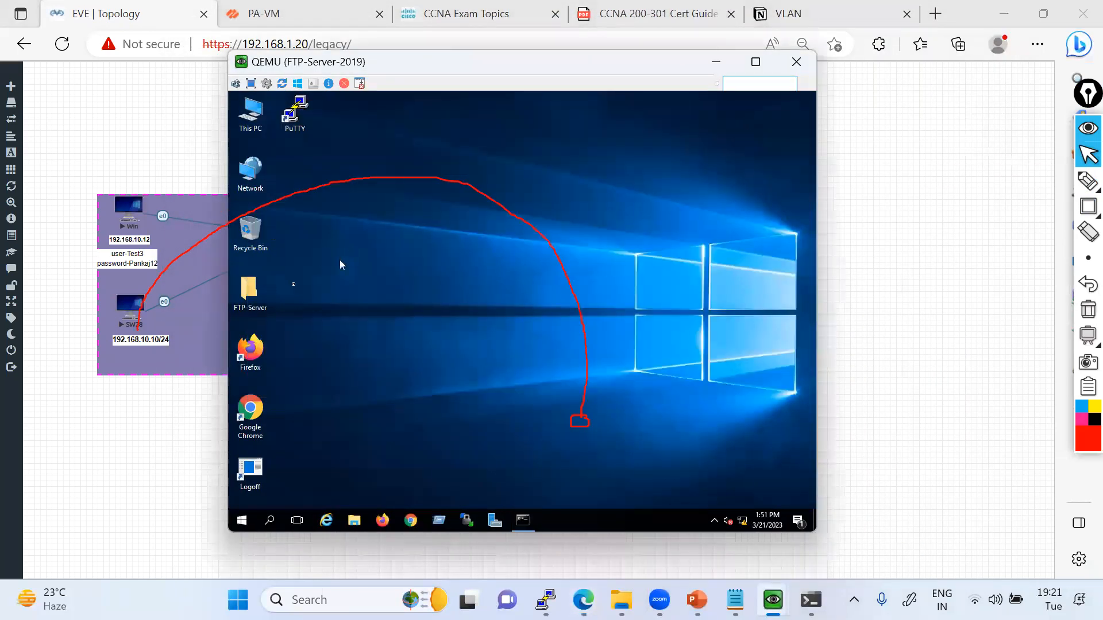
double_click(260, 301)
drag(423, 65, 574, 64)
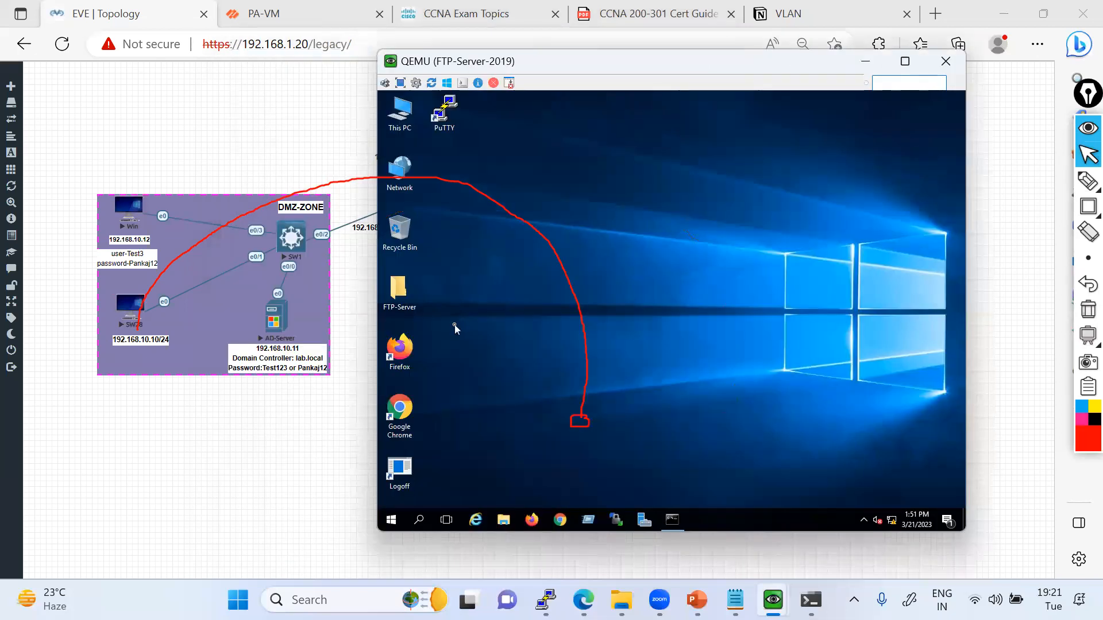
double_click(404, 299)
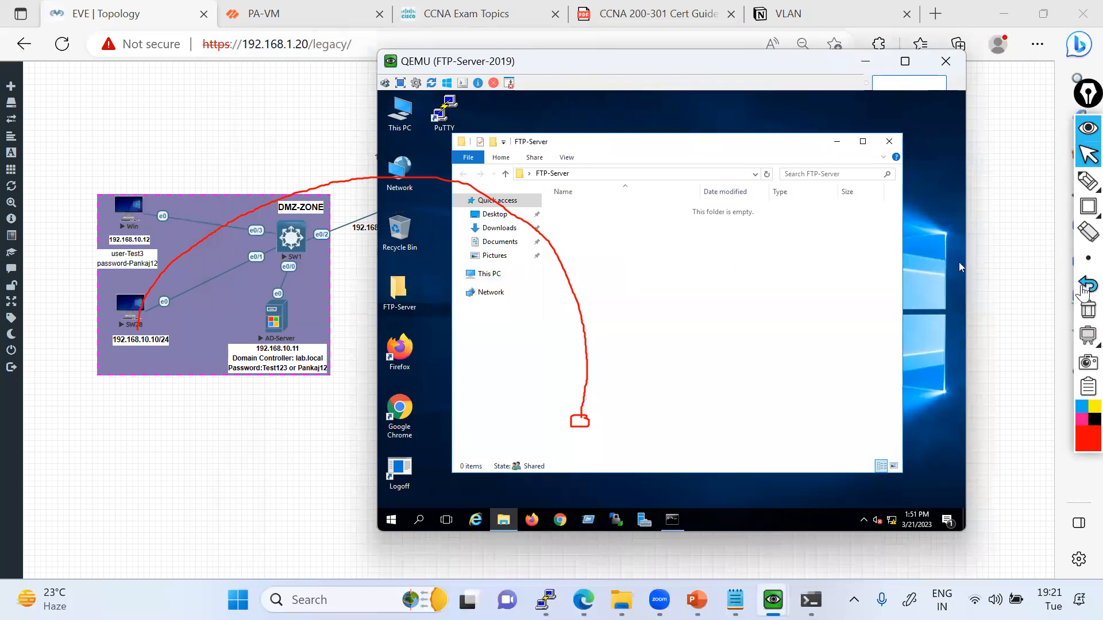
click(1088, 310)
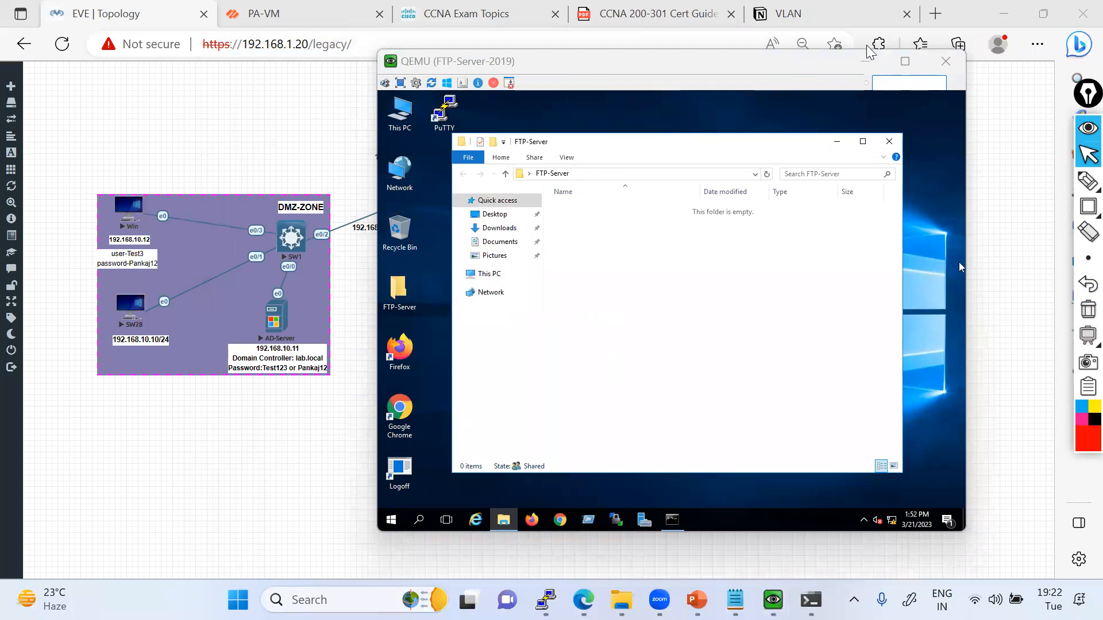
click(867, 61)
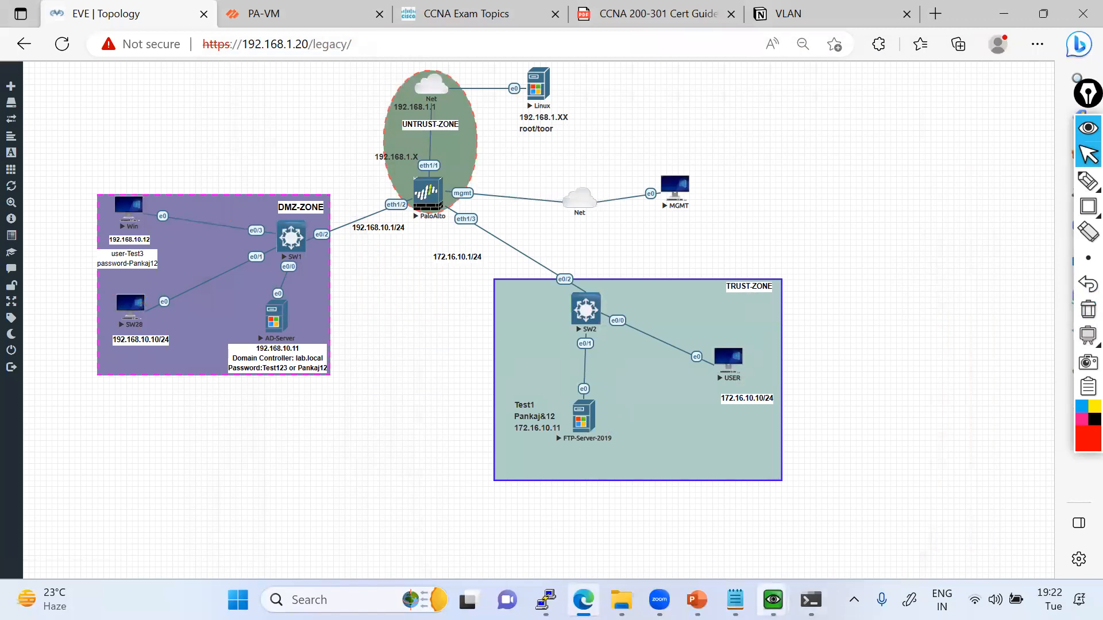
Bring up the SW28 console window.
click(773, 600)
click(710, 517)
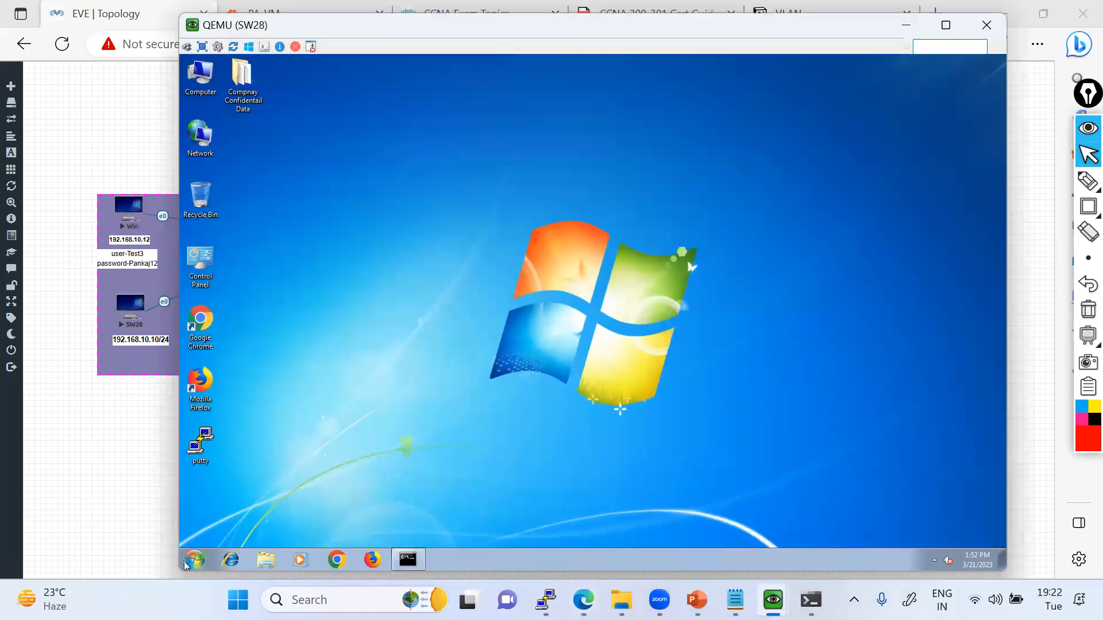
click(189, 560)
text(ftp)
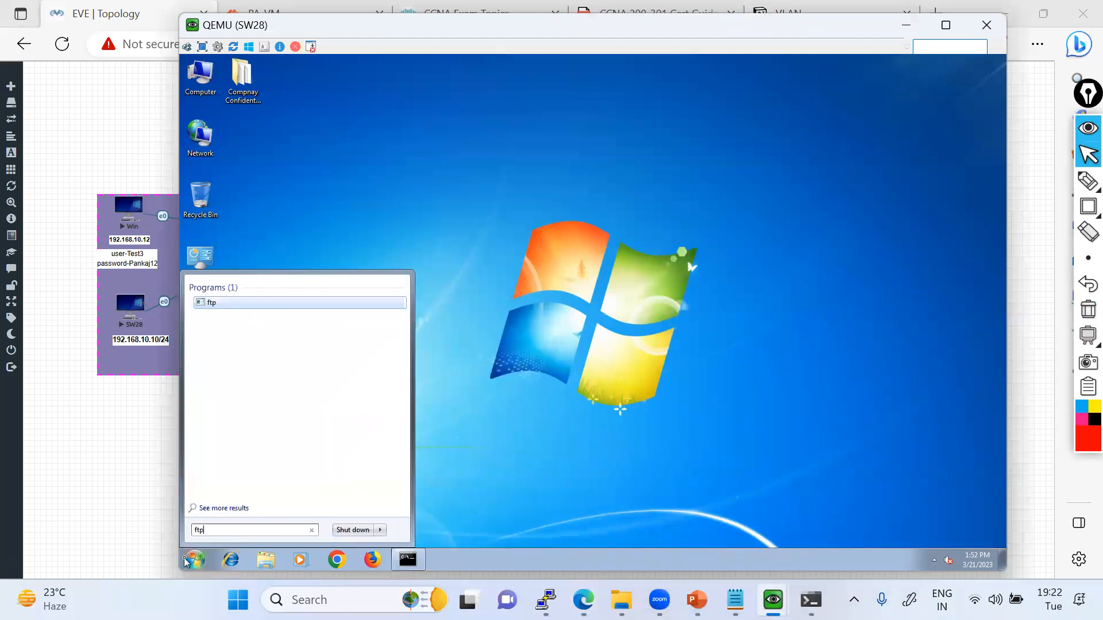
text(://)
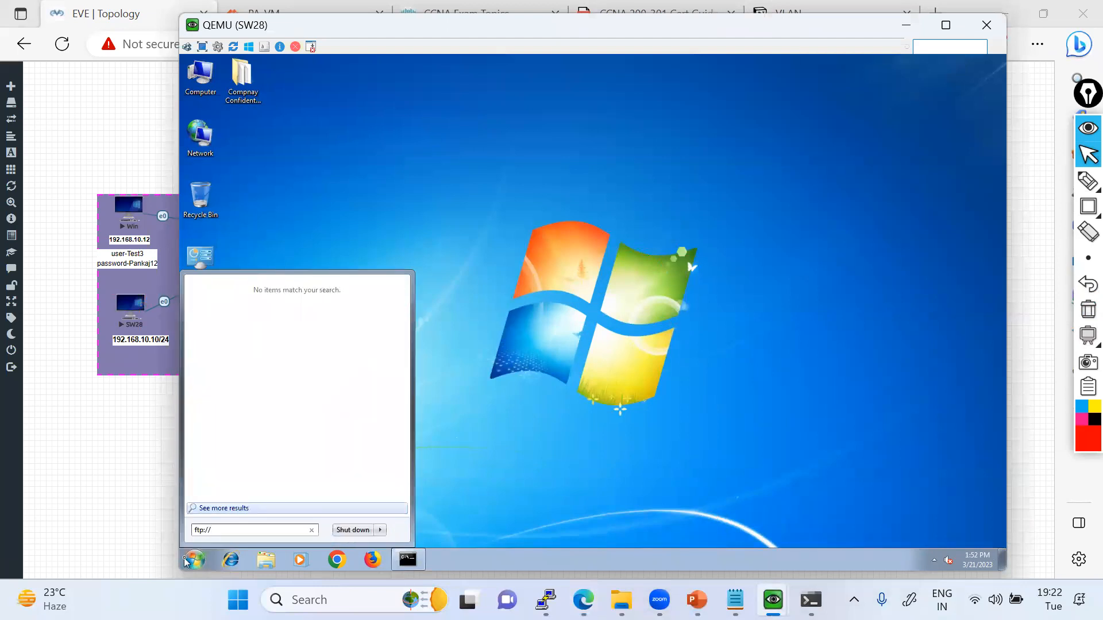
key(Escape)
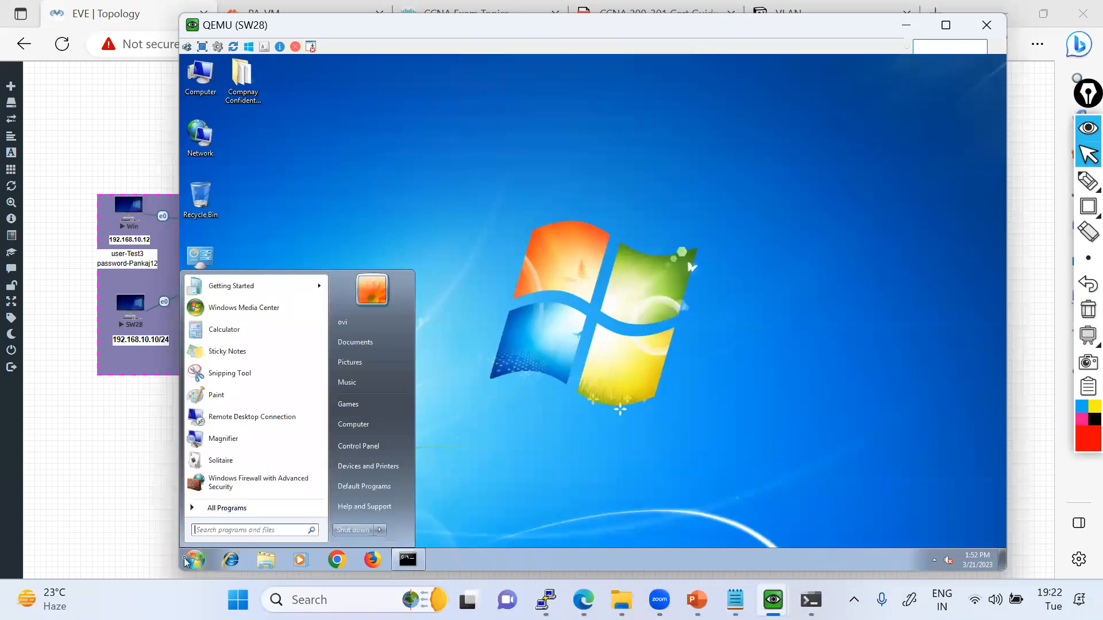
Check connectivity from SW28 with a continuous ping to 172.16.10.11, stop it, and minimize the command prompt.
click(407, 560)
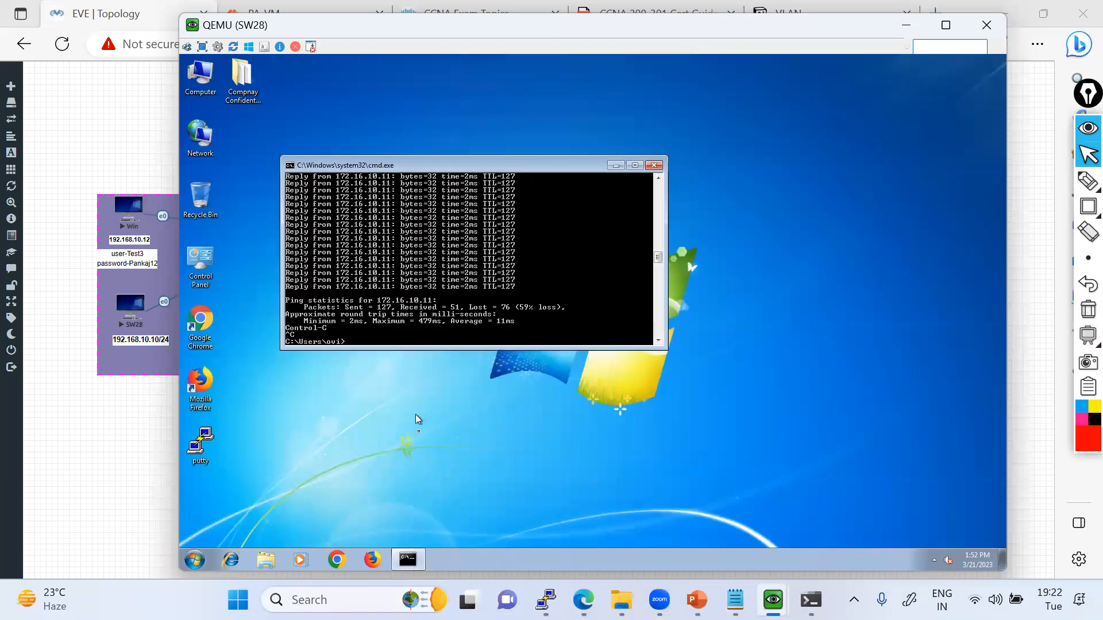
key(Up)
key(Return)
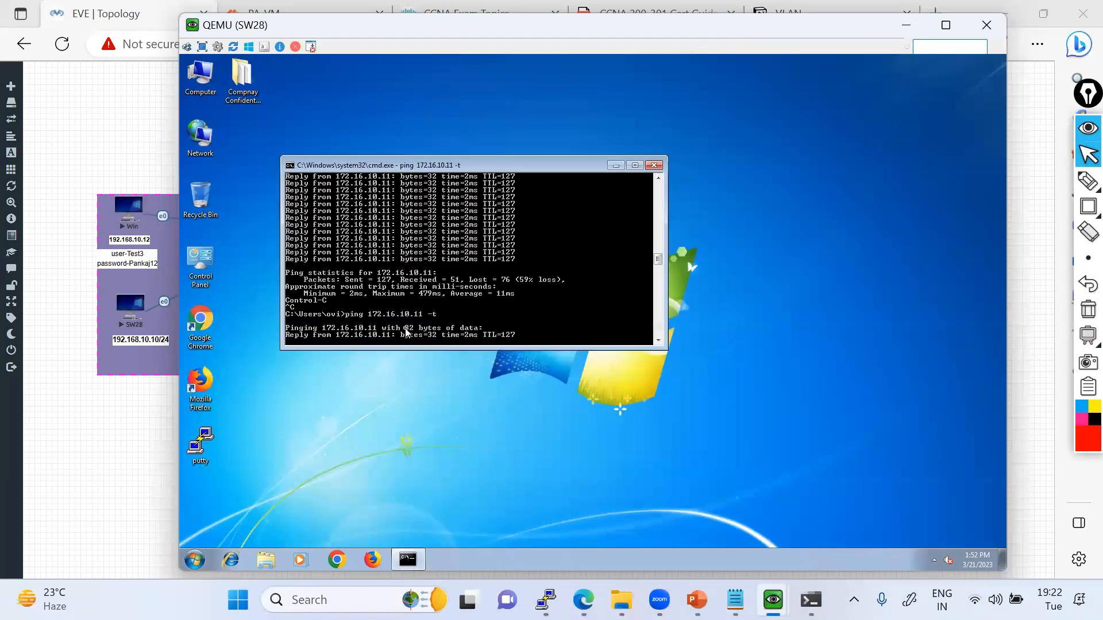
key(ctrl+c)
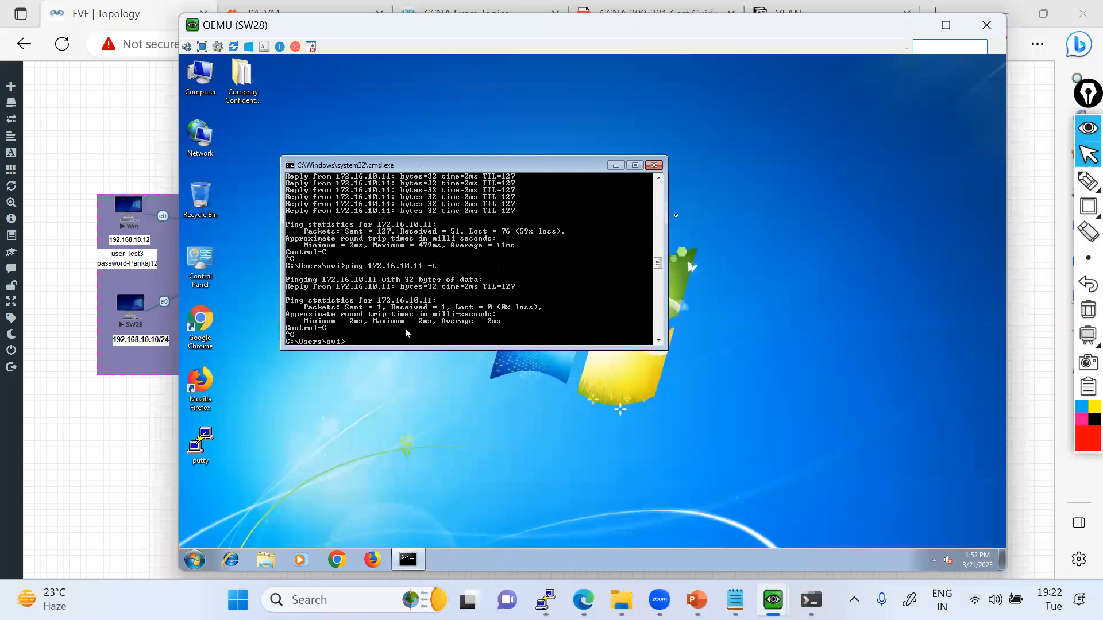
click(616, 165)
Open the FTP site ftp://172.16.10.11 from SW28.
click(198, 560)
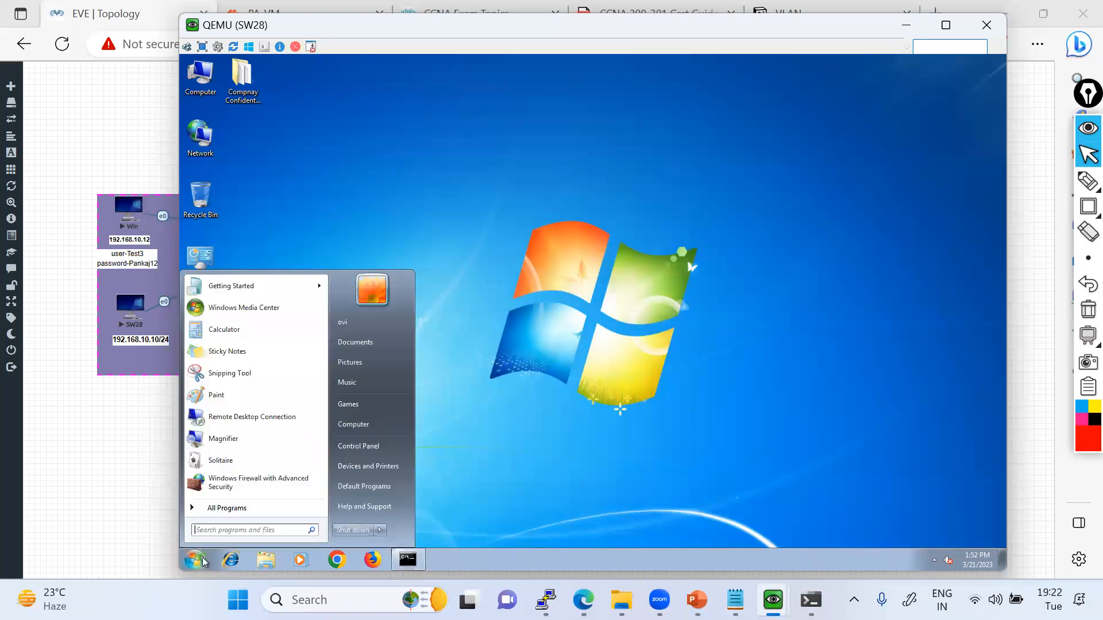
text(ftp:)
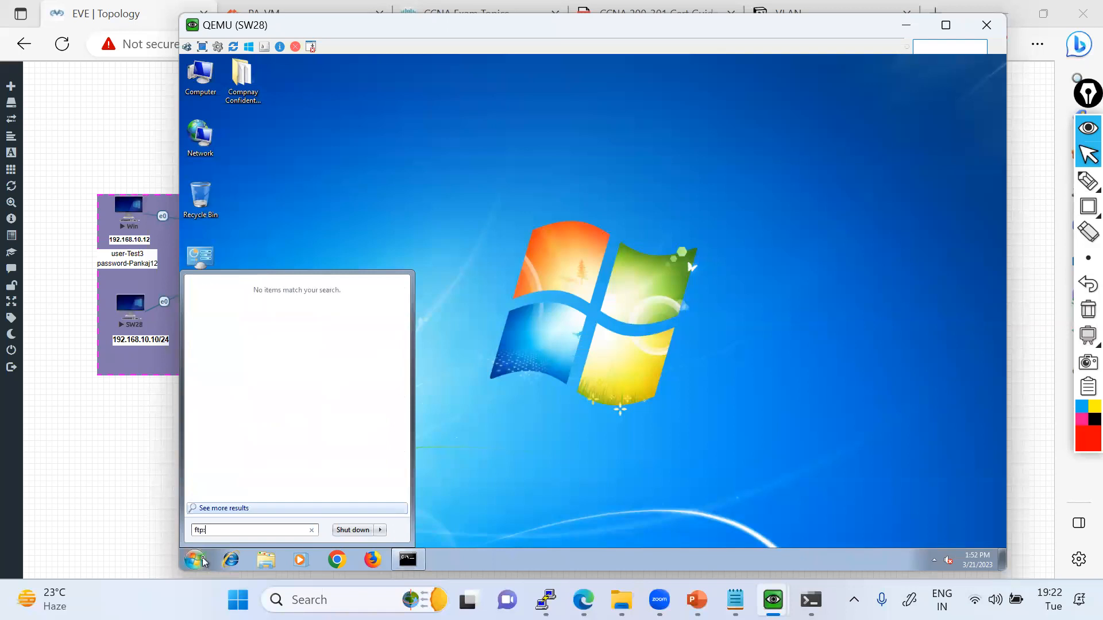
text(//172)
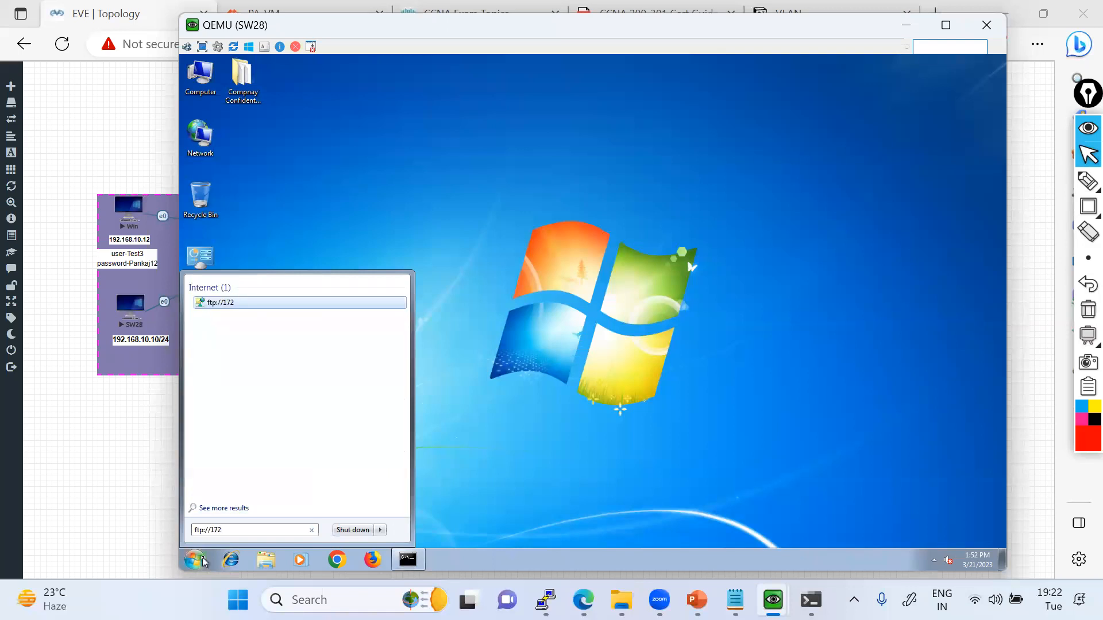
text(.16.10.11)
key(Return)
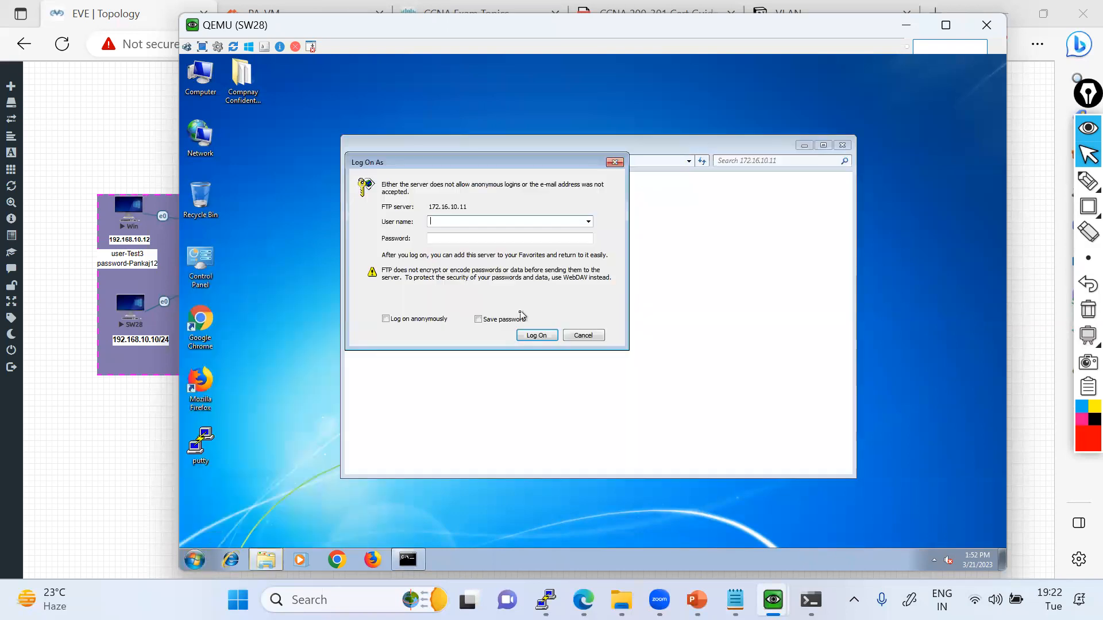
Check the FTP credentials noted on the topology, then log on to 172.16.10.11 as Test1 with the account password.
click(120, 487)
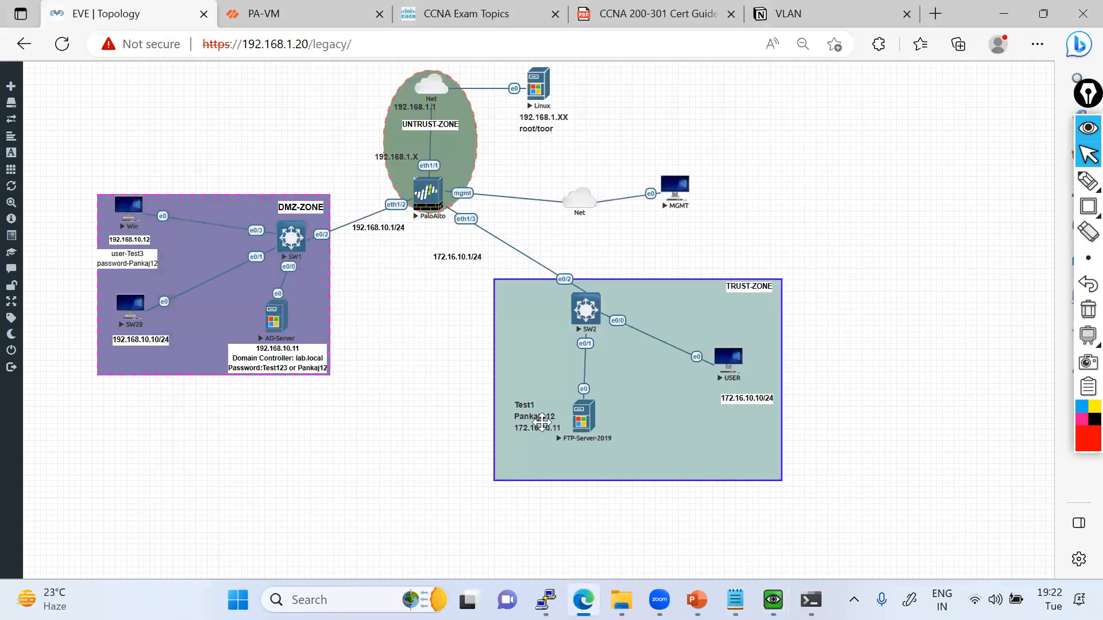
key(alt+Tab)
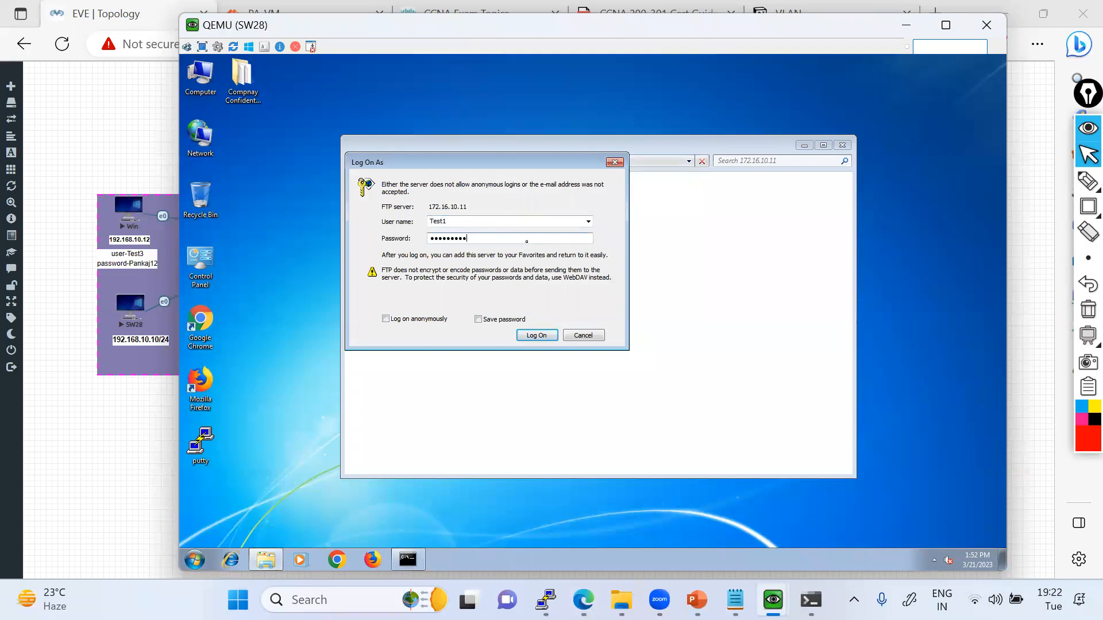
click(537, 335)
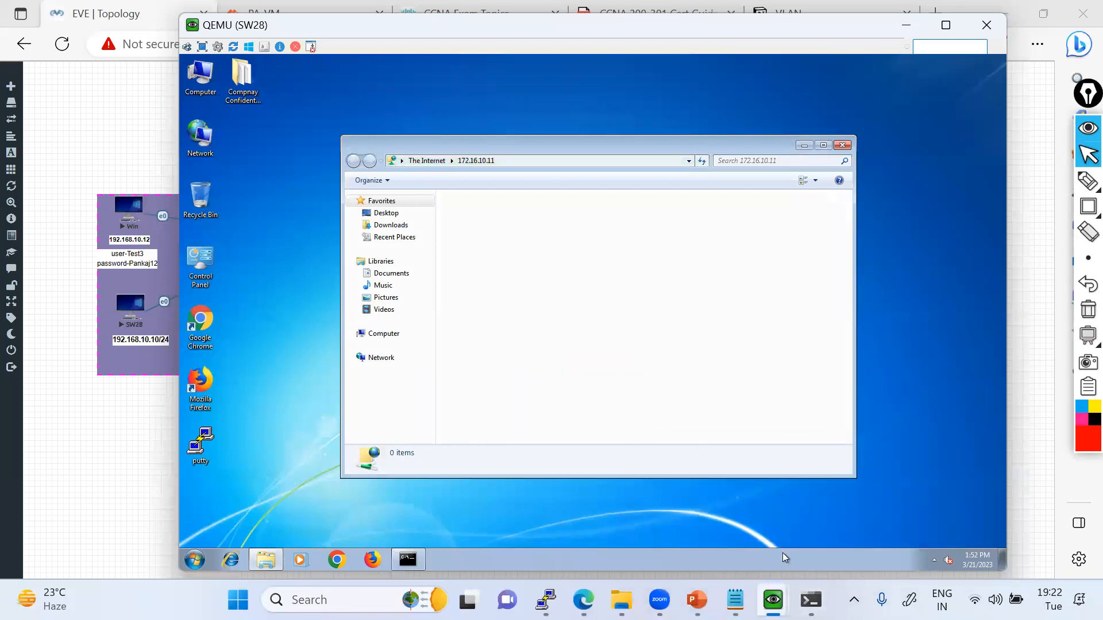
View the FTP-Server folder on the FTP-Server-2019 console for comparison, then return to the SW28 console.
mouse_move(773, 601)
click(828, 498)
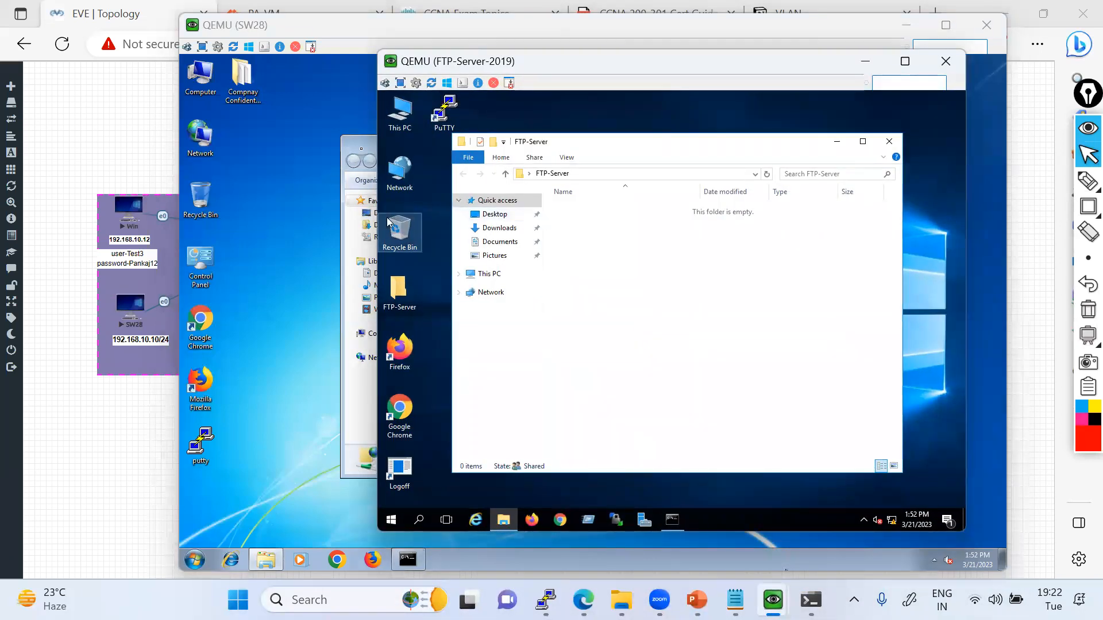
click(368, 160)
Select and copy all five text documents in the Compnay Confidentail Data folder, then minimize the folder window.
double_click(242, 78)
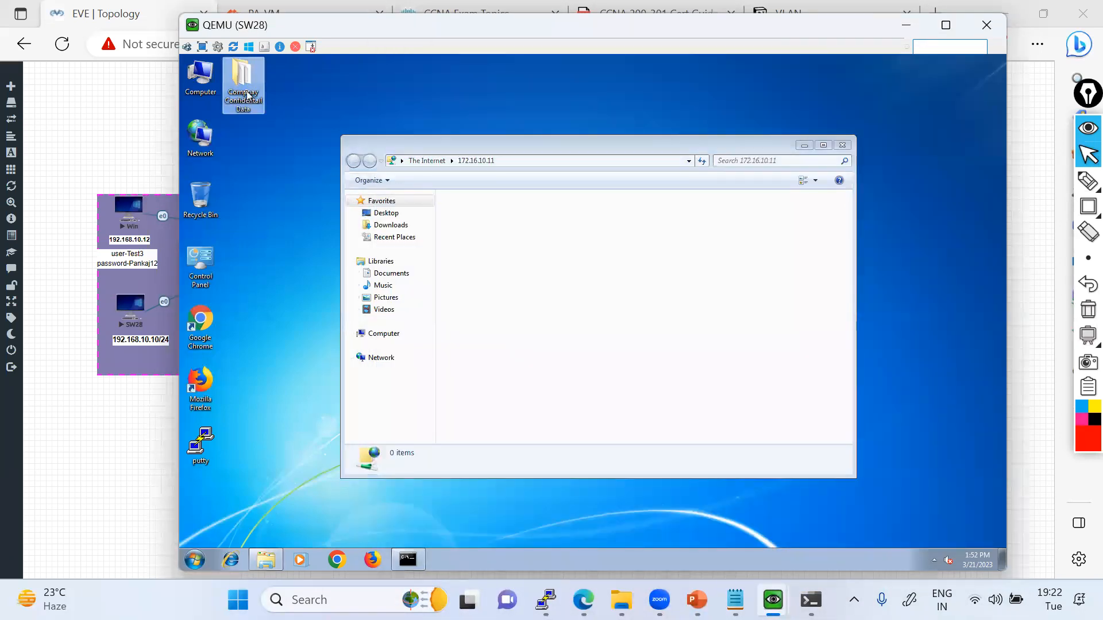
drag(580, 360, 476, 226)
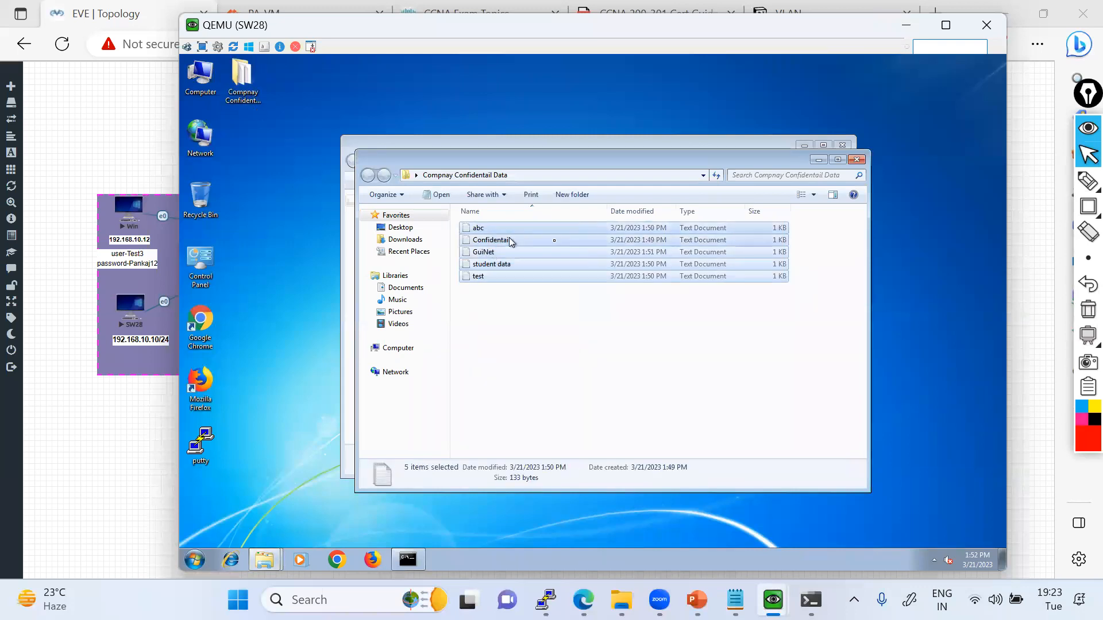
click(819, 160)
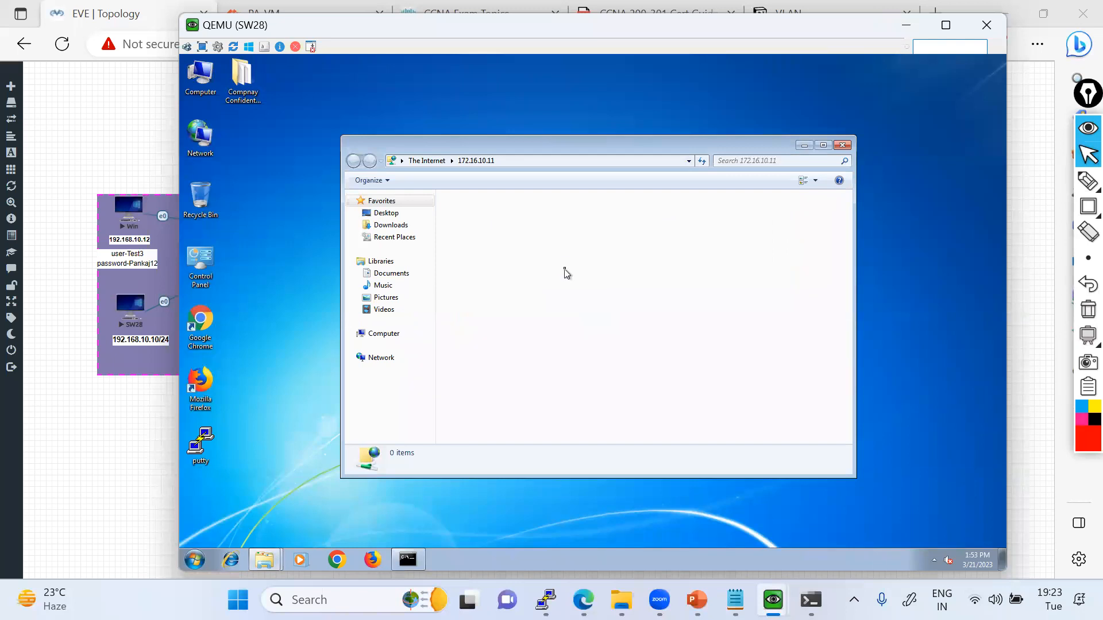
Try twice to paste the copied text documents into the FTP folder at 172.16.10.11.
key(ctrl+v)
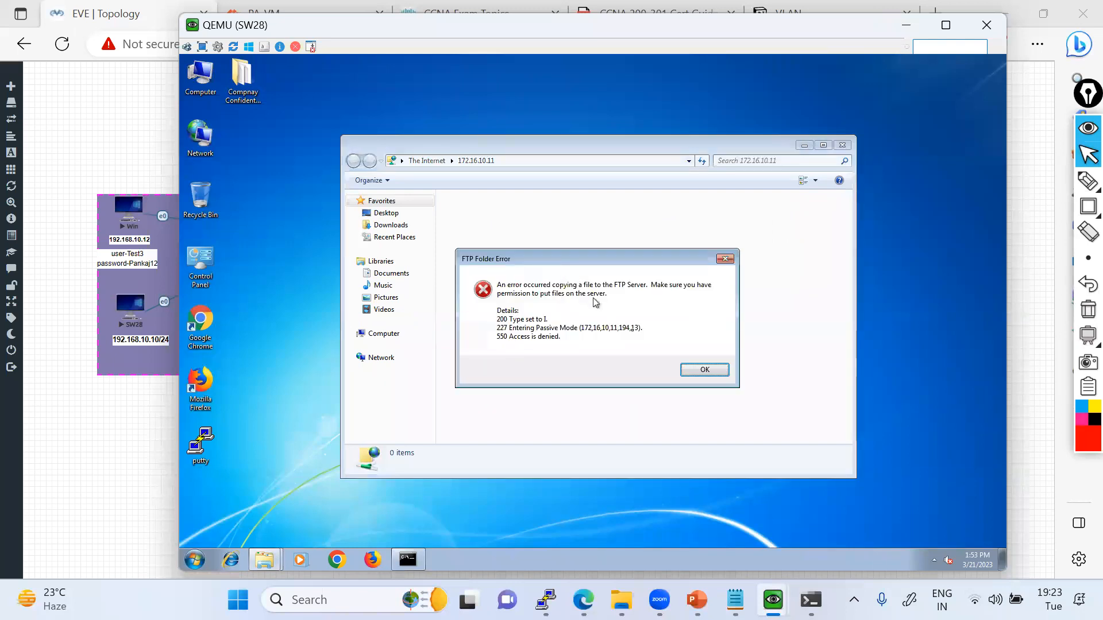
click(701, 371)
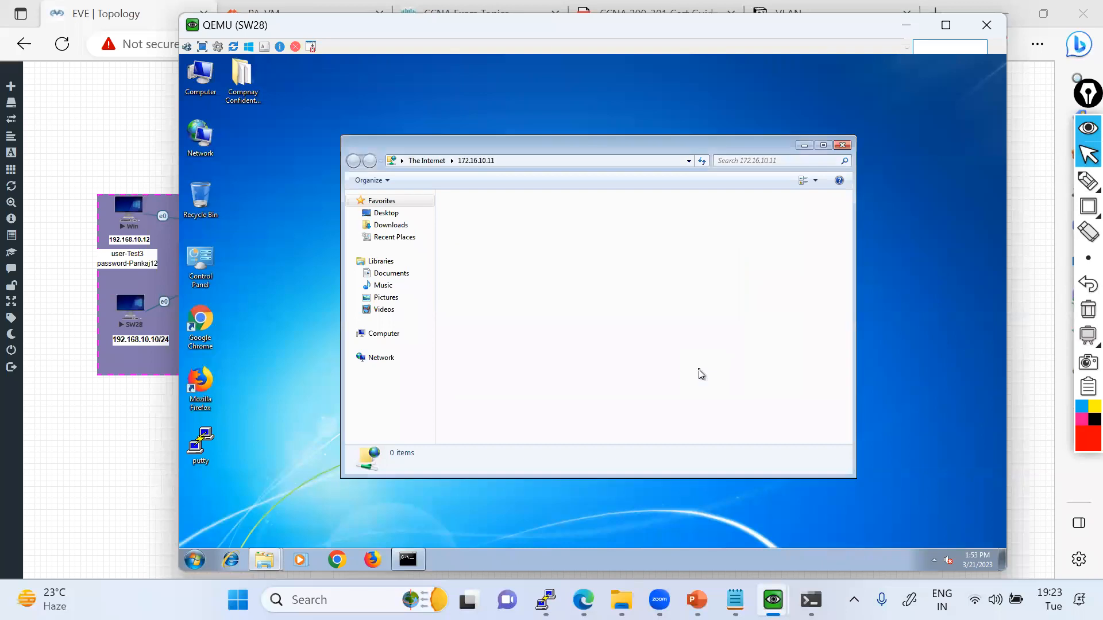
right_click(512, 223)
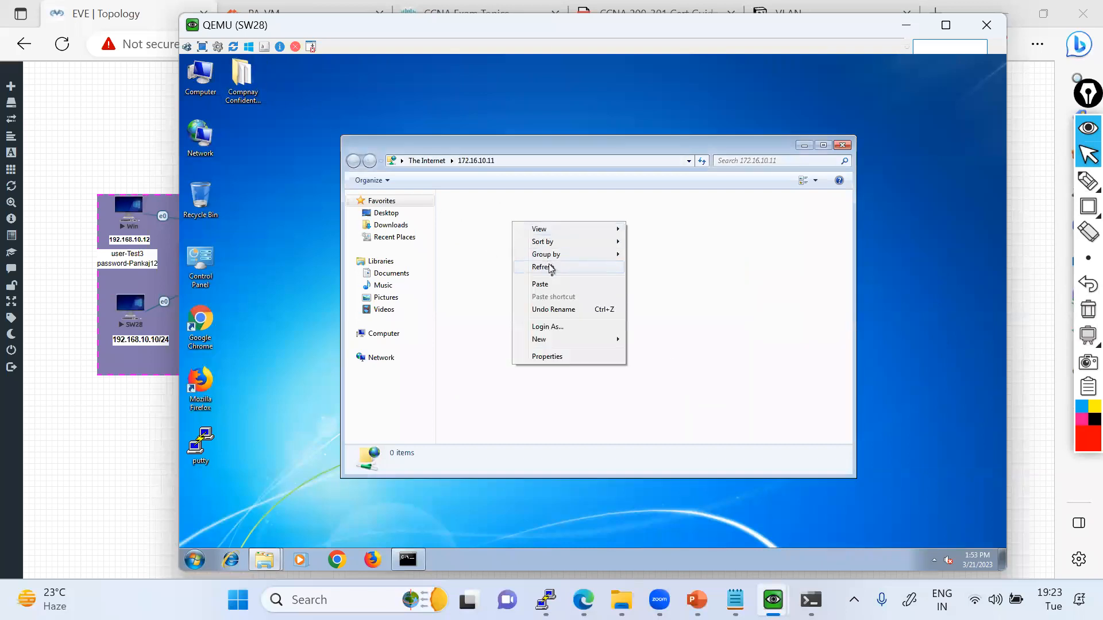
click(546, 285)
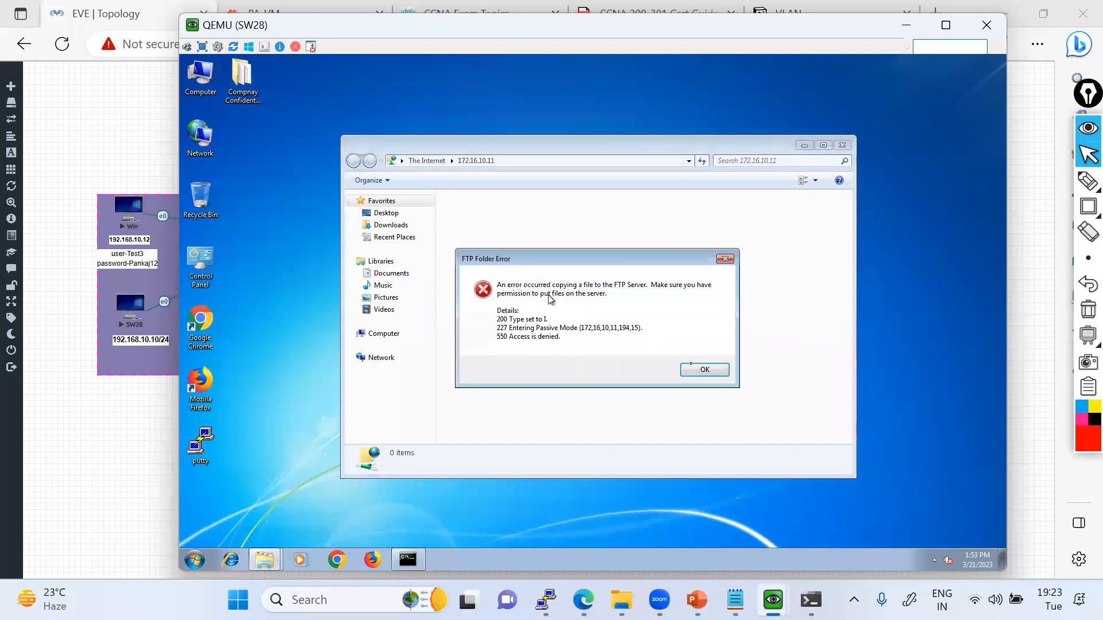
Switch to the FTP-Server-2019 console, close the FTP-Server folder window and open that folder's properties.
mouse_move(773, 599)
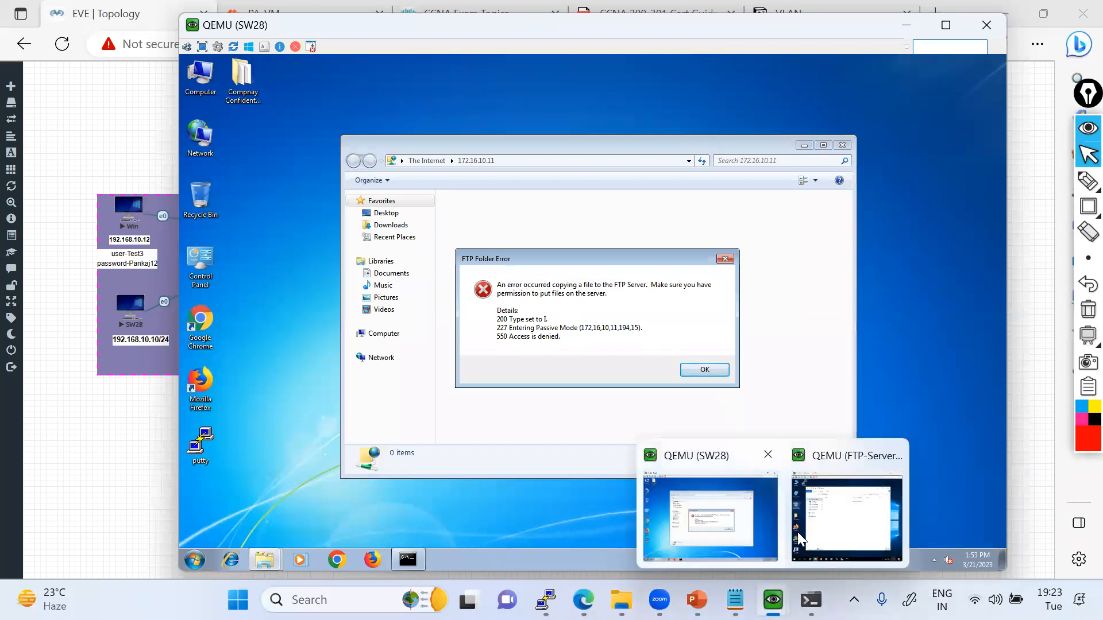
click(797, 532)
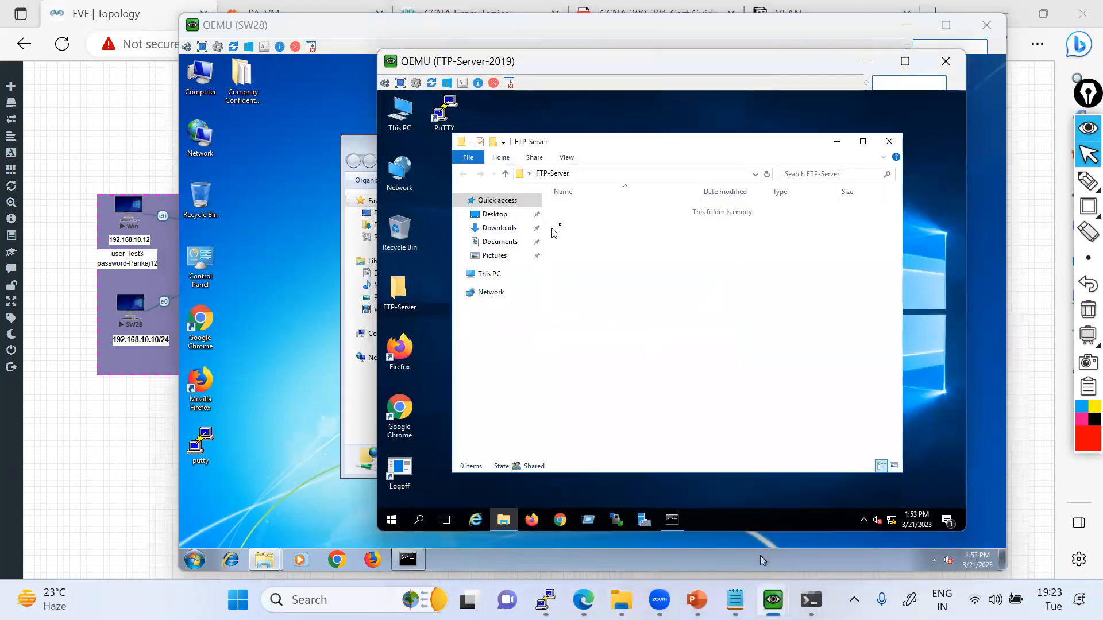
click(890, 141)
double_click(402, 300)
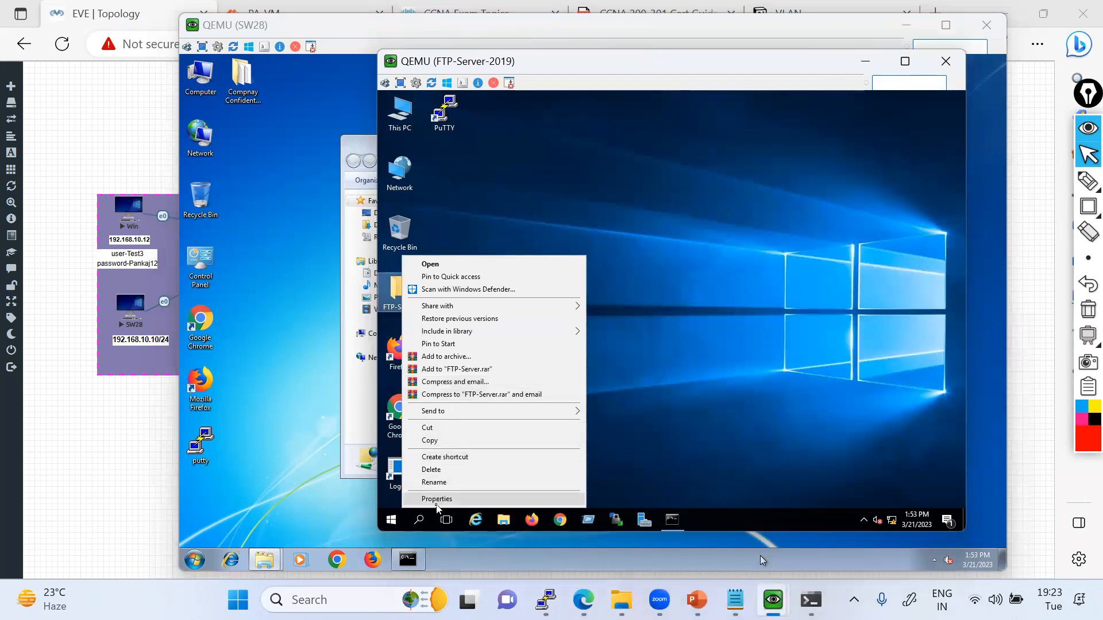
click(437, 500)
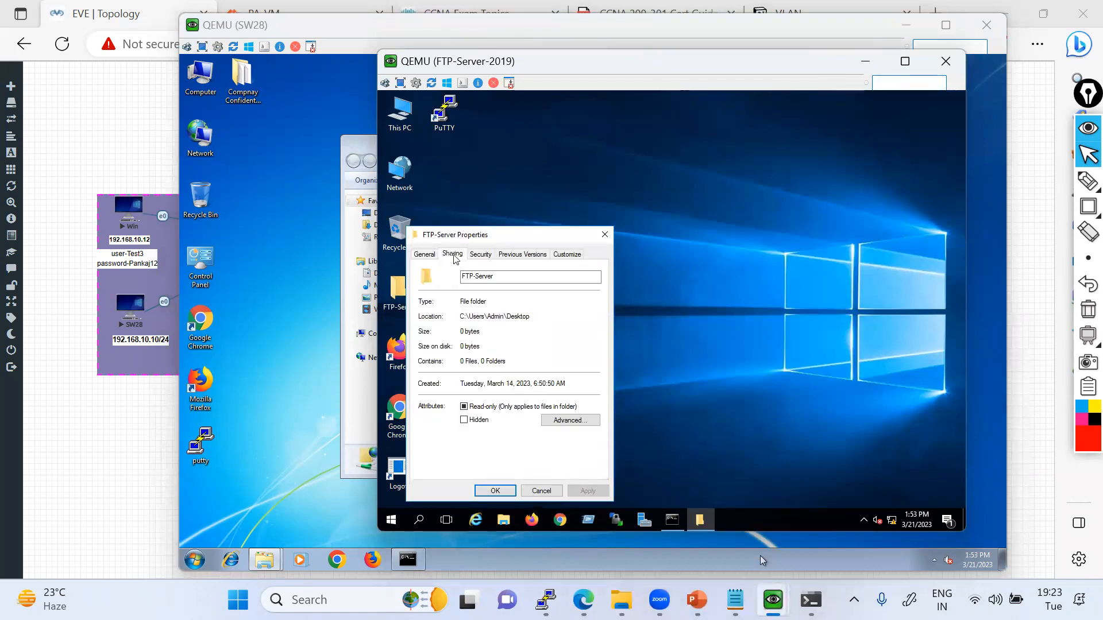
Allow Everyone Full Control in the FTP-Server folder's advanced sharing permissions, then apply the change and close its properties.
click(453, 255)
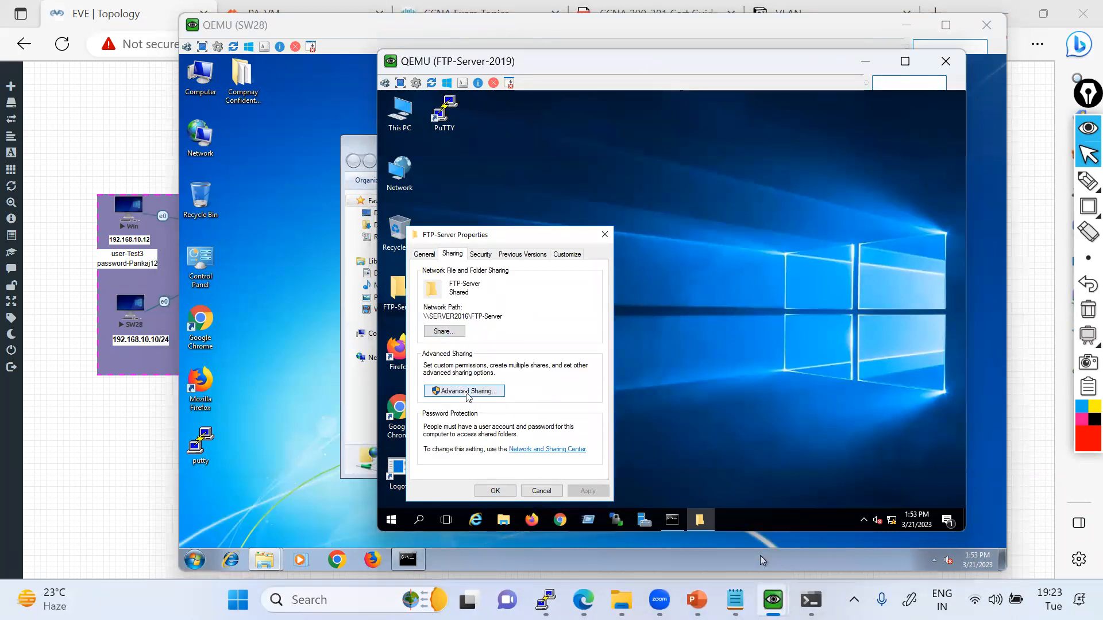
click(465, 392)
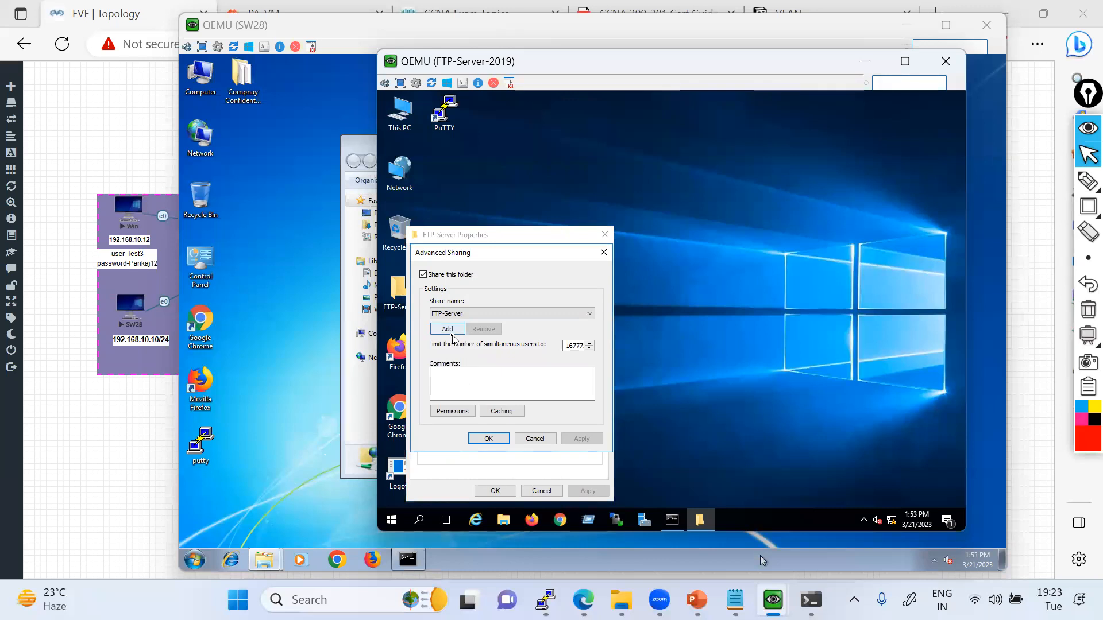
click(454, 409)
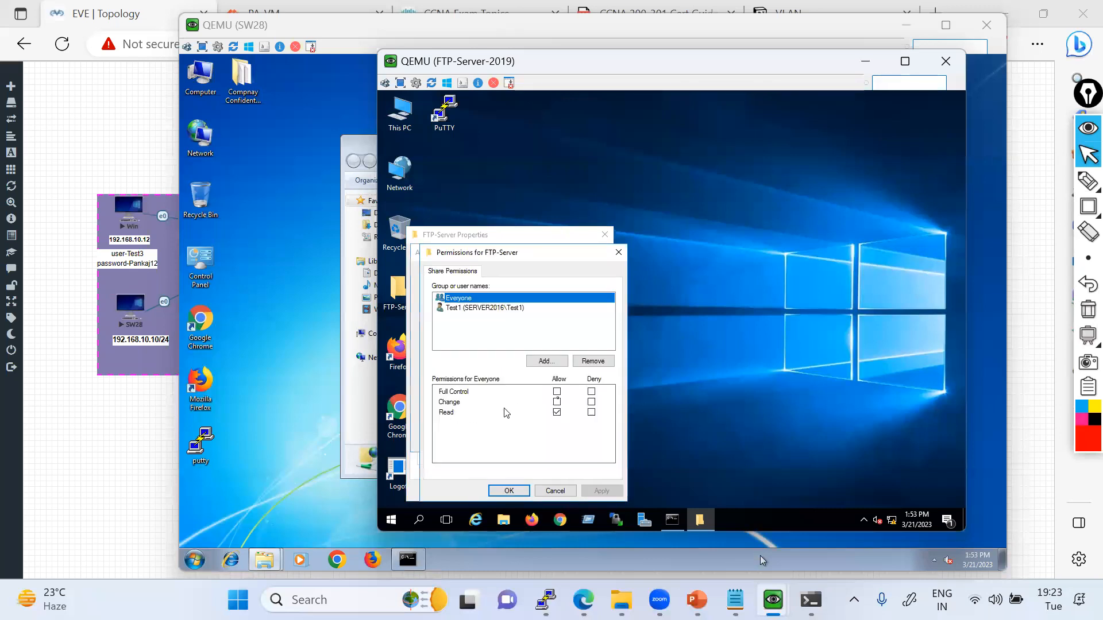
click(557, 392)
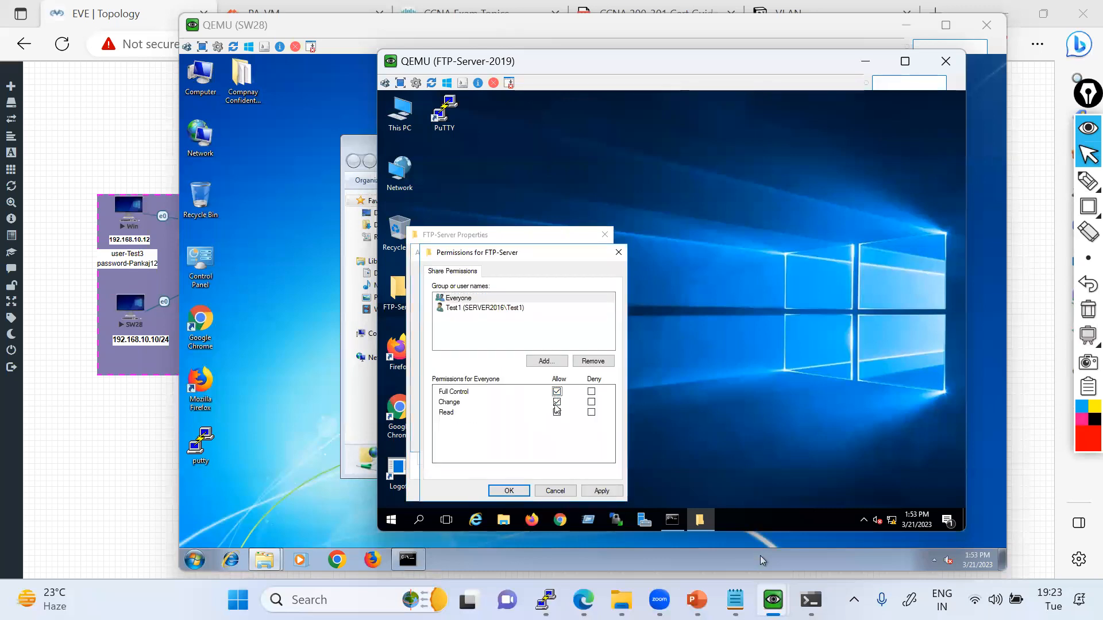
click(601, 491)
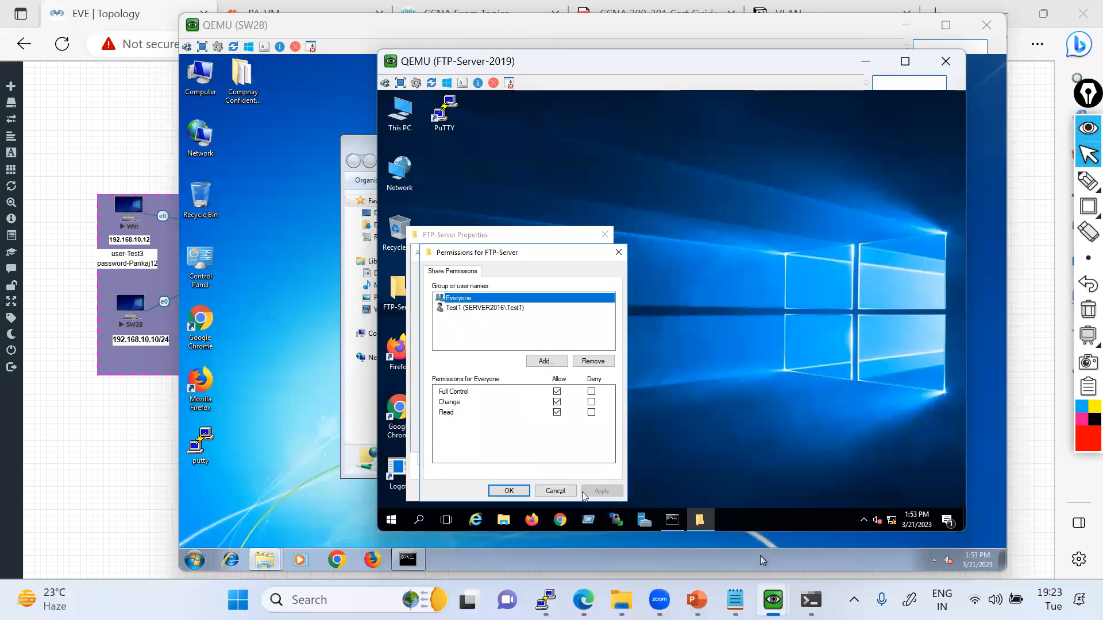
click(509, 491)
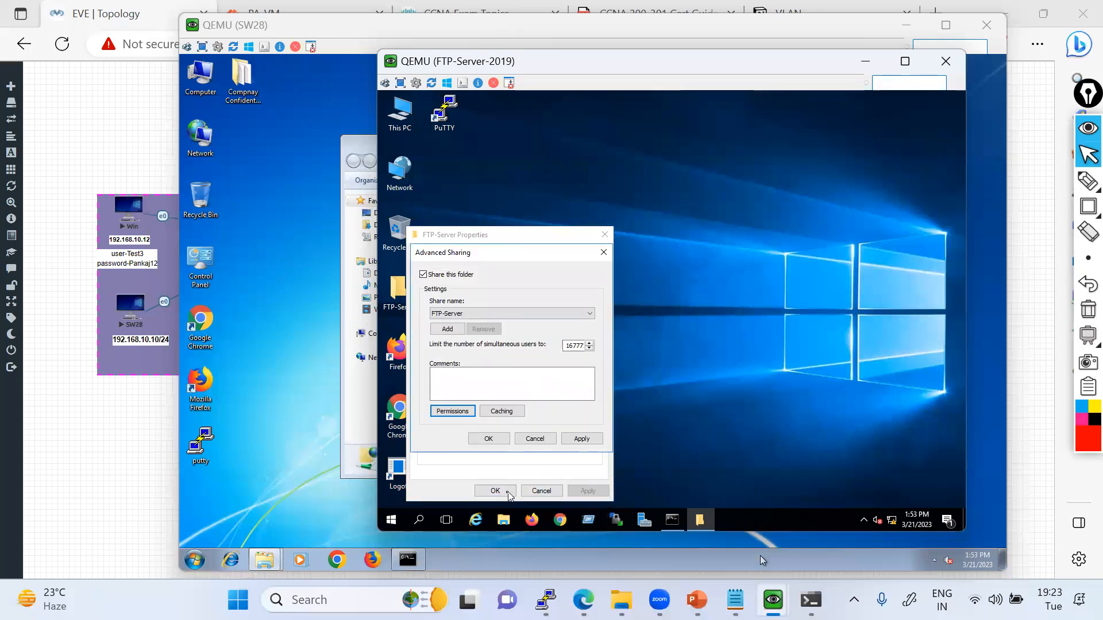
click(571, 441)
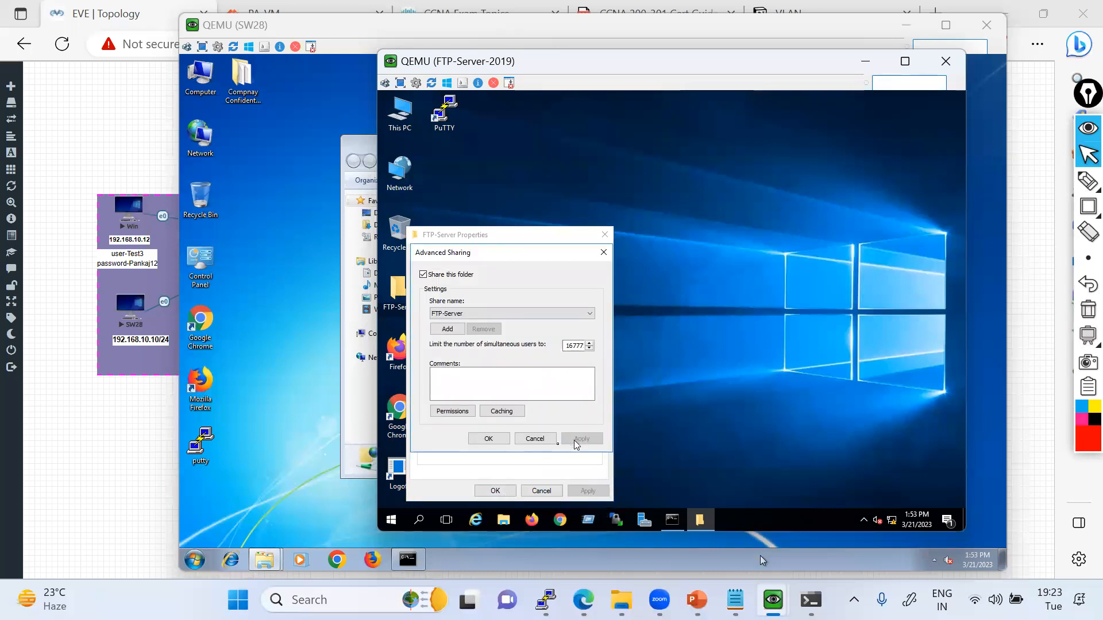
click(491, 440)
click(502, 493)
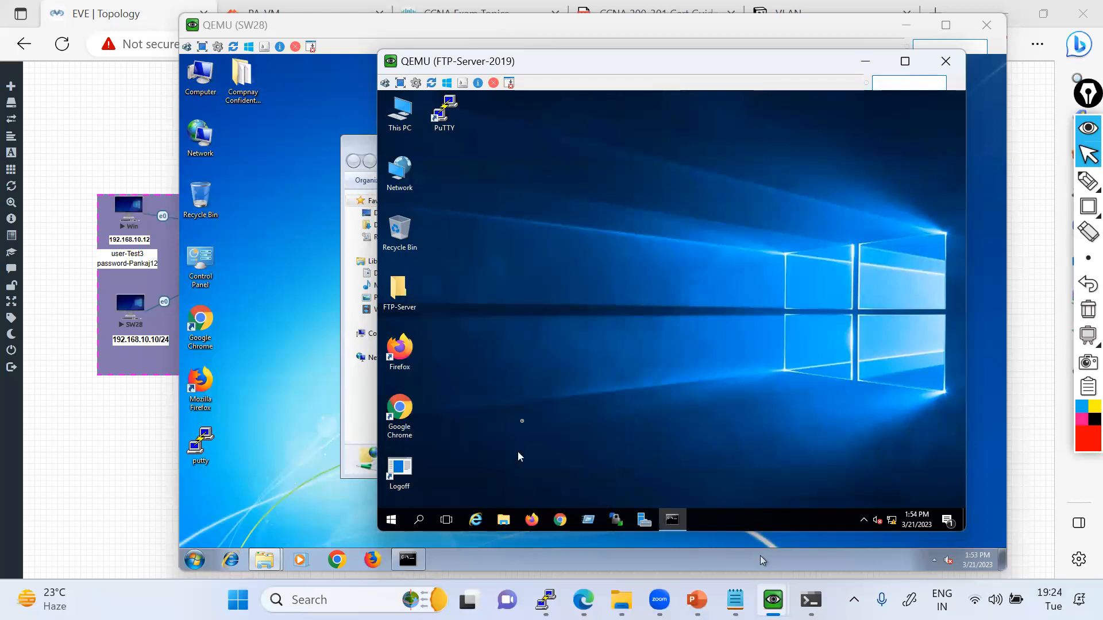
Switch to the SW28 console, dismiss the FTP error and try again to paste the copied documents into the 172.16.10.11 folder.
click(367, 368)
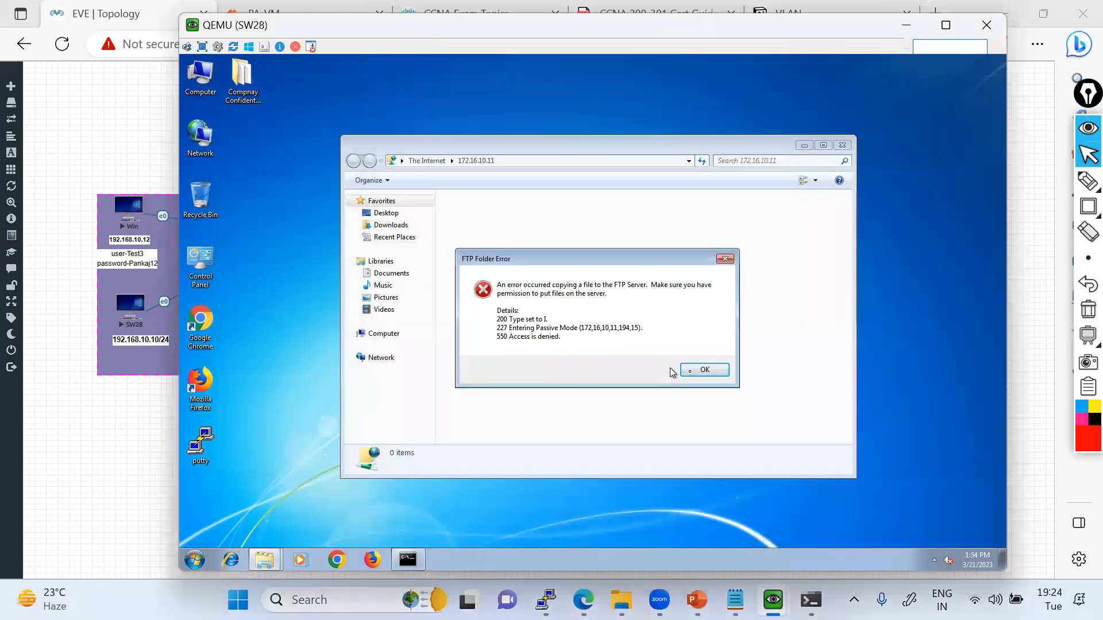
click(695, 370)
right_click(500, 270)
click(527, 329)
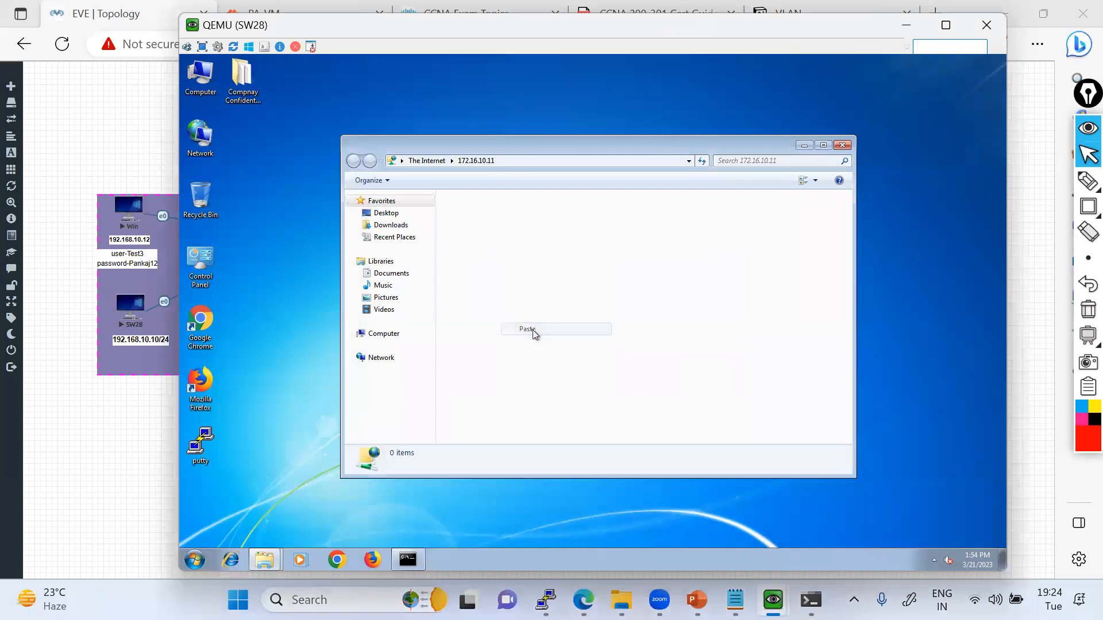
click(695, 370)
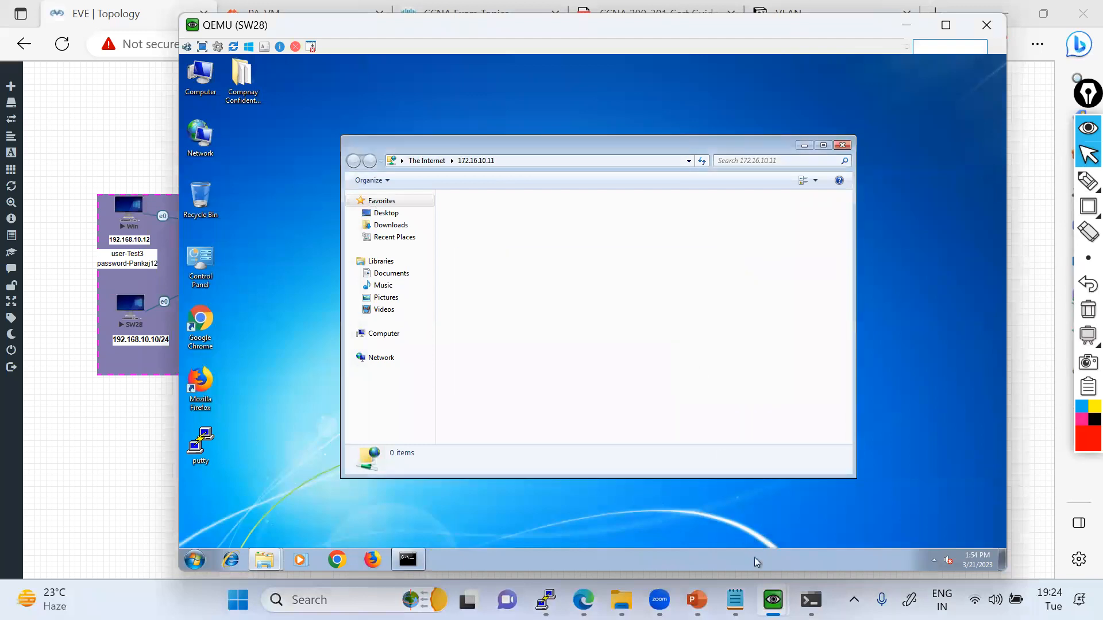
Close the FTP folder window for 172.16.10.11 on SW28 after briefly checking the FTP-Server-2019 desktop.
mouse_move(772, 599)
click(873, 506)
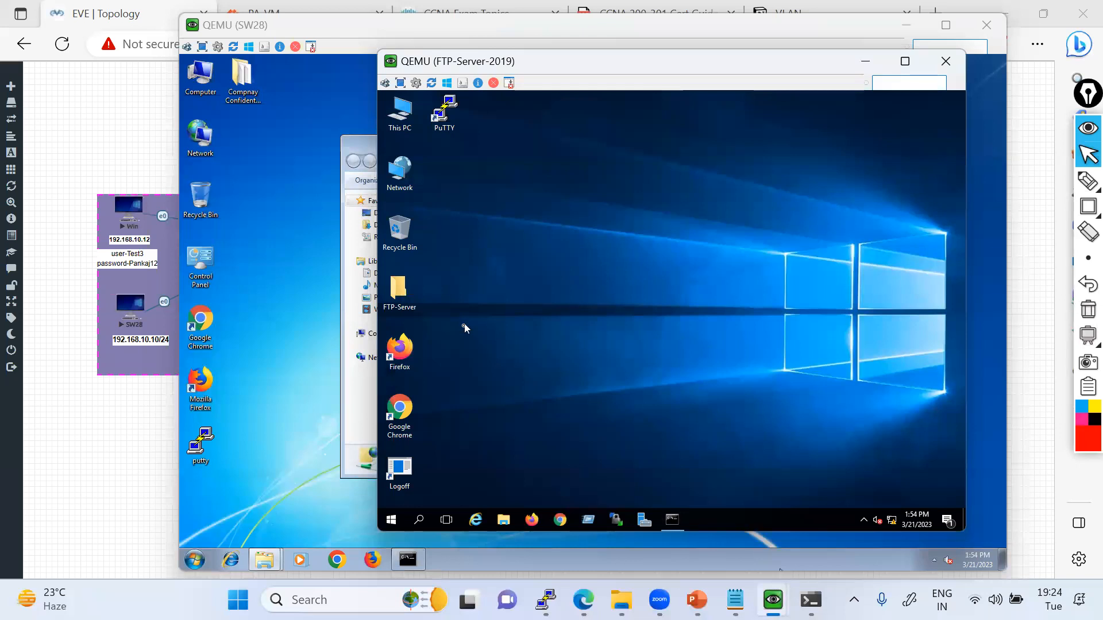
click(374, 319)
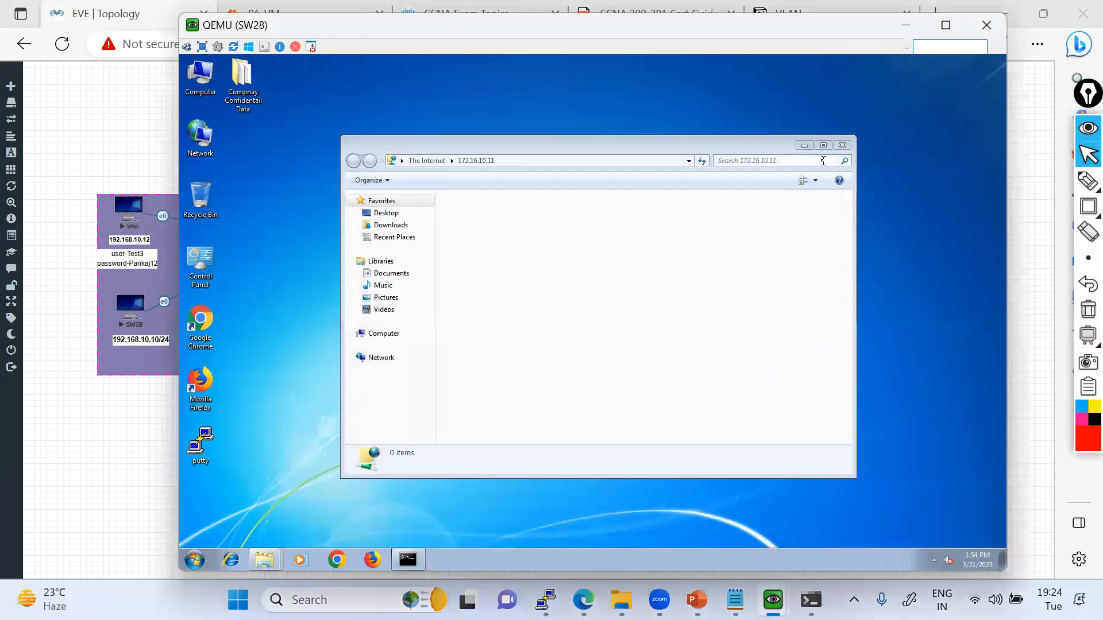
click(842, 144)
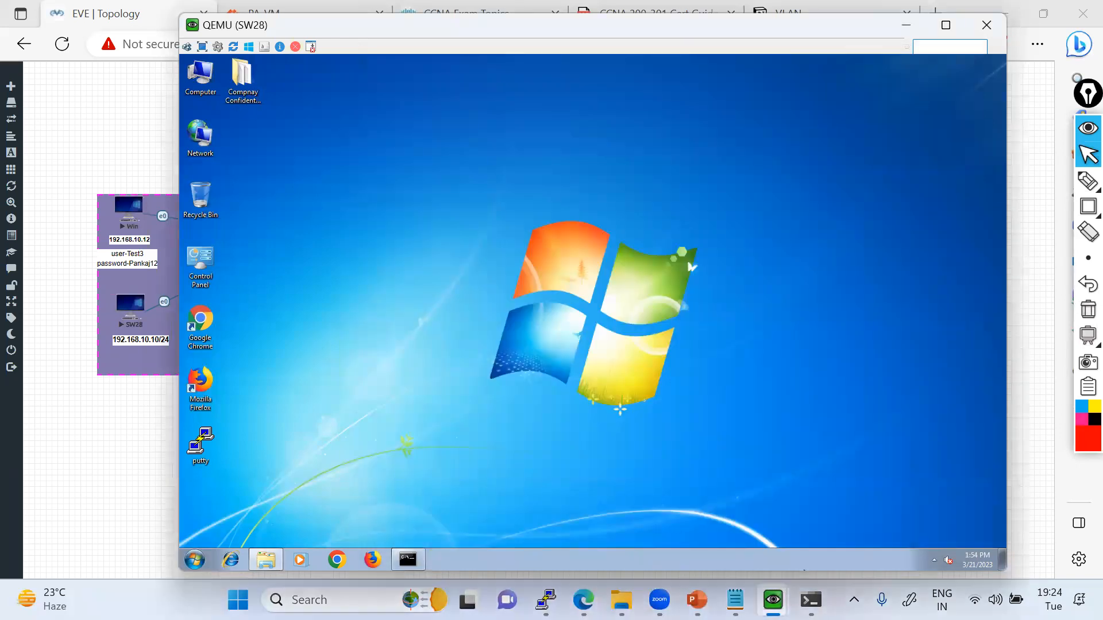
Switch to the FTP-Server-2019 console and open the sharing properties of the FTP-Server folder on the desktop.
mouse_move(773, 600)
click(829, 515)
double_click(407, 308)
right_click(408, 310)
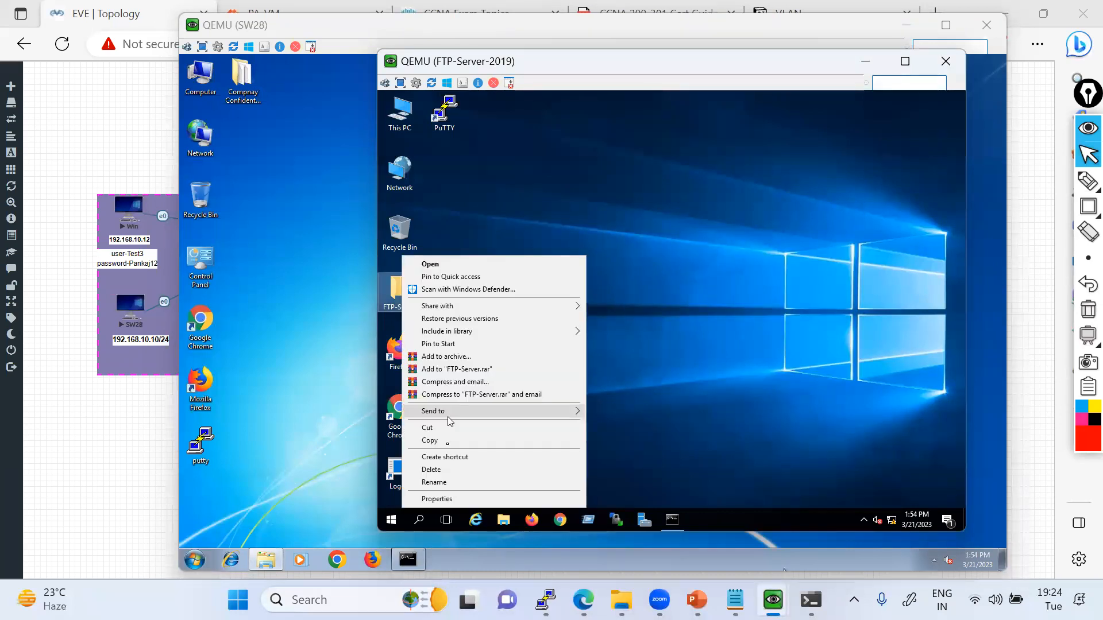
click(442, 499)
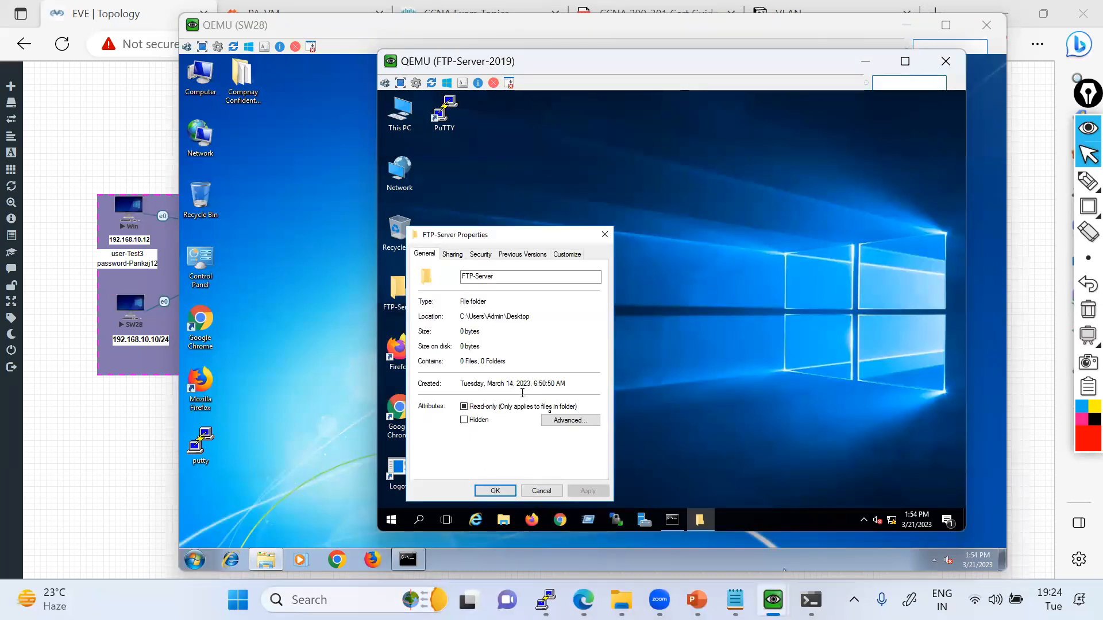
click(453, 255)
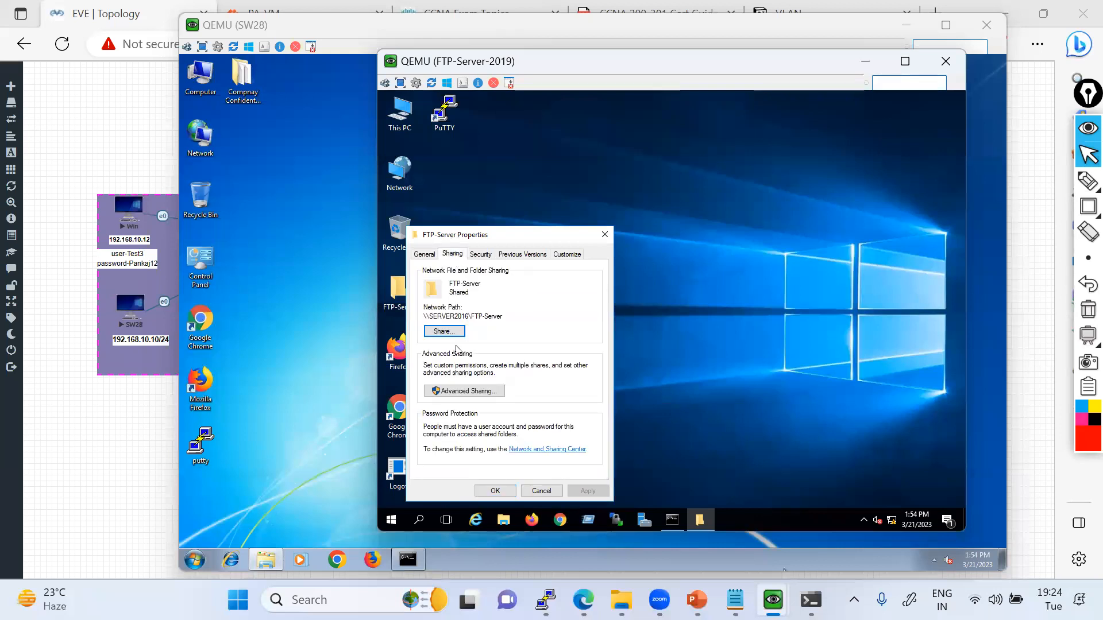
Change Test1's permission level on the FTP-Server folder to Read/Write and share the folder.
click(443, 332)
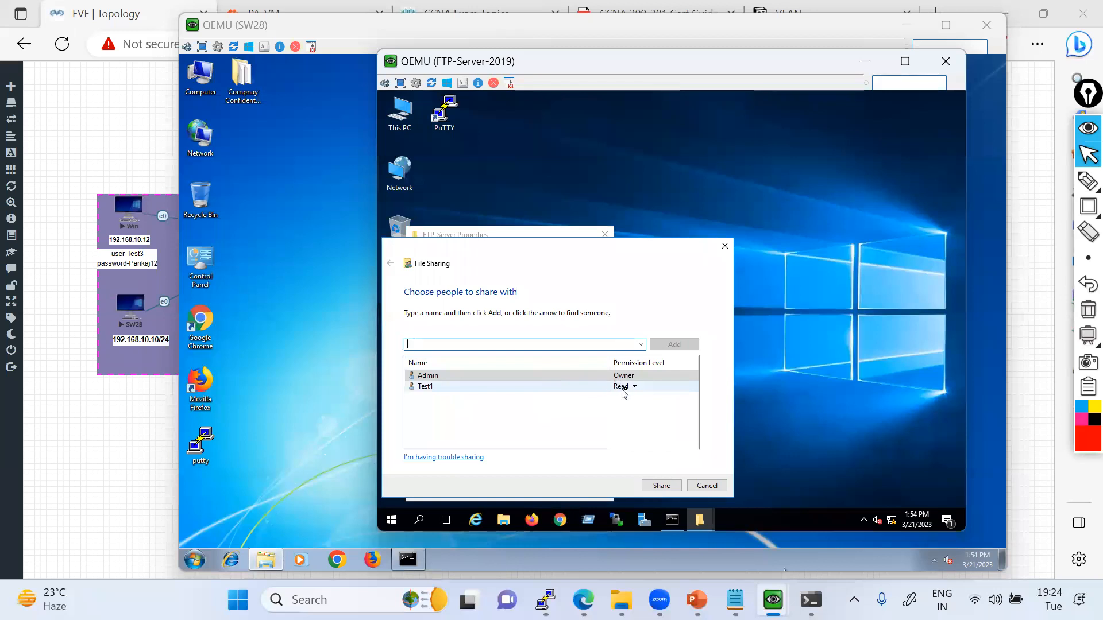
click(634, 388)
click(640, 404)
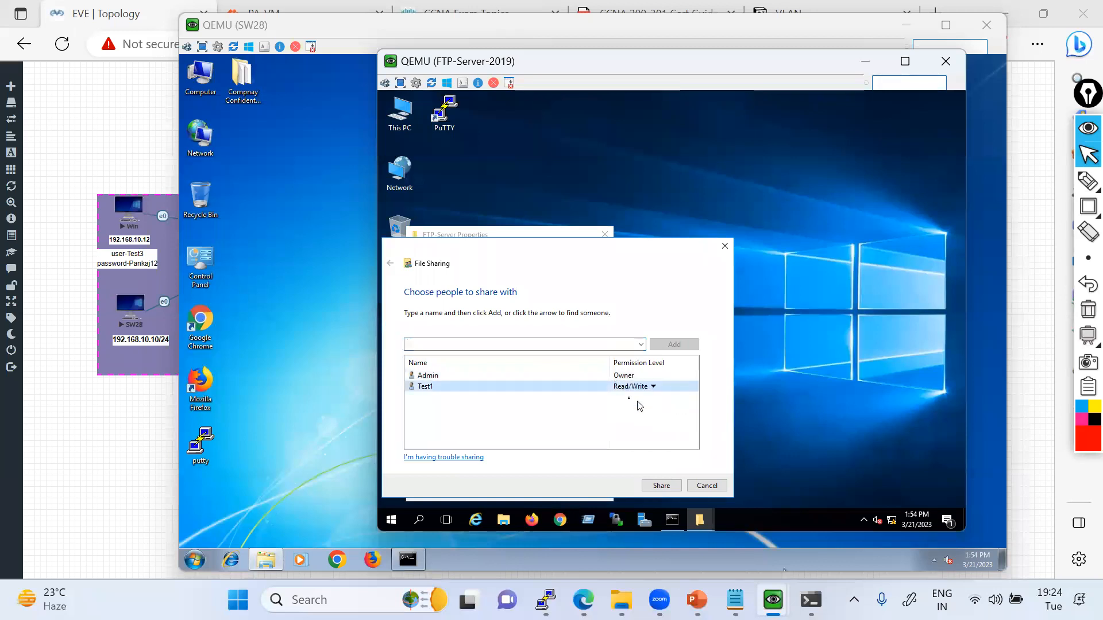
click(661, 485)
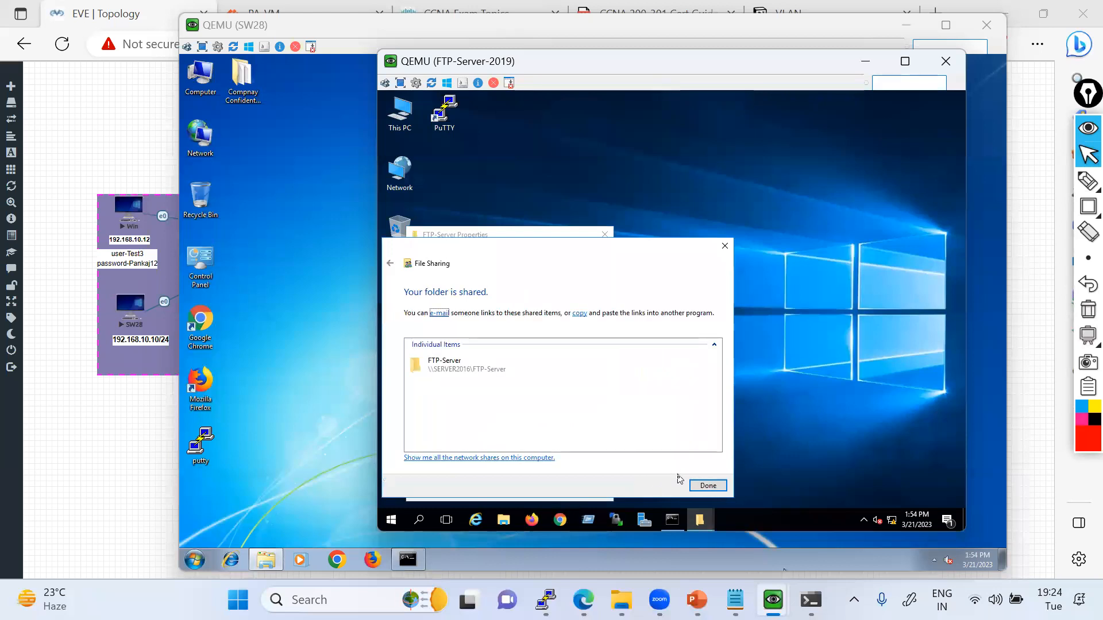
click(703, 487)
Review Everyone's share permissions in the FTP-Server folder's advanced sharing settings, then close the folder's properties.
click(472, 397)
click(454, 411)
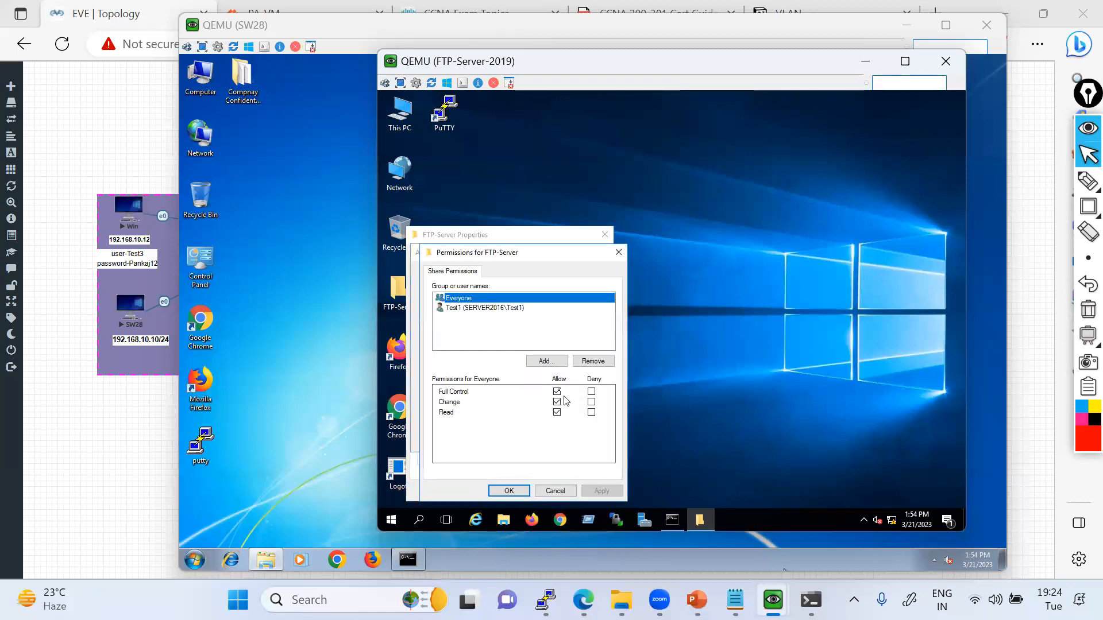
click(518, 492)
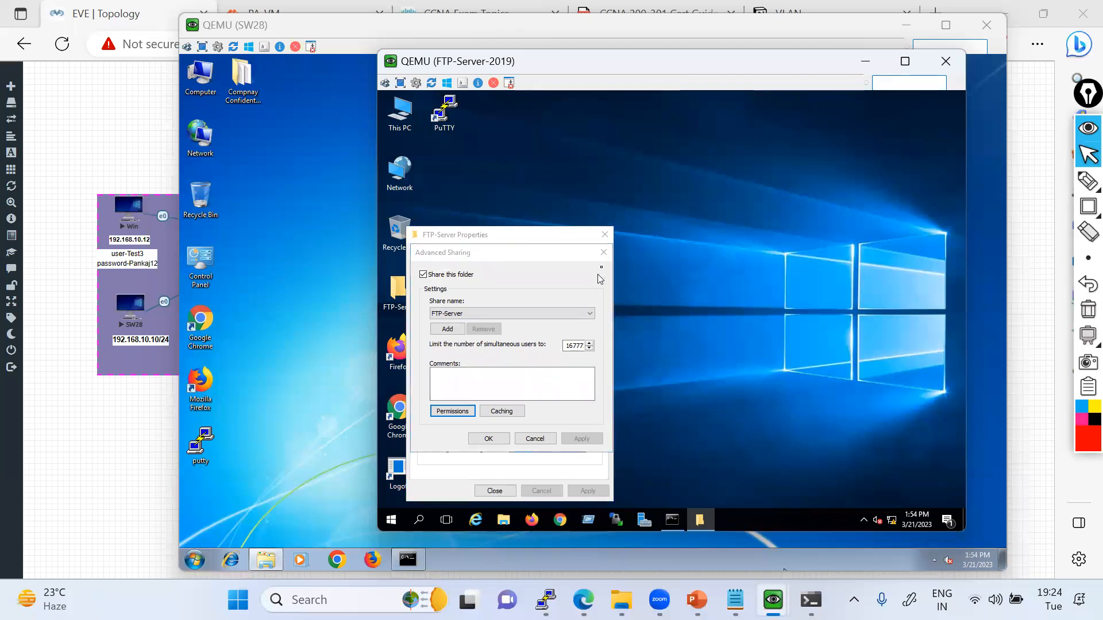
click(489, 439)
click(494, 491)
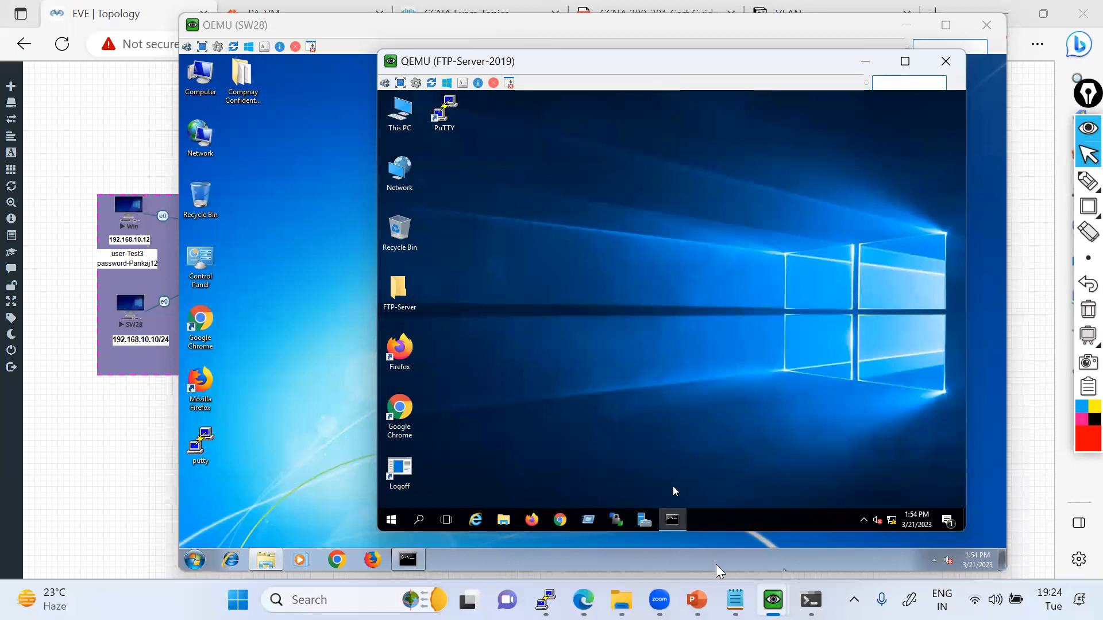
Switch to the SW28 console and open ftp://172.16.10.11 from the Windows program search.
mouse_move(772, 599)
click(701, 523)
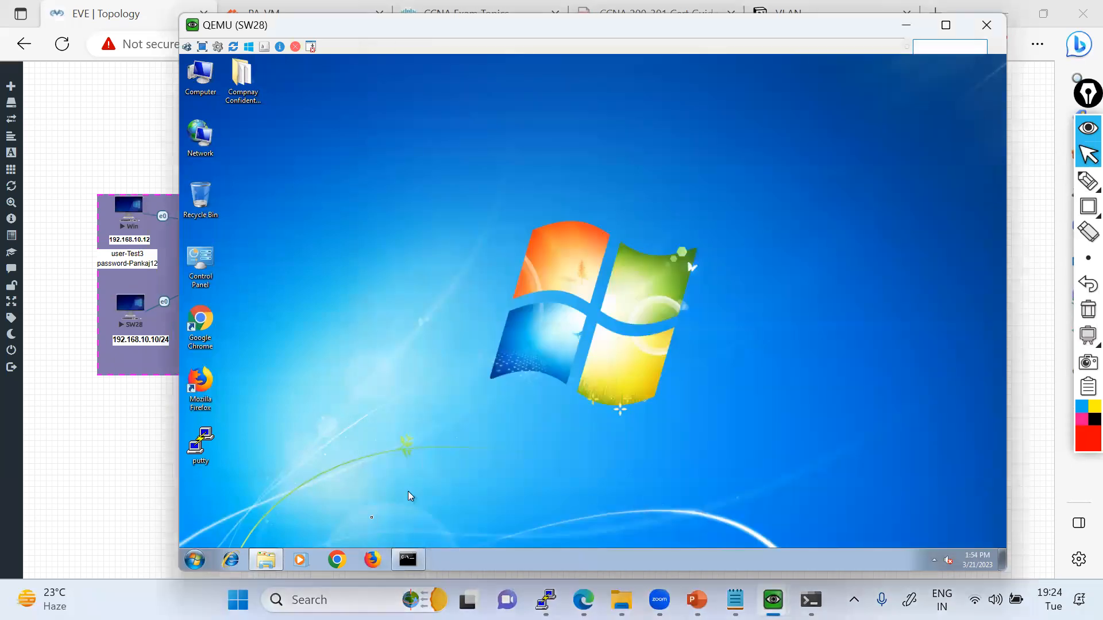
click(195, 560)
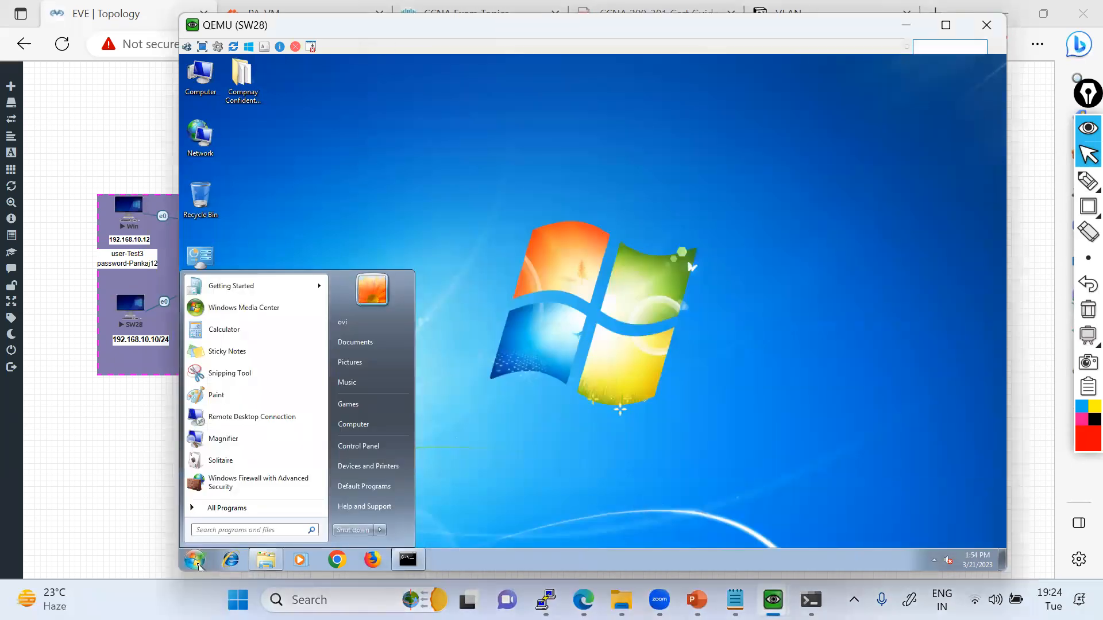
text(ftp://172)
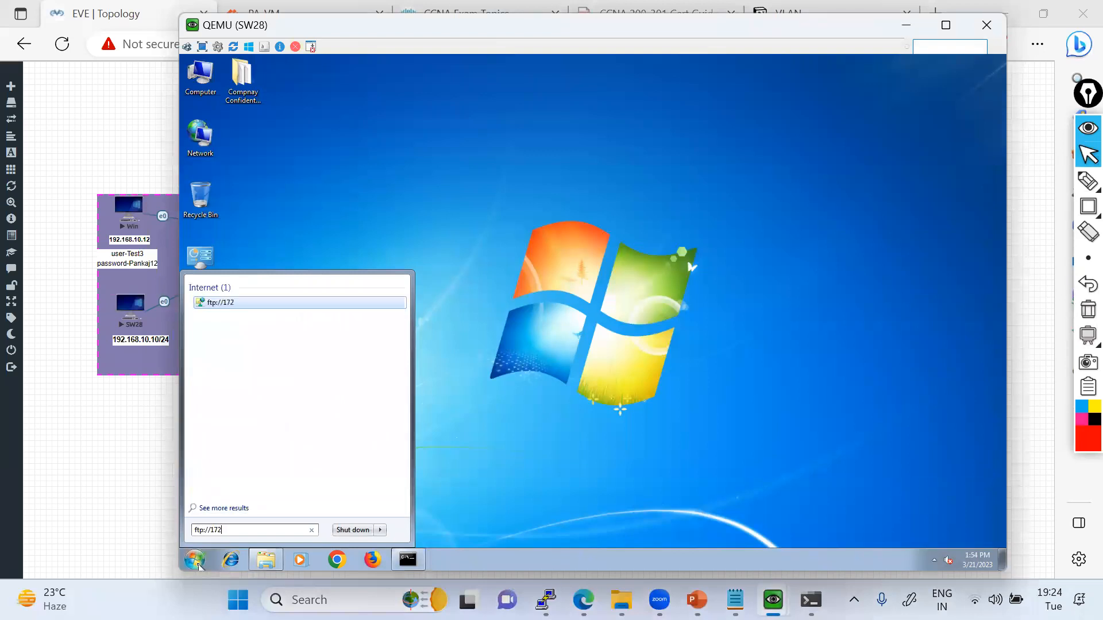
text(.16.10)
text(111)
key(Return)
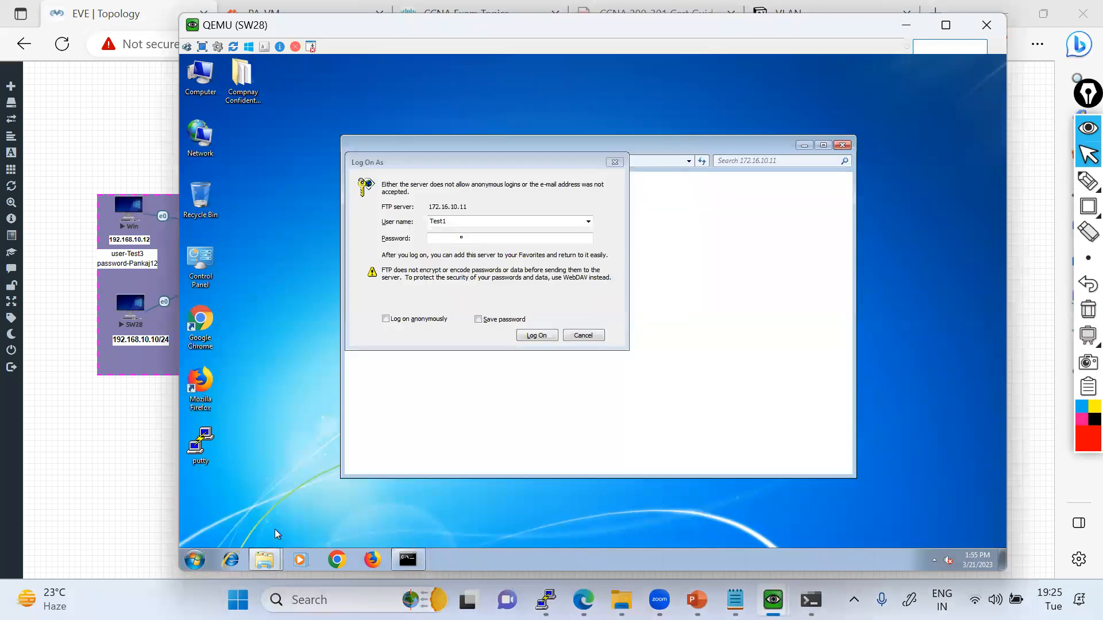
Enter the account password for Test1 and log on to the FTP server.
click(460, 237)
text(•••••••)
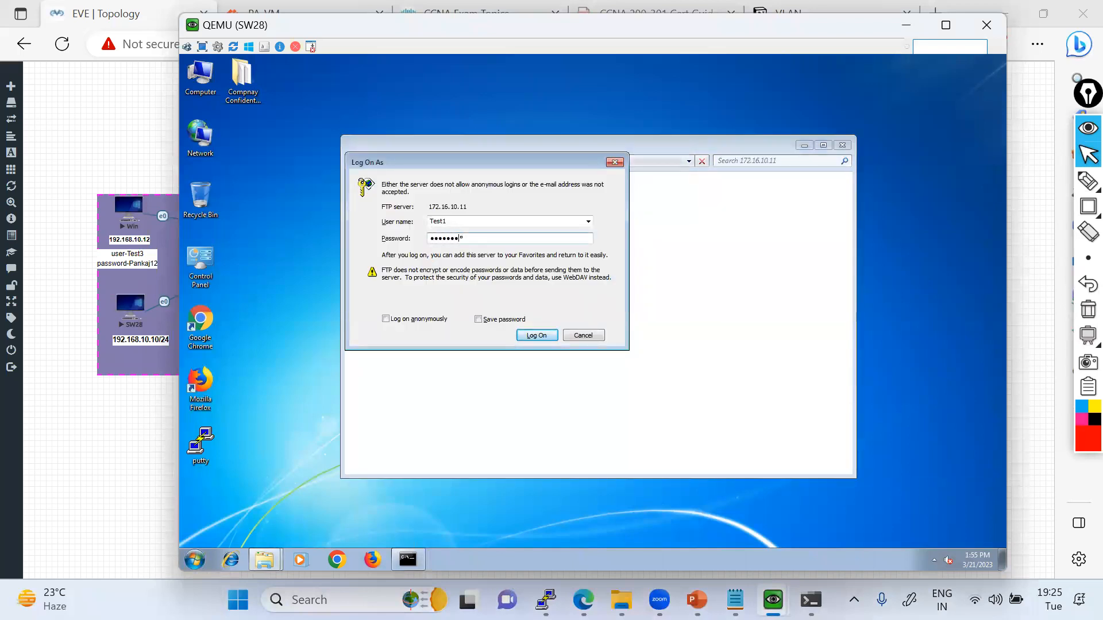
key(Return)
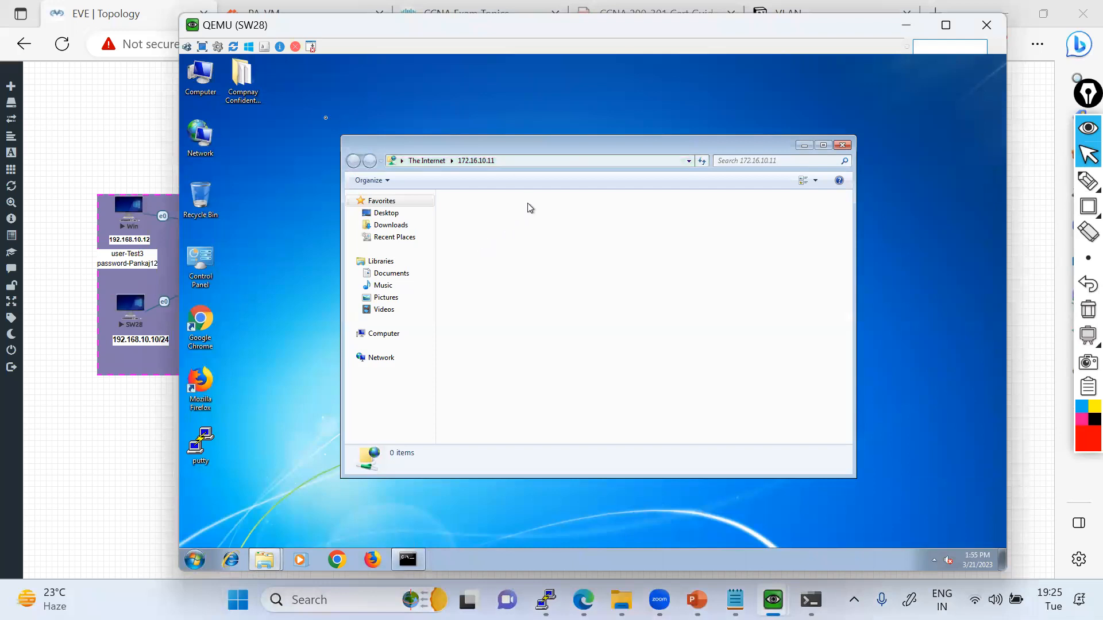
Open the Compnay Confidentail Data folder on the SW28 desktop and select all five text documents for copying.
double_click(249, 93)
key(ctrl+a)
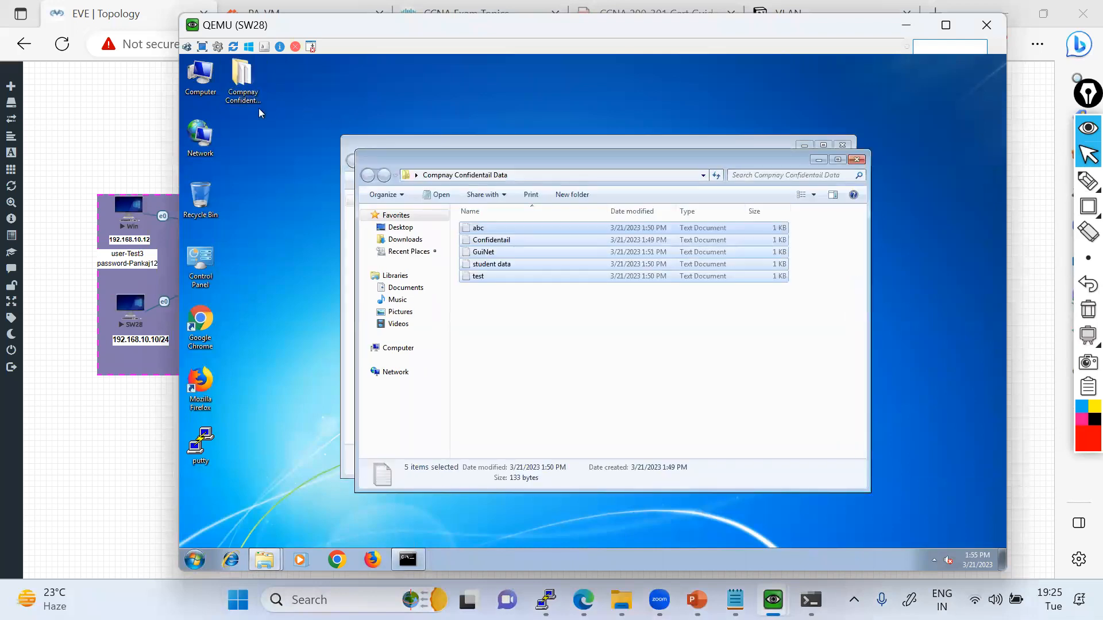
right_click(486, 267)
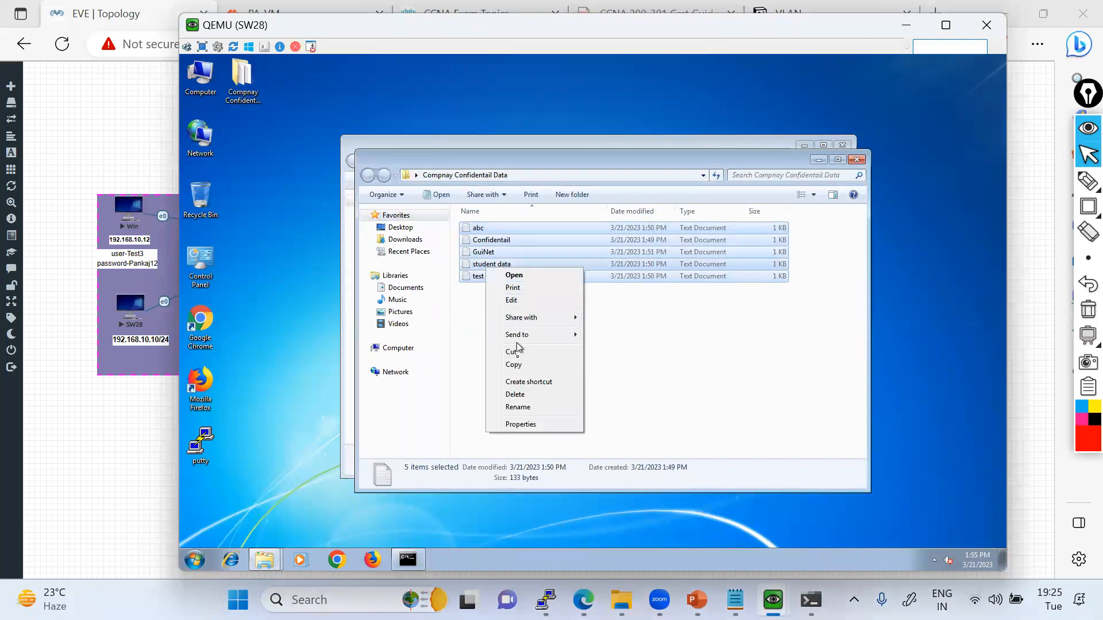
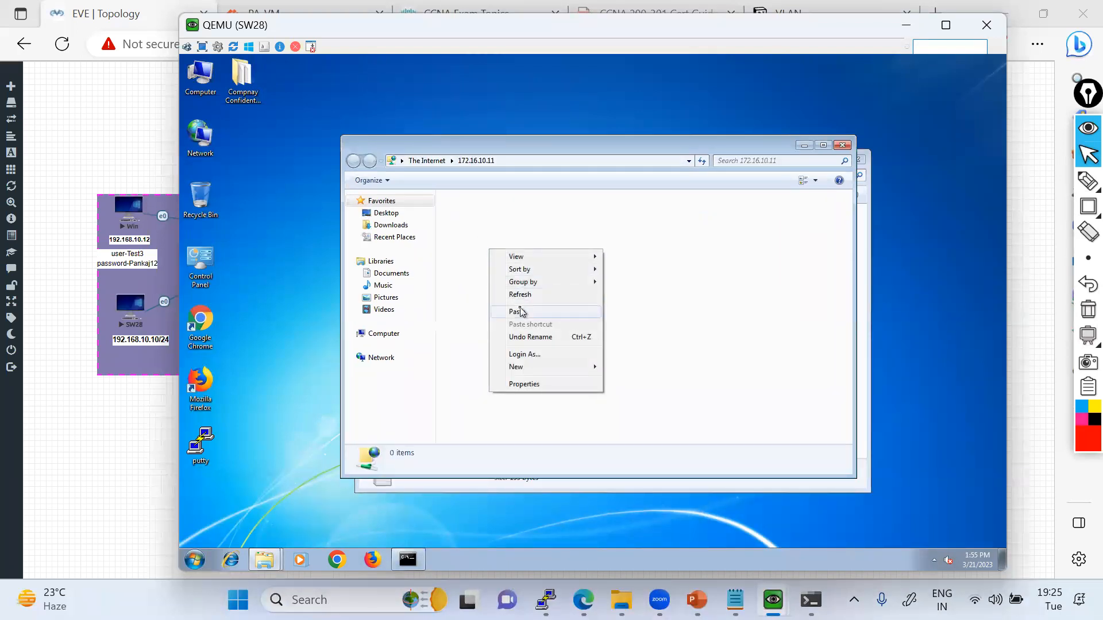
Paste the five text documents into the FTP site, and open the FTP-Server folder on FTP-Server-2019 to check the transferred files.
click(520, 312)
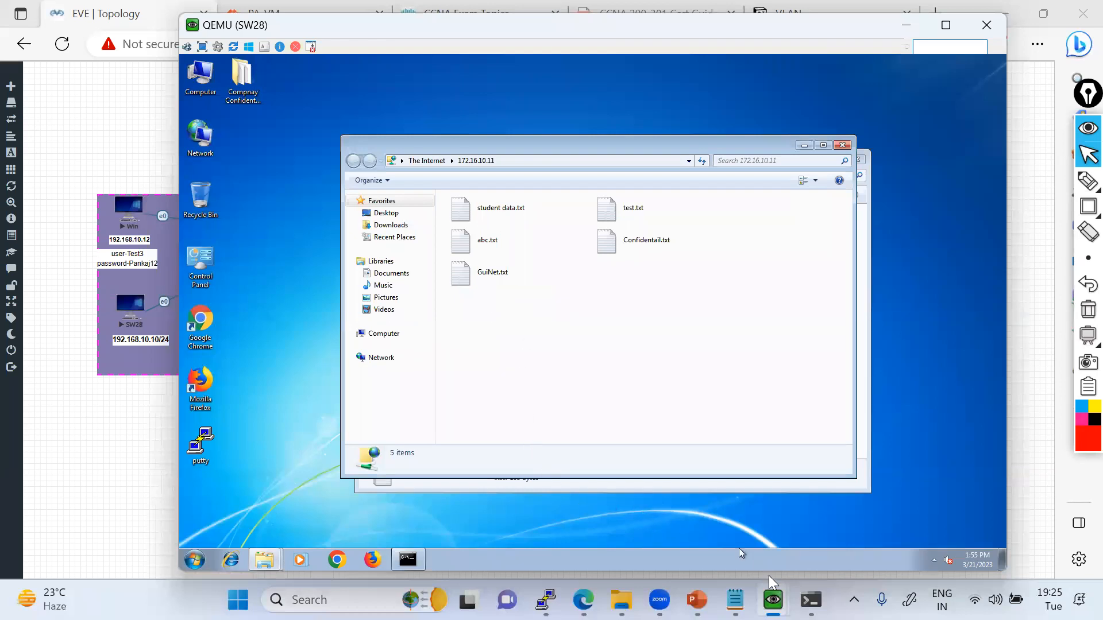
click(799, 507)
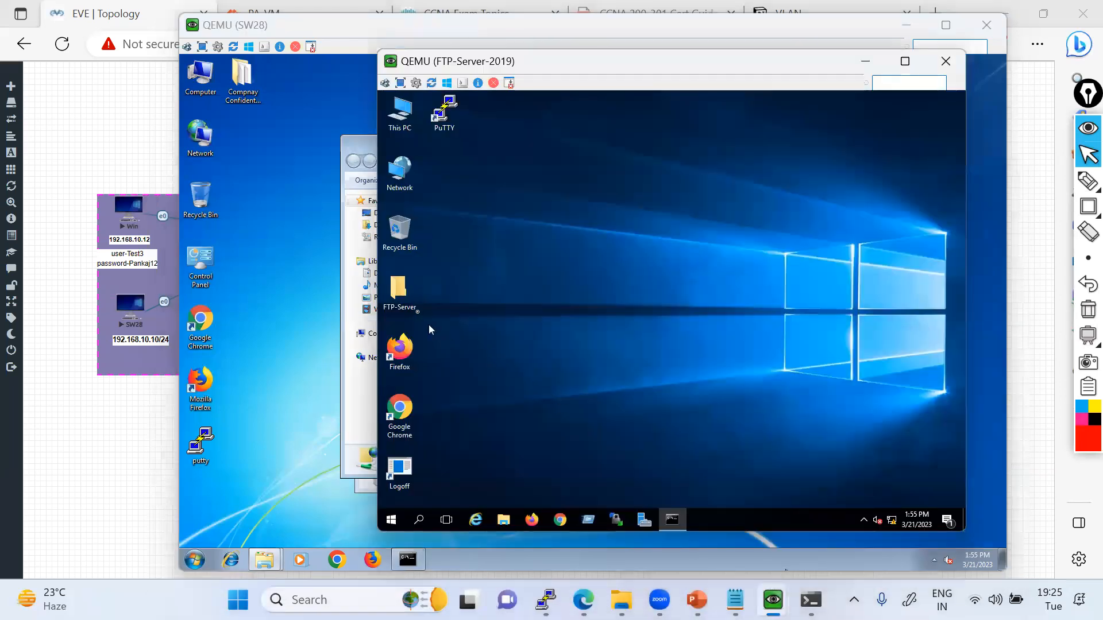
double_click(414, 305)
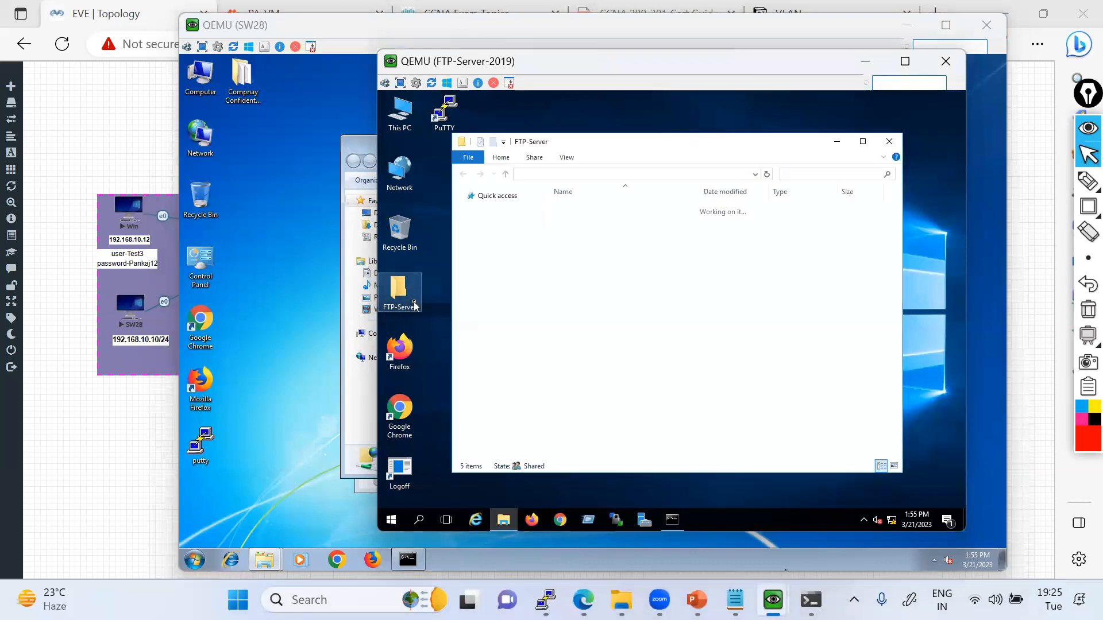
drag(637, 355, 575, 202)
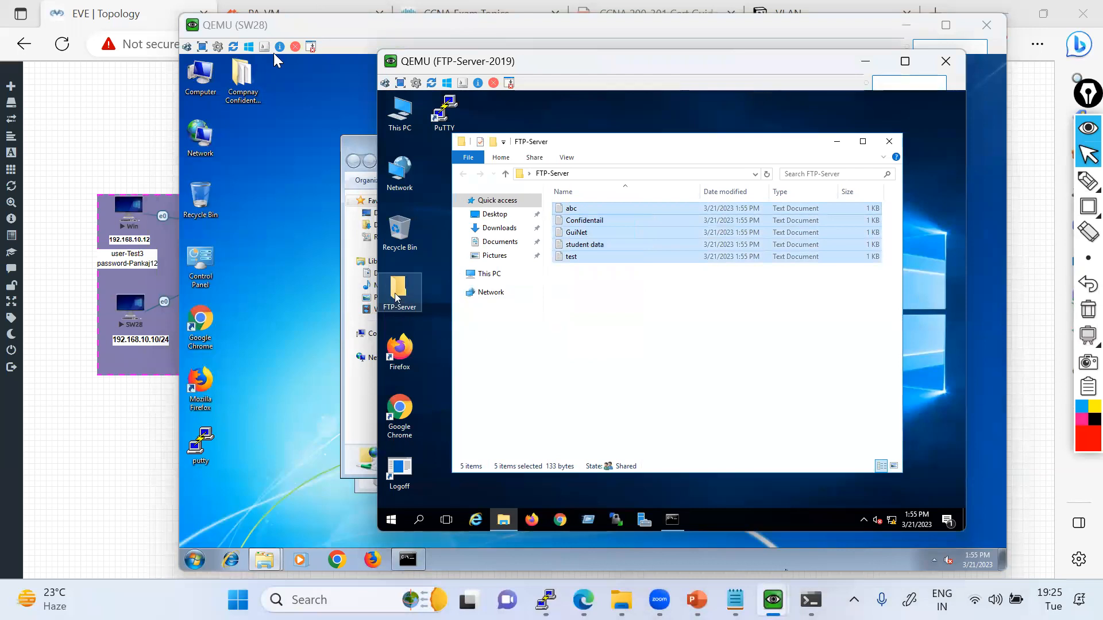
Move both console windows off the topology and draw a freehand red path from SW28 through PaloAlto to FTP-Server-2019.
click(282, 26)
drag(385, 26, 707, 36)
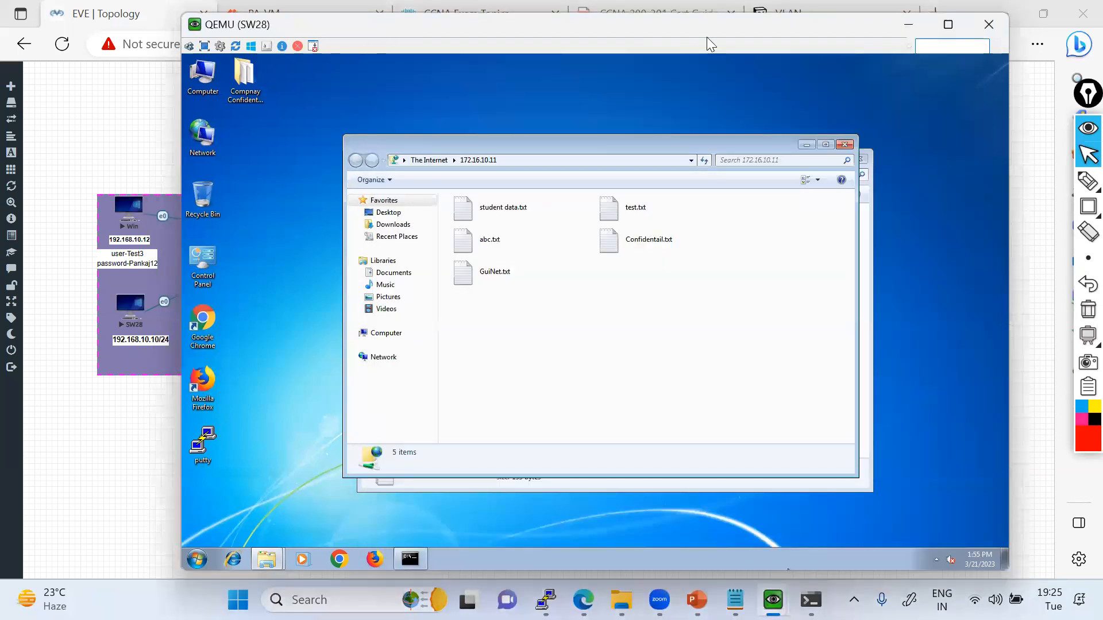
mouse_move(522, 59)
mouse_down()
mouse_move(801, 86)
mouse_move(883, 70)
mouse_up()
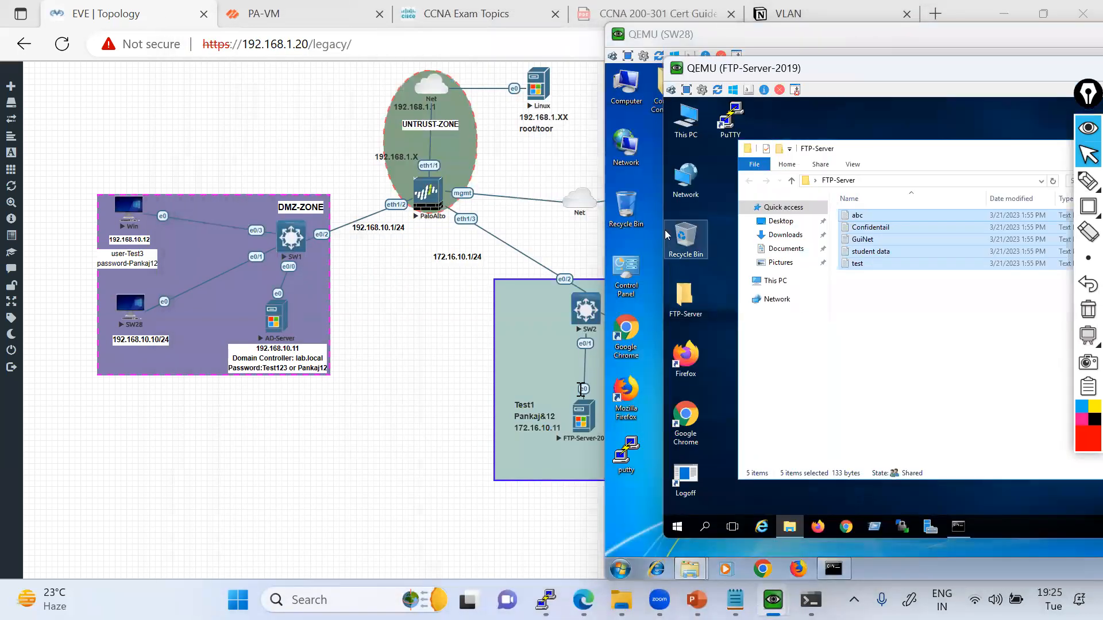
click(1088, 181)
mouse_move(141, 318)
mouse_down()
mouse_move(500, 216)
mouse_move(582, 442)
mouse_up()
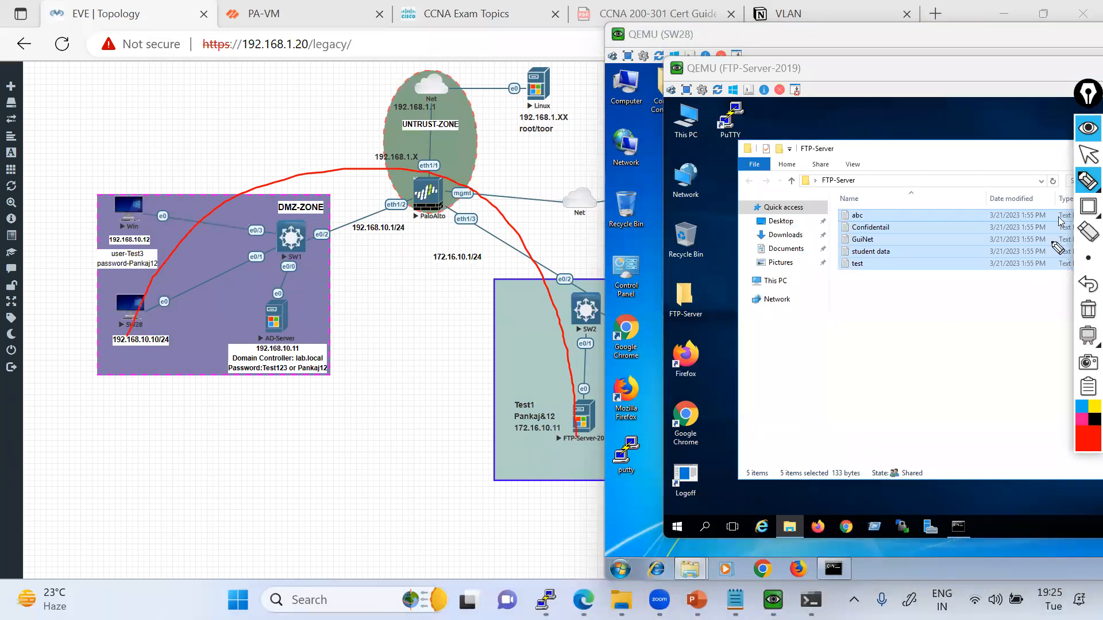
Add the text annotation "you can't do that" above the red path near the PaloAlto node.
click(1064, 182)
click(336, 152)
text(you can't do that)
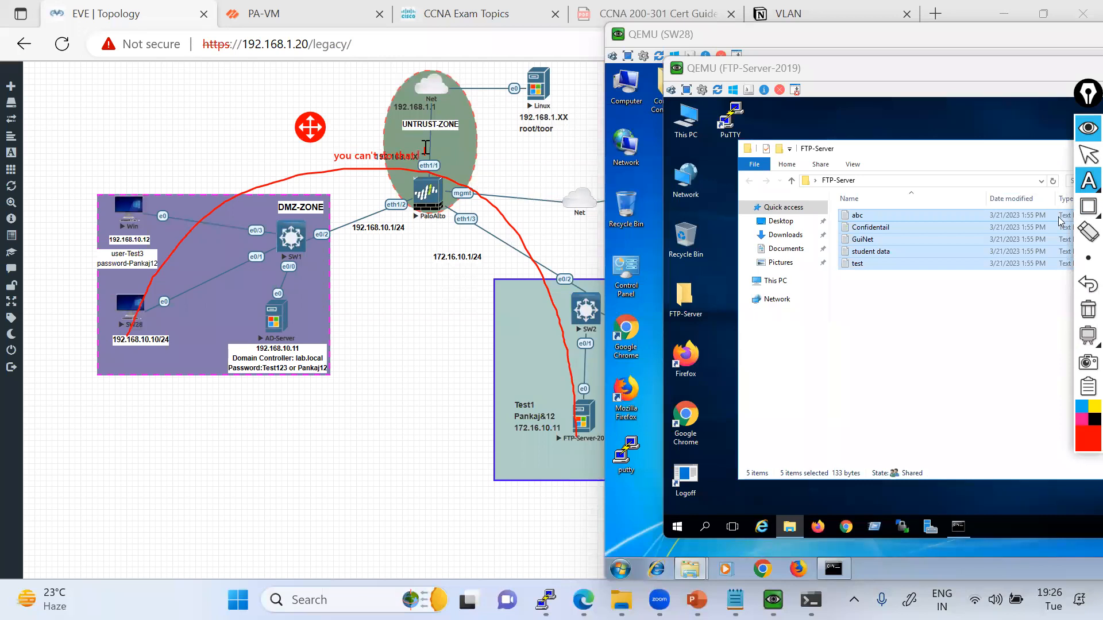
click(1088, 154)
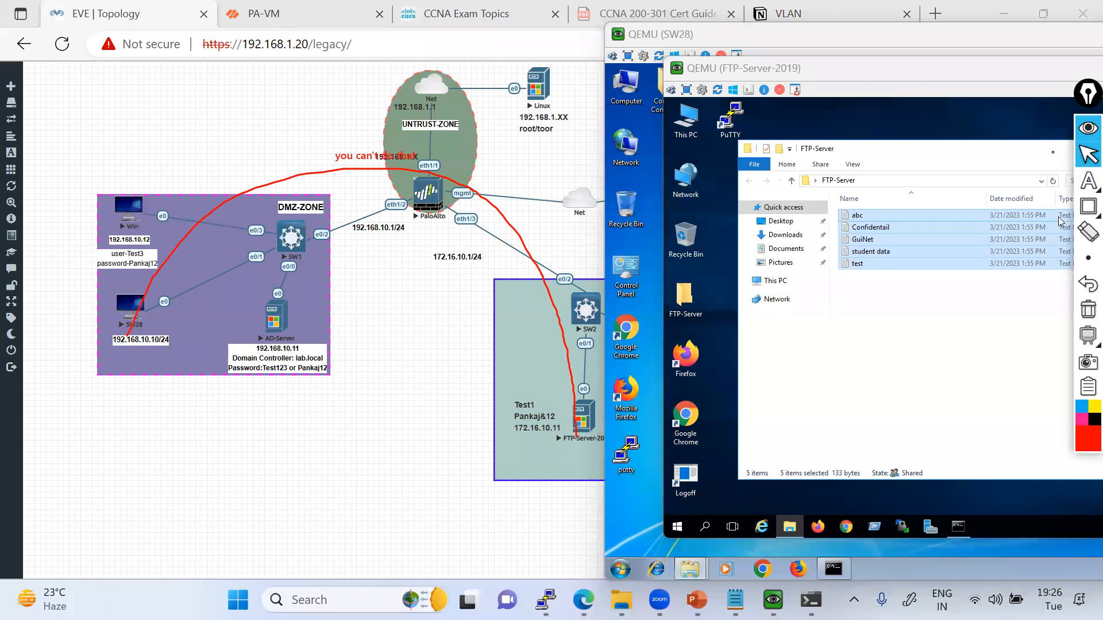
Bring the console windows back into view and delete all five text documents from the FTP-Server folder on FTP-Server-2019.
drag(803, 70, 587, 99)
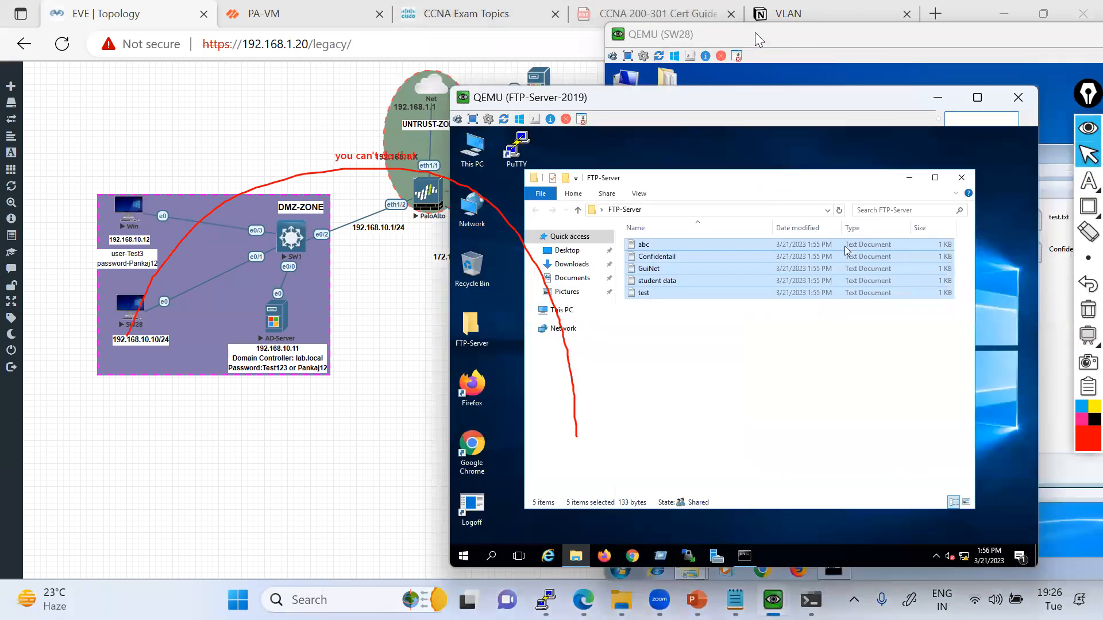
click(755, 34)
drag(755, 33, 319, 31)
click(894, 33)
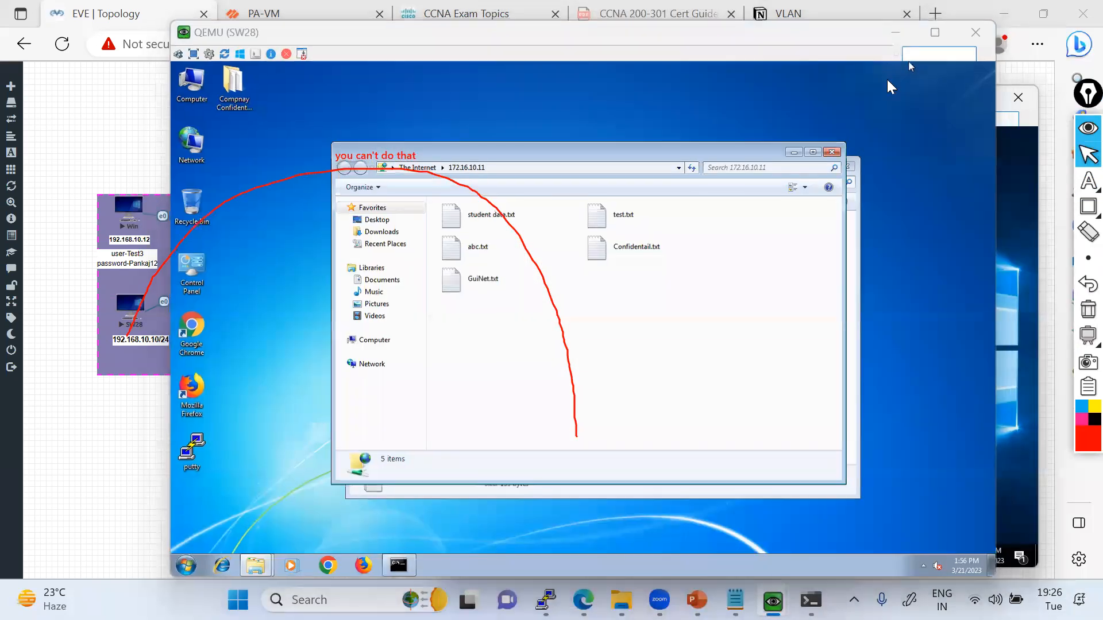
click(791, 376)
drag(791, 377, 644, 235)
right_click(664, 265)
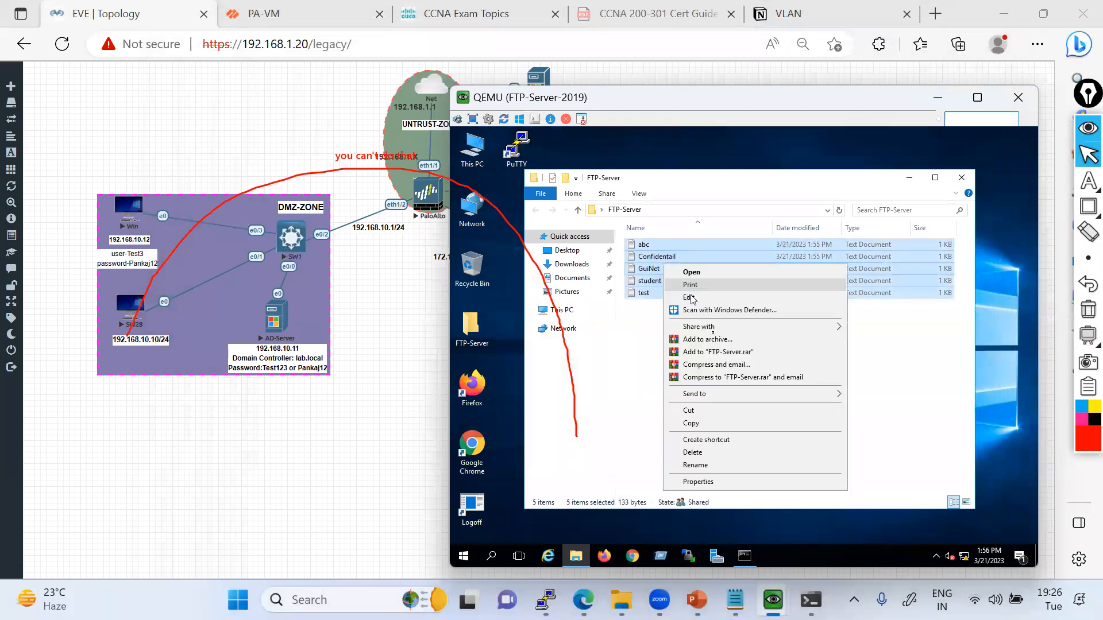
click(697, 453)
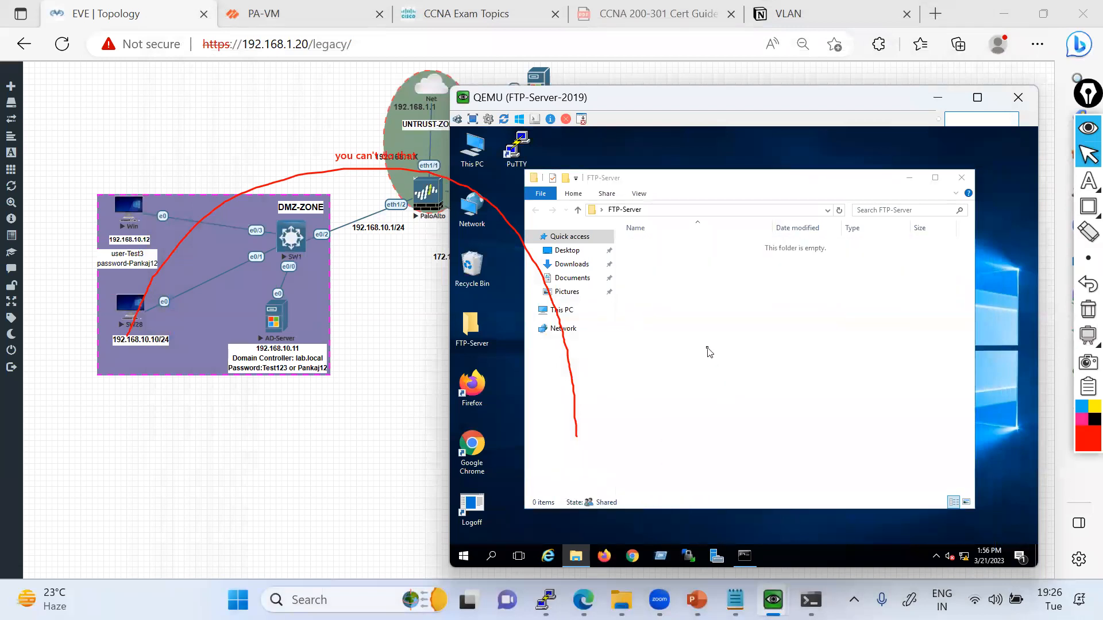
Clear the screen annotations and draw a new red path on the topology from SW28 through PaloAlto to FTP-Server-2019.
click(1086, 312)
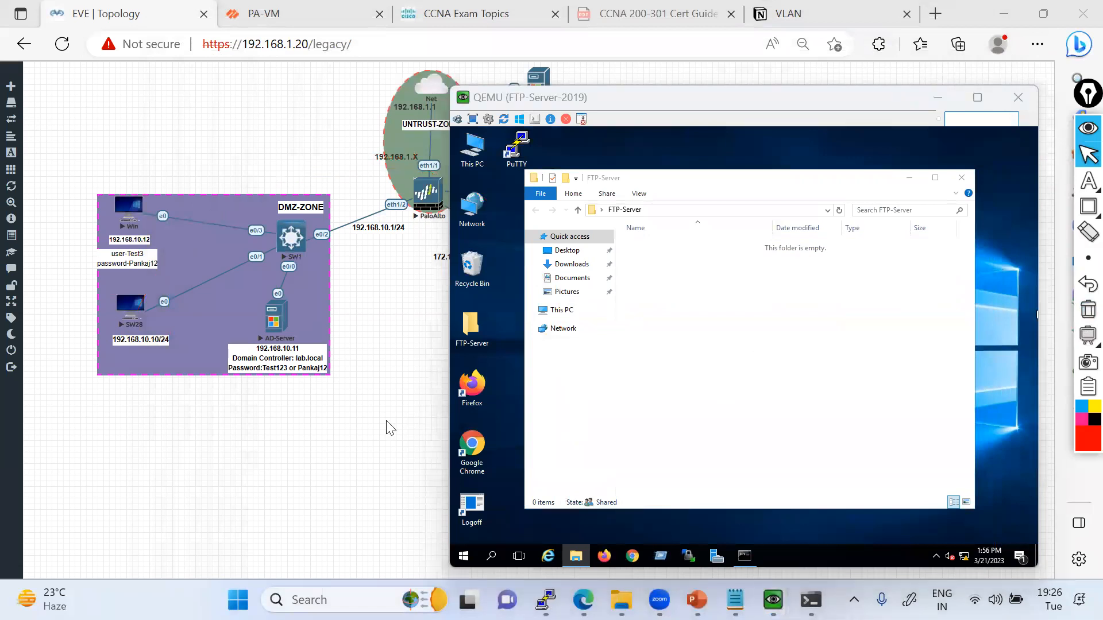
click(387, 422)
mouse_move(1083, 211)
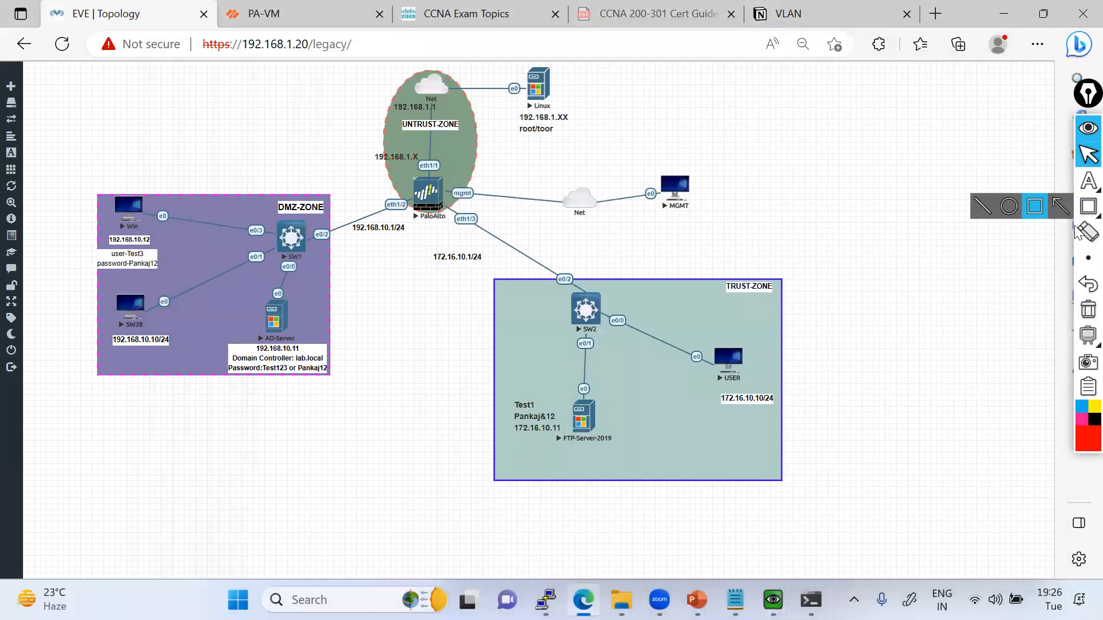
mouse_move(1087, 181)
click(1033, 181)
mouse_move(132, 323)
mouse_down()
mouse_move(141, 305)
mouse_move(335, 180)
mouse_move(425, 185)
mouse_move(443, 192)
mouse_move(438, 203)
mouse_move(440, 177)
mouse_move(480, 187)
mouse_move(611, 156)
mouse_up()
mouse_move(443, 201)
mouse_down()
mouse_move(619, 391)
mouse_move(608, 412)
mouse_up()
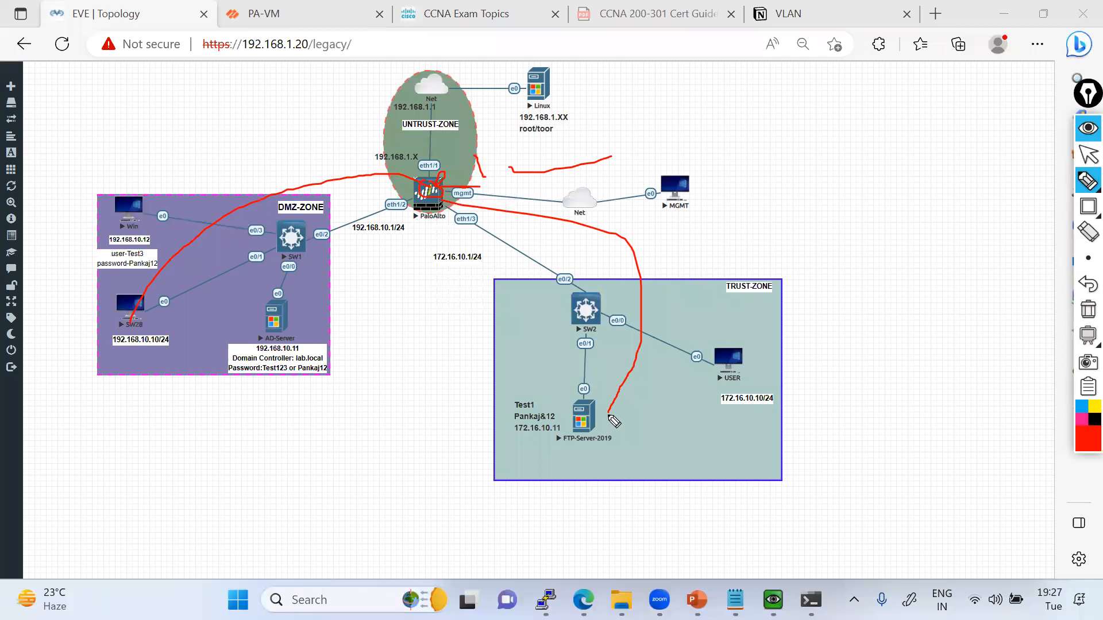
mouse_move(1083, 207)
click(1088, 156)
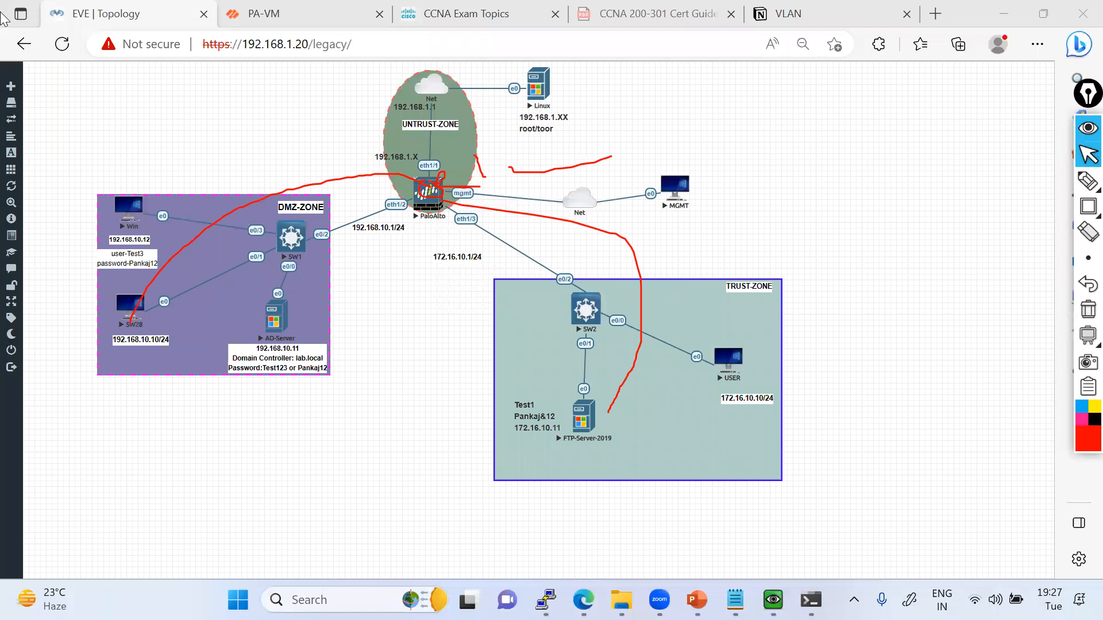
Switch to the PA-VM page and dismiss the connection error over the commit status.
click(275, 15)
click(543, 360)
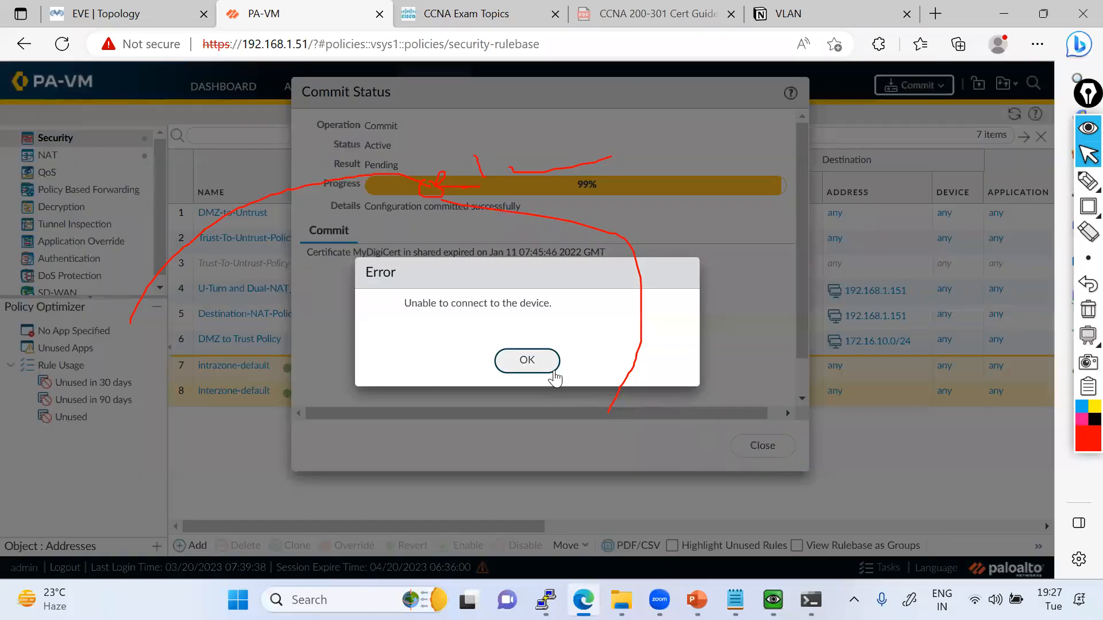
click(550, 367)
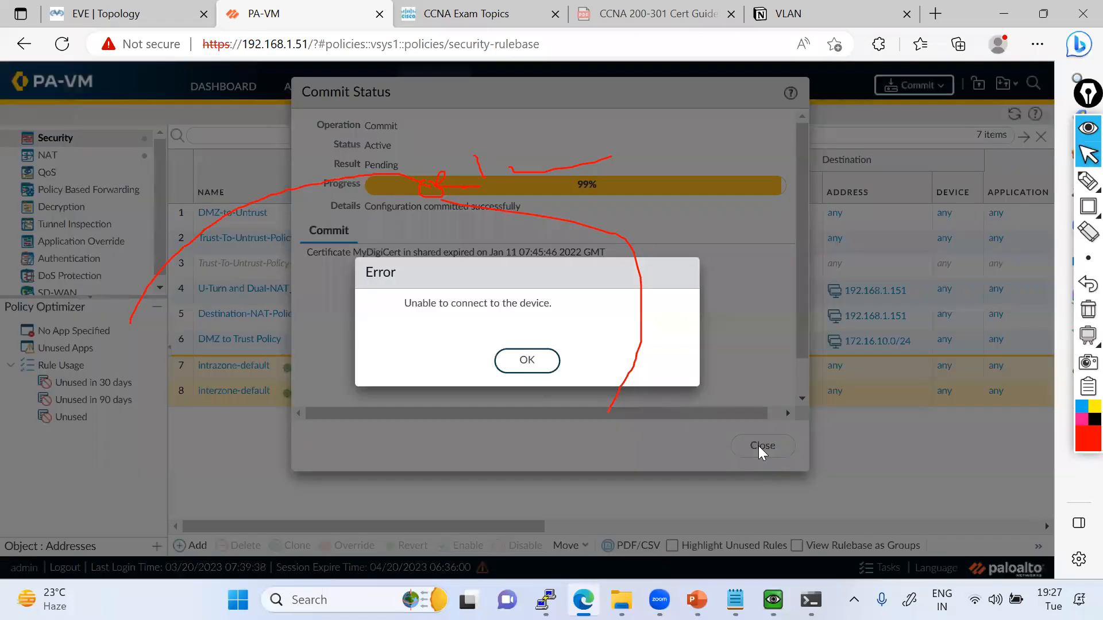
click(524, 361)
click(509, 370)
Reload the firewall page at 192.168.1.51, continue past the certificate warning and clear the red annotations.
click(317, 45)
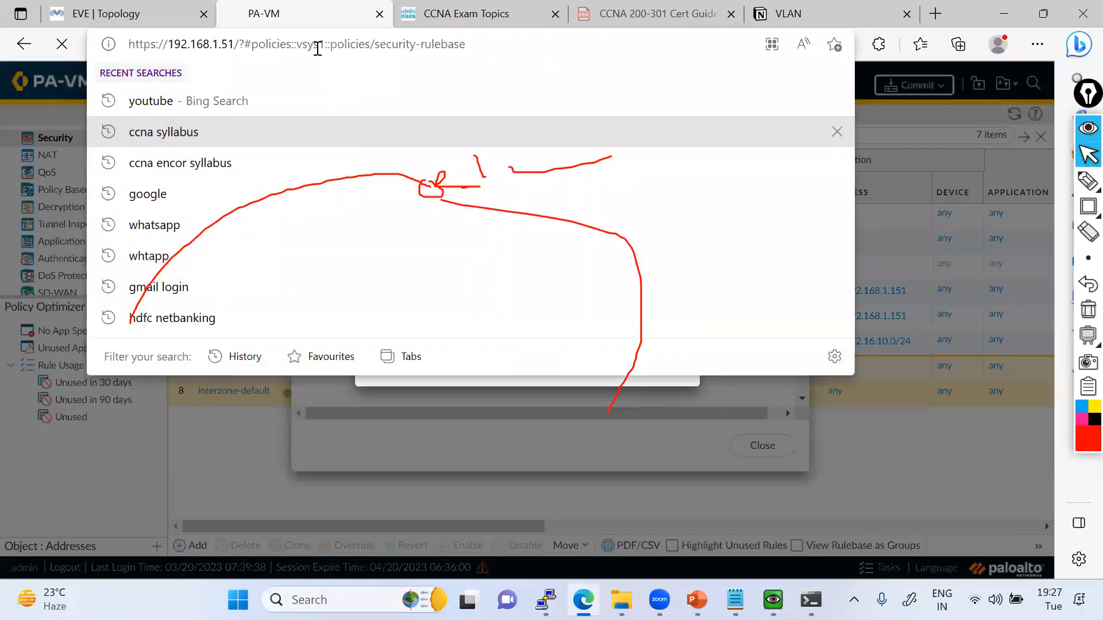
key(Return)
click(351, 348)
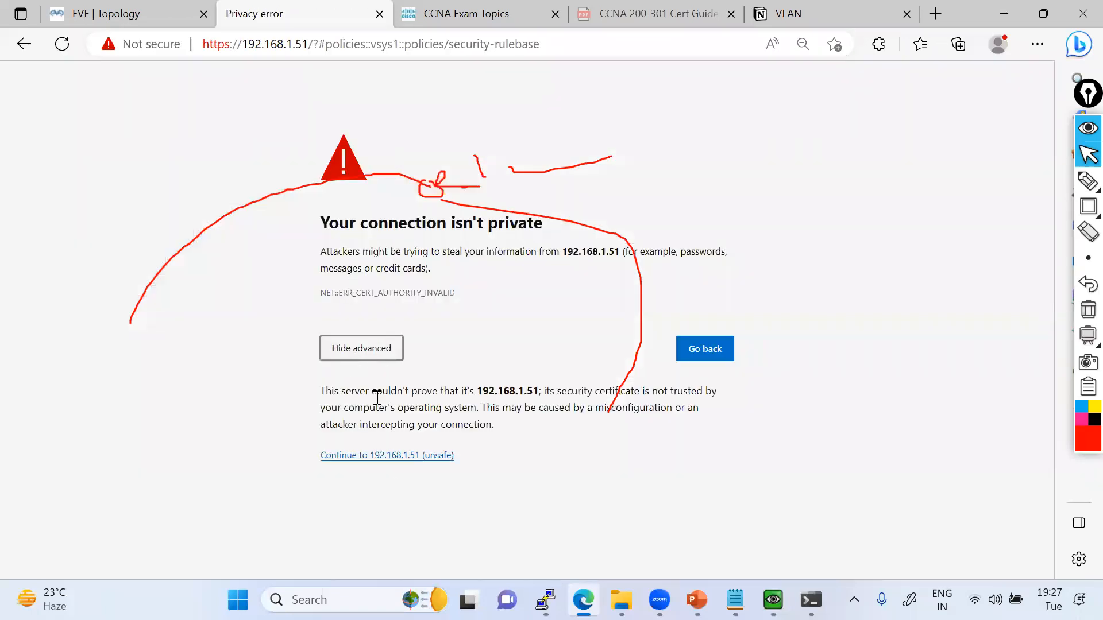
click(390, 457)
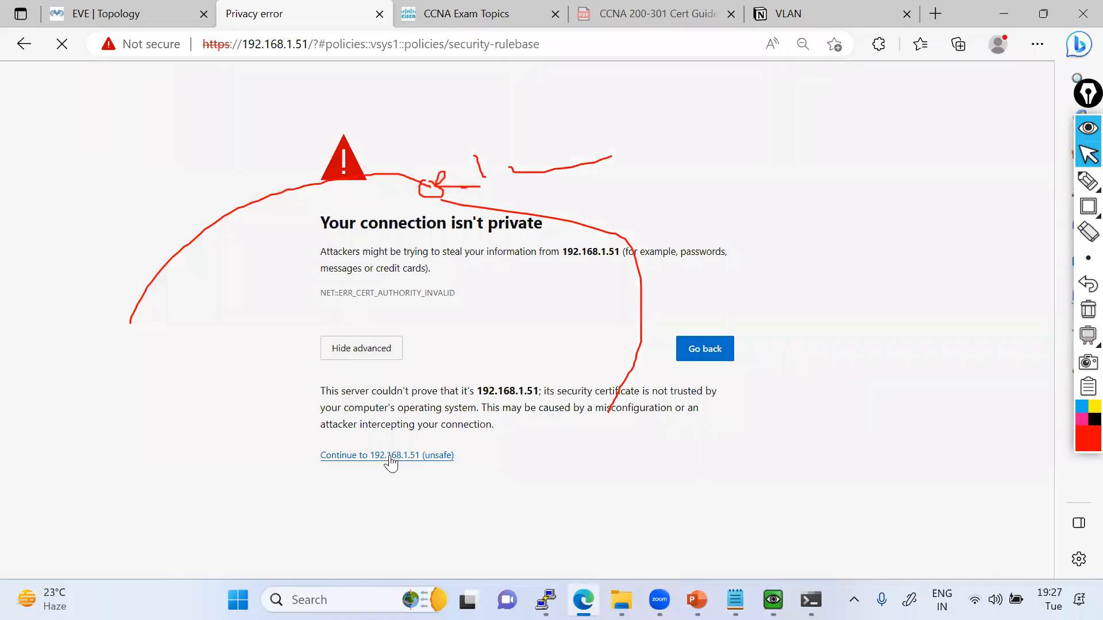
click(1088, 309)
click(1088, 155)
click(395, 458)
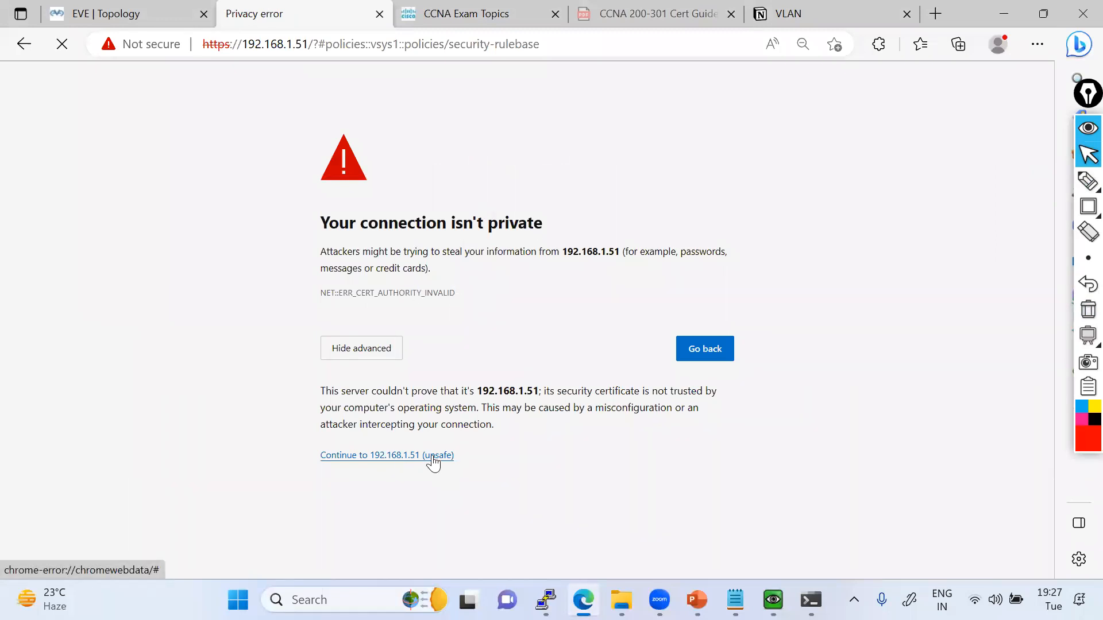
Check the running ping to 1.1.1.1 in Command Prompt and glance at the open QEMU consoles.
click(811, 600)
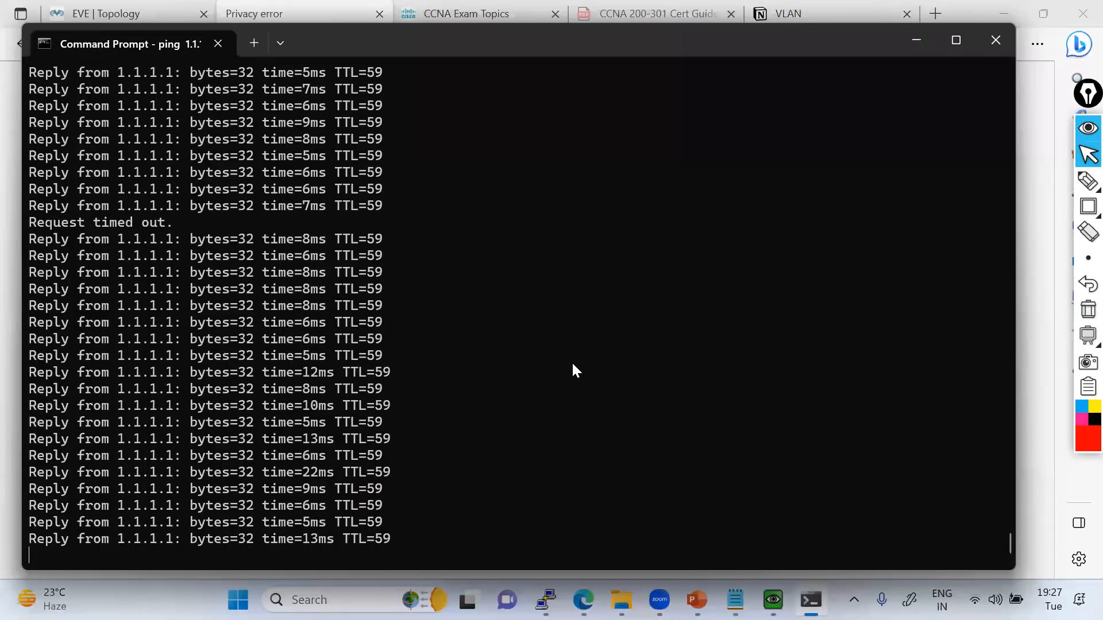
click(917, 33)
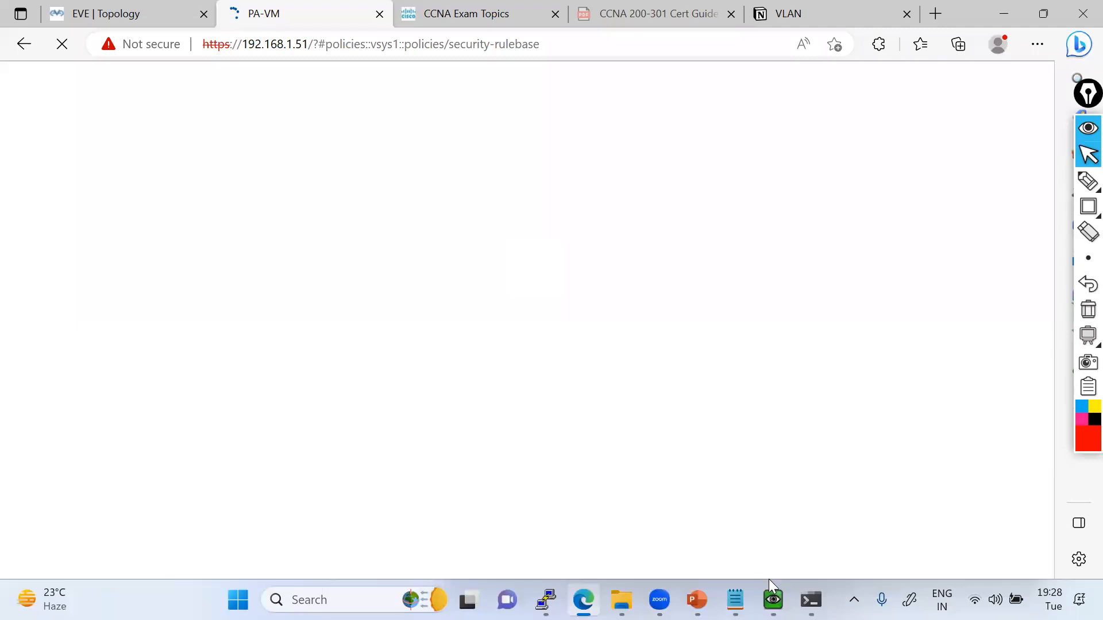
mouse_move(773, 600)
click(745, 517)
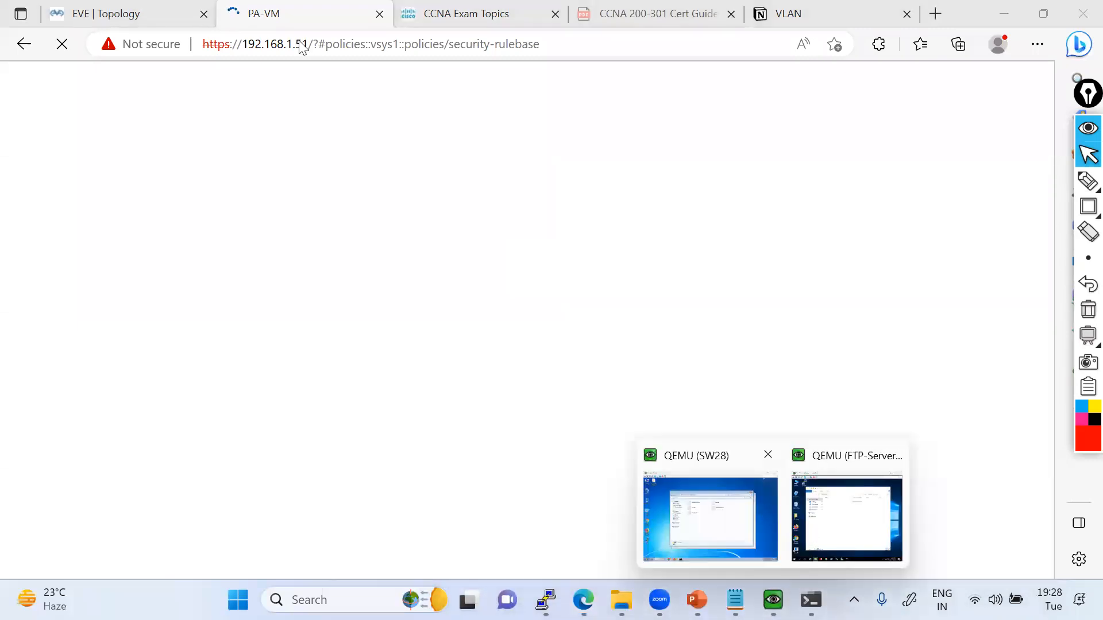
Return to the EVE topology and stop the AD-Server and MGMT nodes.
click(141, 24)
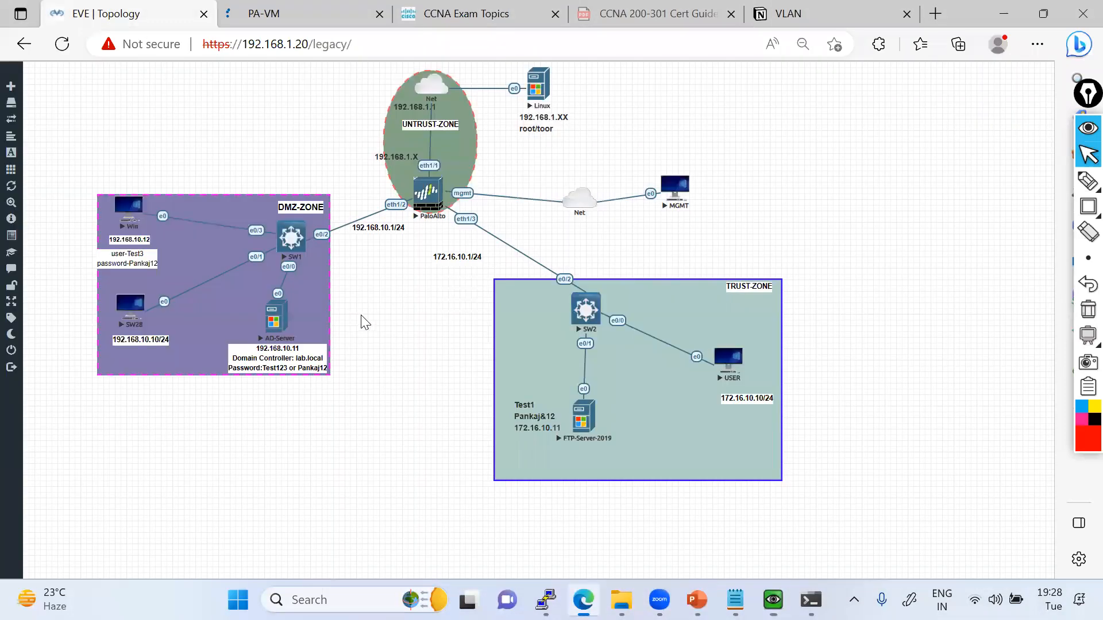
right_click(280, 322)
click(308, 344)
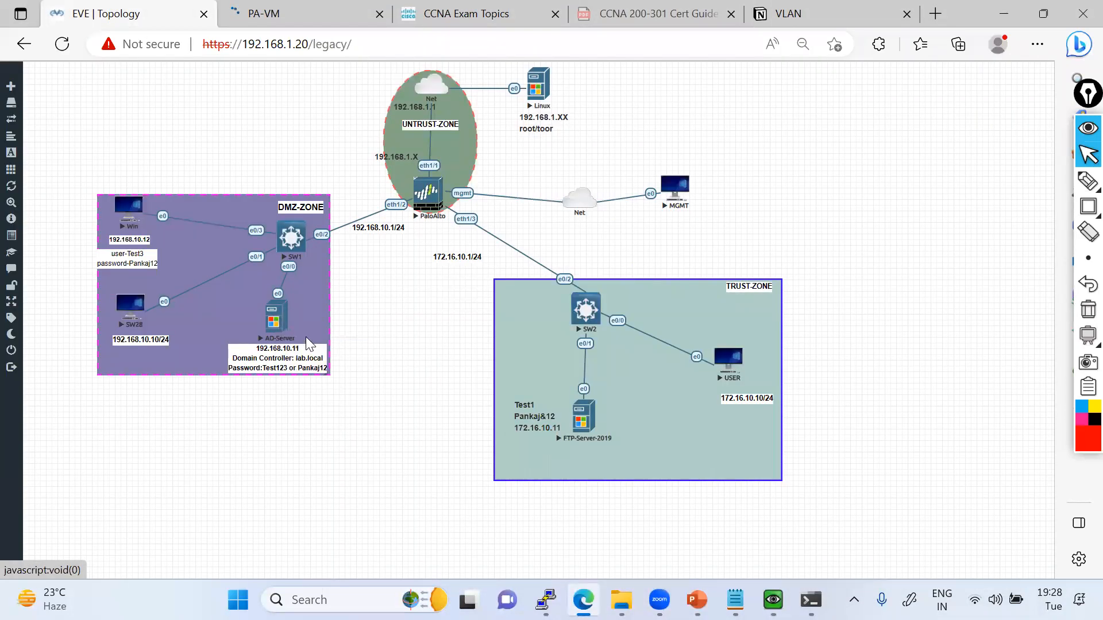
right_click(678, 187)
click(700, 207)
Try to stop the Linux node beside the untrust zone, and stop the Win node in the DMZ zone.
right_click(534, 98)
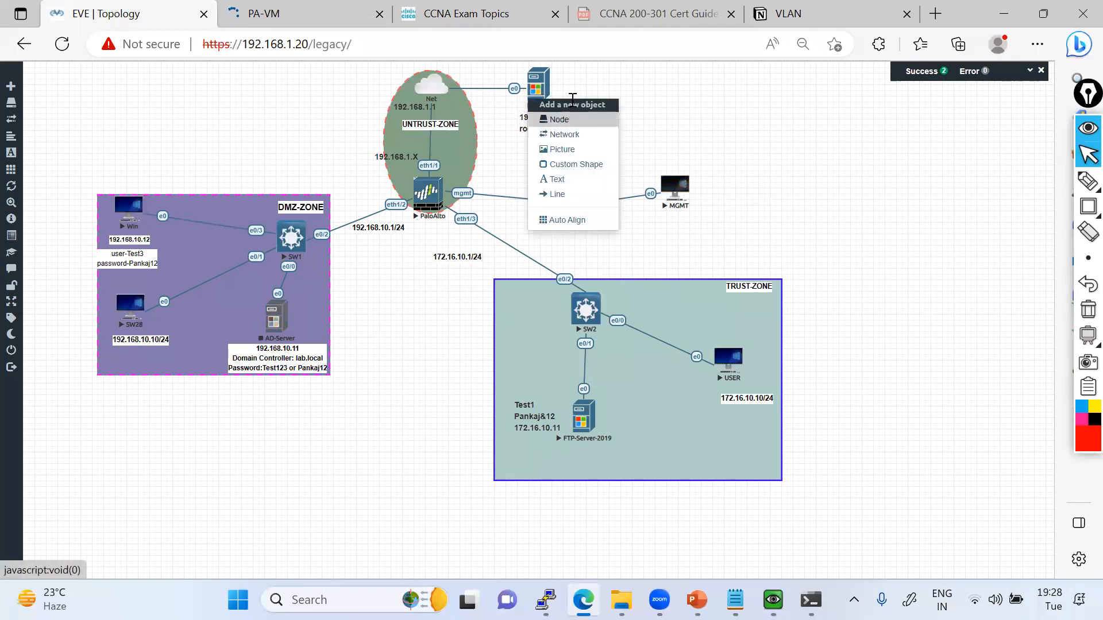
click(547, 118)
right_click(546, 91)
mouse_move(563, 113)
click(664, 126)
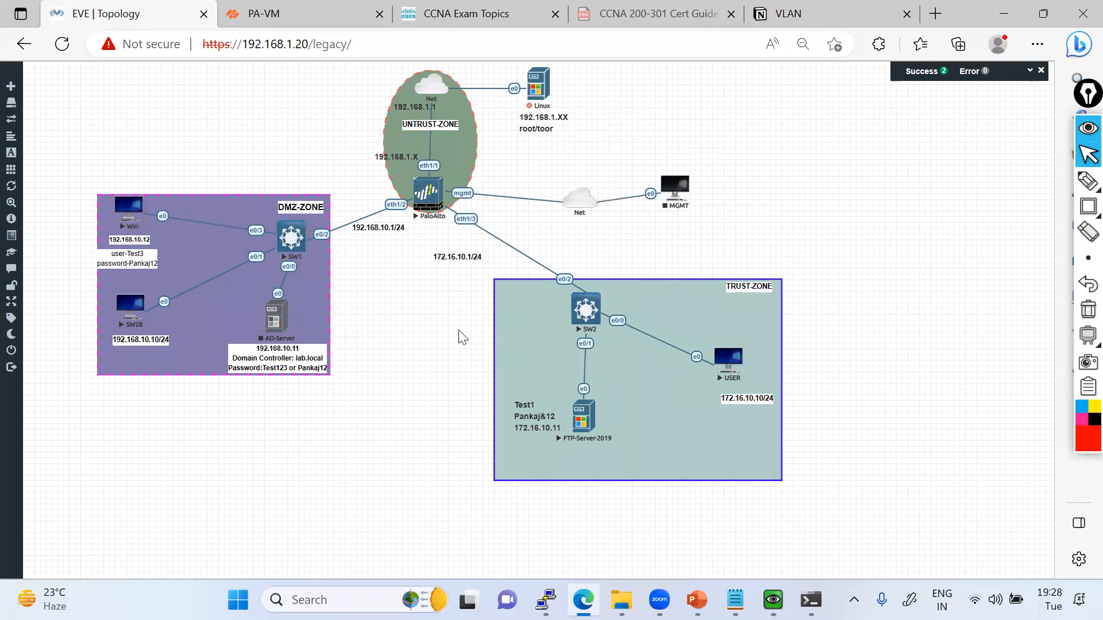
right_click(127, 209)
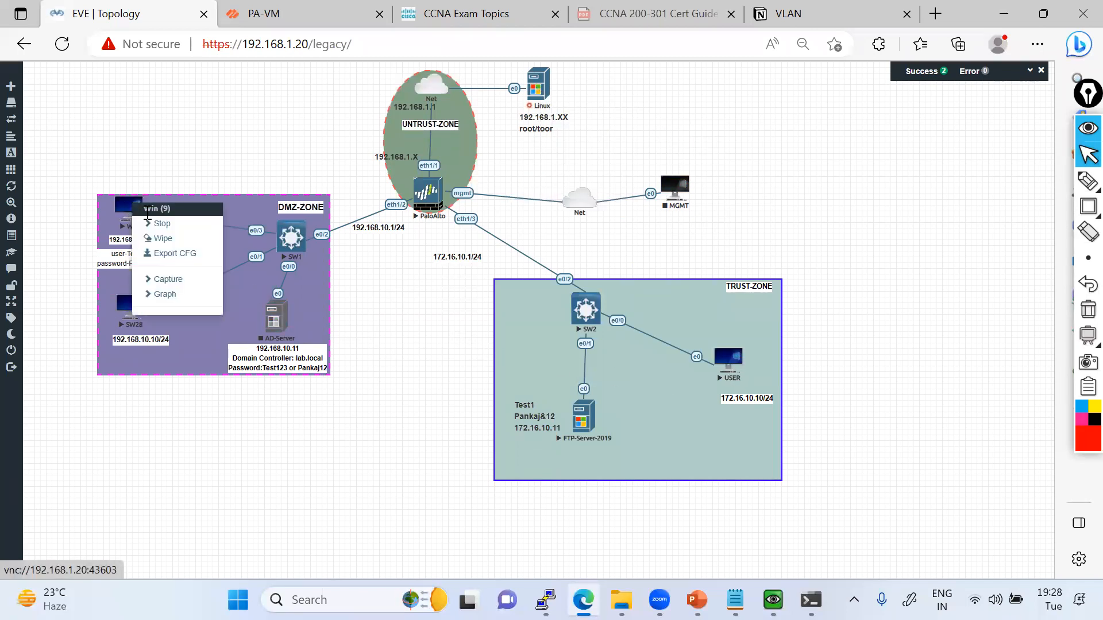
click(163, 235)
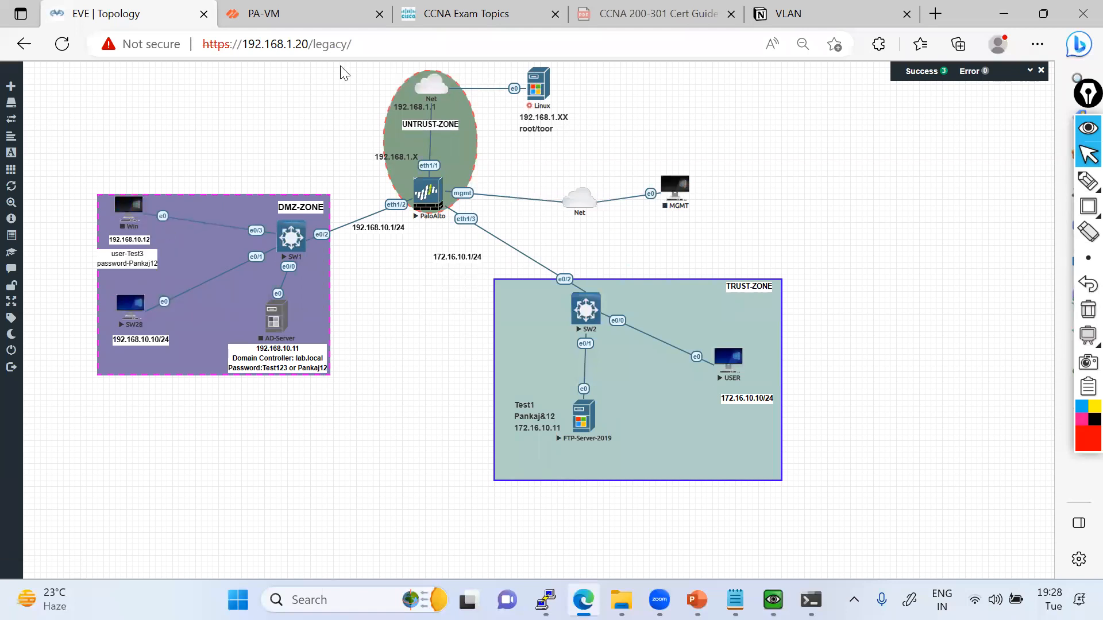
Return to the PA-VM page, postpone the telemetry data collection choice and open the firewall's network interfaces.
click(270, 14)
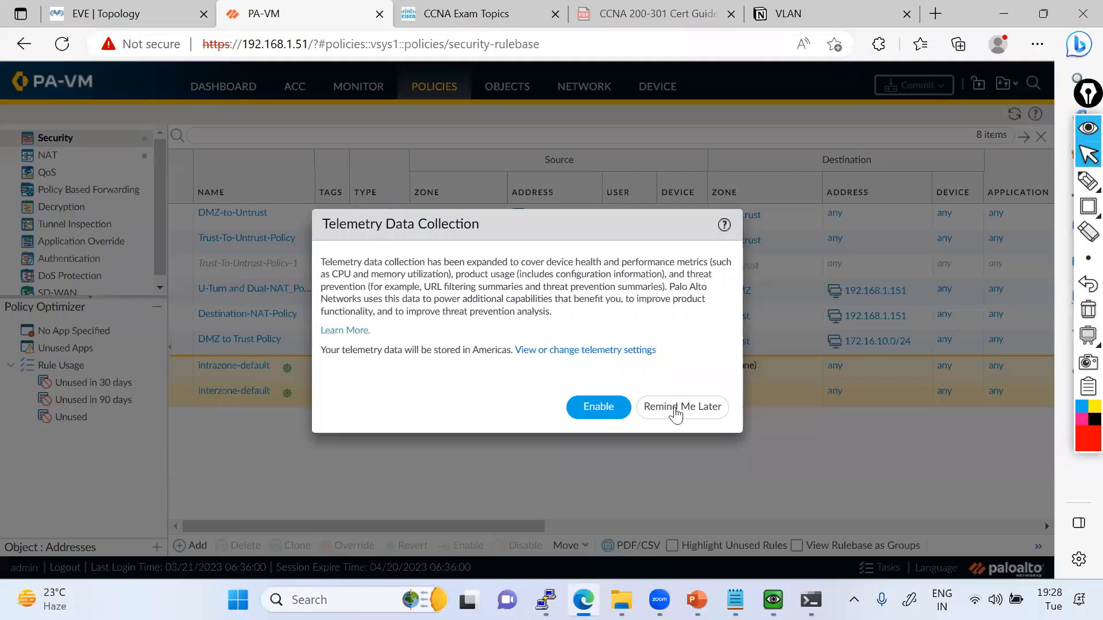
click(682, 406)
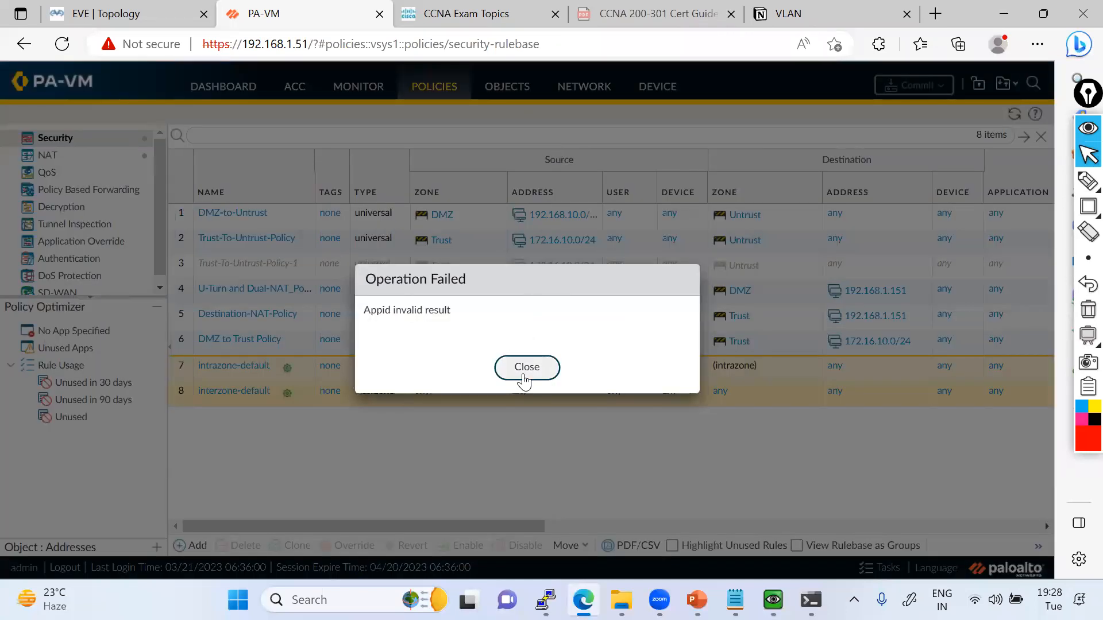
click(524, 372)
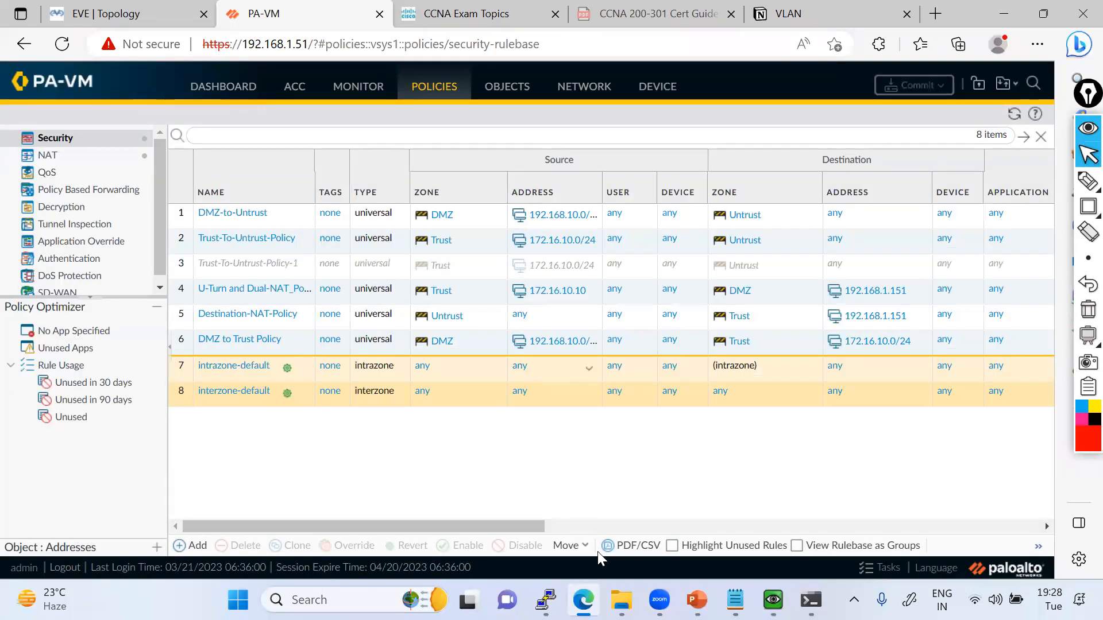
click(584, 87)
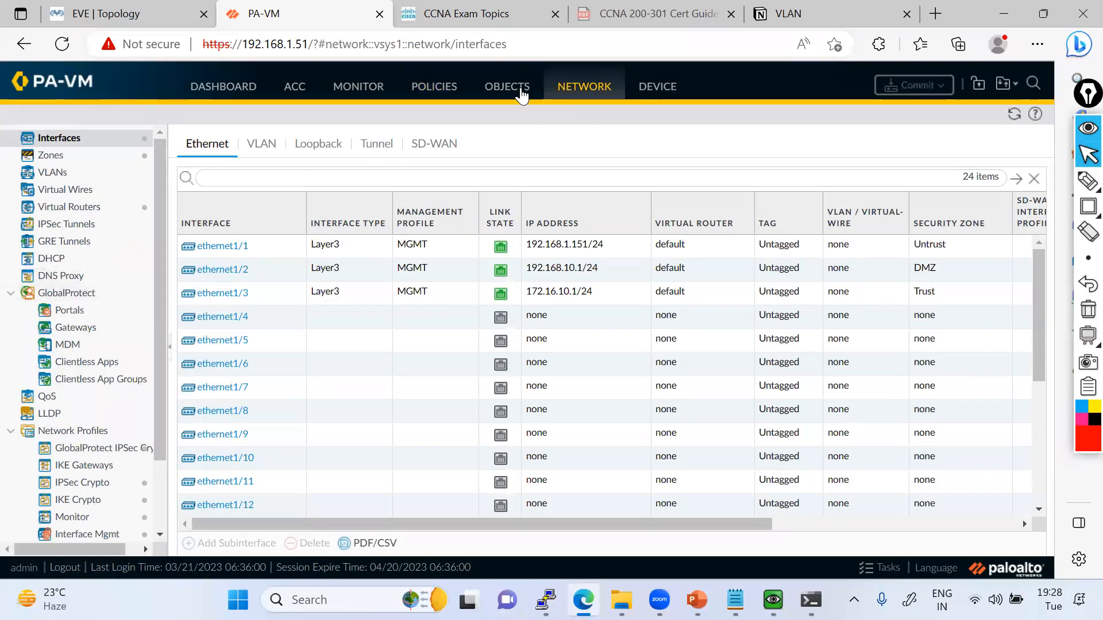
Start a new Data Filtering security profile with both its name and description set to Data-Filtering-Profile.
scroll(149, 460, down, 5)
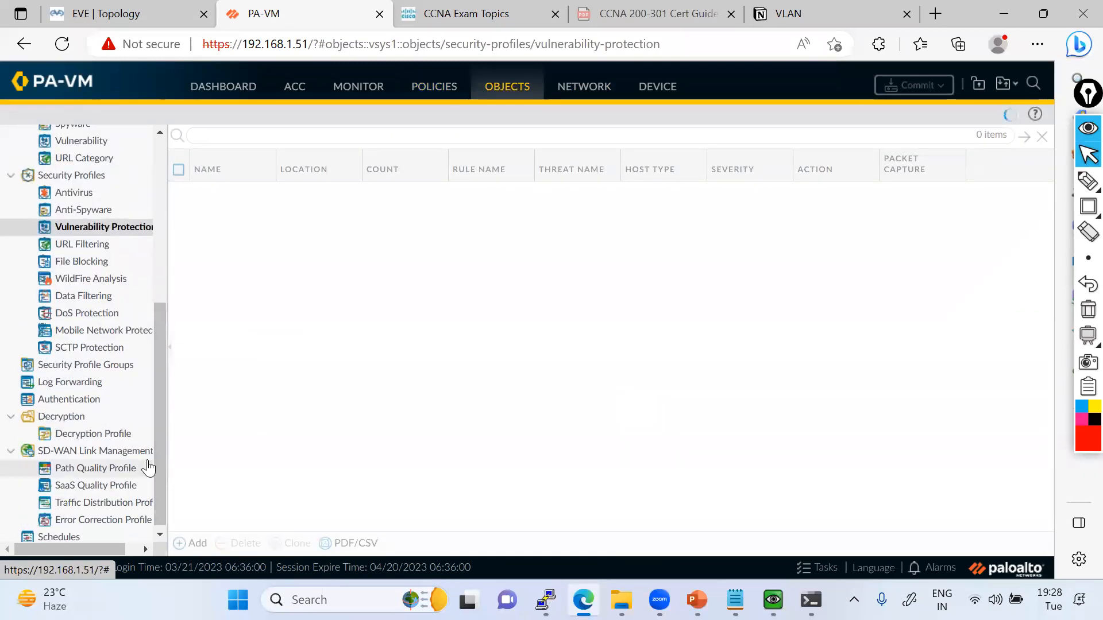
scroll(123, 414, down, 1)
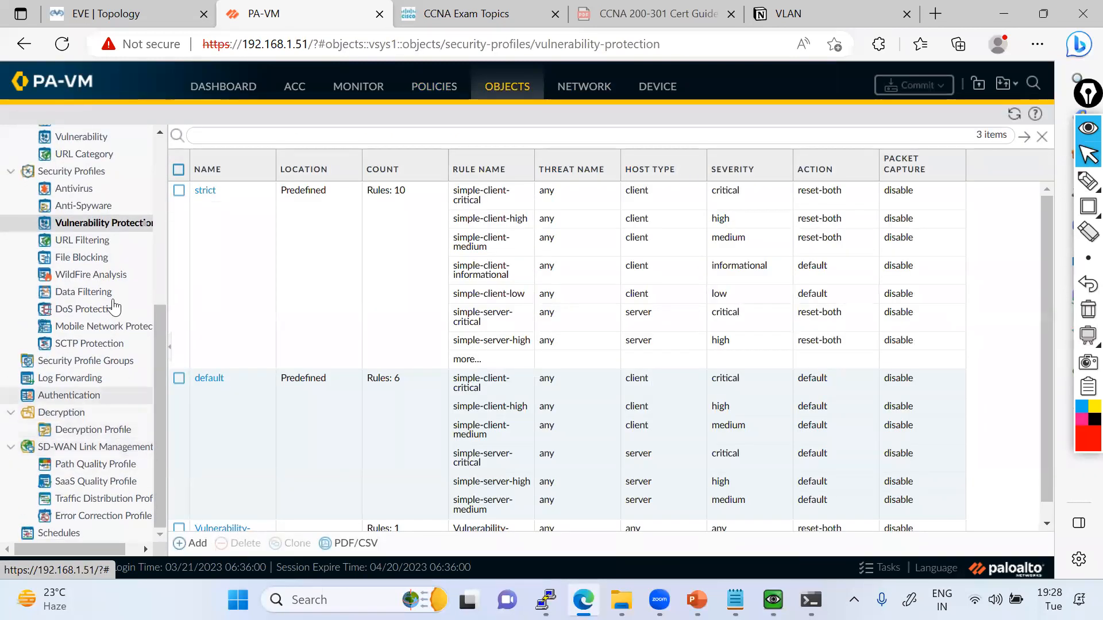
click(95, 295)
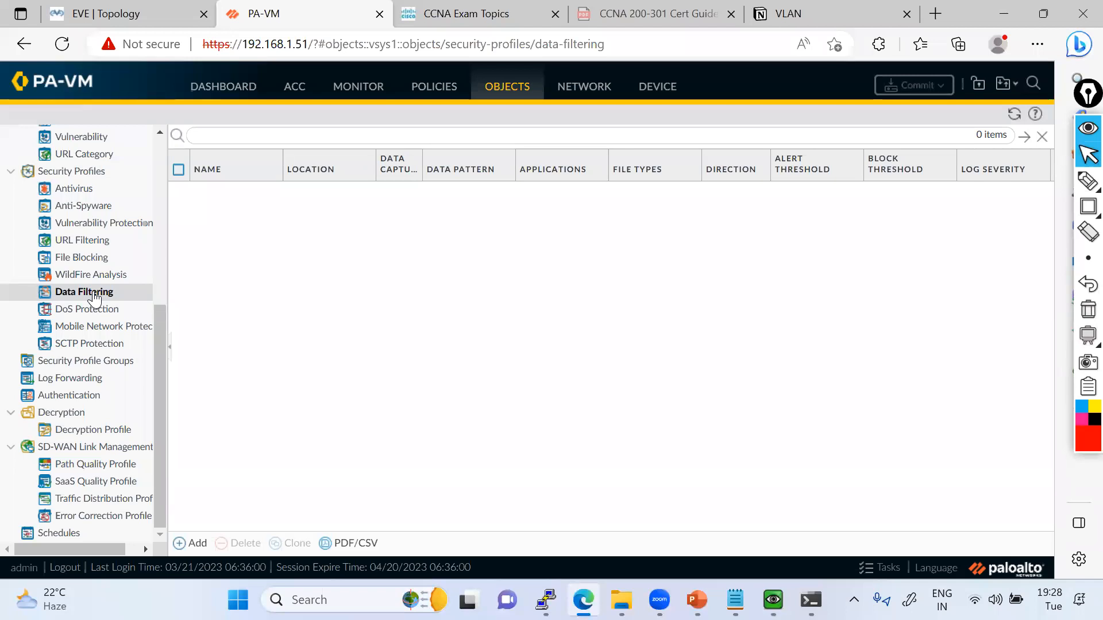
click(194, 544)
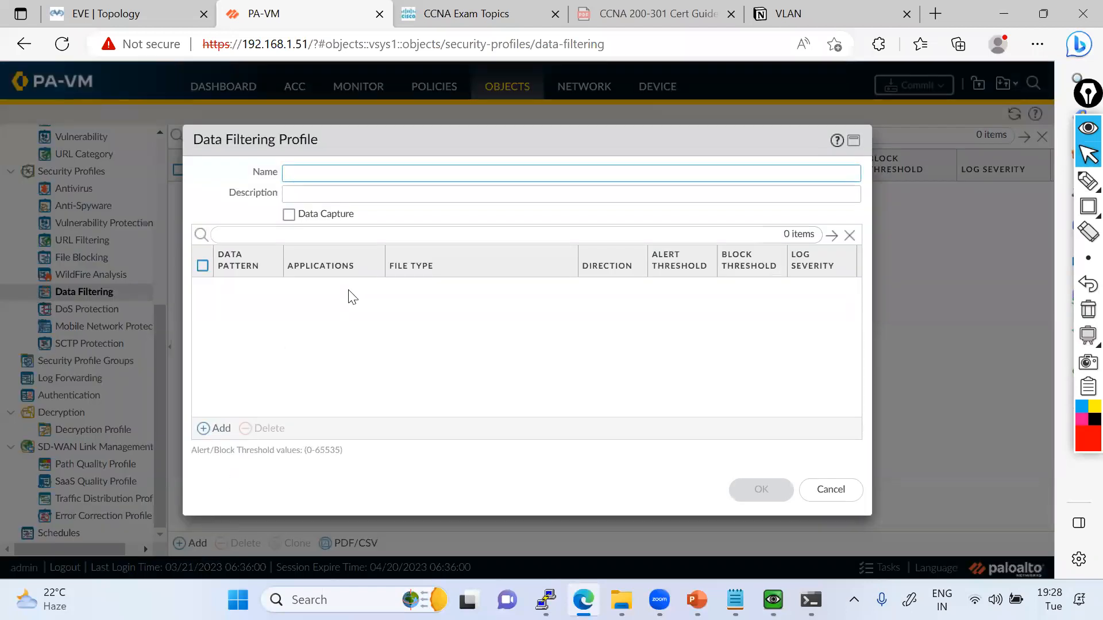
text(Data-Fil)
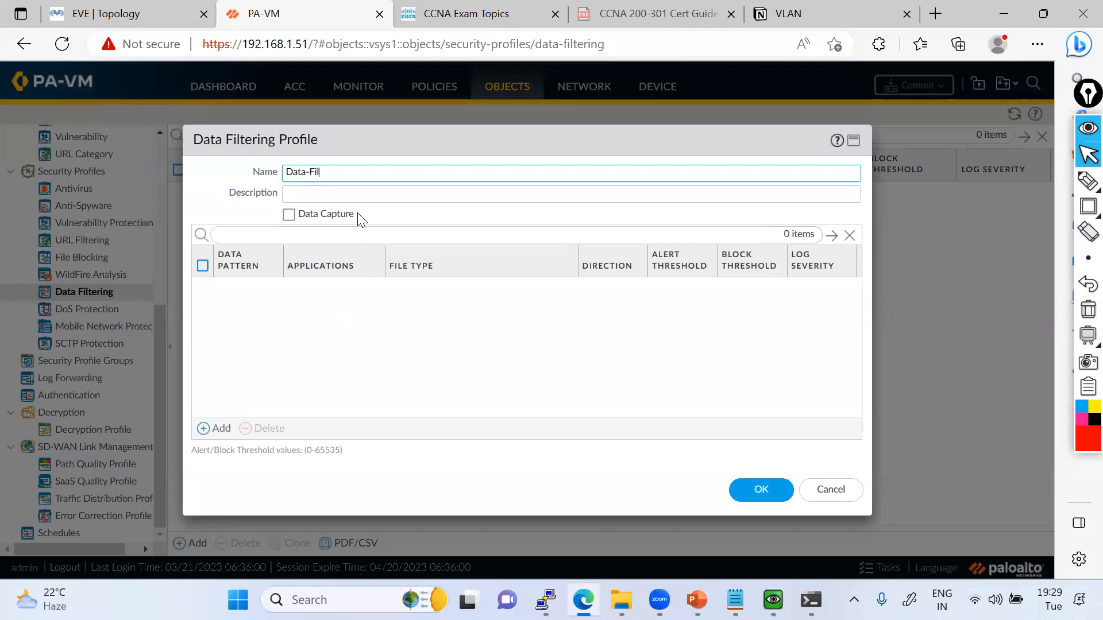
text(tering)
key(ctrl+a)
key(ctrl+c)
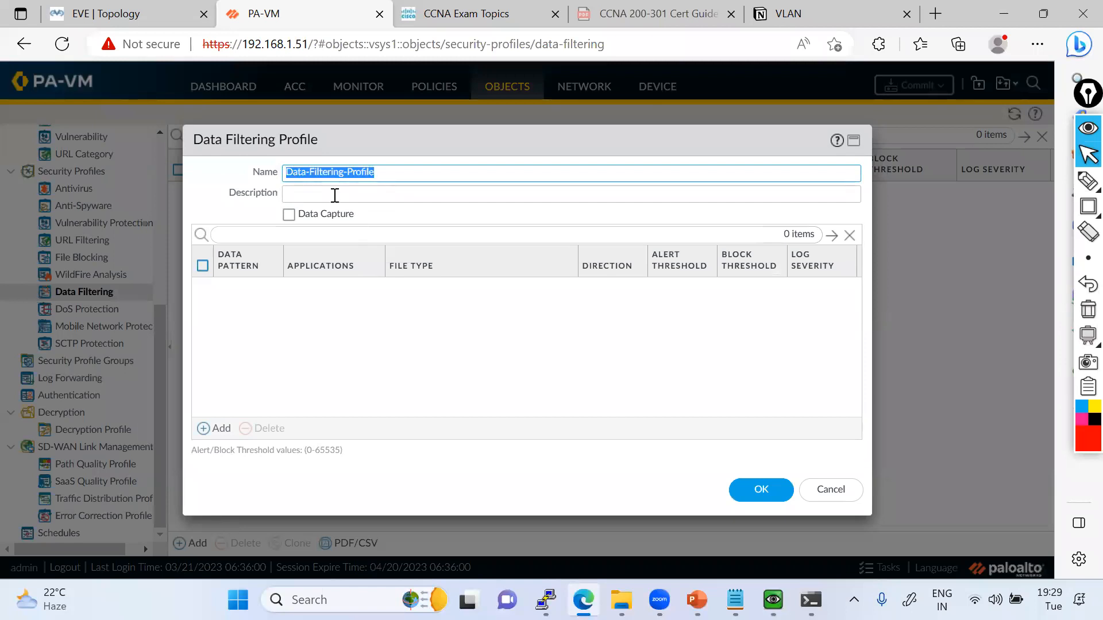
click(319, 189)
key(ctrl+v)
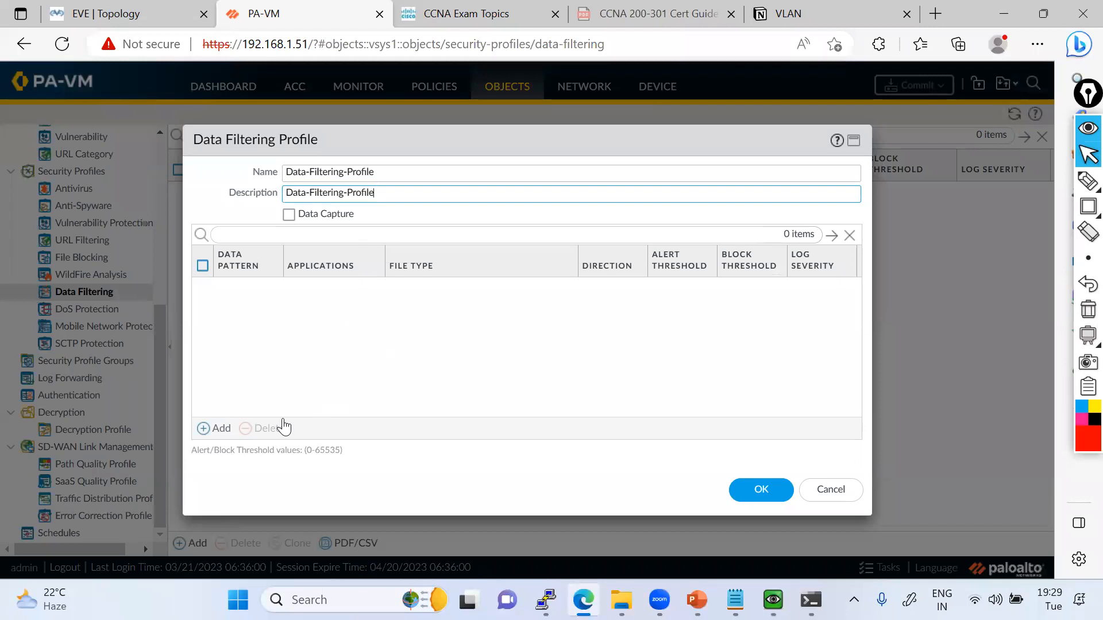
click(219, 429)
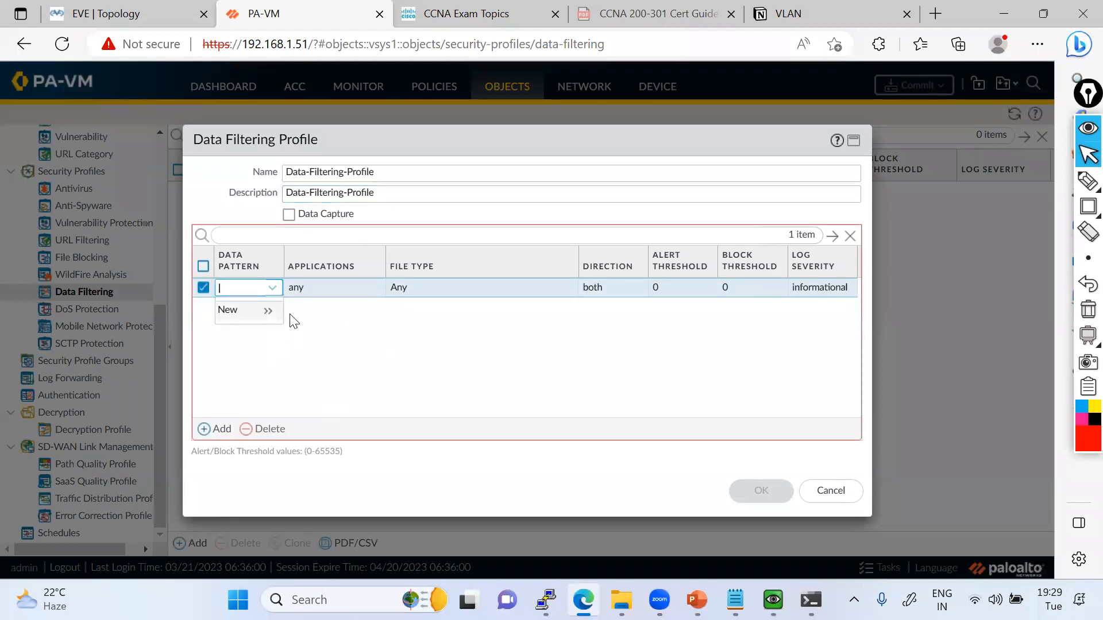
click(217, 330)
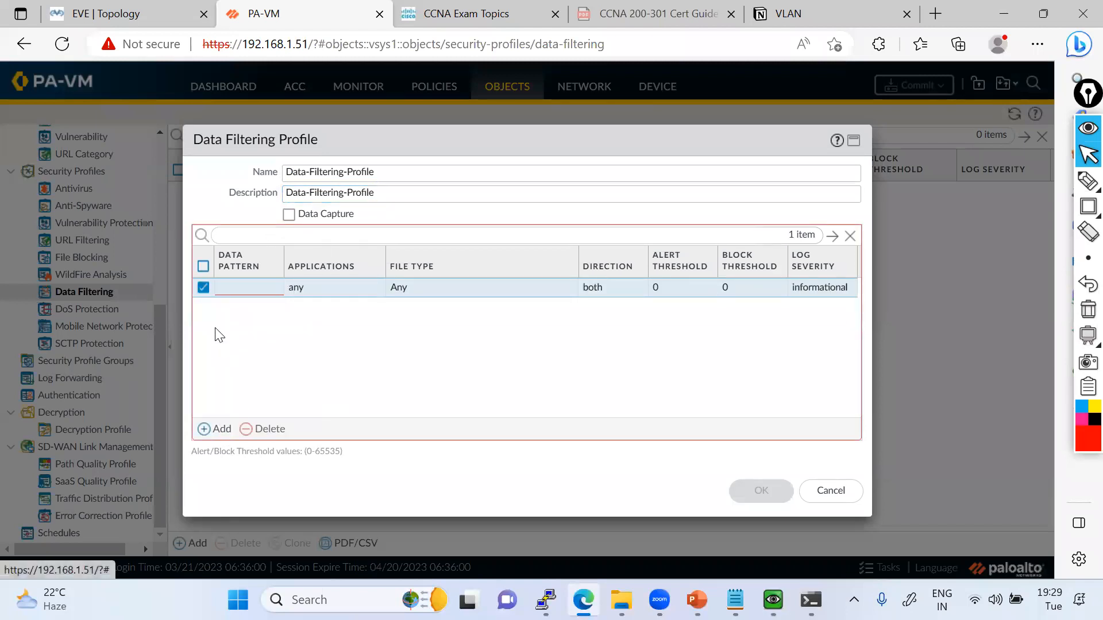
click(264, 428)
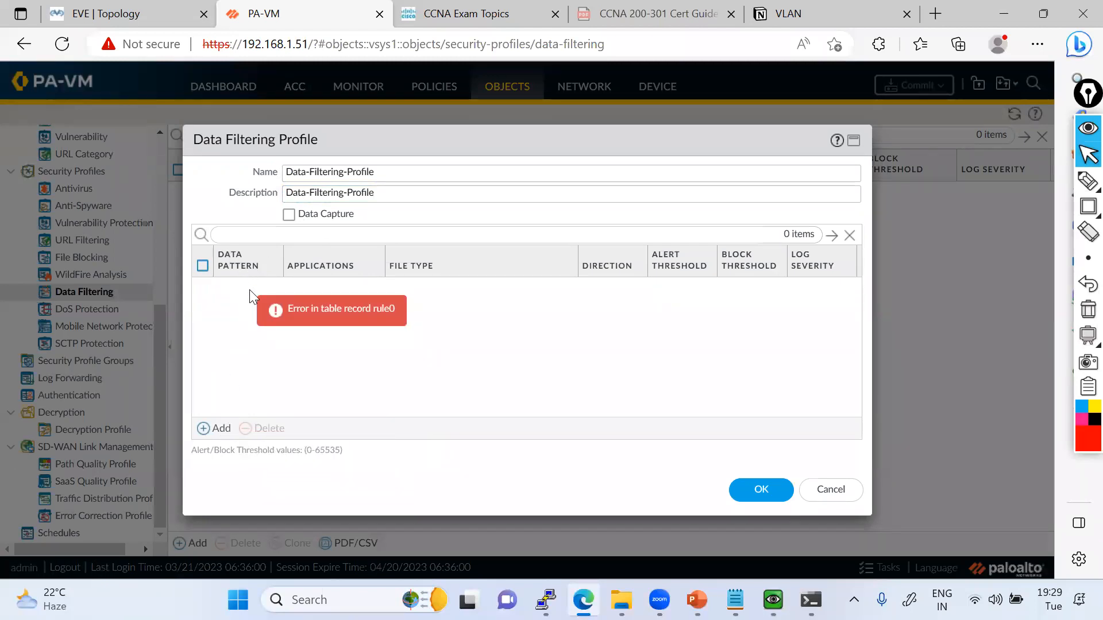
Save the data filtering profile without any pattern rules and reopen it briefly to review its settings.
click(757, 492)
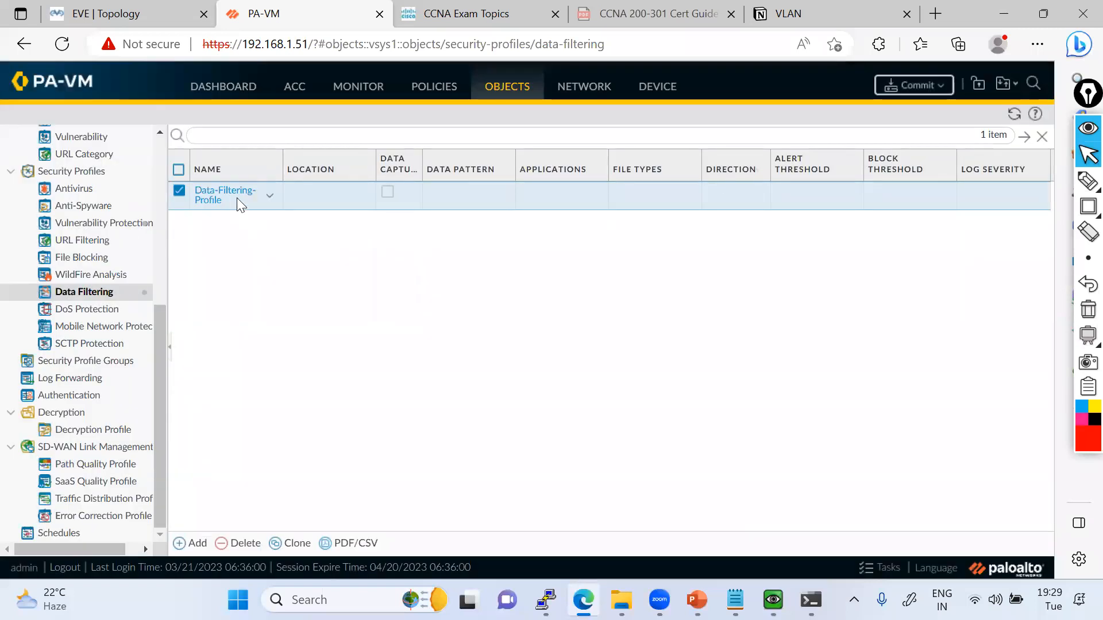
click(218, 197)
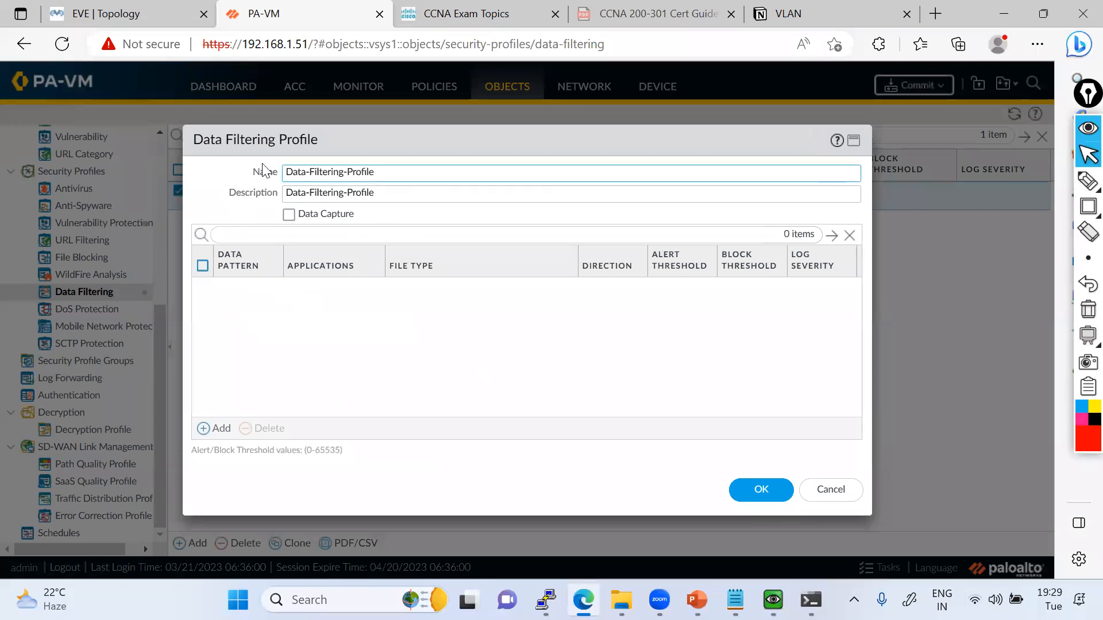
click(762, 490)
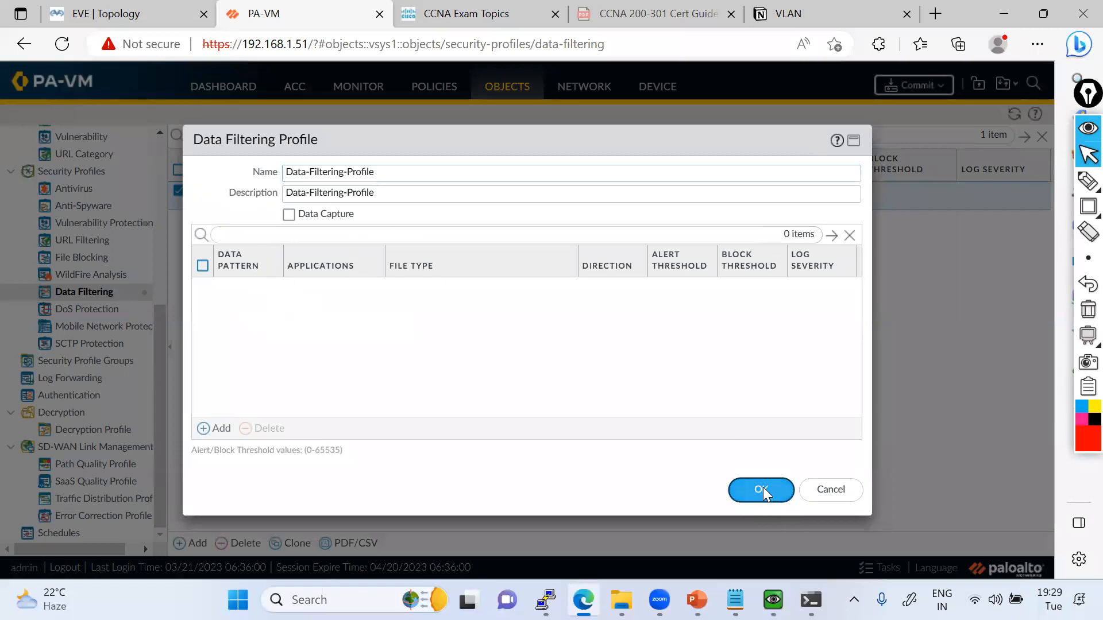
Start a new custom data pattern named File Properties, keeping File Properties as its pattern type.
scroll(168, 275, up, 3)
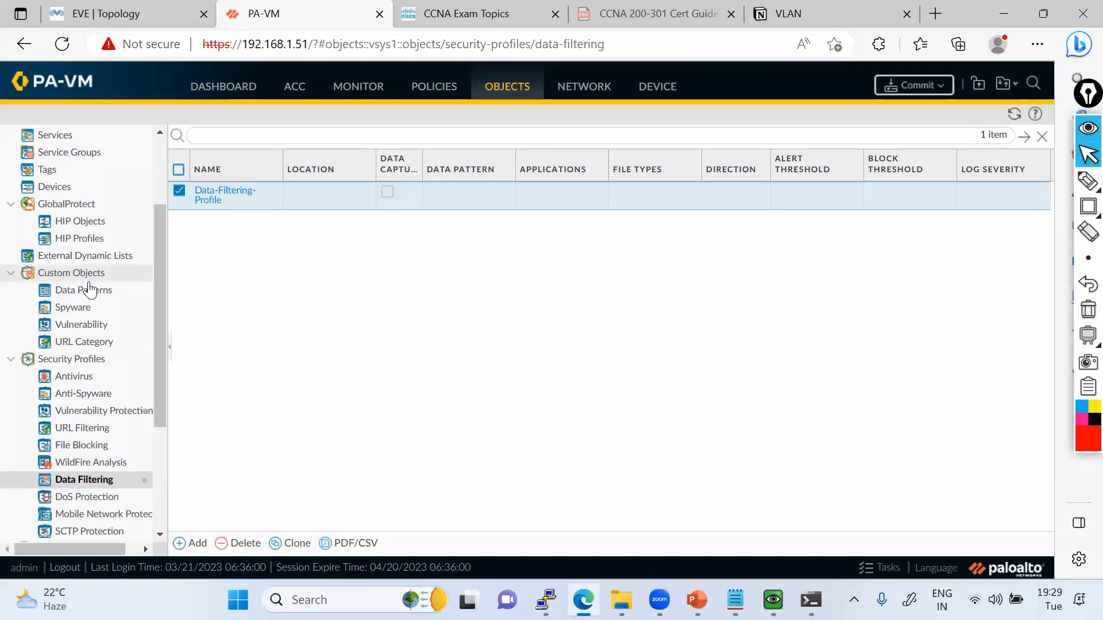
click(109, 296)
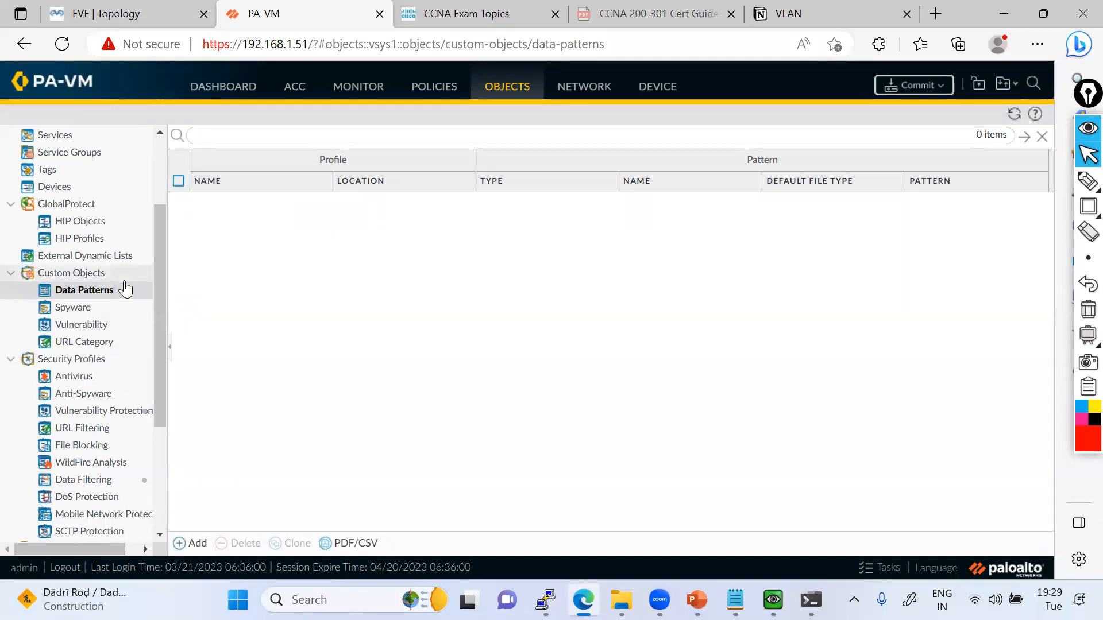
click(198, 543)
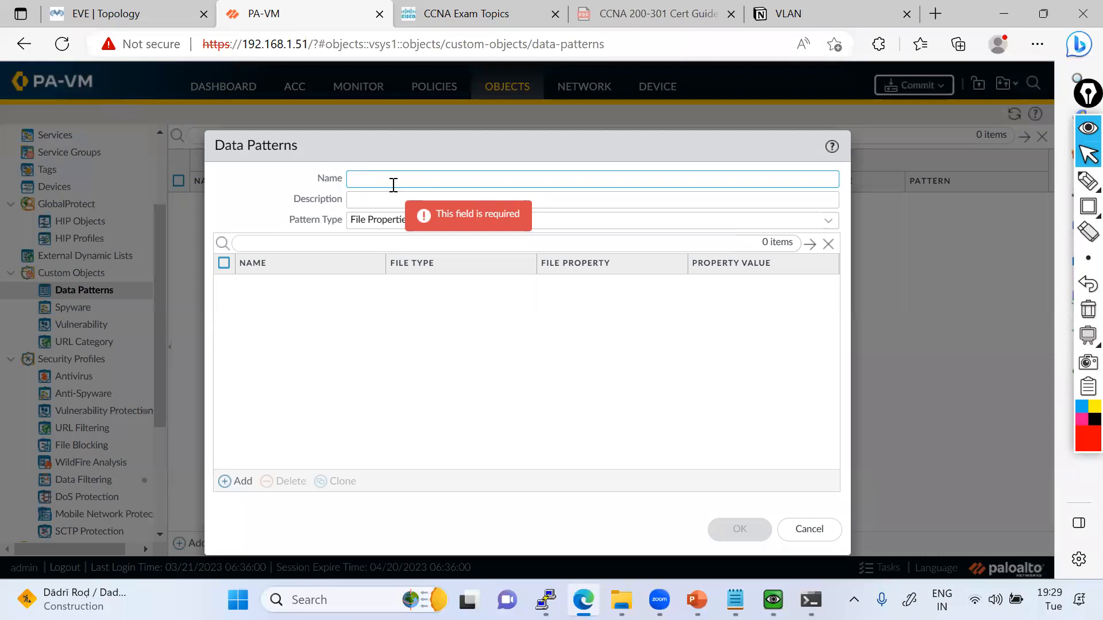
click(828, 223)
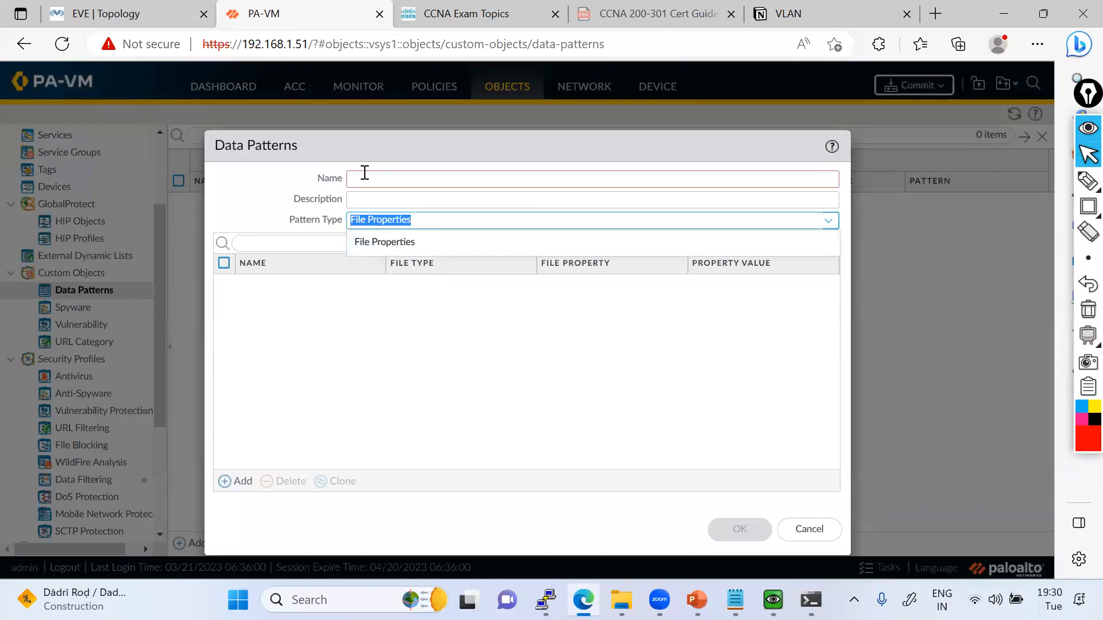
click(364, 173)
key(ctrl+v)
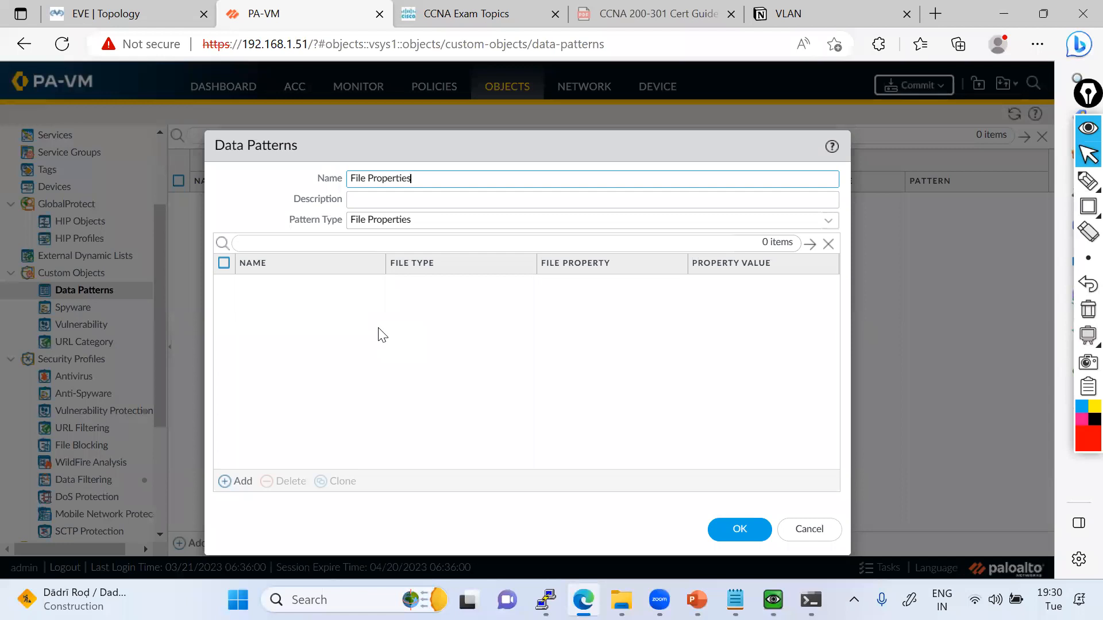
Add an entry named File Properties to the data pattern and open its file type choices.
click(240, 482)
key(ctrl+v)
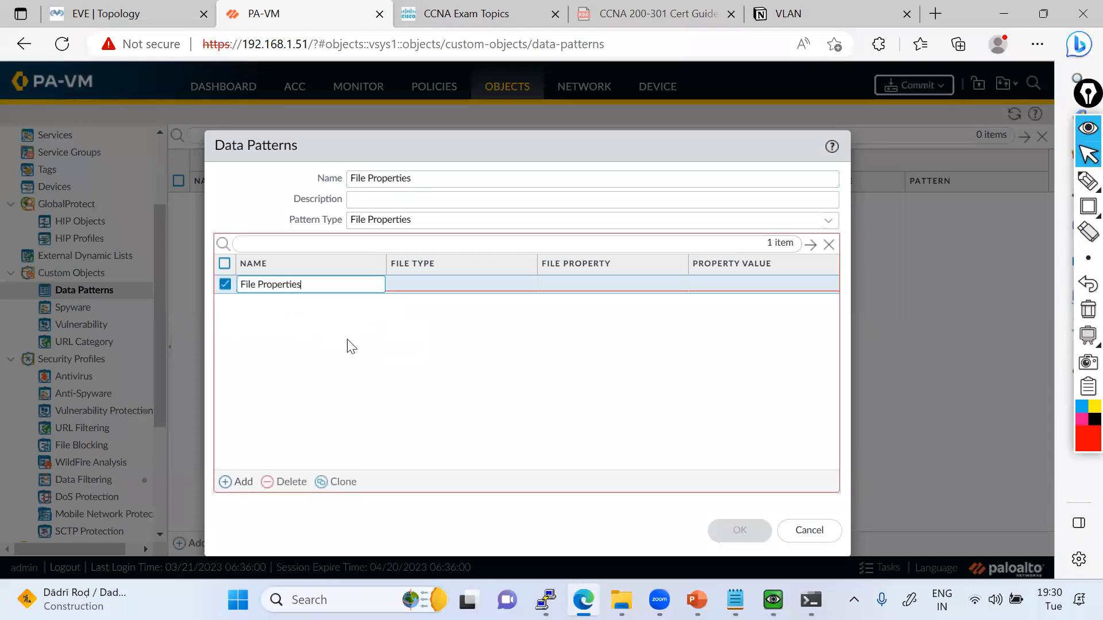
click(441, 287)
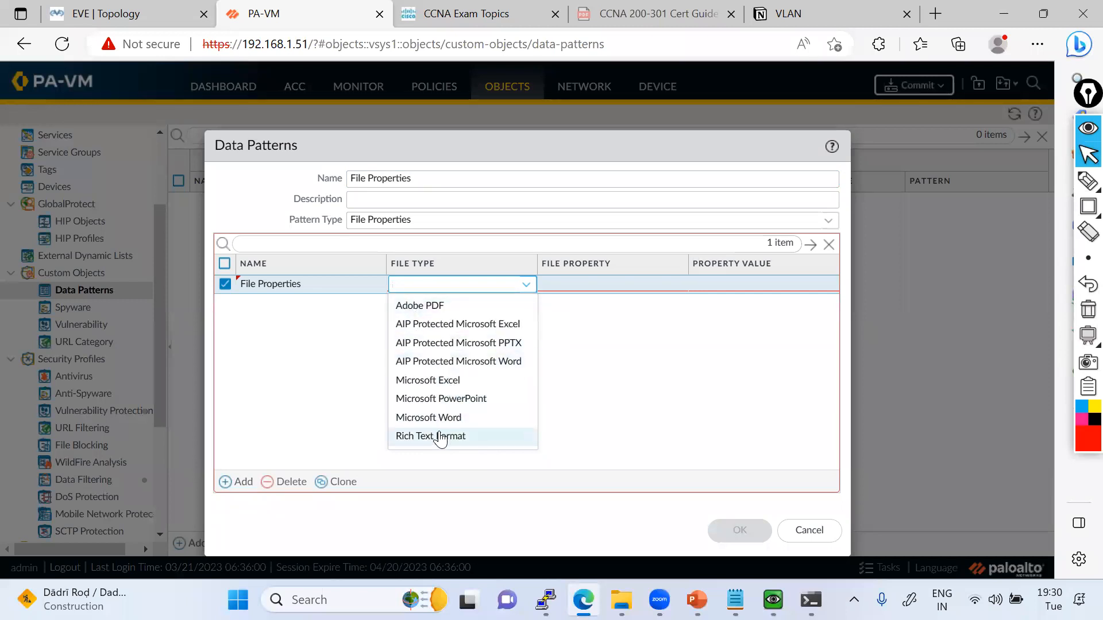
Switch to the SW28 QEMU console and examine the file type of GuiNet.txt in its FTP properties.
mouse_move(774, 599)
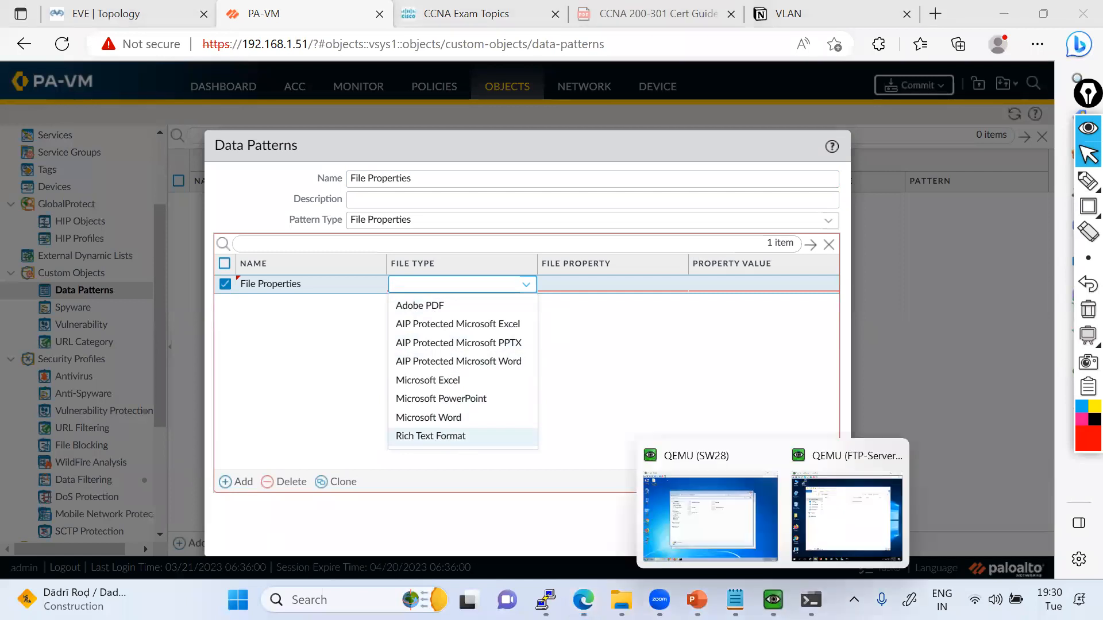
click(715, 533)
right_click(485, 278)
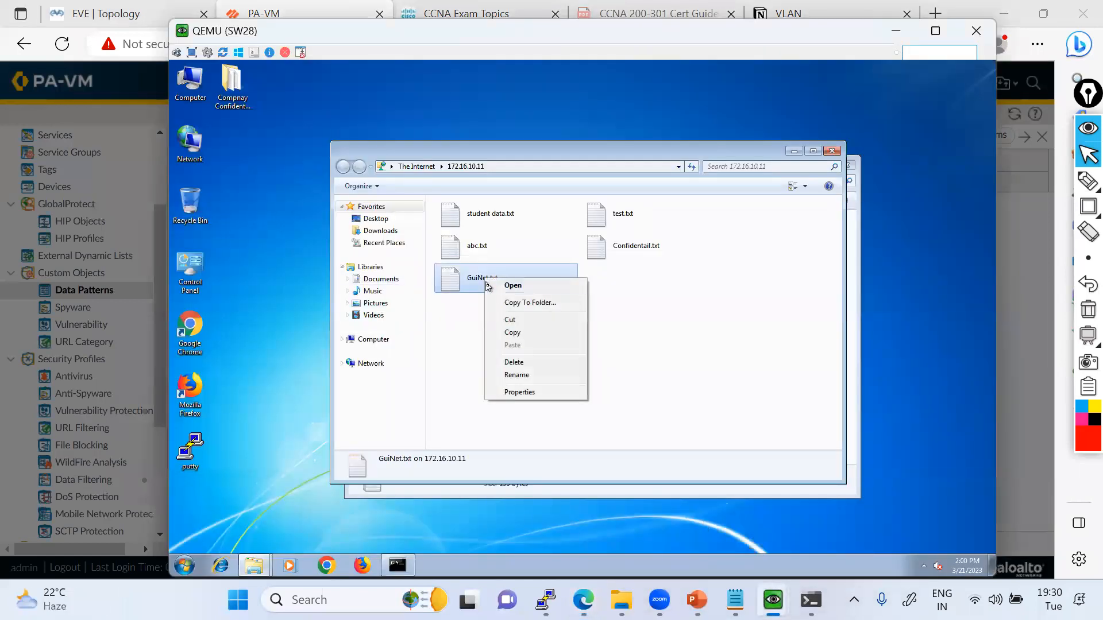
click(519, 392)
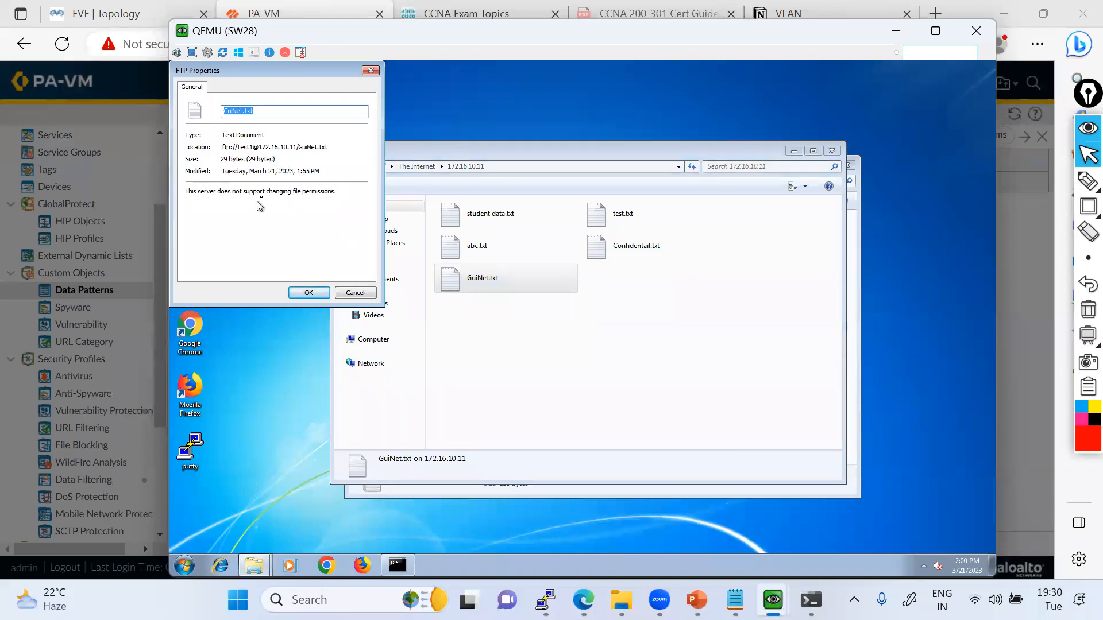
click(355, 292)
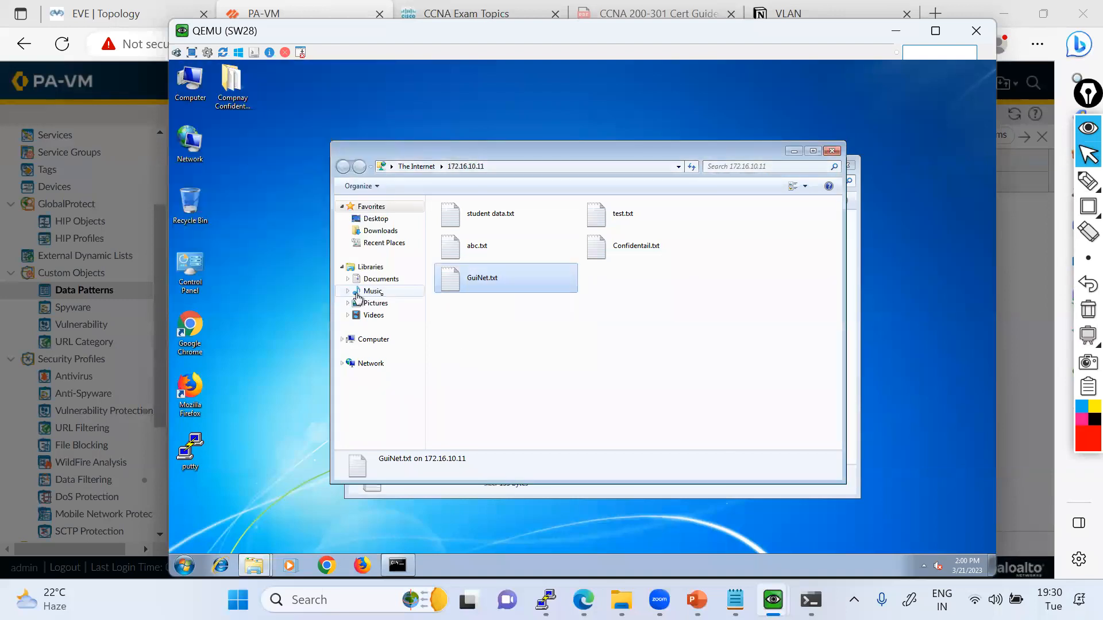
right_click(486, 280)
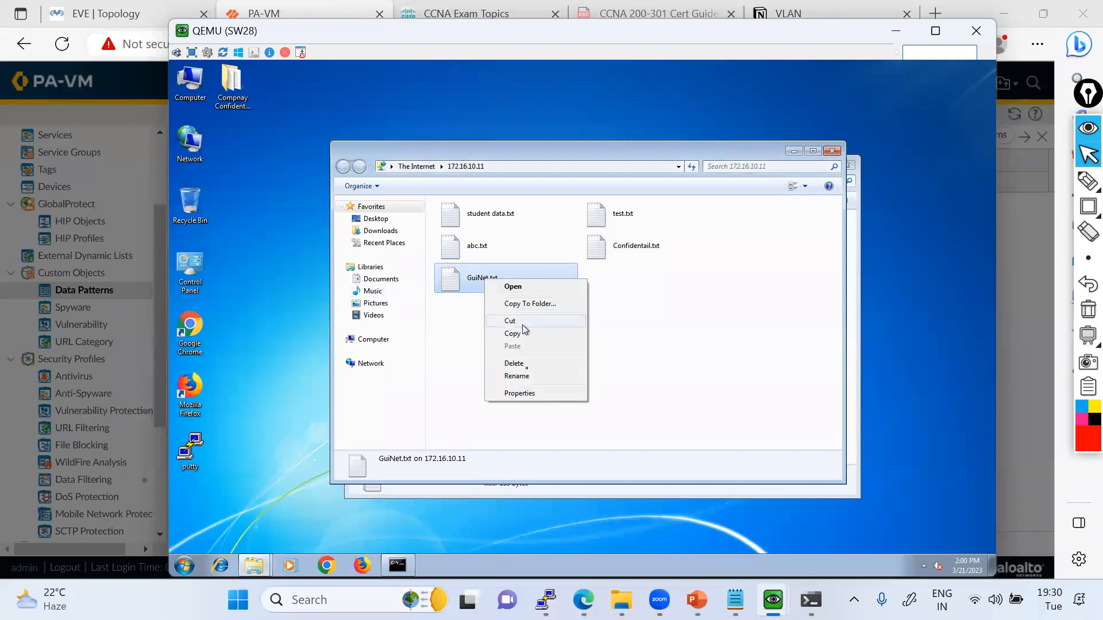
click(520, 391)
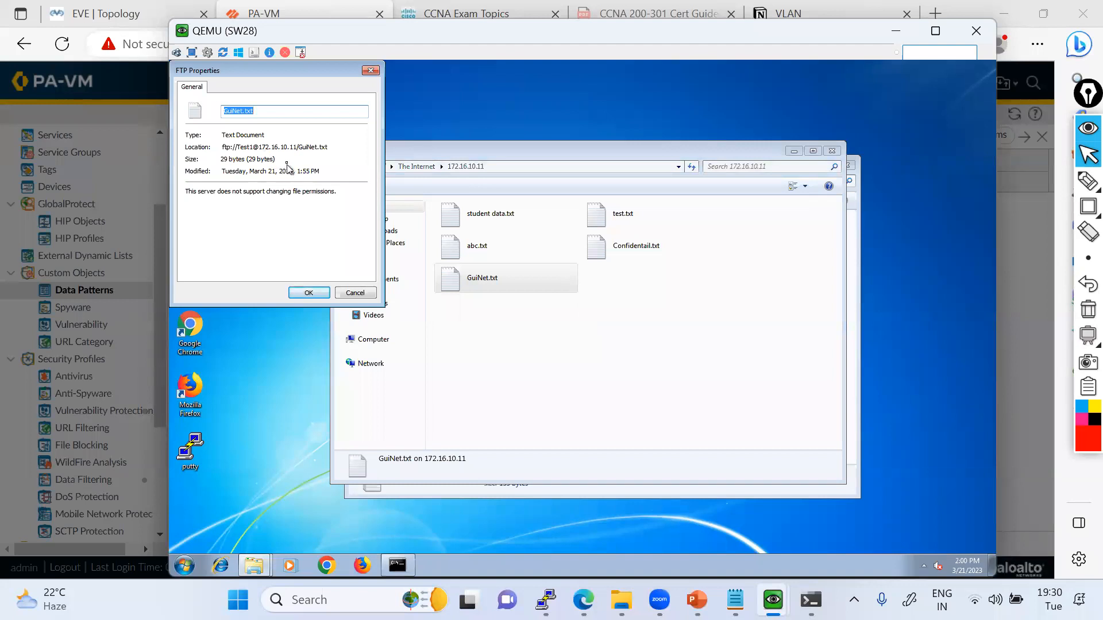
drag(225, 135, 265, 135)
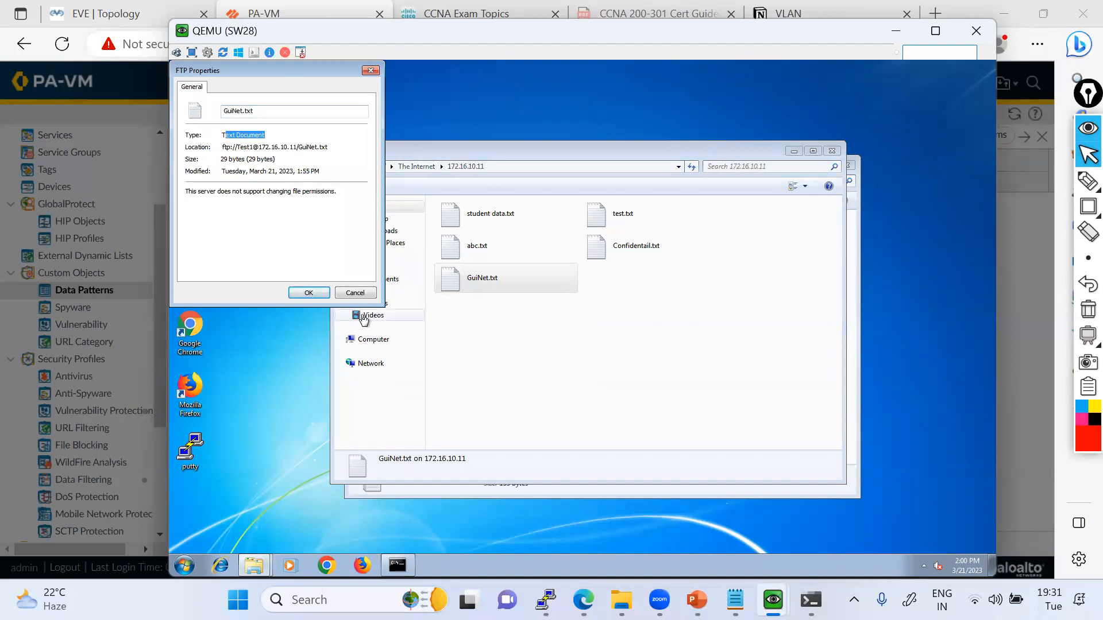
click(321, 296)
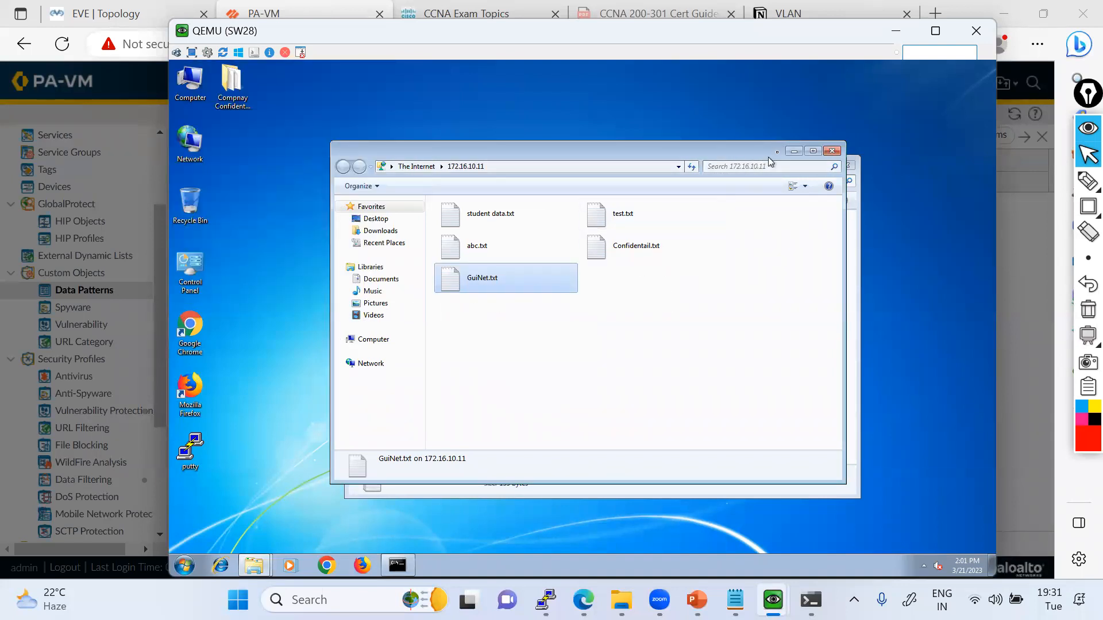
Minimize the FTP folder window and examine the file type, details, previous versions and security properties of the test file in Compnay Confidentail Data.
click(794, 150)
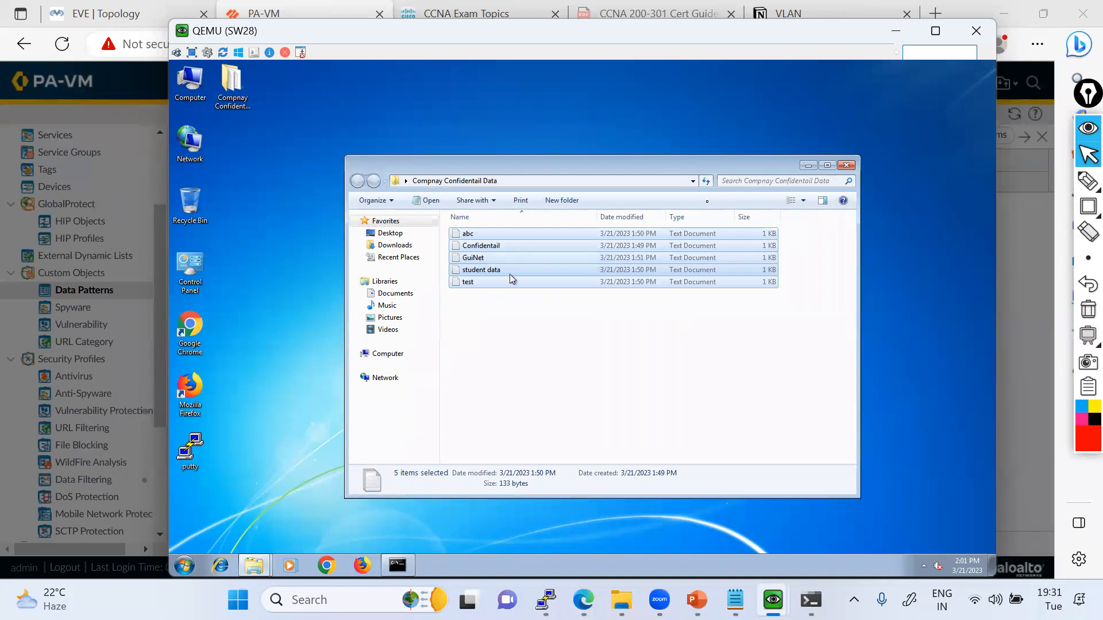
click(706, 181)
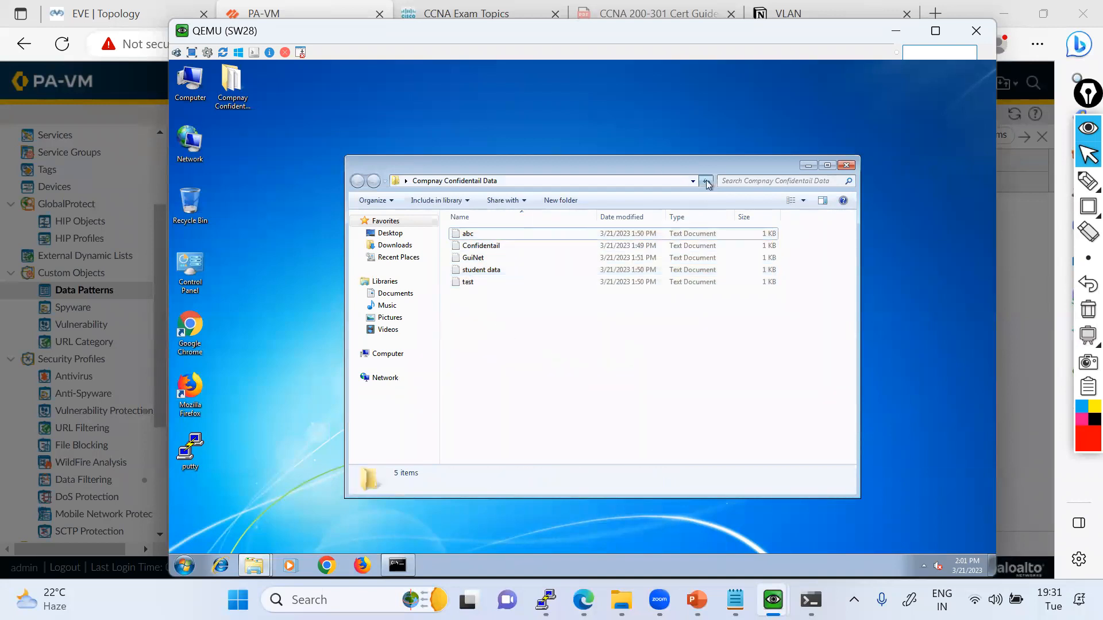
right_click(469, 282)
click(519, 465)
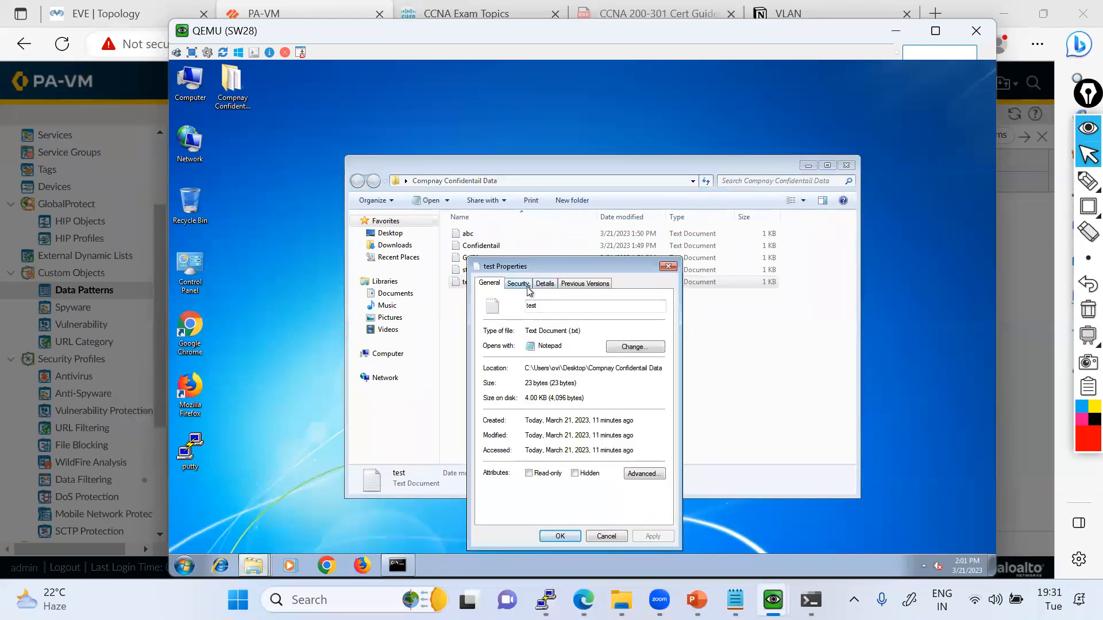
click(544, 287)
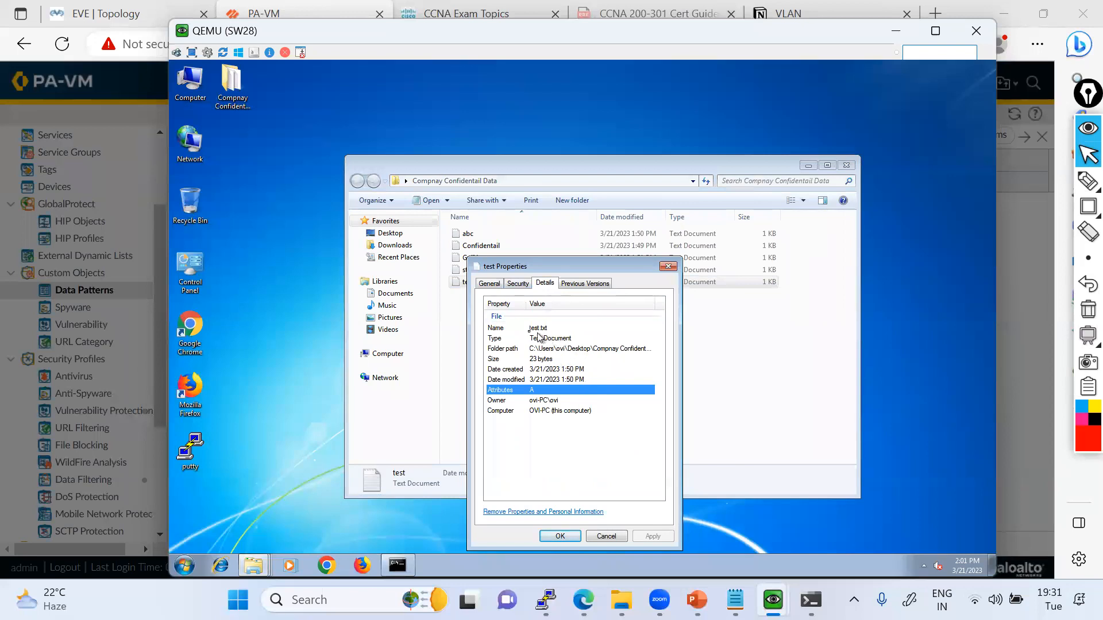
click(577, 283)
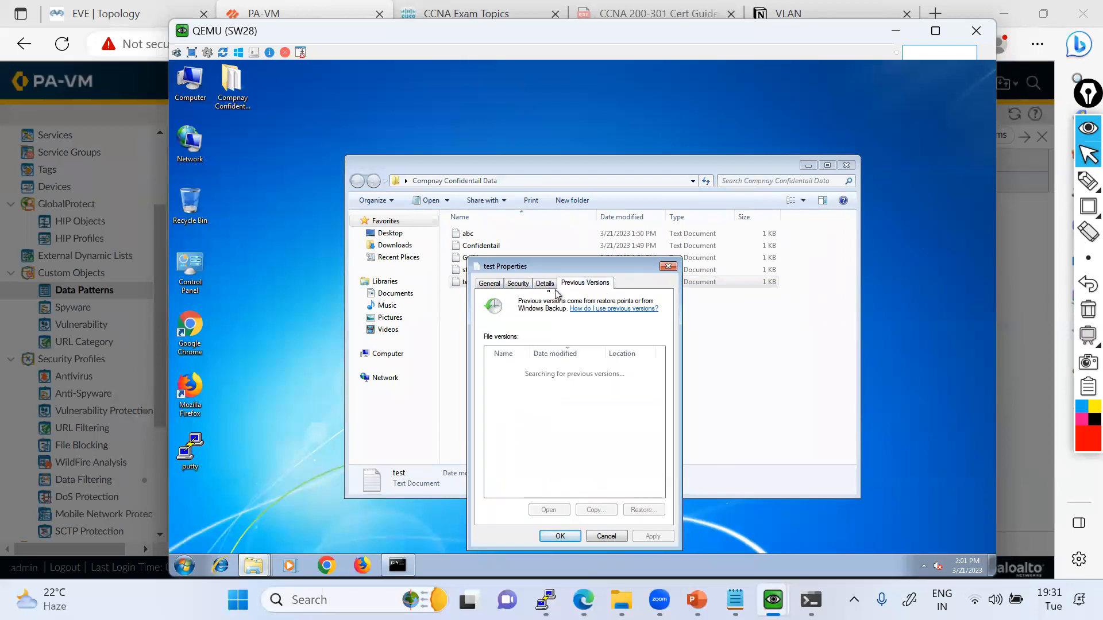
click(523, 283)
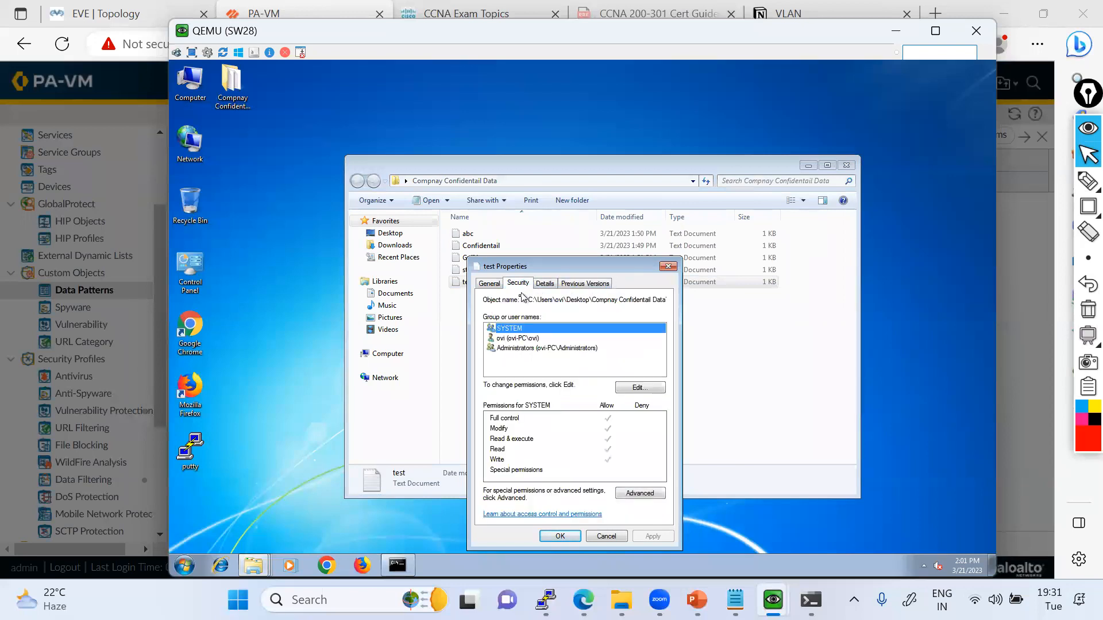
click(489, 284)
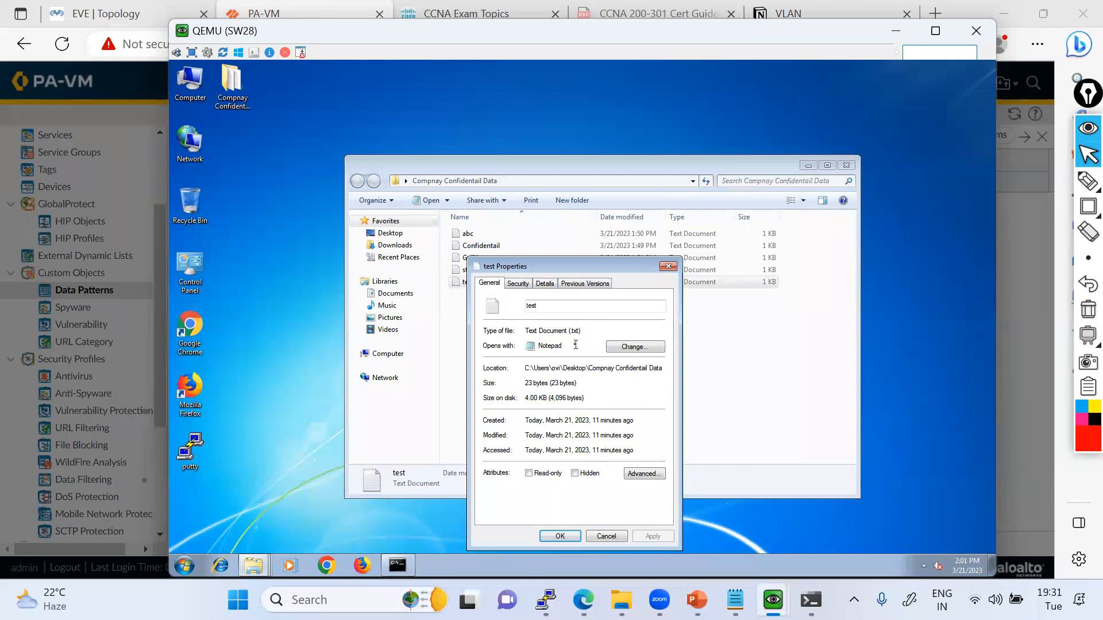
click(668, 267)
Check which document types can be newly created in the confidential data folder and glance at the FTP server's QEMU console.
right_click(612, 340)
mouse_move(666, 485)
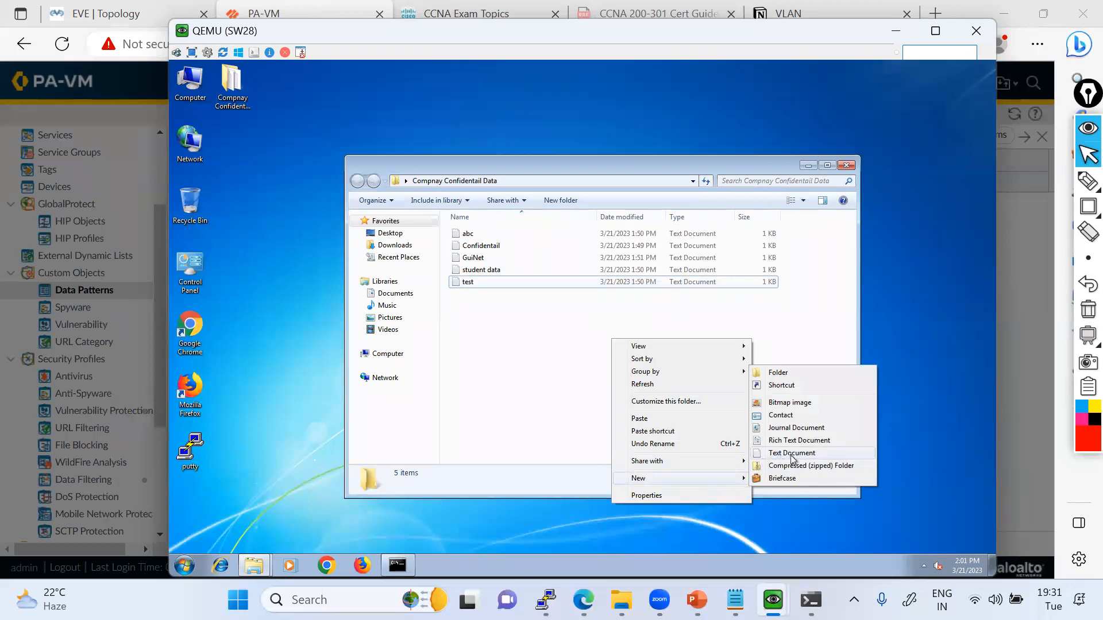
click(592, 425)
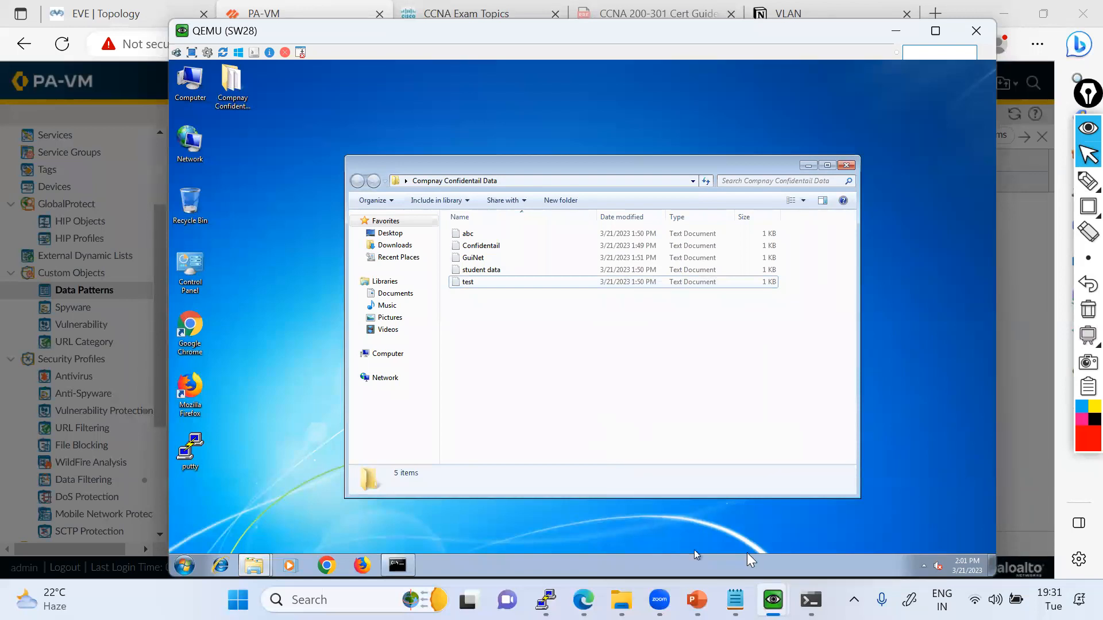
click(773, 599)
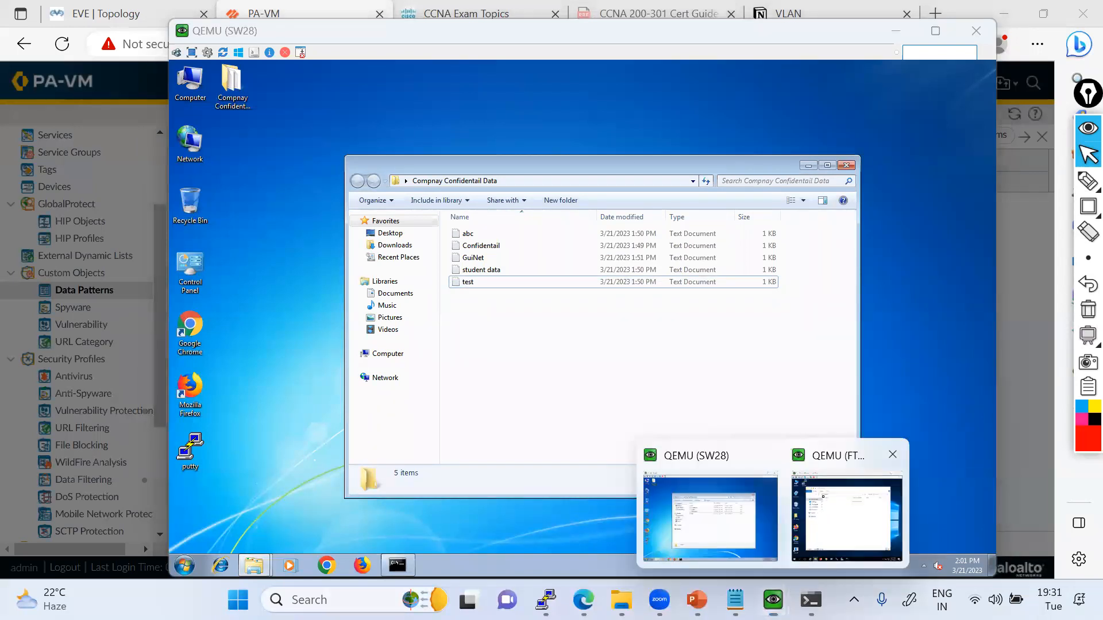
click(847, 517)
click(674, 28)
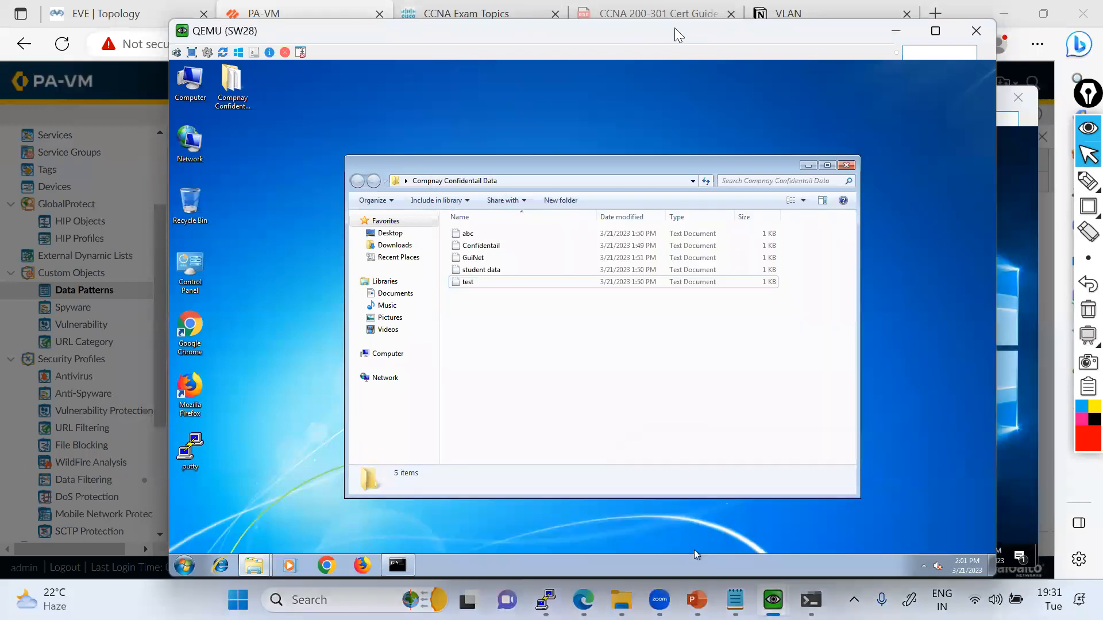
Switch back to the PA-VM browser page and set the entry's file type to Rich Text Format and its file property to Keywords/Tags.
click(296, 3)
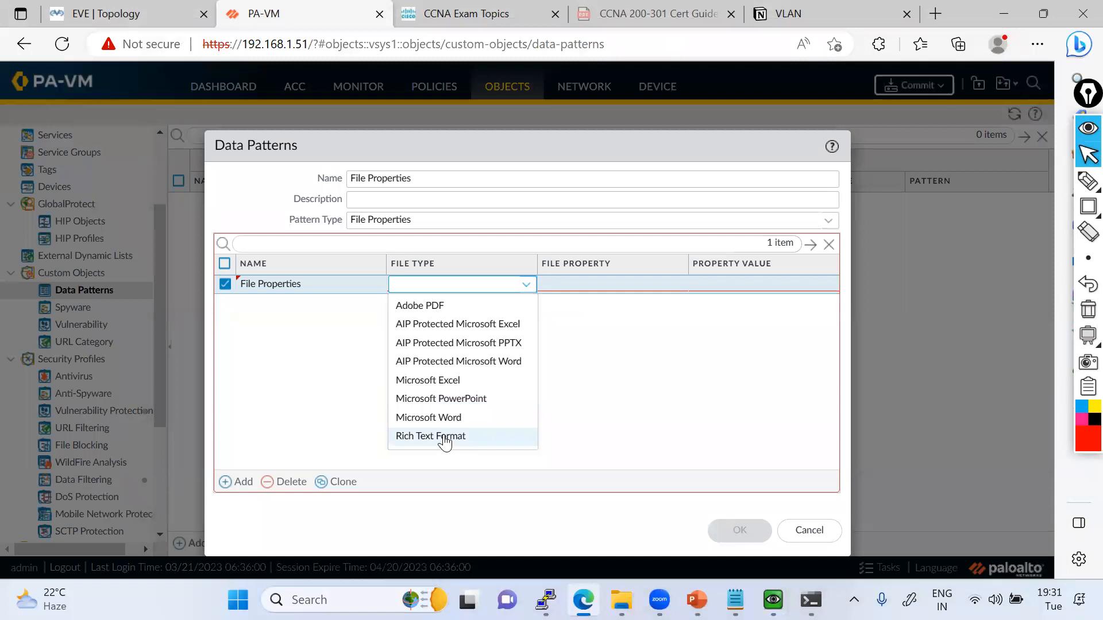
click(445, 438)
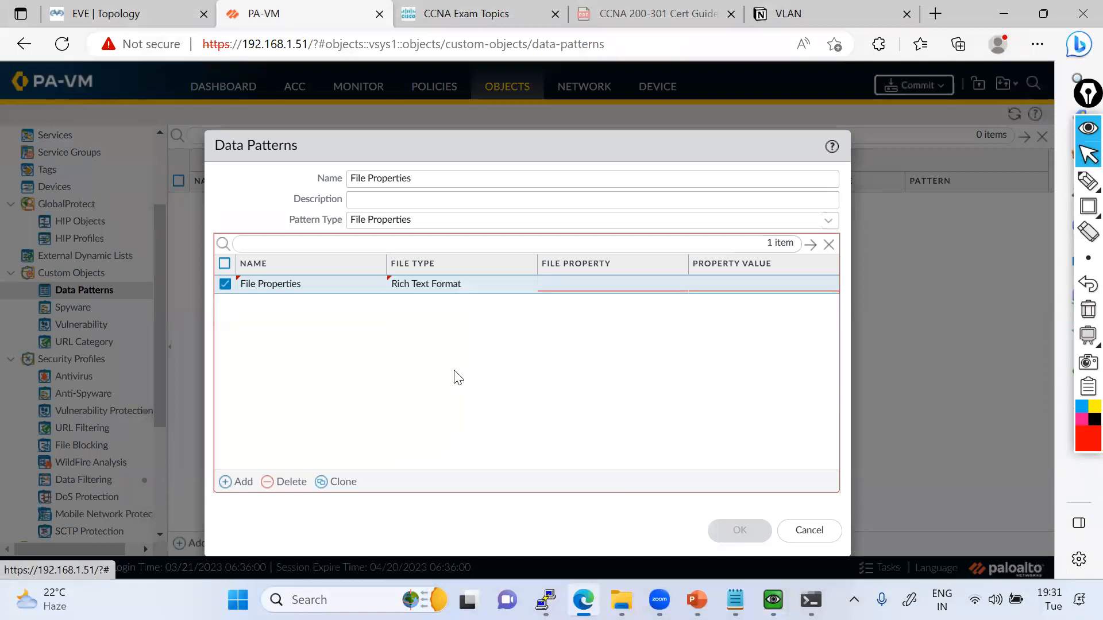
click(546, 290)
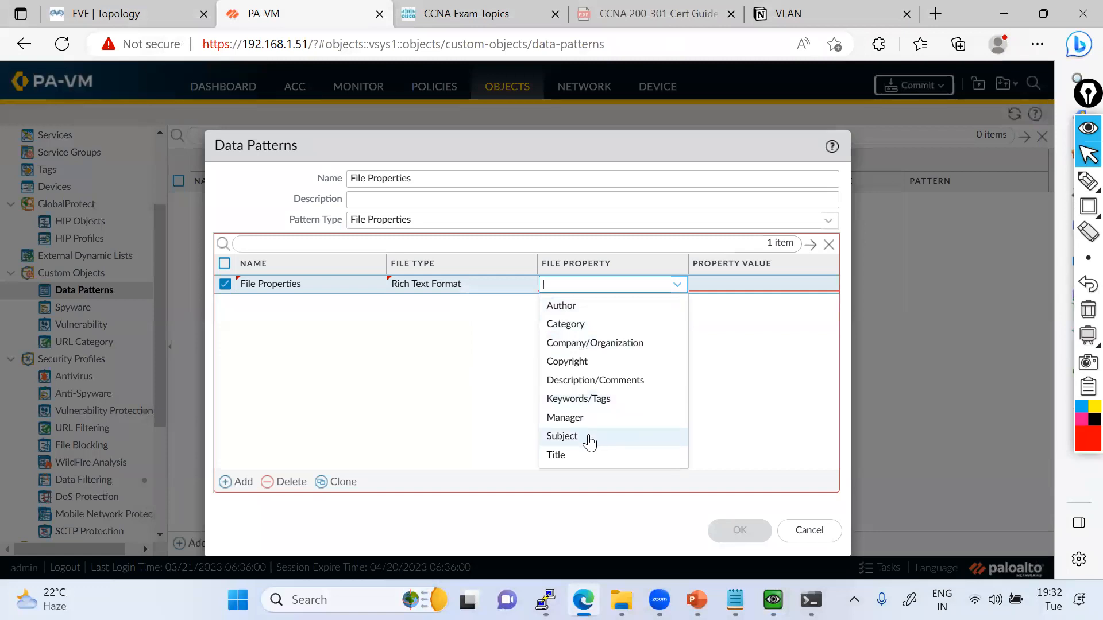
click(562, 398)
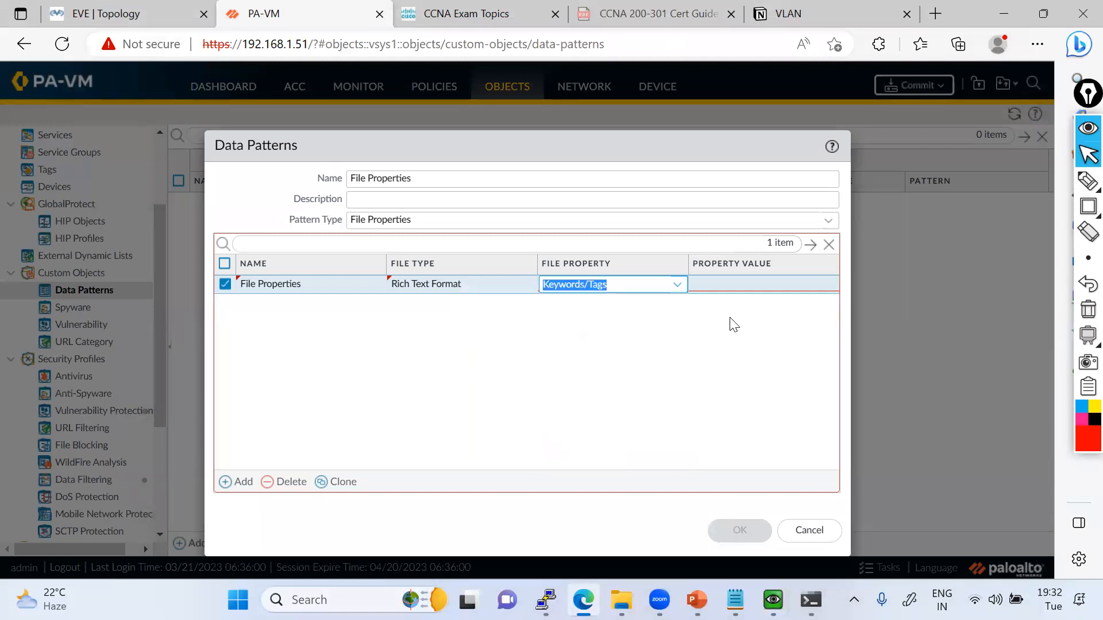
Enter the person's first name, enclosed in .* wildcards on both sides, as the Keywords/Tags entry's property value.
click(740, 285)
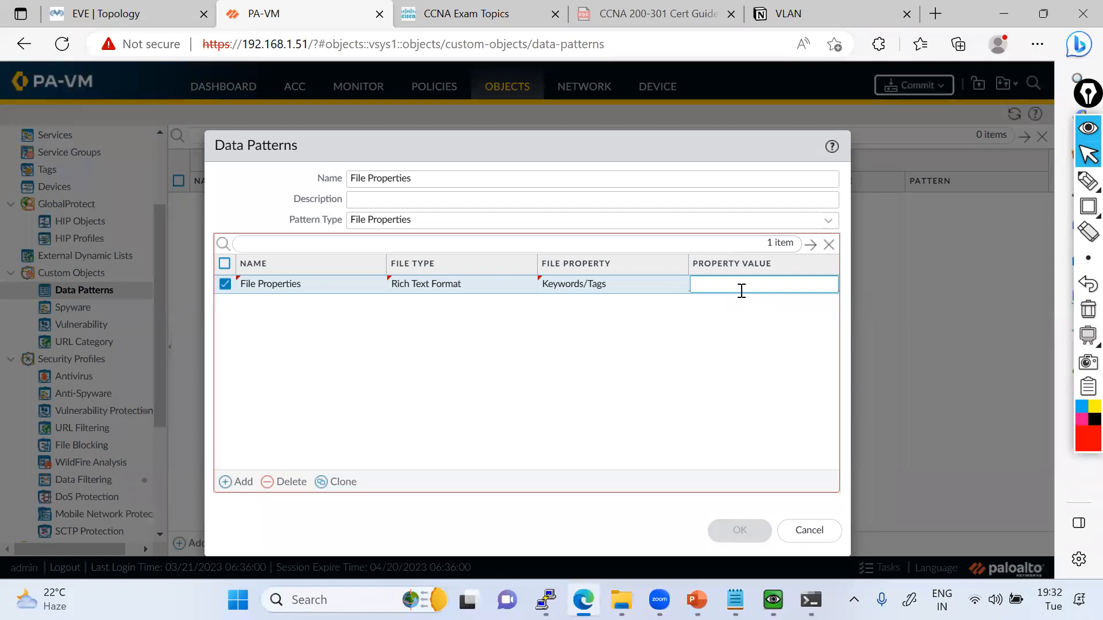
text(8)
key(BackSpace)
key(BackSpace)
text(.*pankaj)
click(756, 387)
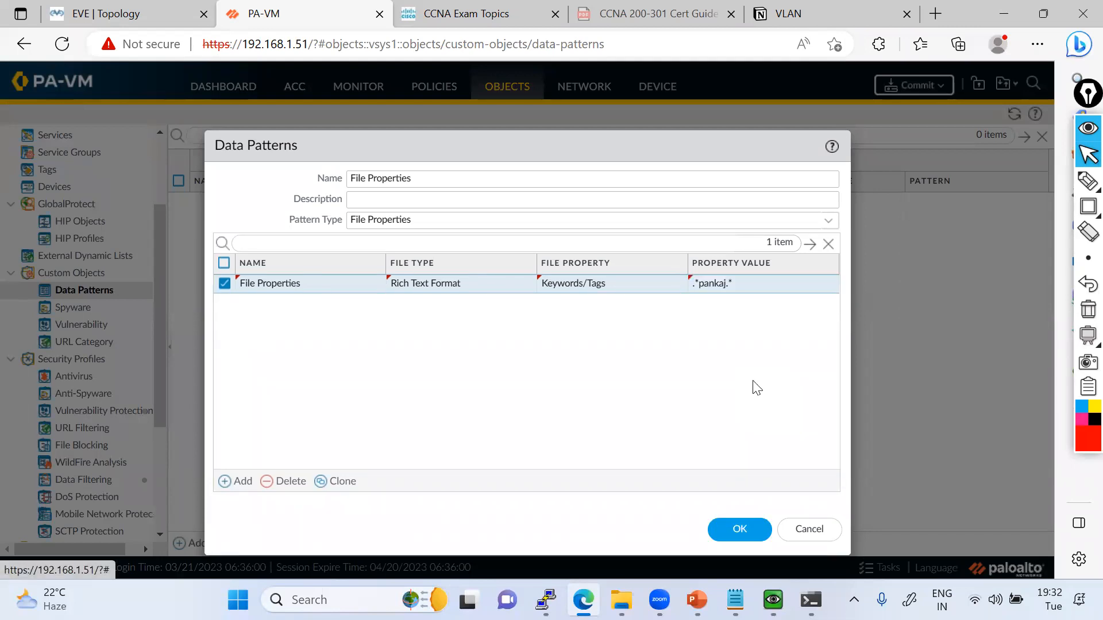
Add a second entry named File Properties1 to the data pattern with Rich Text Format as its file type.
click(238, 481)
text(File Properties)
text(1)
click(505, 348)
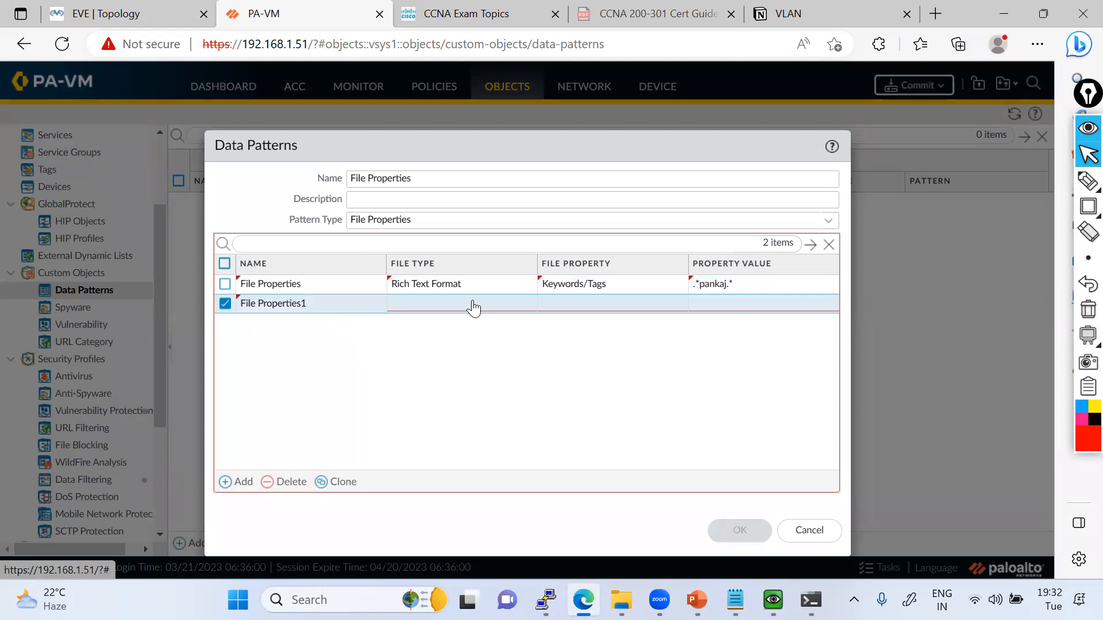
click(473, 308)
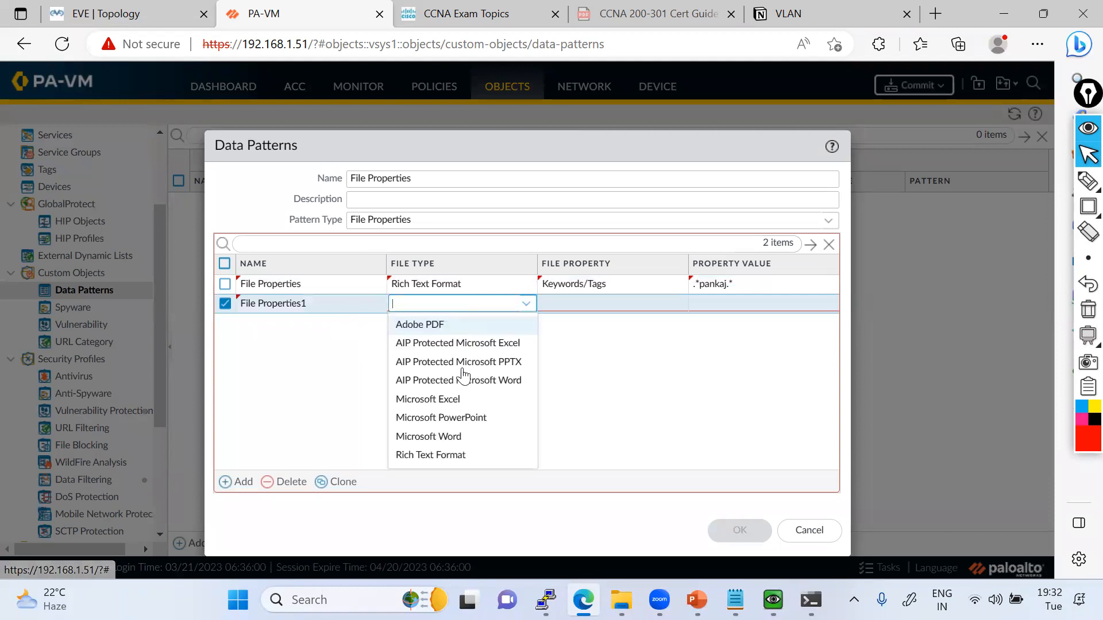
click(457, 456)
Set the File Properties1 entry's file property to Author with the property value .*GuiNet.*.
click(581, 307)
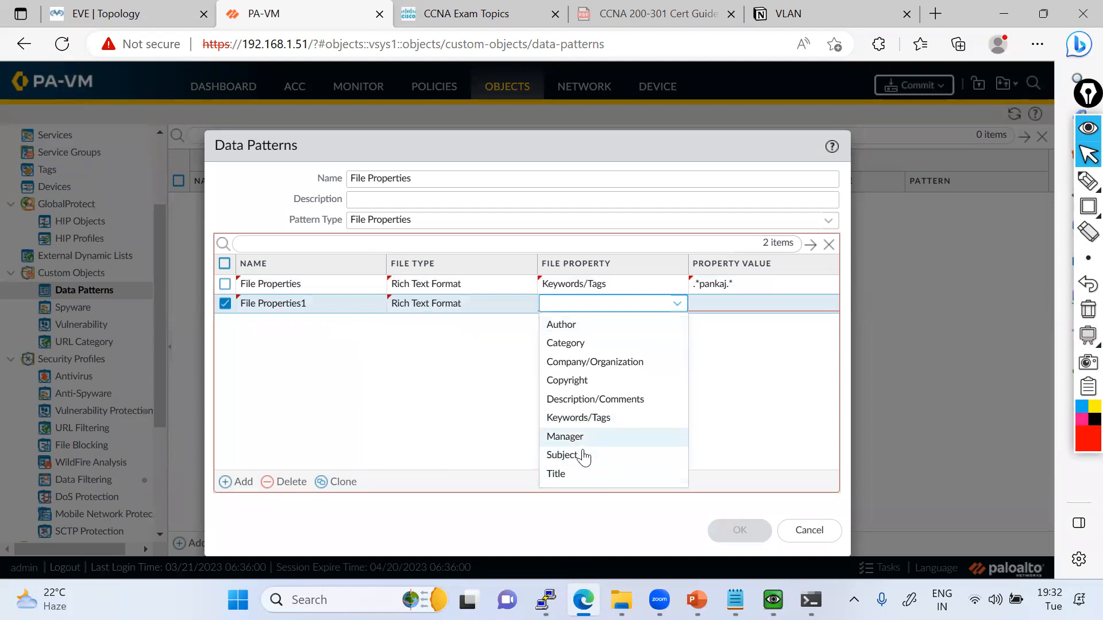
click(577, 326)
click(715, 303)
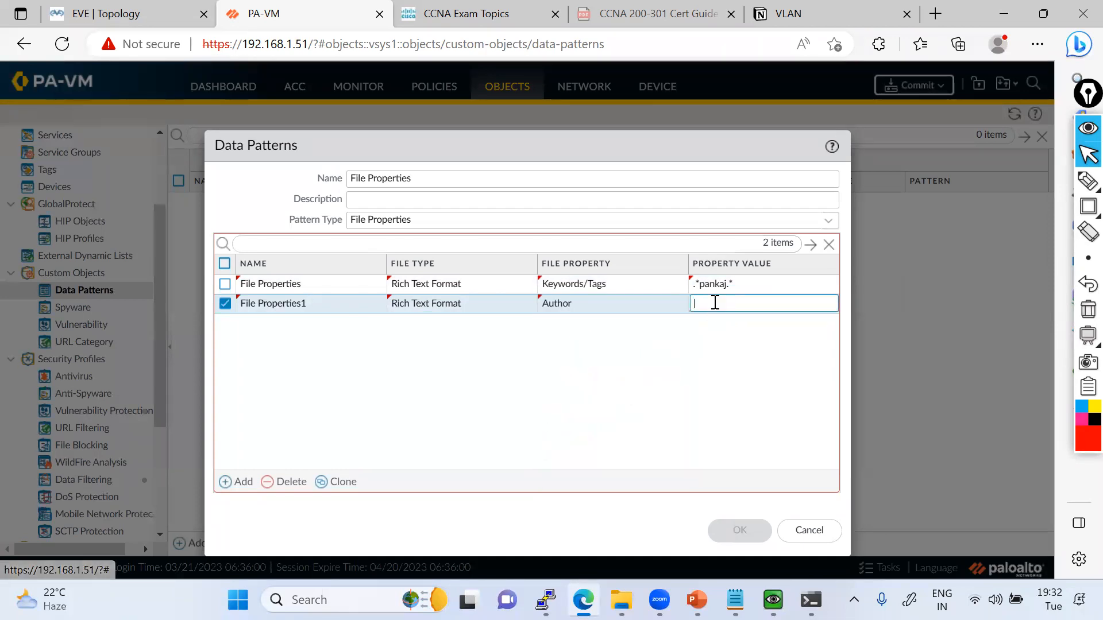
text(.*GuiNet.)
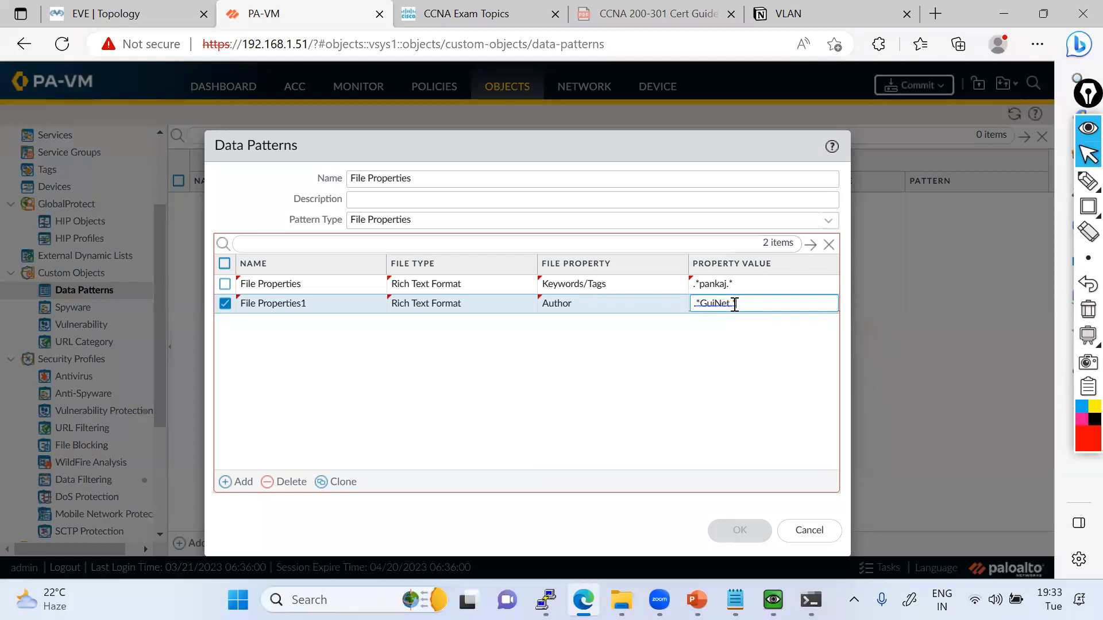
click(755, 382)
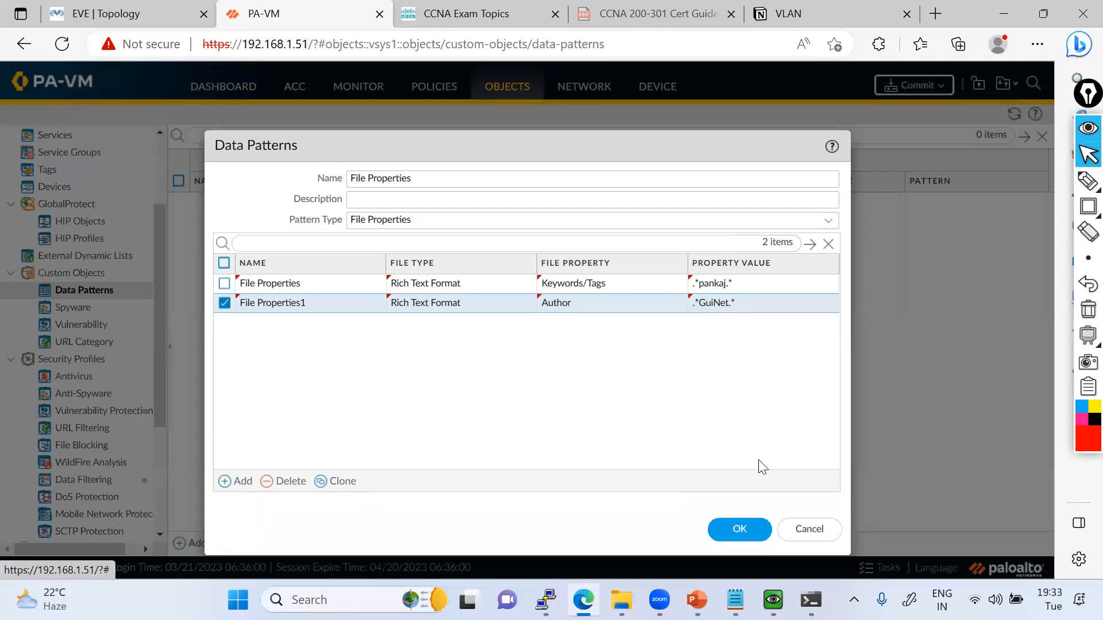
Try to save the data pattern, and replace the Keywords/Tags entry's value with the person's first name without wildcards.
click(744, 528)
click(524, 364)
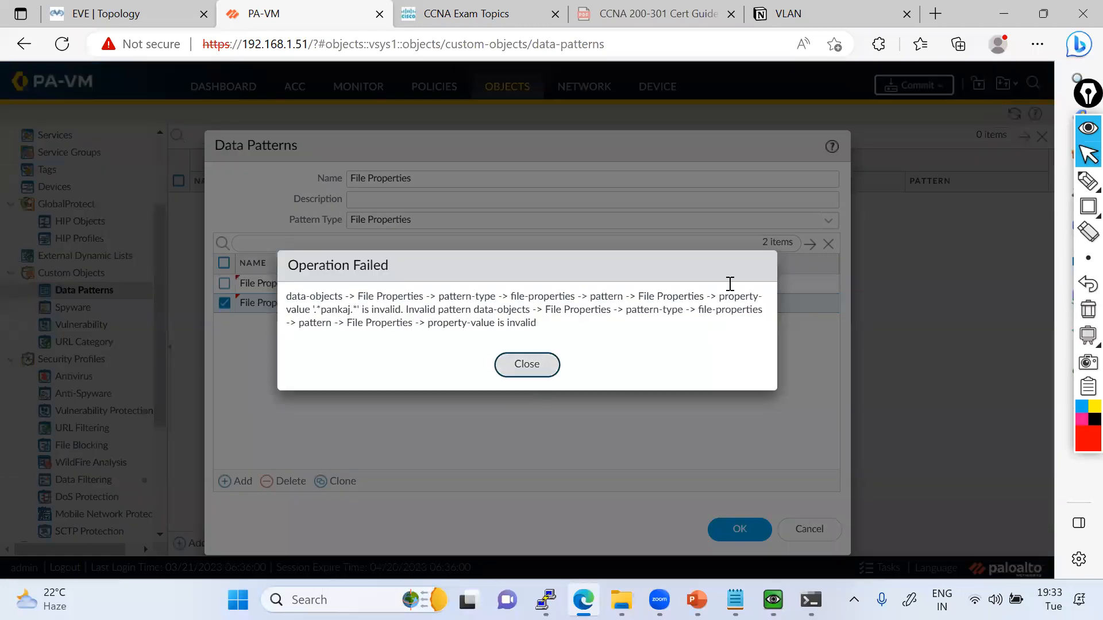
click(751, 282)
click(751, 279)
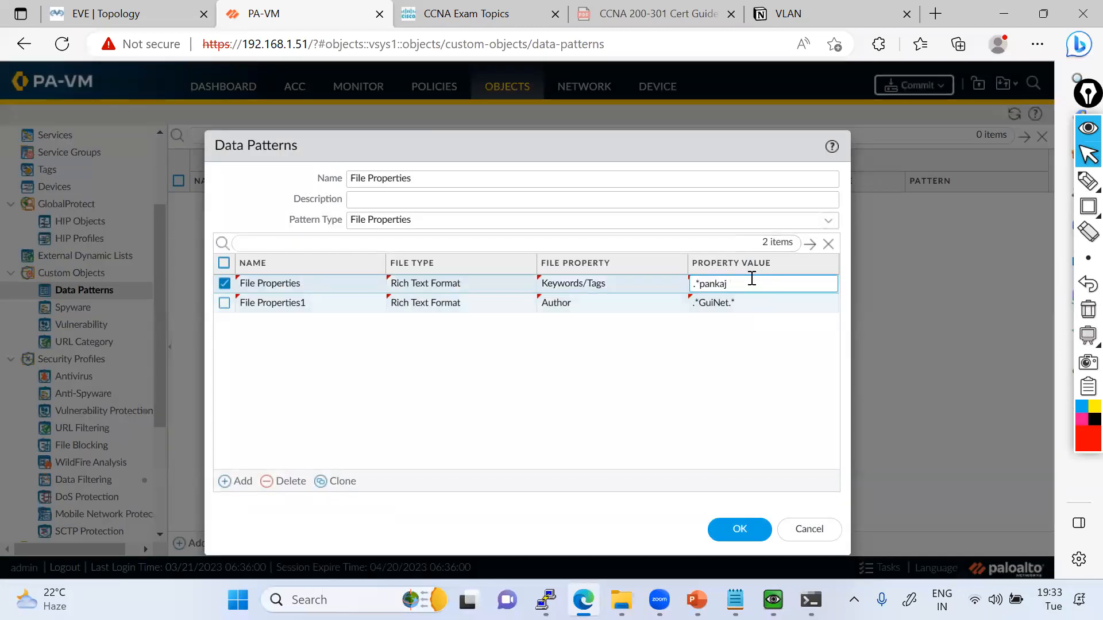
key(ctrl+a)
key(BackSpace)
text(pankaj)
Set the Author entry's property value to GuiNet and save the data pattern.
click(742, 302)
key(ctrl+a)
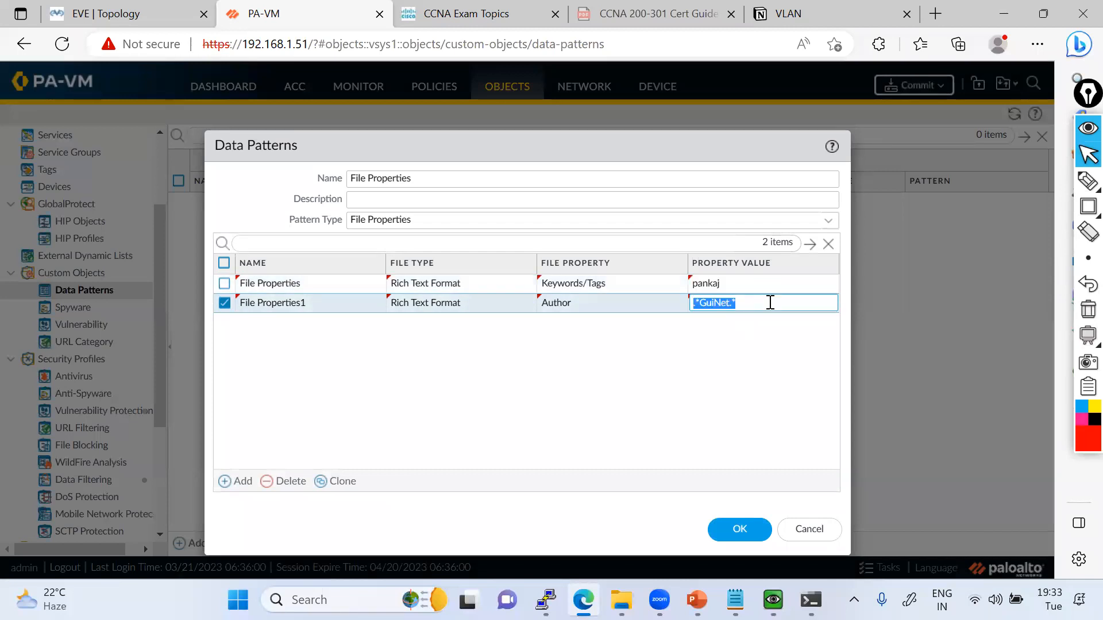
text(GuiNet)
click(699, 366)
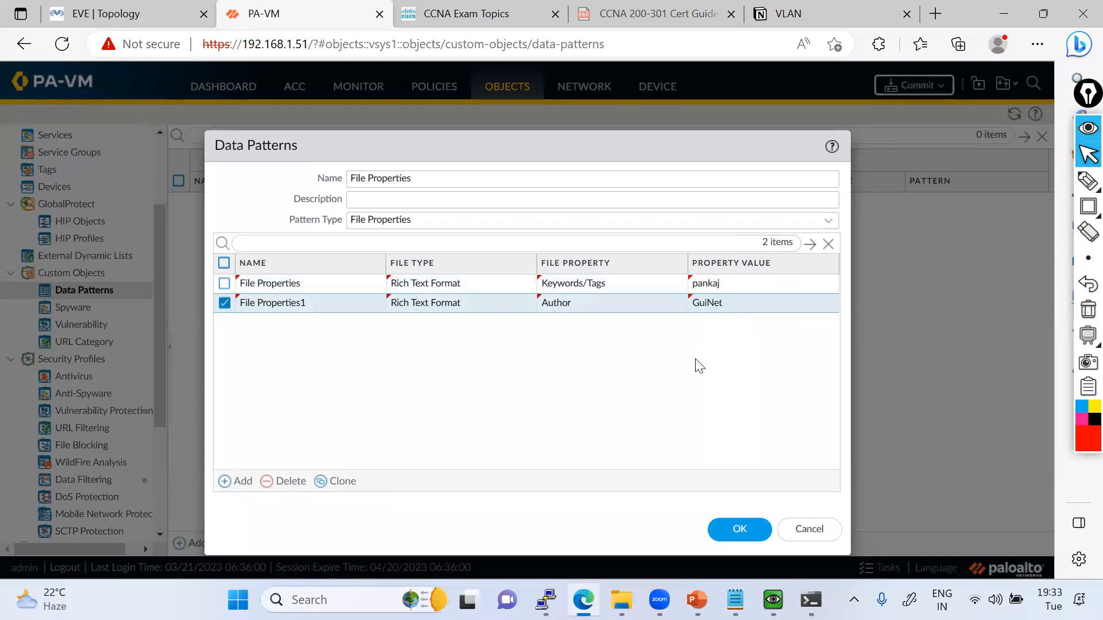
click(747, 521)
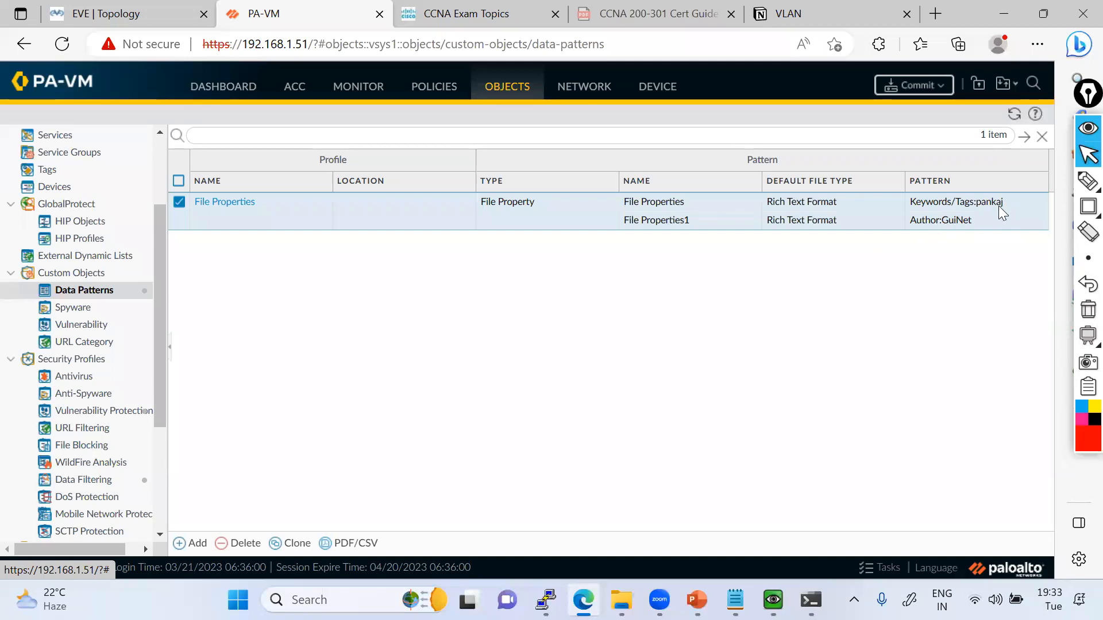
Reopen the File Properties data pattern and add a third entry named File Properties with the Rich Text Format file type.
click(222, 201)
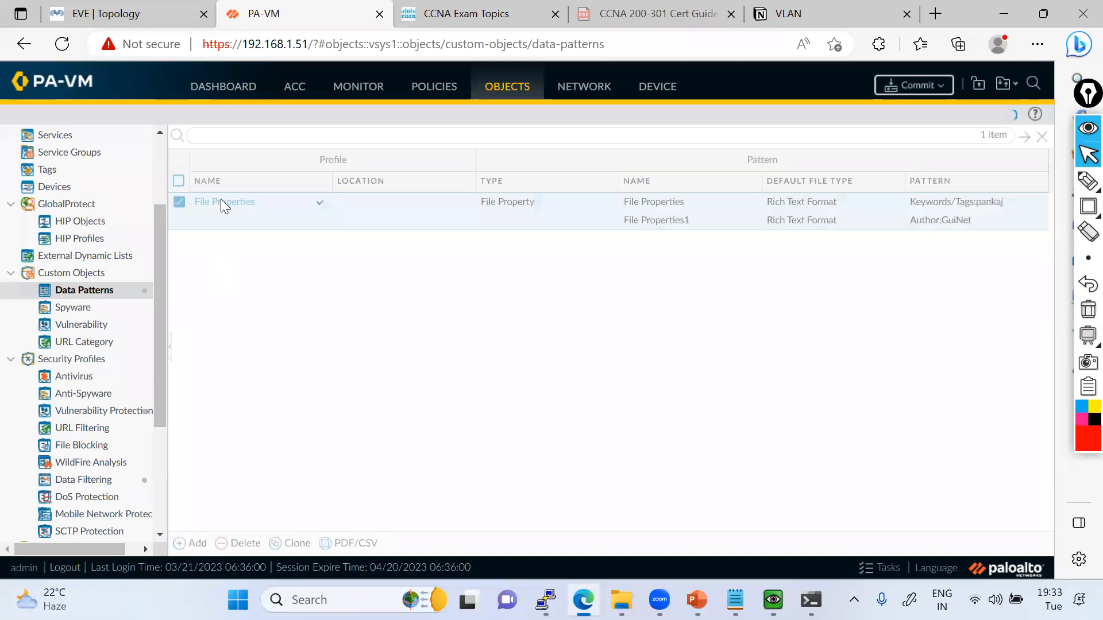
click(230, 482)
text(File Properties)
click(451, 322)
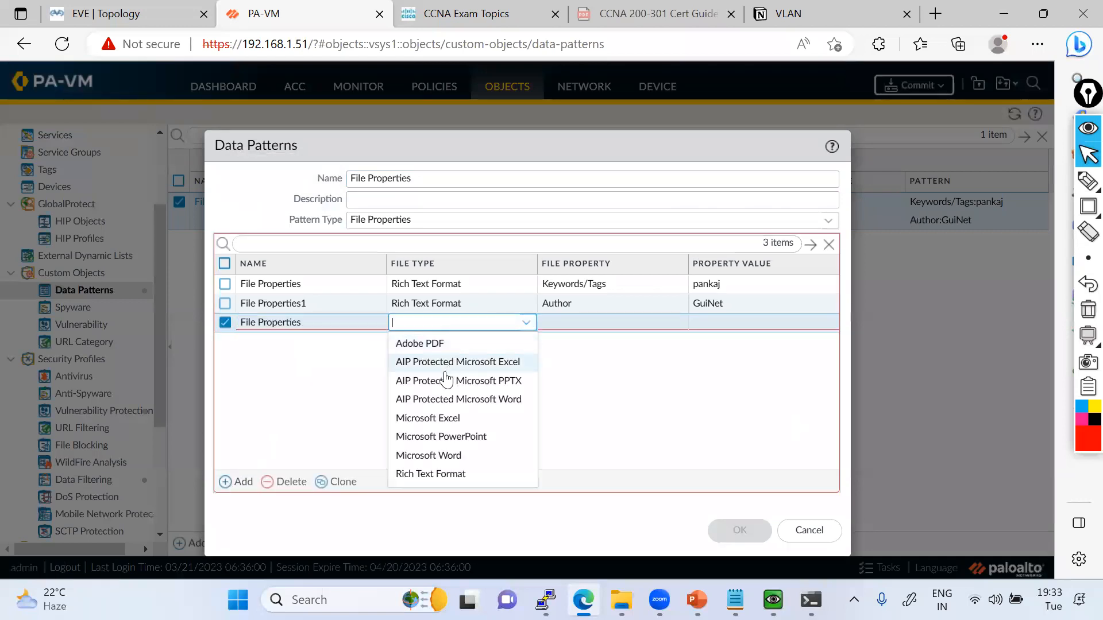
click(432, 474)
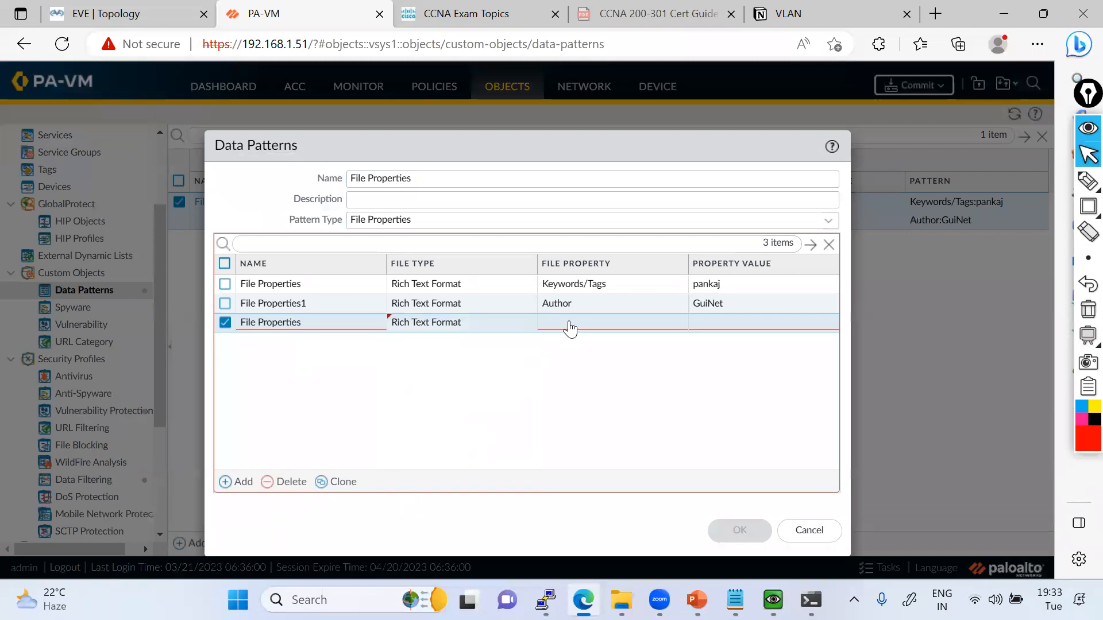
Set the third entry's file property to Description/Comments with the property value Confidential.
click(572, 323)
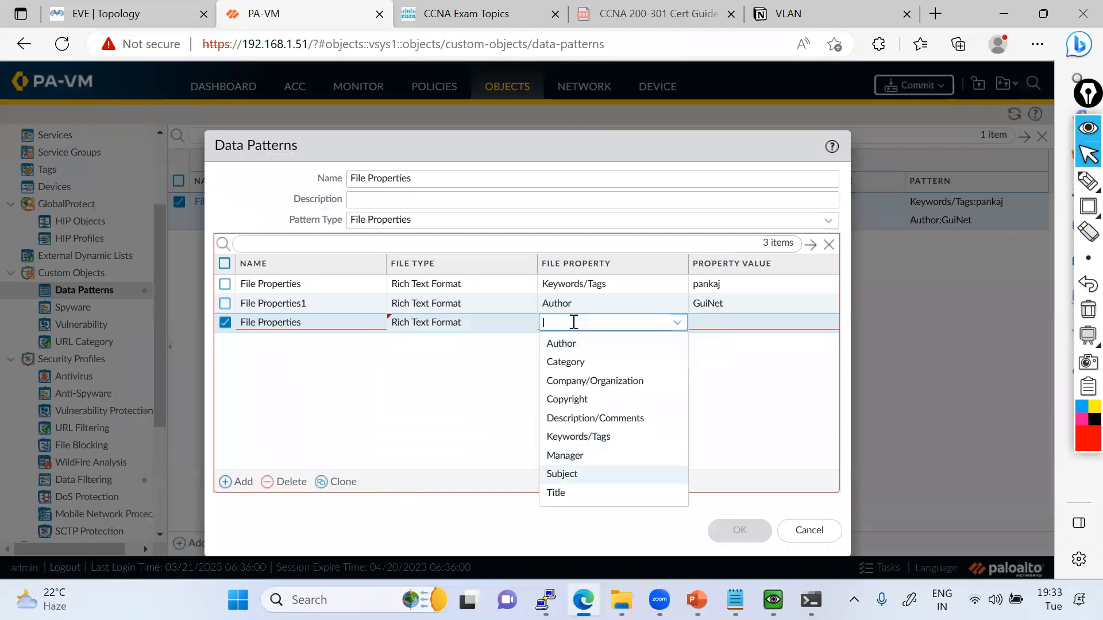
click(585, 424)
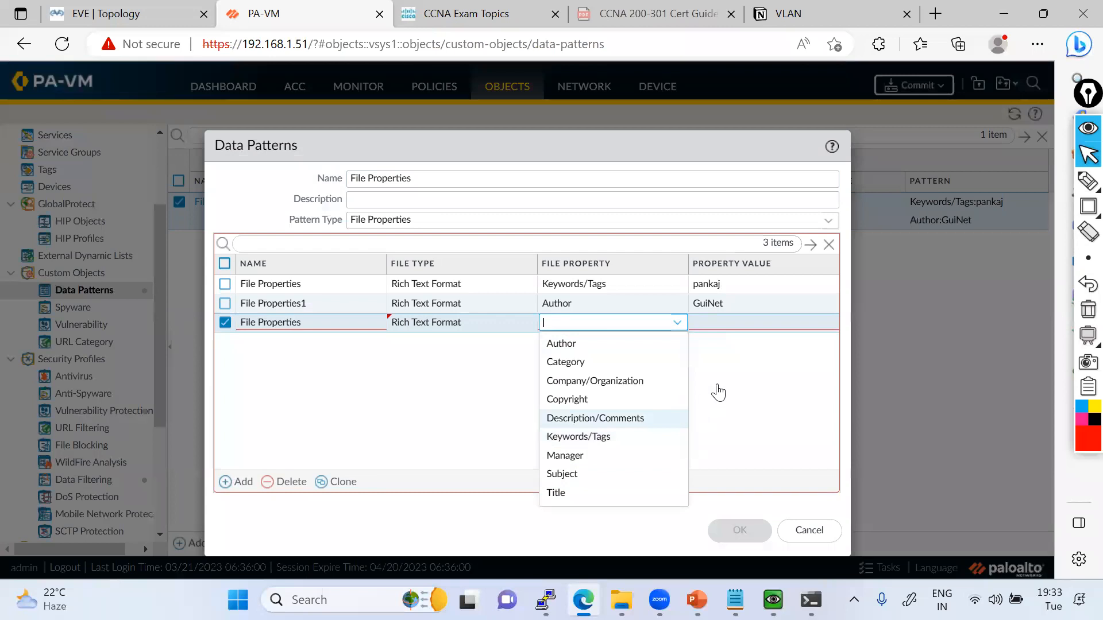
click(746, 323)
text(C)
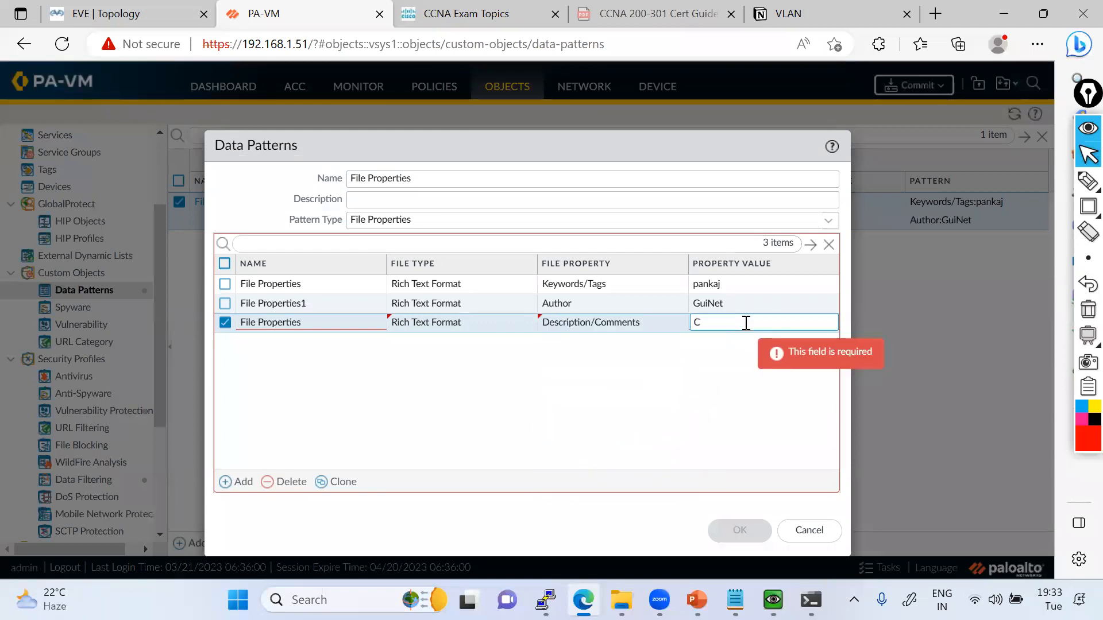
text(onfidential)
click(764, 414)
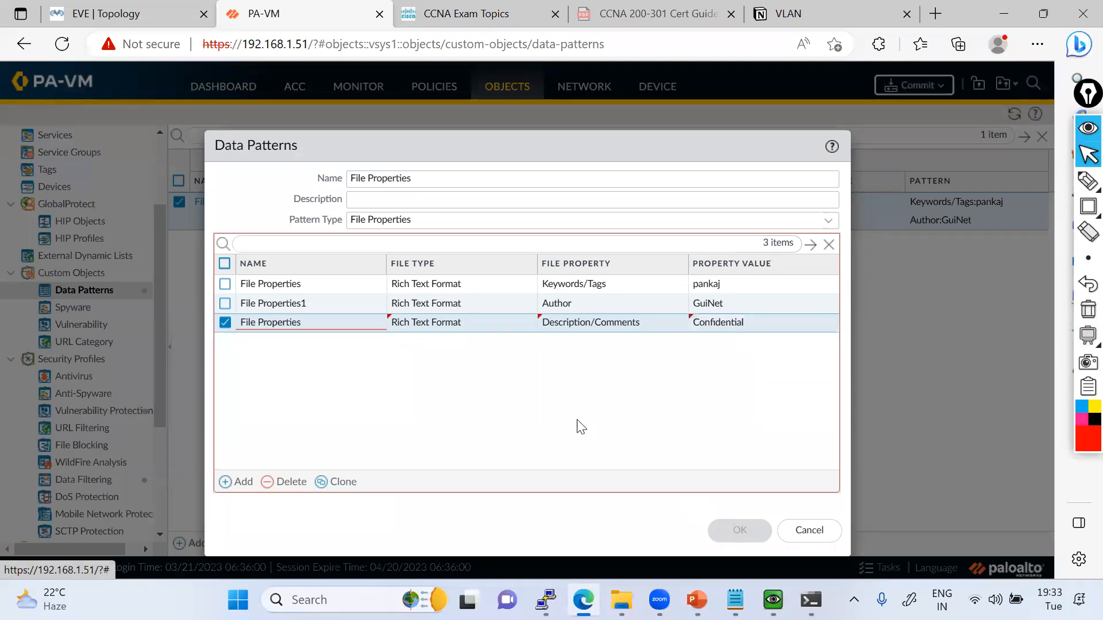
Rename the third entry as File Properties3 and save the data pattern.
double_click(338, 322)
click(342, 322)
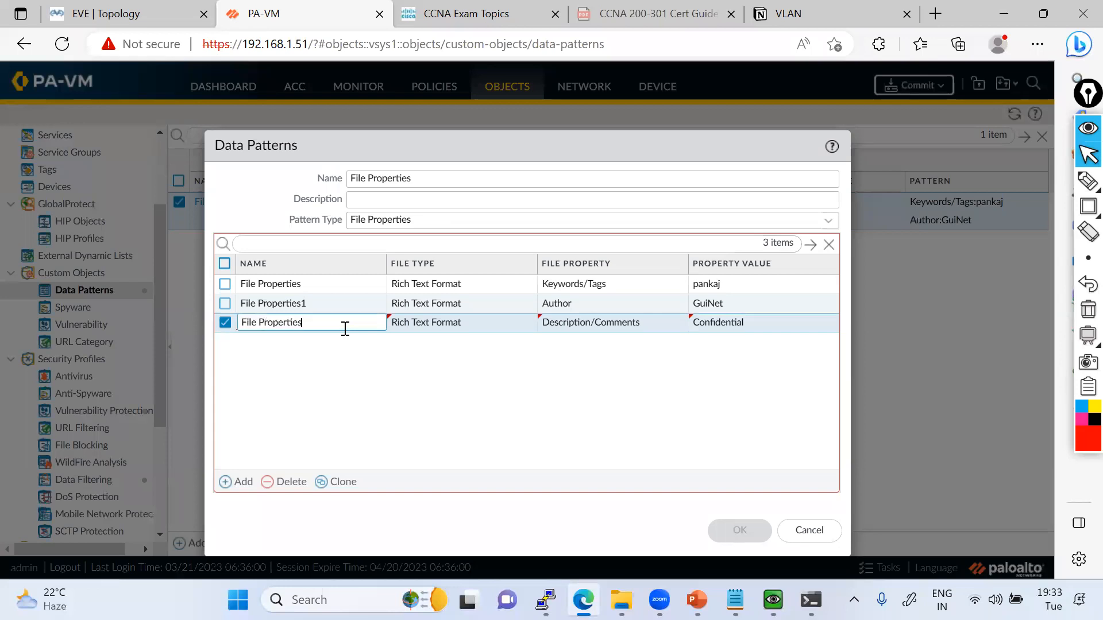
text(3)
click(360, 421)
click(740, 526)
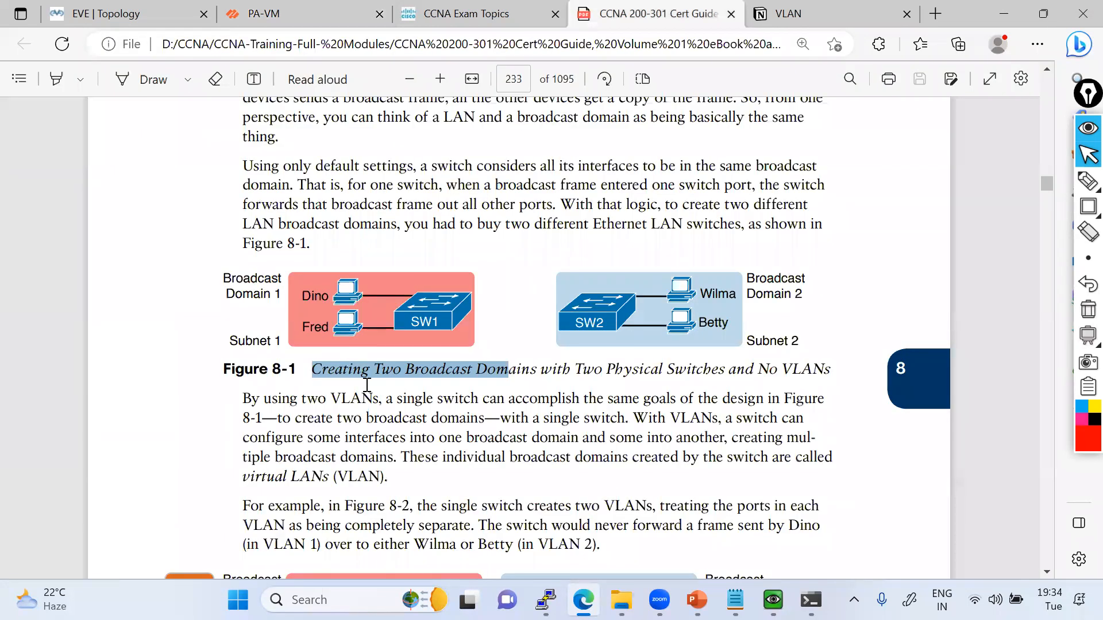
Examine the text on broadcast domains and VLANs around Figure 8-1 in the CCNA 200-301 Cert Guide PDF.
click(367, 384)
drag(314, 372, 823, 366)
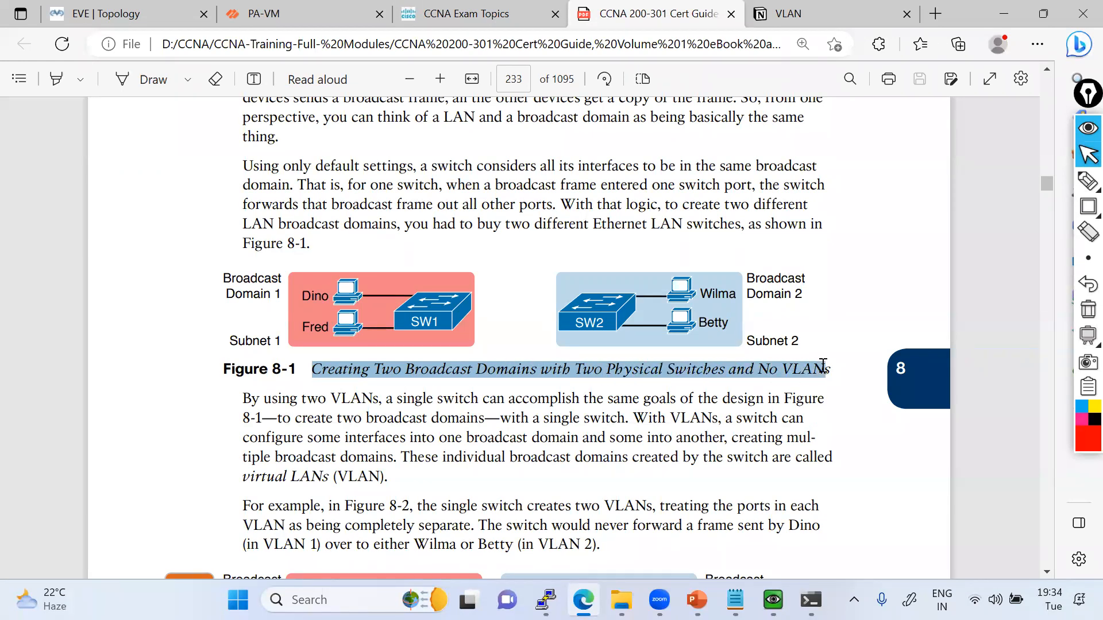
drag(823, 366, 822, 366)
click(568, 377)
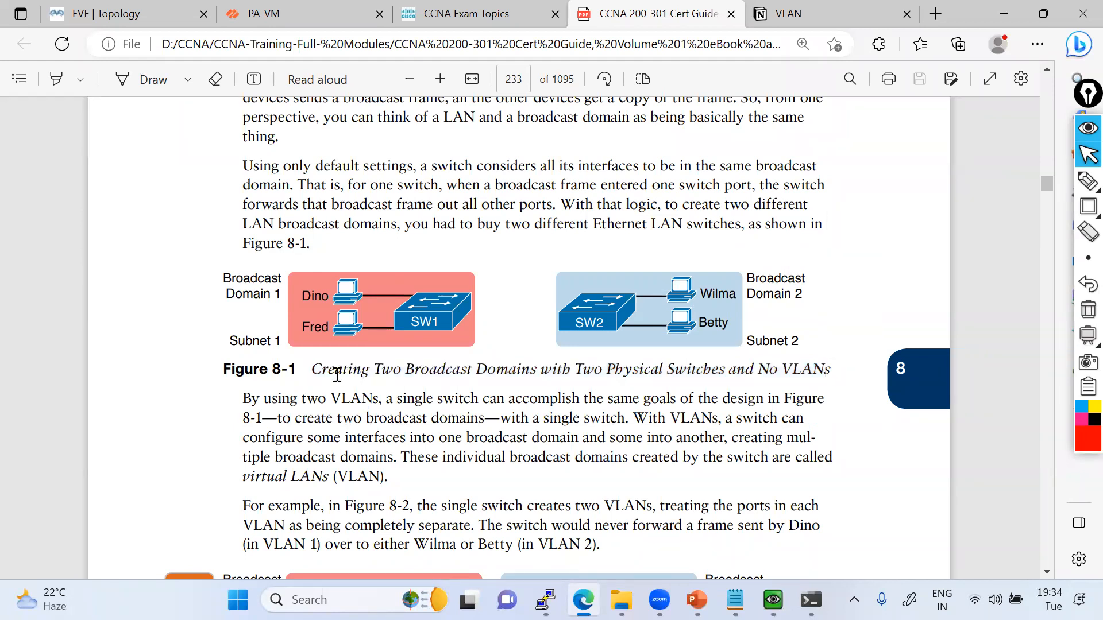
drag(312, 369, 830, 370)
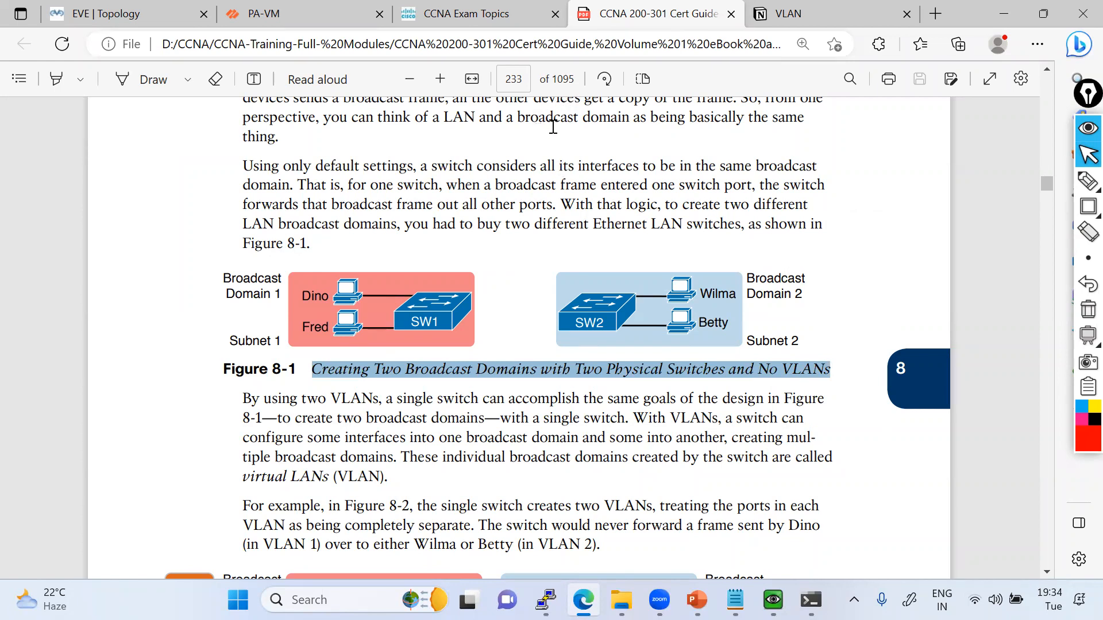
drag(245, 166, 817, 232)
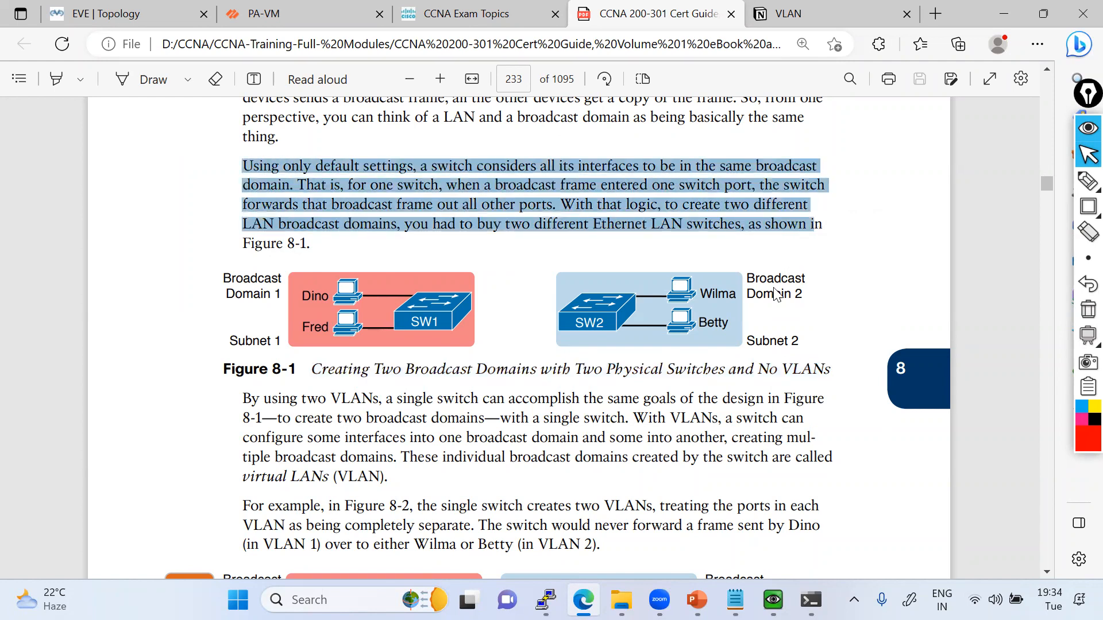
drag(222, 370, 758, 507)
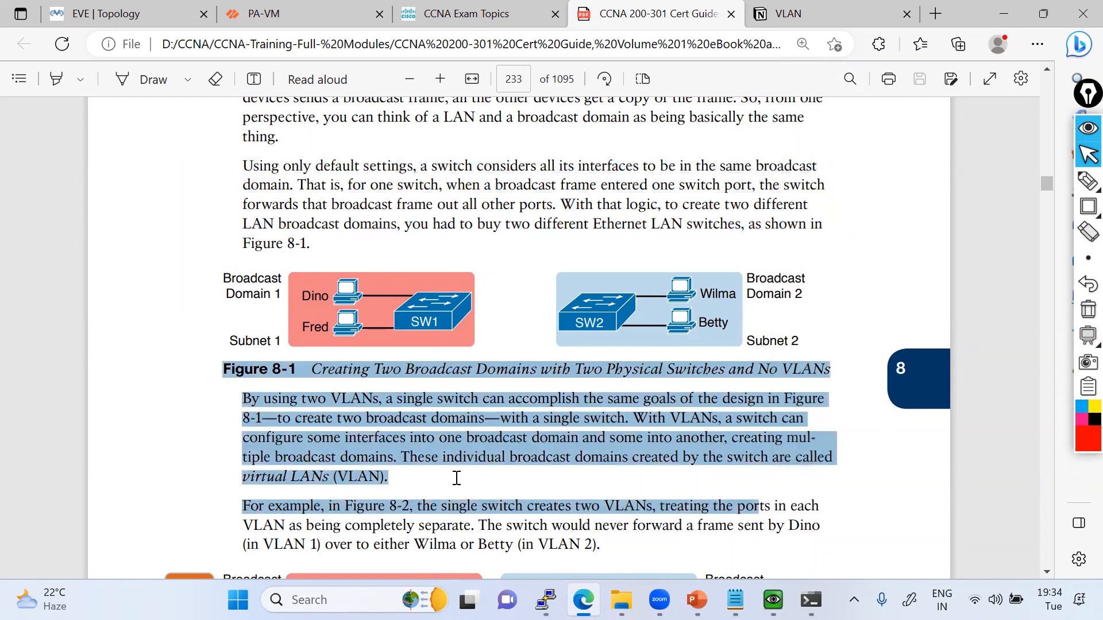
click(459, 479)
Back in PA-VM, create a Regular Expression type data pattern with the name, description and first entry name all set to Regular Expression.
click(274, 9)
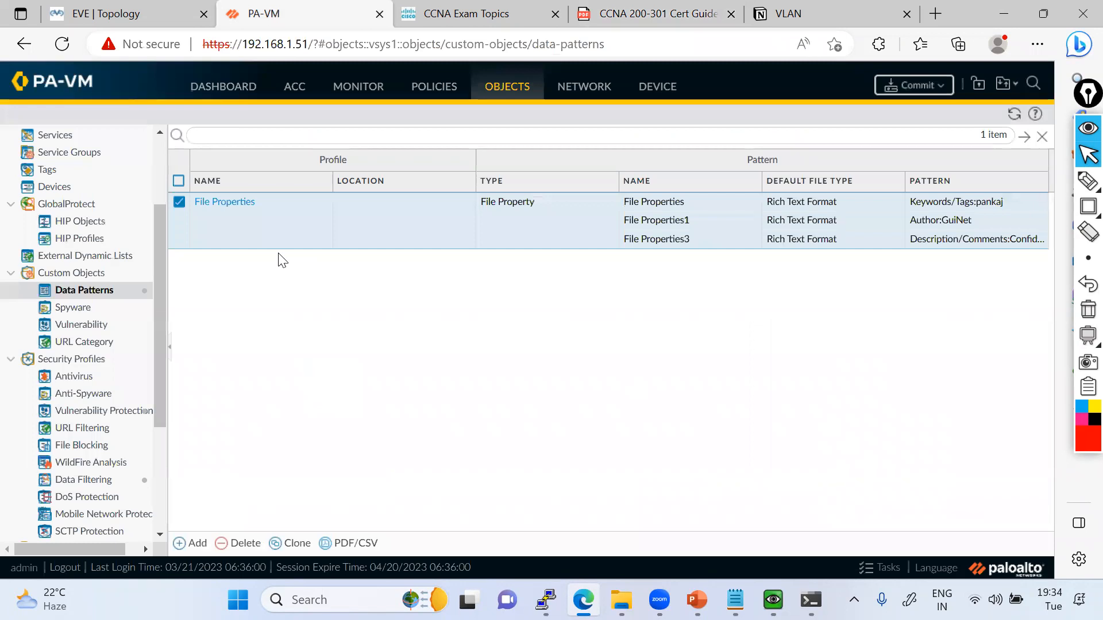
click(182, 547)
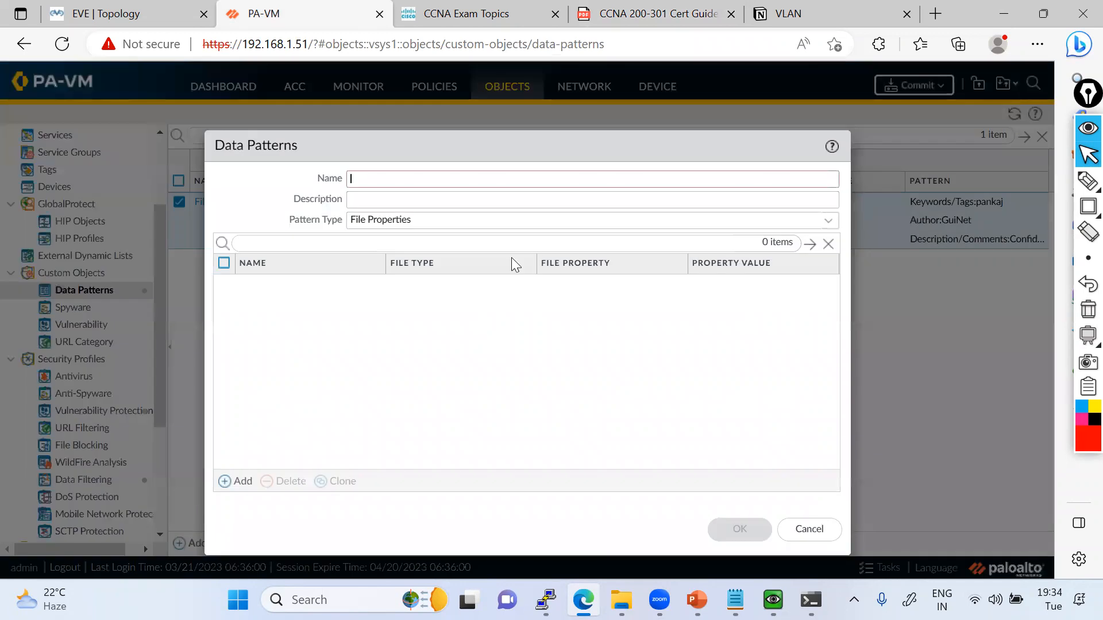
click(376, 219)
click(376, 260)
key(ctrl+c)
click(361, 180)
key(ctrl+v)
click(375, 203)
key(ctrl+v)
key(ctrl+v)
key(Tab)
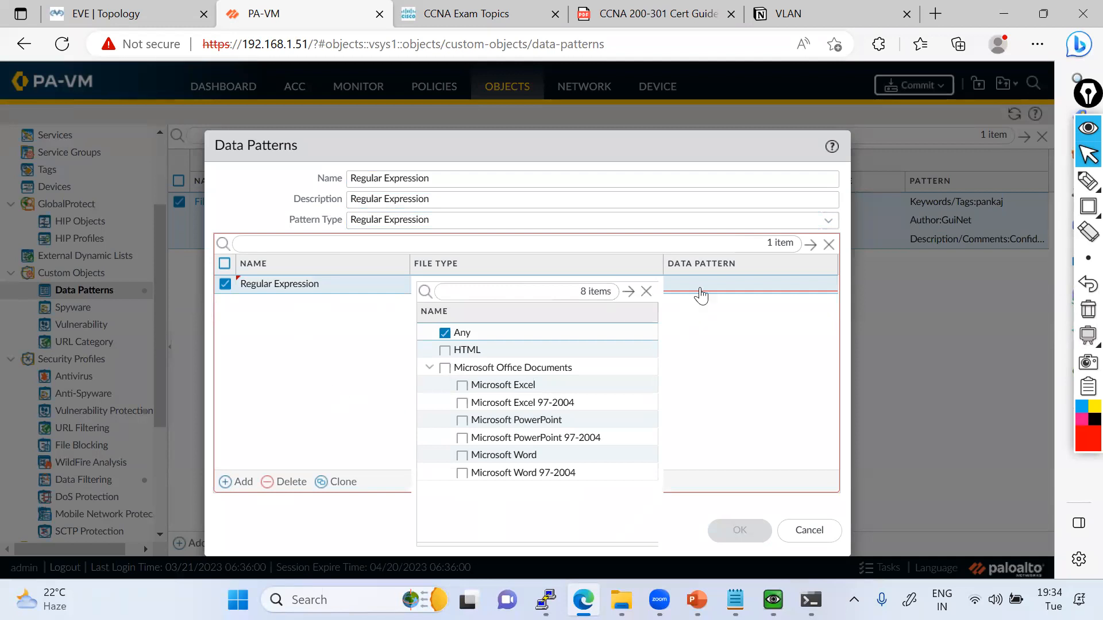
Set the entry's data pattern to .*((Confidential)|(CONFIDENTIAL)) and save the Regular Expression data pattern.
click(701, 286)
click(701, 286)
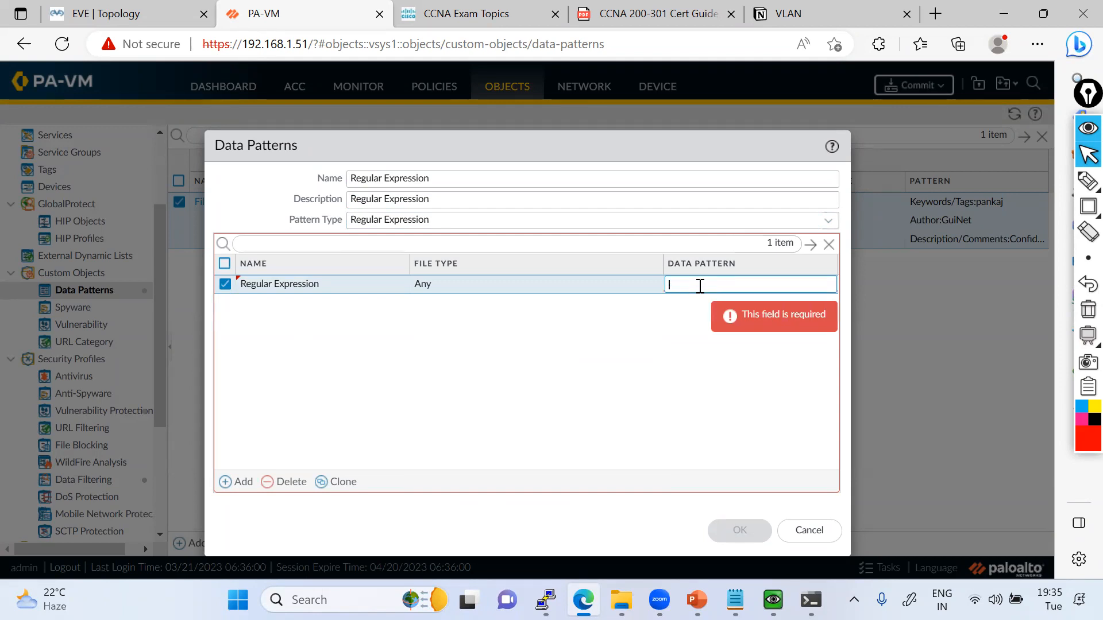
text(.*((Co)
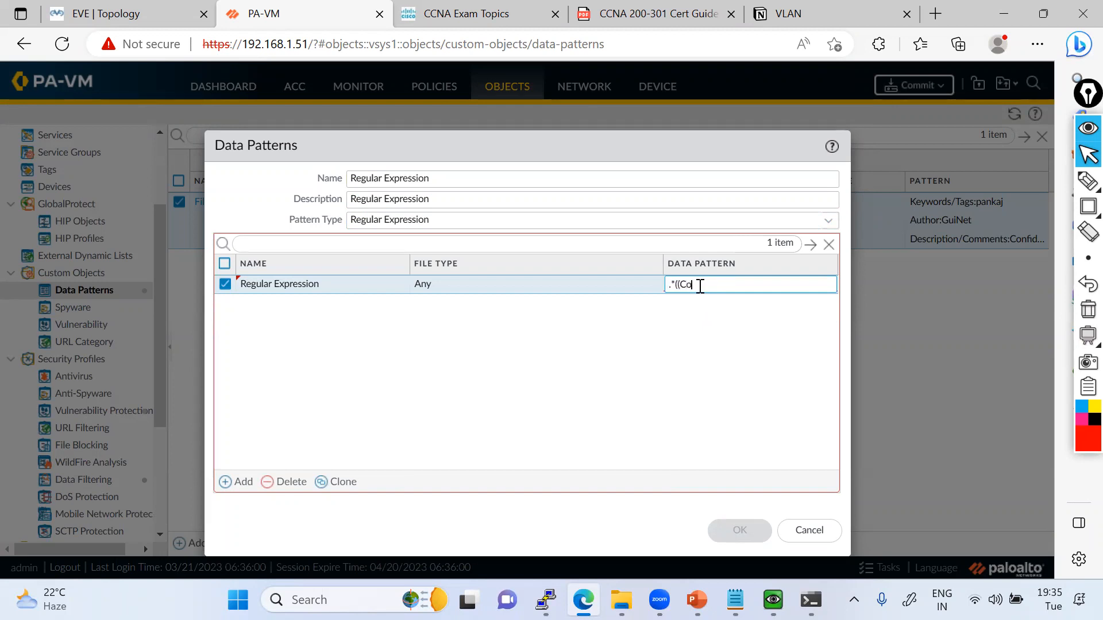
text(nfidential)
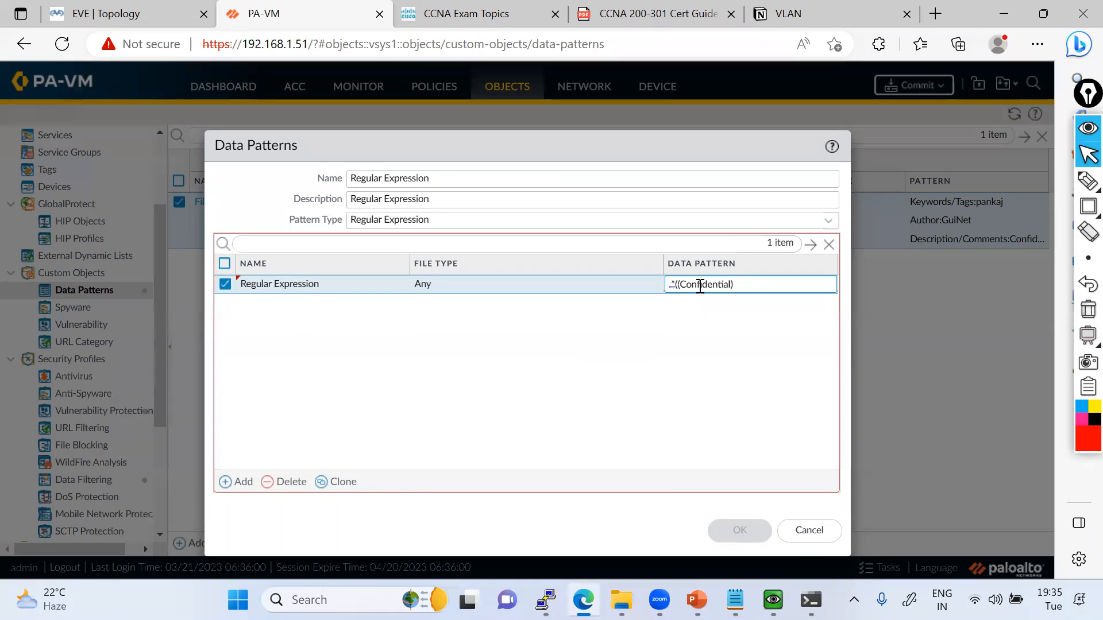
text()|(CONFIDENTIAL)
click(747, 326)
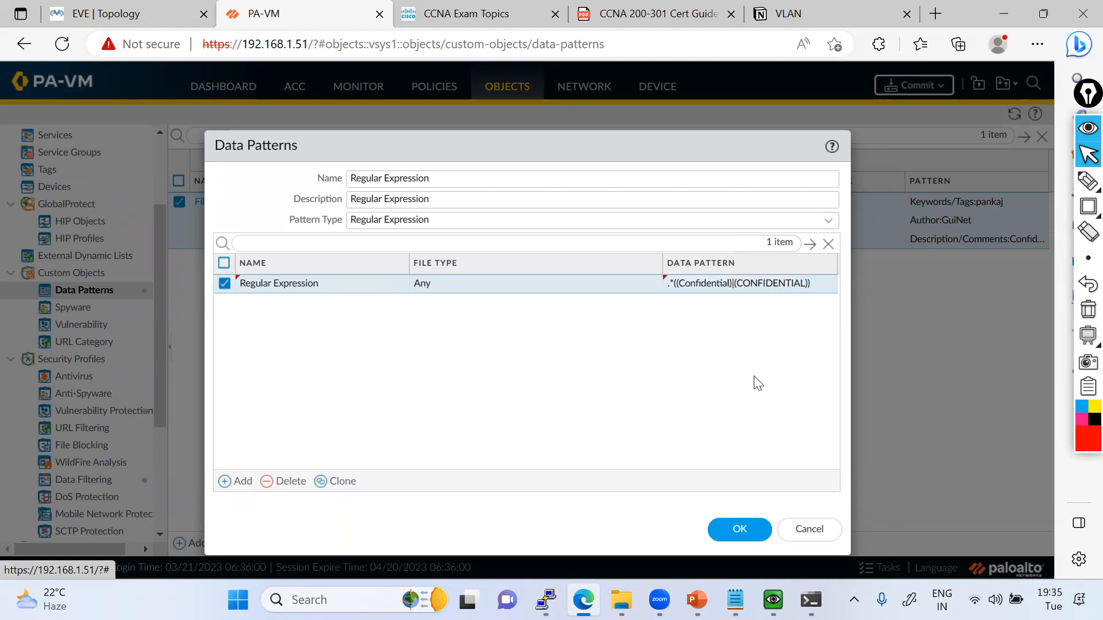
click(730, 523)
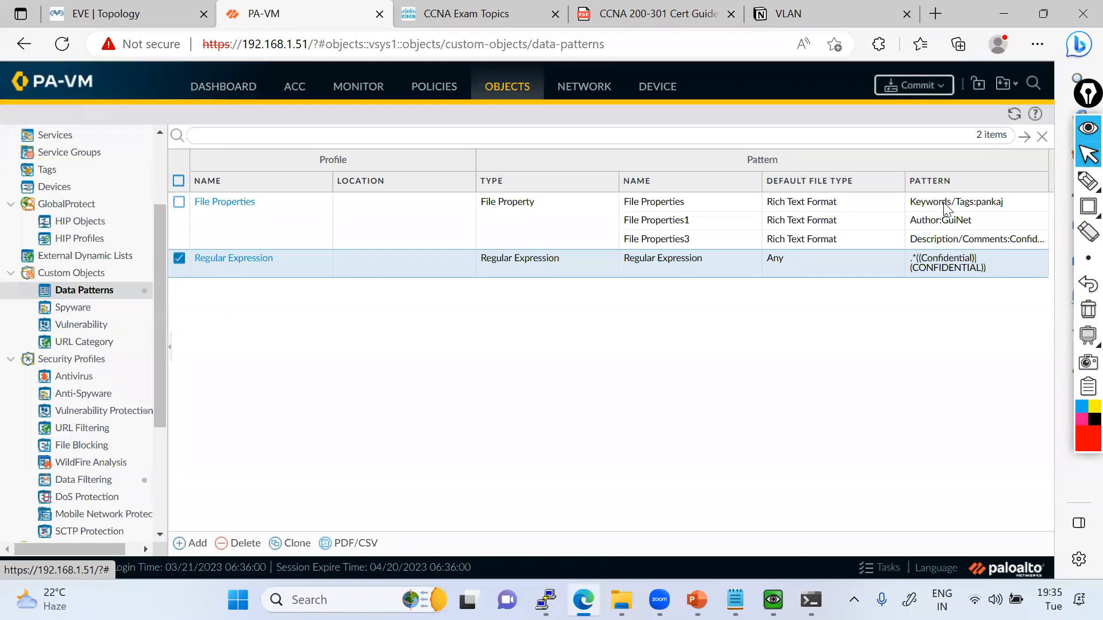
Reopen the File Properties data pattern, wrap the Keywords/Tags entry's first-name value in .*( ) and save it.
click(947, 208)
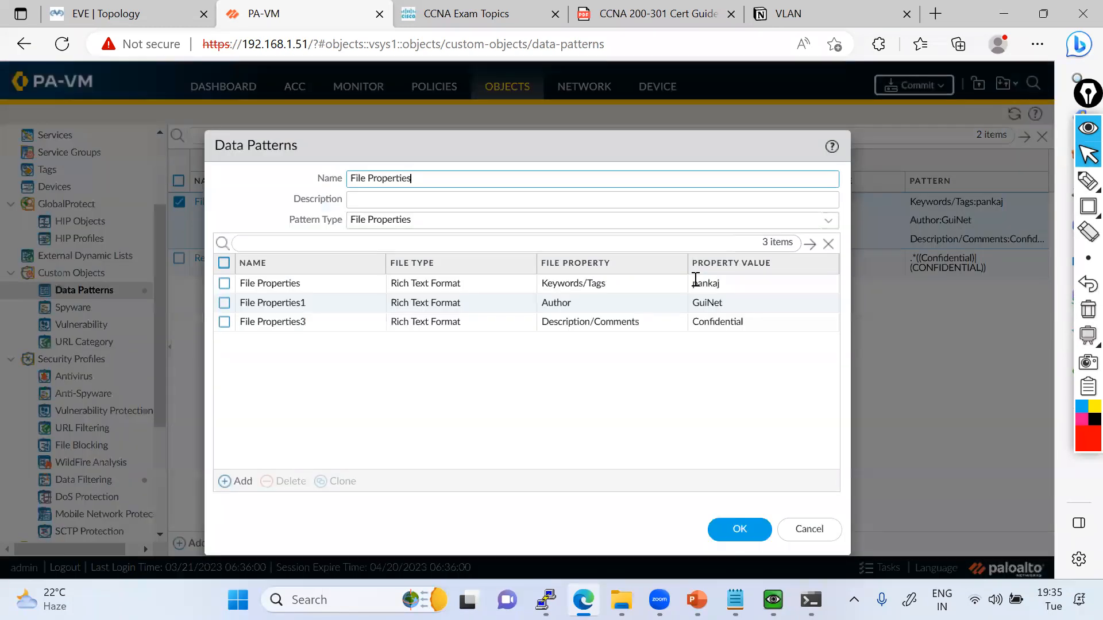
click(696, 282)
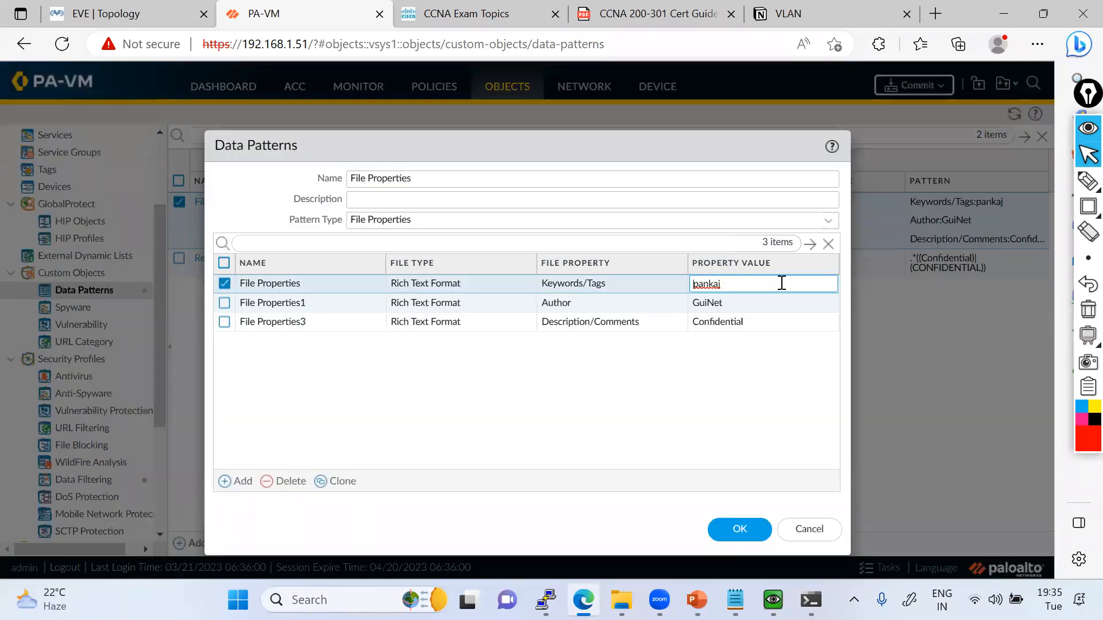
text(.*()
text())
click(763, 384)
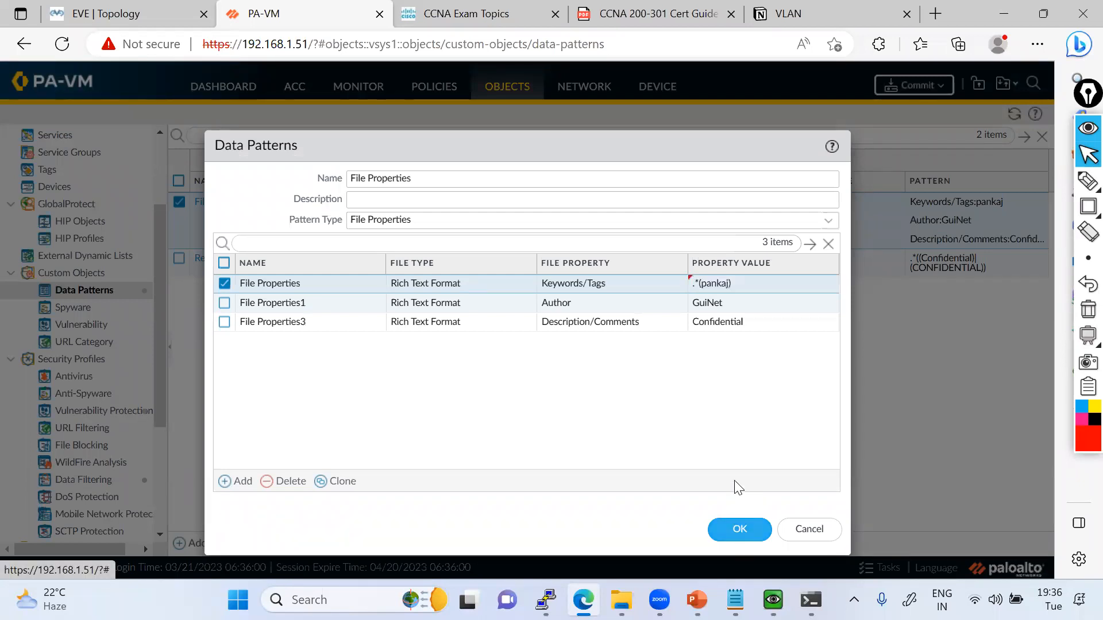
click(740, 530)
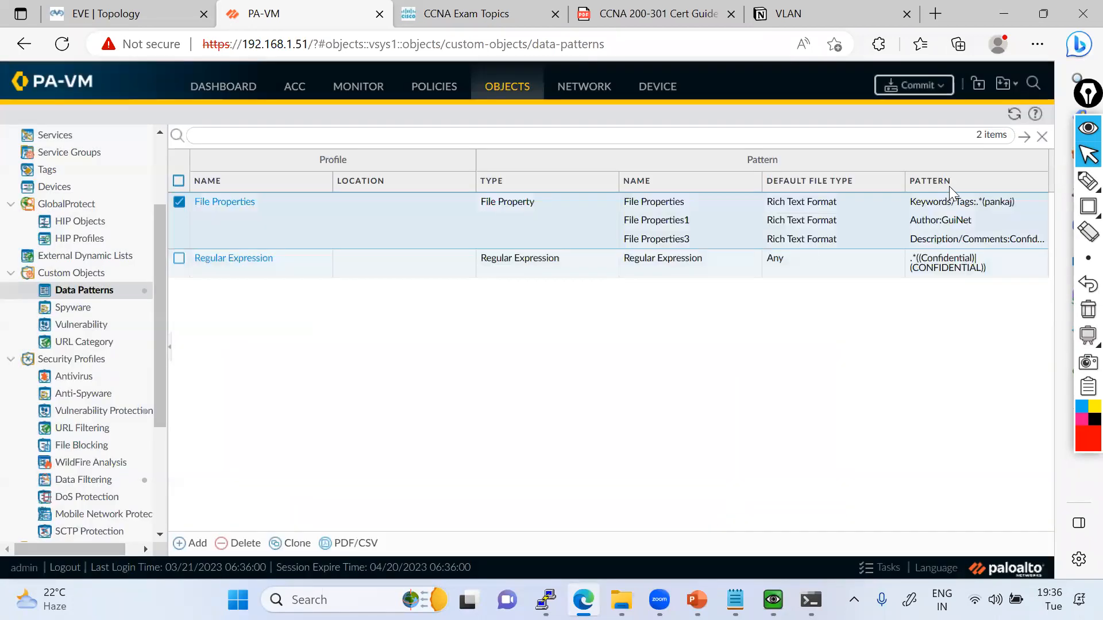
Reopen the File Properties data pattern and set the Author entry's property value to .*(GuiNet).
click(203, 201)
click(696, 301)
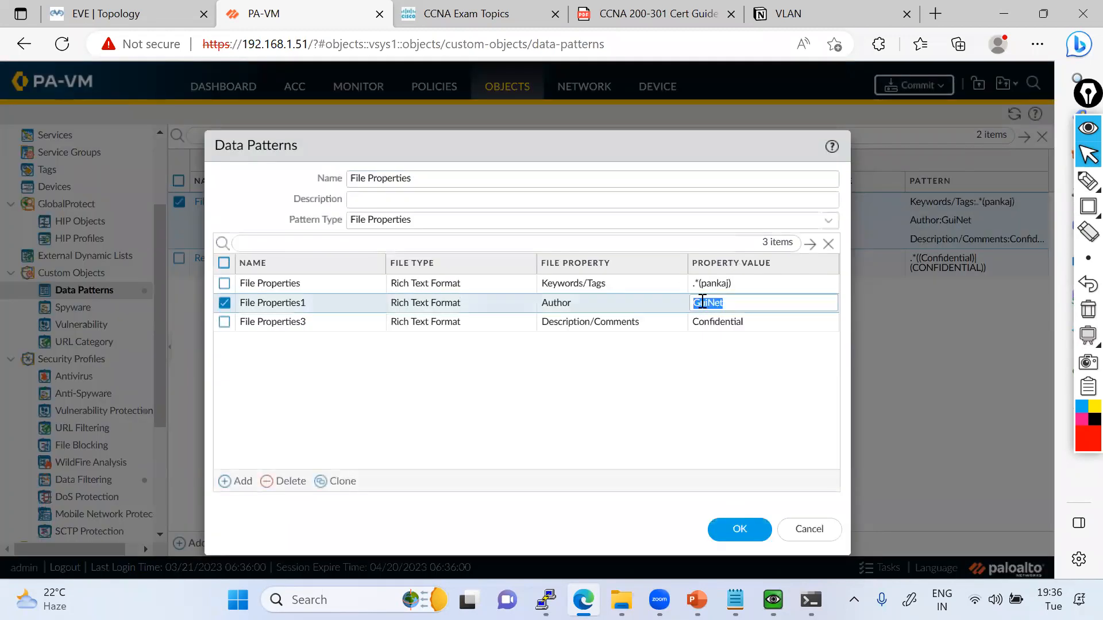
key(Left)
text(.*()
click(746, 421)
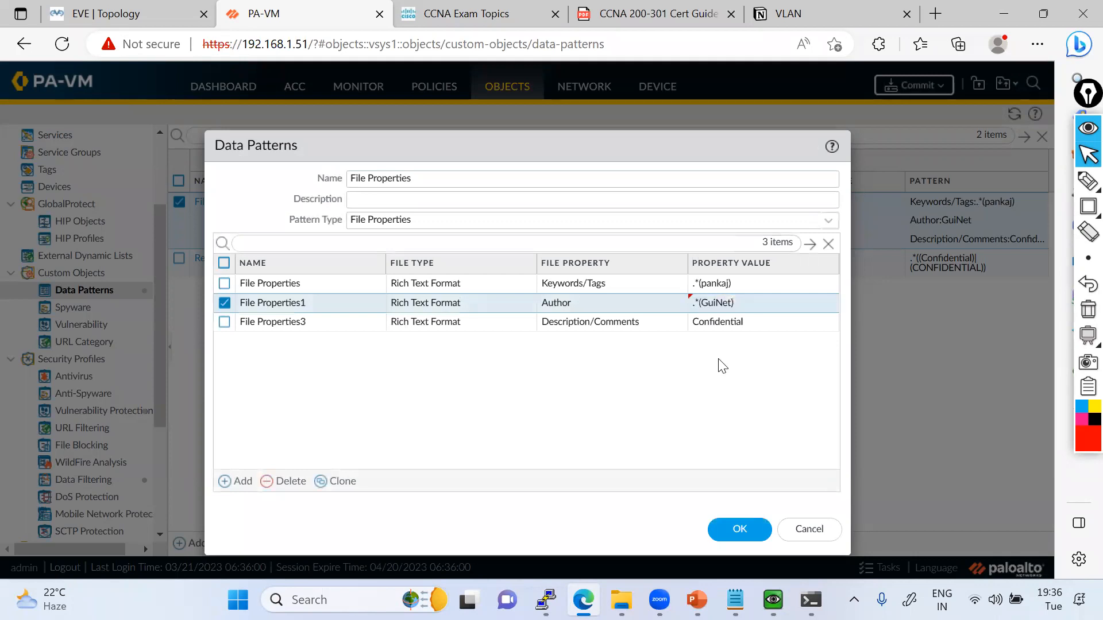
Set the Description/Comments entry's property value to .*(Confidential) and save the data pattern.
click(700, 327)
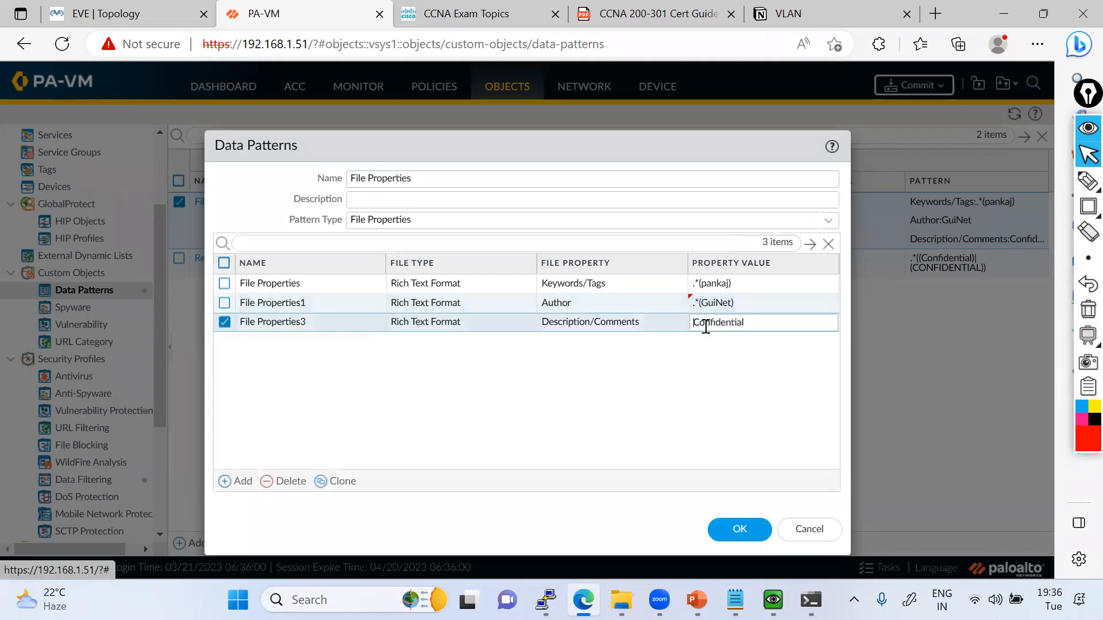
double_click(715, 326)
key(Left)
text(>8)
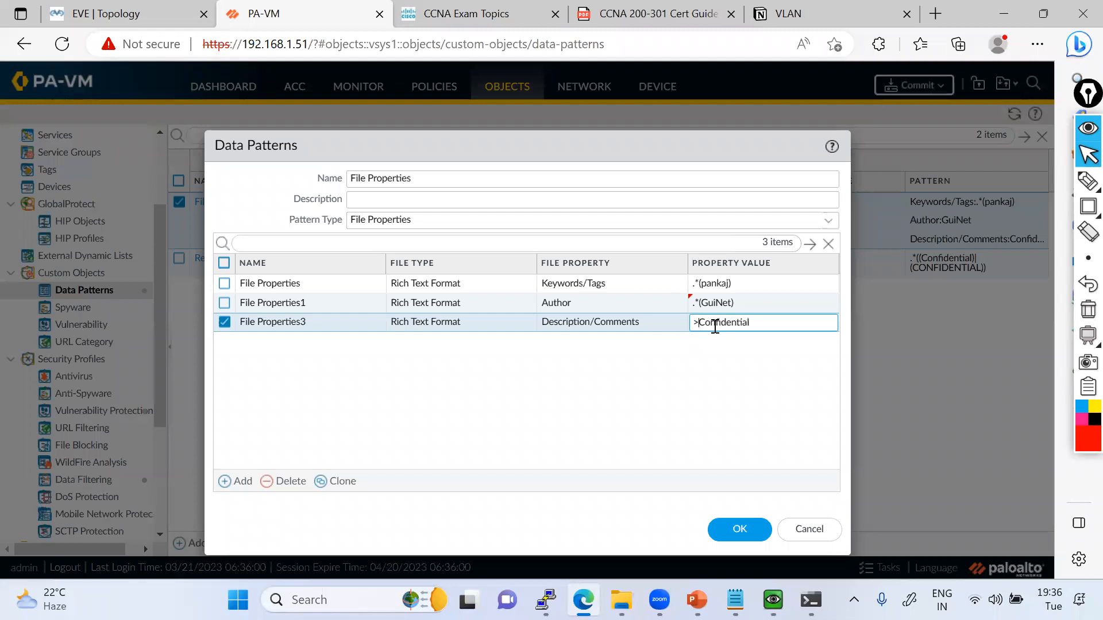
key(BackSpace)
key(BackSpace)
text(.*())
click(741, 529)
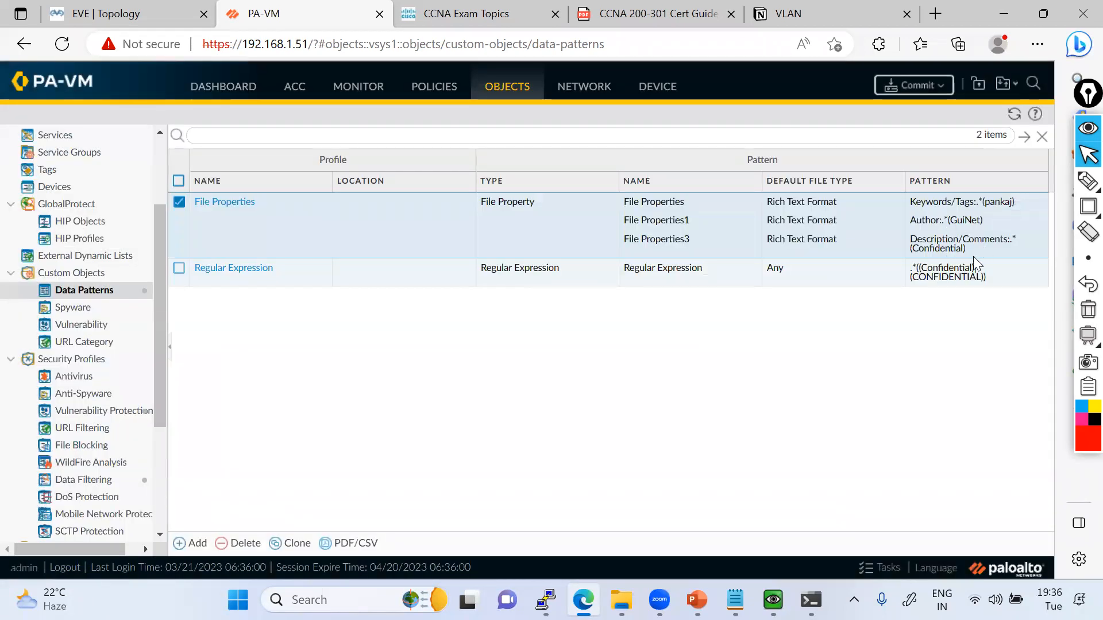
Reopen the Regular Expression data pattern and add a second entry named Regular Expression1.
click(224, 277)
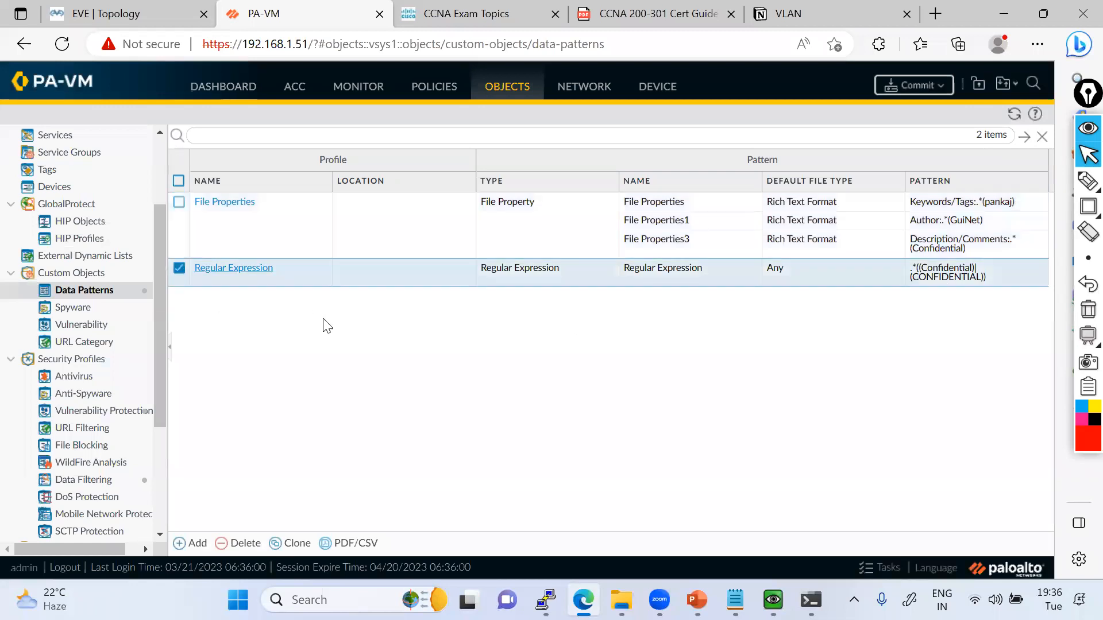
click(248, 482)
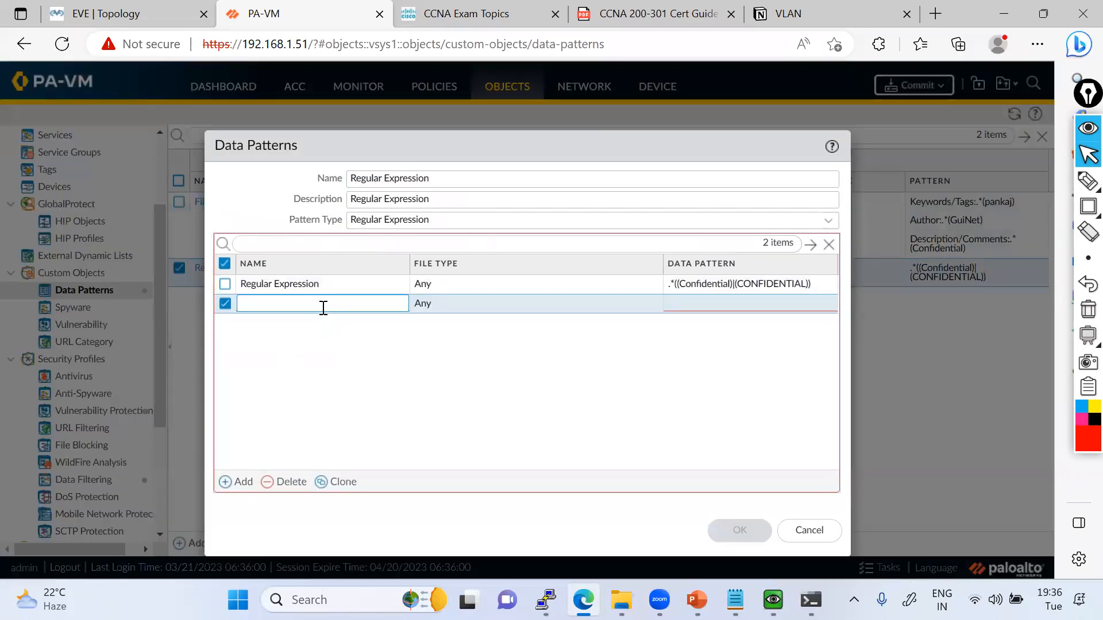
key(ctrl+v)
text(1)
click(424, 348)
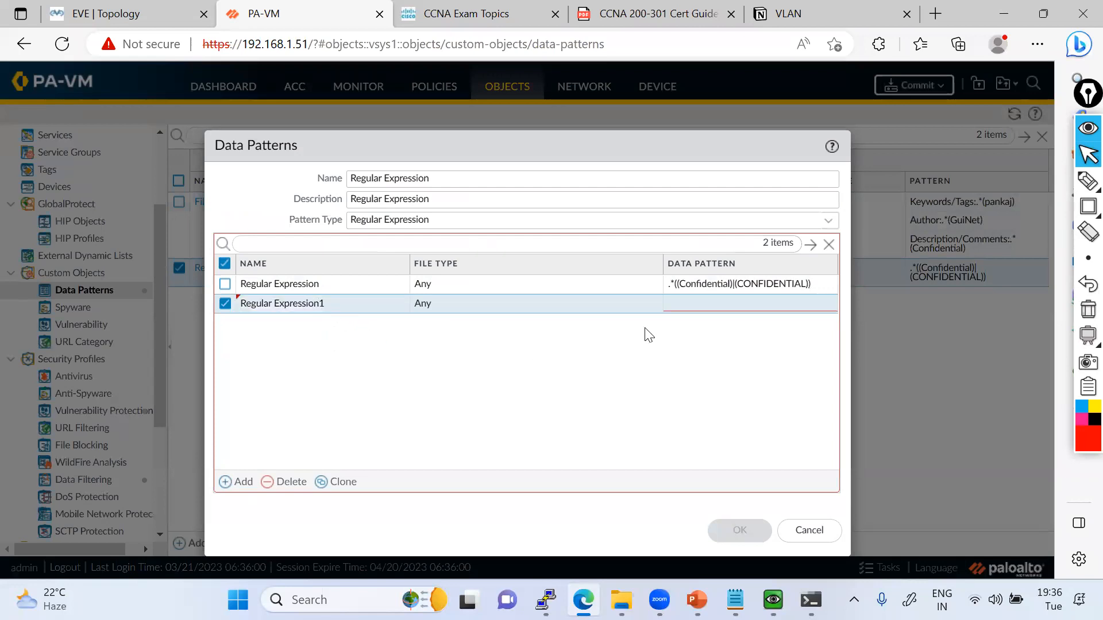
Set the Regular Expression1 data pattern to .*(( )|( )) with the person's first name in lowercase and in uppercase as the two alternatives.
click(711, 306)
text(.)
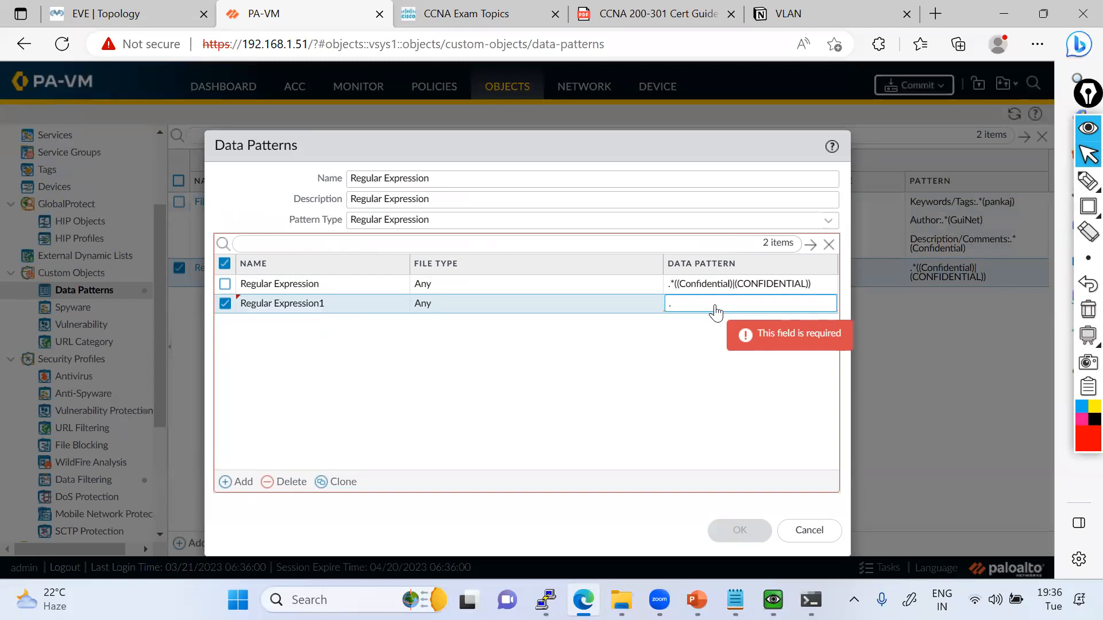
text(*(()
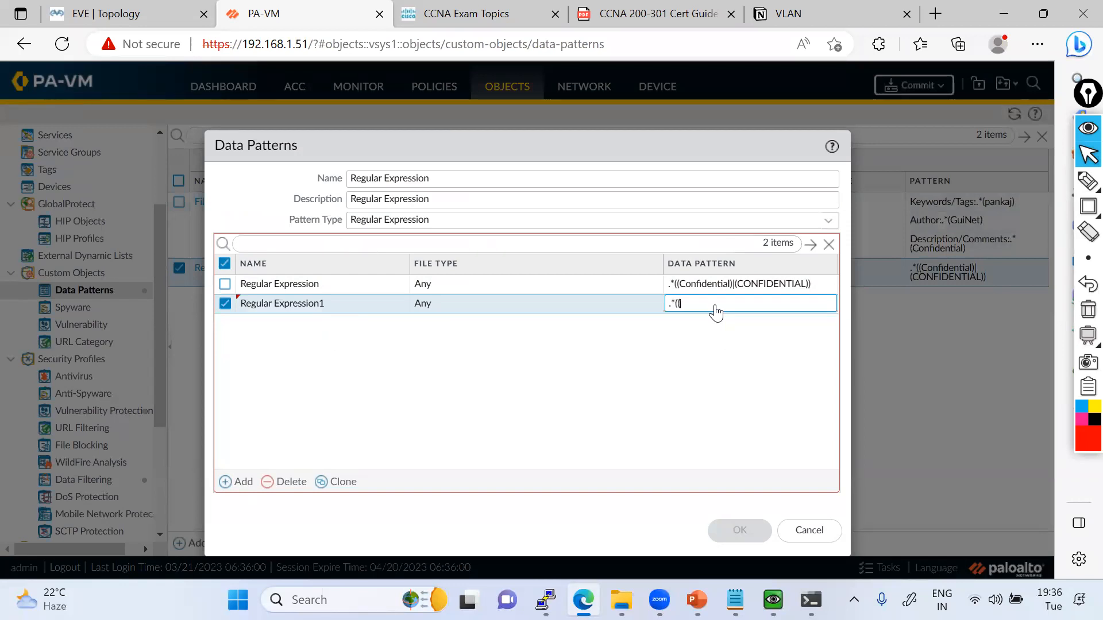
text(pankaj)|(PANKAJ)))
click(557, 401)
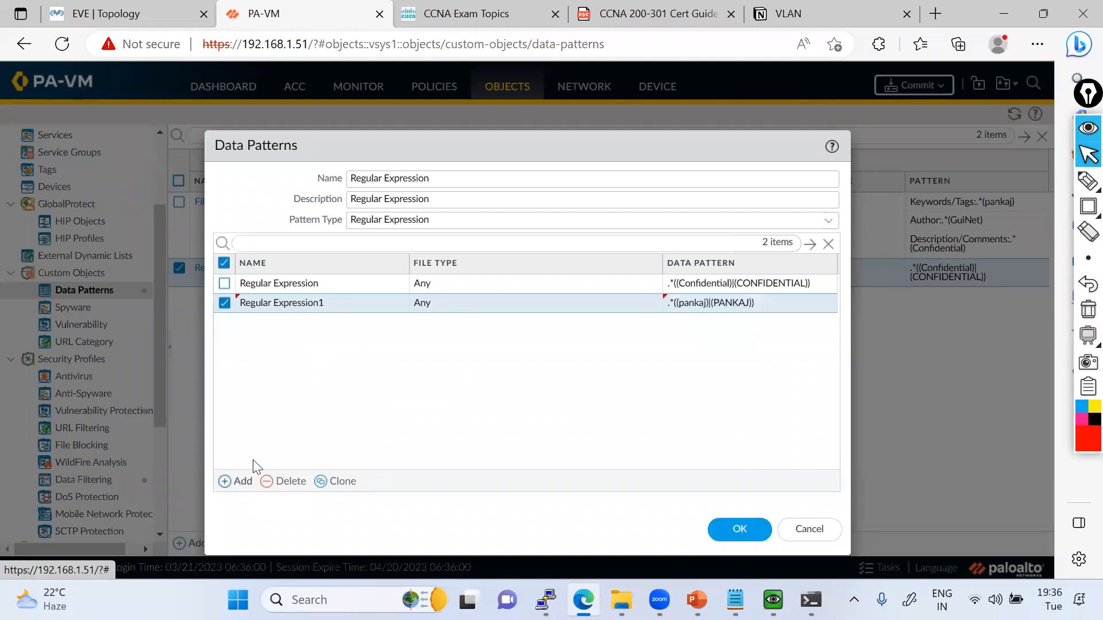
Add a third entry named Regular Expression3 to the data pattern.
click(242, 482)
key(ctrl+v)
text(3)
click(692, 323)
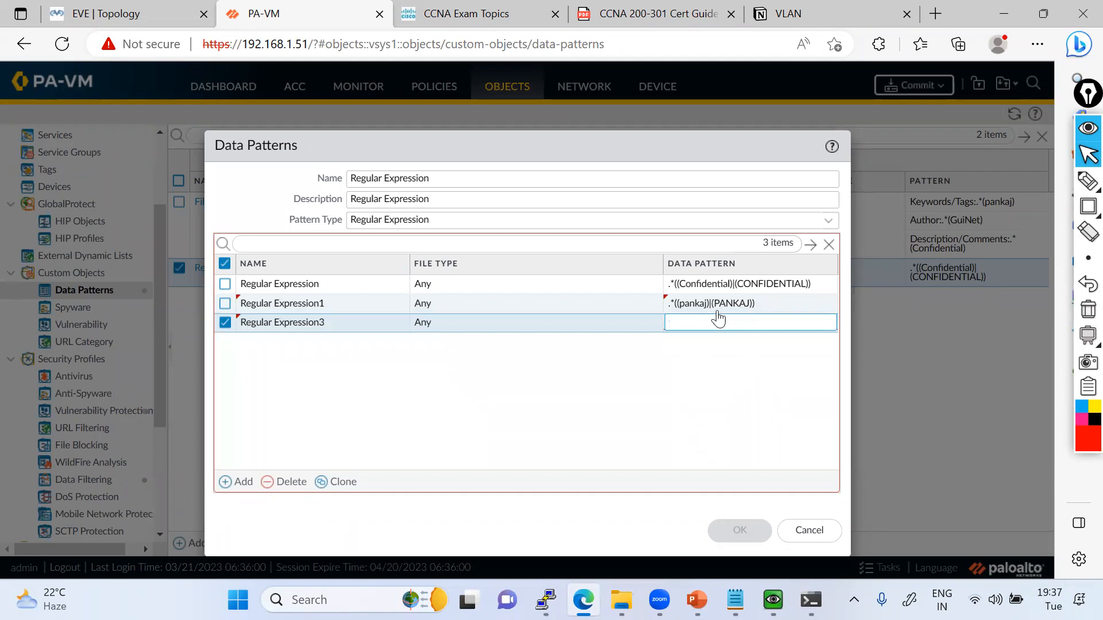
click(696, 386)
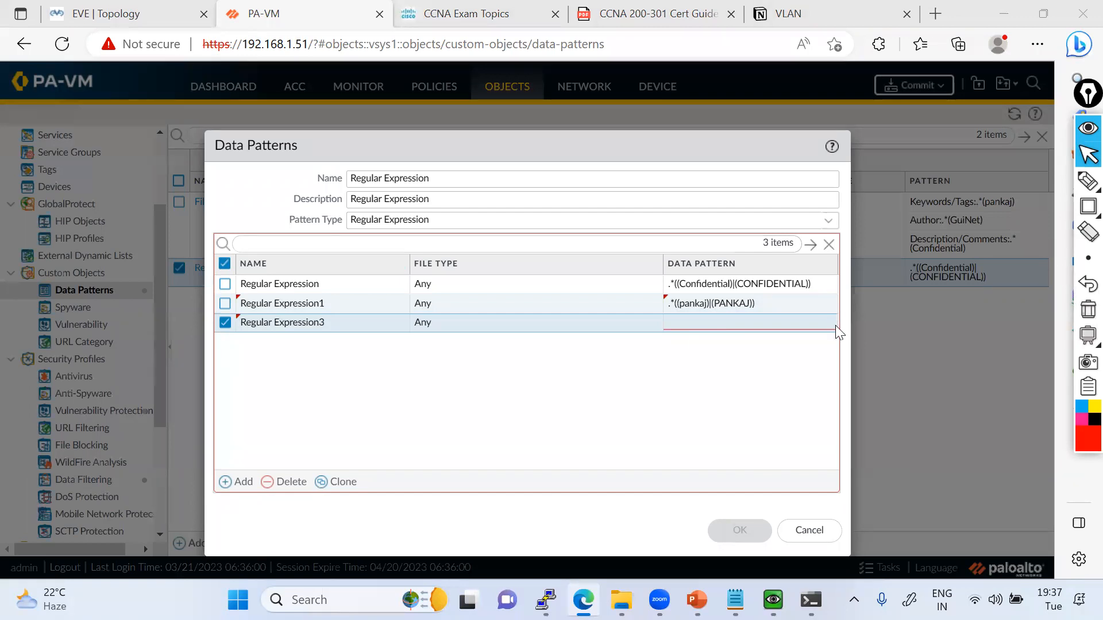
Capitalize the initial letter of the lowercase first name in the Regular Expression1 data pattern.
double_click(745, 305)
click(787, 301)
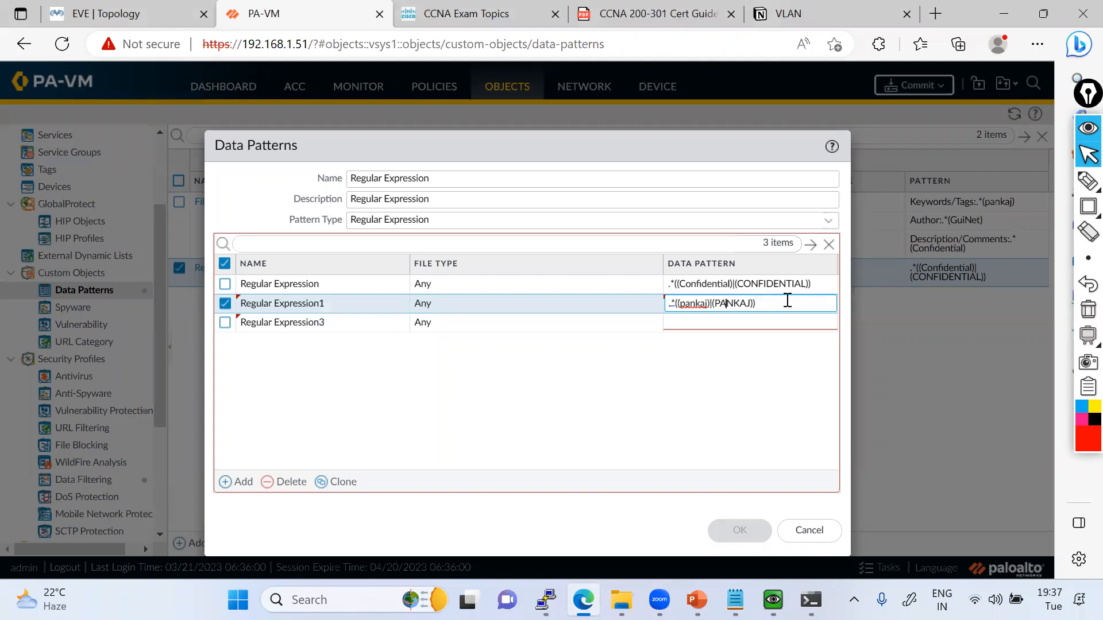
right_click(696, 305)
click(733, 314)
click(724, 366)
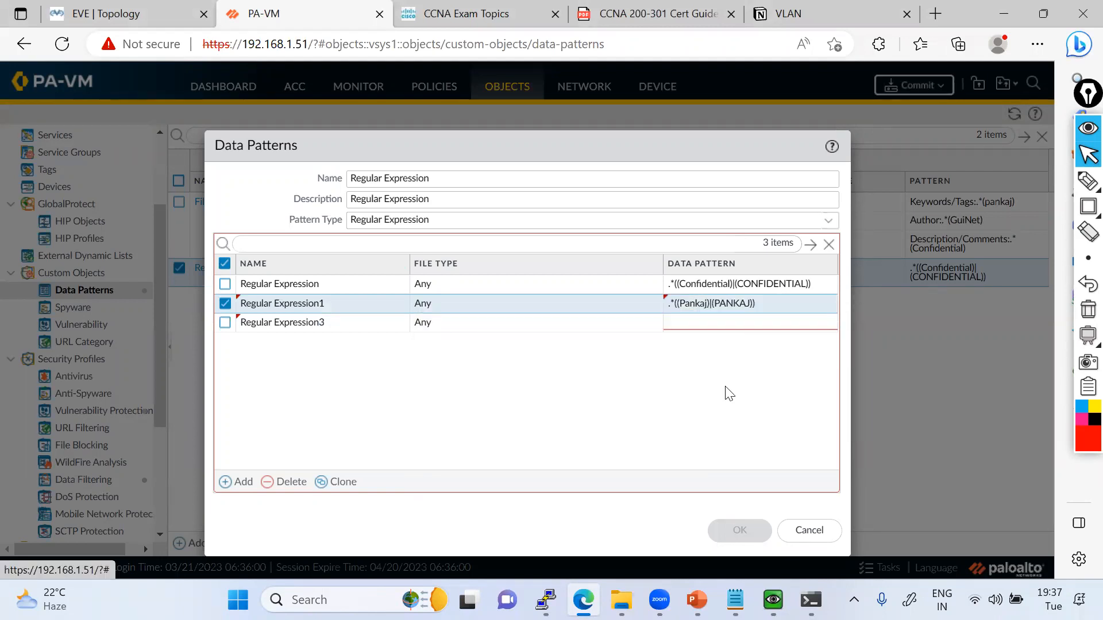
Change the capitalized first name in the Regular Expression1 data pattern to all lowercase, keeping the .* prefix before the alternatives.
click(741, 322)
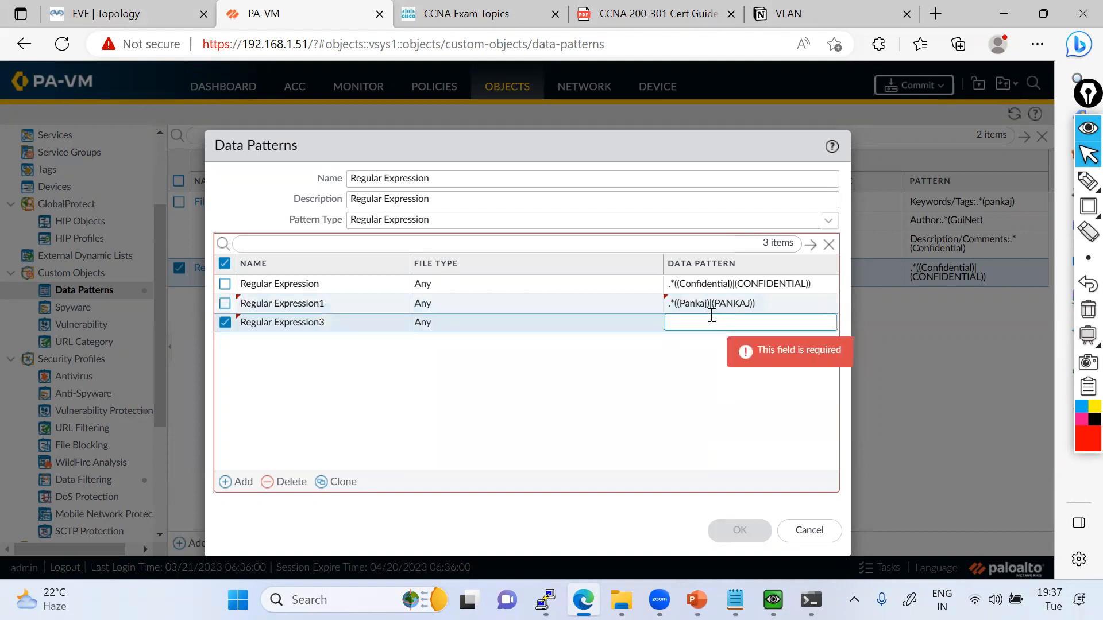
double_click(690, 304)
key(Left)
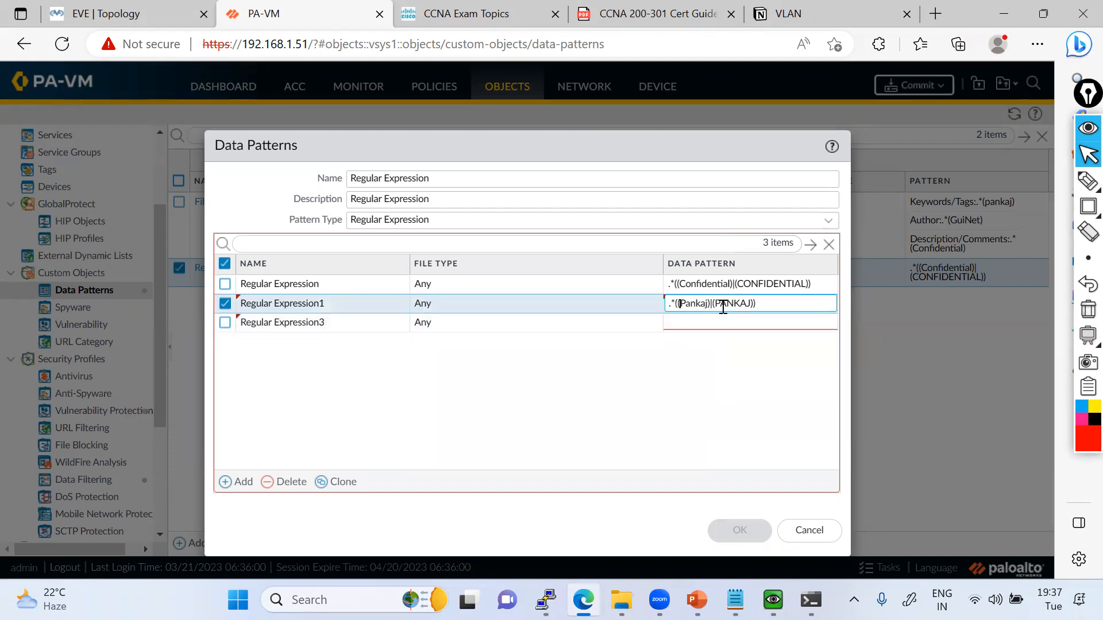
key(BackSpace)
text(p)
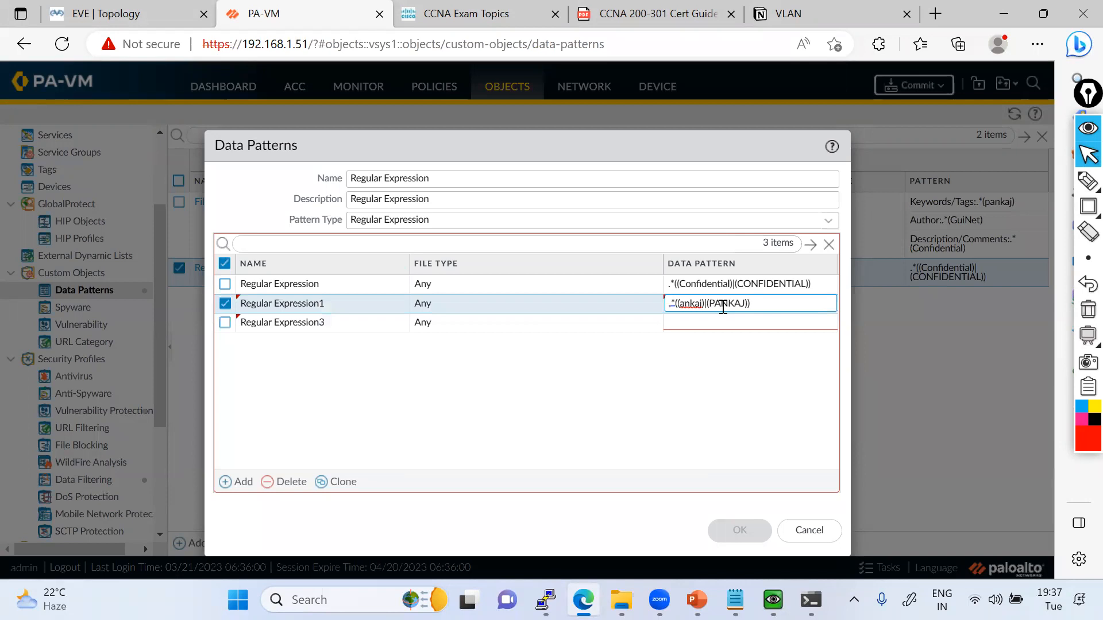
key(BackSpace)
key(BackSpace)
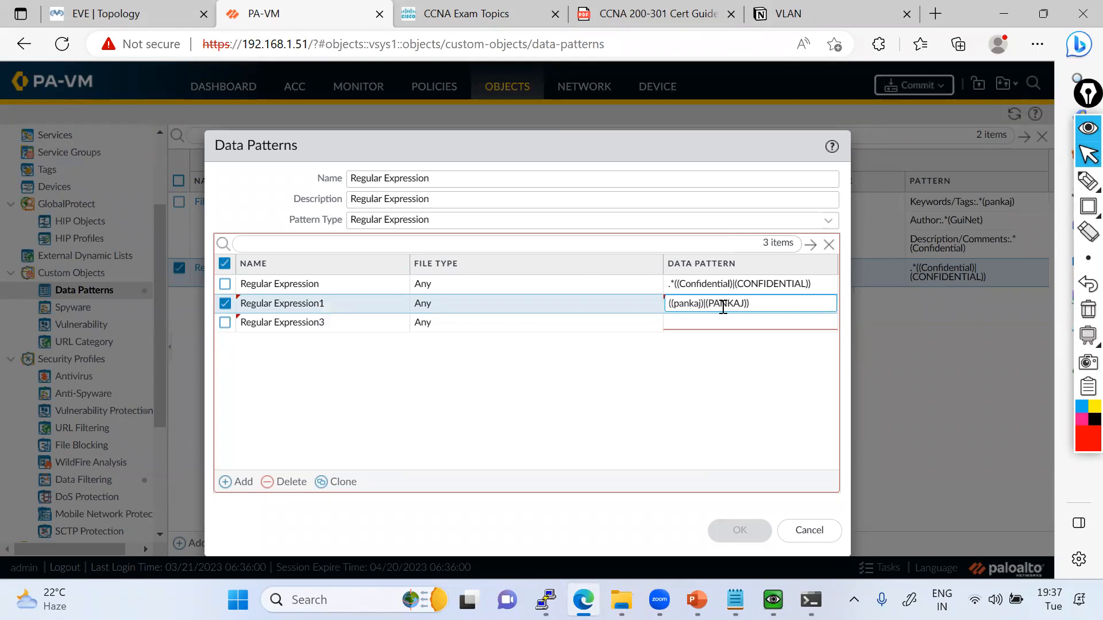
text(>)
key(BackSpace)
text(.*)
click(725, 402)
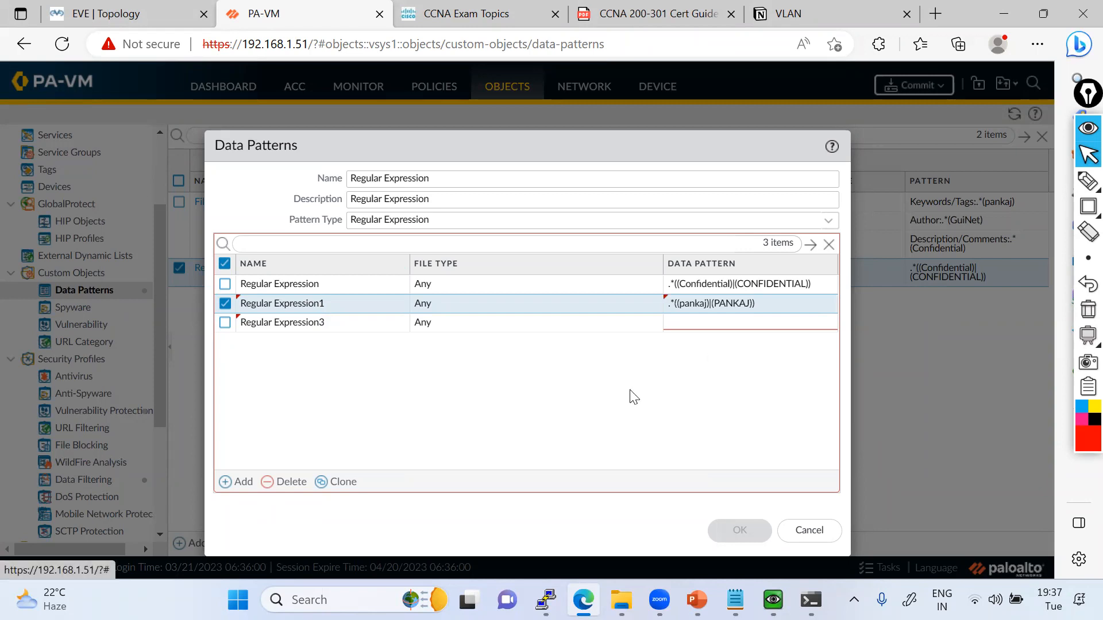
Set the Regular Expression3 data pattern to .*((guinet)|(GuiNet)) and save the Regular Expression object.
click(690, 319)
text(.*)
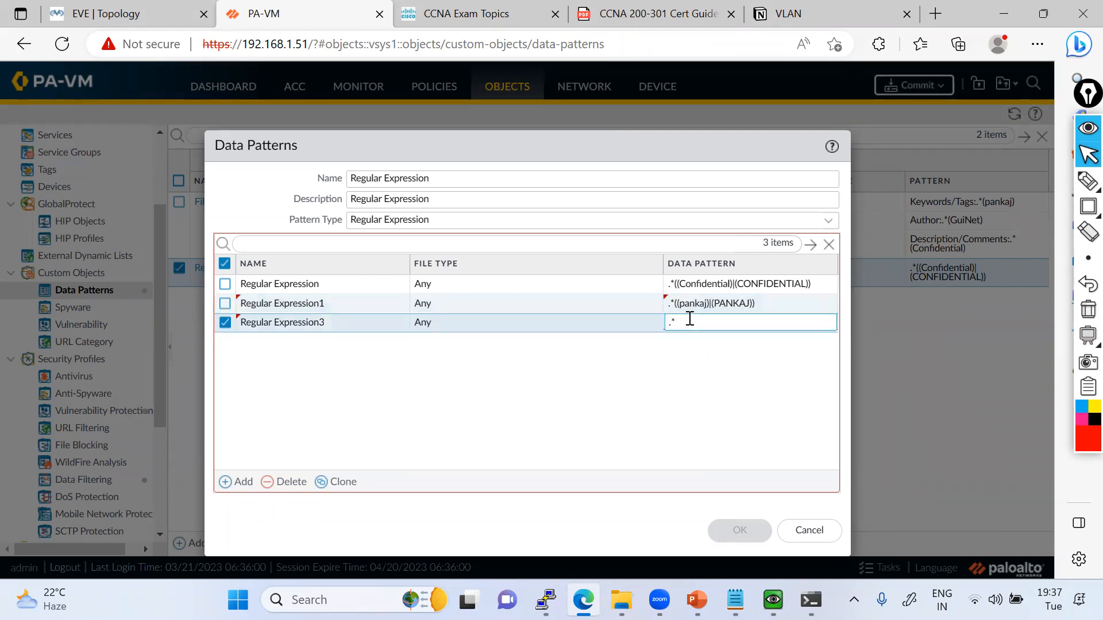
text(((guinet)|(GUI)
key(BackSpace)
text(uinet)|(GuiNet)))
click(741, 531)
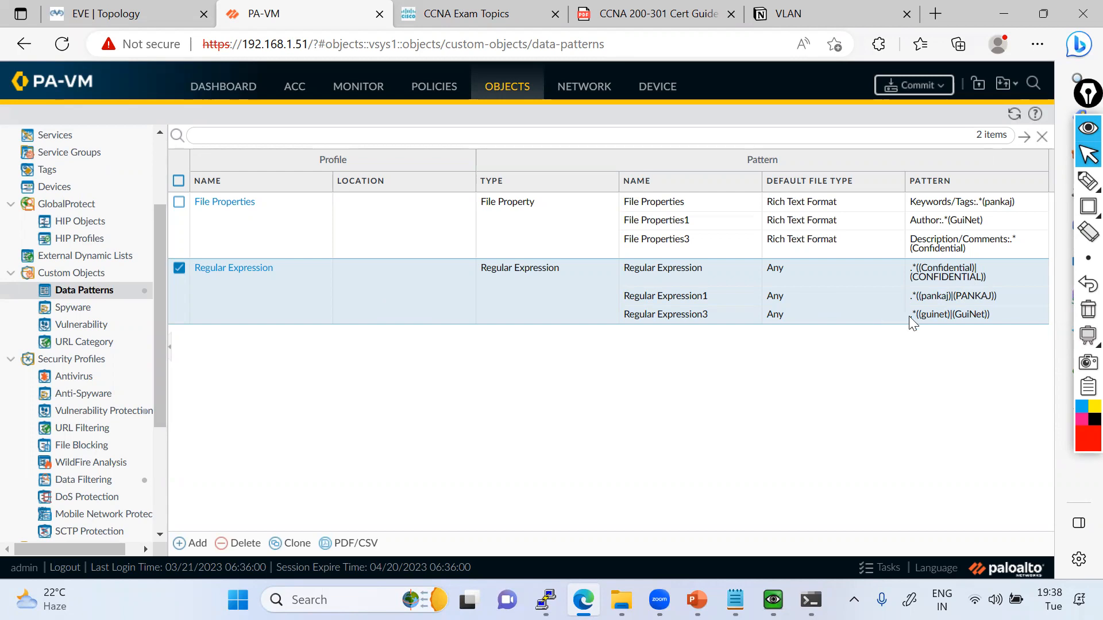
Tick the three file-property patterns and circle the regular-expression patterns in red on screen, and clear the annotations.
click(1088, 181)
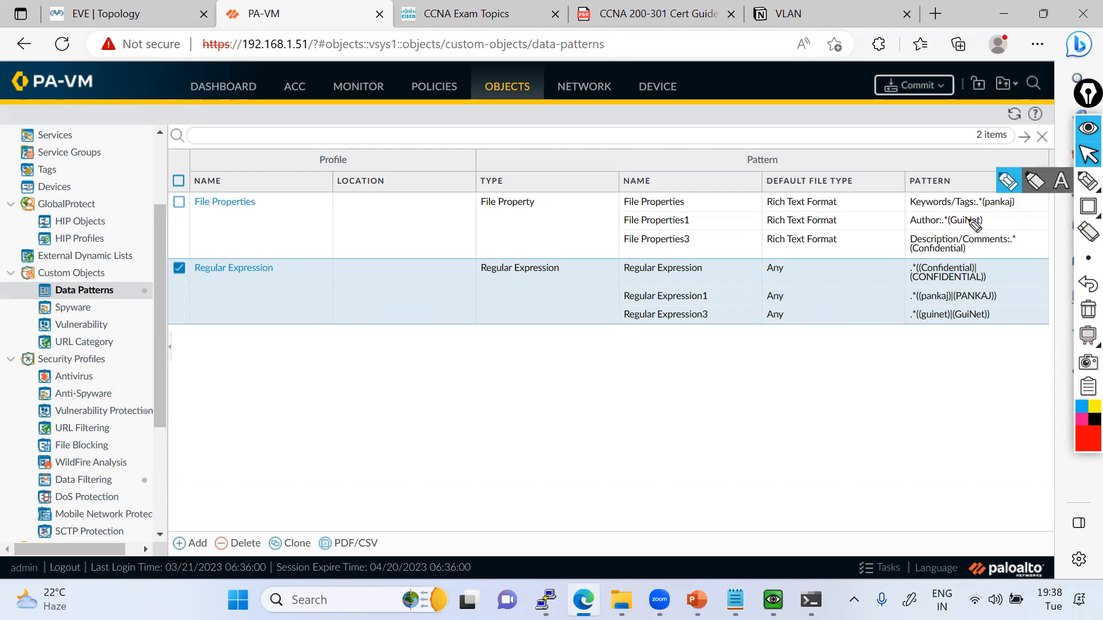
drag(965, 208, 990, 185)
drag(972, 237, 995, 226)
mouse_move(980, 262)
mouse_down()
mouse_move(930, 336)
mouse_move(970, 266)
mouse_up()
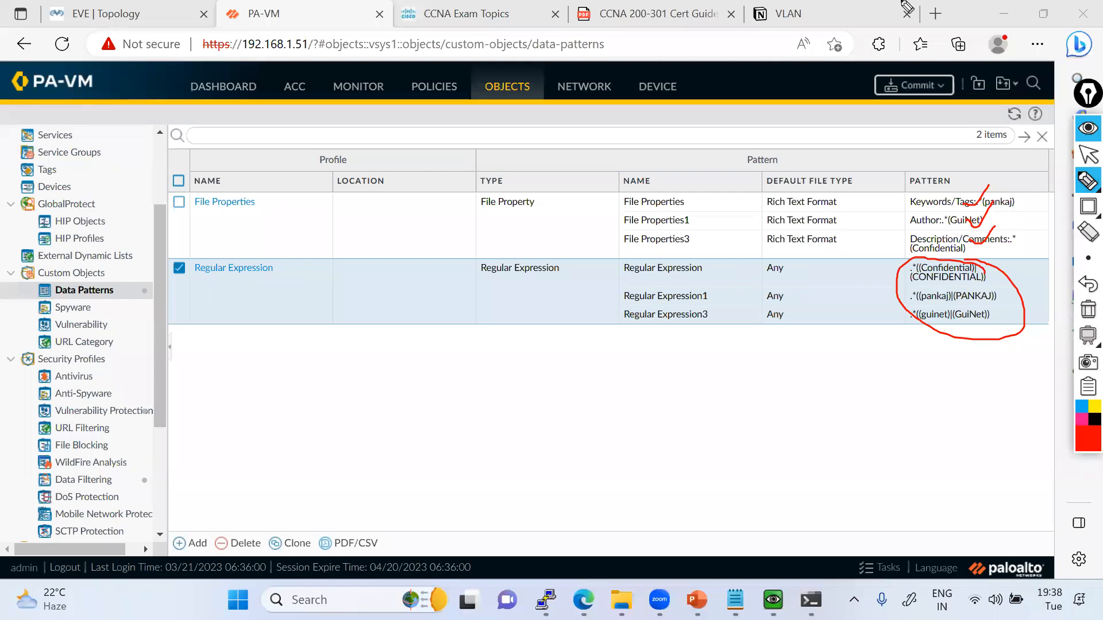
click(1087, 312)
click(1088, 154)
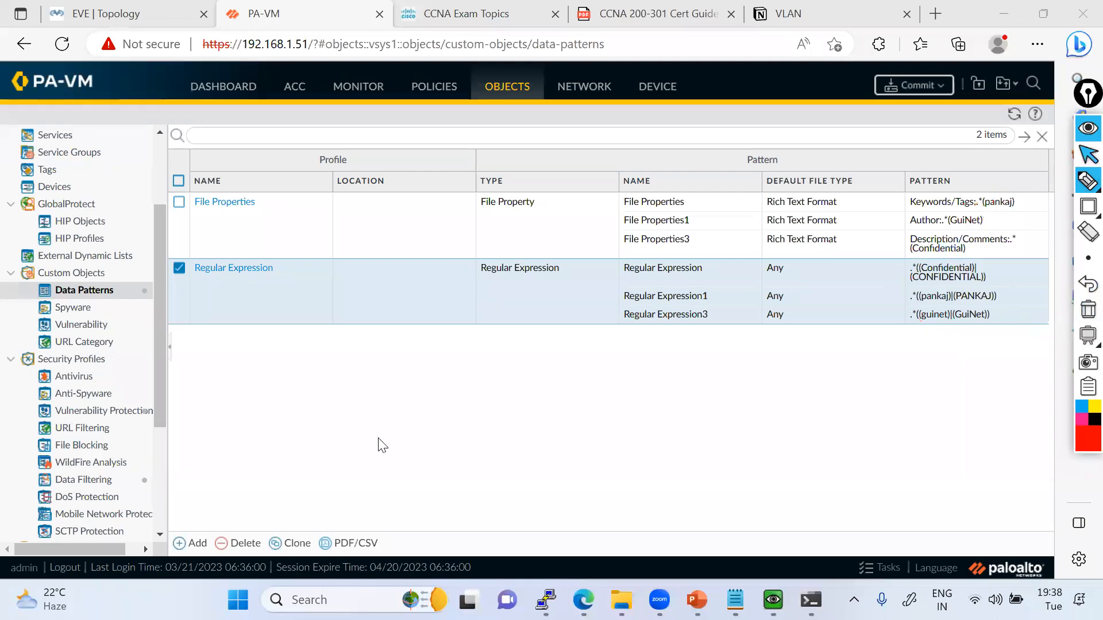
Create a data pattern of type Predefined Pattern, with Predefined Pattern as both its name and description.
click(195, 542)
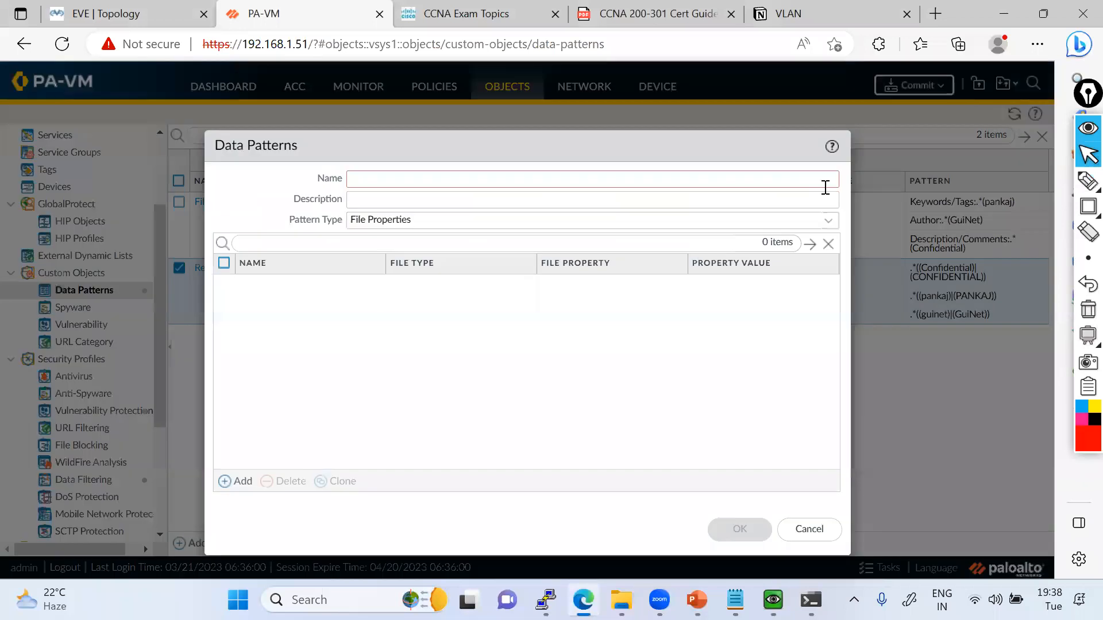
click(827, 220)
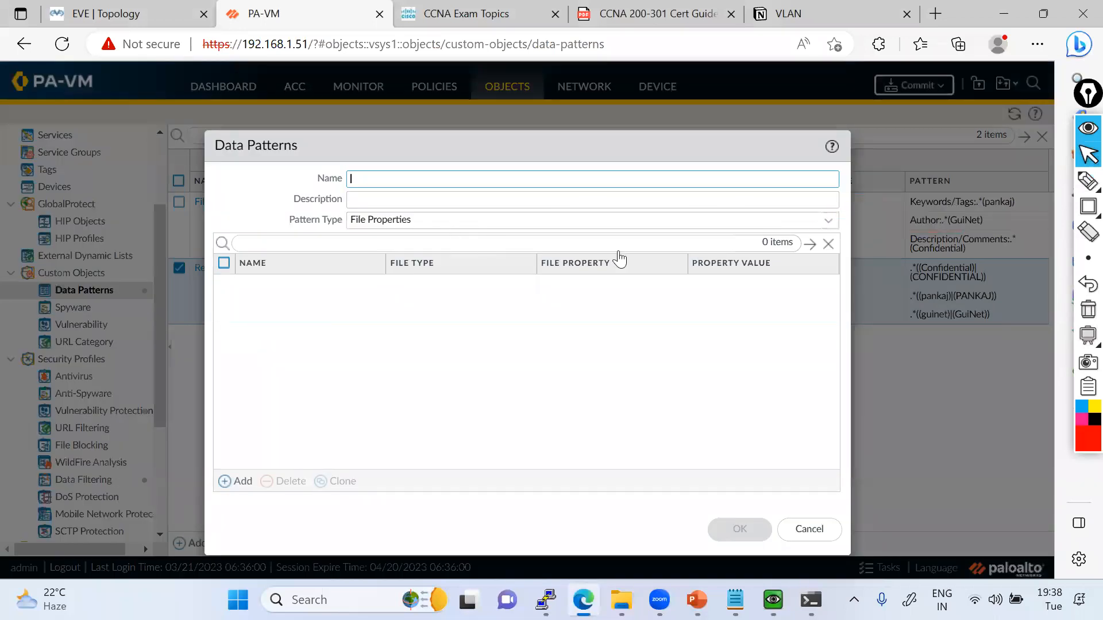
click(421, 242)
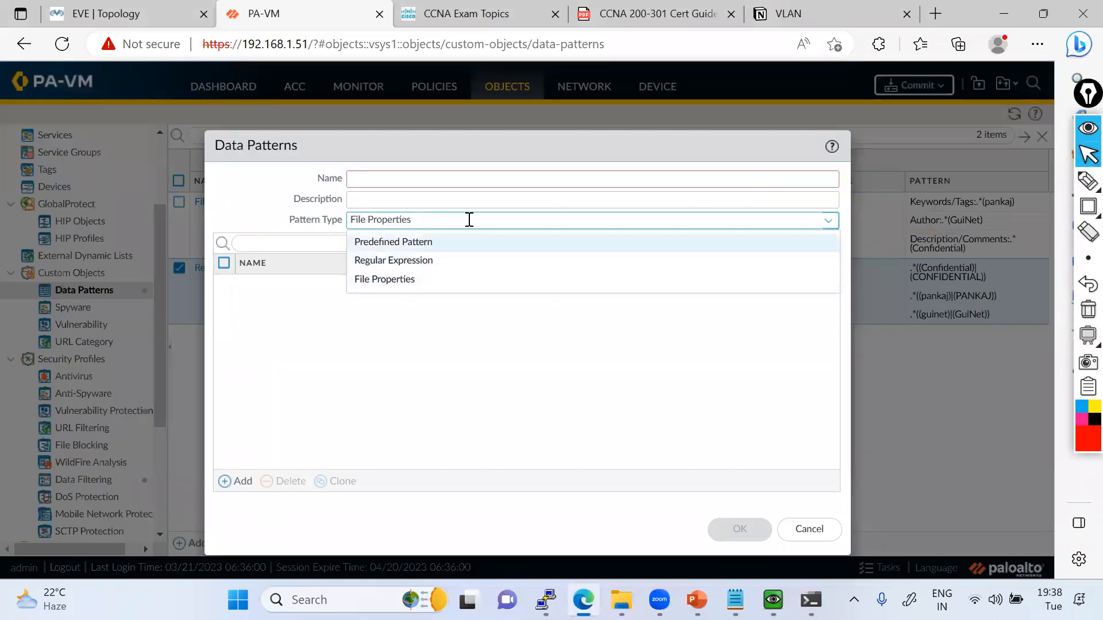
click(470, 220)
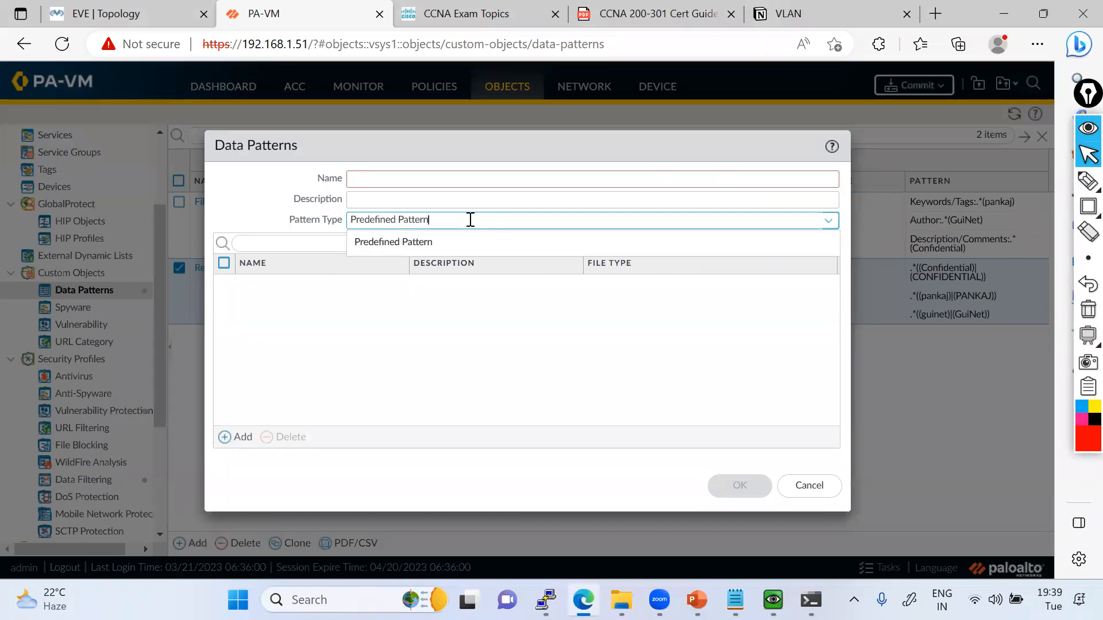
click(373, 182)
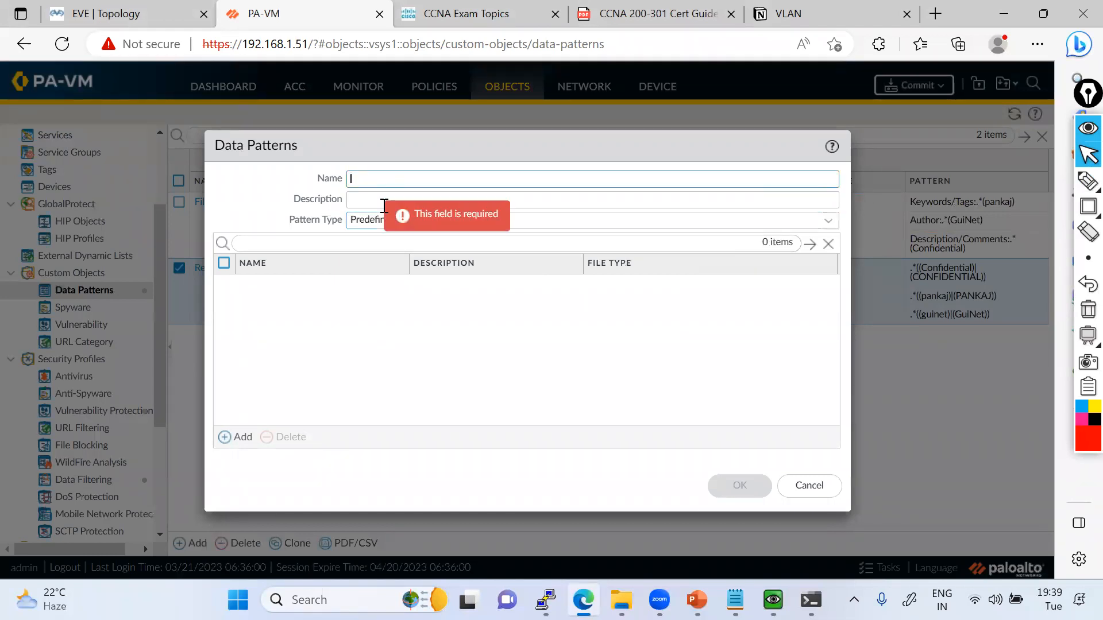
text(Predefined Pattern)
click(385, 201)
text(Predefined Pattern)
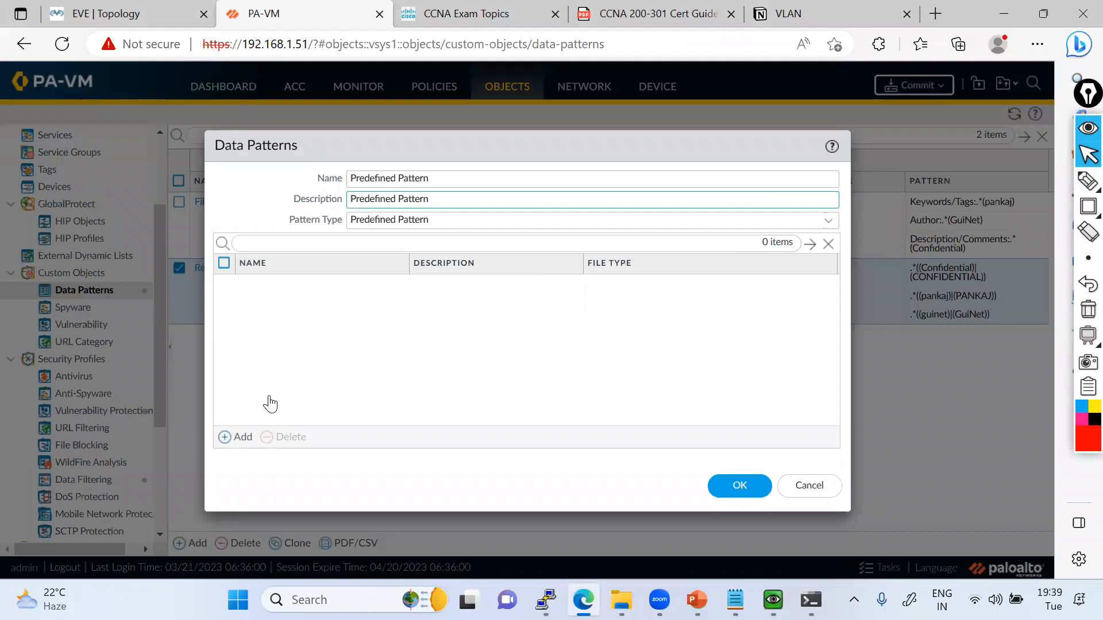
Add a Permanent Account Identification Number entry to the Predefined Pattern object.
click(235, 437)
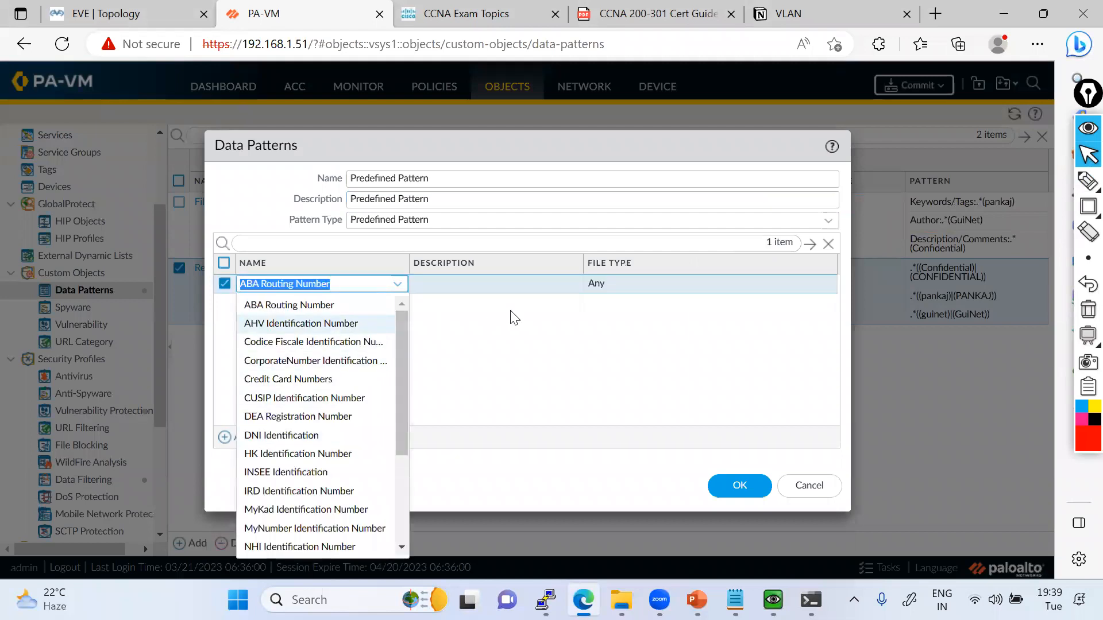
click(319, 379)
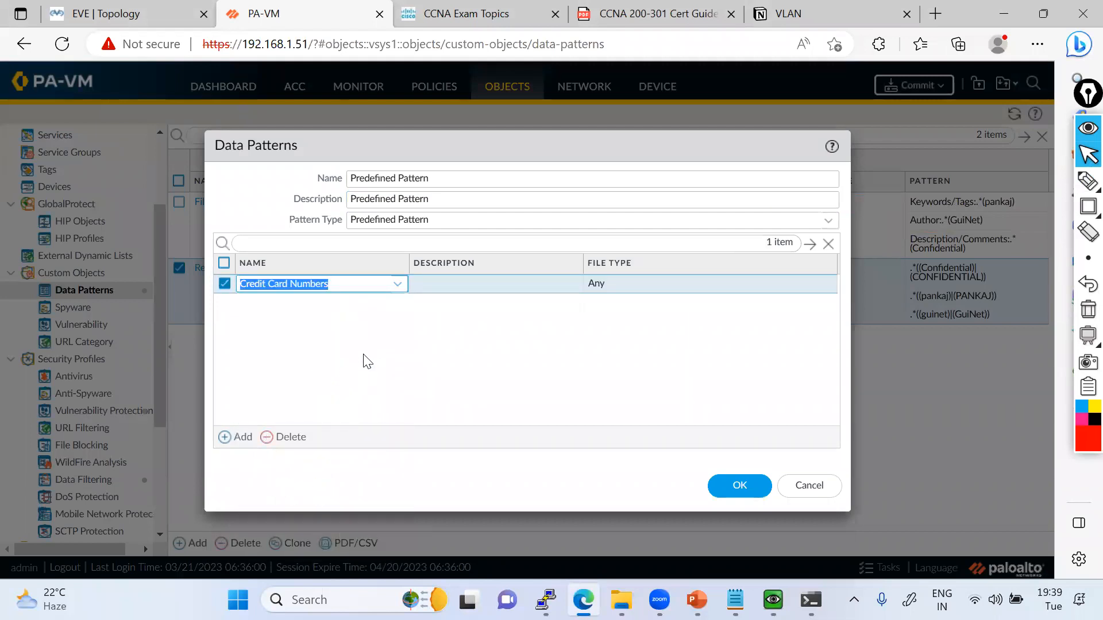
click(397, 286)
click(397, 284)
scroll(347, 428, down, 5)
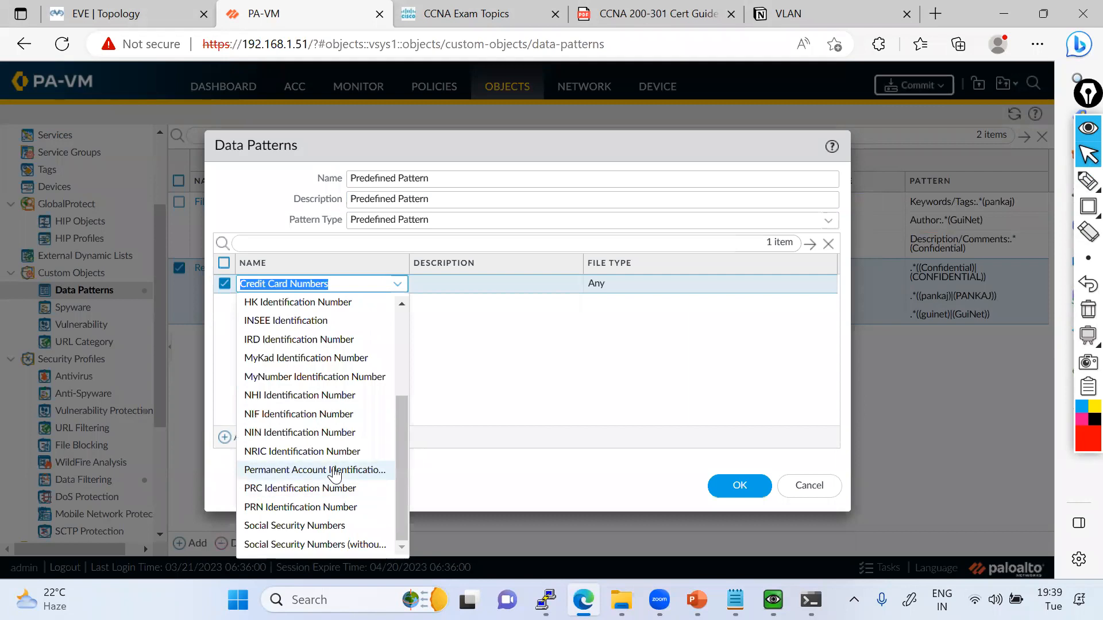
click(334, 475)
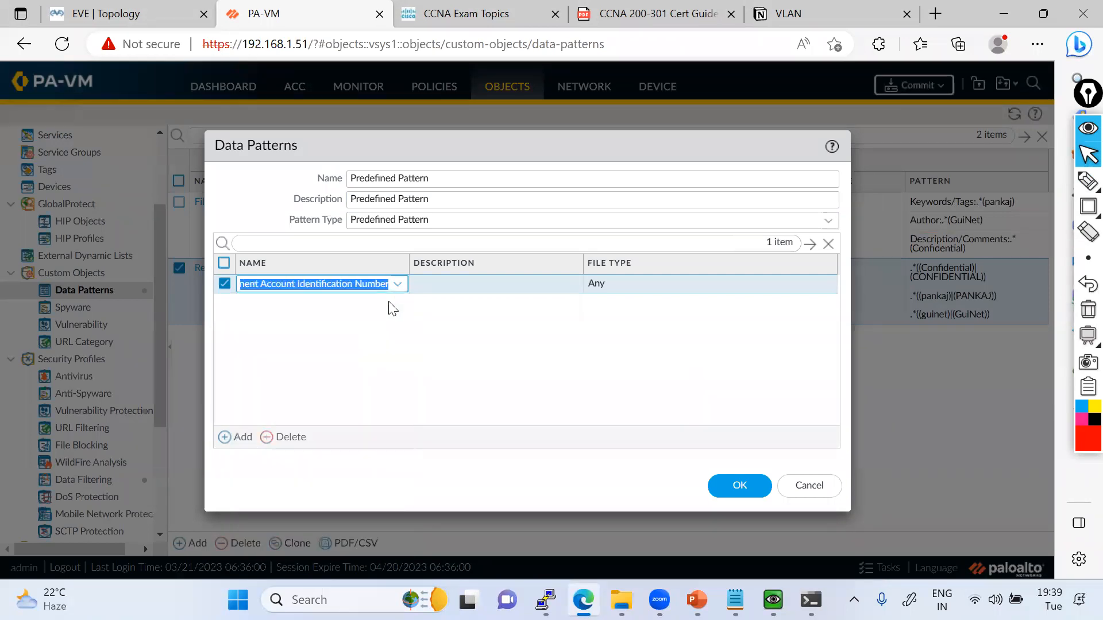
click(325, 320)
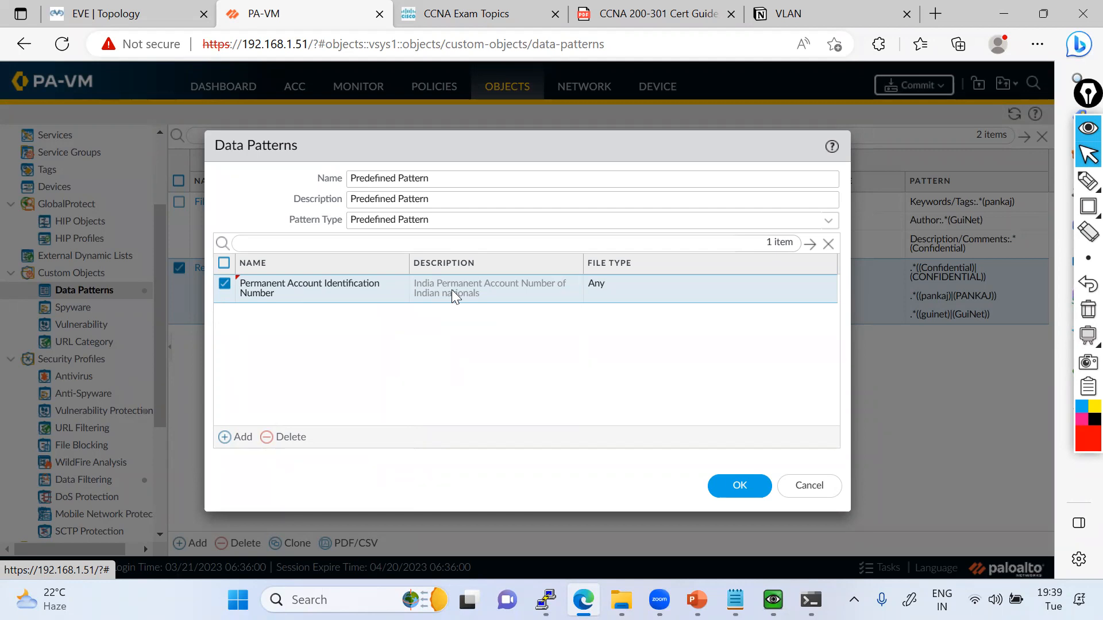
Browse the predefined identifiers for a second entry, delete that blank entry, and save the Predefined Pattern object.
click(226, 437)
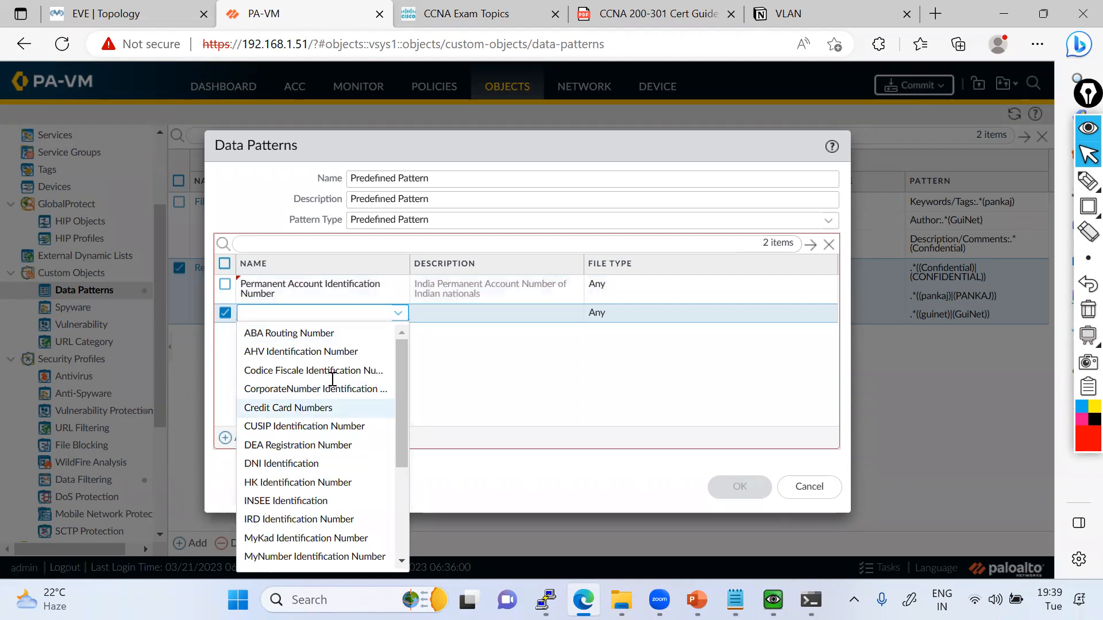
scroll(341, 454, down, 3)
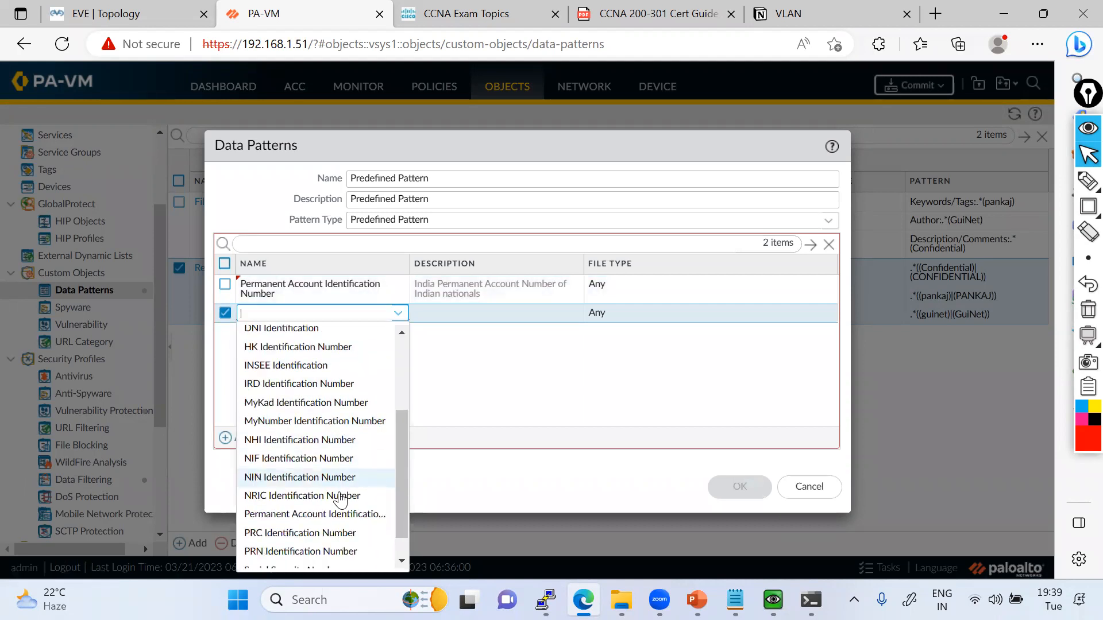
scroll(338, 560, down, 1)
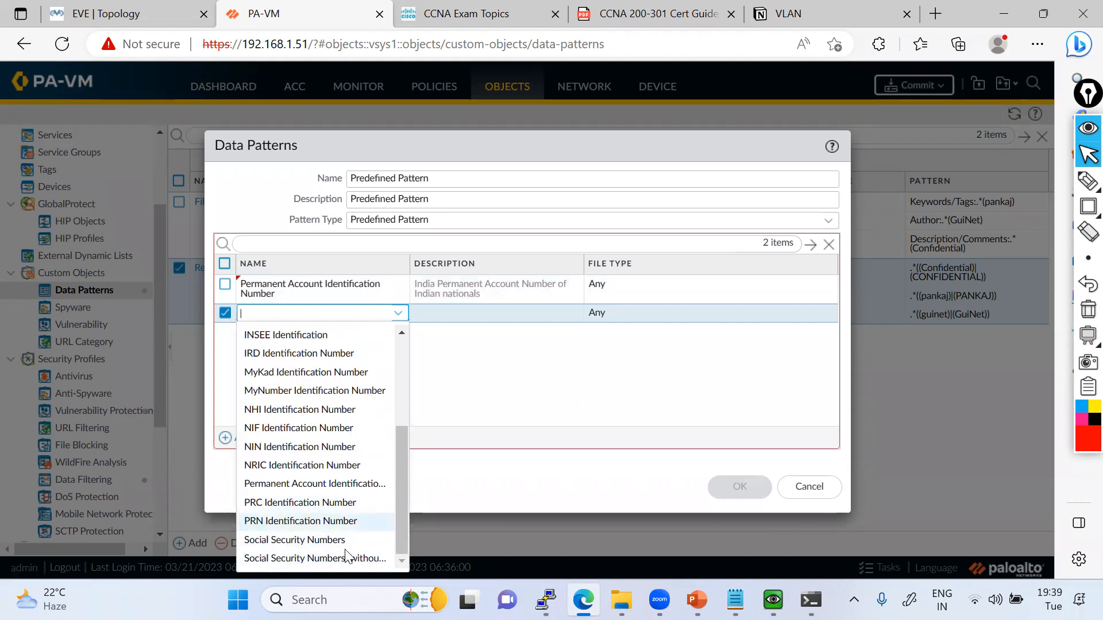
click(601, 384)
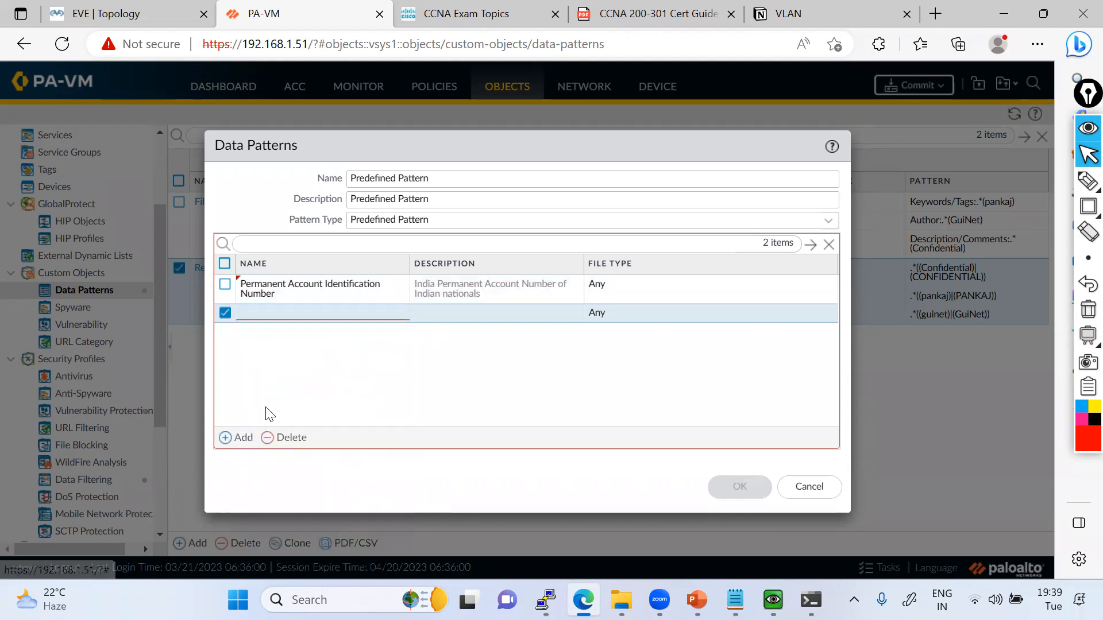
click(286, 439)
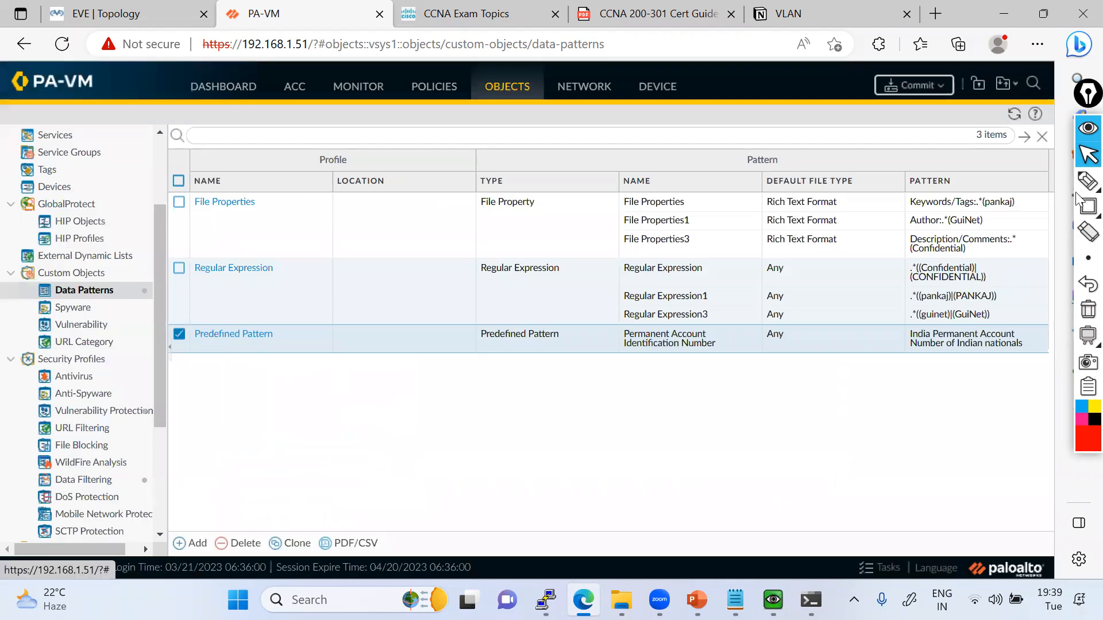
Box the Predefined Pattern row, and separately the File Properties and Regular Expression rows, in red on screen, clearing each annotation.
mouse_move(1082, 206)
click(1035, 205)
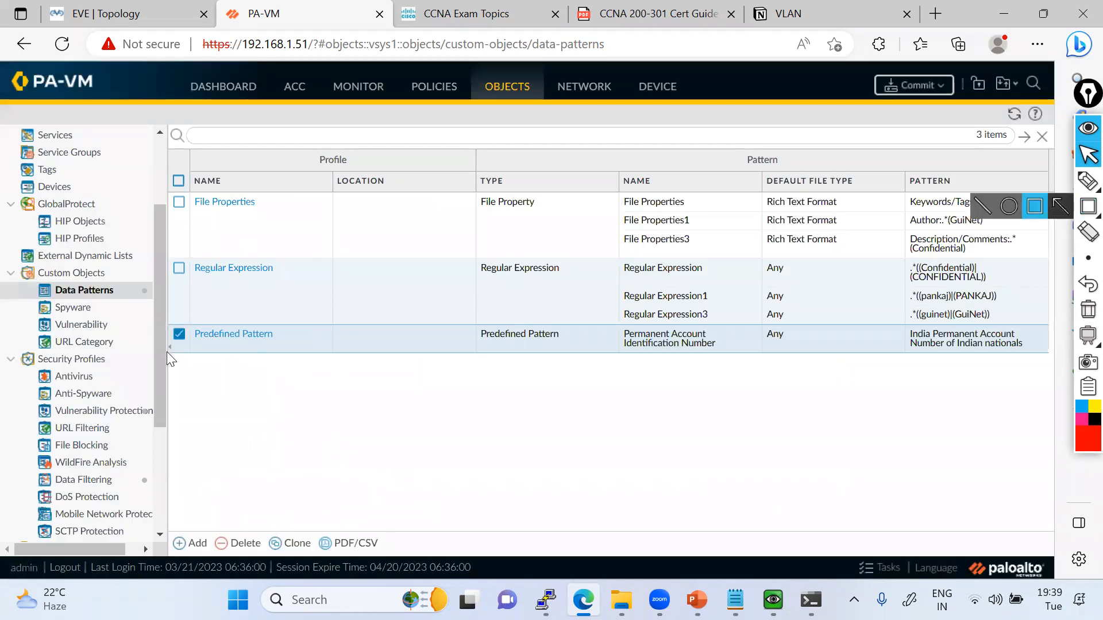
drag(154, 325, 403, 367)
mouse_move(924, 383)
mouse_down()
mouse_move(1011, 383)
mouse_move(1049, 378)
mouse_move(1048, 366)
mouse_up()
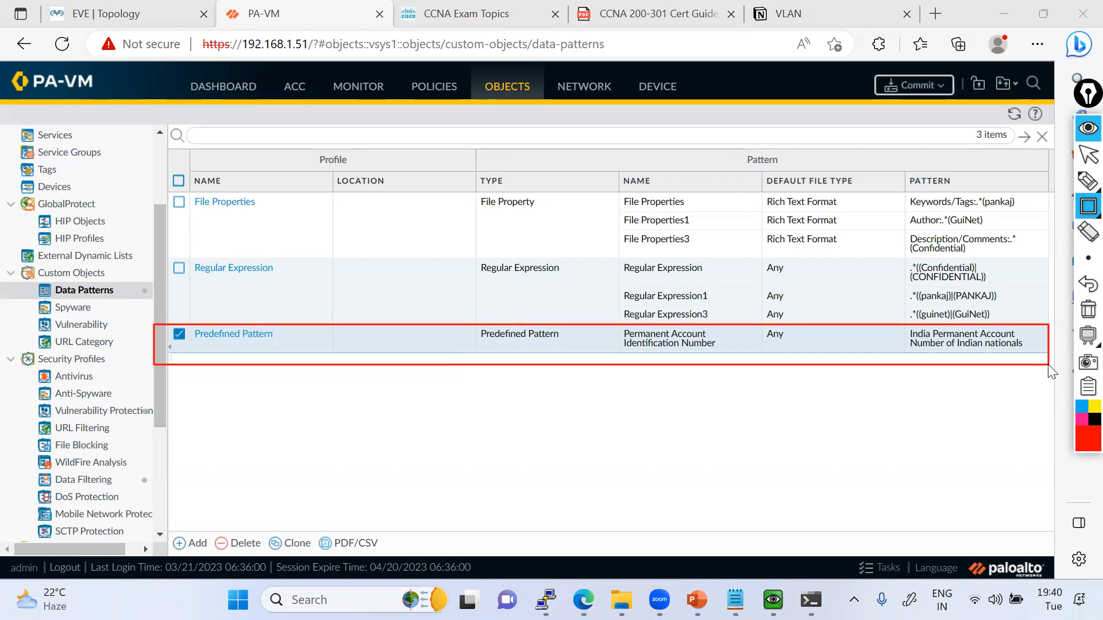
click(1088, 310)
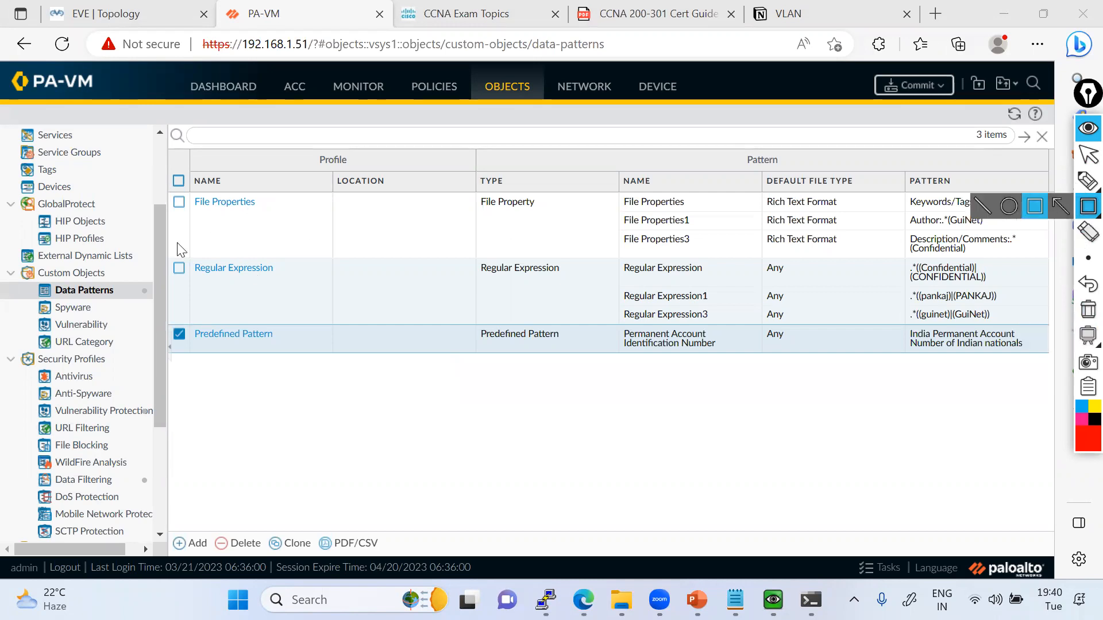
drag(165, 186, 1026, 323)
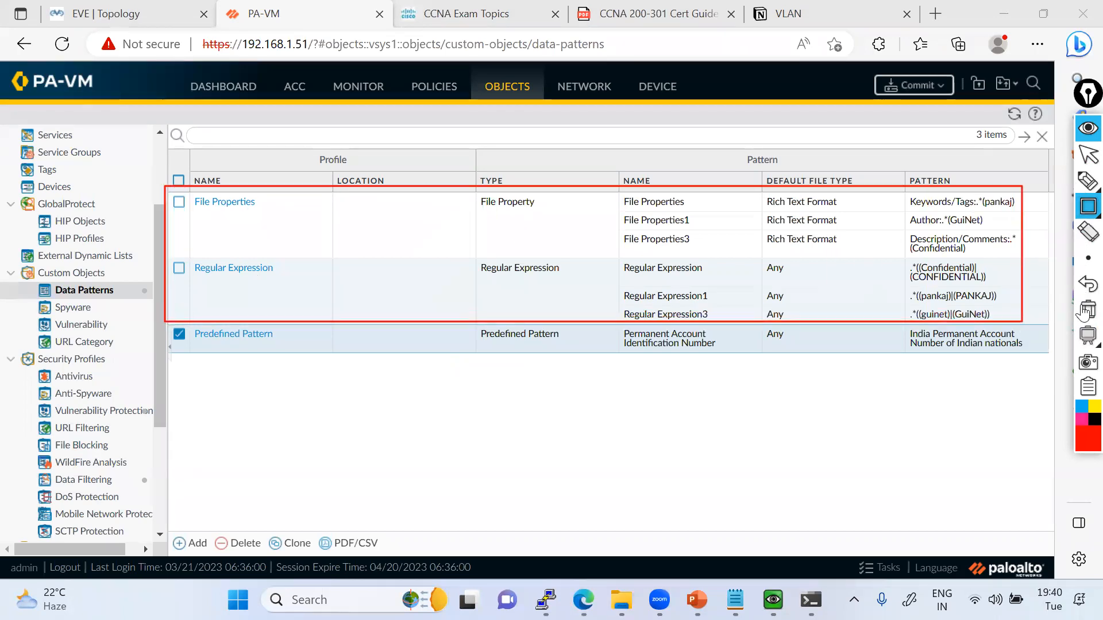
click(1088, 310)
click(1088, 154)
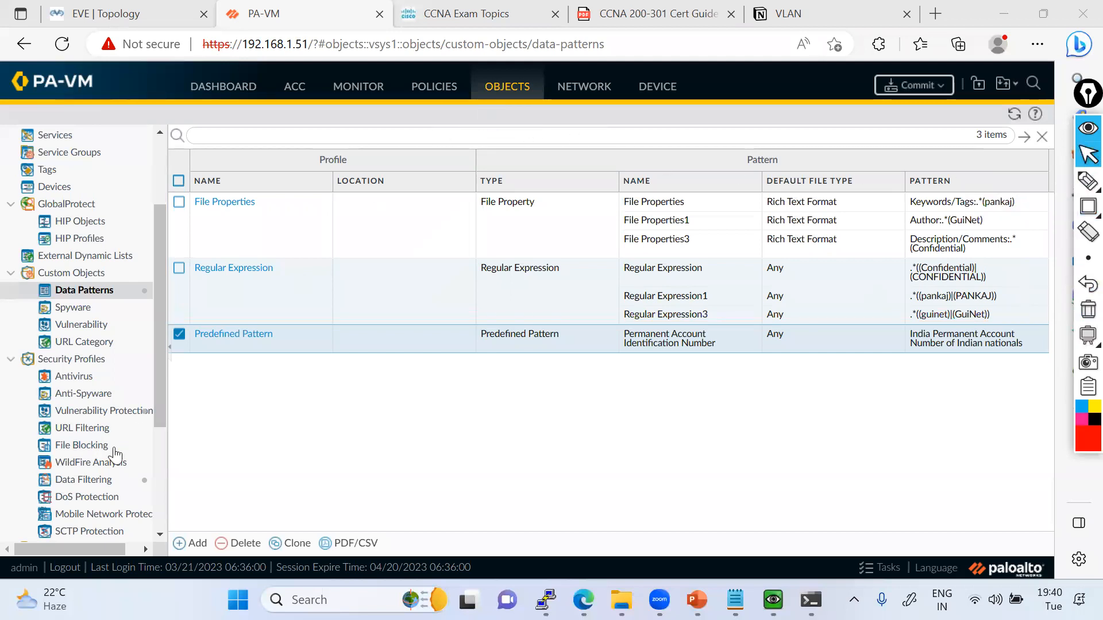
Open the Data-Filtering-Profile data filtering profile and add an entry with the File Properties data pattern.
scroll(95, 431, down, 3)
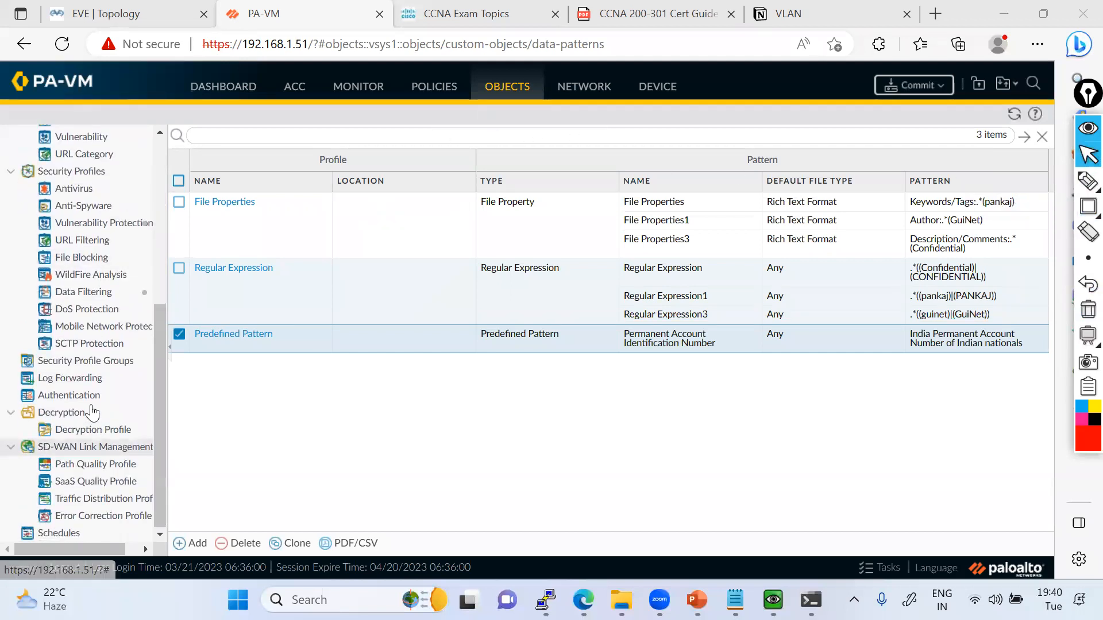
click(96, 293)
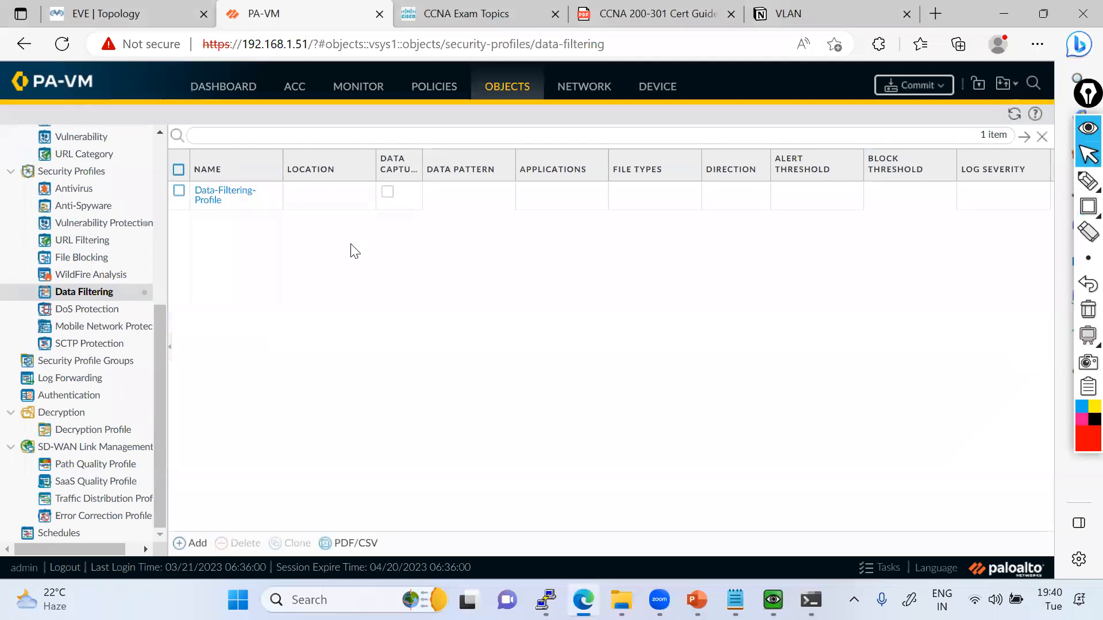
click(222, 195)
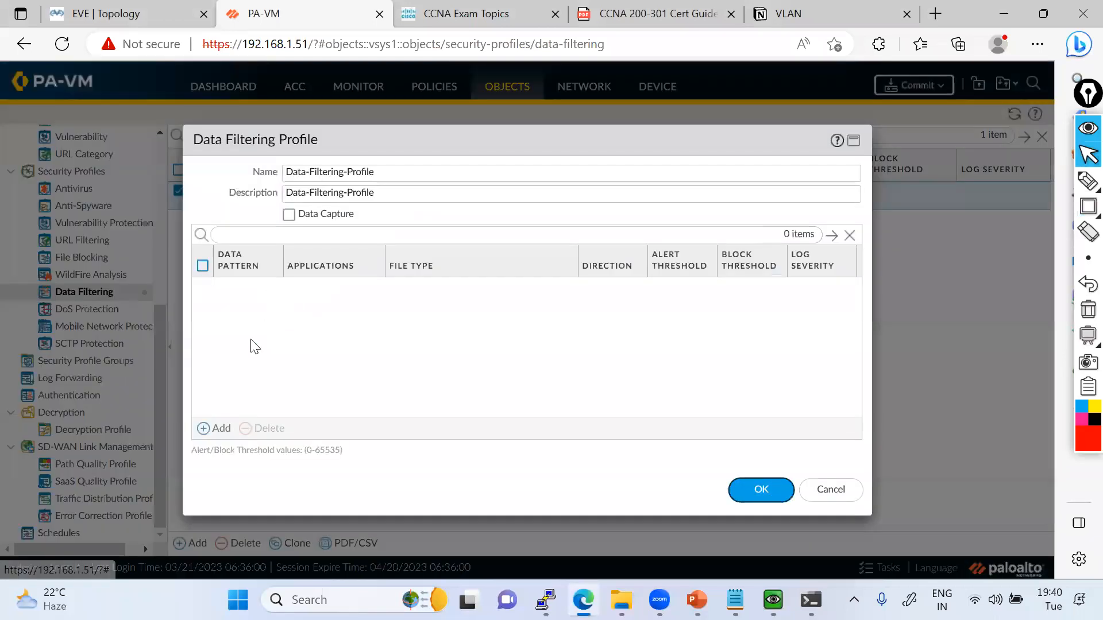
click(214, 429)
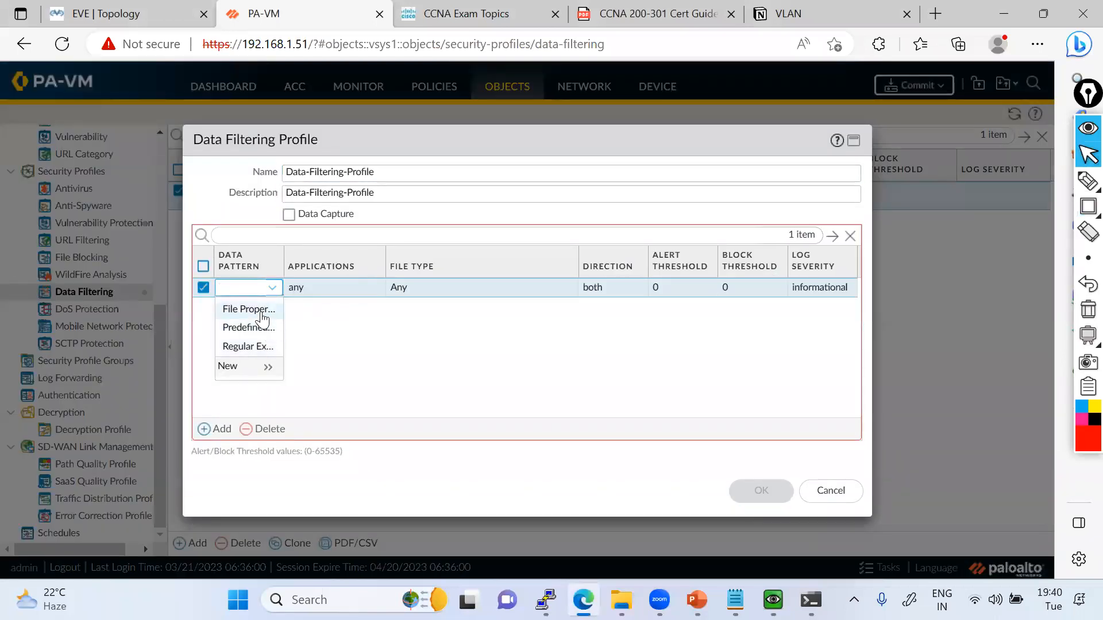
click(229, 305)
Add Regular Expression and Predefined Pattern entries to the profile, and check the file type options of the File Properties entry.
click(222, 429)
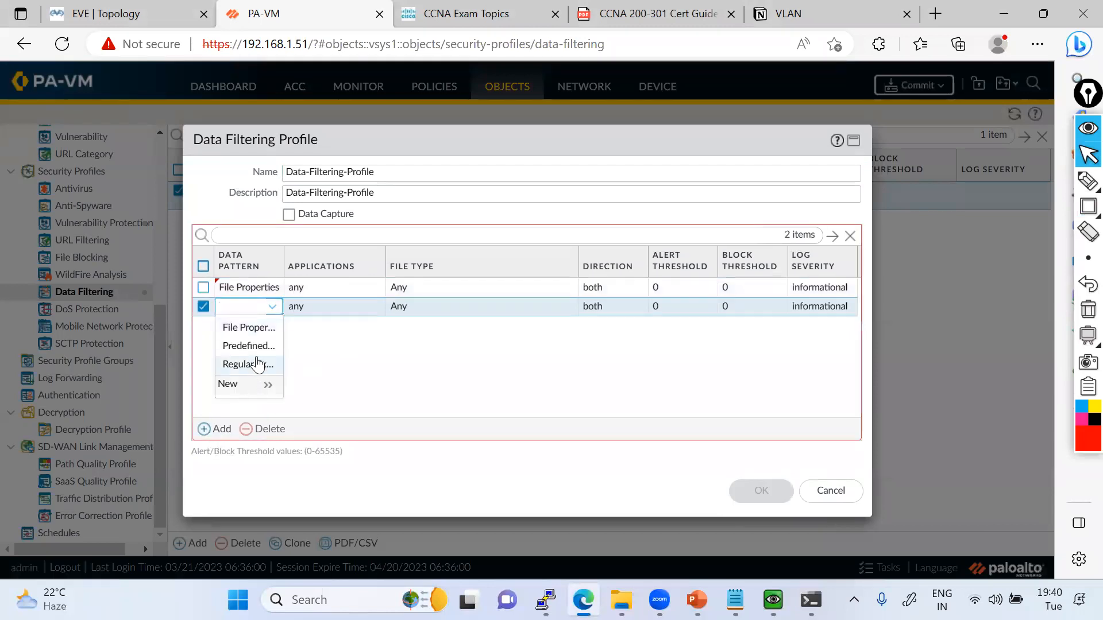
click(244, 364)
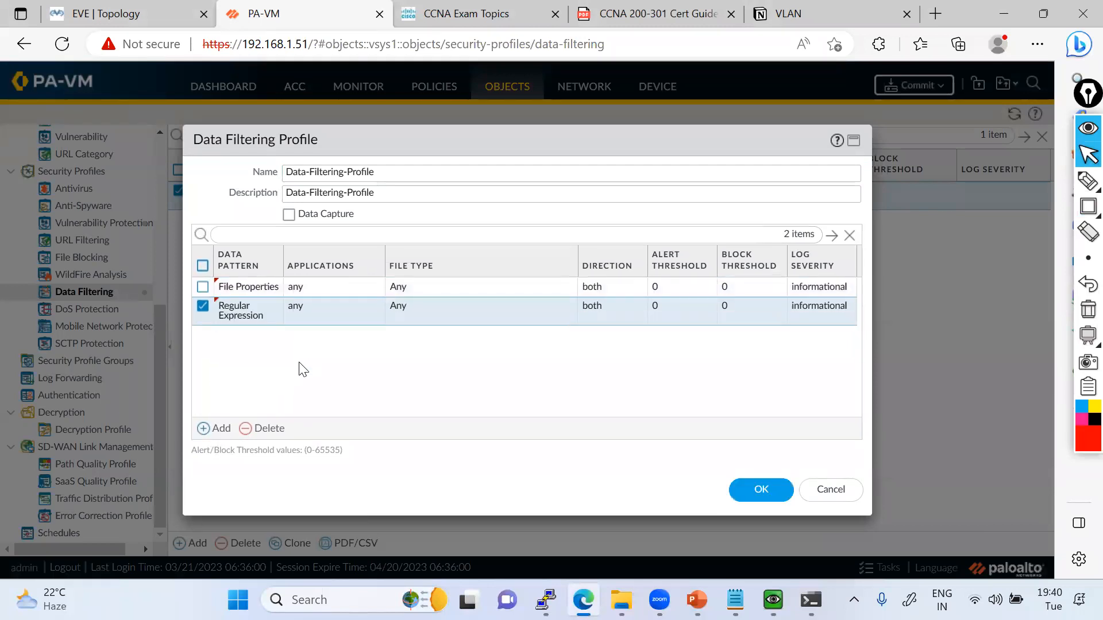
click(217, 428)
click(249, 374)
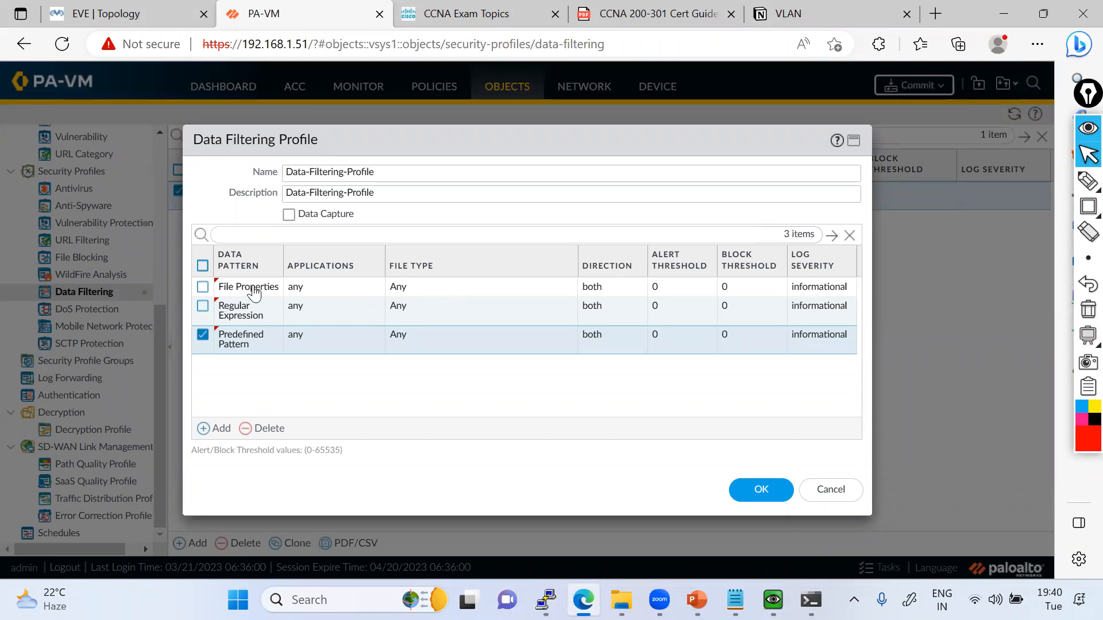
click(425, 290)
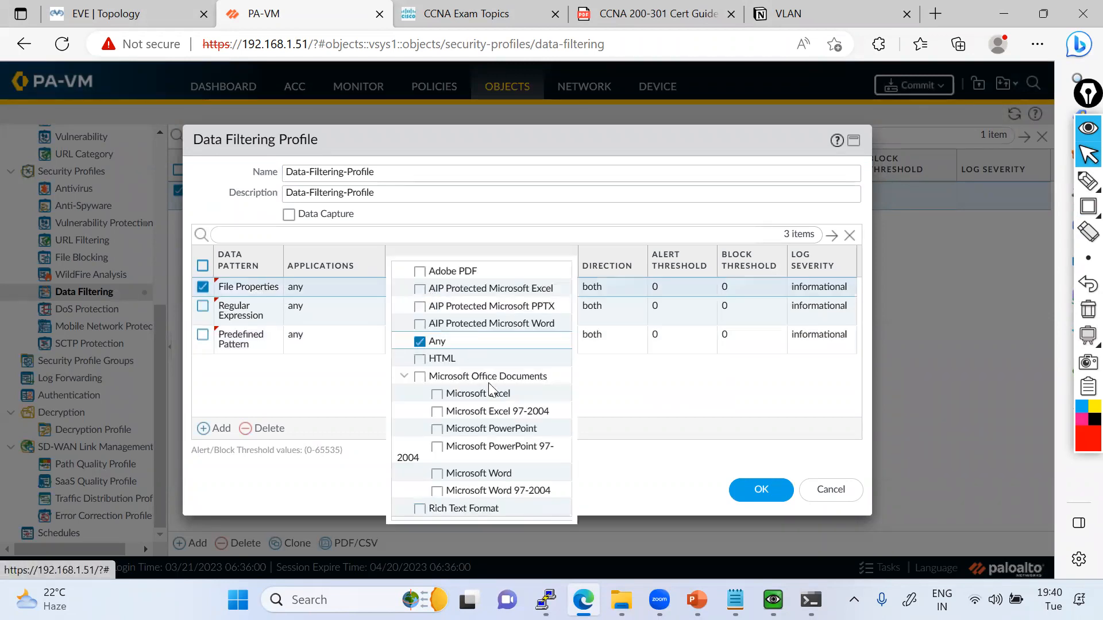
click(307, 412)
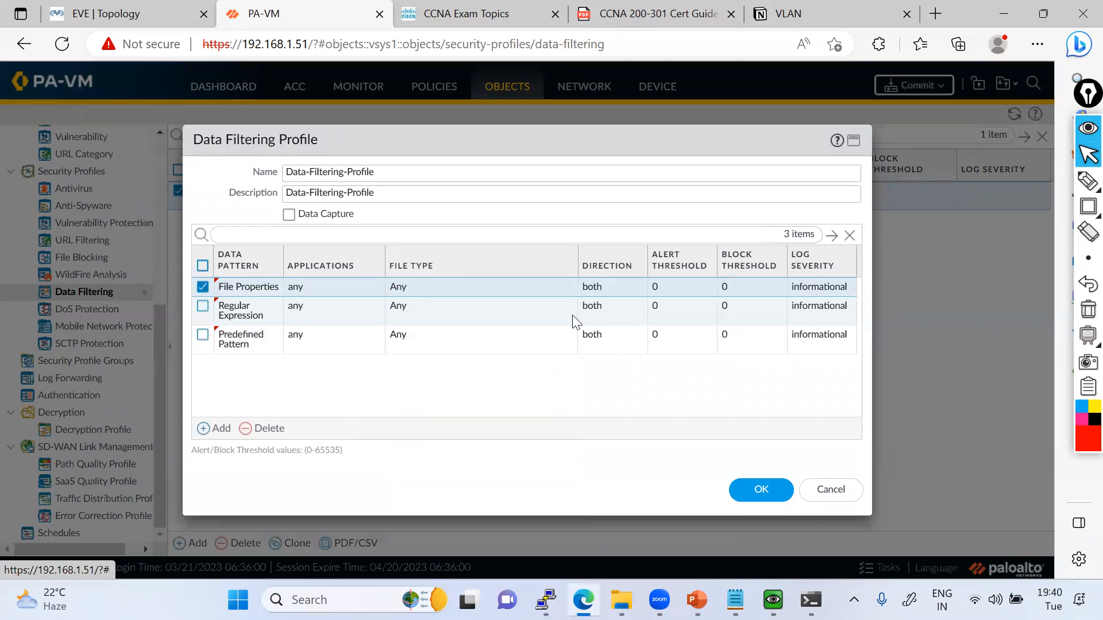
Sketch the traffic path between the DMZ and trust zones in red on the EVE topology, and clear the annotations.
click(105, 8)
mouse_move(134, 333)
mouse_down()
mouse_move(523, 224)
mouse_move(617, 485)
mouse_move(614, 434)
mouse_up()
mouse_move(235, 169)
mouse_down()
mouse_move(396, 217)
mouse_move(349, 233)
mouse_up()
mouse_move(641, 468)
mouse_down()
mouse_move(304, 246)
mouse_move(218, 316)
mouse_up()
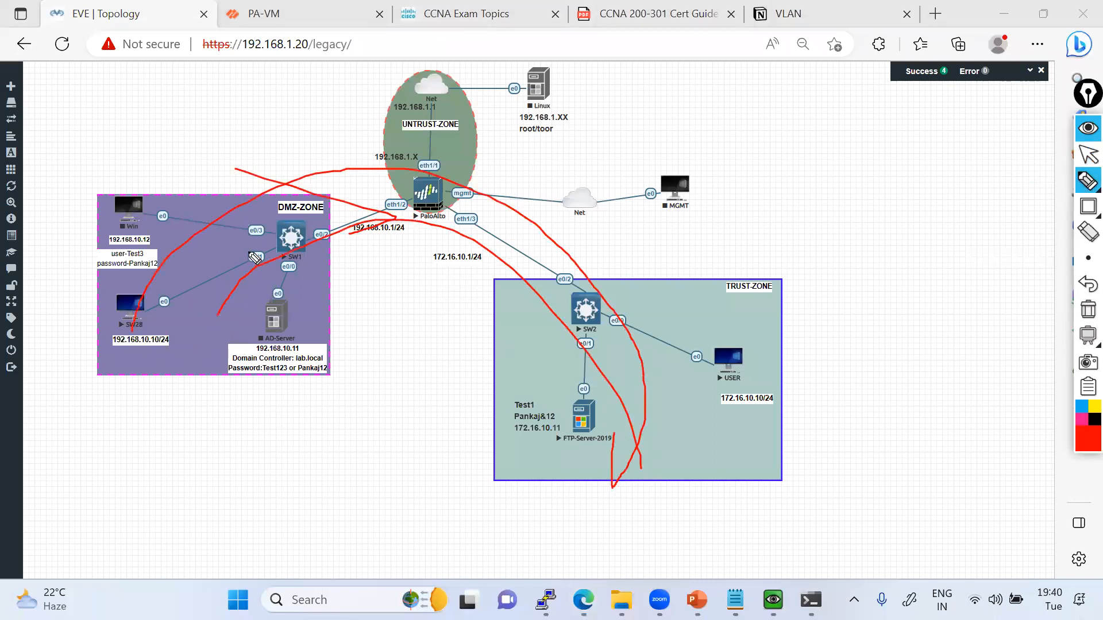
click(1088, 309)
mouse_move(1084, 182)
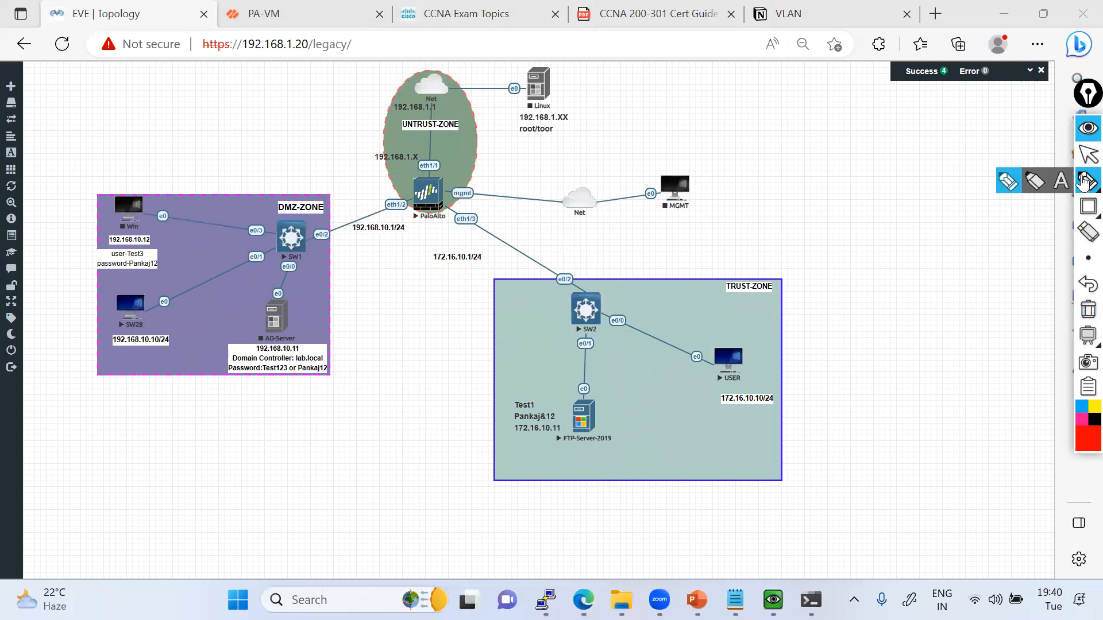
click(1088, 154)
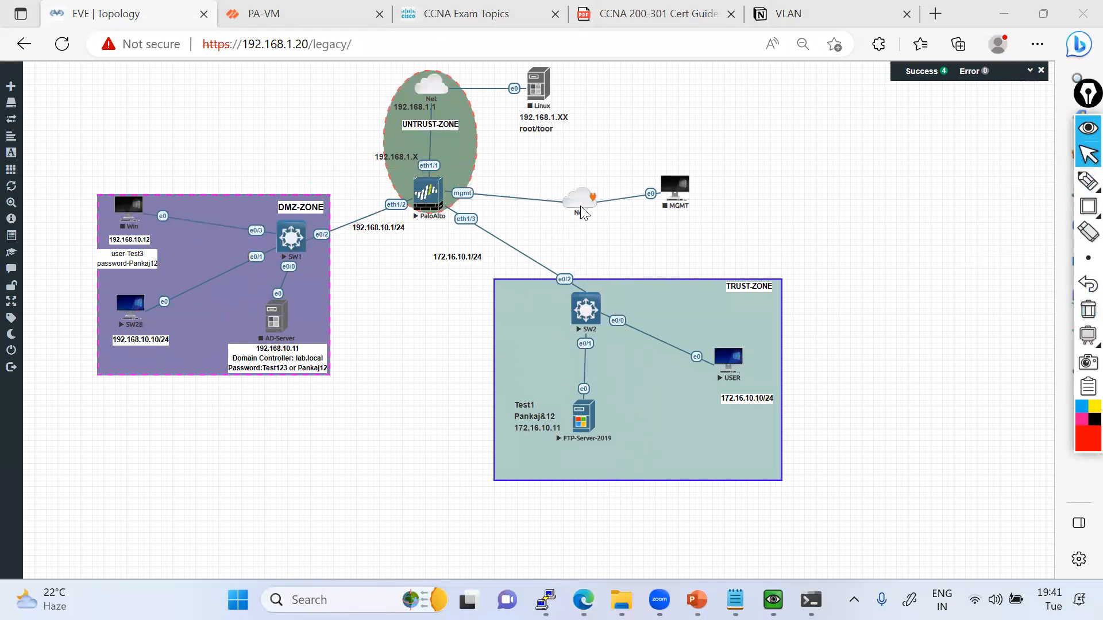
Return to PA-VM, mark the threshold value range and the Alert and Block Threshold columns in red, and clear the annotations.
click(280, 15)
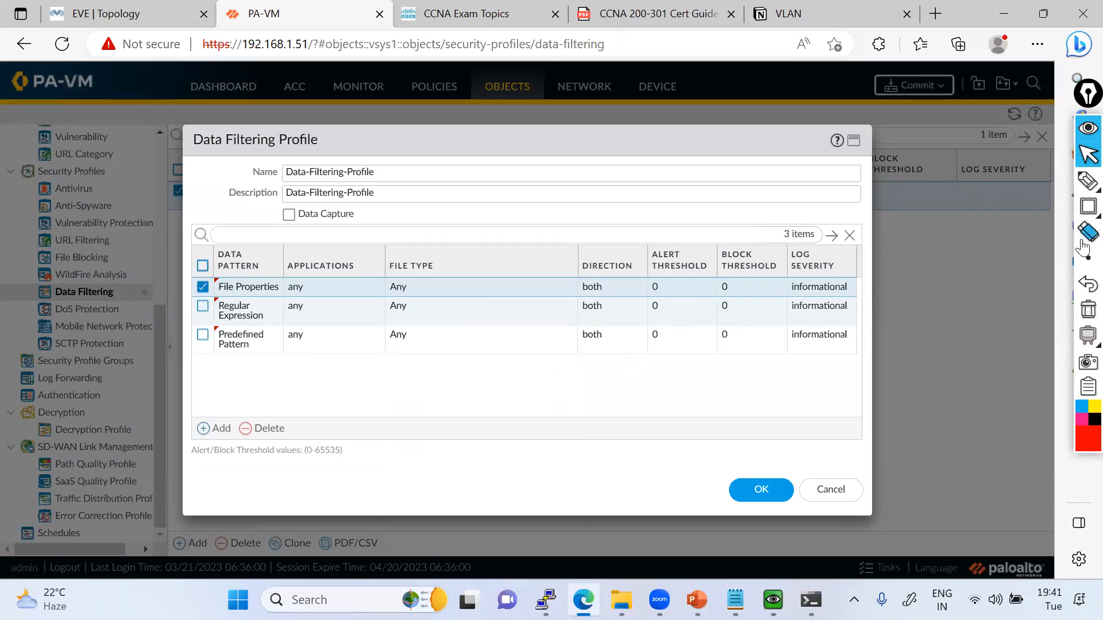
click(1088, 206)
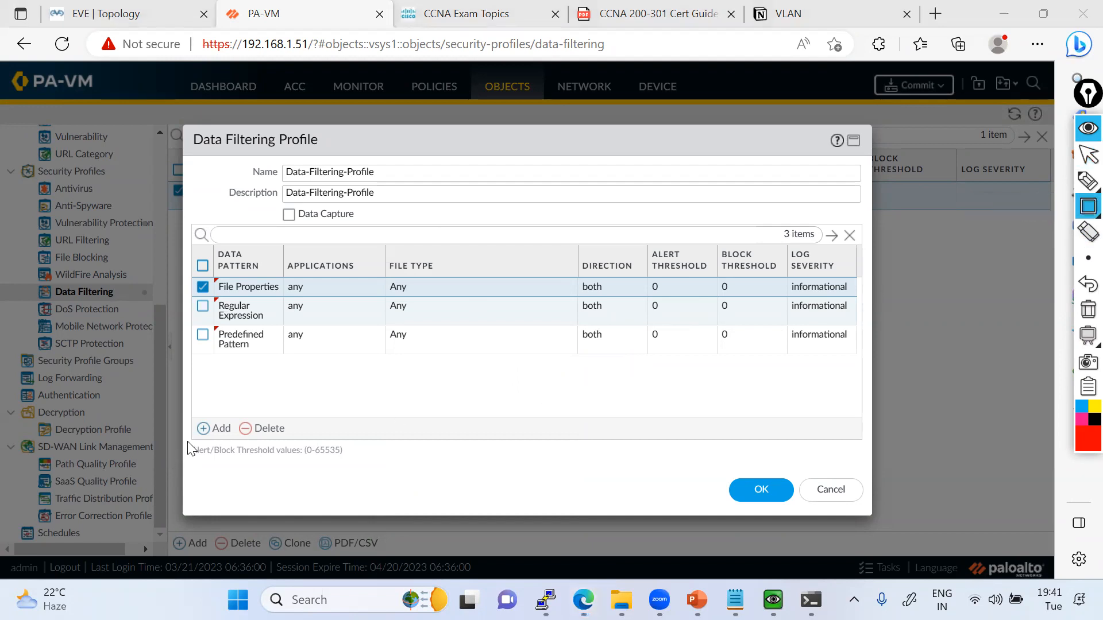
drag(189, 442, 351, 458)
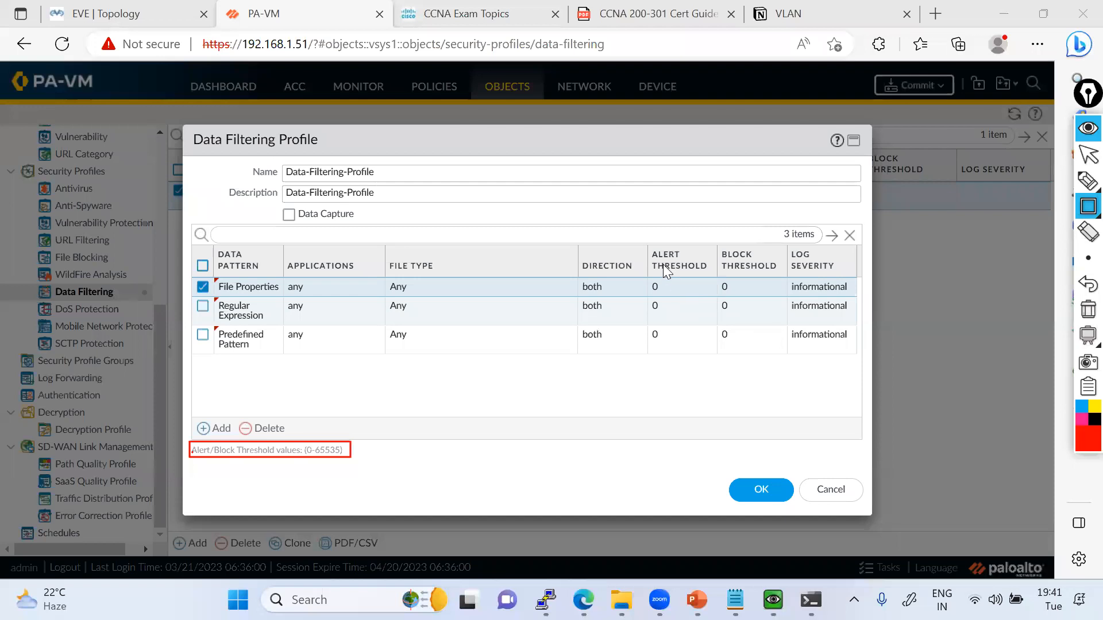
drag(681, 267, 706, 273)
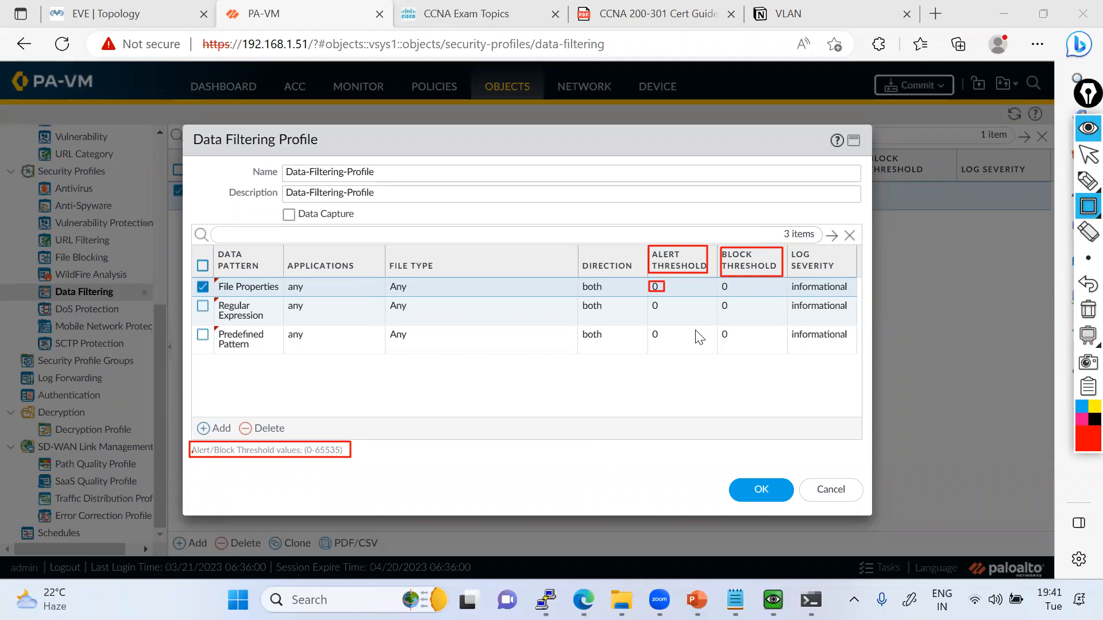
drag(687, 198, 689, 191)
drag(745, 238, 746, 190)
click(1084, 208)
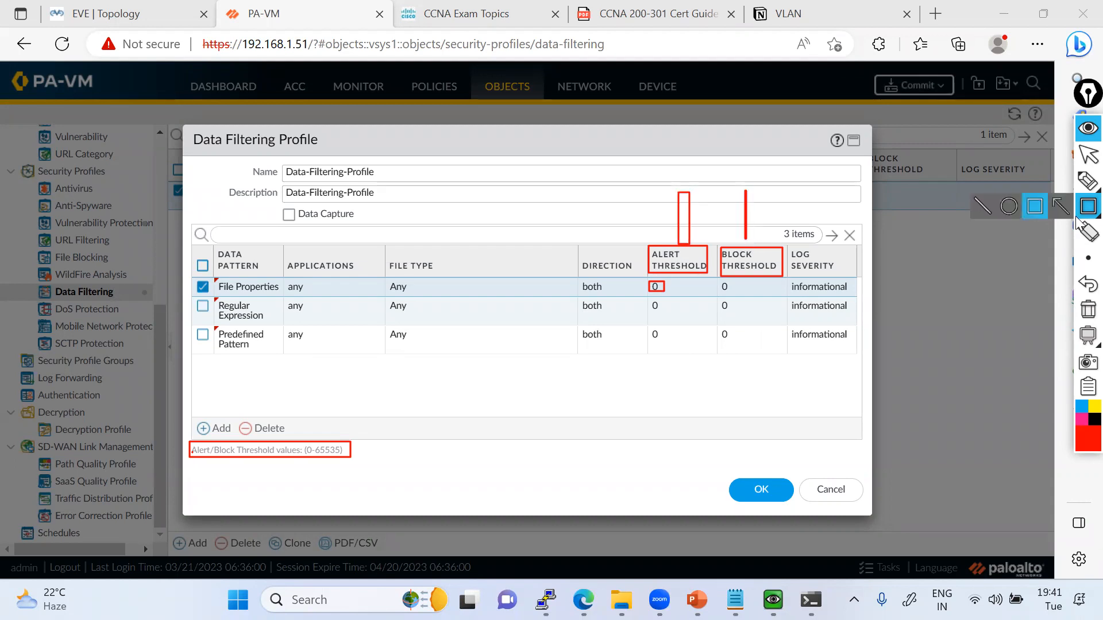
click(1087, 311)
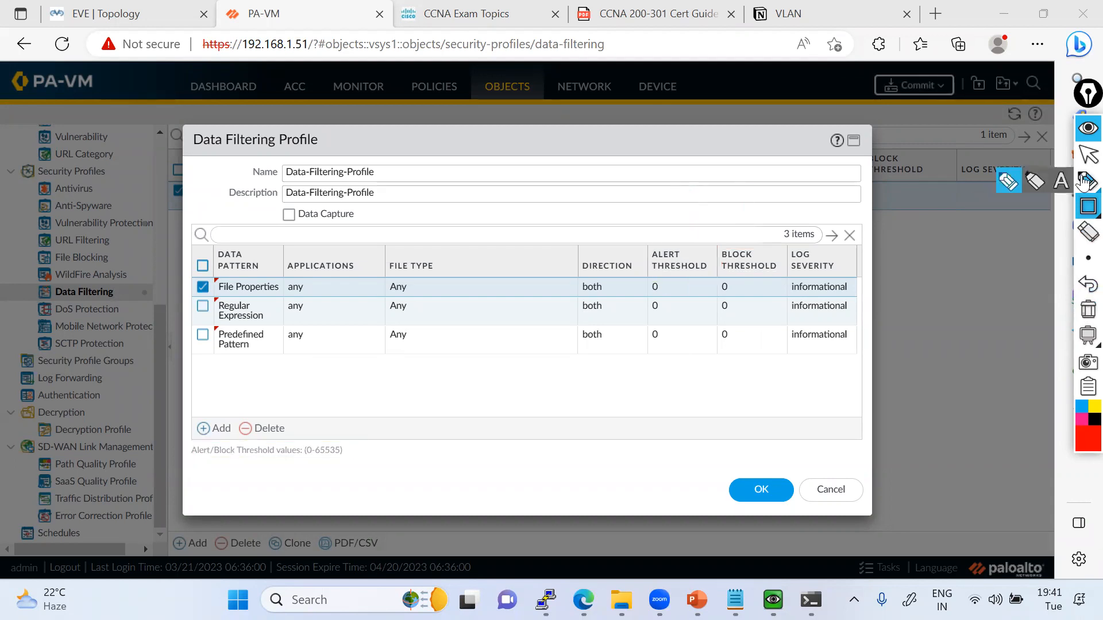
click(1083, 160)
click(1060, 182)
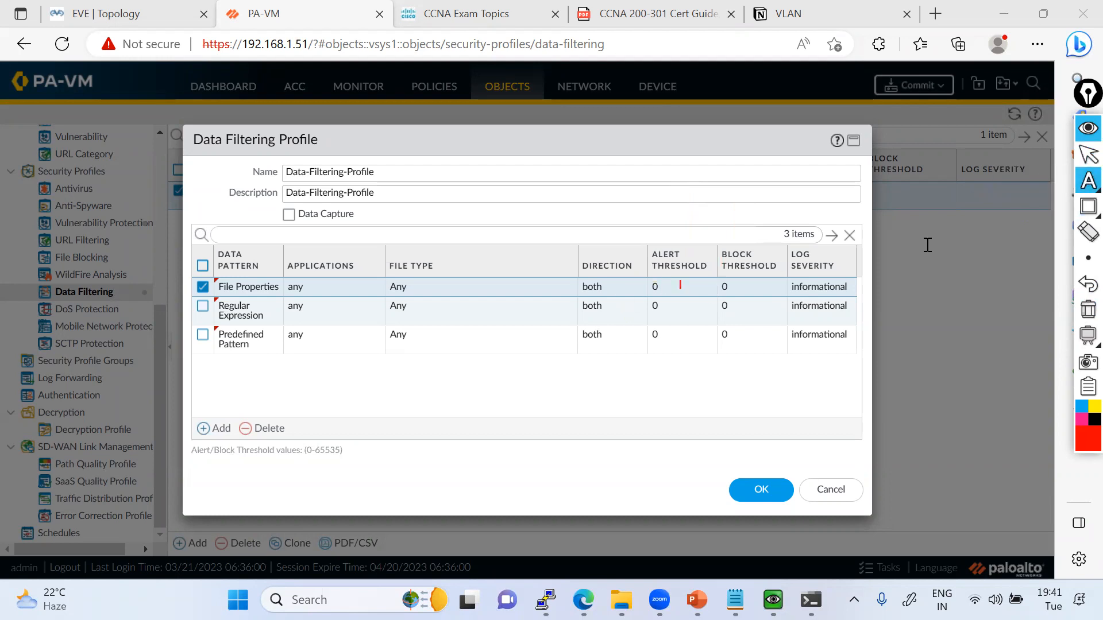
click(1083, 160)
Set the alert and block thresholds of the File Properties entry to 1.
click(655, 287)
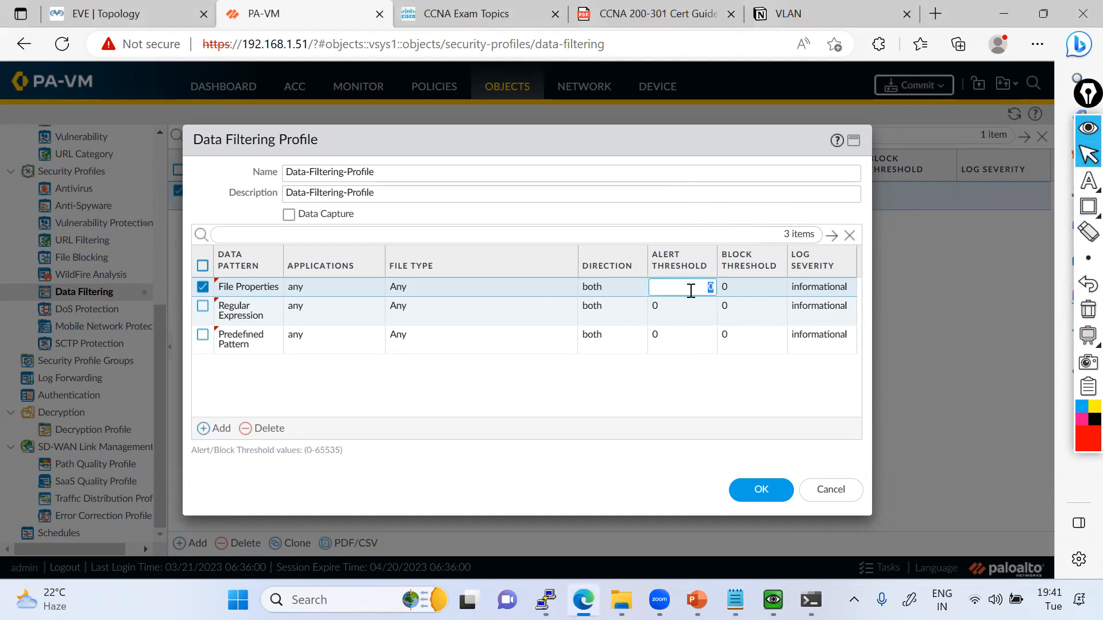
text(1)
click(741, 287)
text(1)
Set the alert and block thresholds of the Regular Expression entry to 1.
click(665, 310)
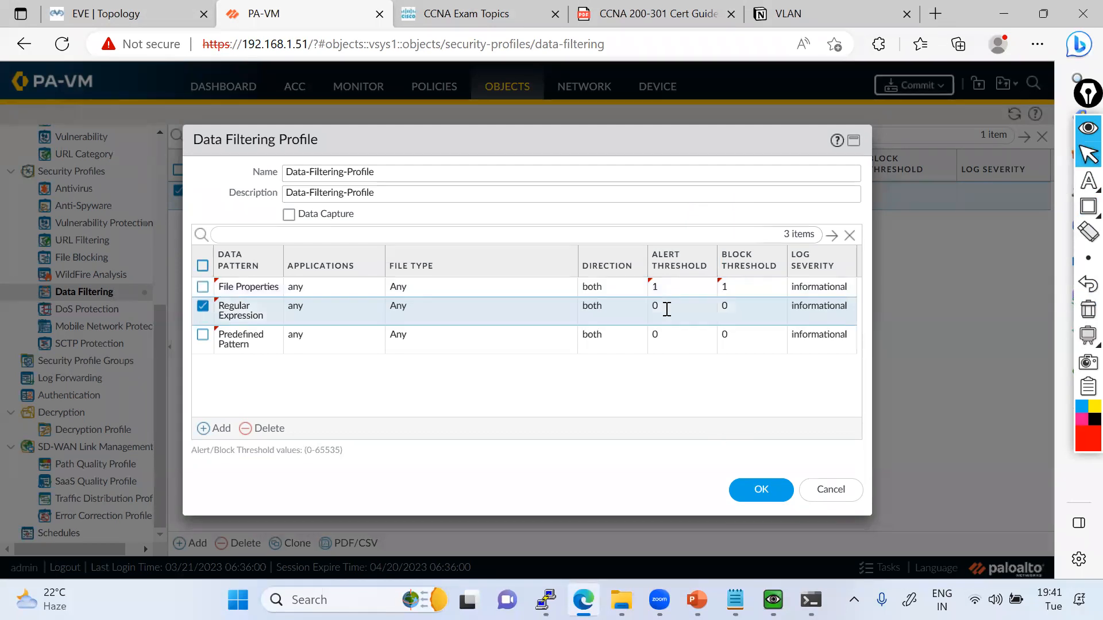
text(1)
click(744, 306)
text(1)
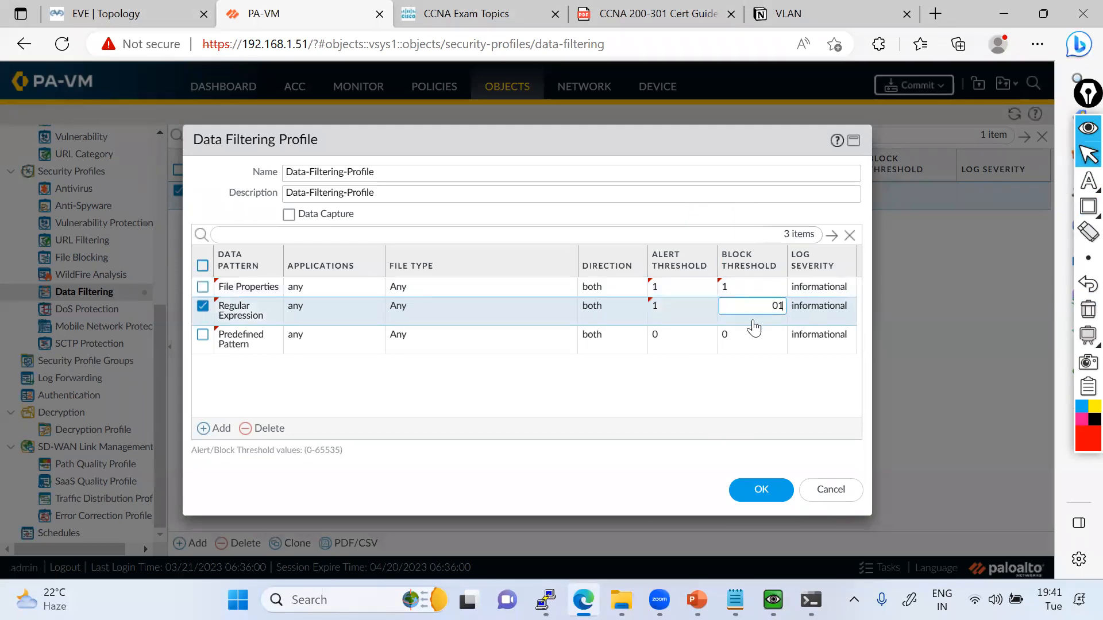
key(BackSpace)
key(BackSpace)
click(698, 392)
Set the alert and block thresholds of the Predefined Pattern entry to 1 and save the data filtering profile.
click(677, 341)
text(1)
click(750, 344)
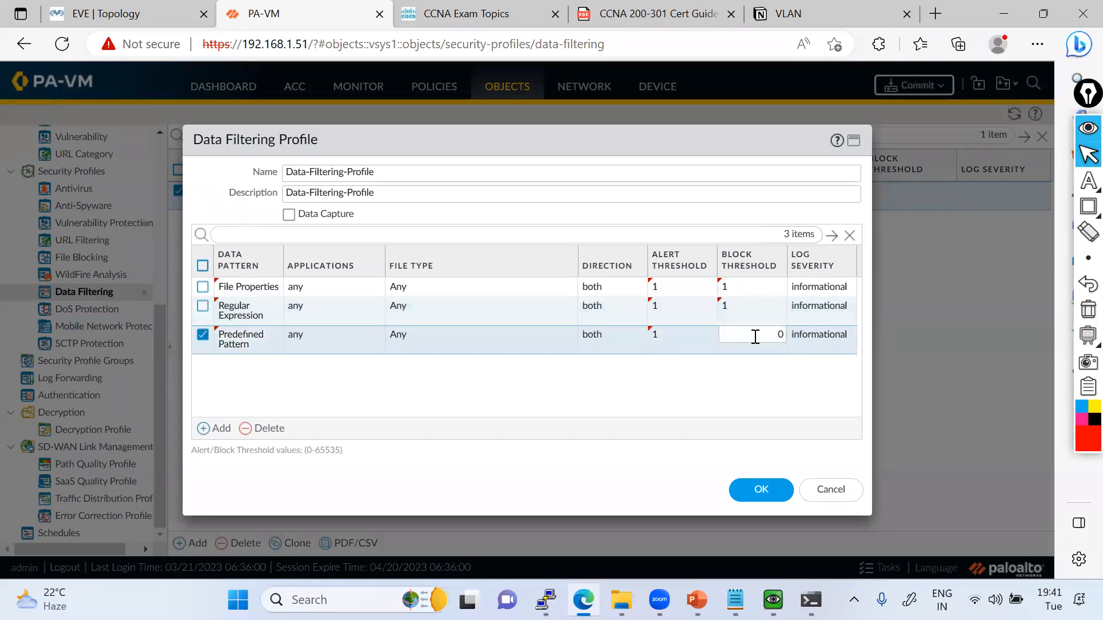
text(1)
click(776, 388)
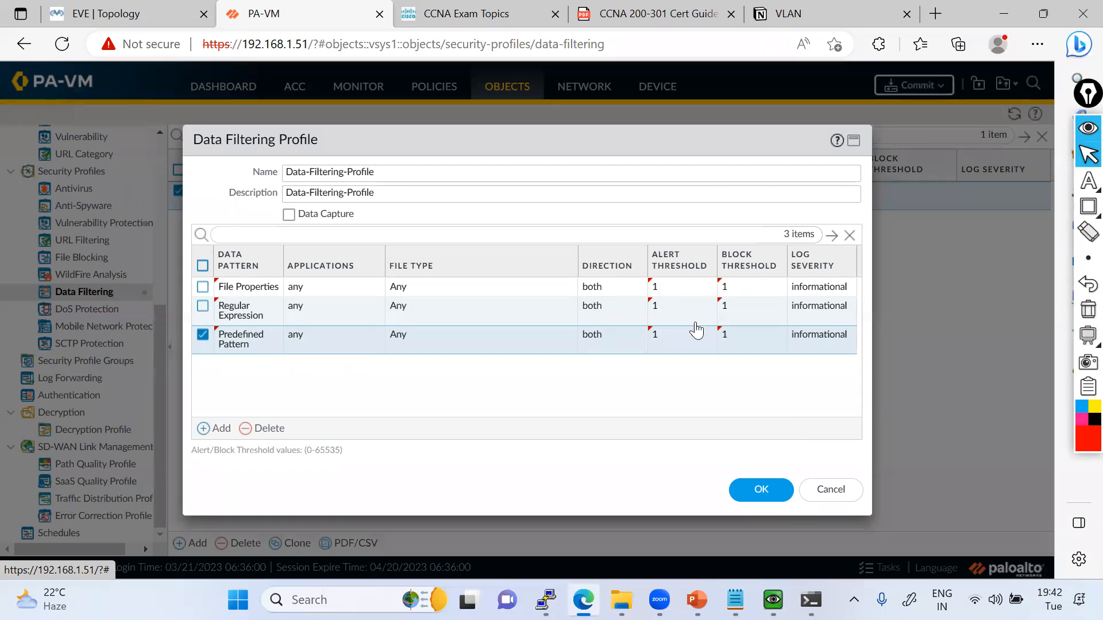
click(763, 491)
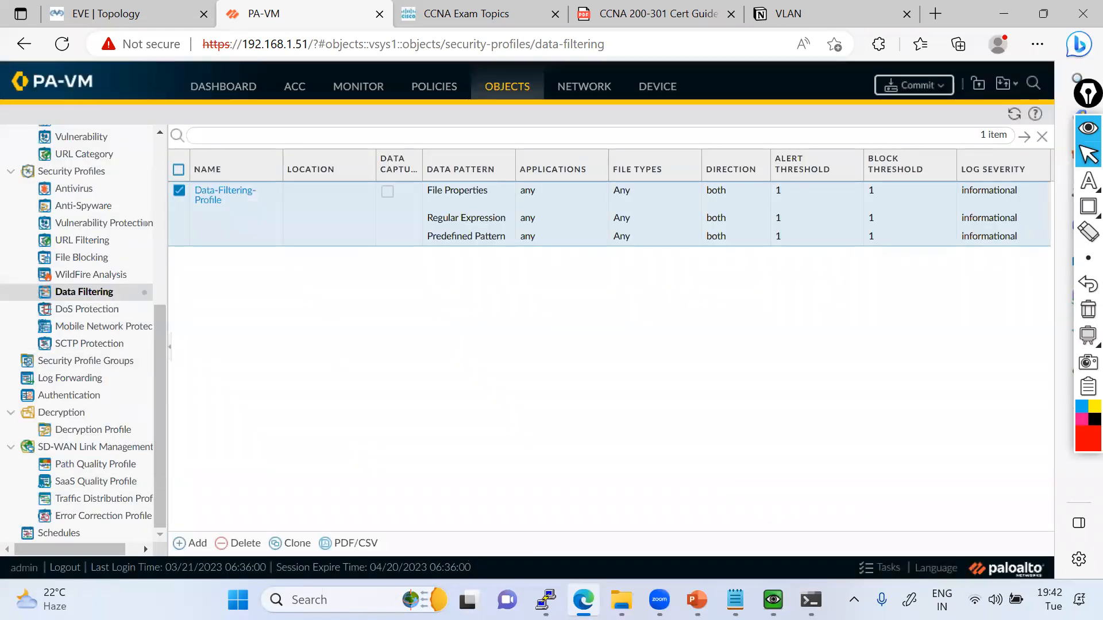
Display the firewall's Data Patterns list and place the SW28 virtual machine window beside its Pattern column for comparison.
click(773, 599)
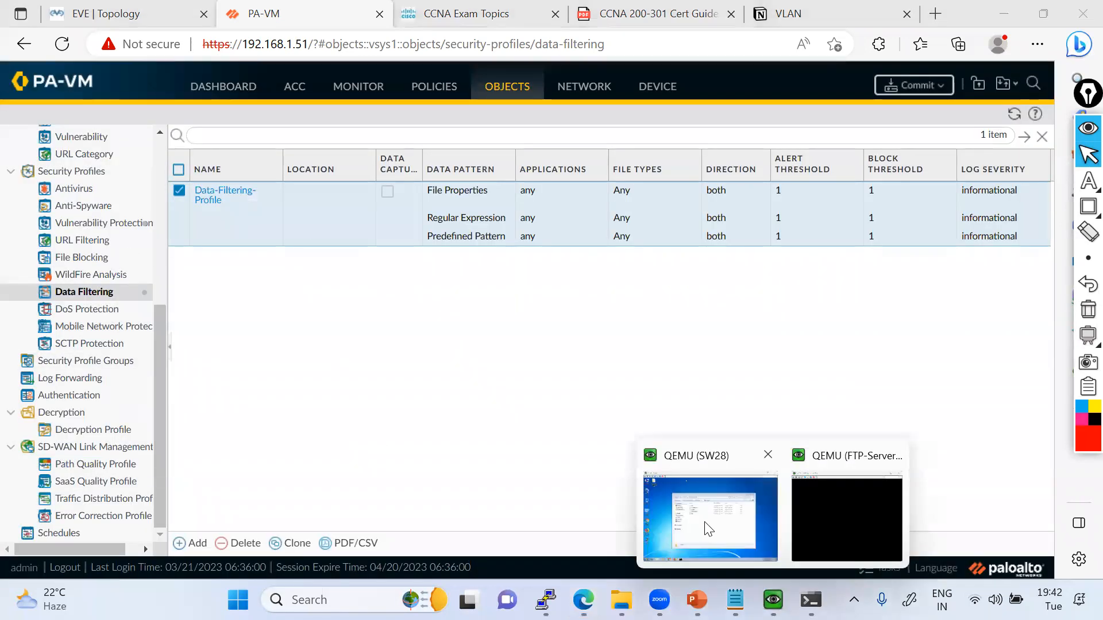
click(709, 529)
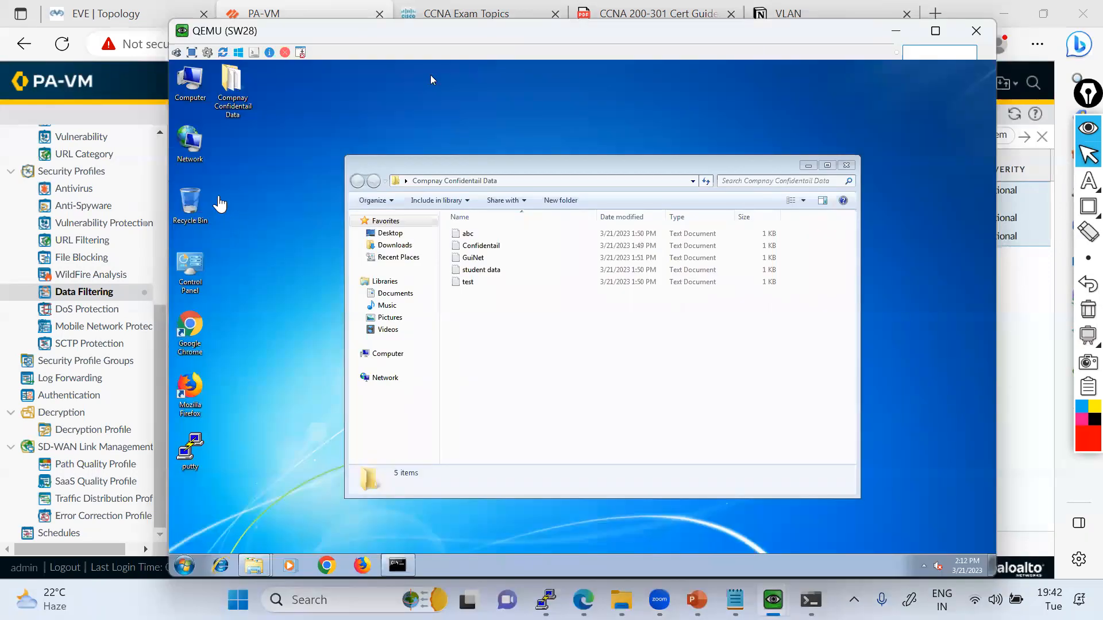
click(86, 313)
scroll(89, 344, up, 5)
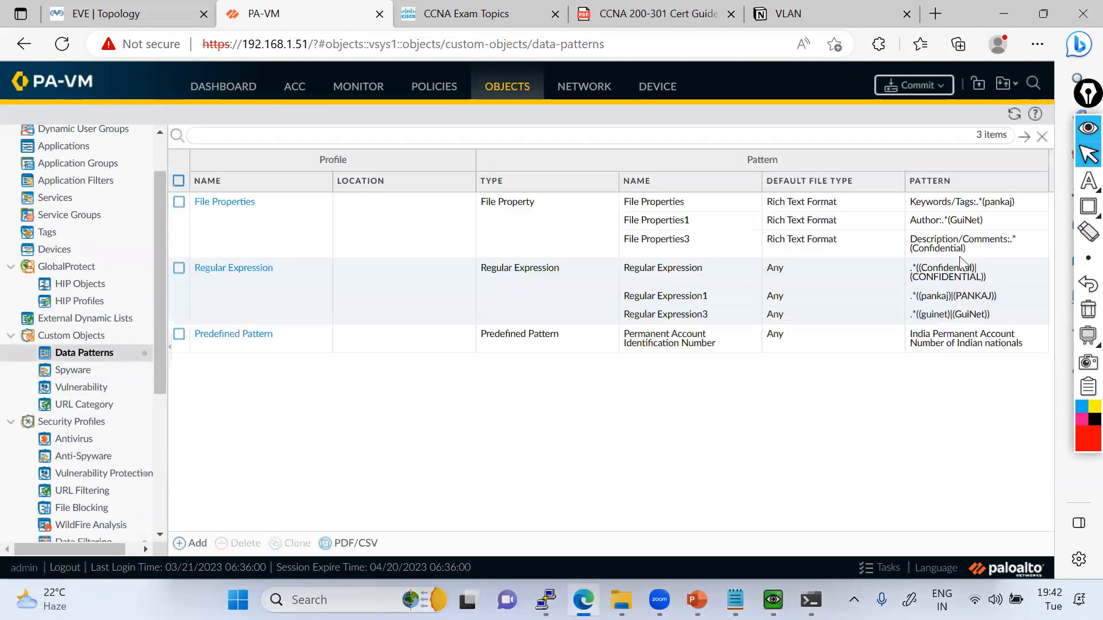
key(alt+Tab)
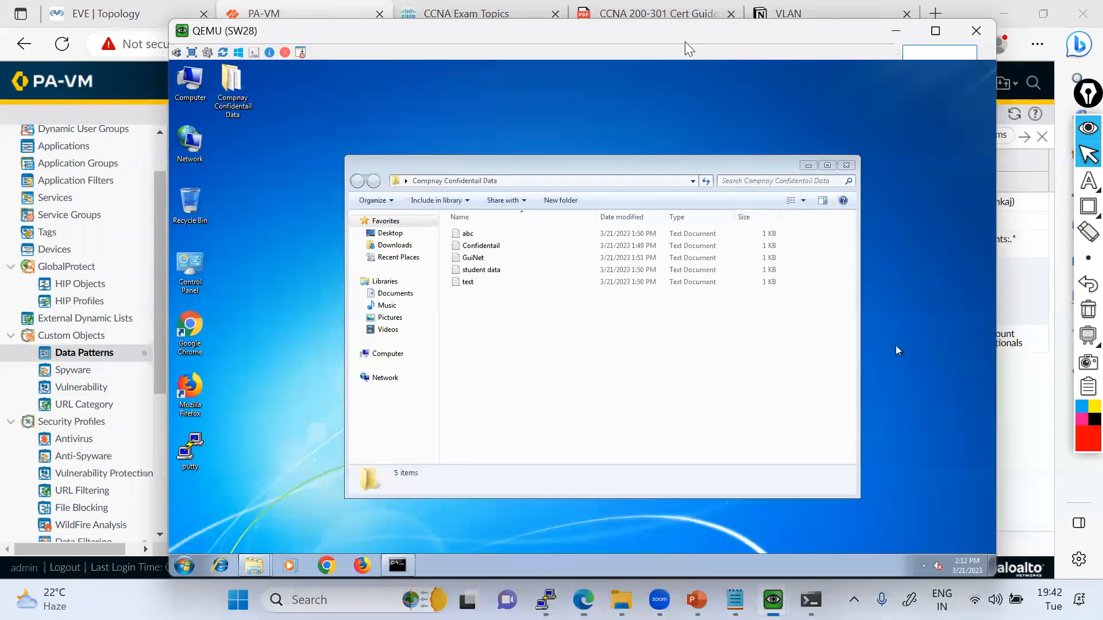
drag(520, 34, 356, 30)
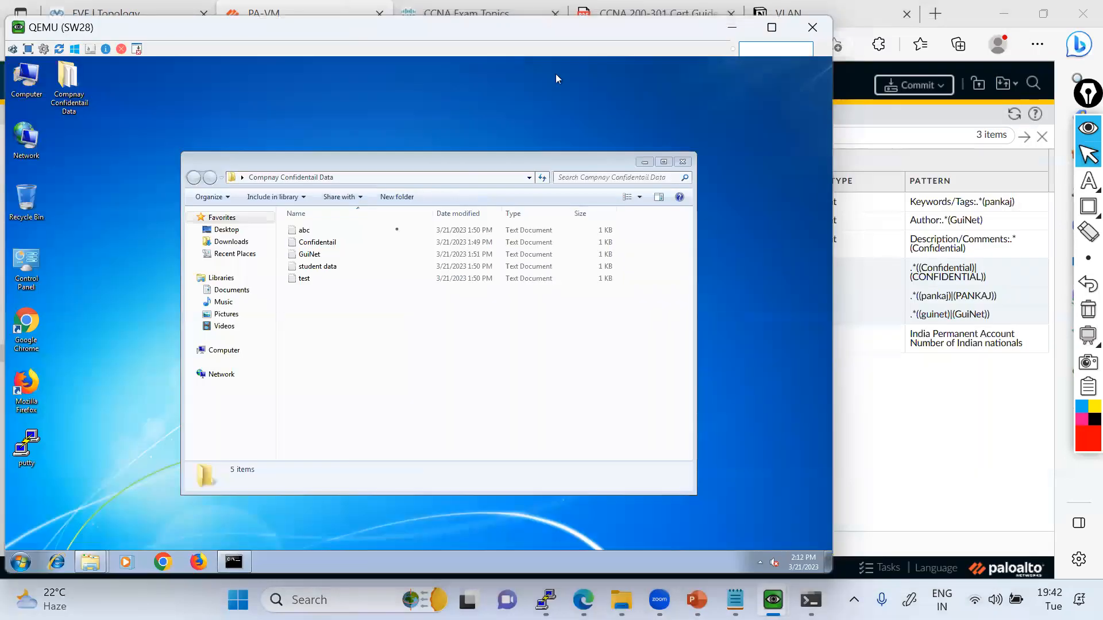
Open the abc text file in the Compnay Confidentail Data folder, examine its CONFIDENTIAL keyword, and close it.
double_click(305, 230)
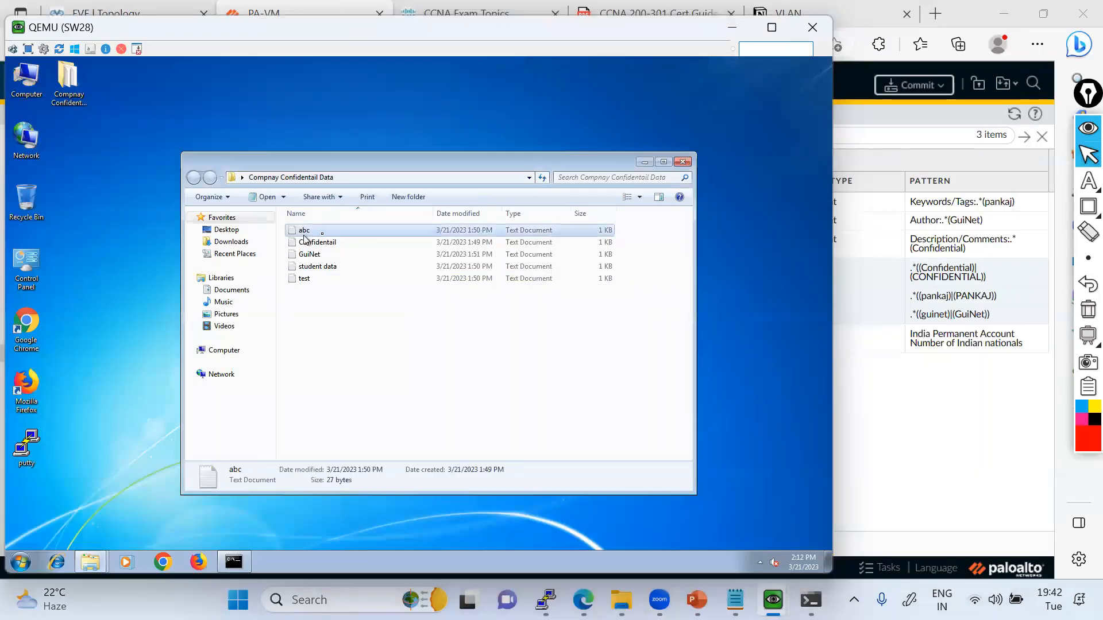
drag(170, 207, 127, 205)
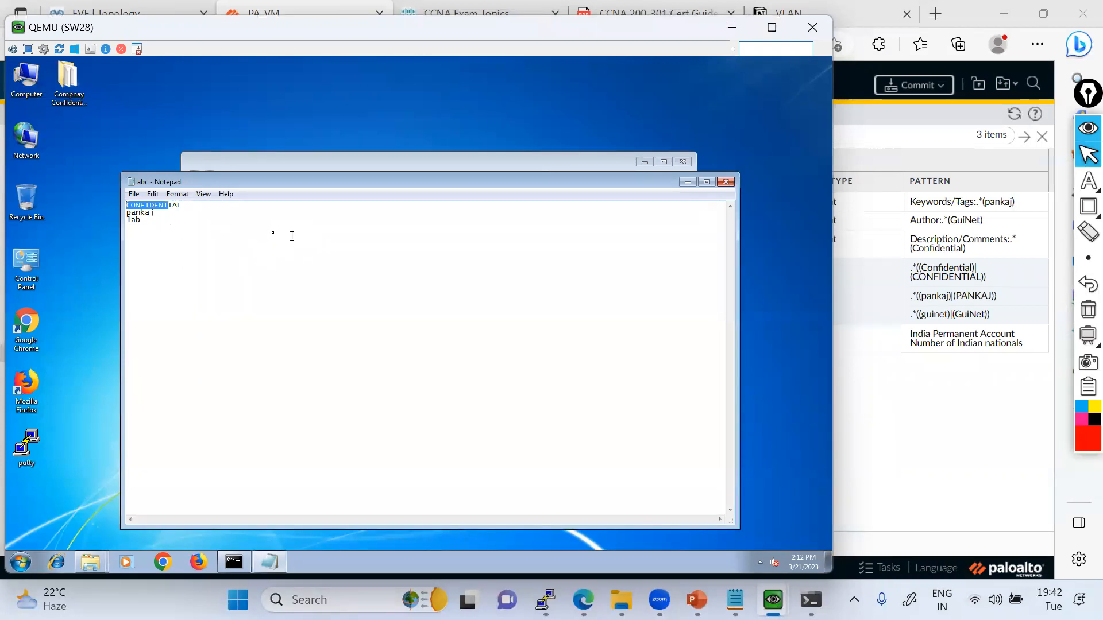
click(274, 233)
drag(184, 206, 126, 205)
click(725, 185)
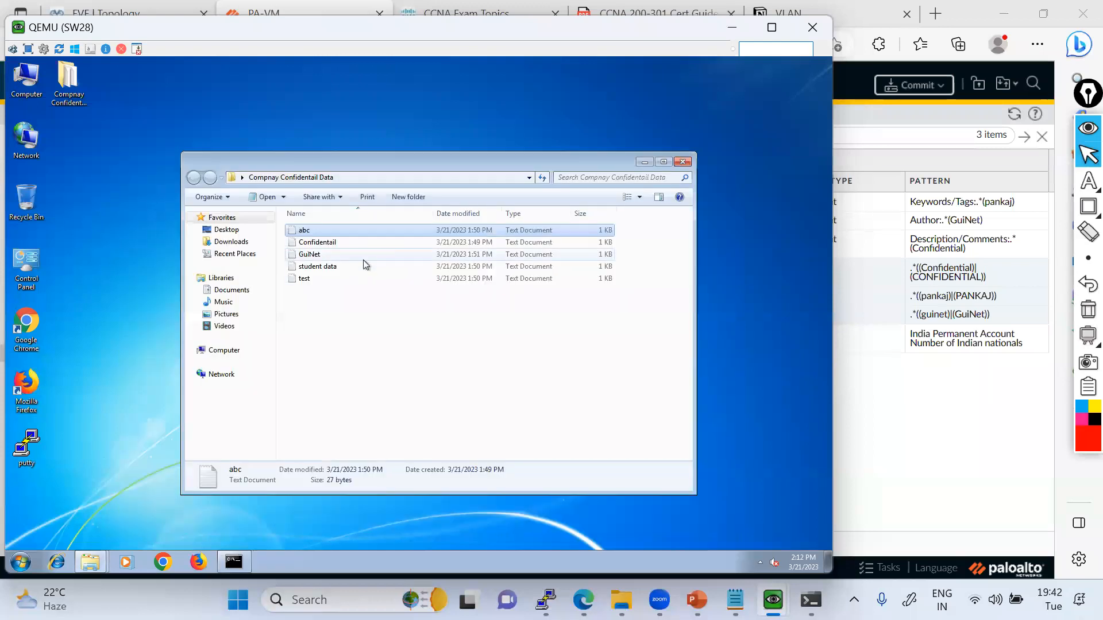
Open the Confidentail text file, examine its keywords, and close it.
double_click(290, 254)
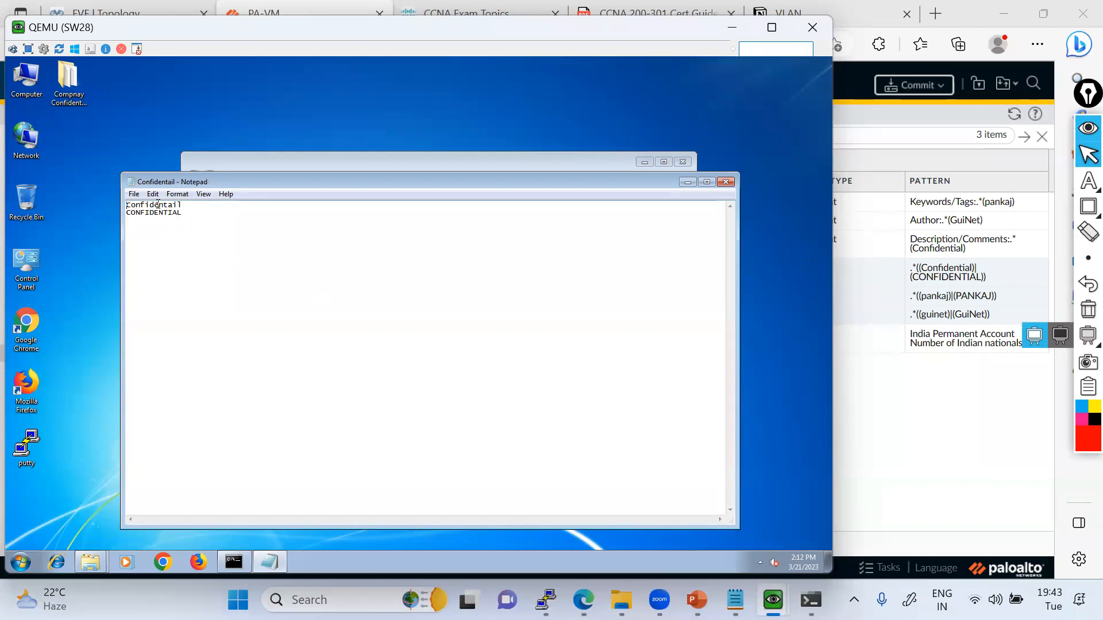
drag(210, 216, 107, 214)
click(181, 225)
click(726, 181)
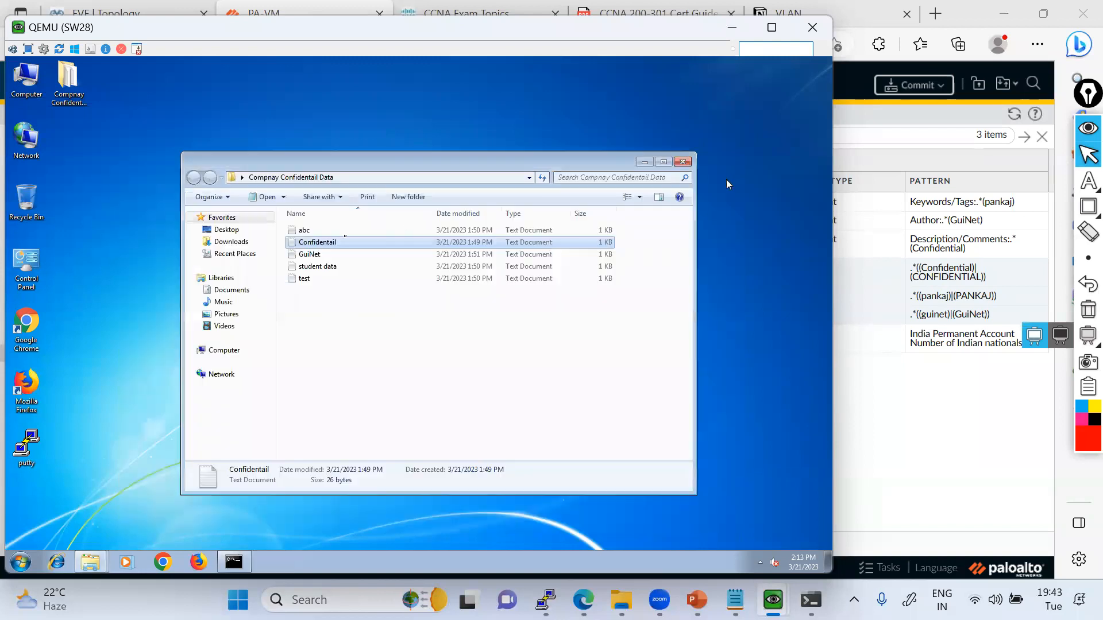
Review the GuiNet text file, close it without saving changes, and select the test file.
double_click(313, 251)
mouse_move(187, 220)
mouse_down()
mouse_move(125, 204)
mouse_move(202, 226)
mouse_up()
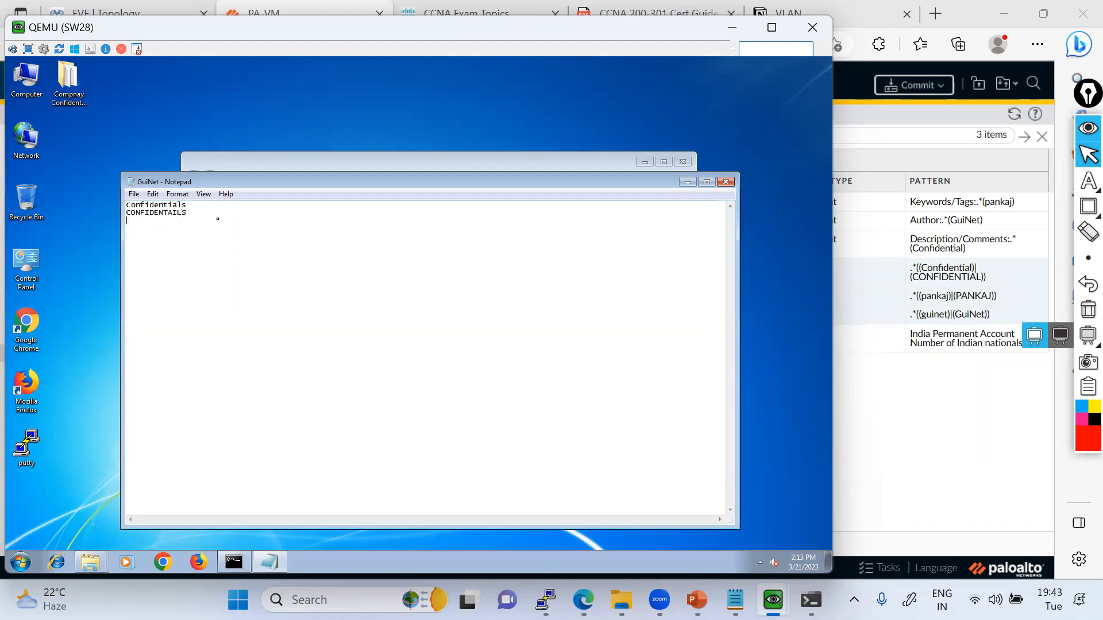
click(719, 187)
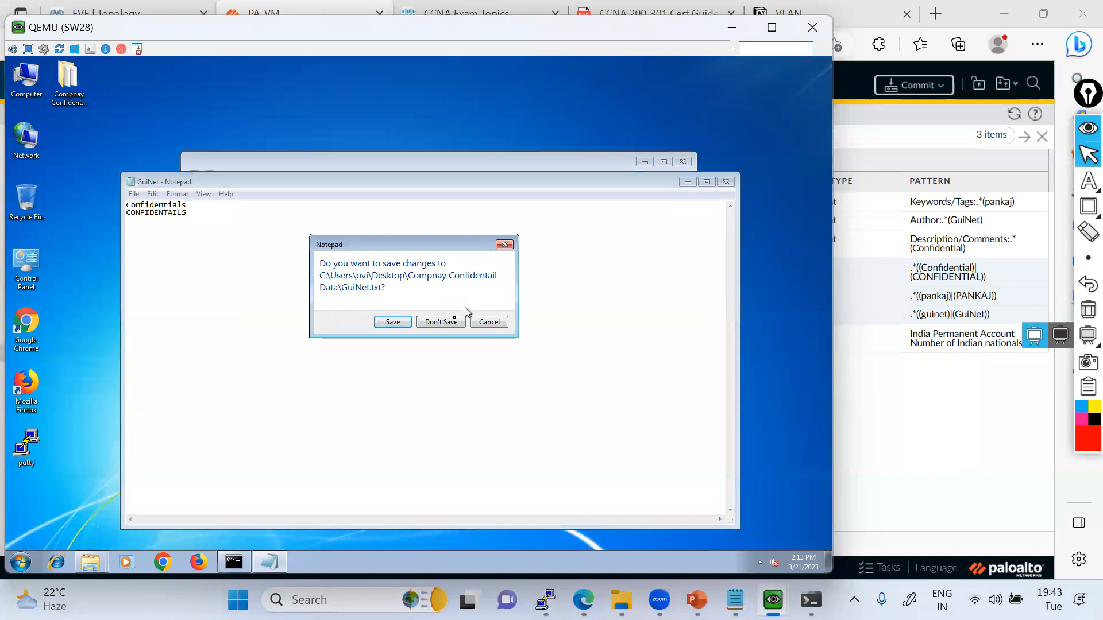
click(440, 321)
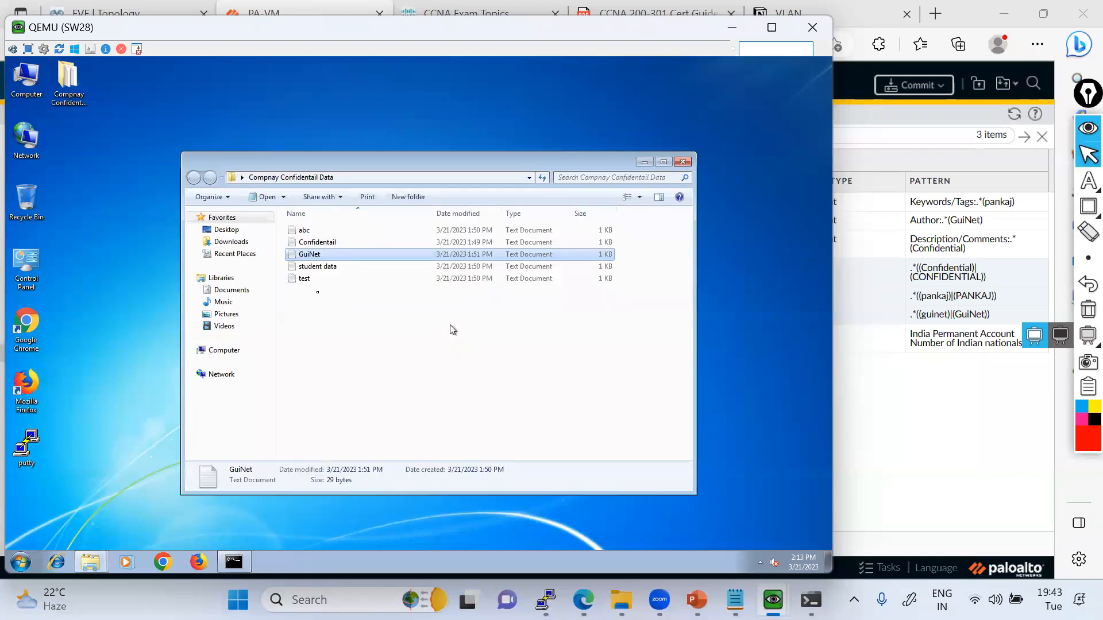
click(301, 280)
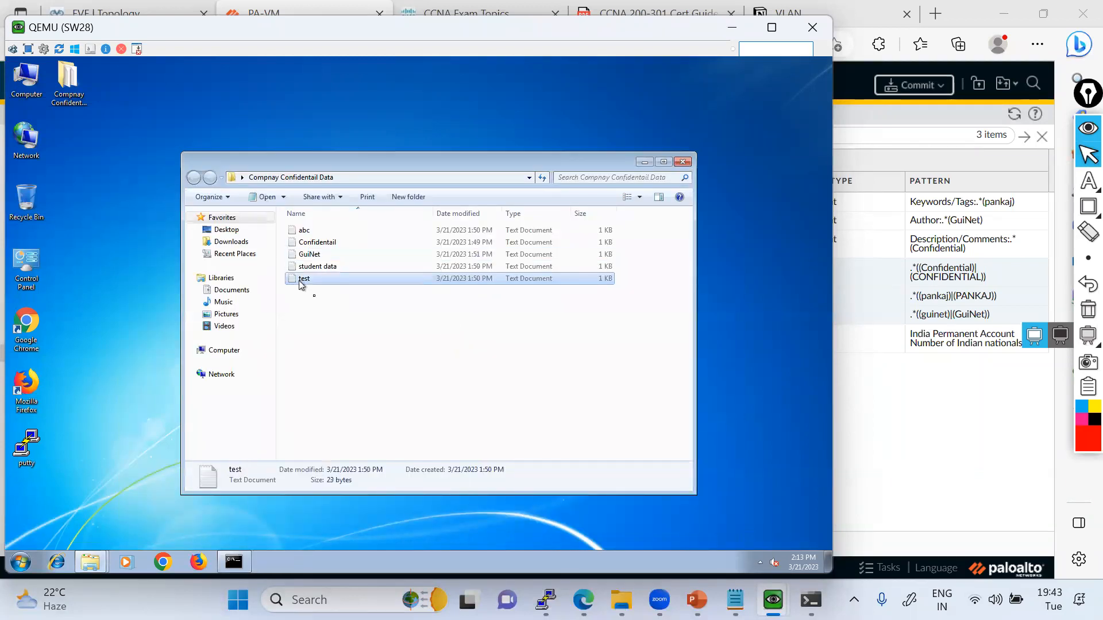
Open the test and student data text files one after the other, examine their contents, and close them.
double_click(303, 279)
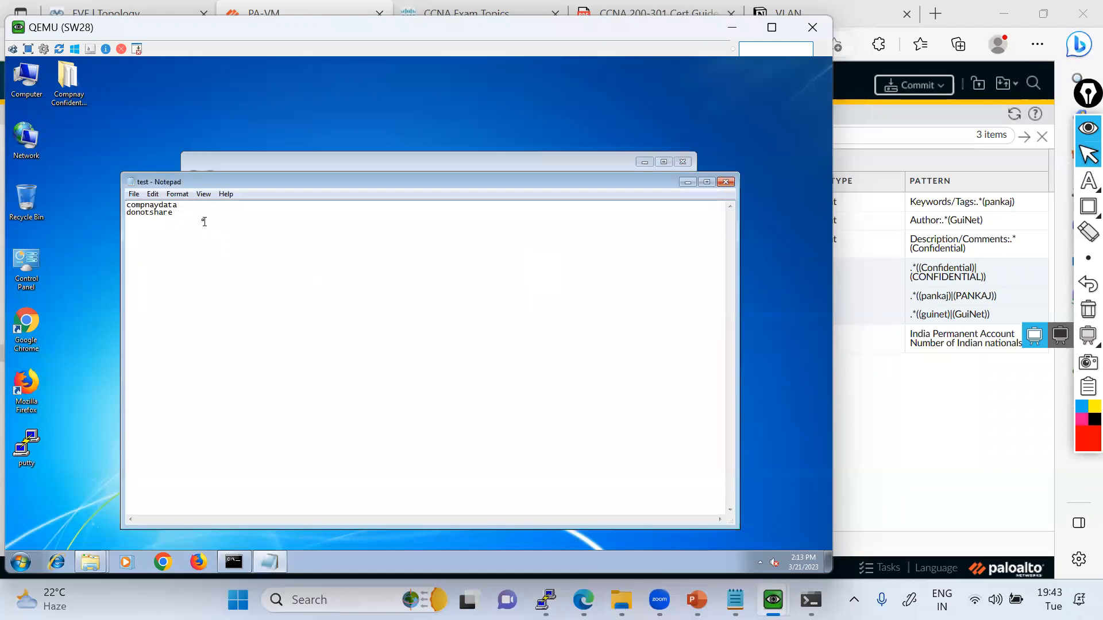
click(726, 184)
click(445, 321)
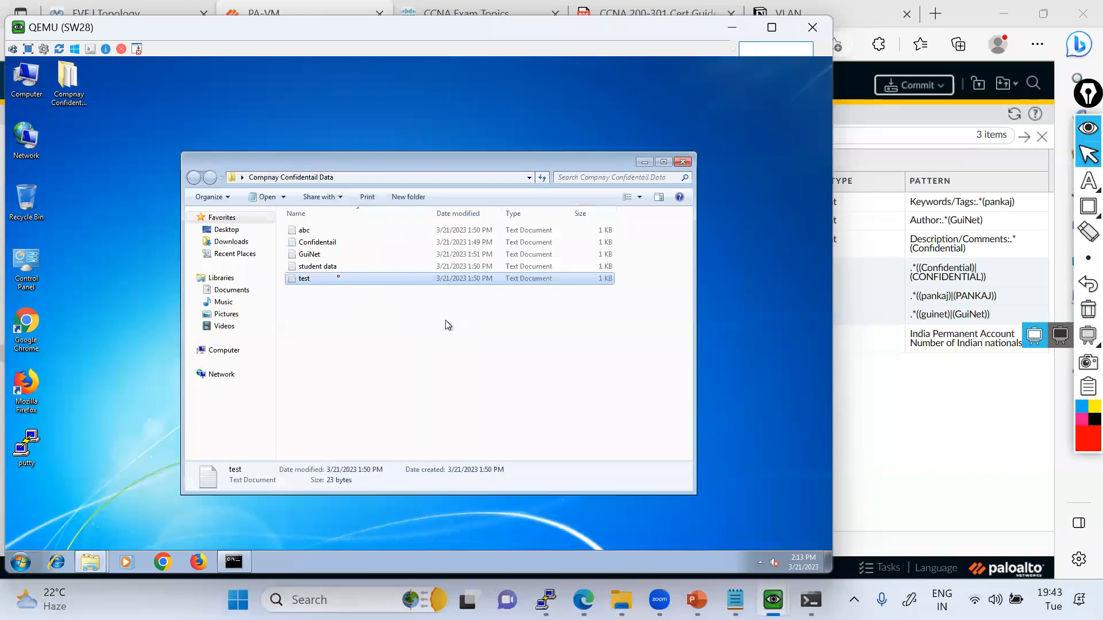
double_click(331, 267)
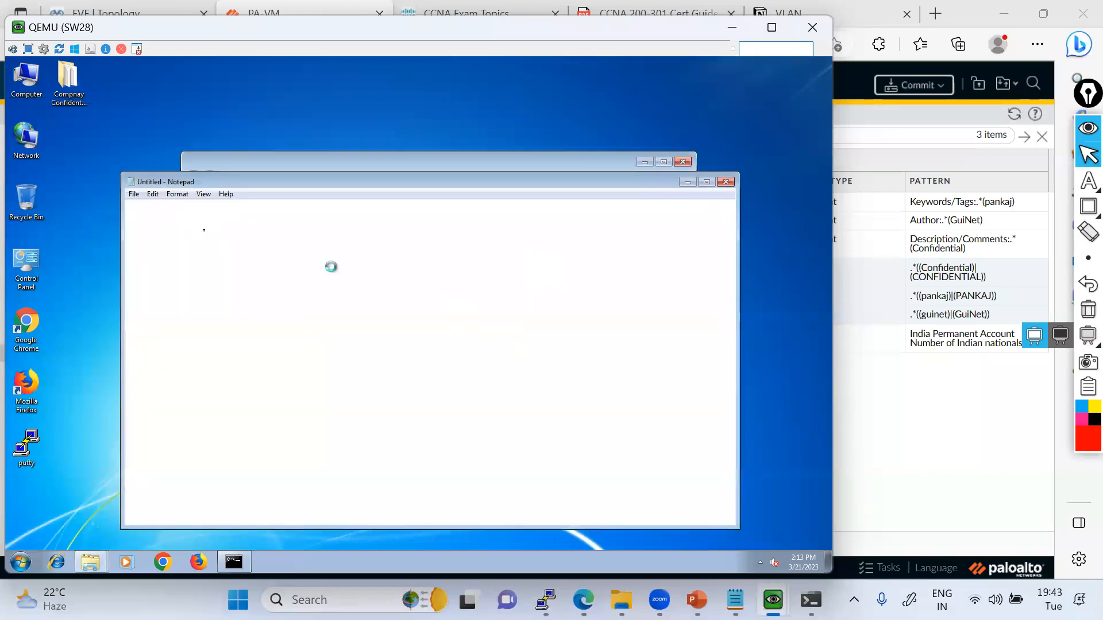
click(726, 183)
right_click(323, 324)
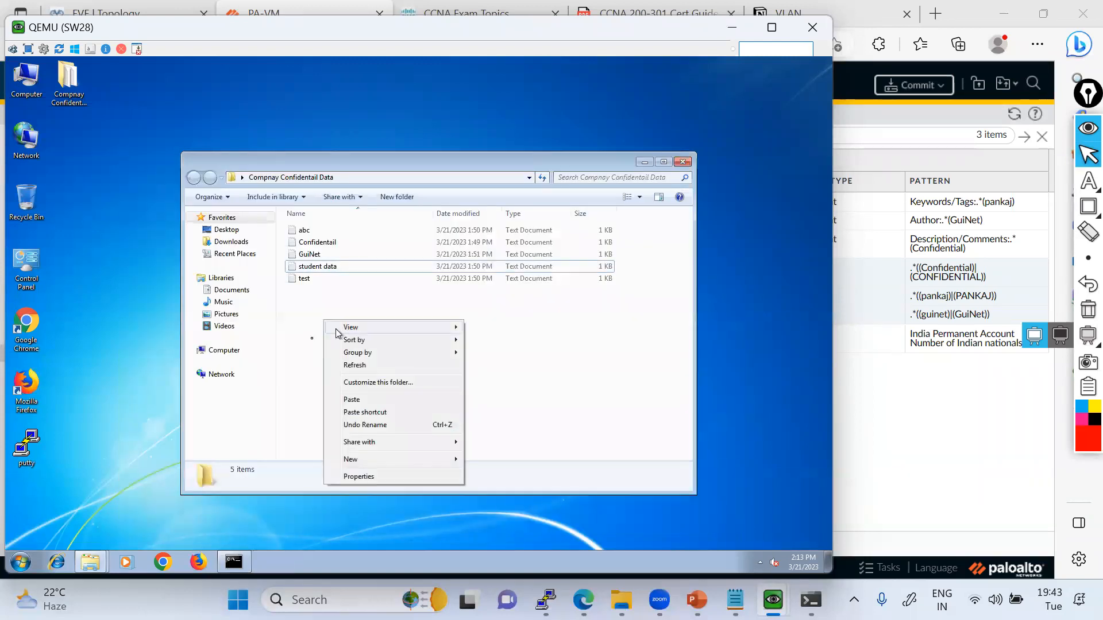
Add the lines "guinet" and "GuiNet" to the student data text file, save it, and close it.
double_click(324, 268)
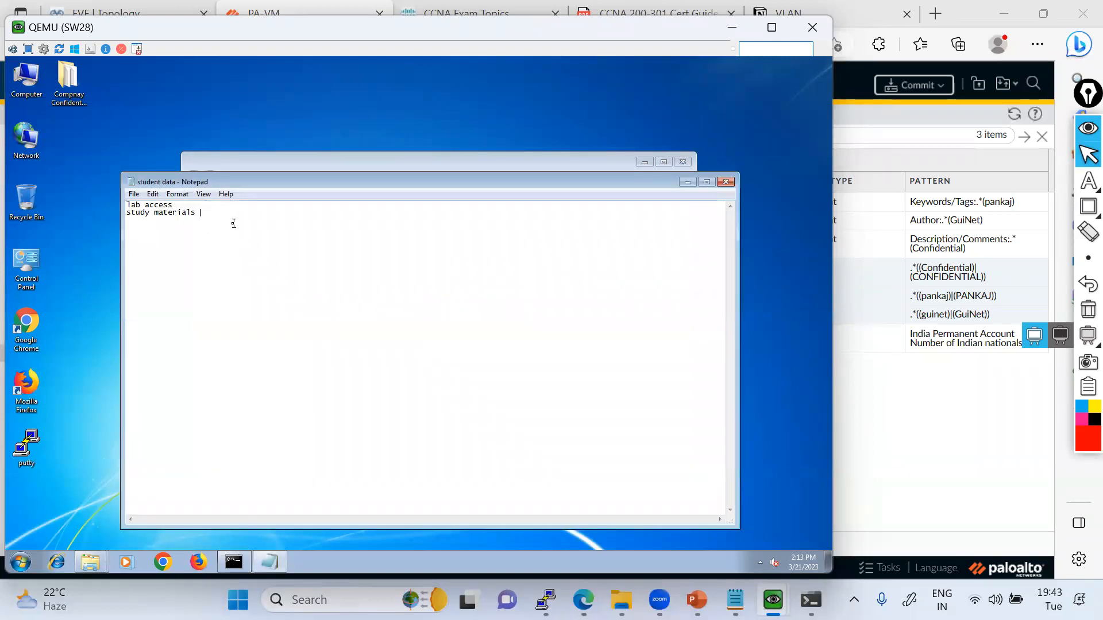
text(guinet)
click(138, 194)
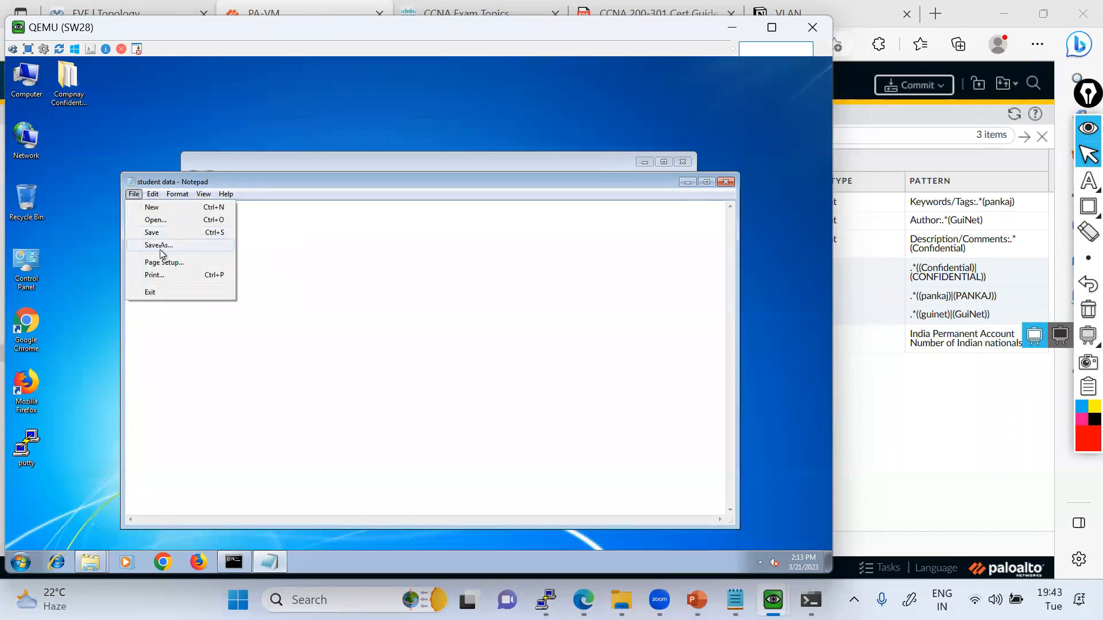
click(160, 236)
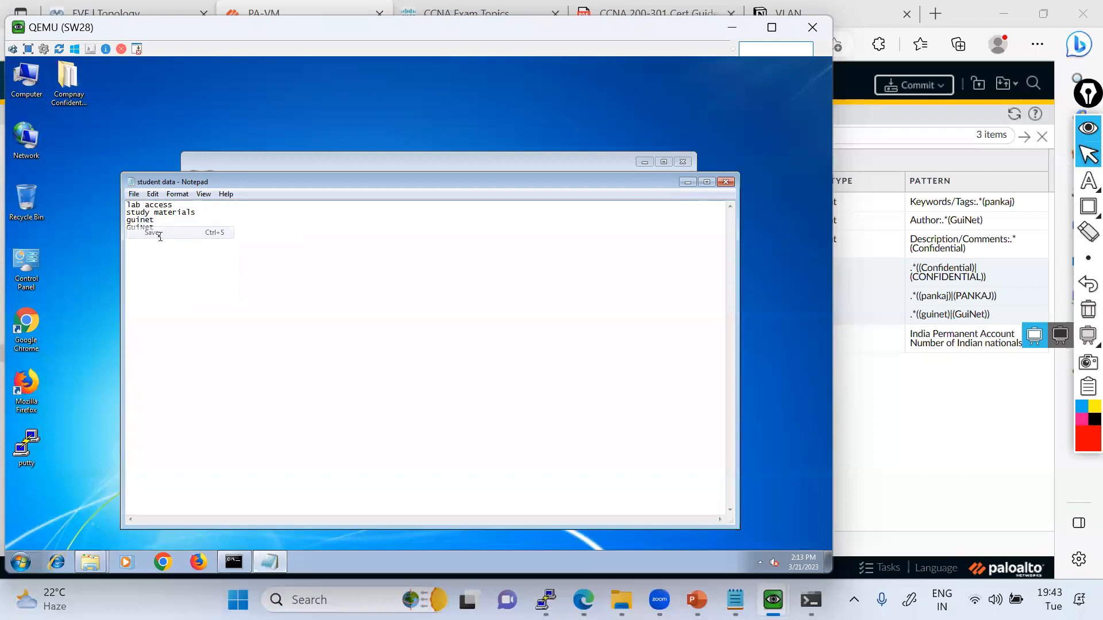
click(727, 183)
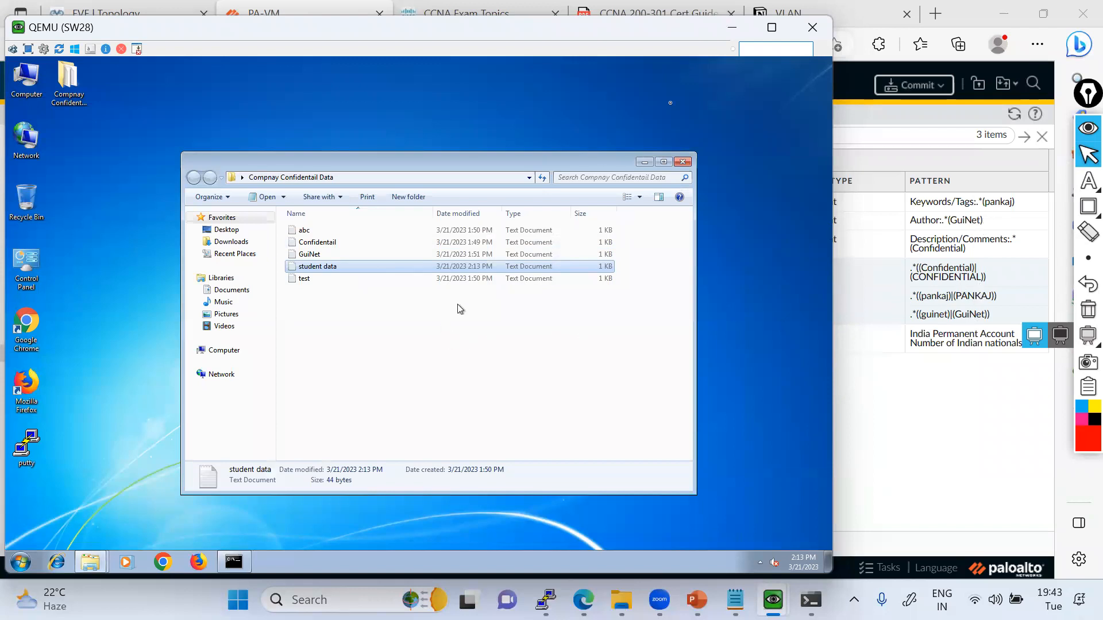
On the EVE topology, trace the path from SW28 through the PaloAlto firewall to the Trust zone with the annotation pen, and clear the drawing.
click(746, 30)
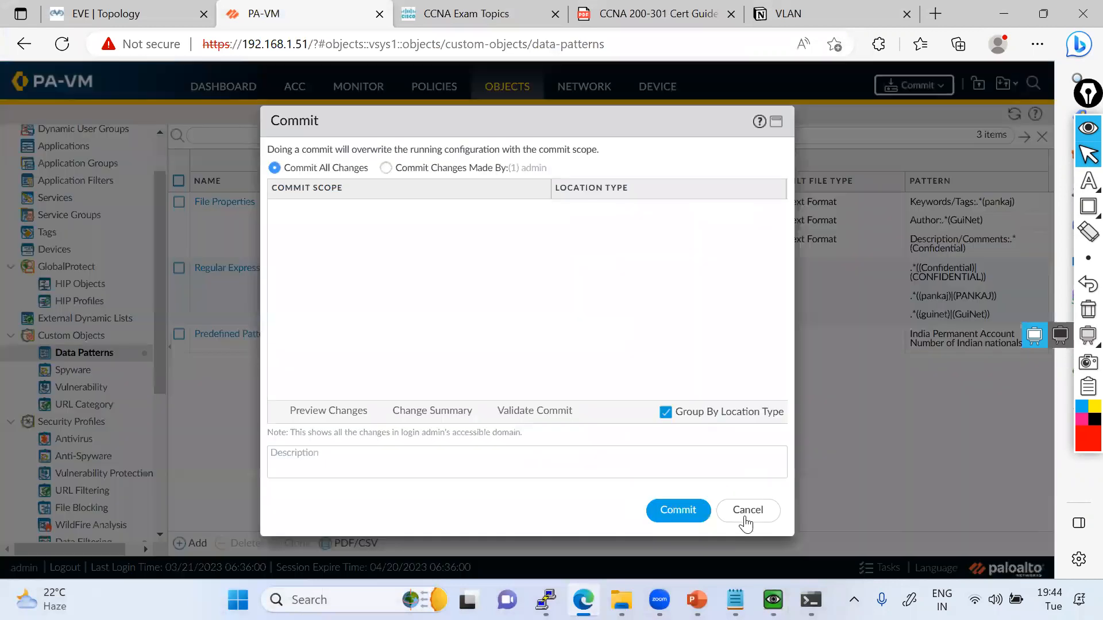
click(744, 515)
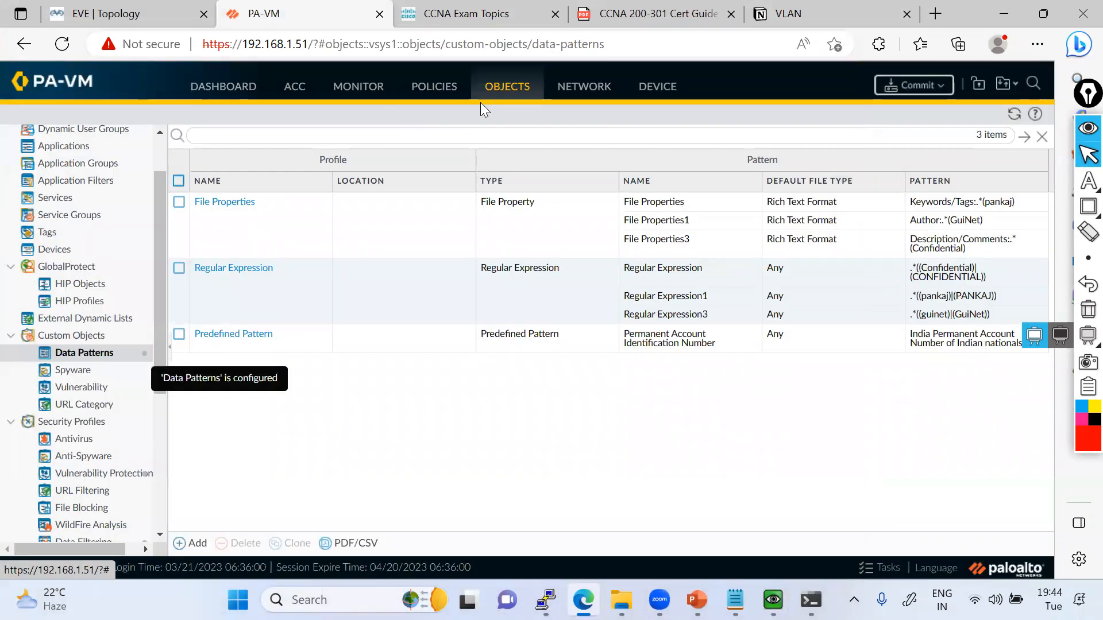
click(120, 21)
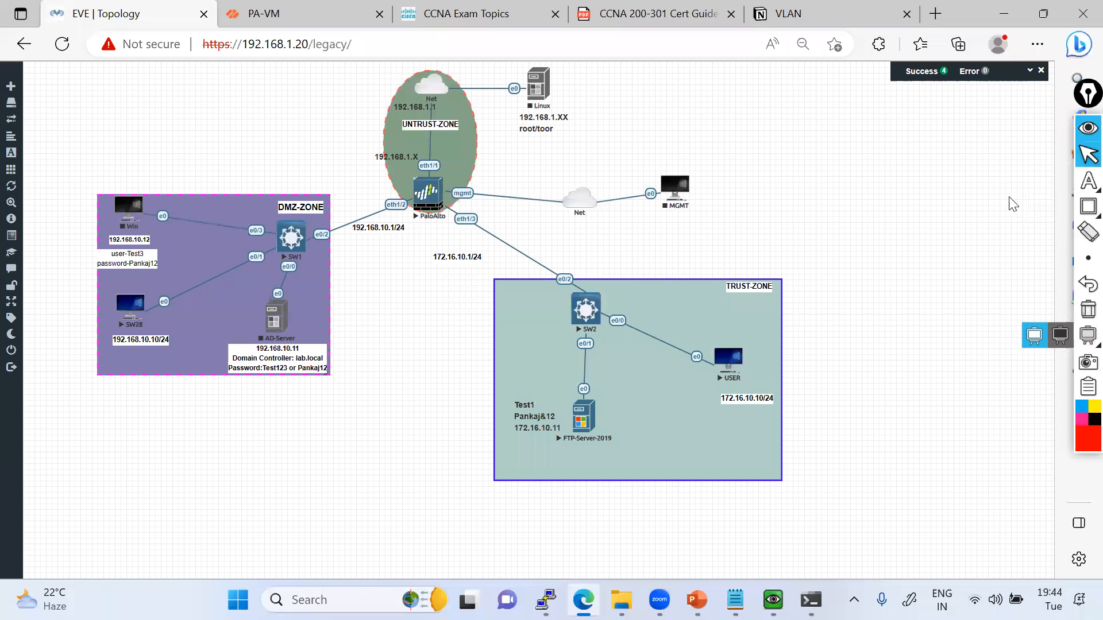
click(1088, 181)
mouse_move(187, 322)
mouse_down()
mouse_move(425, 157)
mouse_move(626, 362)
mouse_up()
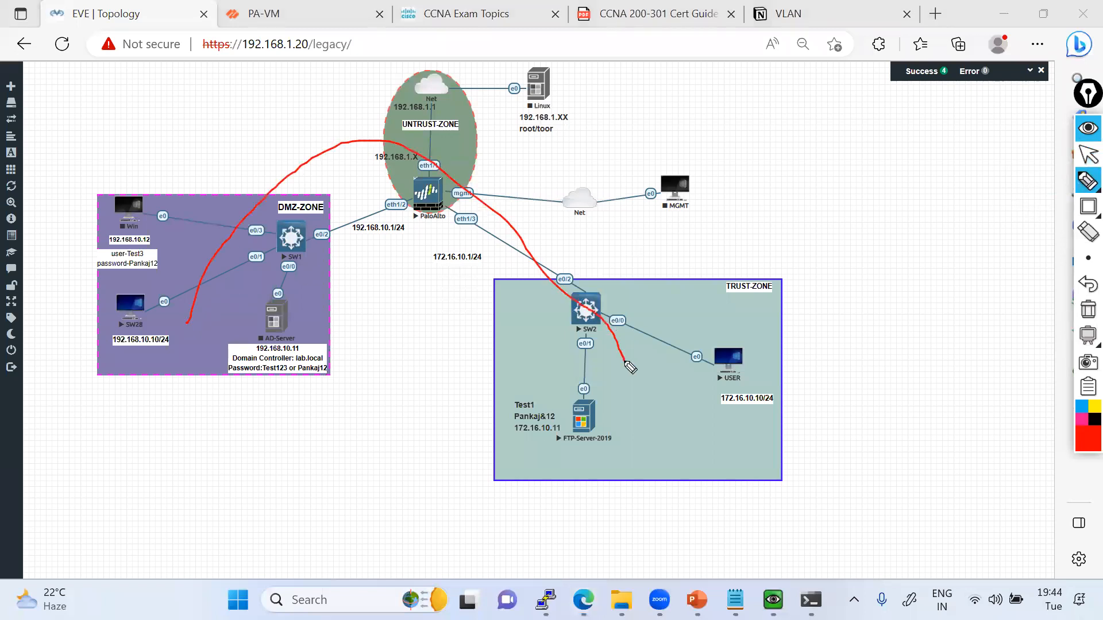
click(1080, 314)
click(1080, 161)
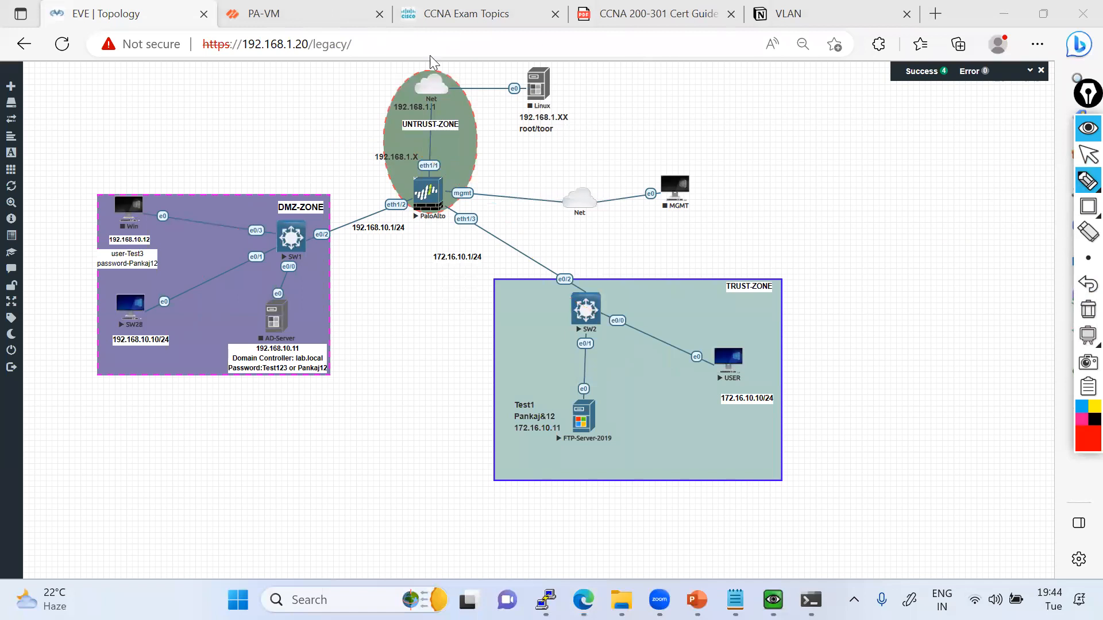
In the PA-VM firewall's security policies, open the action settings of the DMZ to Trust Policy rule.
click(316, 24)
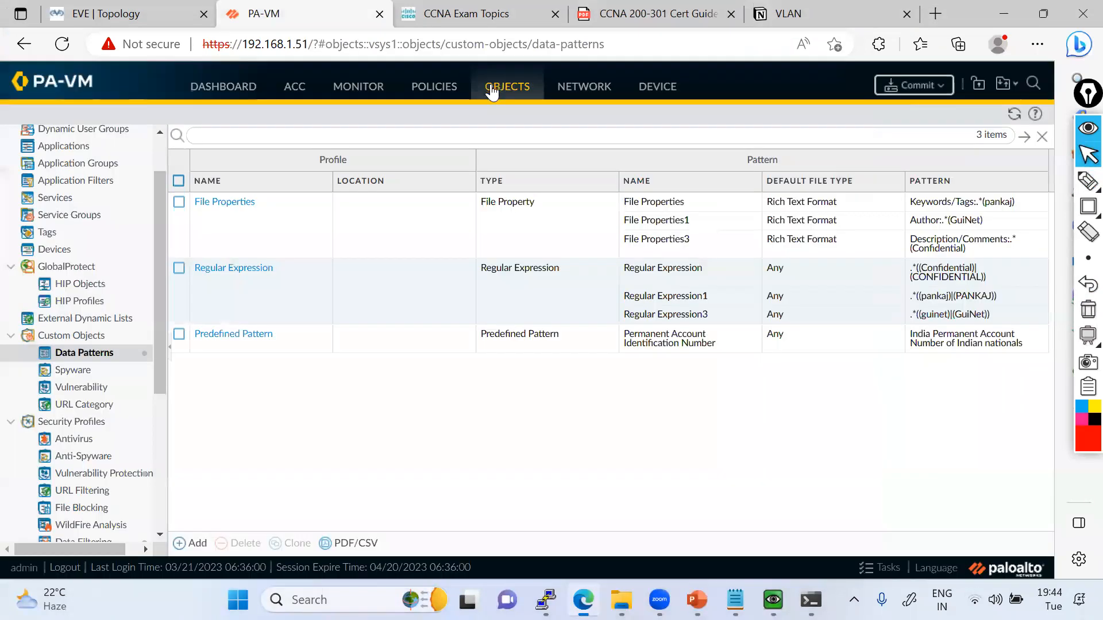
click(435, 95)
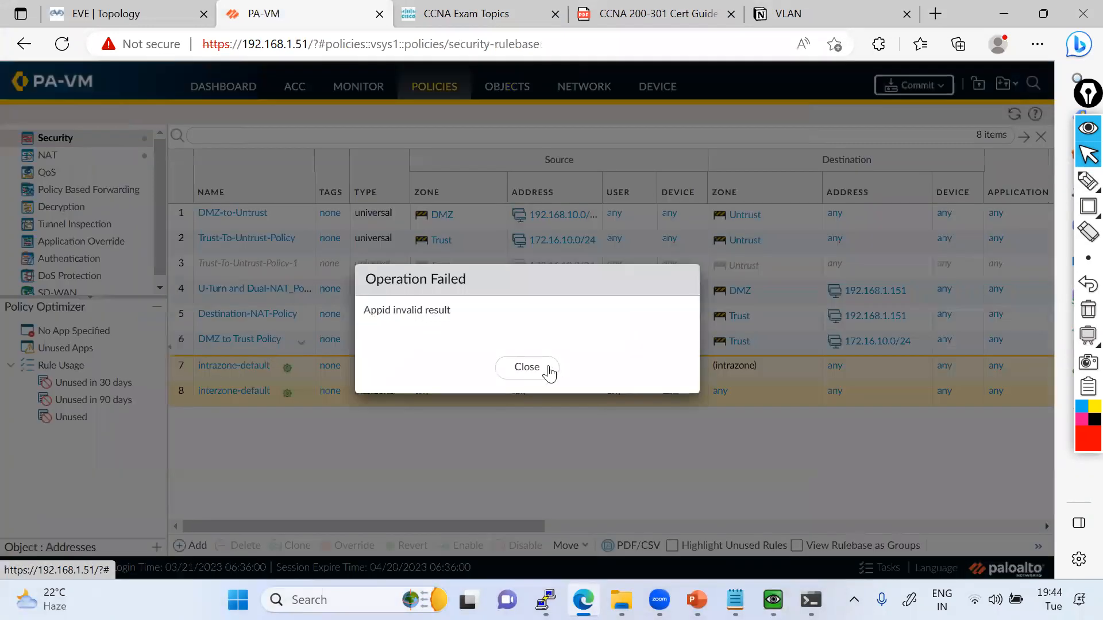
key(Return)
click(256, 337)
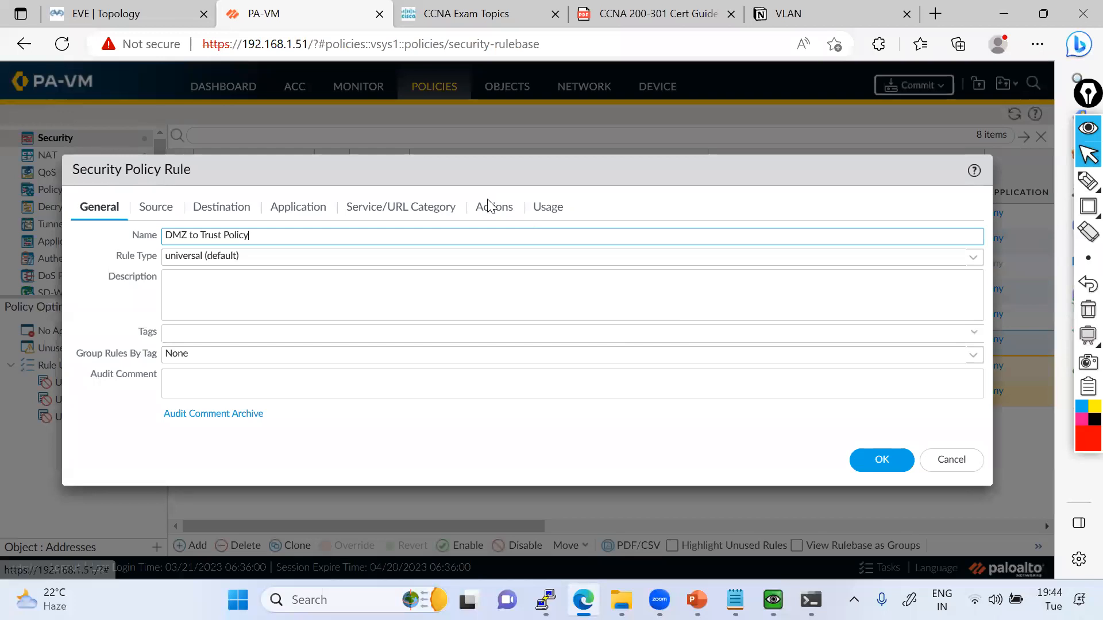
click(493, 208)
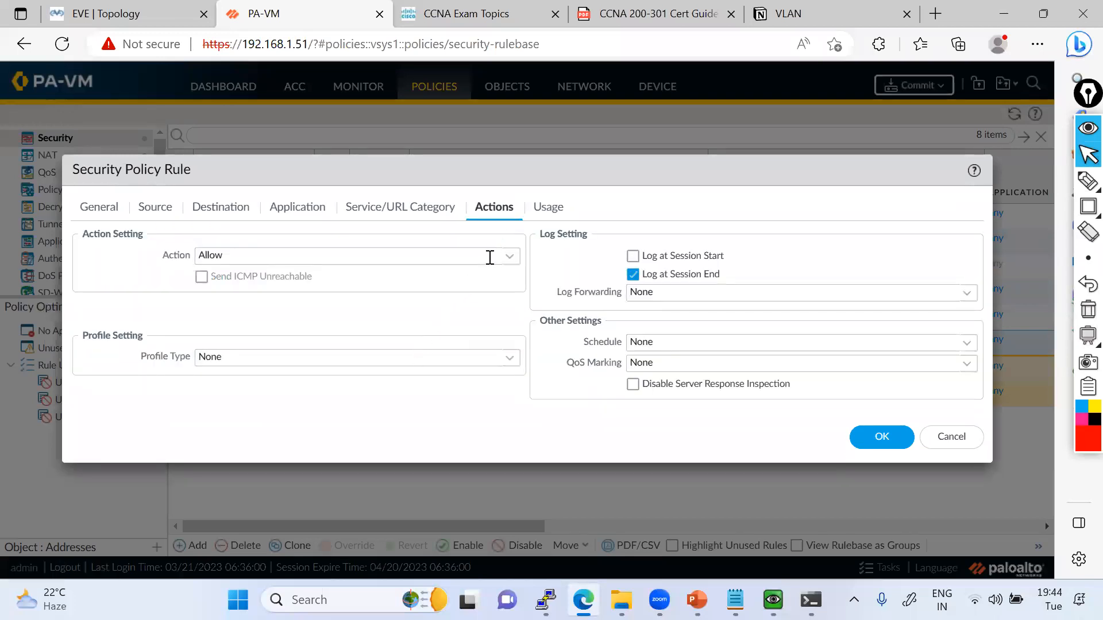
click(509, 256)
click(510, 256)
Set the rule's profile type to Profiles with Data-Filtering-Profile for data filtering, save the rule, and dismiss the error message.
click(516, 360)
click(247, 379)
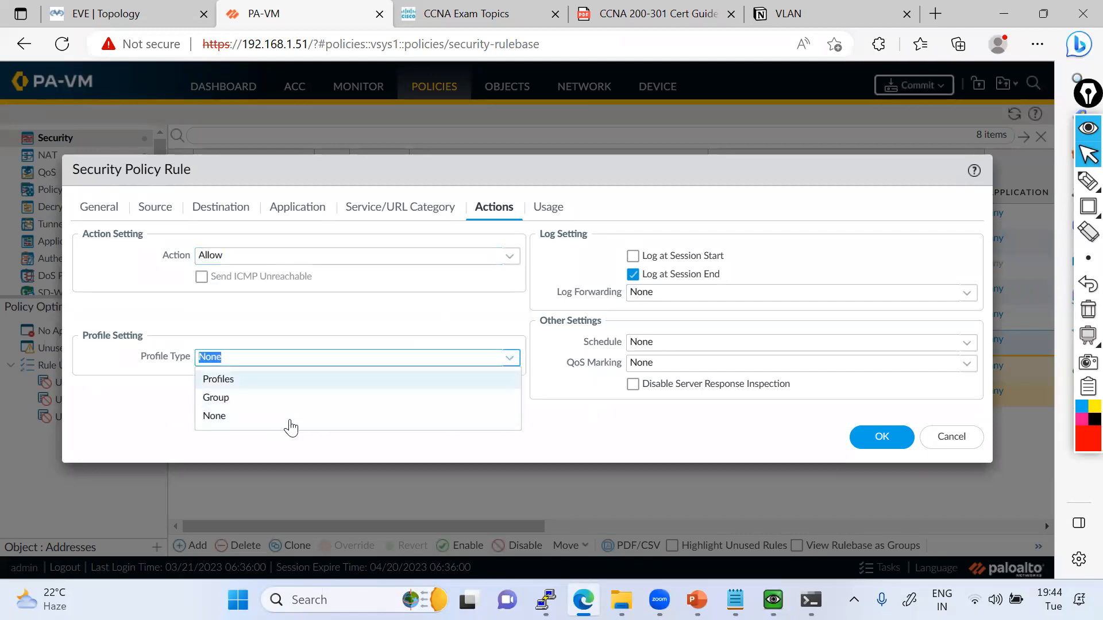
click(509, 466)
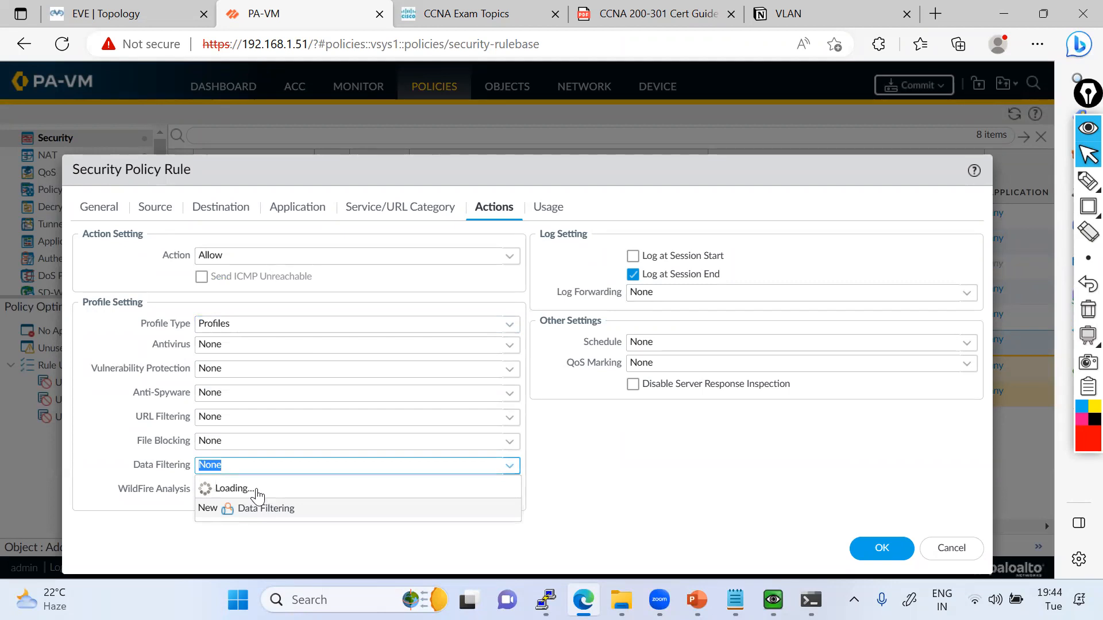
click(248, 508)
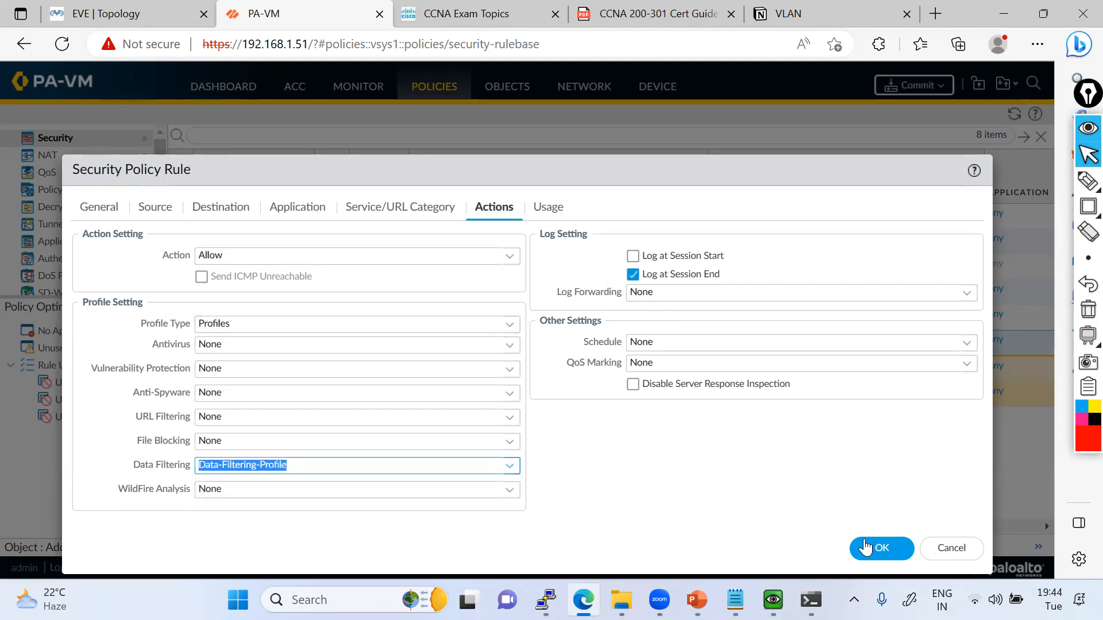
click(864, 539)
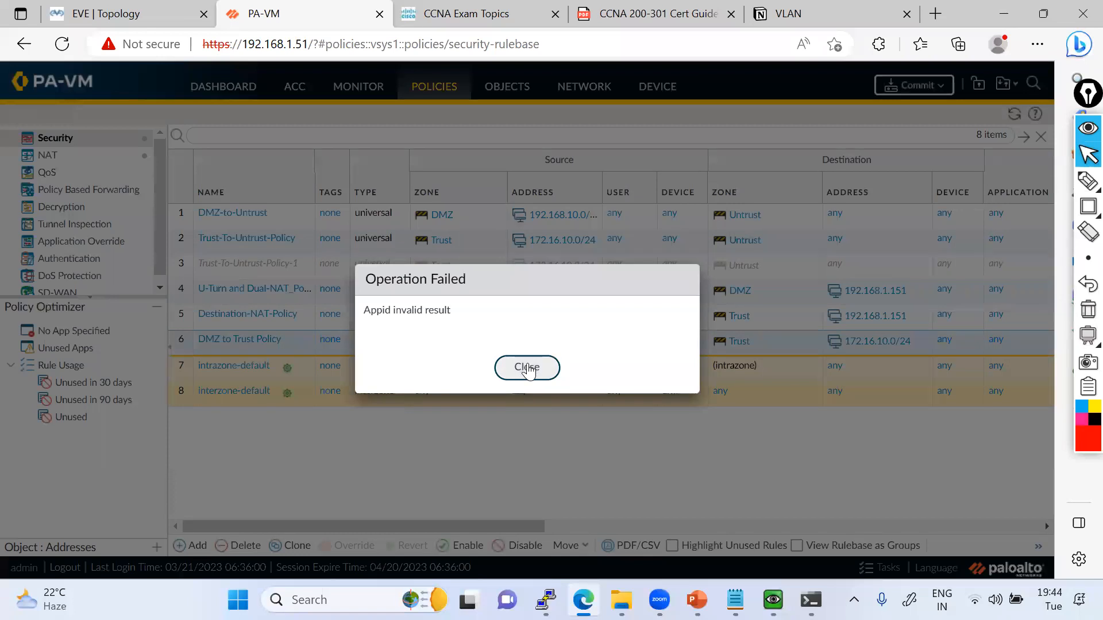
click(527, 367)
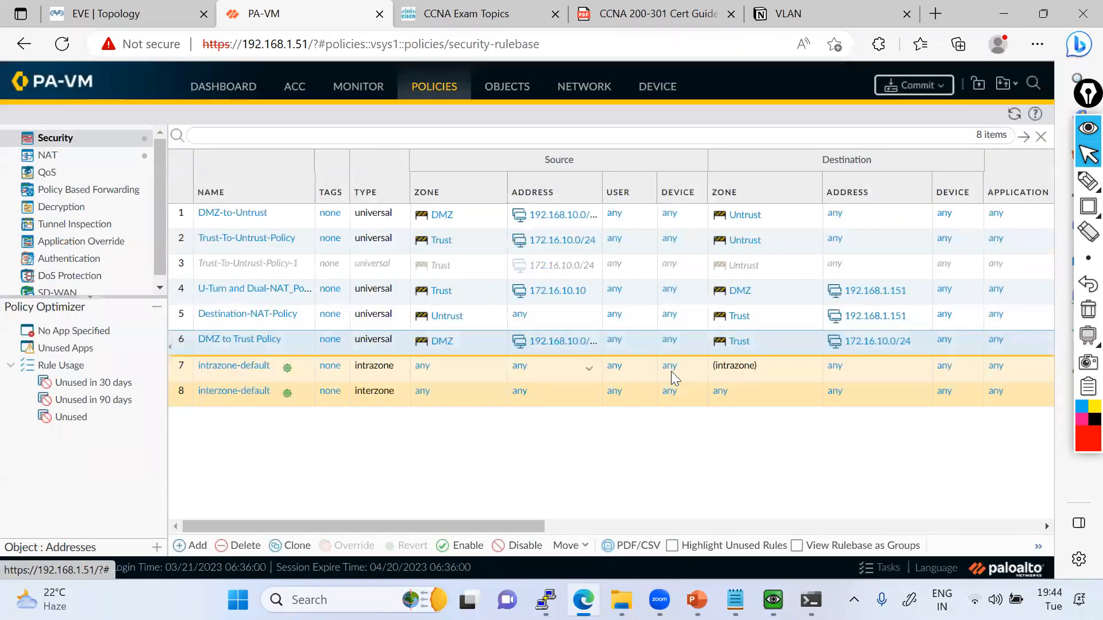
Commit the firewall configuration and close the commit status report.
click(911, 85)
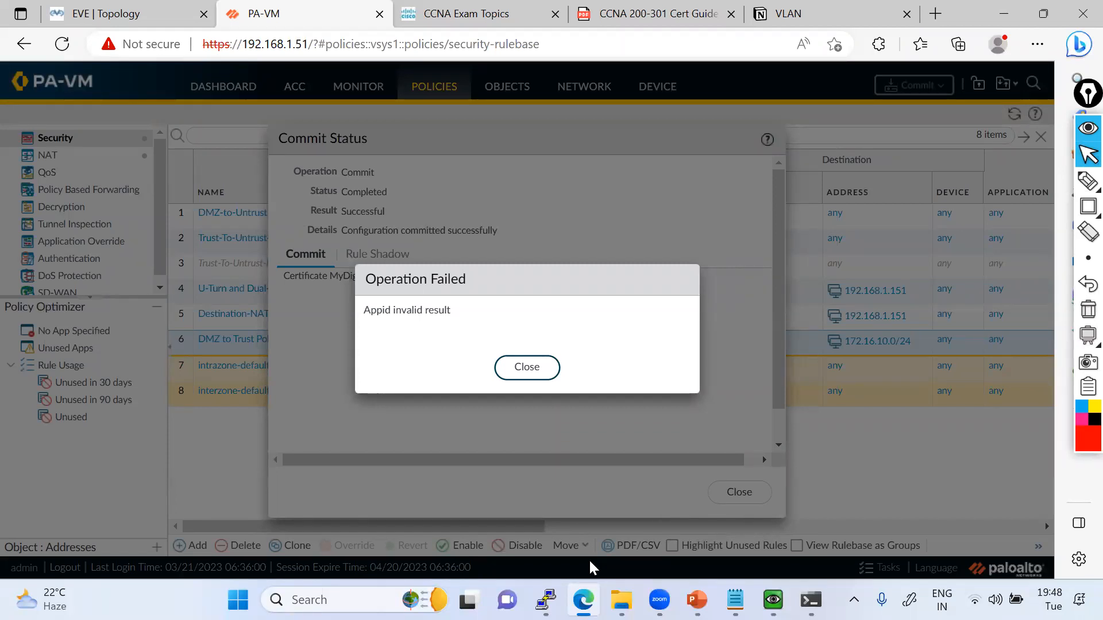
click(533, 365)
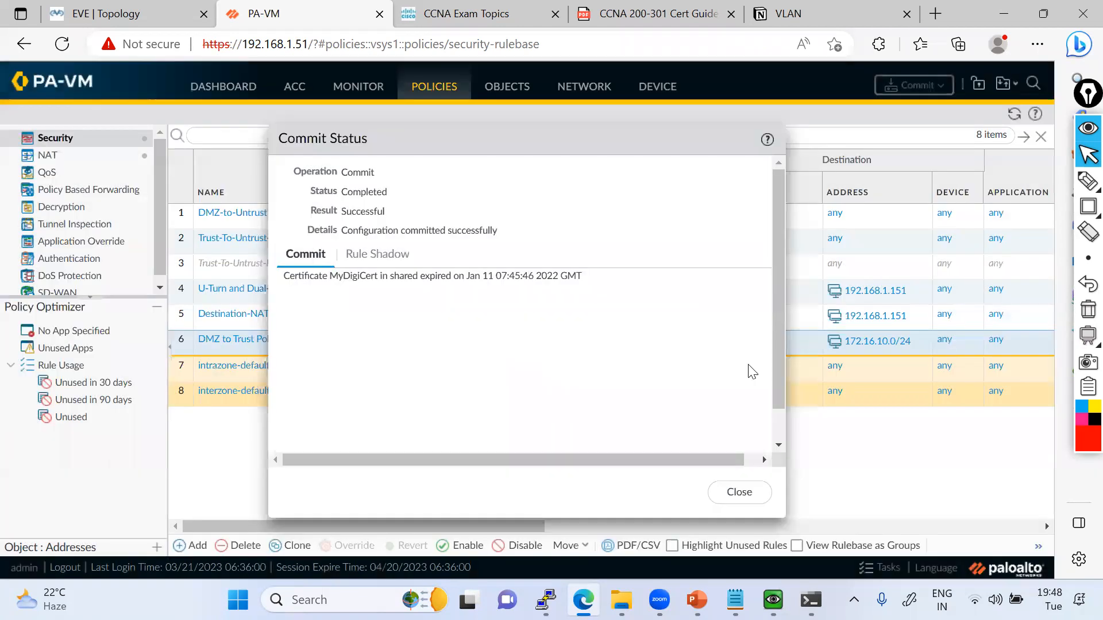
click(740, 490)
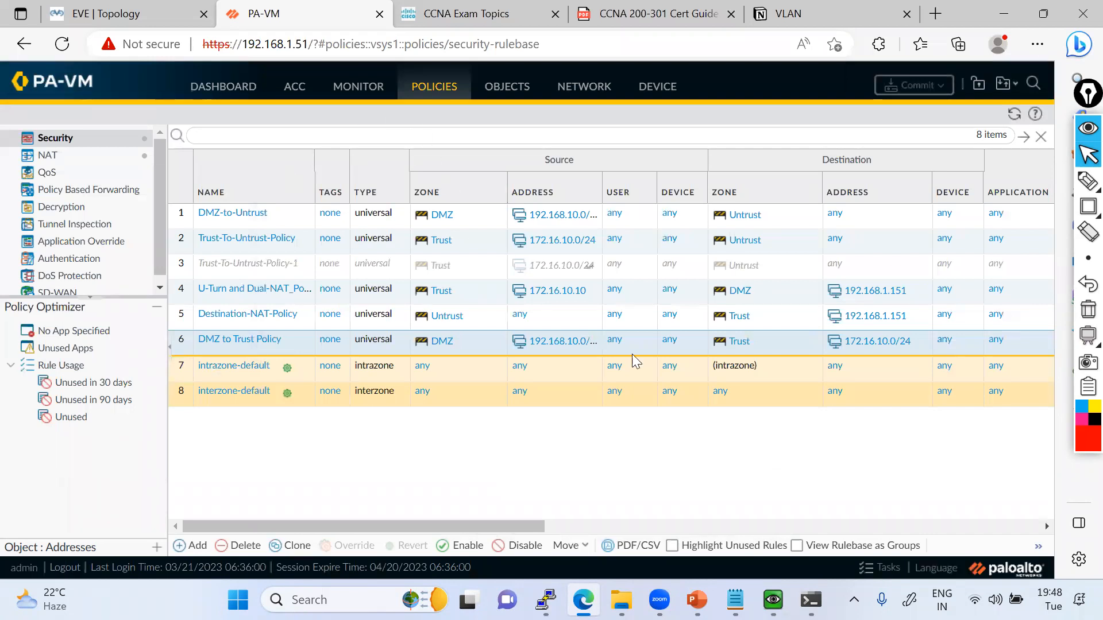
Examine the security profile assigned to the DMZ to Trust Policy rule, marking it with a temporary rectangle and clearing it.
scroll(460, 530, right, 10)
drag(477, 490, 617, 547)
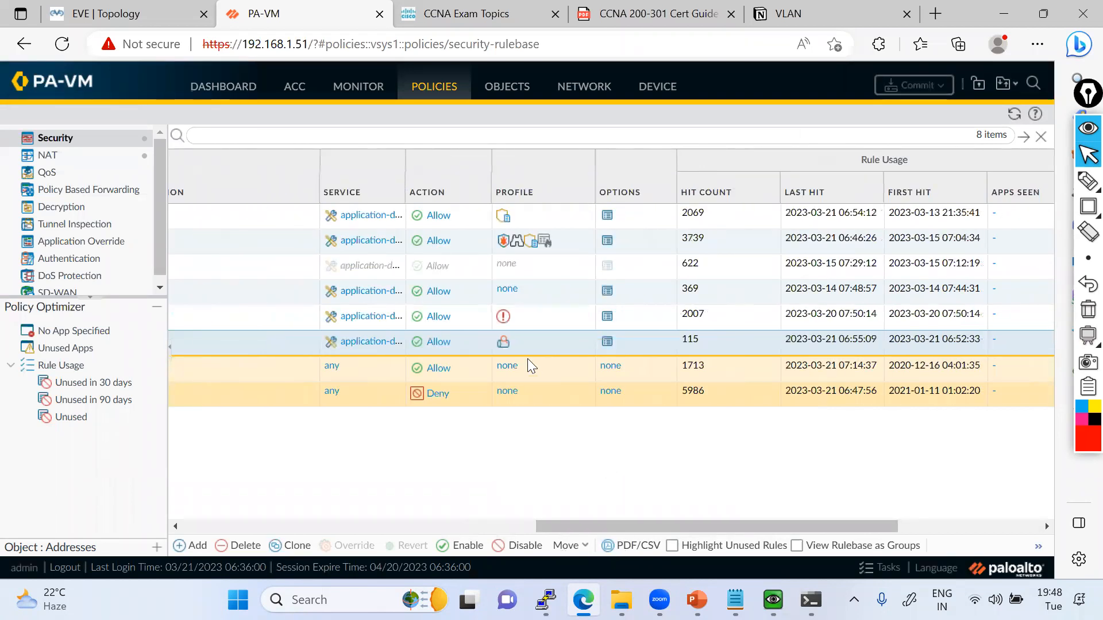
click(1088, 207)
drag(487, 333, 524, 352)
click(1087, 309)
click(1087, 155)
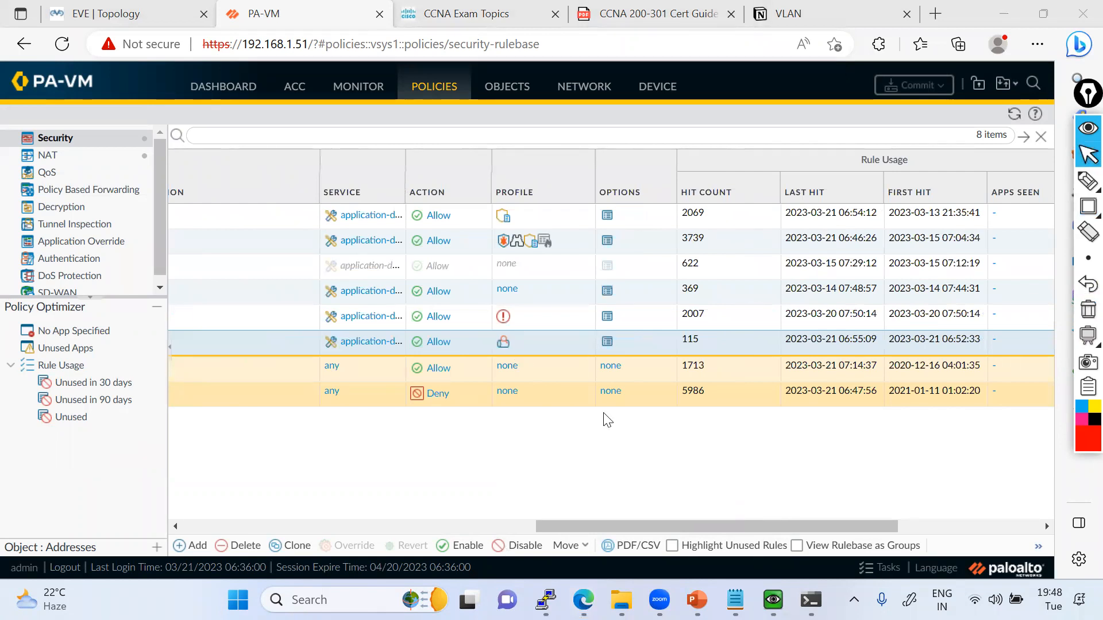
Switch to the SW28 virtual machine and select all five text files in the Compnay Confidentail Data folder.
click(78, 26)
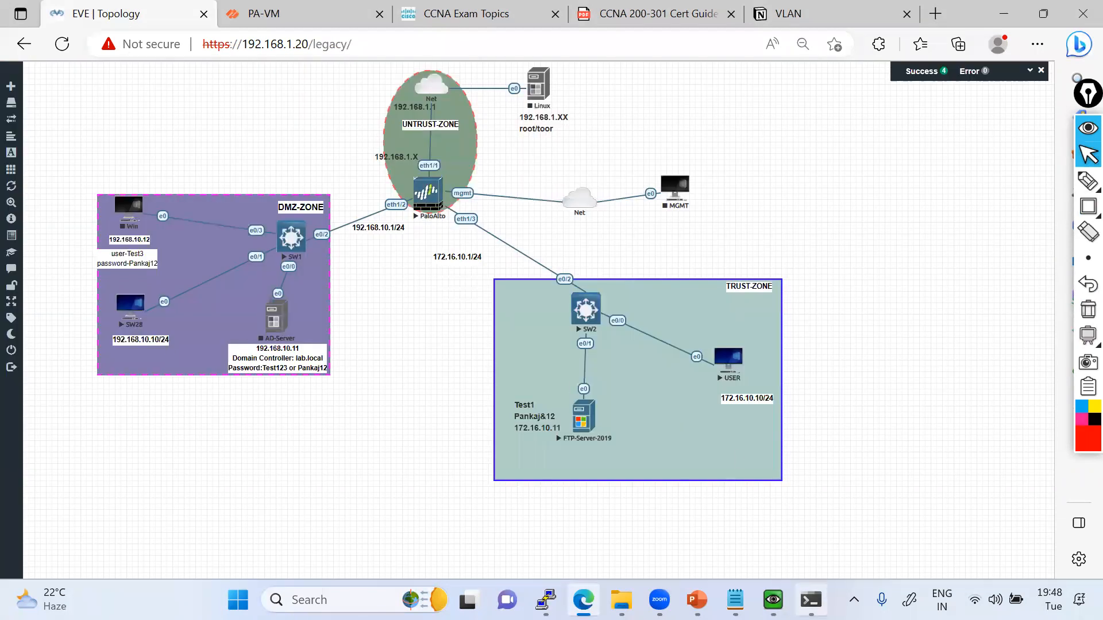
mouse_move(773, 600)
click(721, 532)
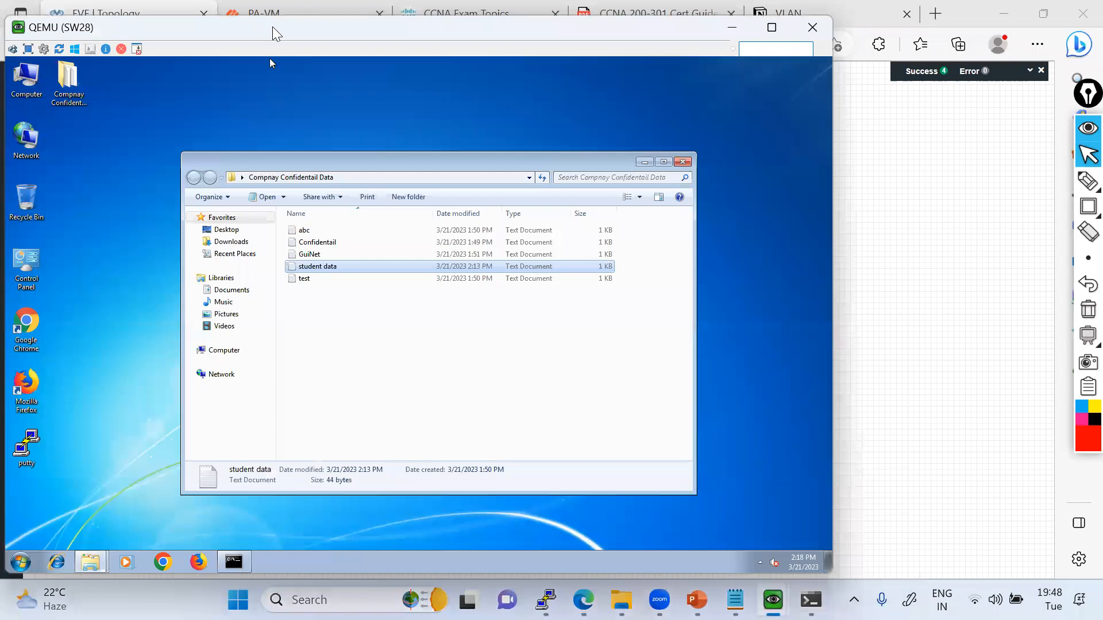
key(alt+Tab)
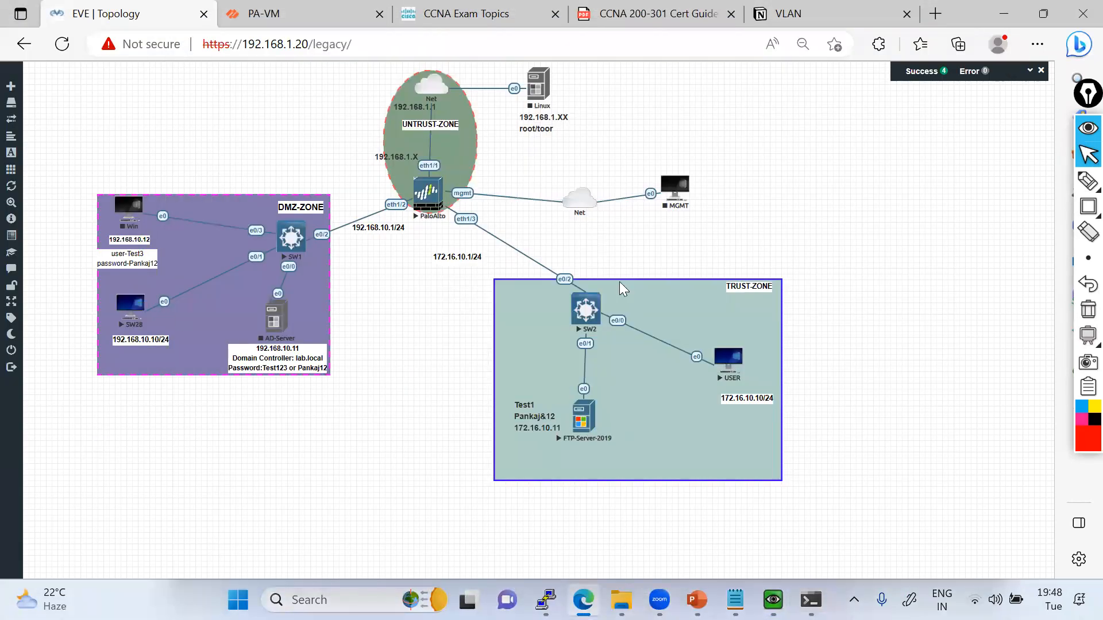
key(alt+Tab)
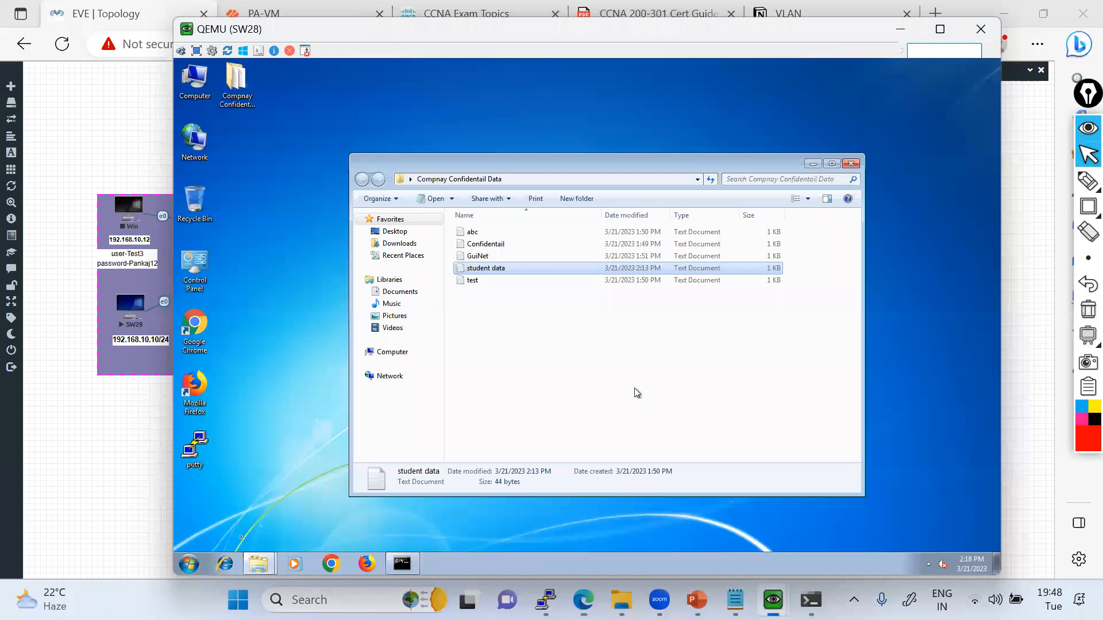
drag(540, 347, 468, 234)
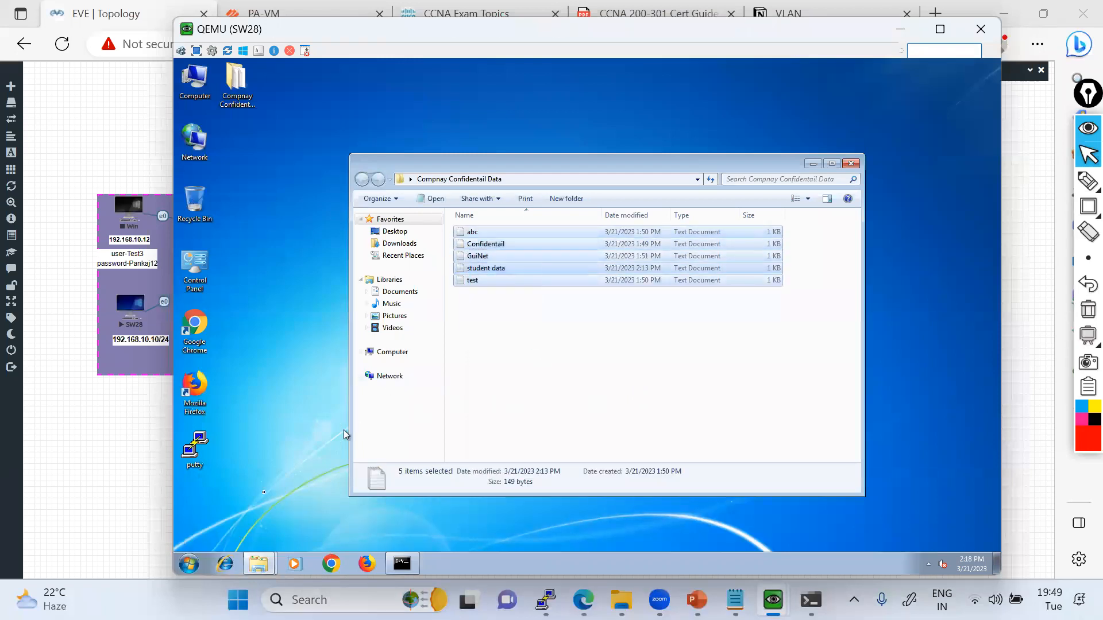
Connect from the SW28 machine to the FTP server at ftp://172.16.10.11.
click(193, 568)
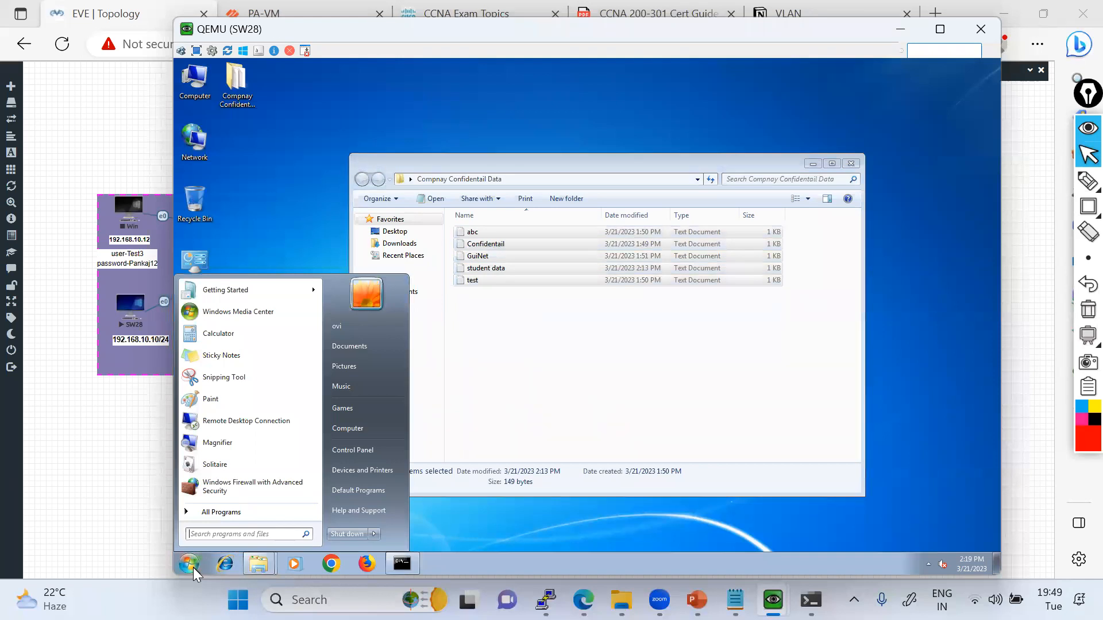
text(ftp://172.)
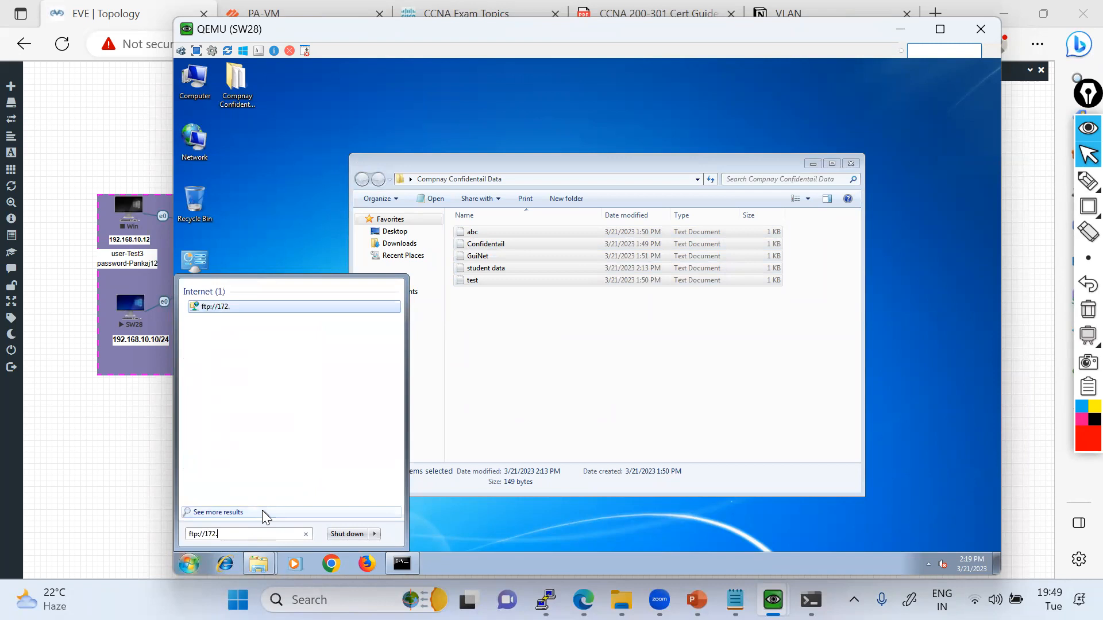
text(16.1.)
text(11)
key(Return)
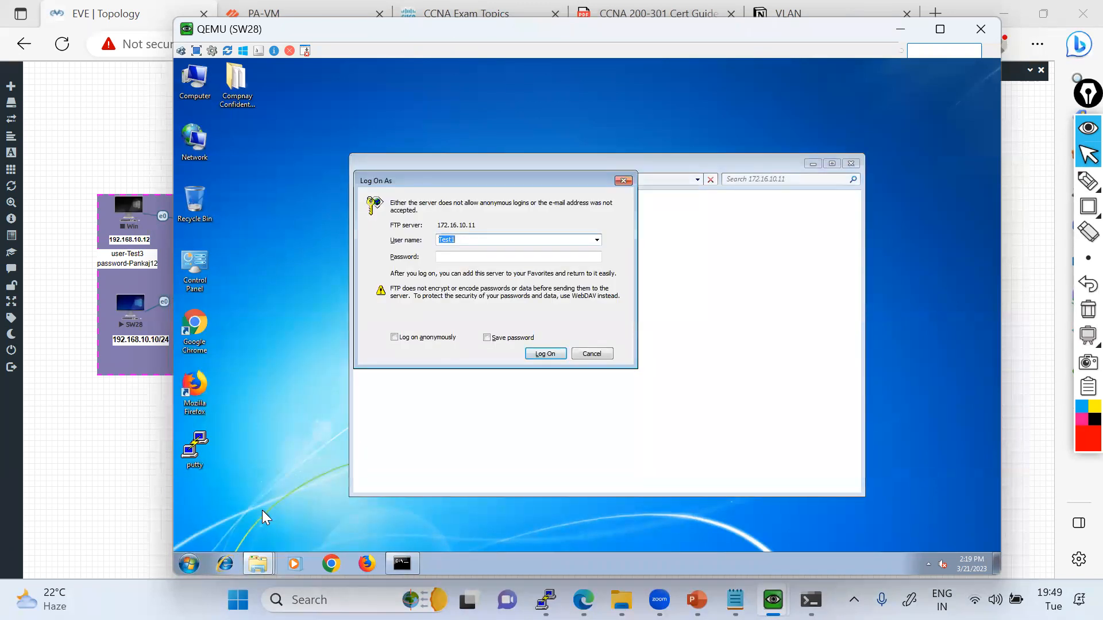
Log on to the FTP server with the prefilled user name and the account password, declining Sticky Keys.
key(Tab)
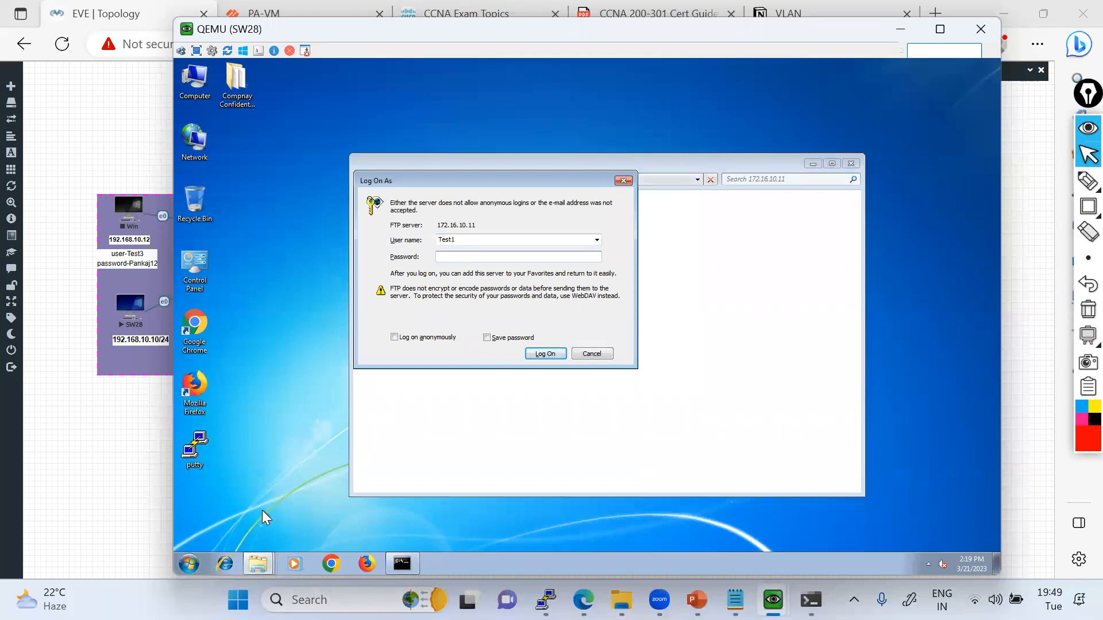
key(shift)
key(shift)
key(shift)
key(shift)
key(shift)
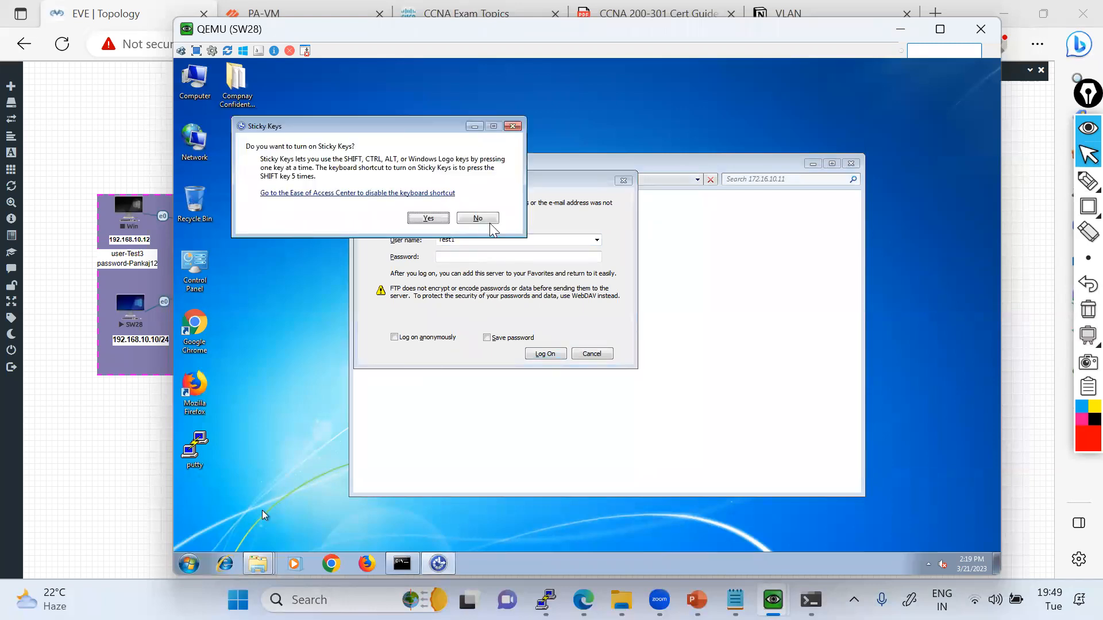
click(458, 255)
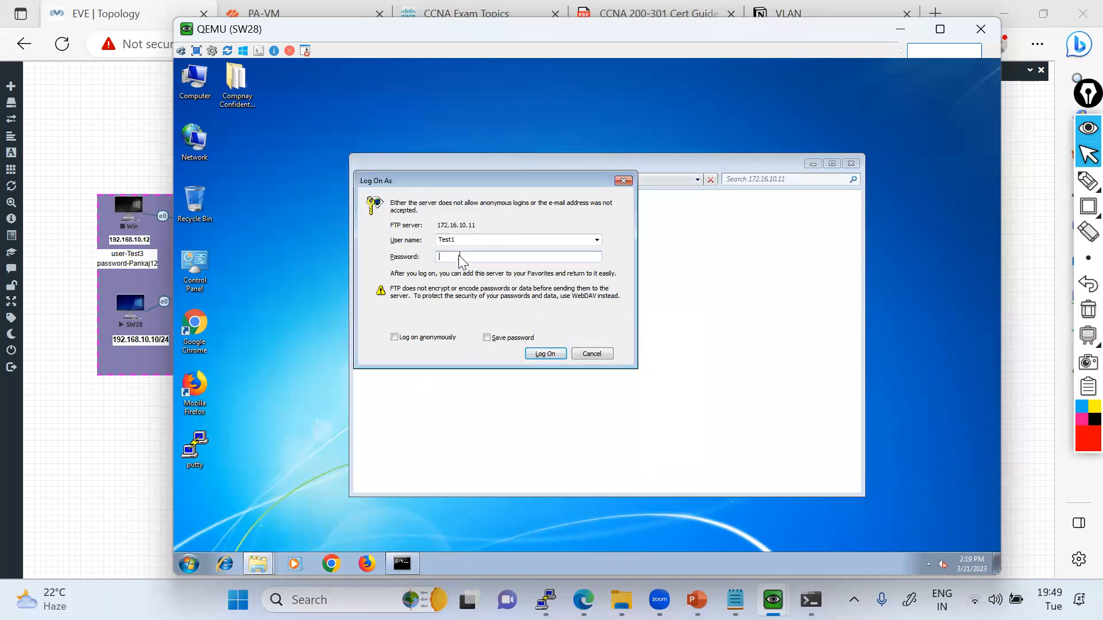
click(540, 354)
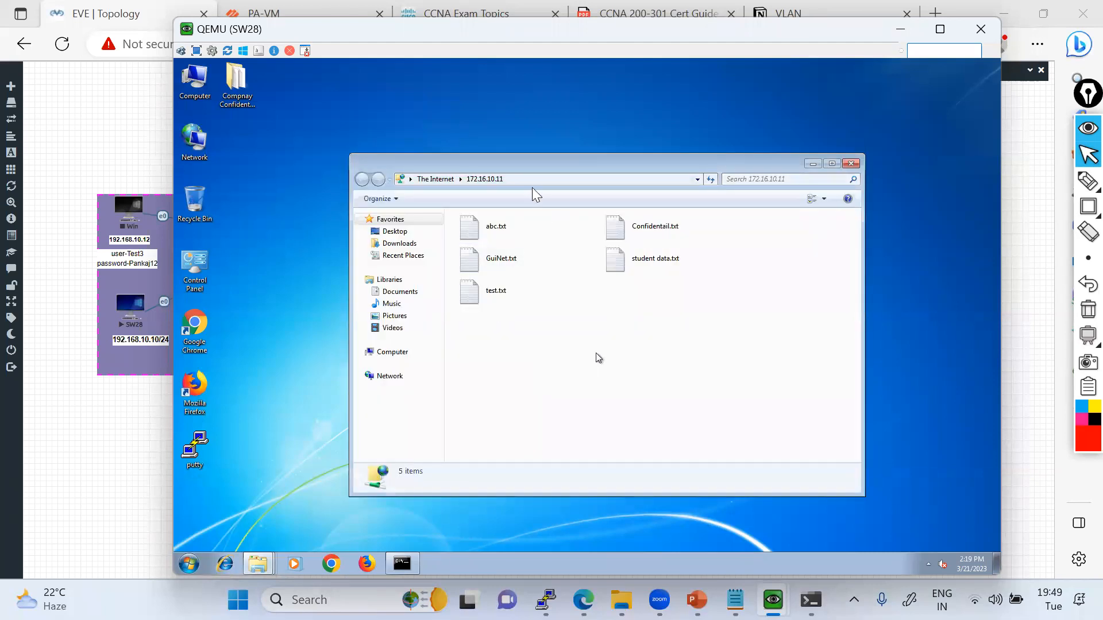
Try to delete all five text files from the FTP server folder, moving its window off the local folder behind it.
drag(520, 160, 467, 158)
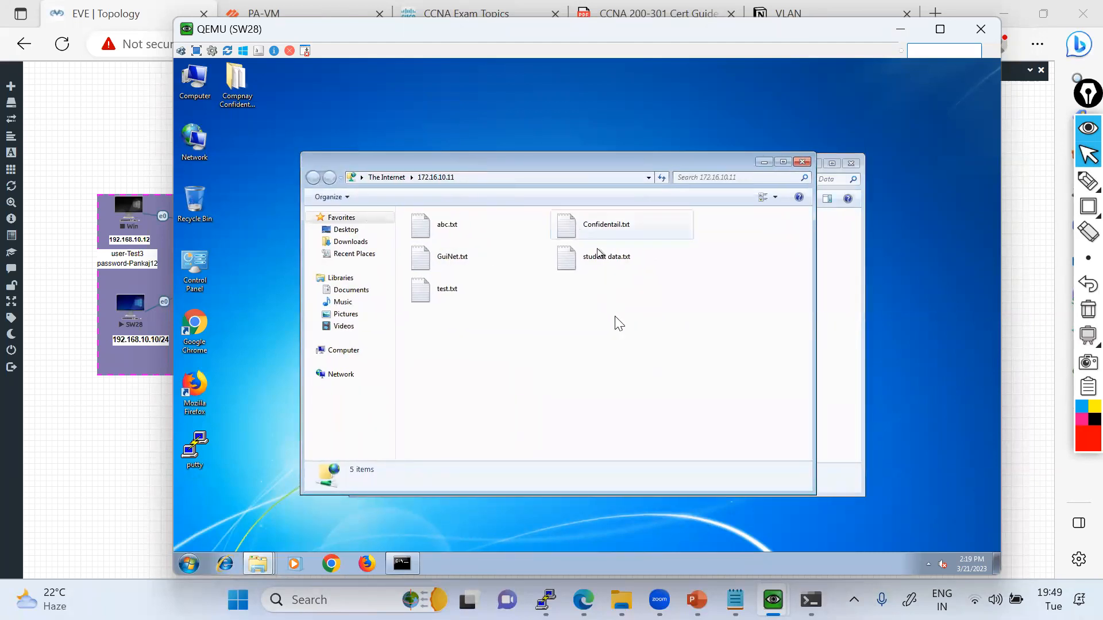
drag(663, 345, 418, 229)
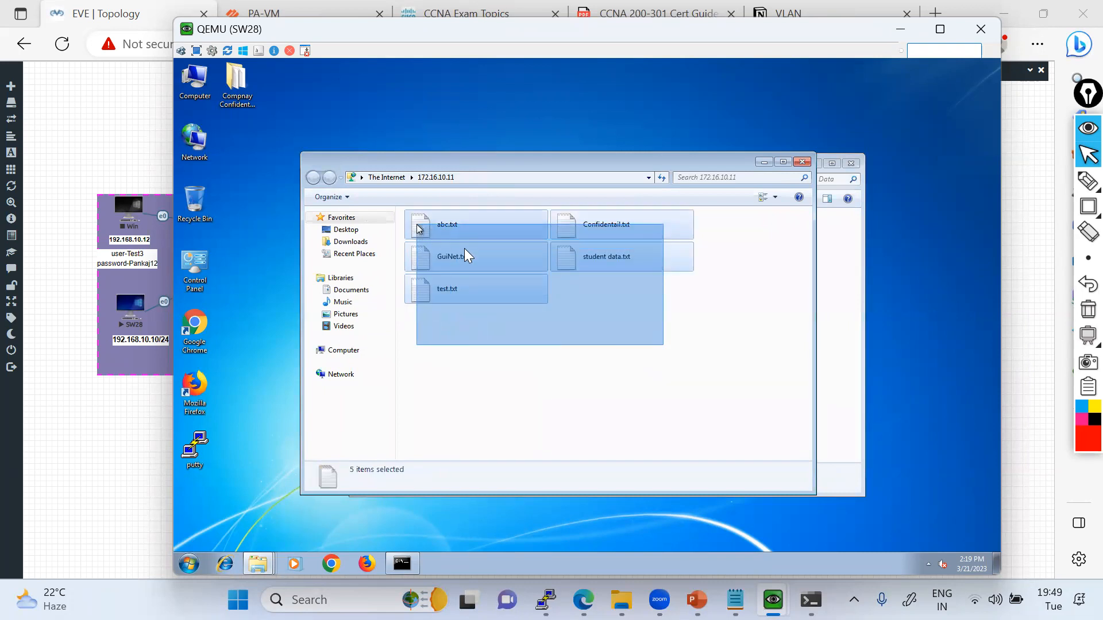
right_click(465, 249)
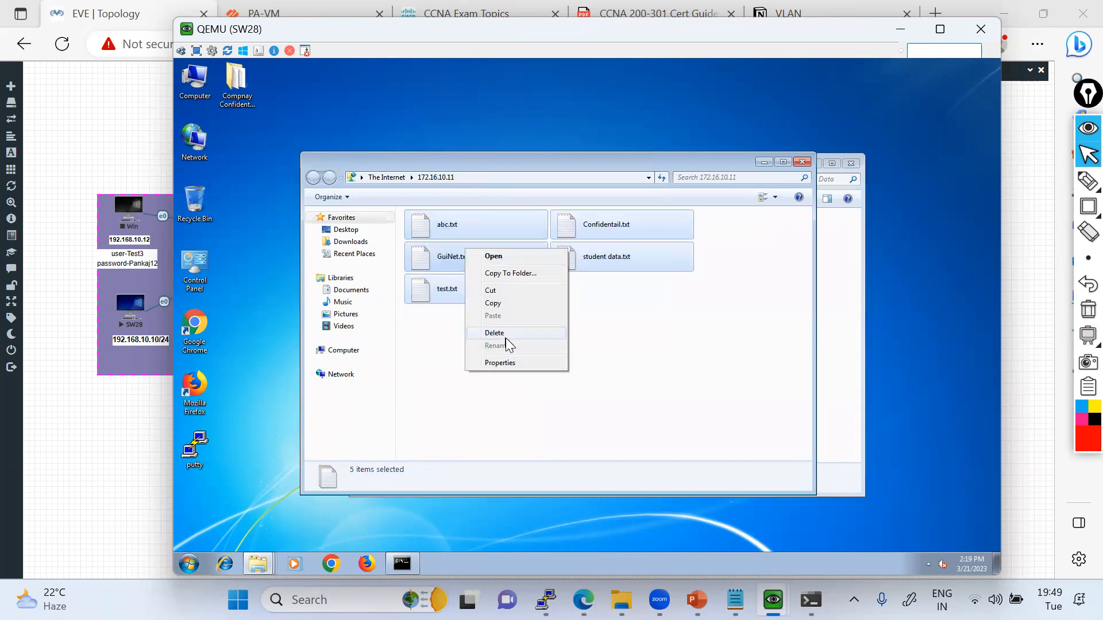
click(505, 338)
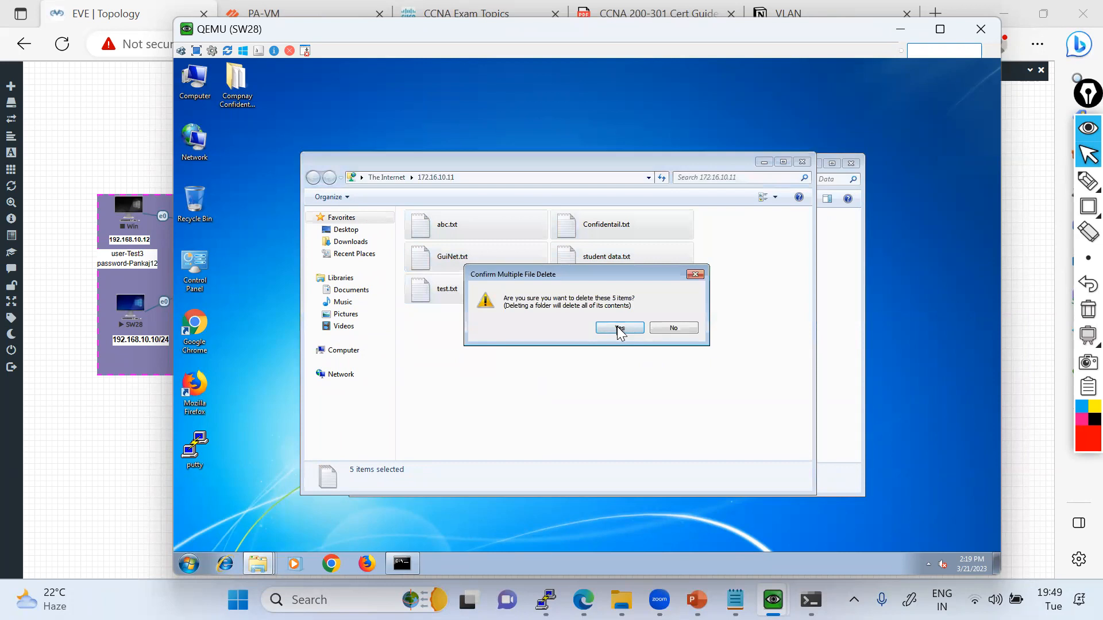
click(618, 328)
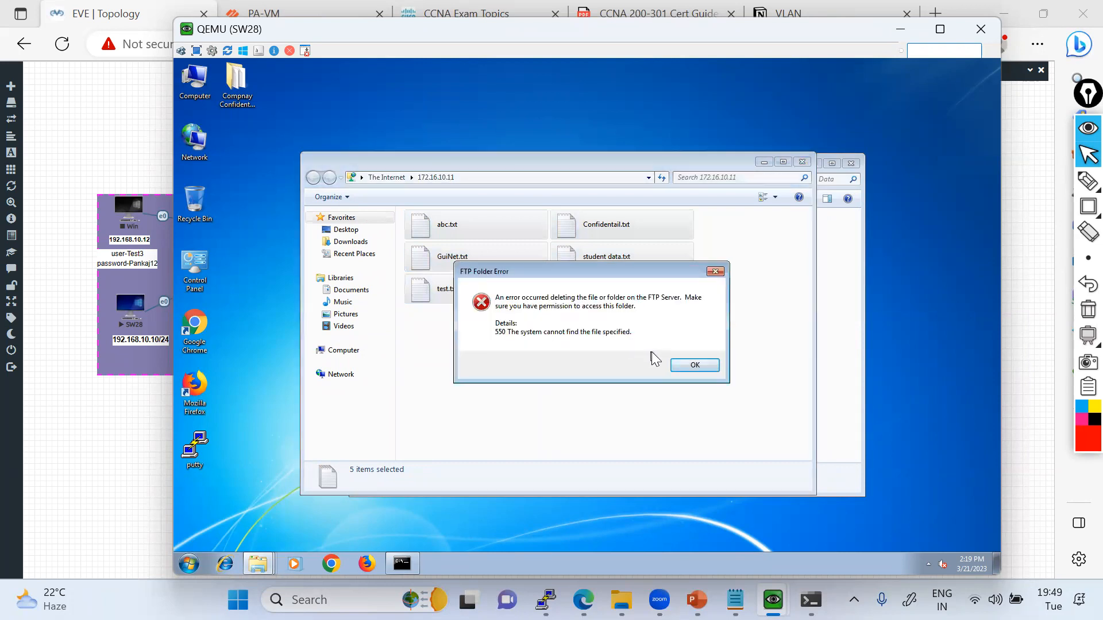
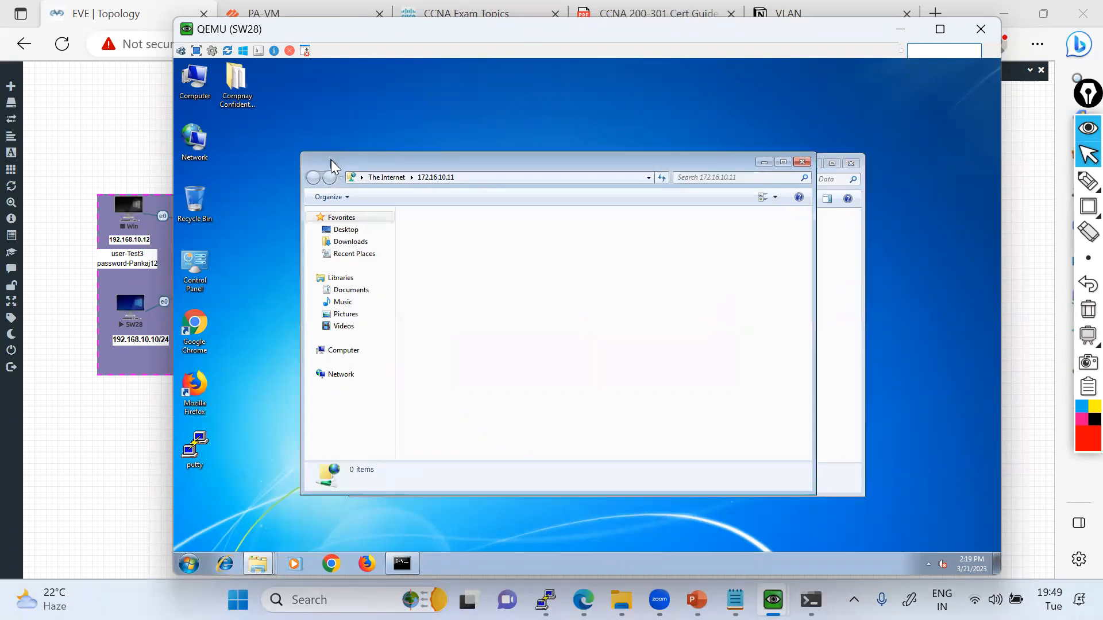
Move the FTP folder window clear of the local folder and inspect the FTP-Server folder on the FTP-Server-2019 machine.
drag(331, 159, 313, 113)
mouse_move(810, 600)
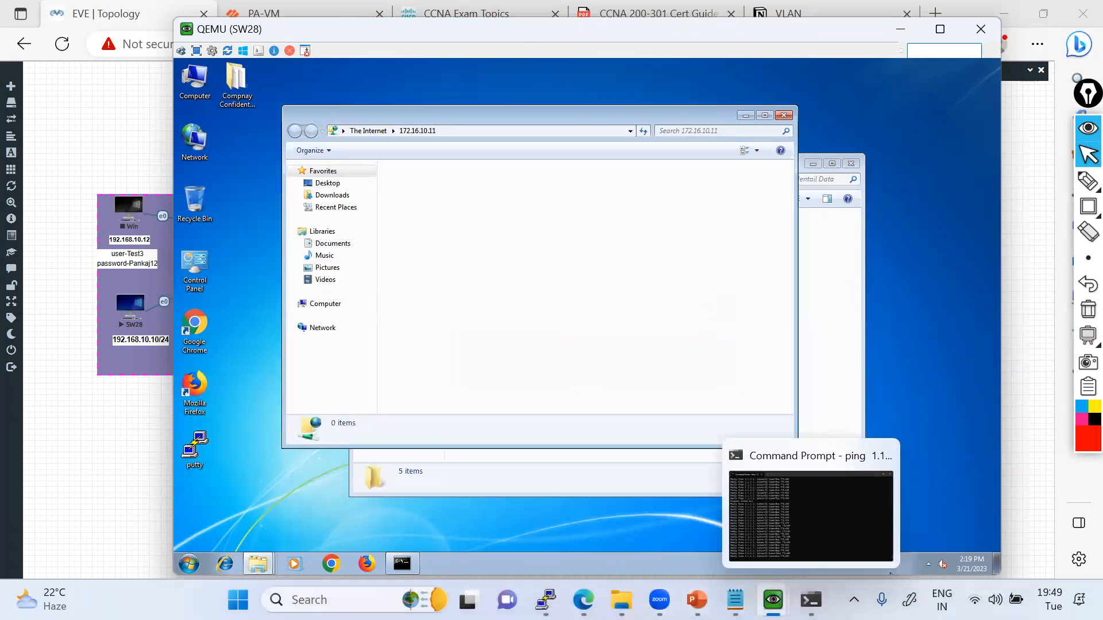
mouse_move(773, 600)
click(832, 535)
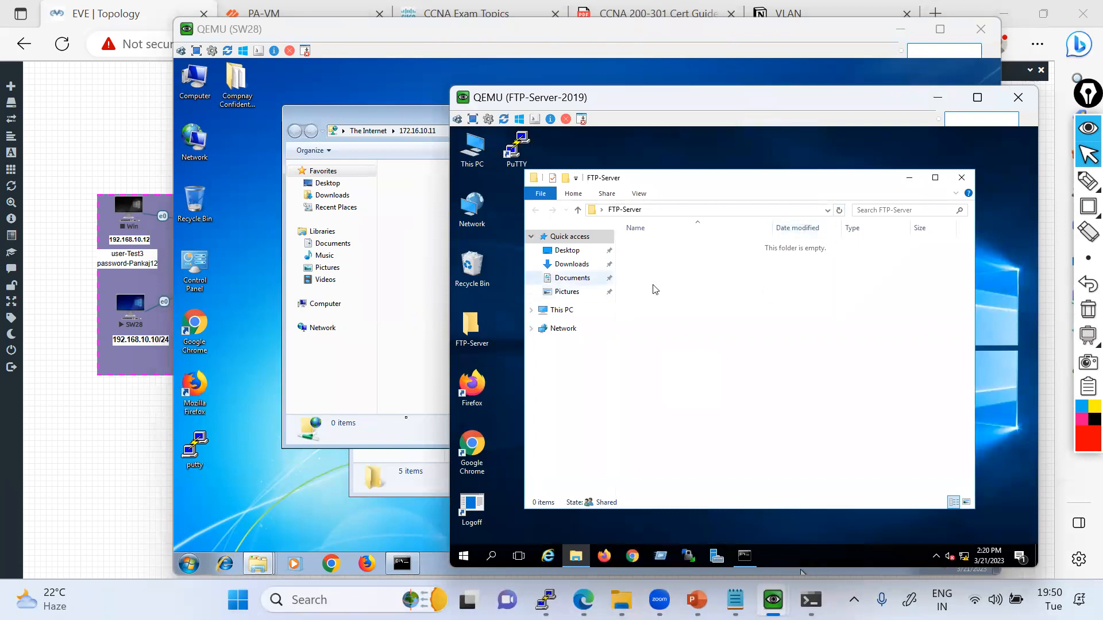
On SW28, copy all five text files from Compnay Confidentail Data into the FTP folder at 172.16.10.11.
click(407, 486)
drag(682, 350, 477, 235)
right_click(477, 235)
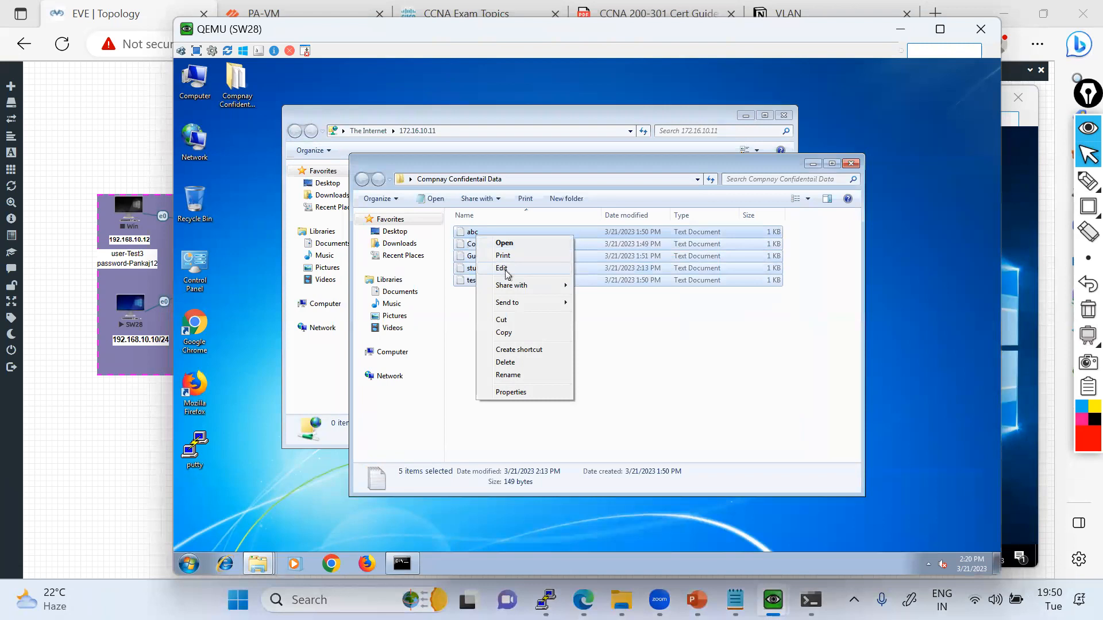
click(507, 333)
click(464, 112)
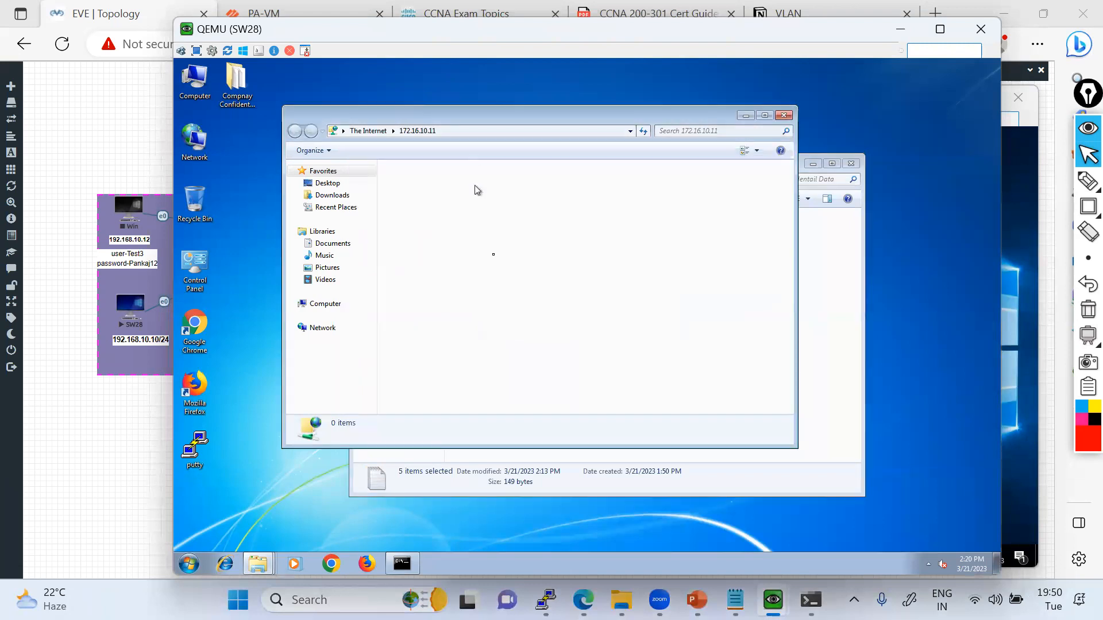
right_click(495, 258)
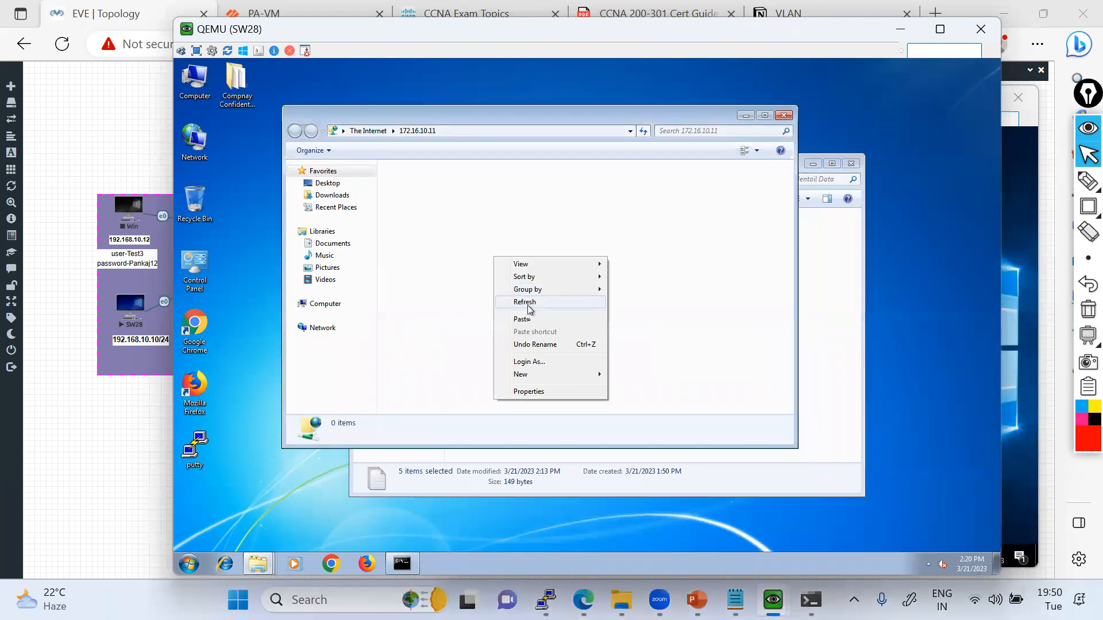
click(527, 319)
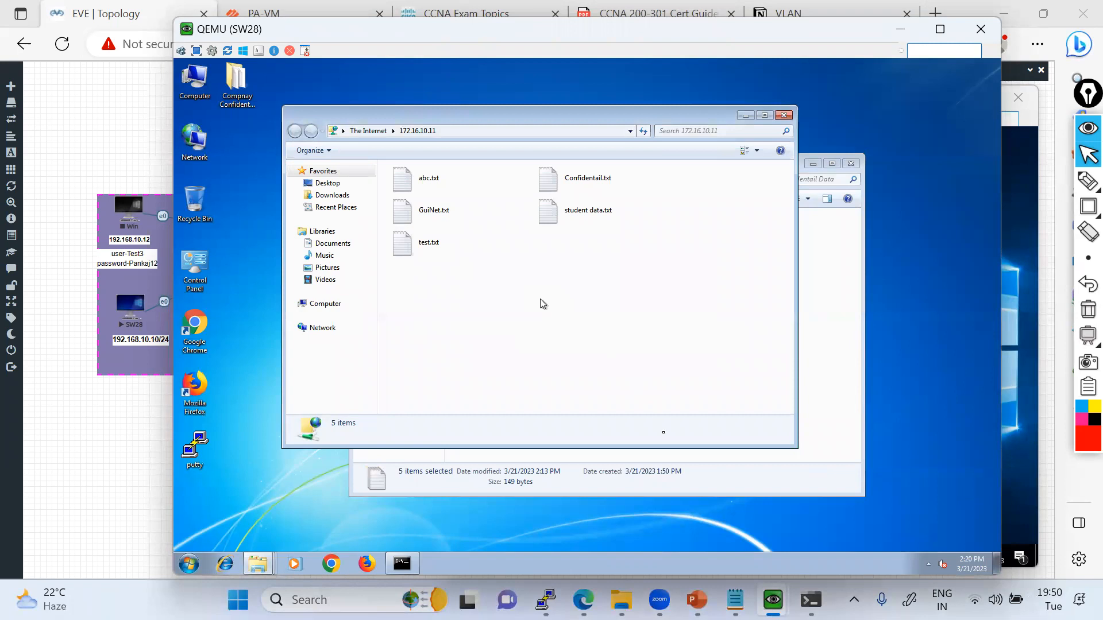
Refresh and inspect the FTP-Server folder on FTP-Server-2019, and refresh the 172.16.10.11 listing on SW28.
mouse_move(773, 600)
click(849, 531)
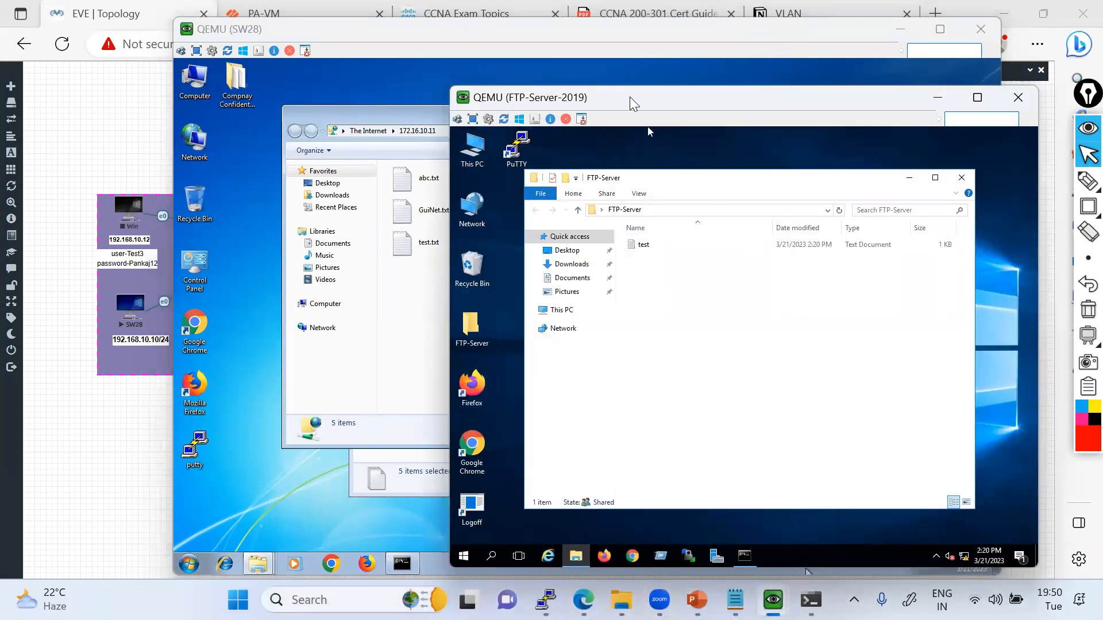
drag(629, 97, 694, 78)
click(870, 192)
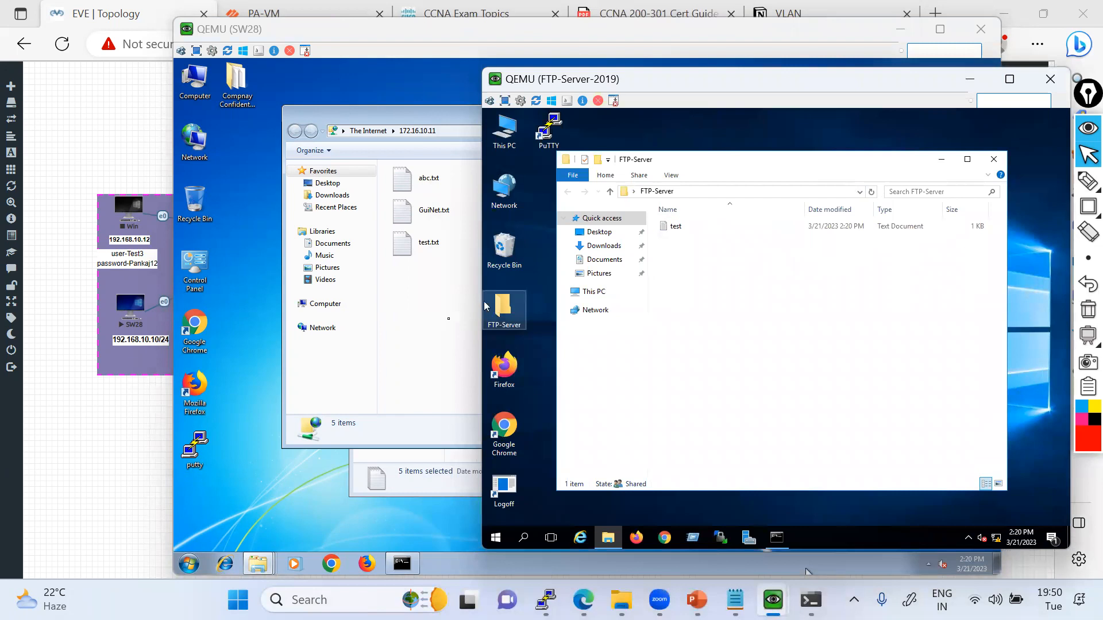
click(458, 316)
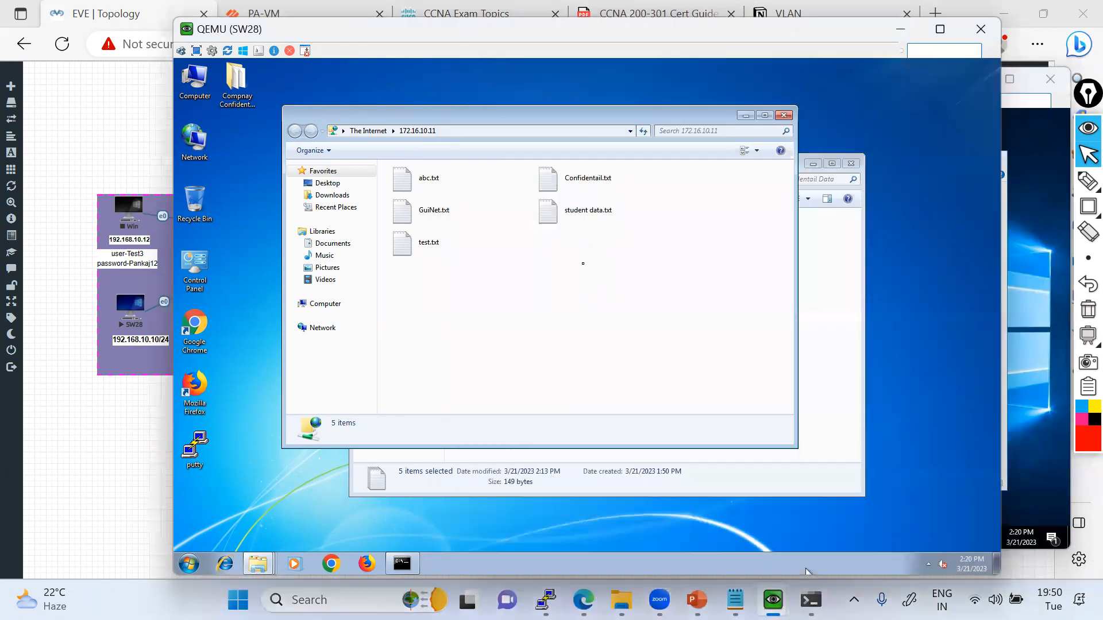
click(647, 131)
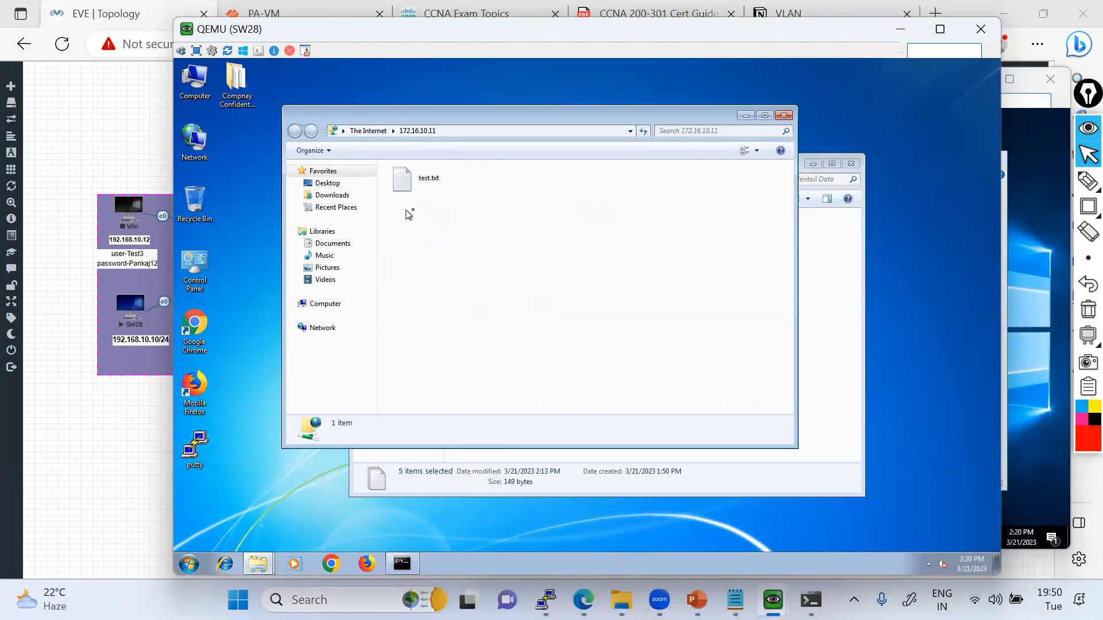
Compare the local folder and FTP listing on SW28 with the FTP-Server folder on FTP-Server-2019.
click(842, 279)
click(485, 144)
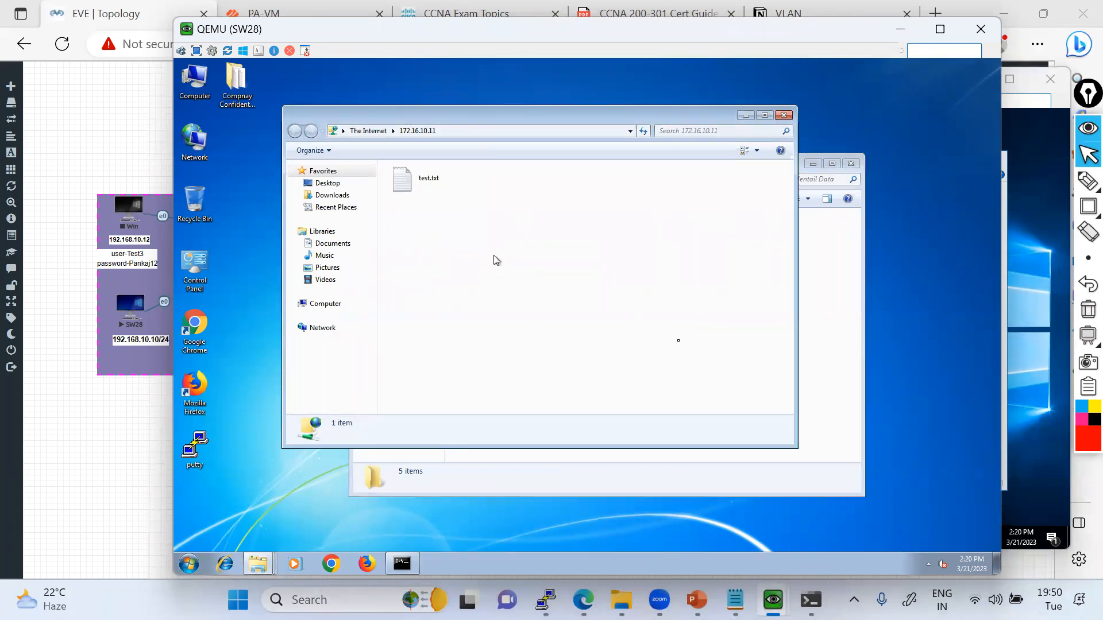
mouse_move(773, 597)
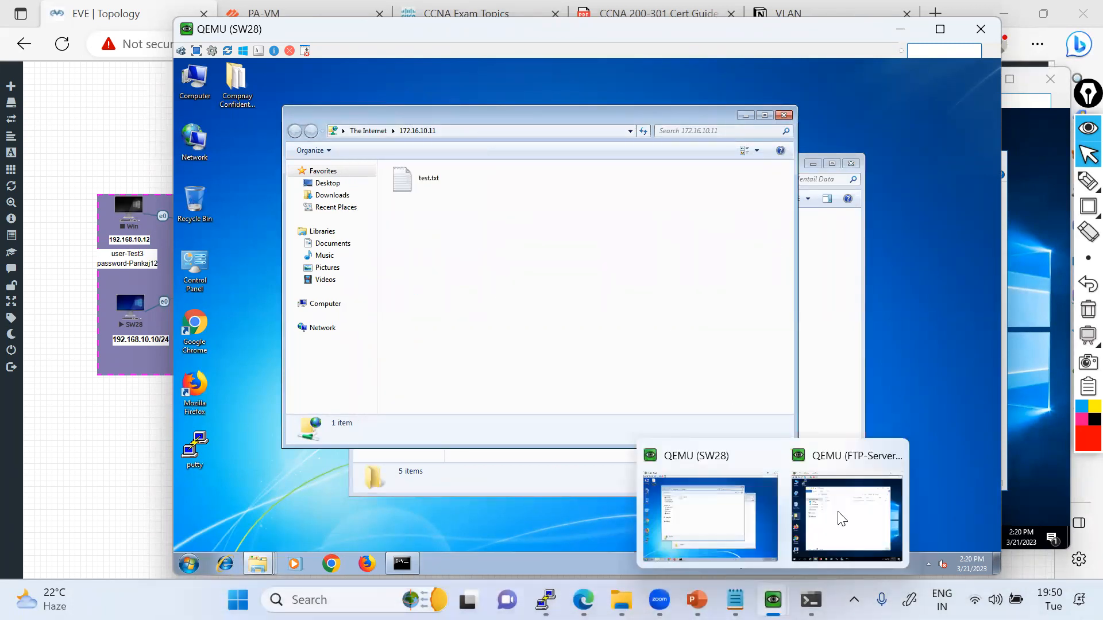
click(793, 573)
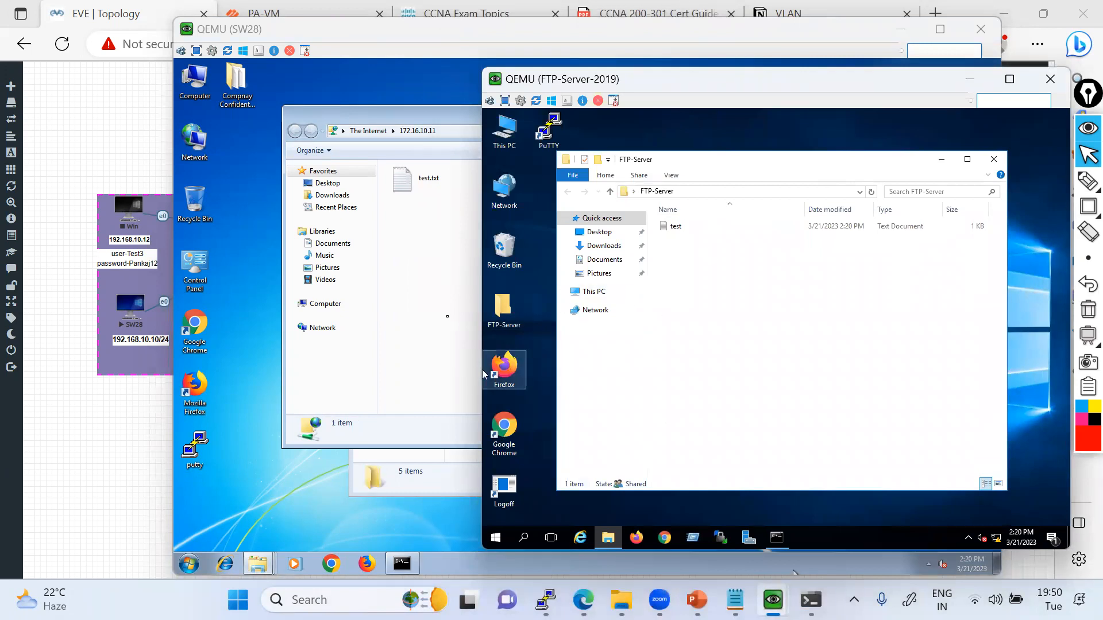
Copy the five text files from Compnay Confidentail Data into the SW28 FTP folder again, replacing all existing files.
click(463, 274)
right_click(463, 262)
click(818, 332)
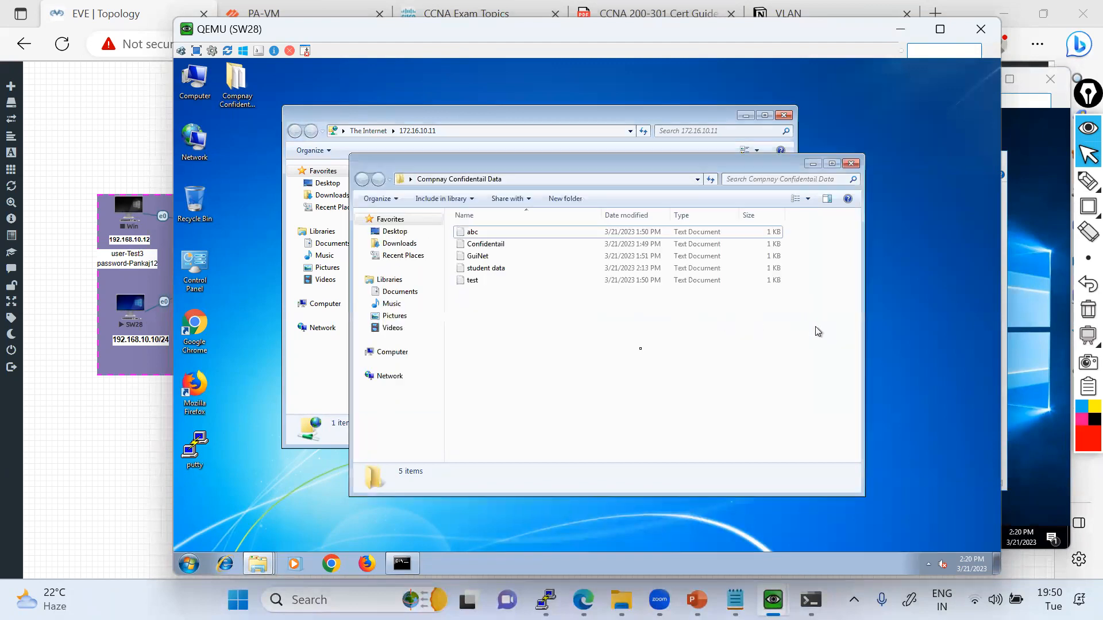
drag(635, 353, 480, 236)
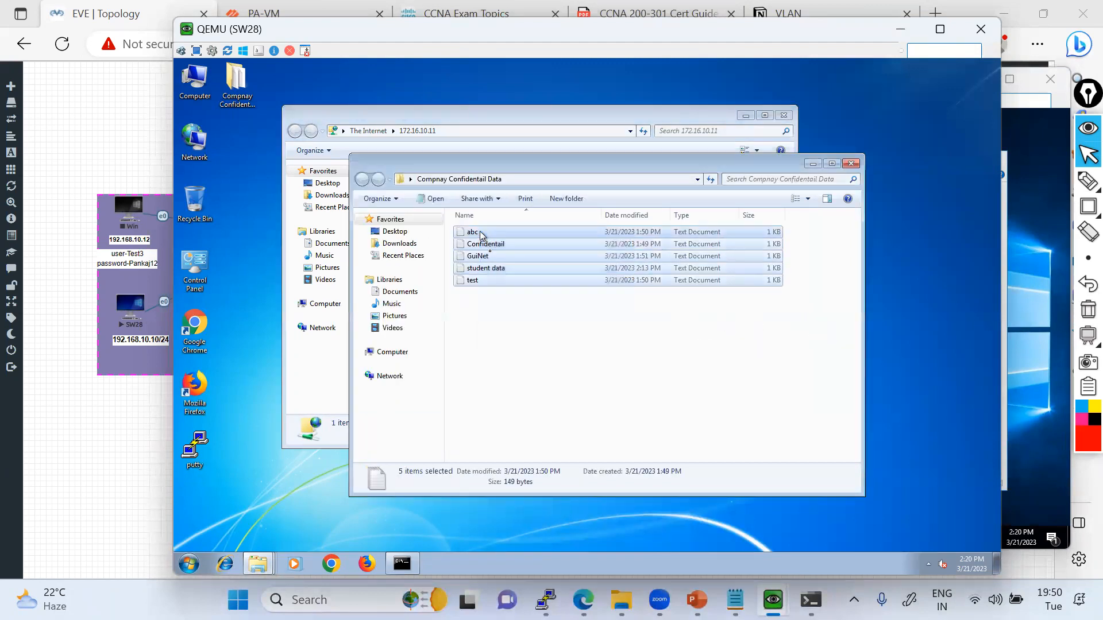
right_click(481, 236)
click(521, 334)
click(433, 118)
right_click(498, 257)
click(519, 323)
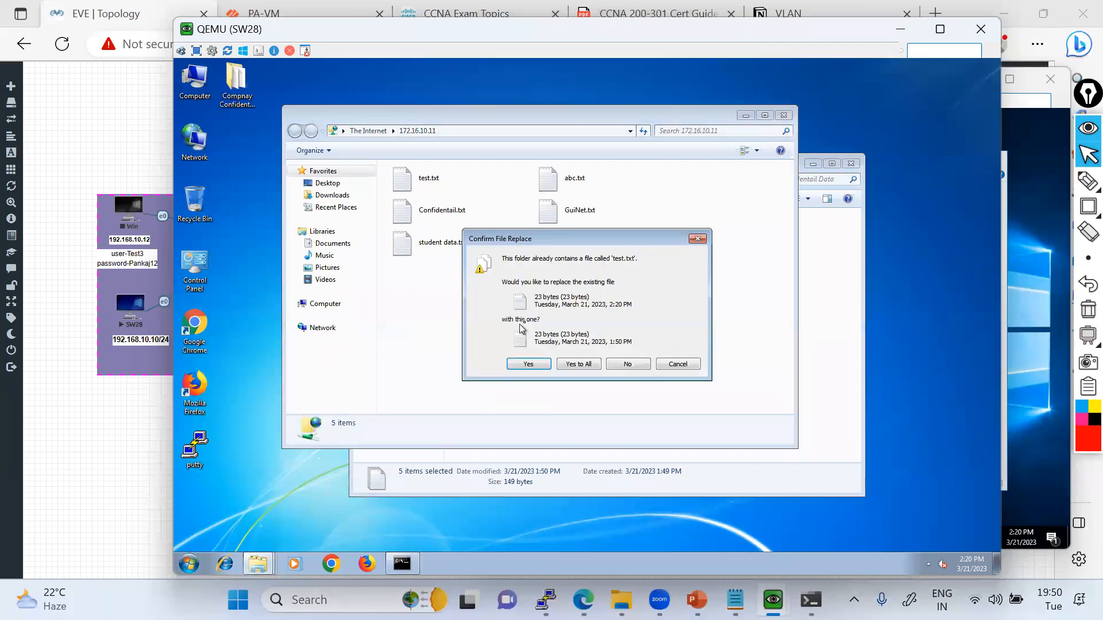
click(583, 364)
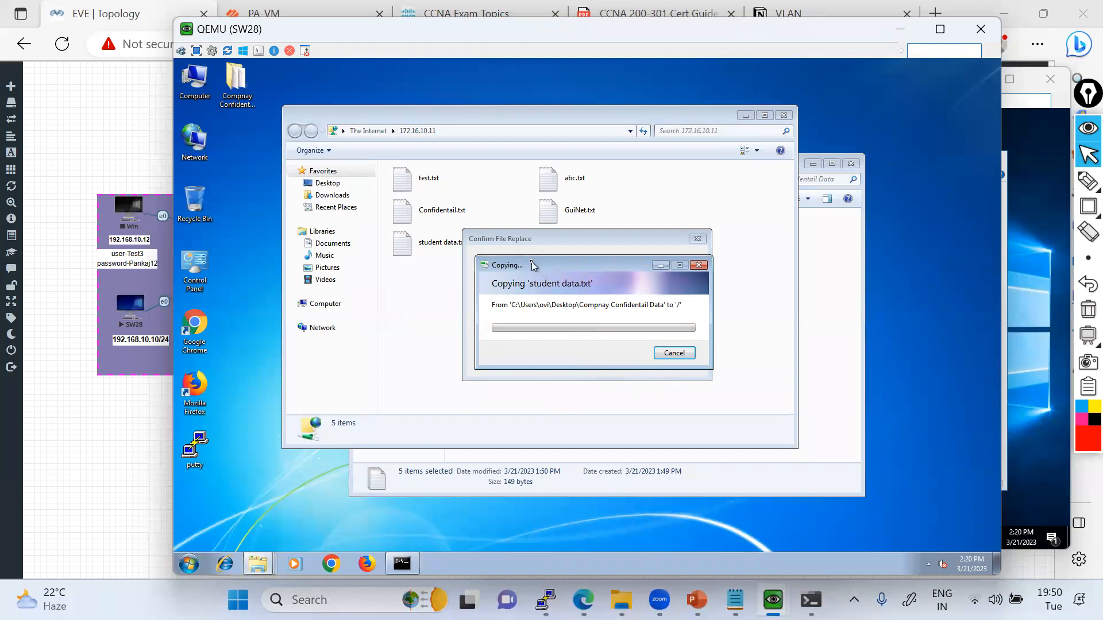
drag(532, 265, 702, 284)
click(584, 368)
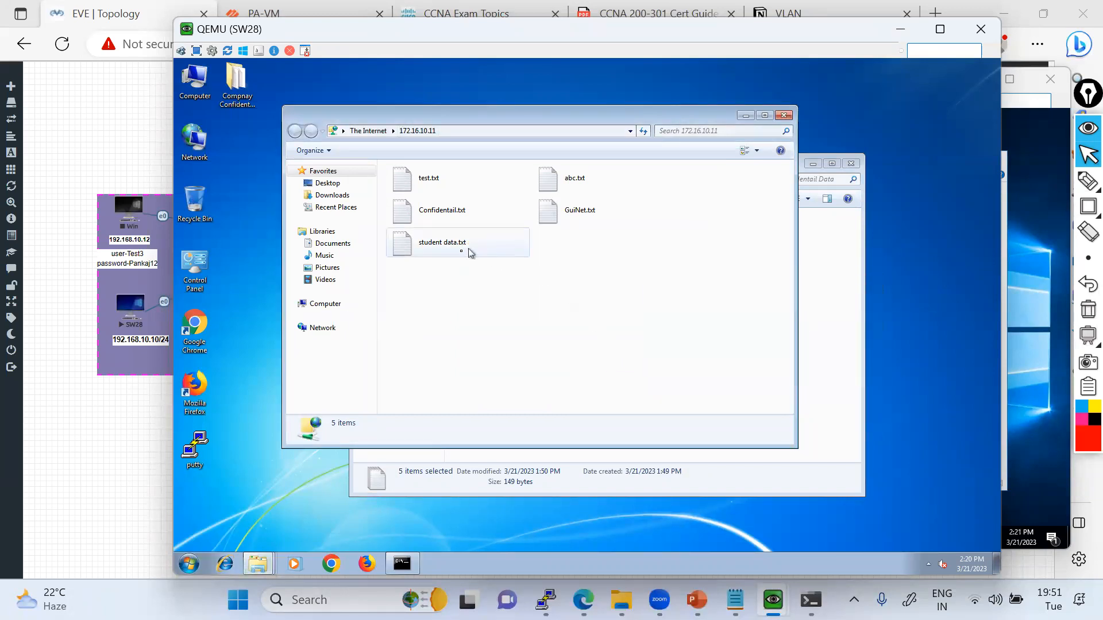
Refresh the FTP listing on SW28 and check the refreshed FTP-Server folder on FTP-Server-2019.
click(645, 134)
mouse_move(773, 600)
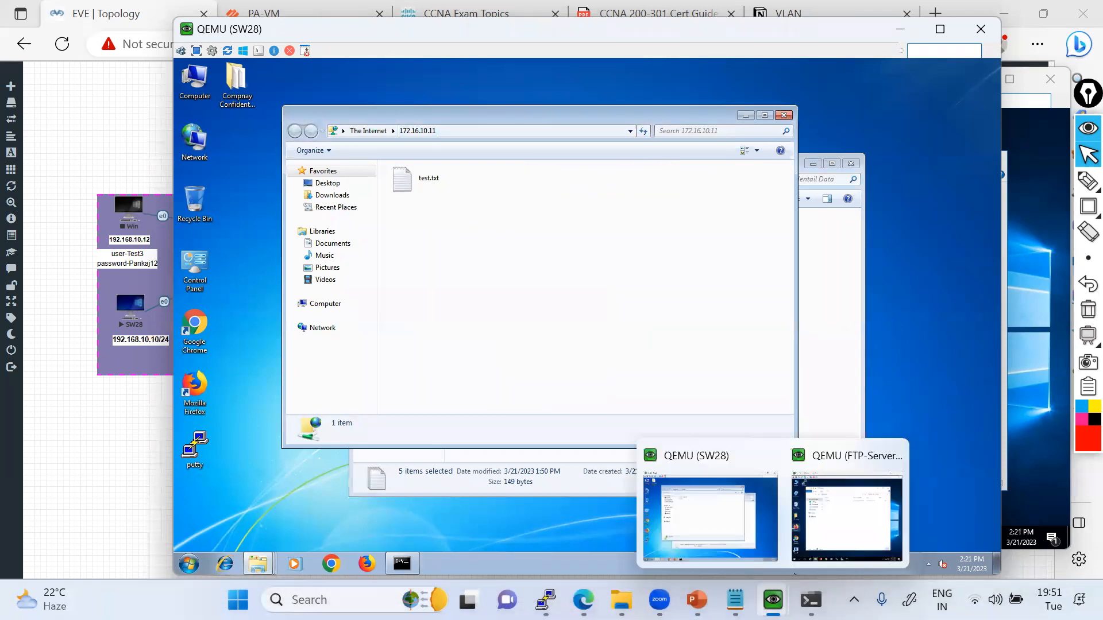
click(839, 520)
click(871, 193)
Open the Data Filtering logs of the PA-VM firewall and check the running ping to 1.1.1.1 in Command Prompt.
click(141, 453)
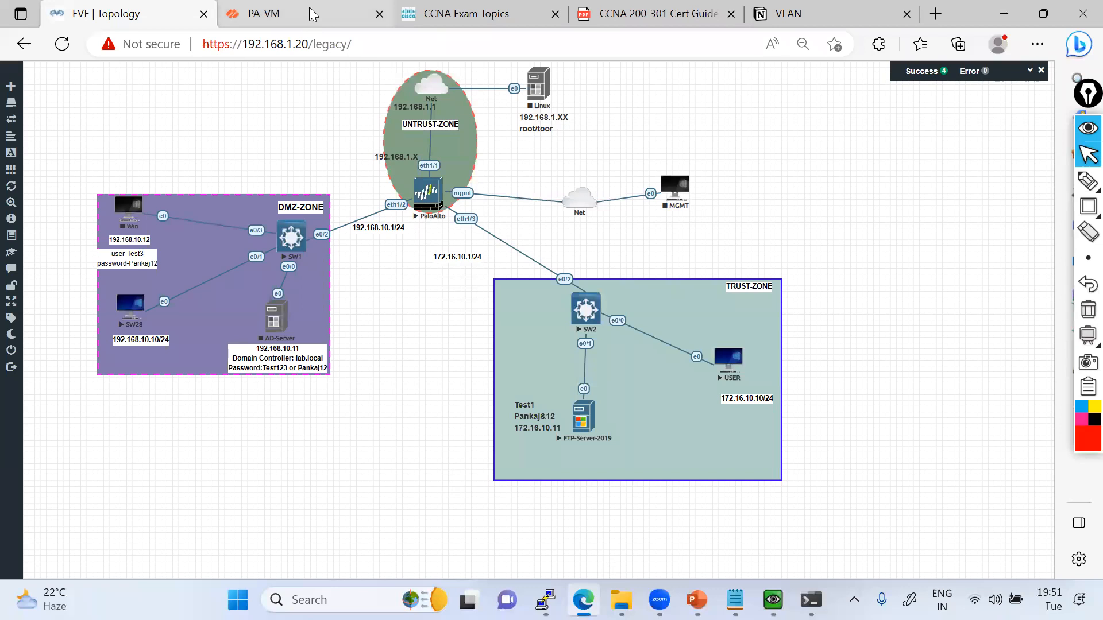
click(322, 17)
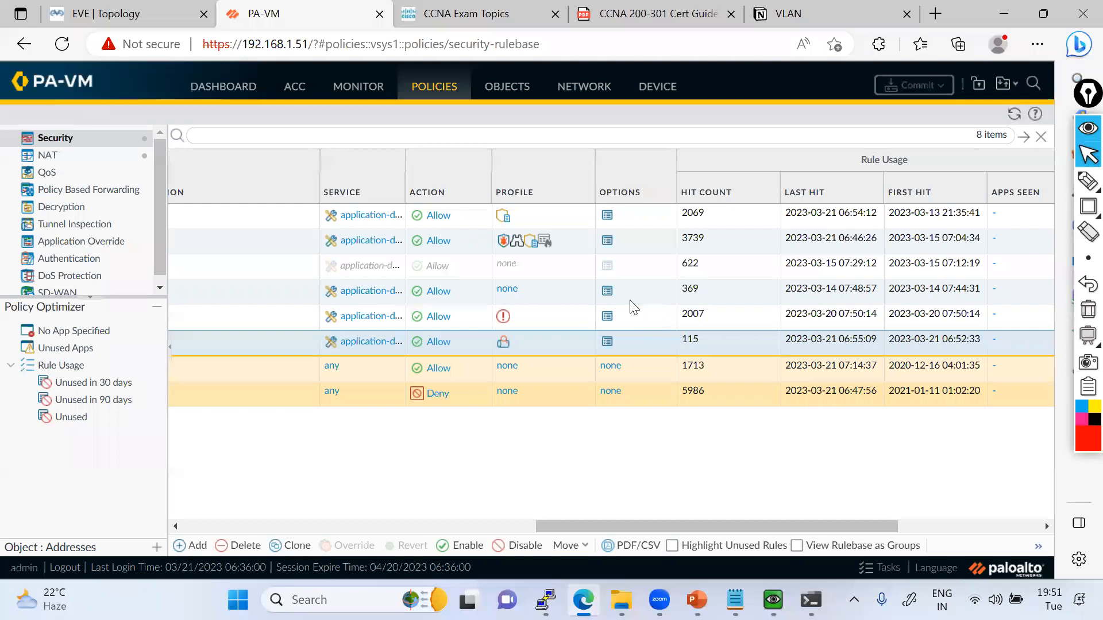
click(359, 86)
click(84, 225)
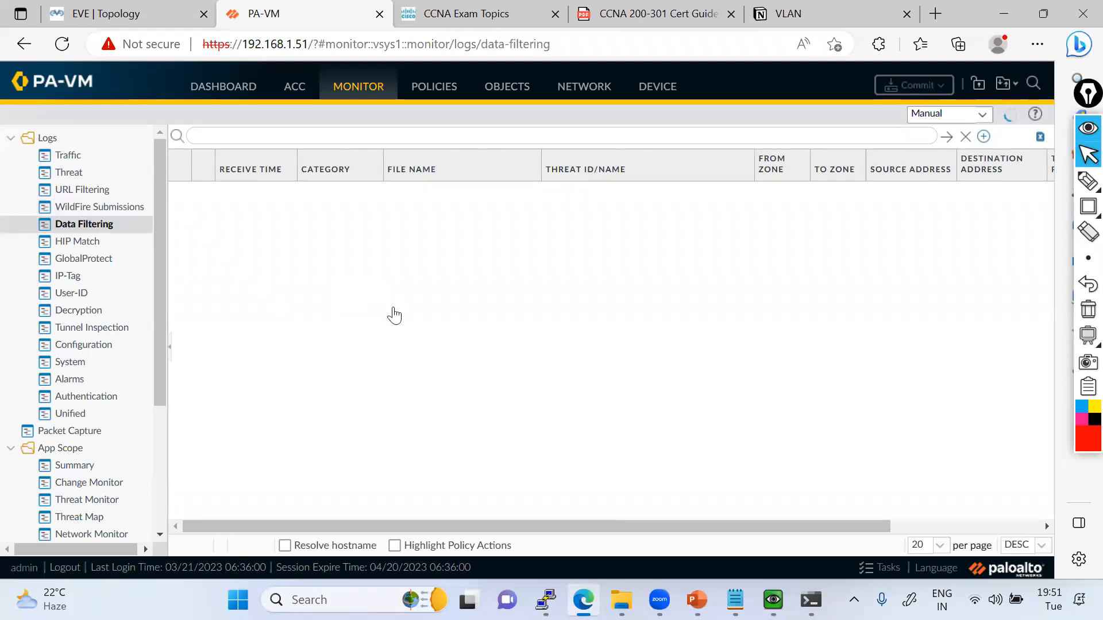
mouse_move(773, 601)
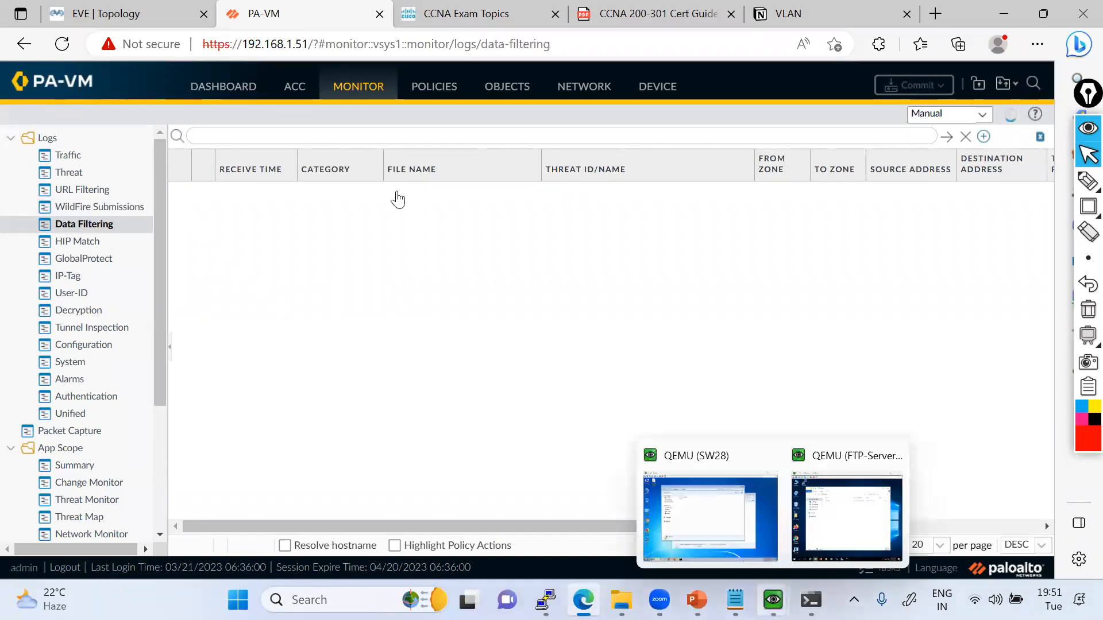
click(810, 600)
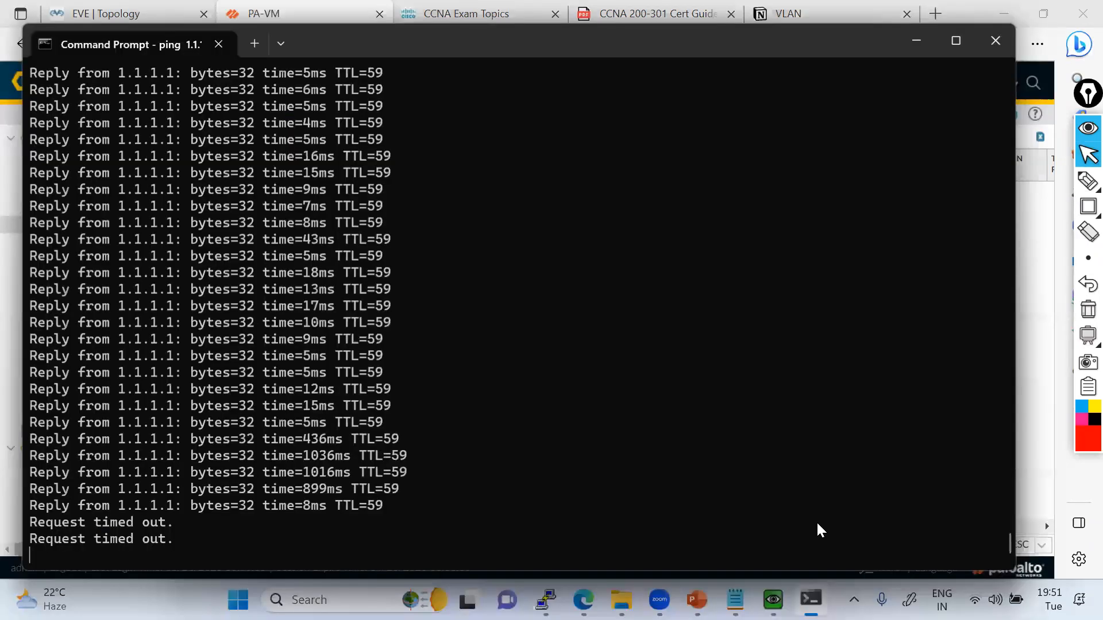
click(1032, 242)
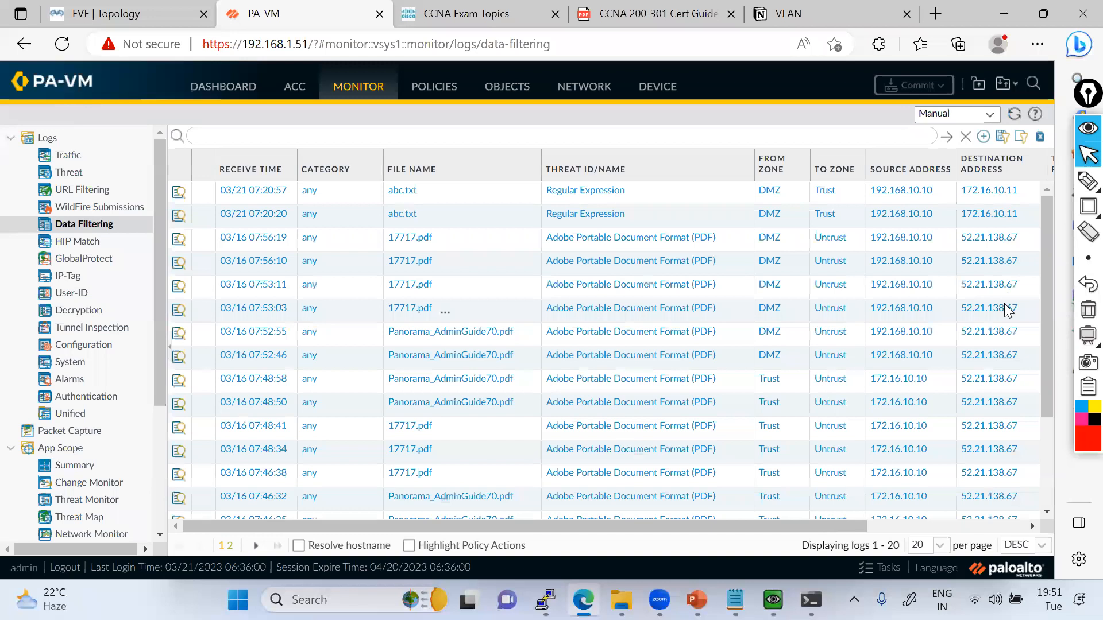
Refresh and examine both pages of the Data Filtering logs for file names and actions, and open the Traffic logs.
scroll(1009, 318, right, 5)
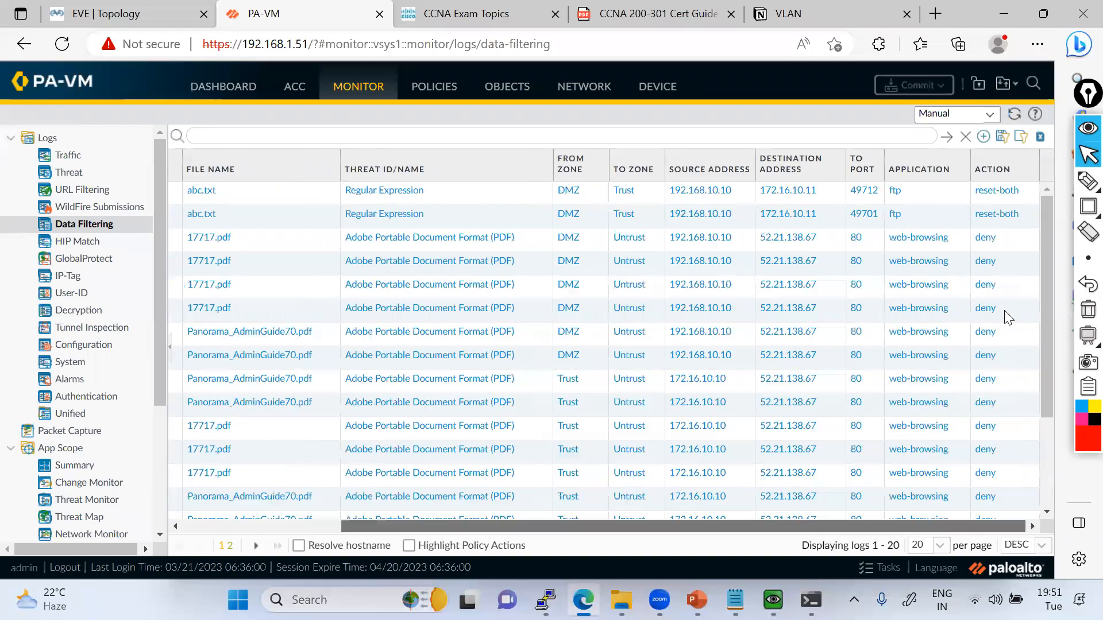
click(1014, 115)
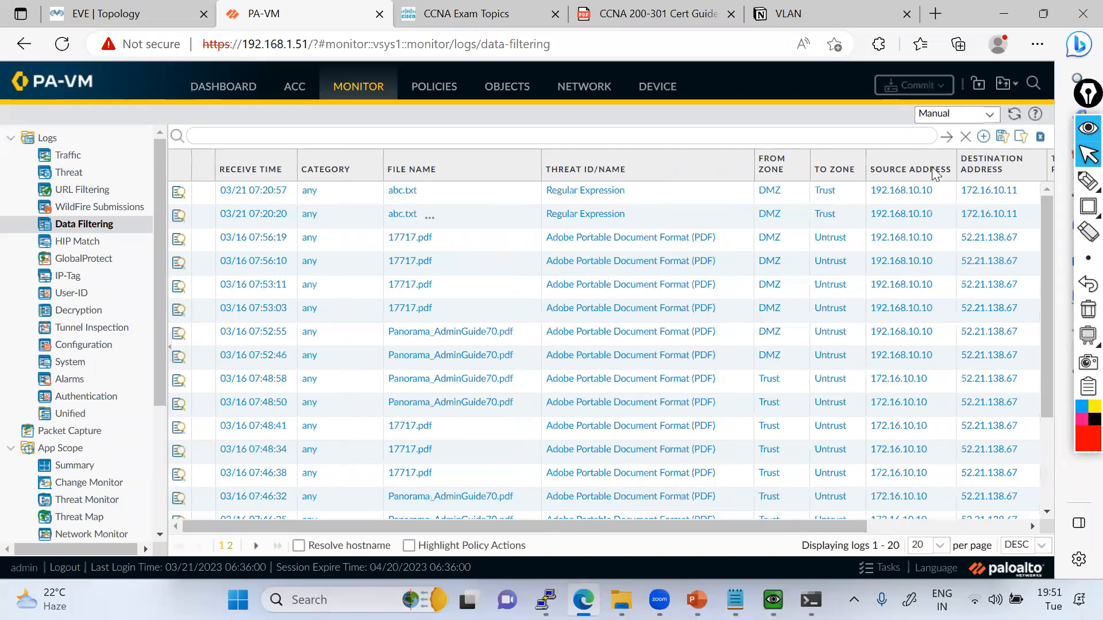
scroll(936, 172, right, 5)
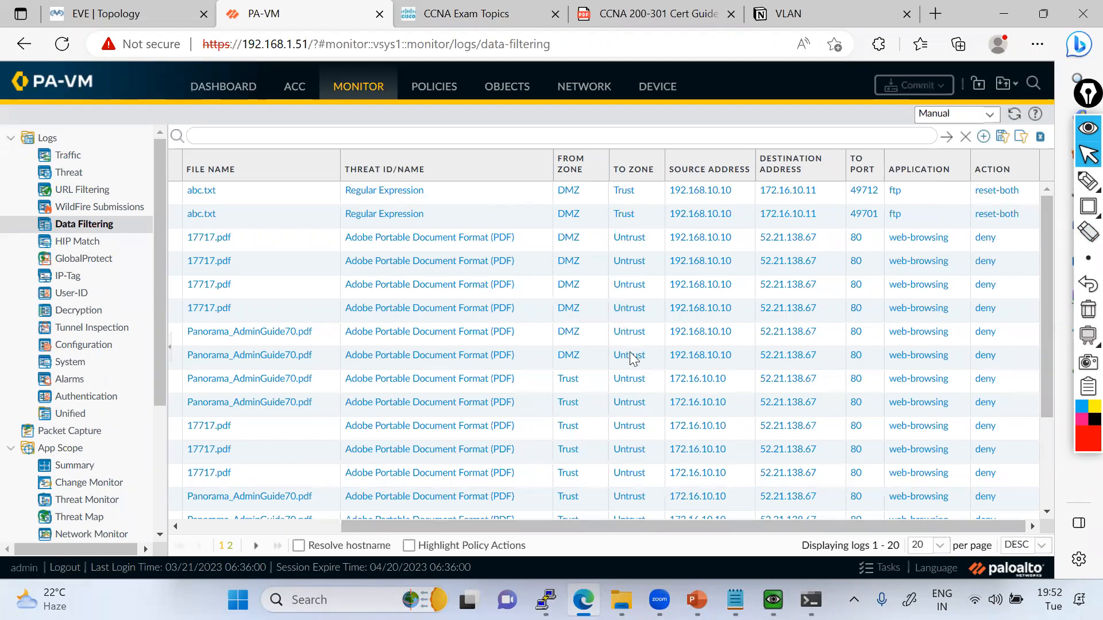
scroll(534, 506, down, 5)
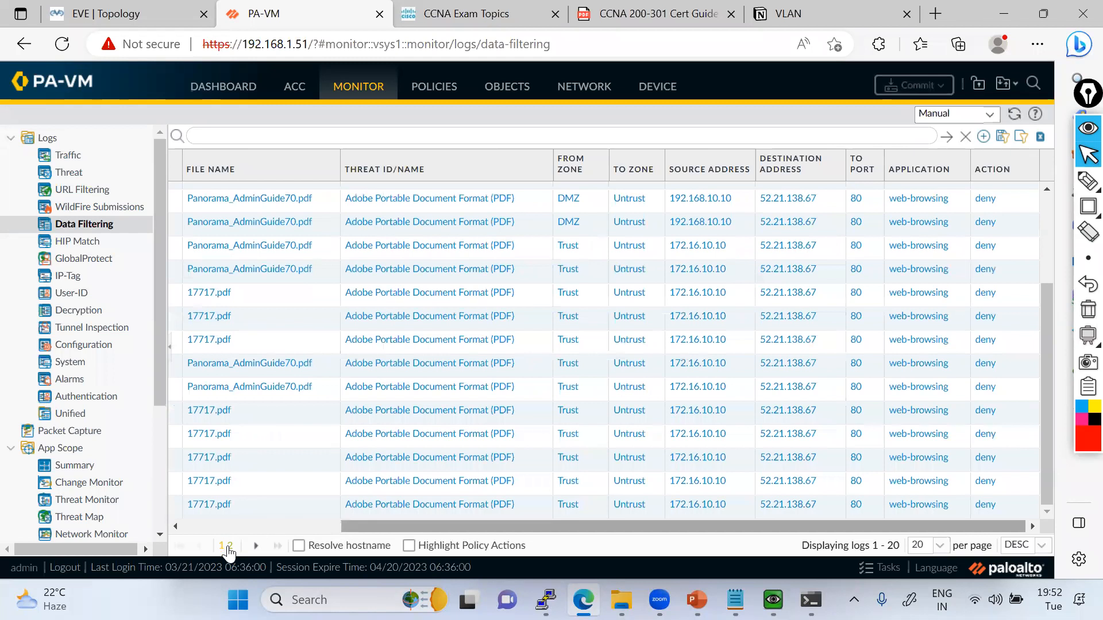
scroll(228, 553, left, 5)
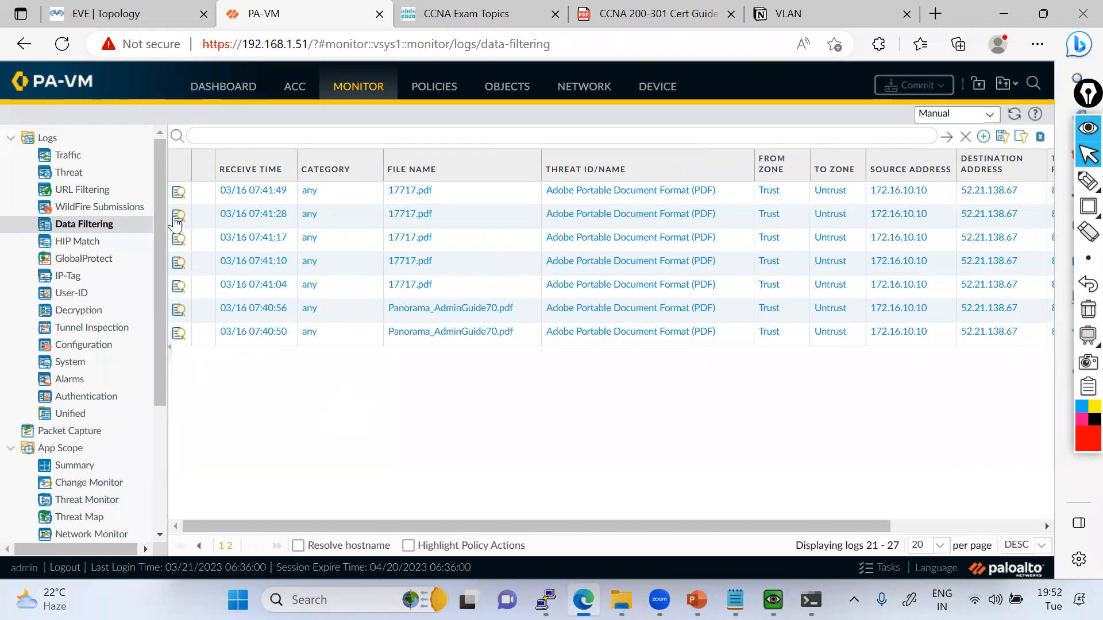
click(92, 157)
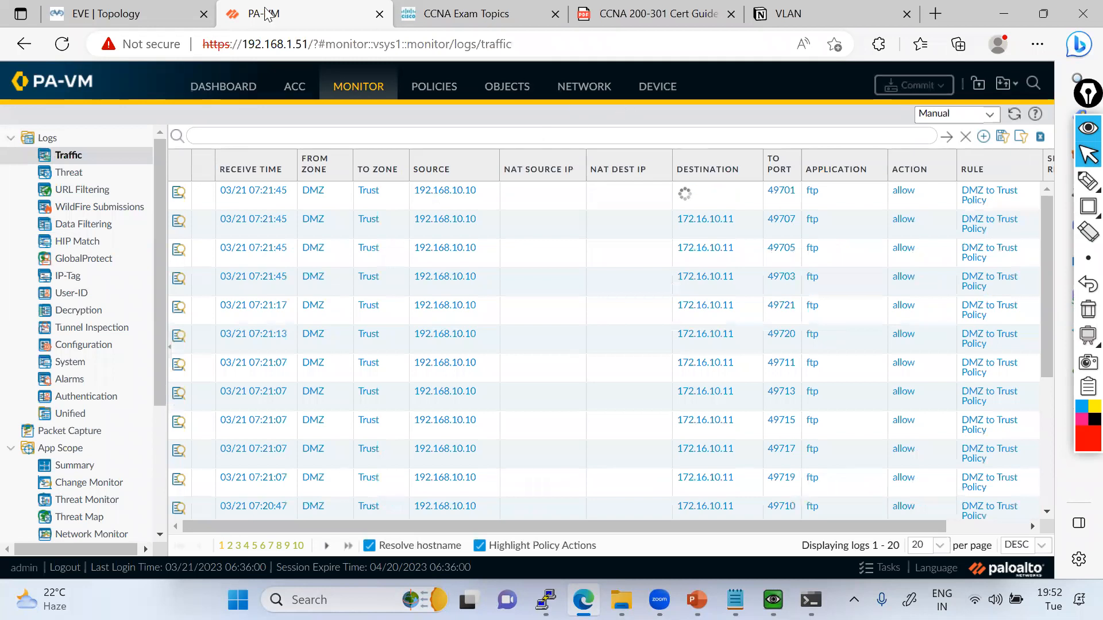
Return to the EVE topology and review the course module outline in the Palo_Alto_Training_By_GT presentation in PowerPoint.
click(139, 13)
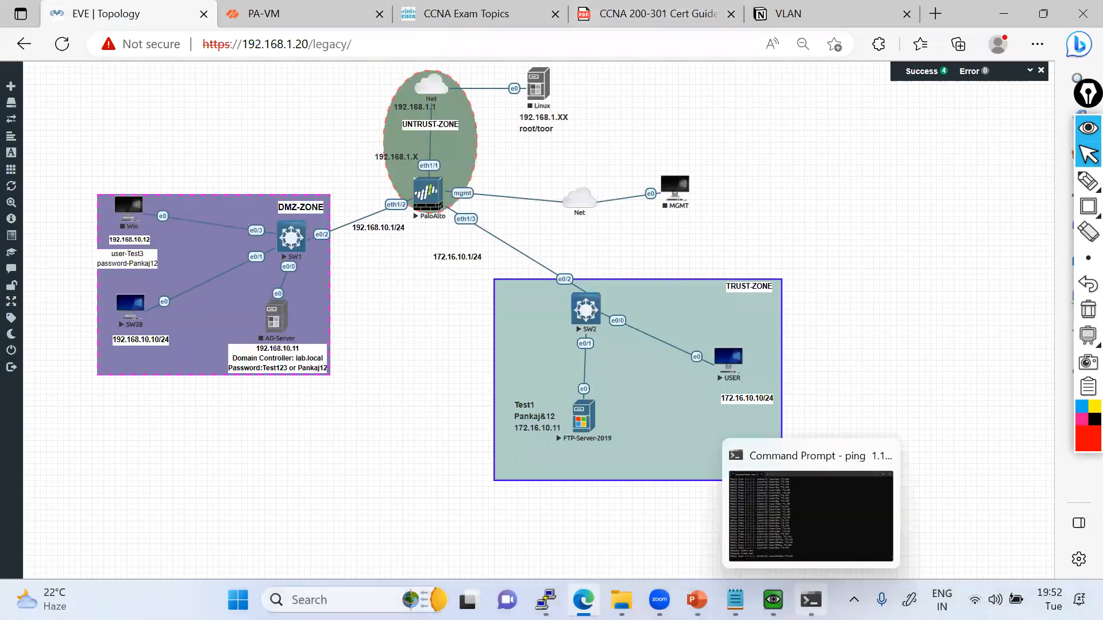
click(696, 600)
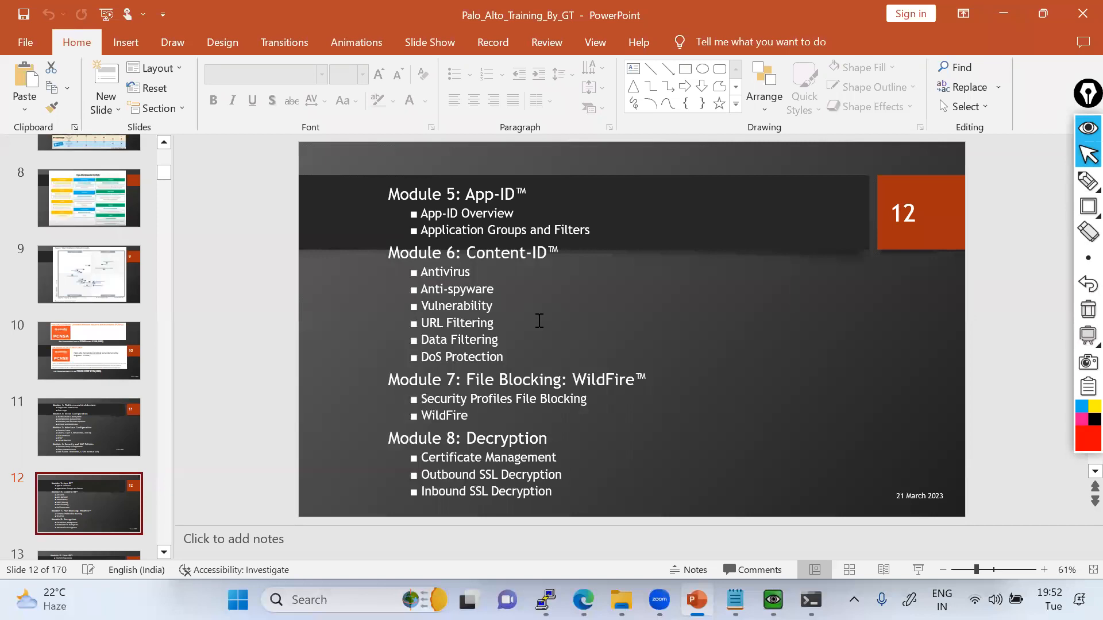
click(1006, 13)
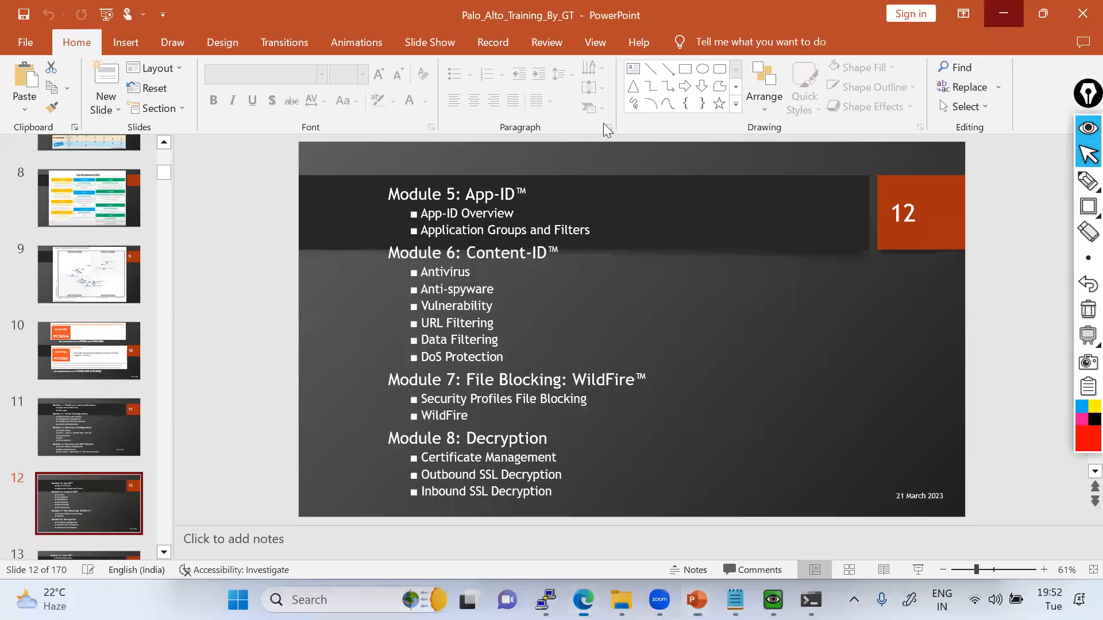
Start the Linux node in the UNTRUST-ZONE area of the EVE topology.
click(545, 96)
click(576, 118)
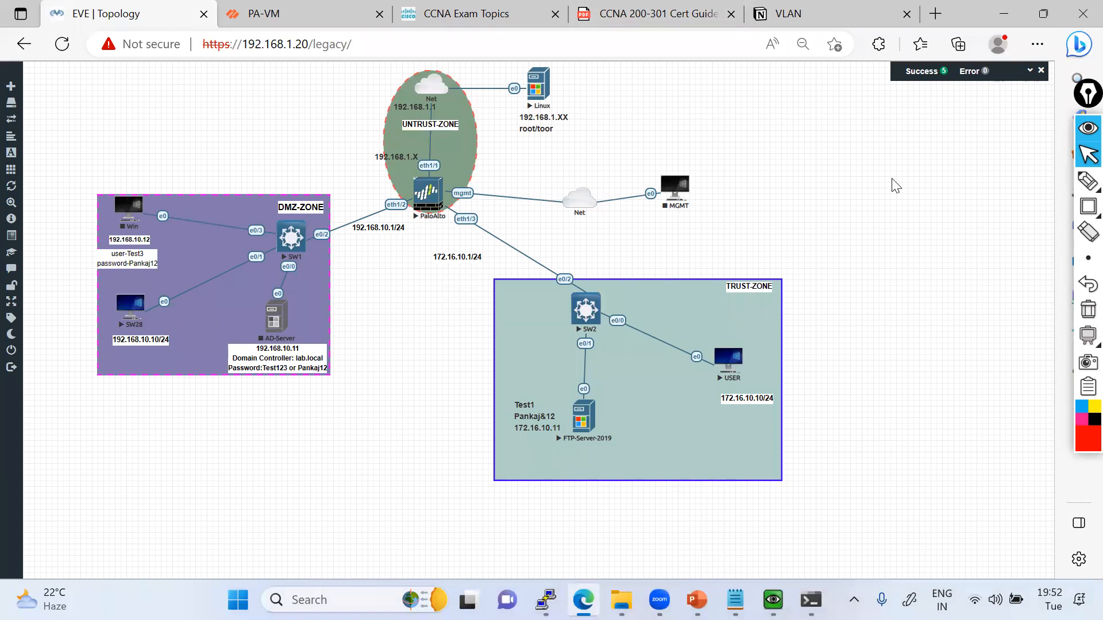
Draw red freehand lines from the PaloAlto firewall to Linux, DMZ-ZONE and TRUST-ZONE, and circle the eth1/1 interface.
click(1088, 181)
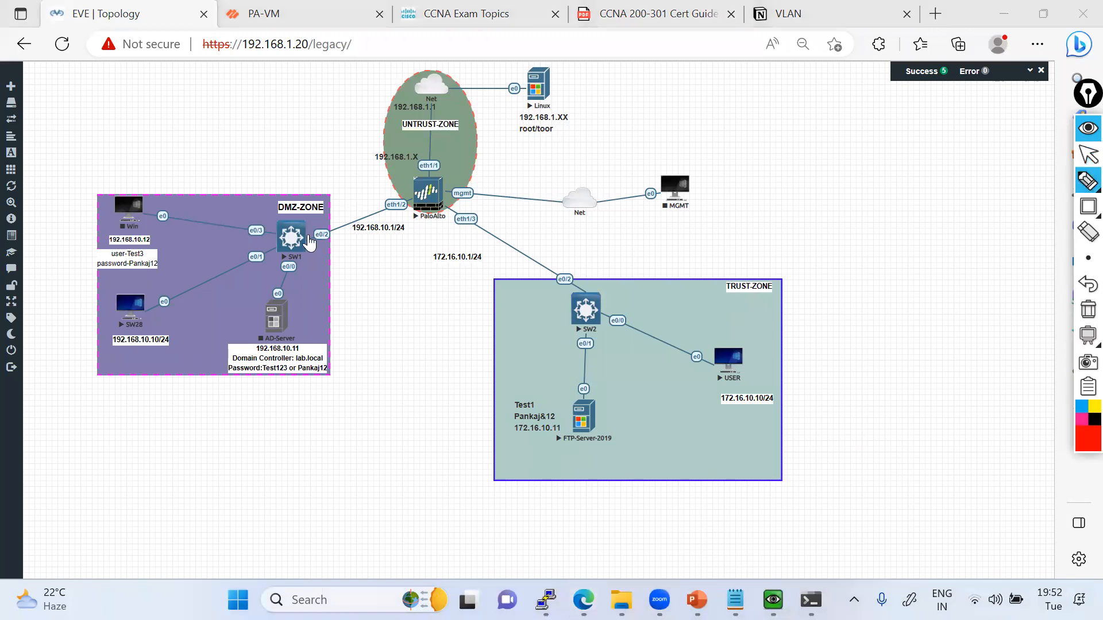
drag(436, 189, 573, 102)
mouse_move(435, 182)
mouse_down()
mouse_move(368, 198)
mouse_move(286, 266)
mouse_up()
drag(447, 191, 669, 328)
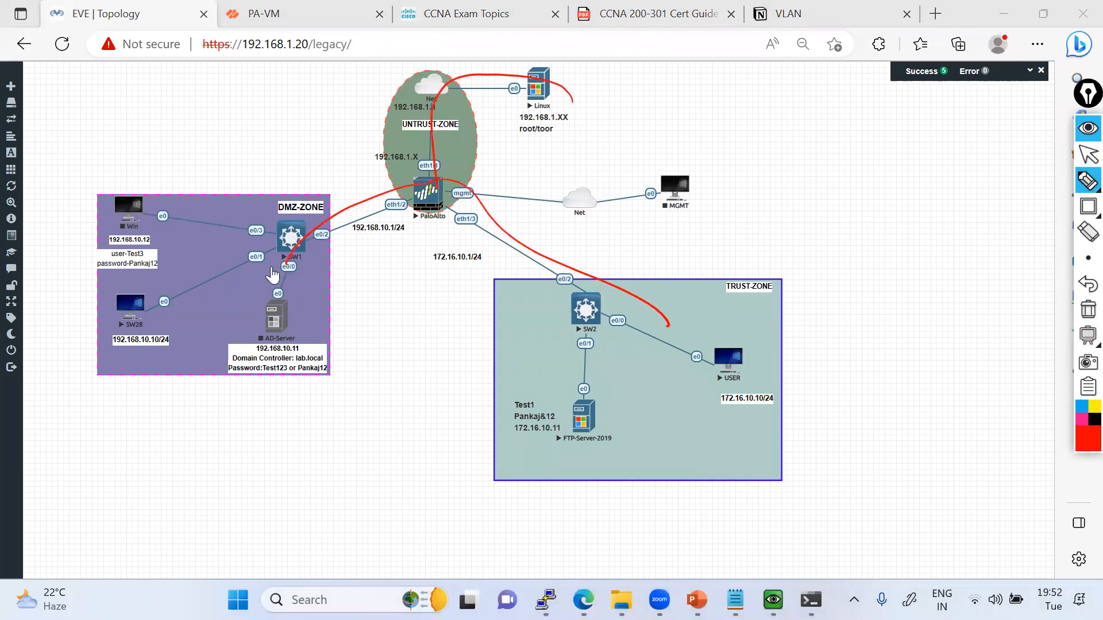
drag(332, 210, 439, 180)
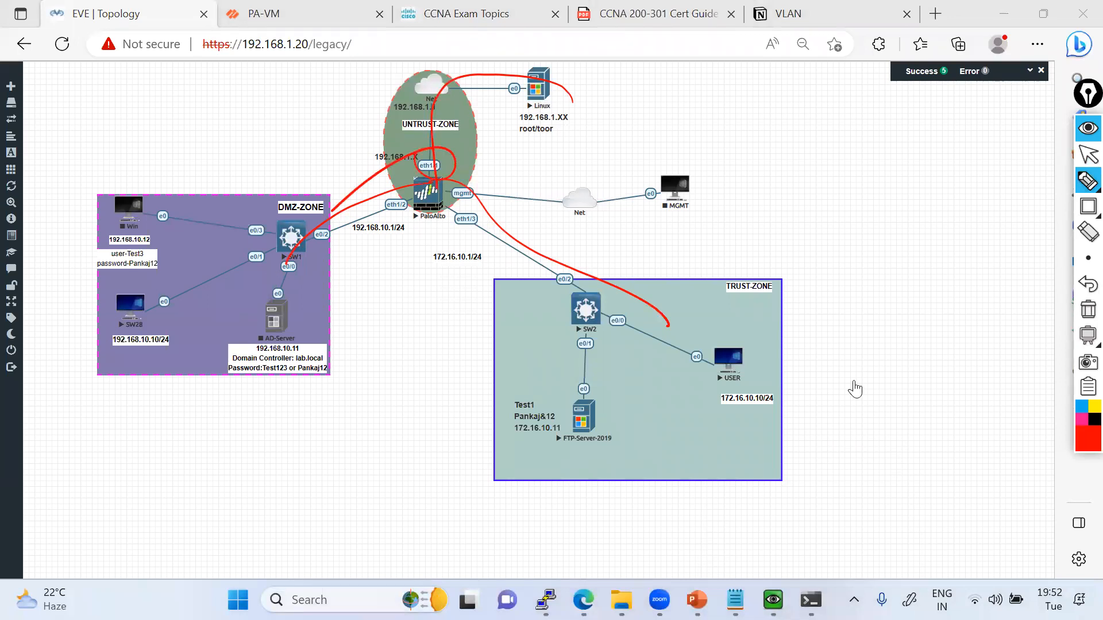
Handwrite "Bussines" beside TRUST-ZONE, underline and frame it, and clear all annotations from the topology.
drag(845, 397, 943, 339)
drag(847, 422, 980, 343)
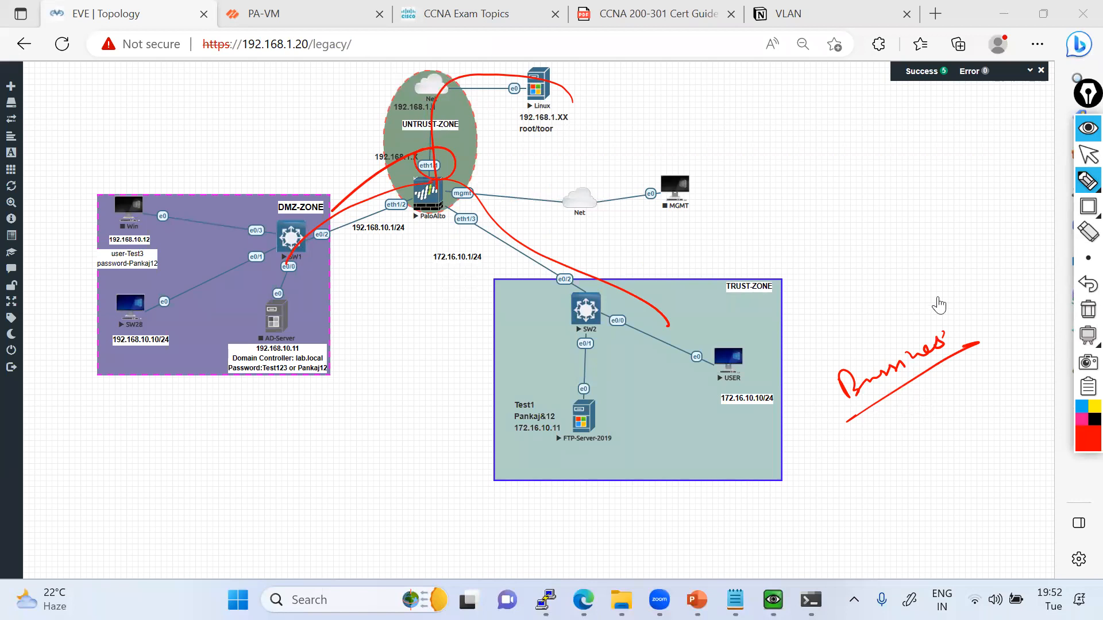
mouse_move(827, 443)
mouse_down()
mouse_move(801, 379)
mouse_move(971, 347)
mouse_up()
drag(892, 401, 965, 353)
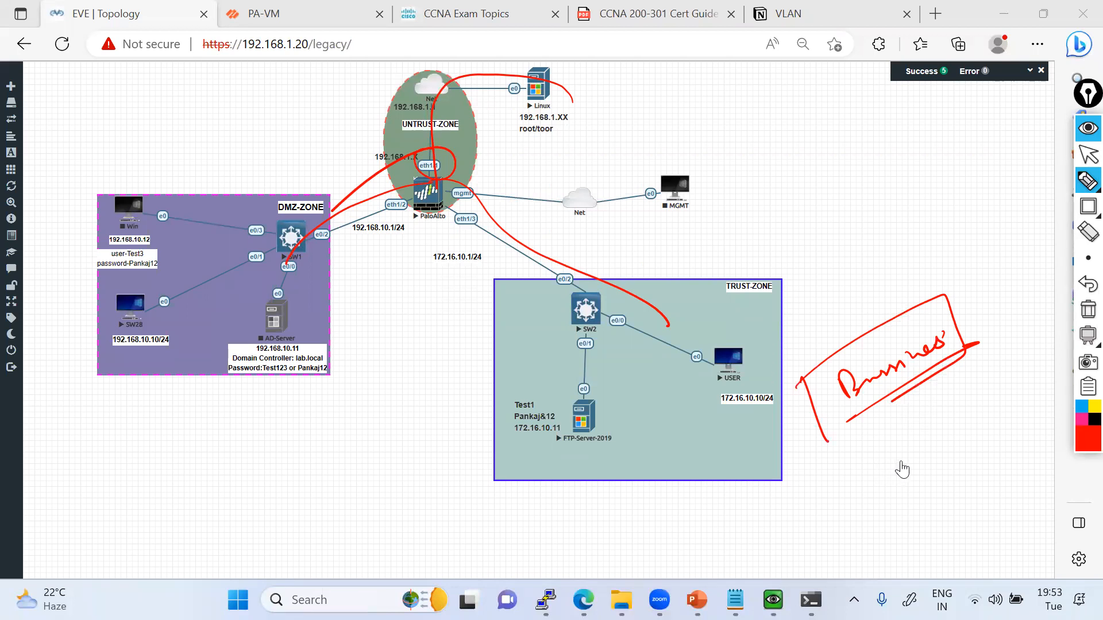
click(1086, 312)
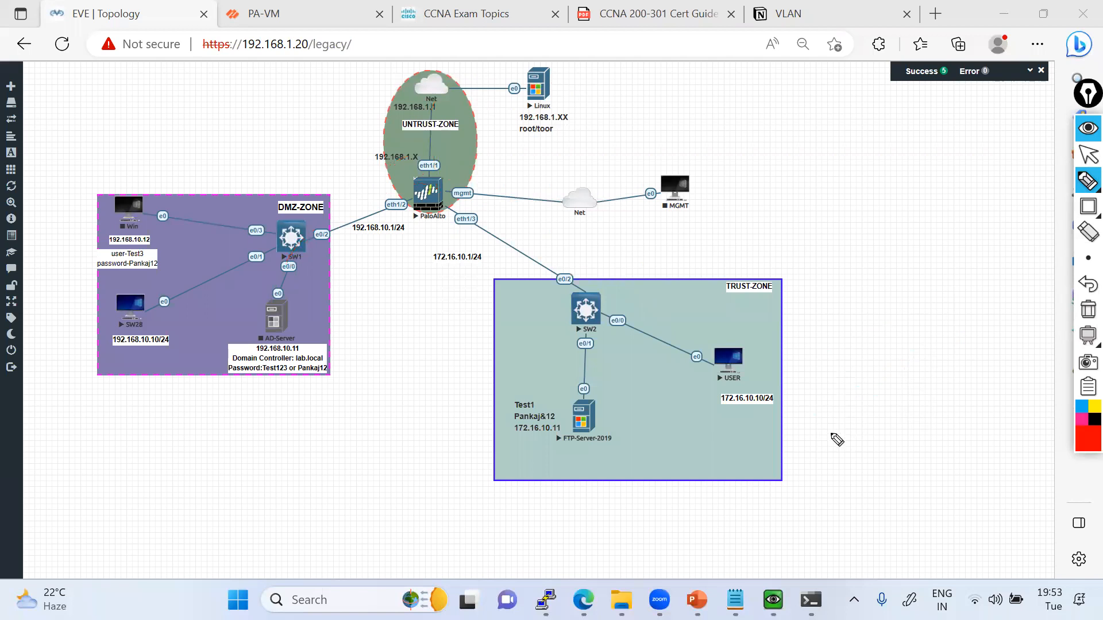
Handwrite "Two Supermarket" in red beside TRUST-ZONE and sketch two separate boxes beneath it.
mouse_move(811, 426)
mouse_down()
mouse_move(902, 406)
mouse_move(958, 356)
mouse_move(996, 343)
mouse_up()
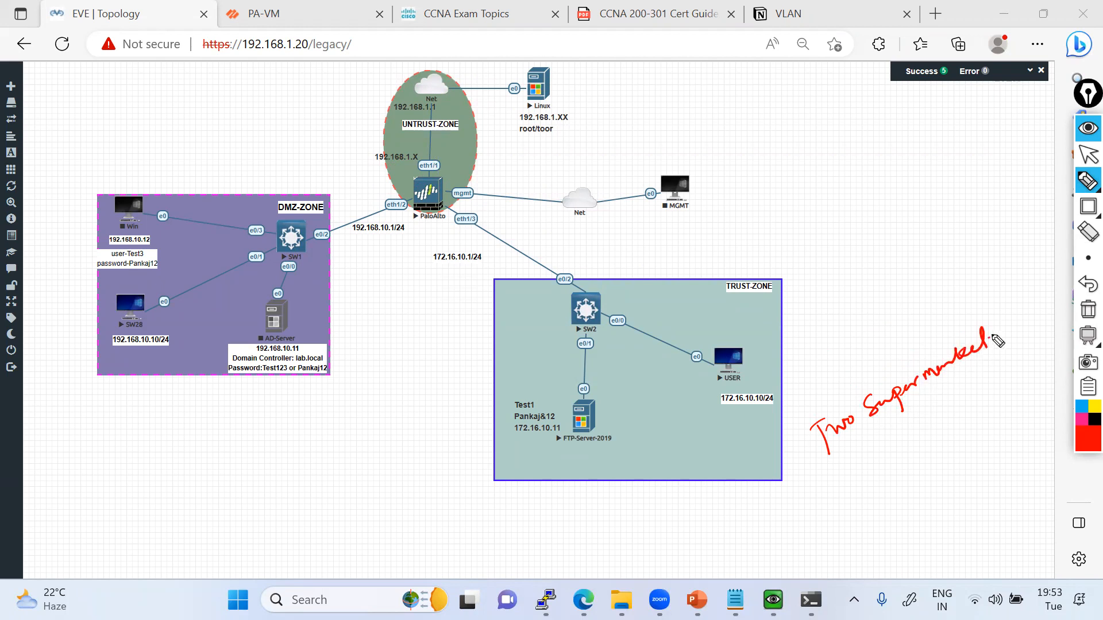
drag(824, 487, 851, 561)
drag(892, 522, 890, 523)
mouse_move(957, 491)
mouse_down()
mouse_move(1014, 462)
mouse_move(954, 491)
mouse_up()
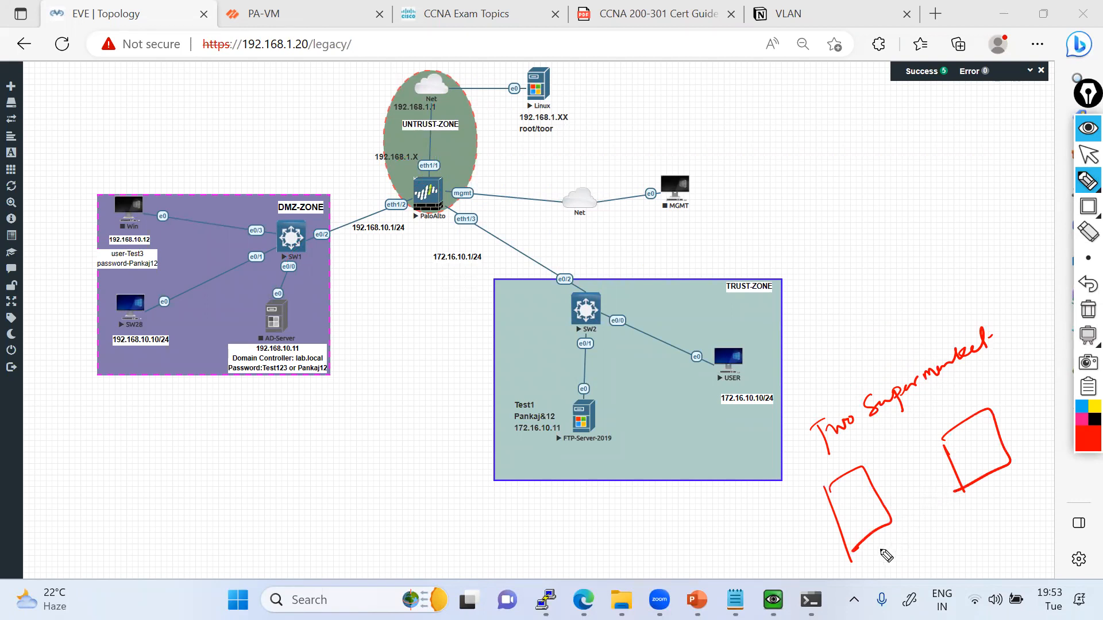
Label the two supermarket boxes as blocks A and B, adding a small side box to B and curved lines leading to A.
mouse_move(866, 551)
mouse_down()
mouse_move(882, 560)
mouse_move(911, 534)
mouse_up()
mouse_move(981, 495)
mouse_down()
mouse_move(977, 509)
mouse_move(1021, 485)
mouse_move(970, 522)
mouse_up()
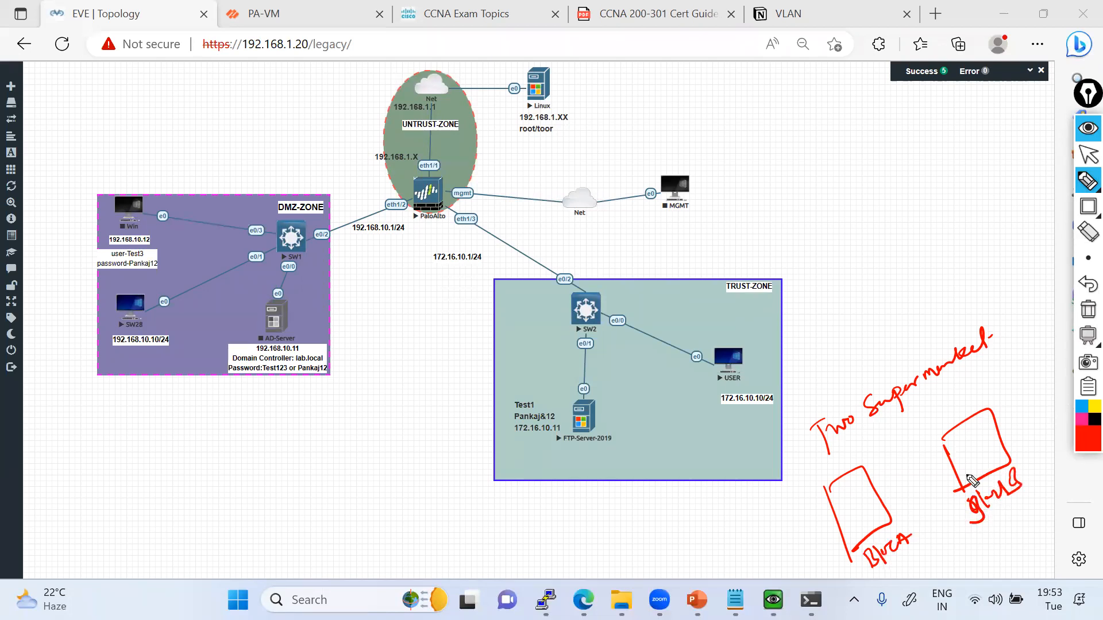
drag(896, 555, 914, 537)
drag(951, 460, 959, 487)
mouse_move(791, 548)
mouse_down()
mouse_move(841, 537)
mouse_move(844, 553)
mouse_up()
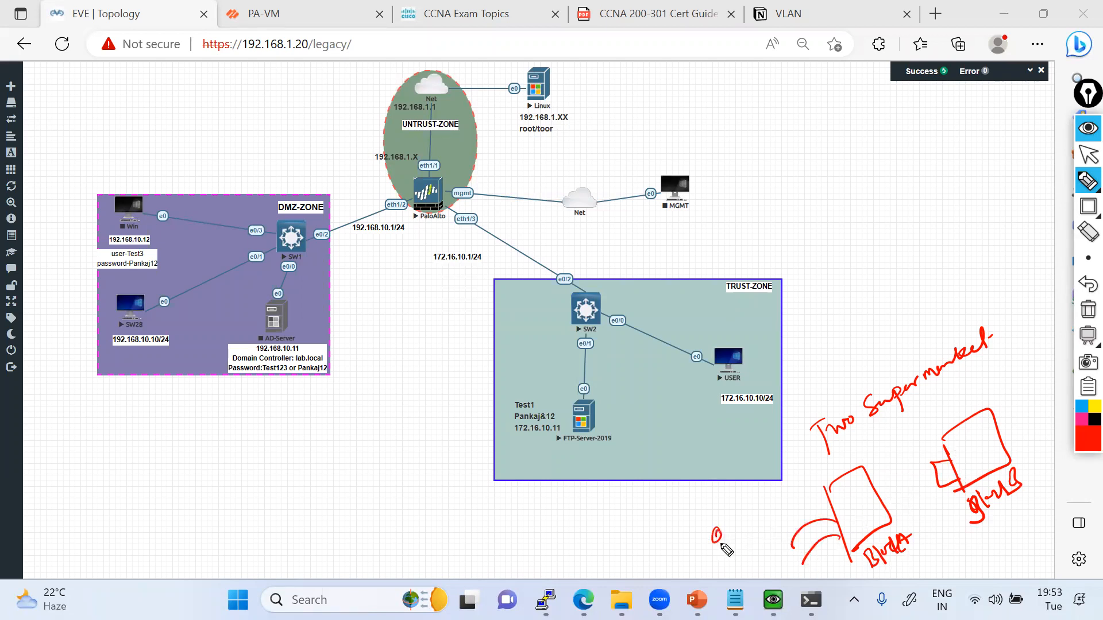
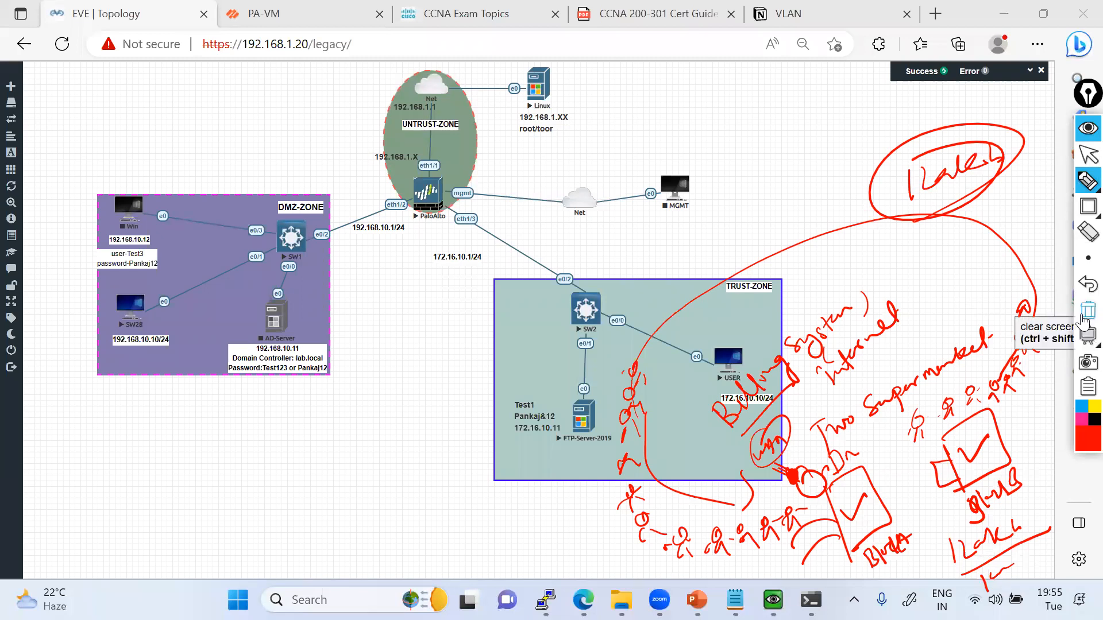
Clear the supermarket sketch from the topology, handwrite a circled "DOS" beside TRUST-ZONE, and clear that note.
click(1084, 315)
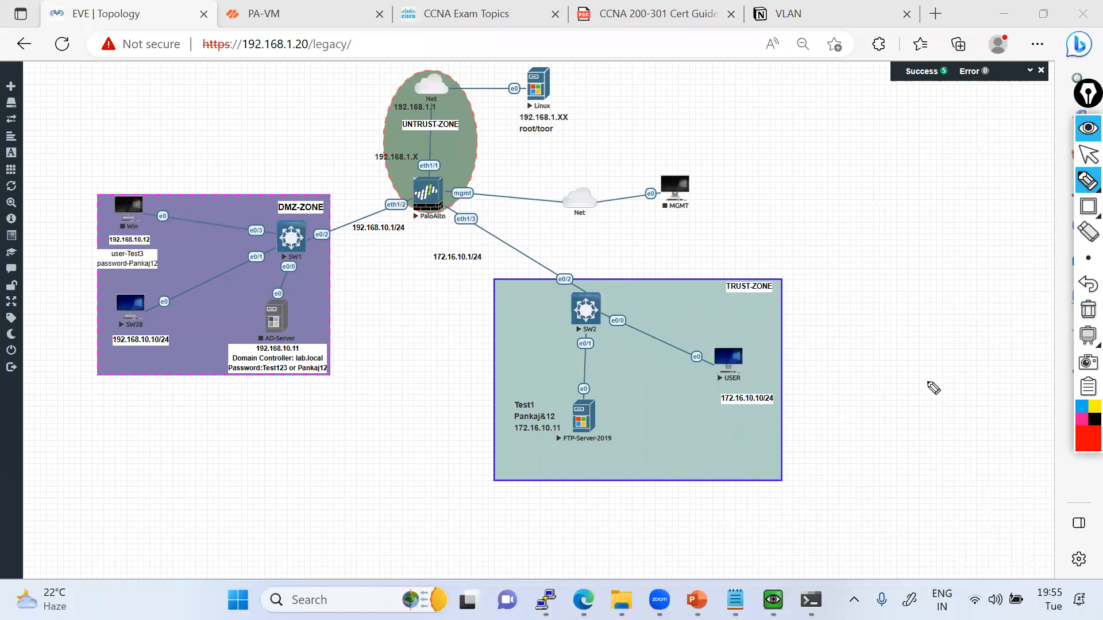
drag(862, 395, 873, 415)
drag(893, 376, 892, 397)
drag(917, 370, 906, 396)
drag(869, 360, 837, 372)
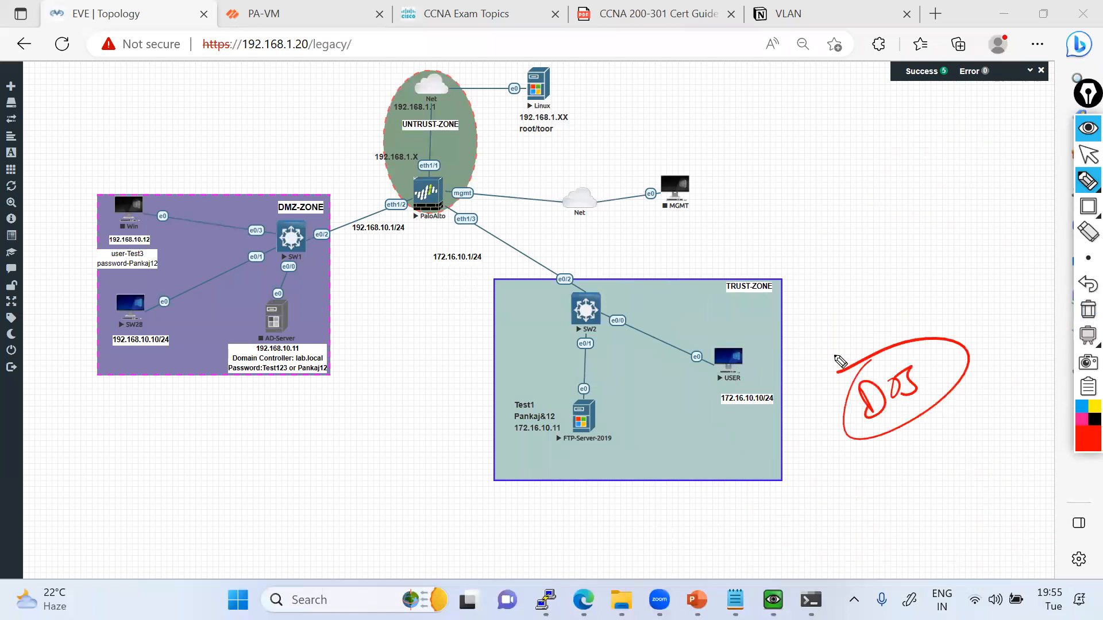
click(1086, 154)
click(1084, 314)
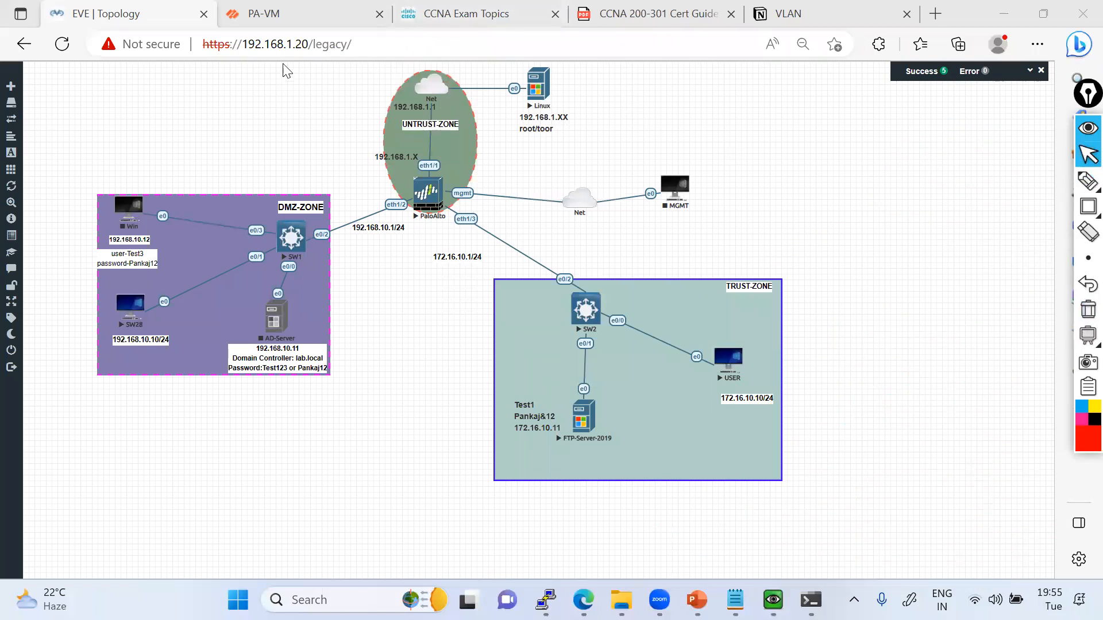
Sketch a red freehand line to the PaloAlto firewall and clear it from the topology.
click(1084, 180)
mouse_move(624, 113)
mouse_down()
mouse_move(456, 113)
mouse_move(428, 212)
mouse_up()
click(1088, 309)
Start a new DoS Protection security profile on the PA-VM firewall and name it DOS.
click(1088, 154)
click(291, 14)
click(523, 87)
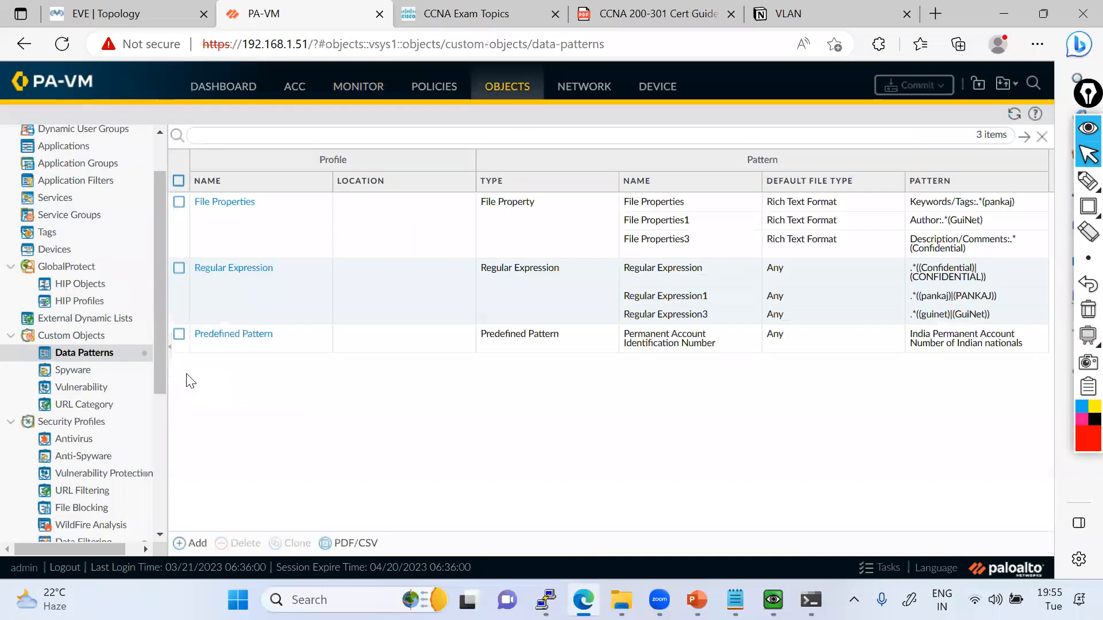
scroll(86, 443, down, 2)
click(84, 435)
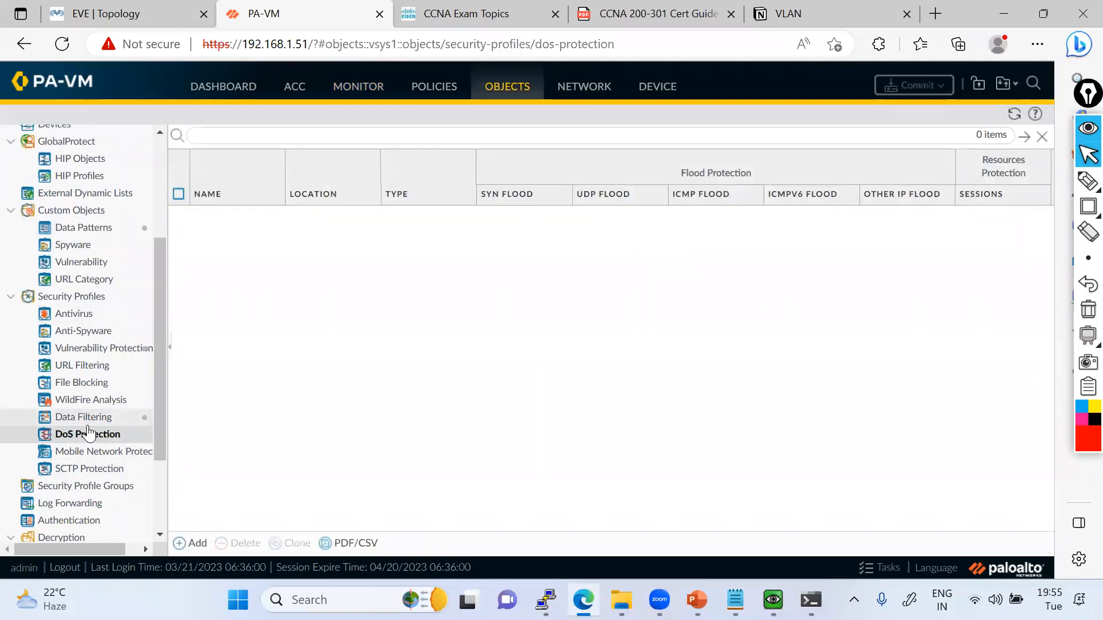
click(184, 537)
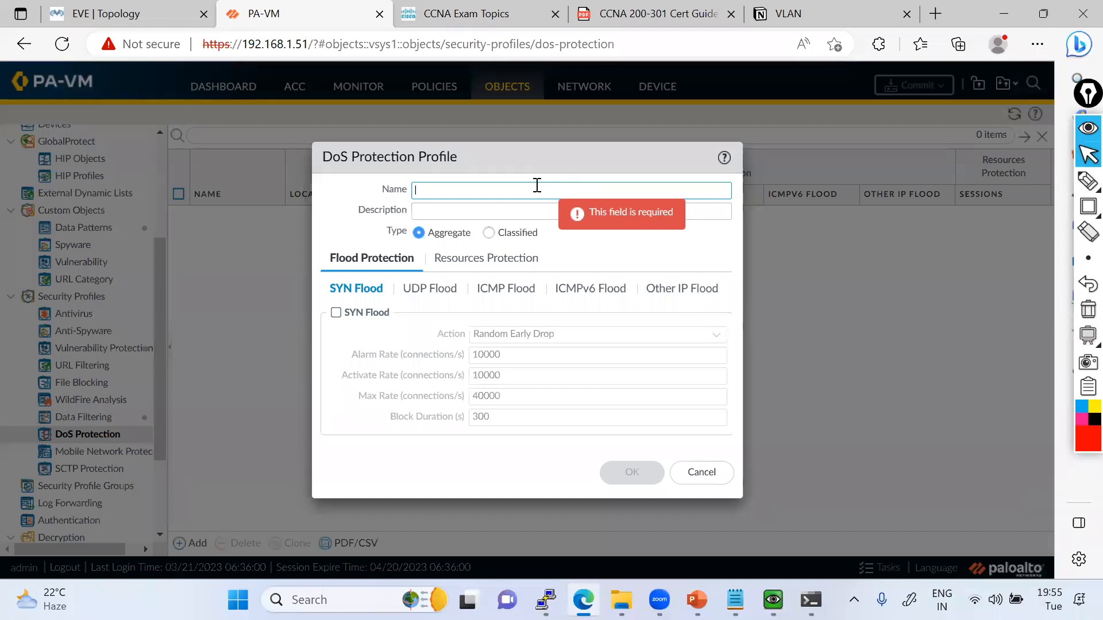
text(DOS)
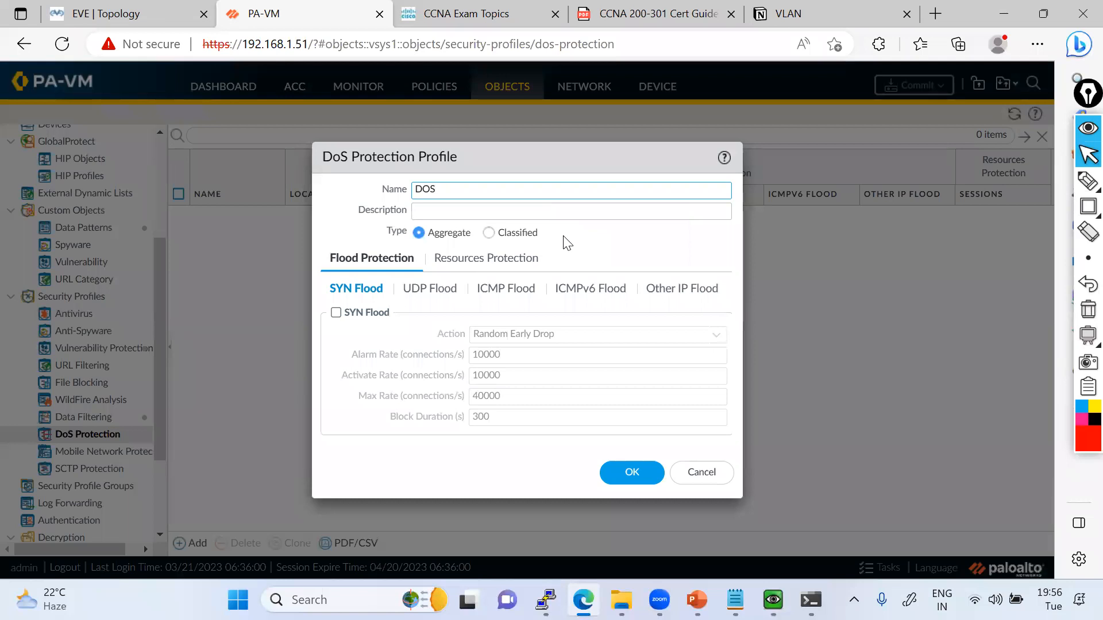
Outline the Classified and Aggregate profile types with red boxes and remove the boxes.
click(1088, 206)
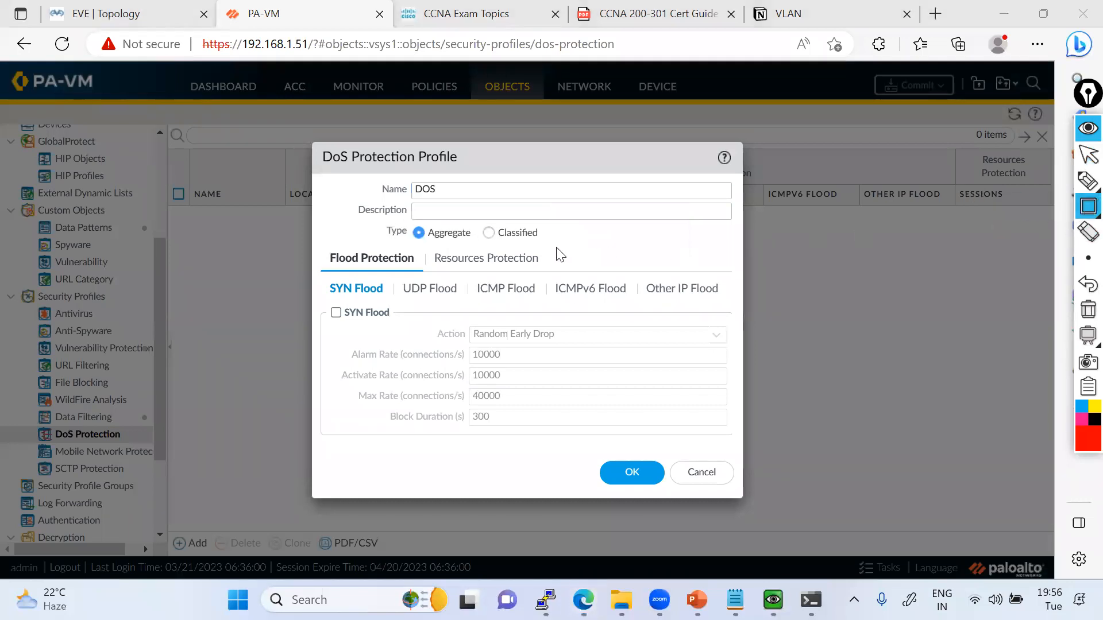
mouse_move(476, 223)
mouse_down()
mouse_move(588, 243)
mouse_move(559, 244)
mouse_up()
mouse_move(401, 220)
mouse_down()
mouse_move(443, 251)
mouse_move(475, 251)
mouse_up()
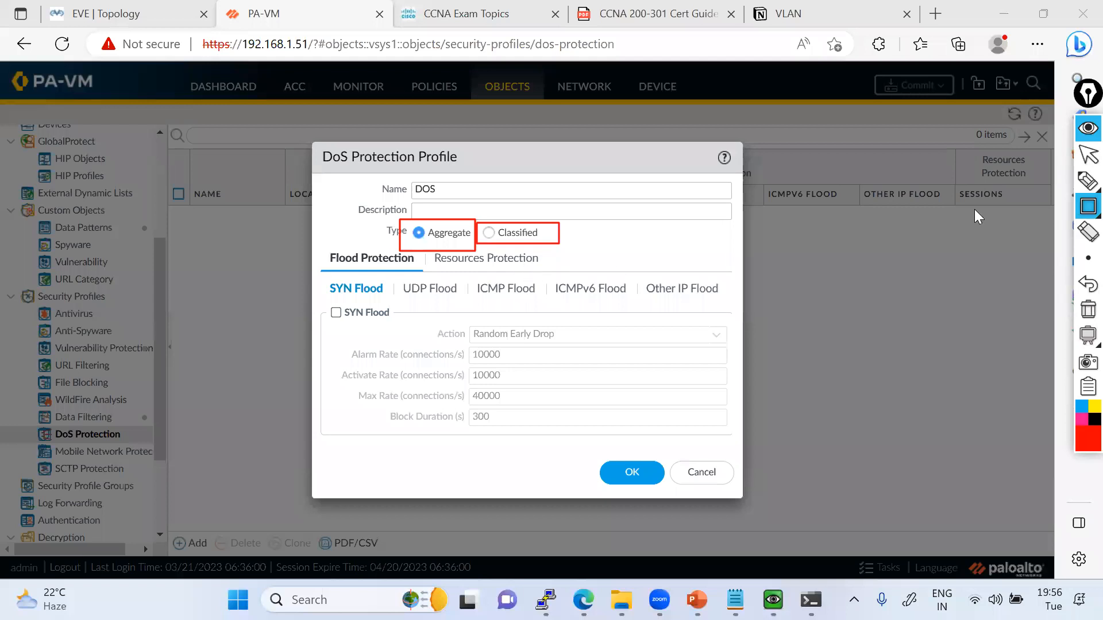
click(1084, 156)
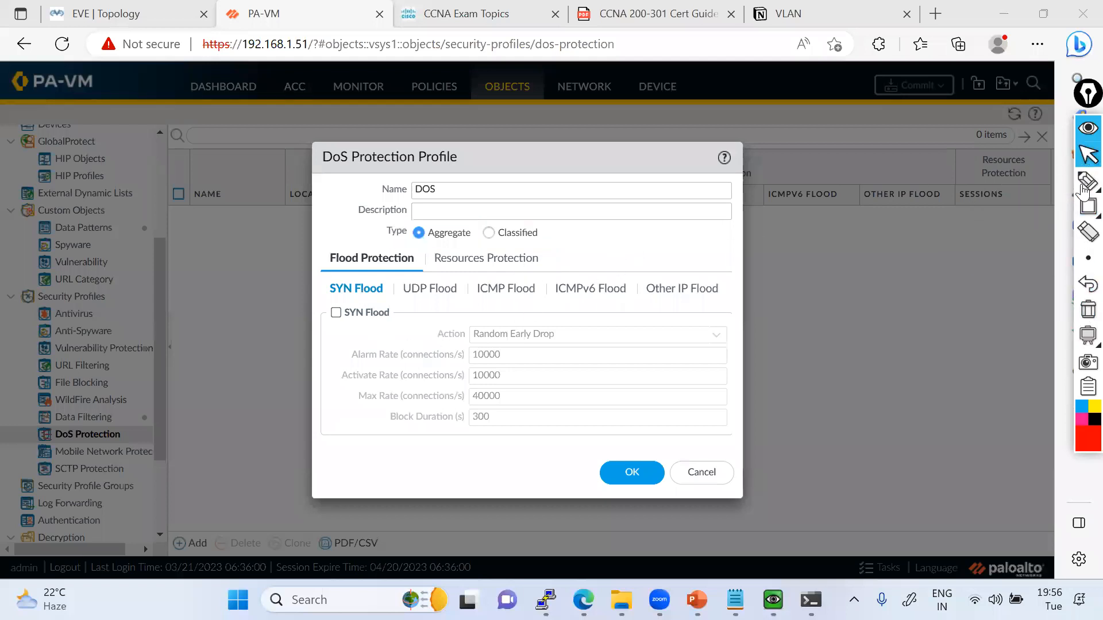
Frame the row of flood categories and each category from SYN Flood to Other IP Flood in red, and clear the frames.
click(1087, 207)
mouse_move(320, 274)
mouse_down()
mouse_move(347, 296)
mouse_move(743, 304)
mouse_up()
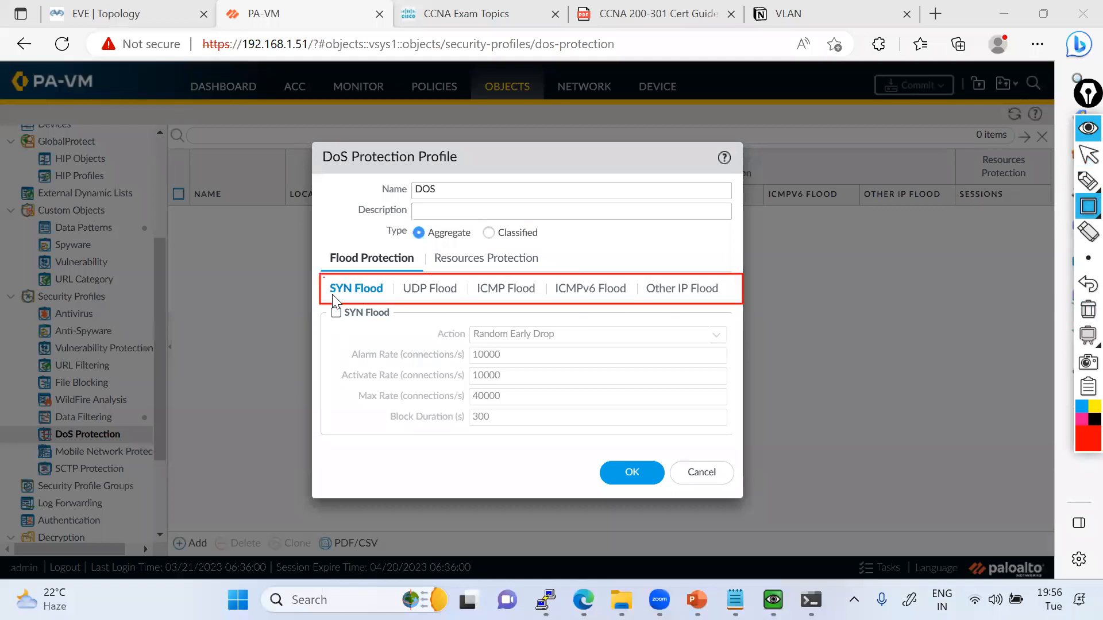
mouse_move(399, 278)
mouse_down()
mouse_move(412, 297)
mouse_move(740, 302)
mouse_up()
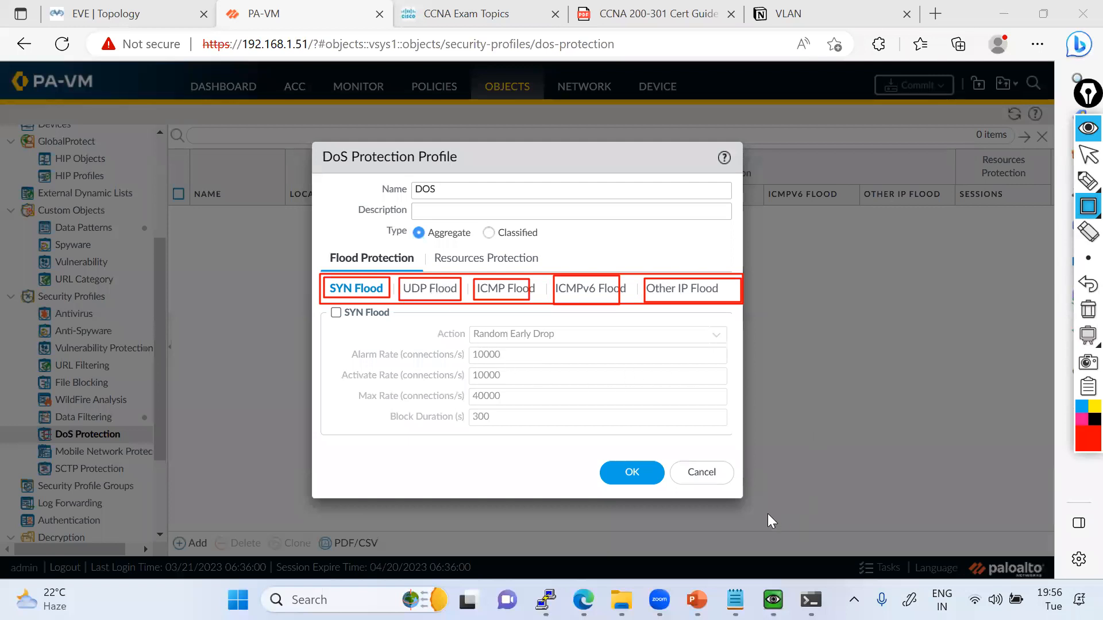
click(1088, 309)
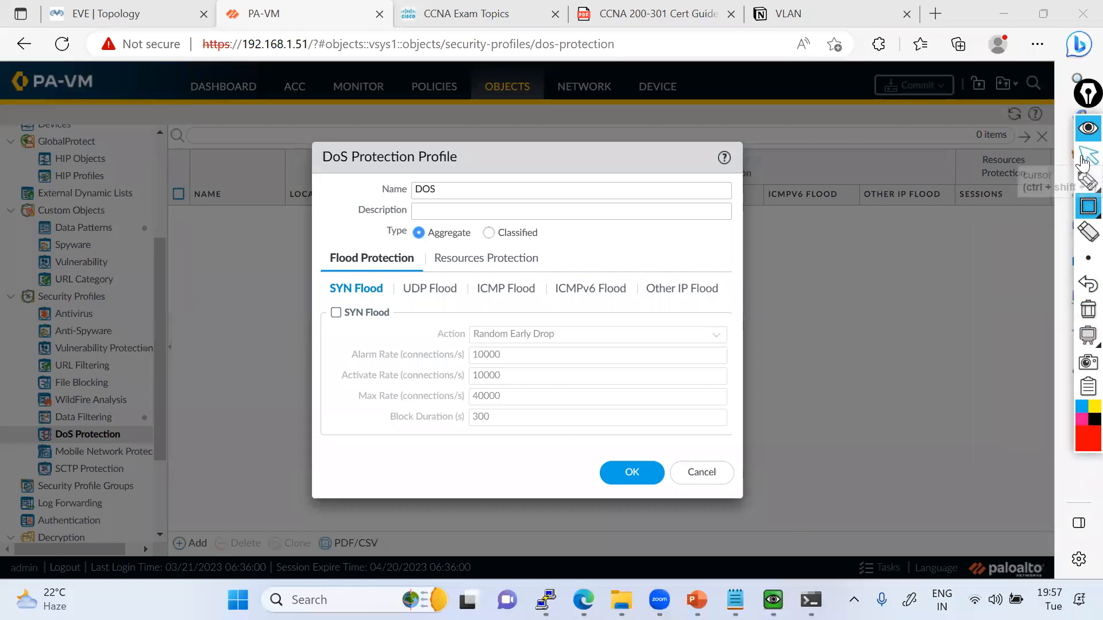
Enable SYN Flood protection and draw red boxes around its rate settings, including the alarm and activate rates.
click(1083, 164)
click(341, 314)
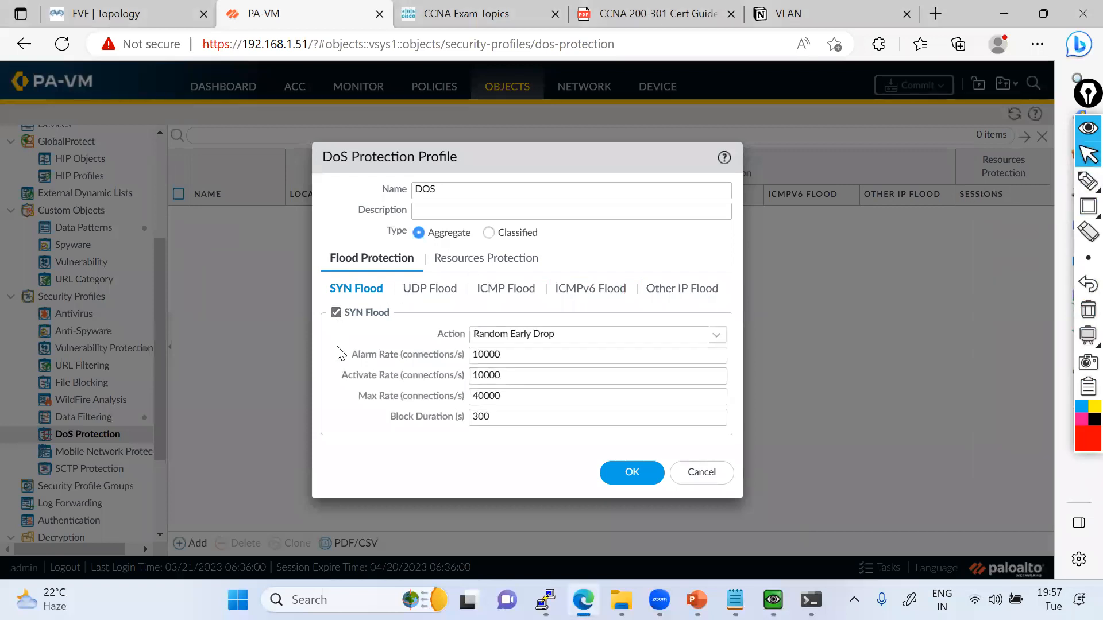
mouse_move(1088, 206)
click(1034, 213)
mouse_move(354, 334)
mouse_down()
mouse_move(641, 428)
mouse_move(740, 447)
mouse_move(735, 439)
mouse_up()
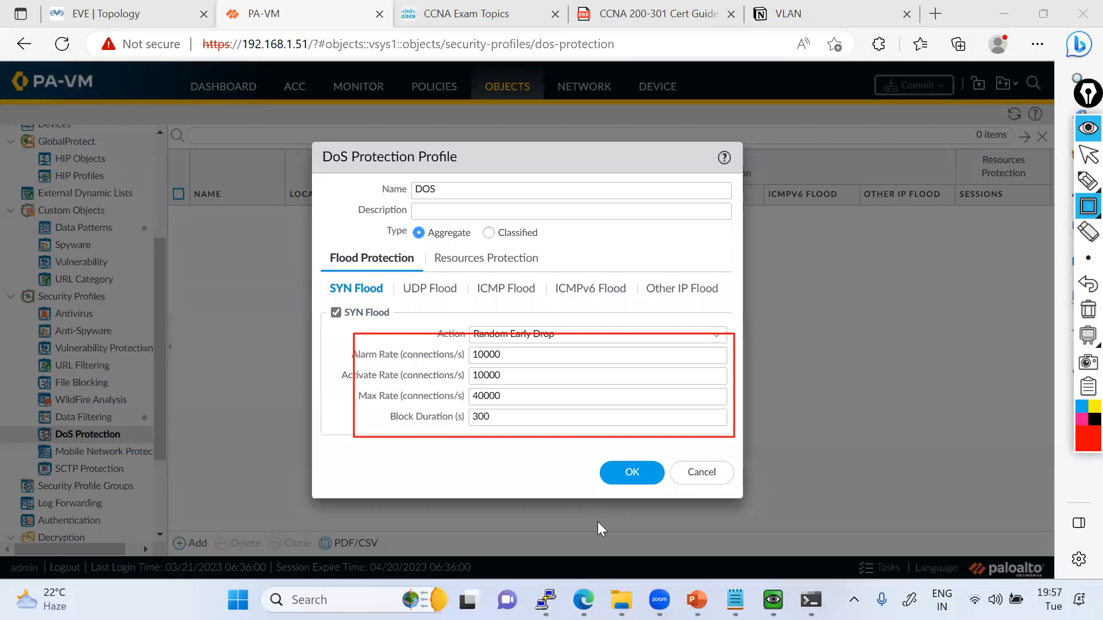
drag(467, 347, 509, 364)
drag(385, 358, 524, 363)
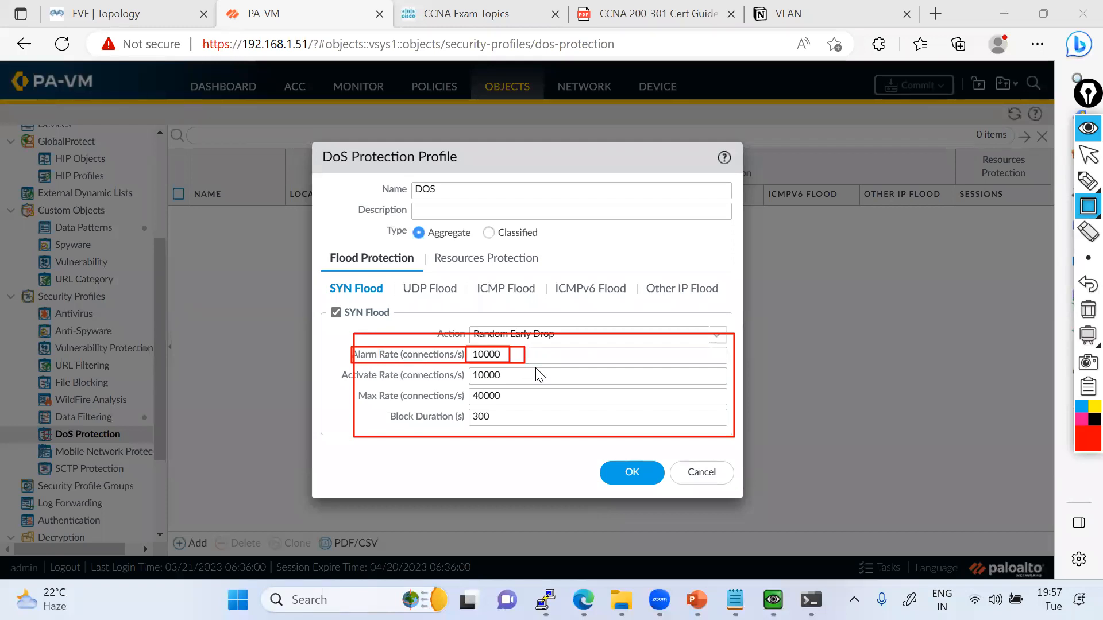
drag(339, 368, 529, 383)
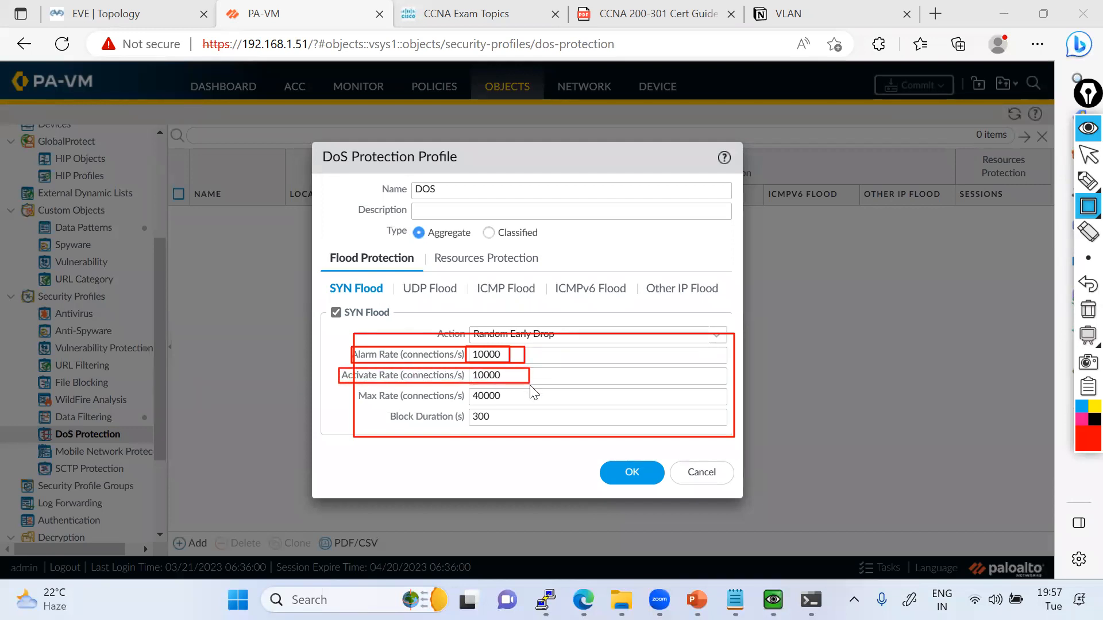
Circle the SYN Flood max rate, handwrite "DOS", "40000" and "stuck" beside the dialog, and clear all annotations.
click(1088, 182)
mouse_move(825, 387)
mouse_down()
mouse_move(834, 411)
mouse_move(902, 385)
mouse_move(818, 374)
mouse_move(850, 421)
mouse_up()
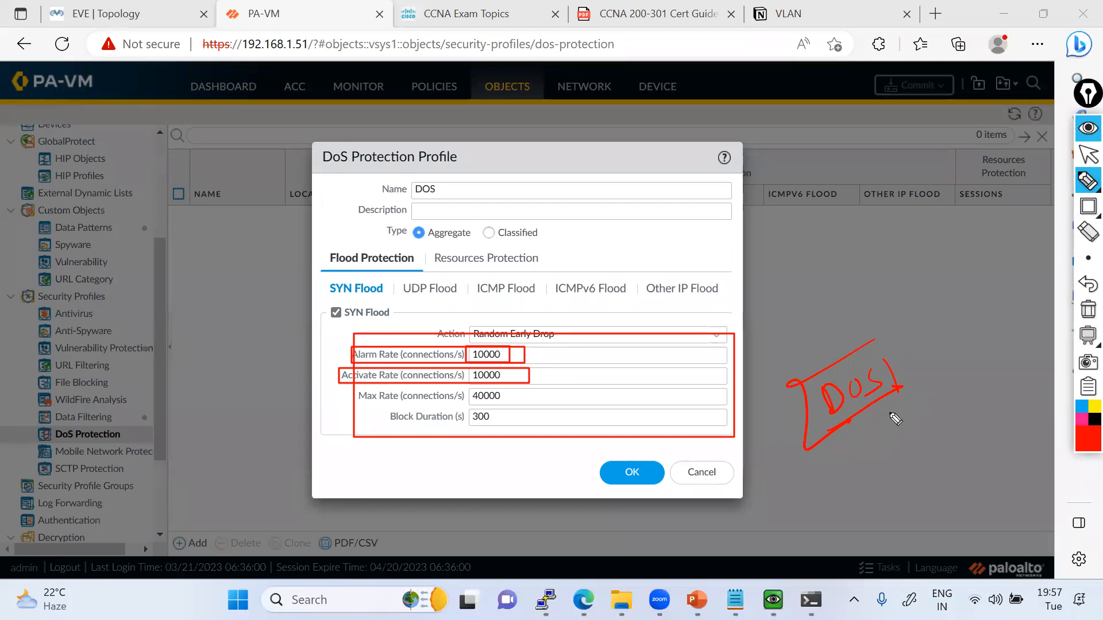
mouse_move(489, 381)
mouse_down()
mouse_move(506, 397)
mouse_move(463, 405)
mouse_up()
mouse_move(839, 455)
mouse_down()
mouse_move(834, 480)
mouse_move(890, 443)
mouse_up()
drag(831, 499, 924, 453)
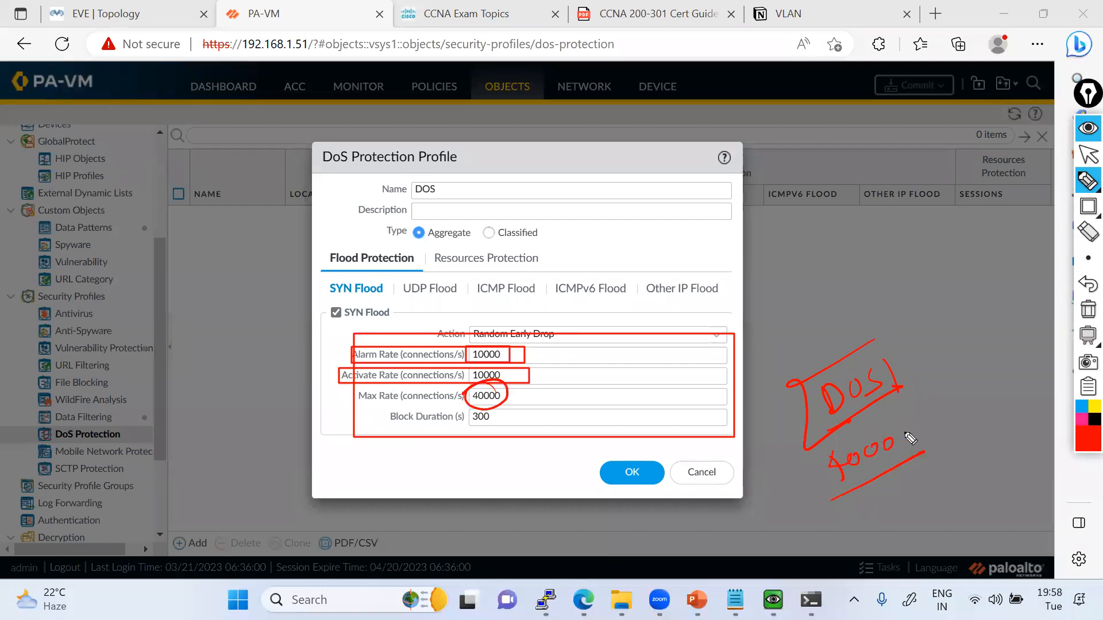
mouse_move(903, 434)
mouse_down()
mouse_move(900, 443)
mouse_move(926, 452)
mouse_move(955, 423)
mouse_up()
mouse_move(872, 481)
mouse_down()
mouse_move(899, 515)
mouse_move(948, 477)
mouse_move(949, 502)
mouse_up()
drag(903, 533, 968, 489)
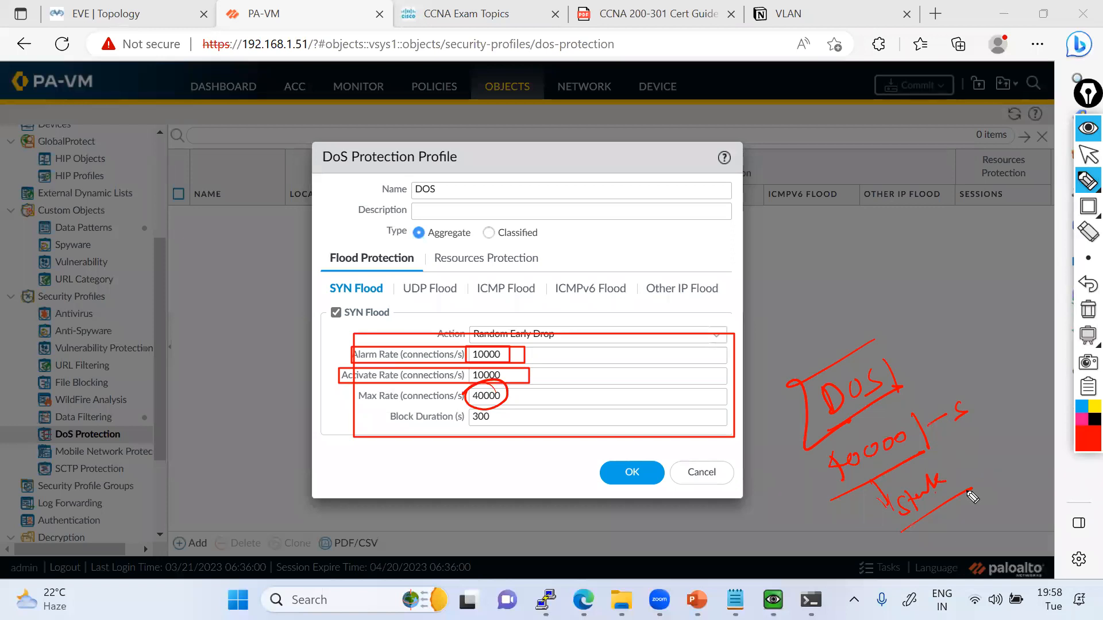
click(1087, 309)
click(1087, 155)
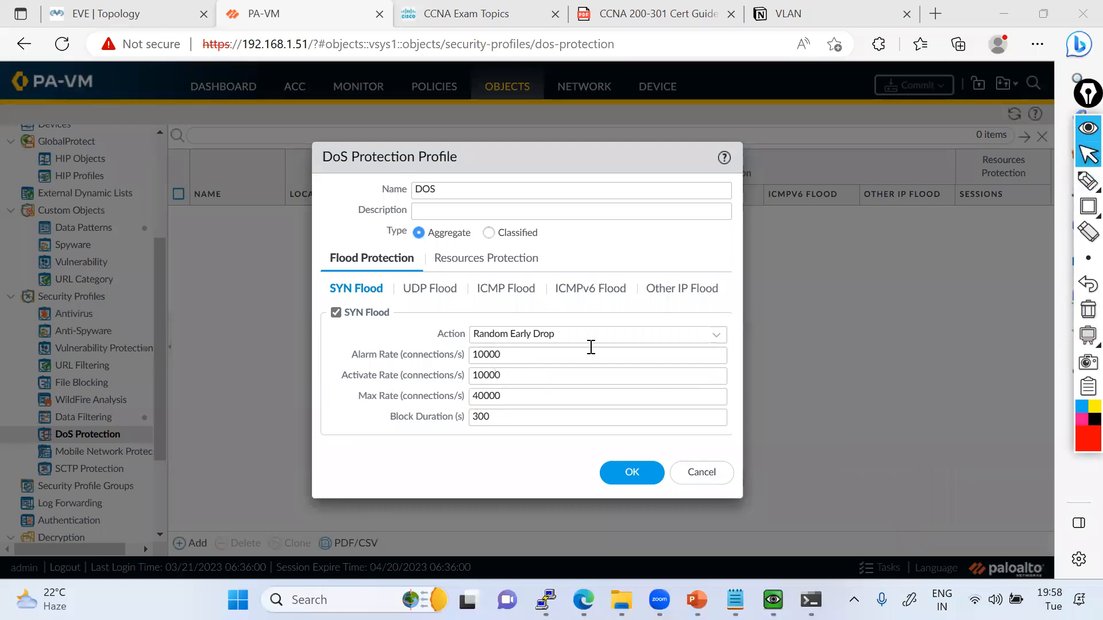
Set the SYN Flood alarm and activate rates to 100, the max rate to 400 and the block duration to 180 s.
click(513, 355)
key(BackSpace)
click(511, 375)
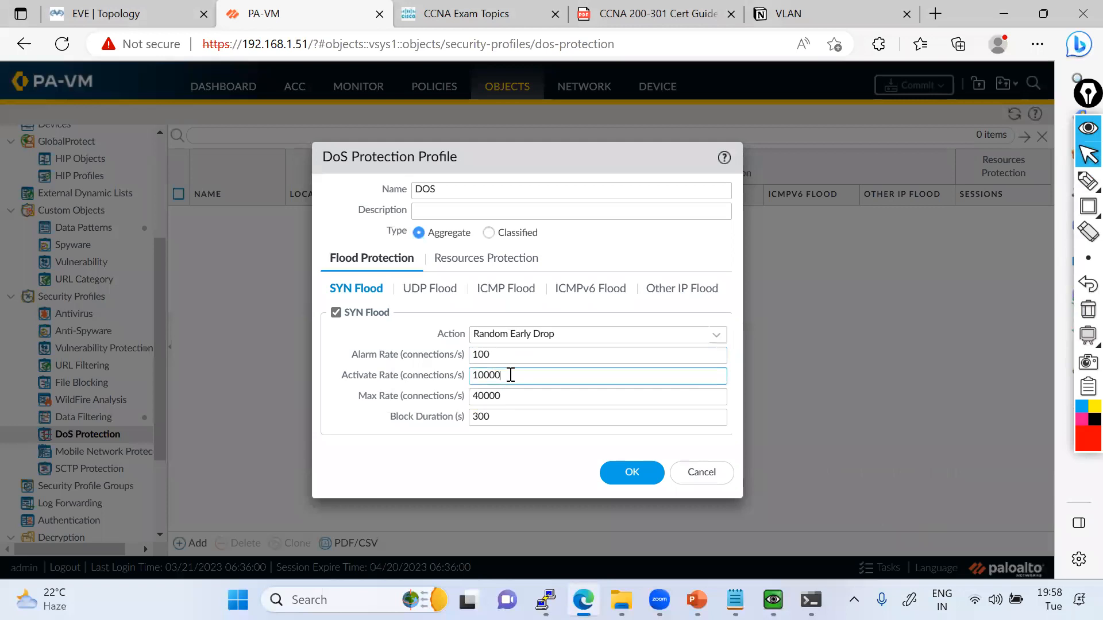
key(BackSpace)
key(BackSpace)
click(513, 402)
key(BackSpace)
key(BackSpace)
click(508, 417)
key(BackSpace)
click(489, 450)
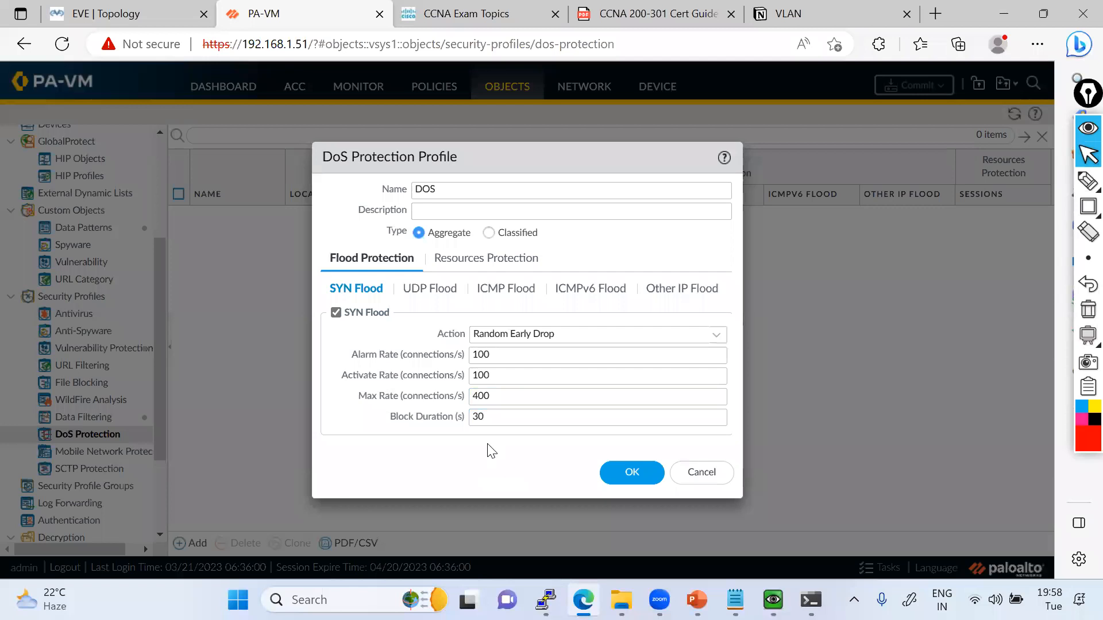
click(505, 415)
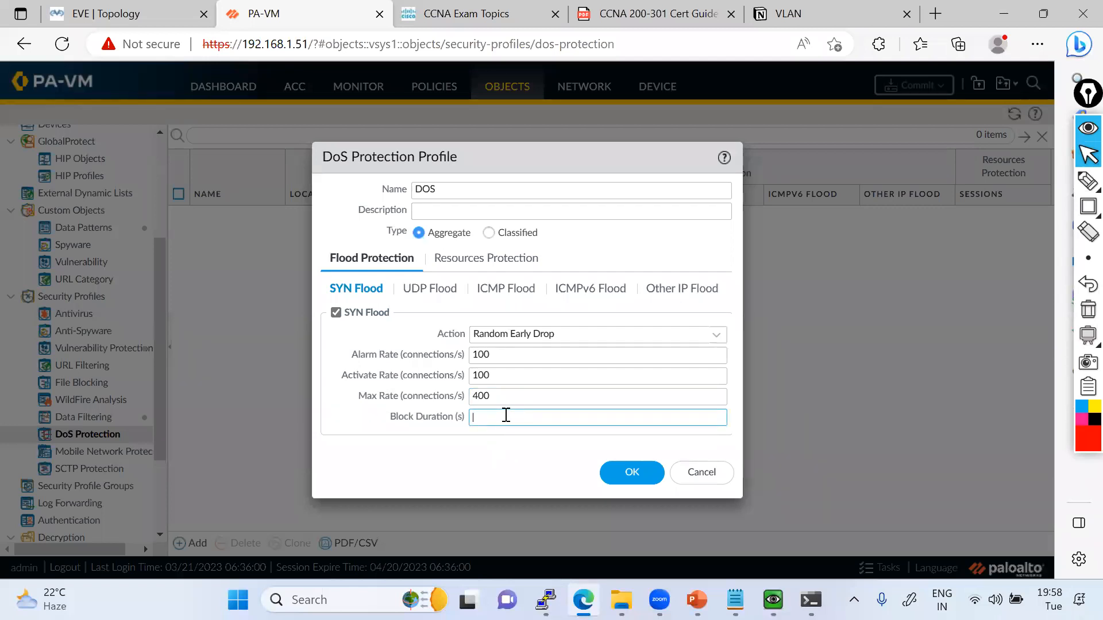
text(18)
Enable UDP Flood protection with alarm and activate rates of 100 and a max rate of 400 connections/s.
click(429, 289)
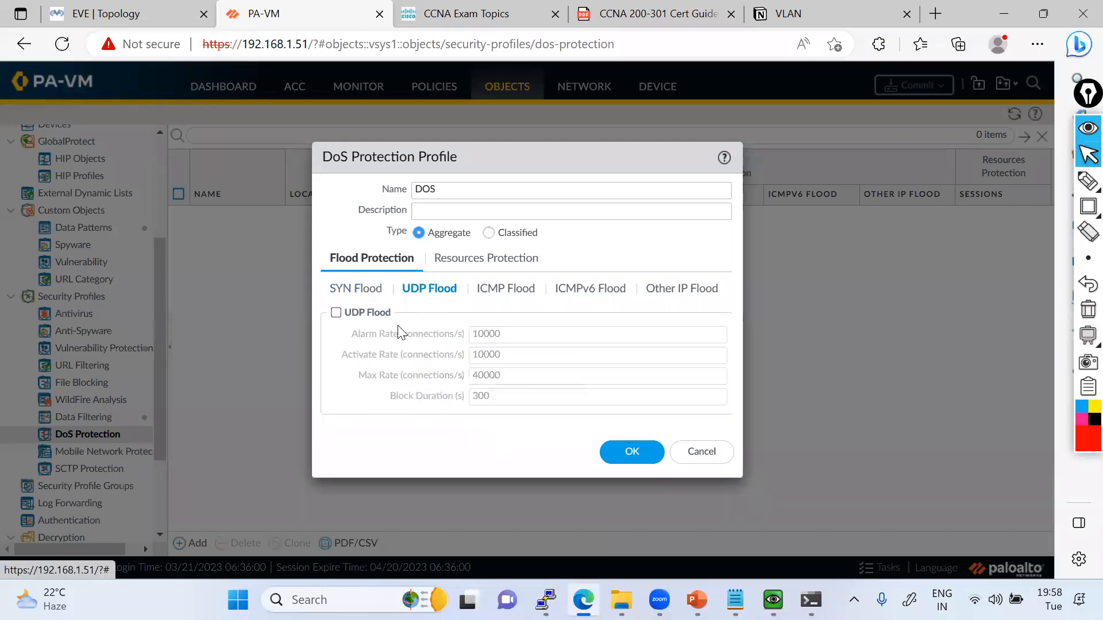
click(336, 313)
click(534, 332)
key(BackSpace)
key(BackSpace)
click(511, 354)
key(BackSpace)
key(BackSpace)
click(517, 371)
key(BackSpace)
key(BackSpace)
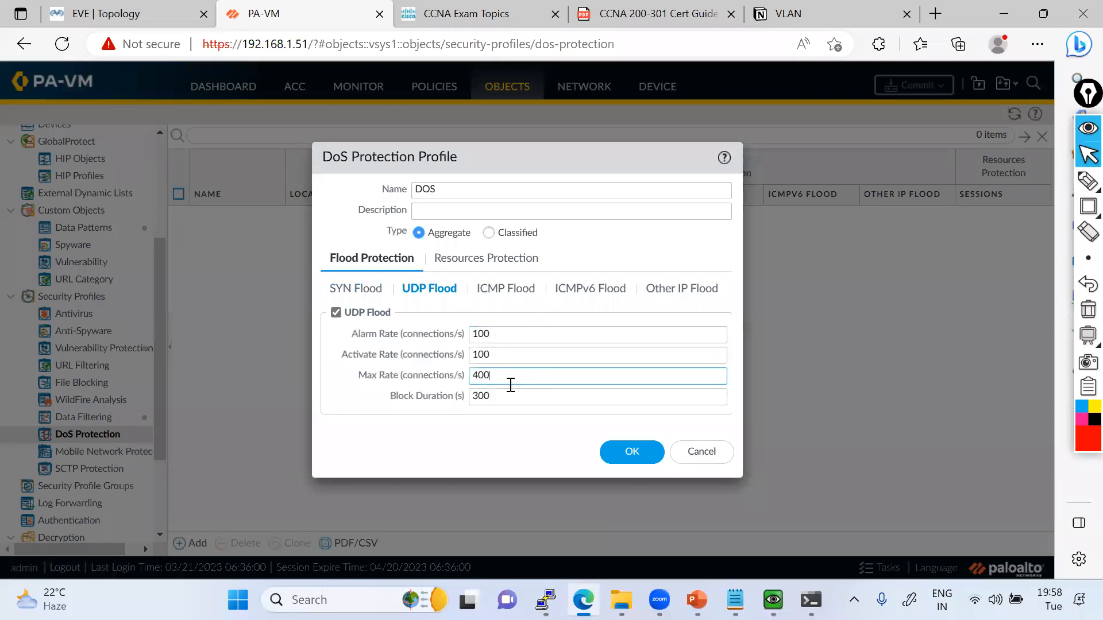
click(494, 396)
Enable ICMP Flood protection with alarm and activate rates of 100, a max rate of 400 and a block duration of 180 s.
click(508, 289)
click(336, 312)
click(544, 339)
key(BackSpace)
key(BackSpace)
click(516, 355)
key(BackSpace)
key(BackSpace)
click(515, 376)
key(BackSpace)
key(BackSpace)
click(513, 390)
key(BackSpace)
text(180)
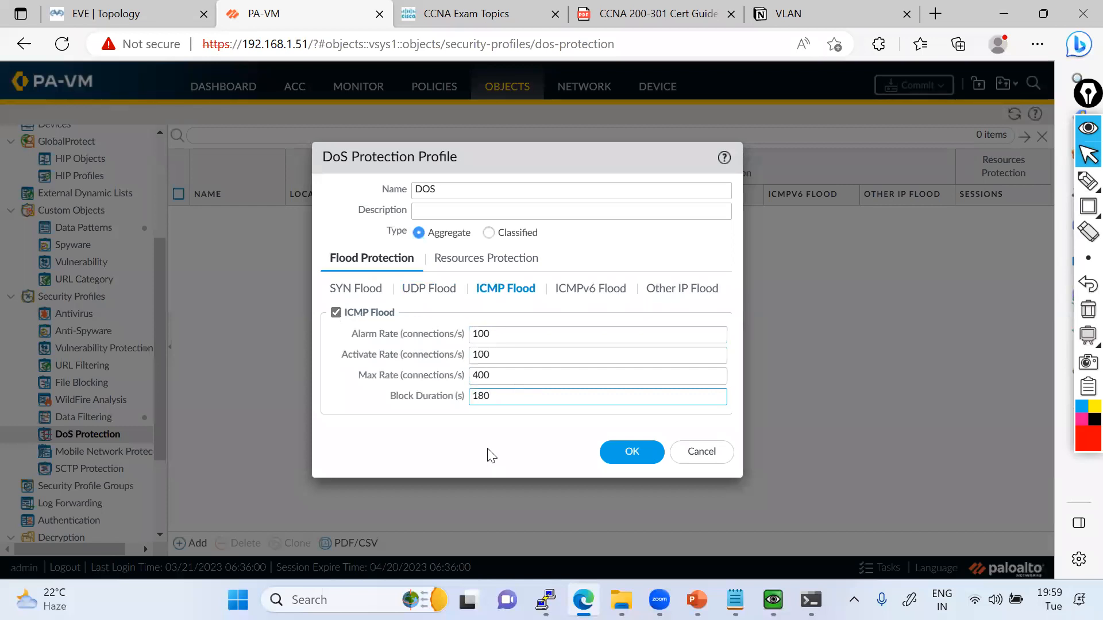
Review the Other IP, SYN, UDP and ICMPv6 Flood settings, temporarily outlining the ICMPv6 settings in red.
click(572, 290)
click(682, 287)
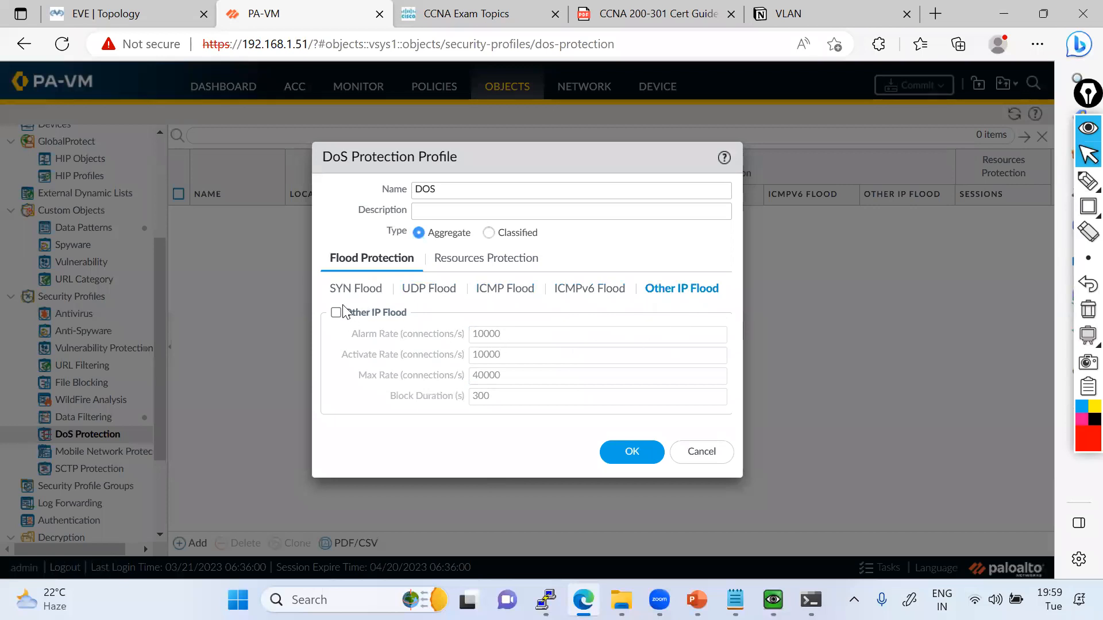
click(351, 289)
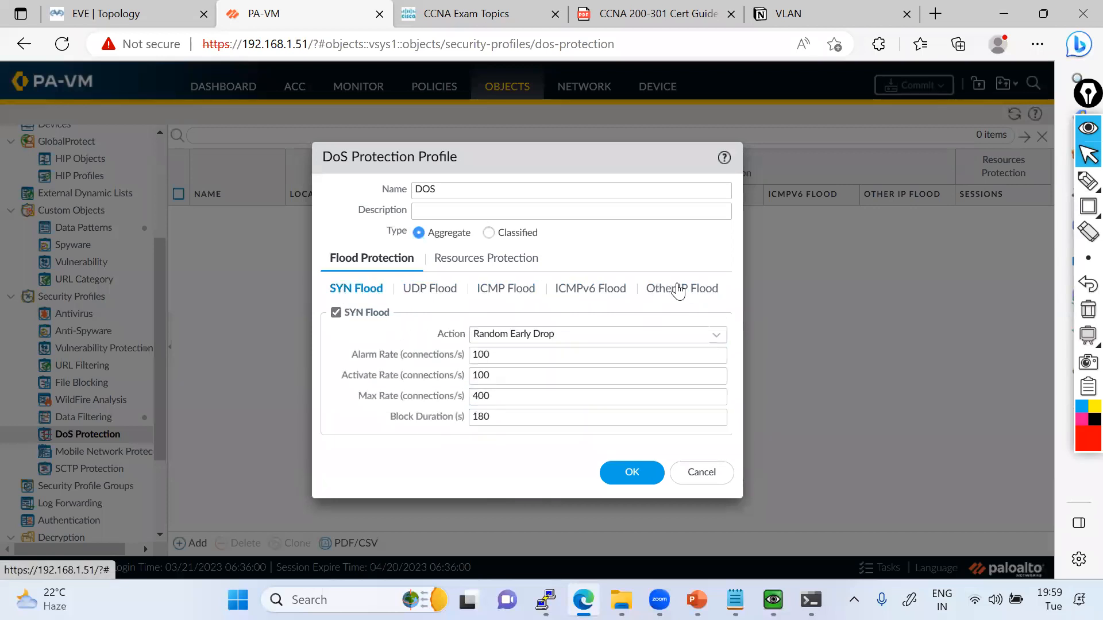
click(423, 290)
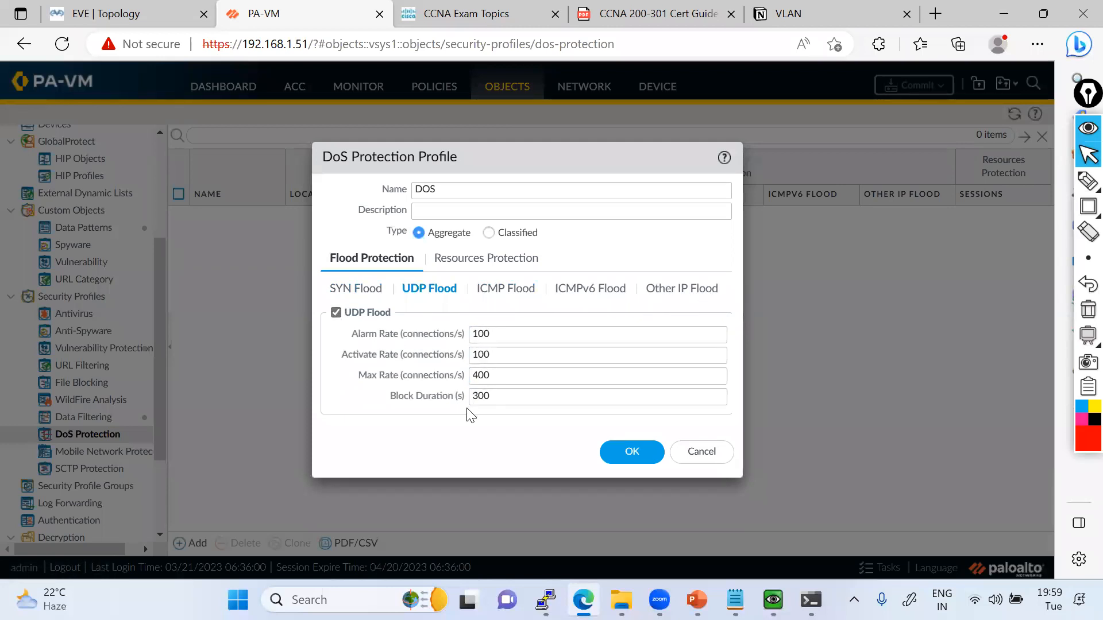
click(583, 293)
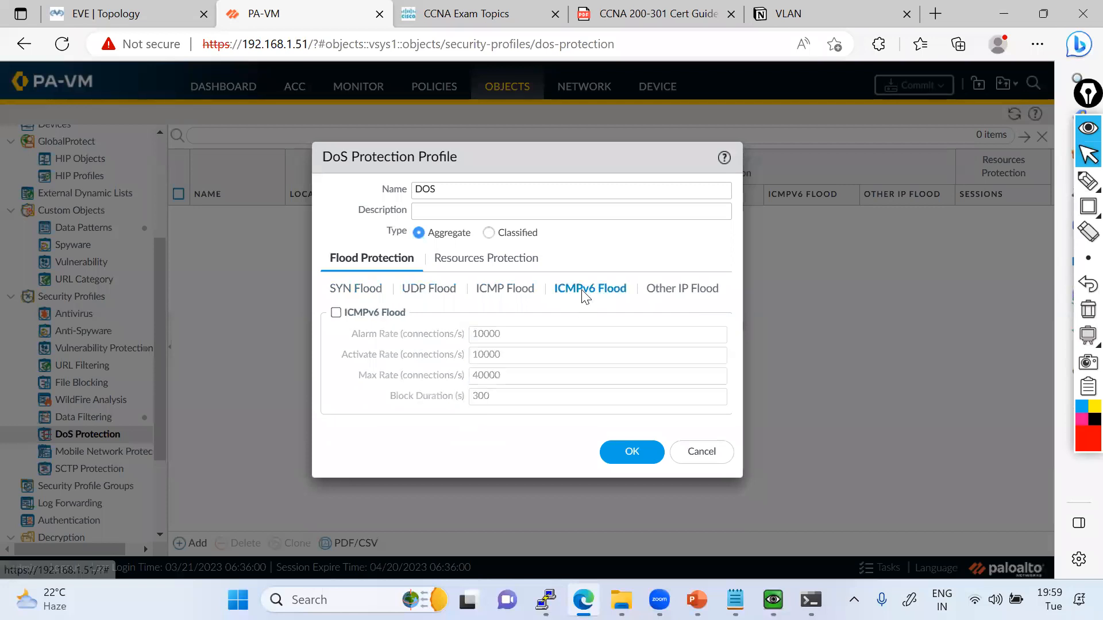
mouse_move(1083, 211)
click(1035, 206)
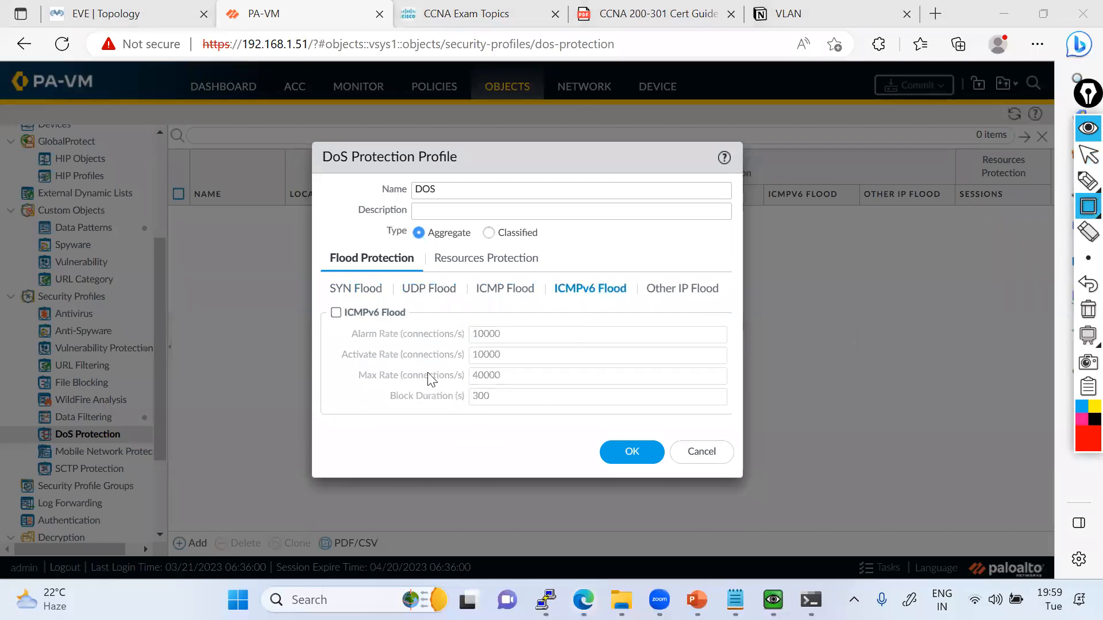
drag(322, 306, 679, 423)
click(1088, 309)
click(1083, 161)
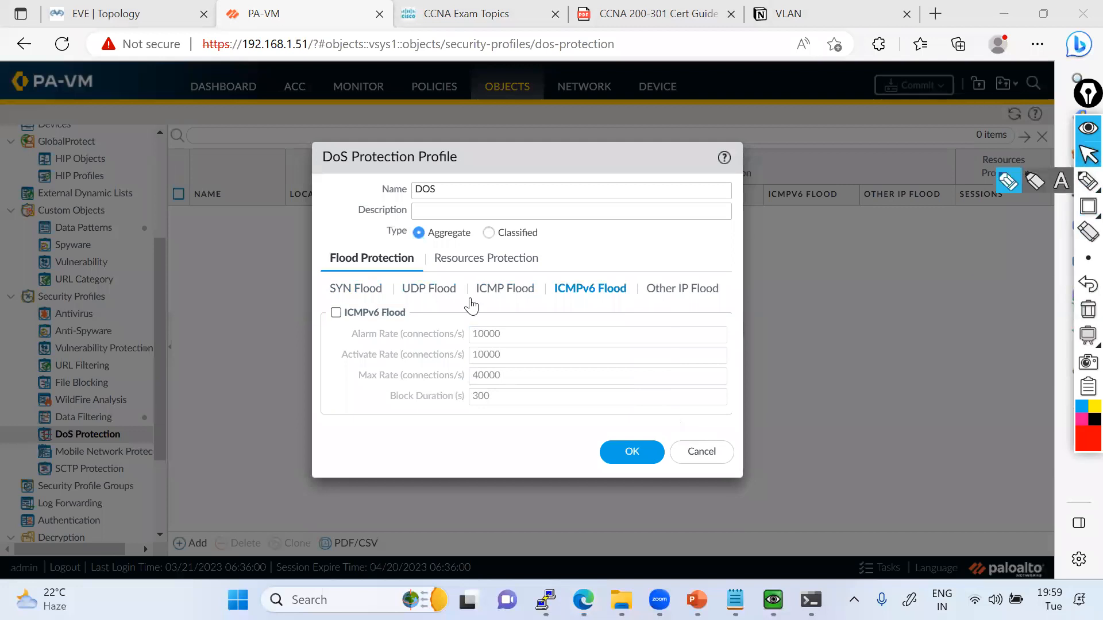
Enable ICMPv6 Flood protection and open the profile's Resources Protection settings.
click(336, 313)
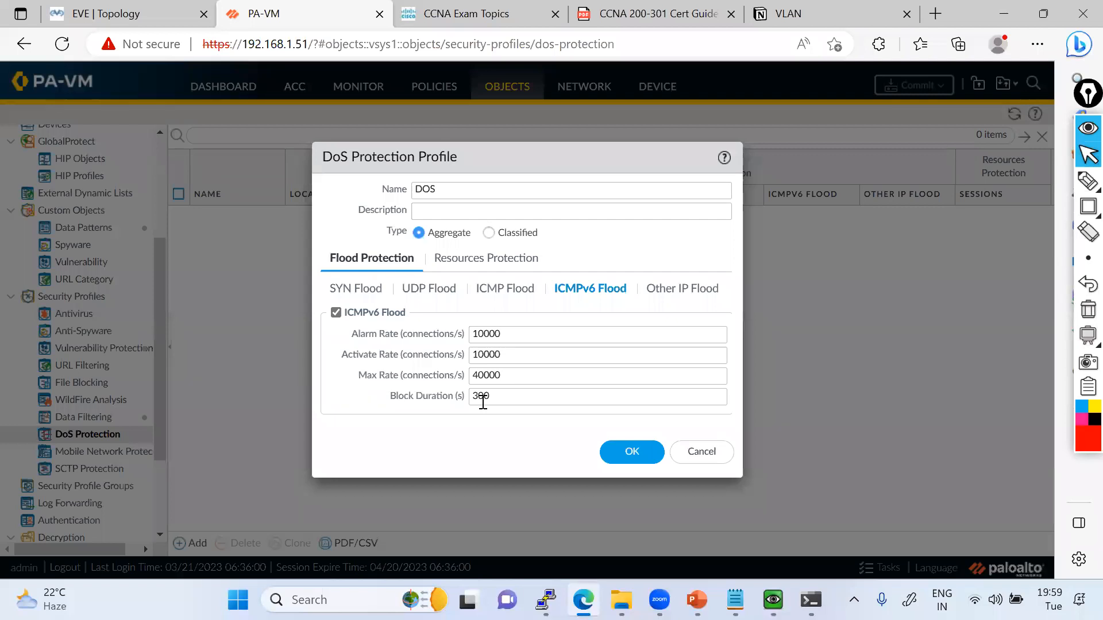
click(480, 263)
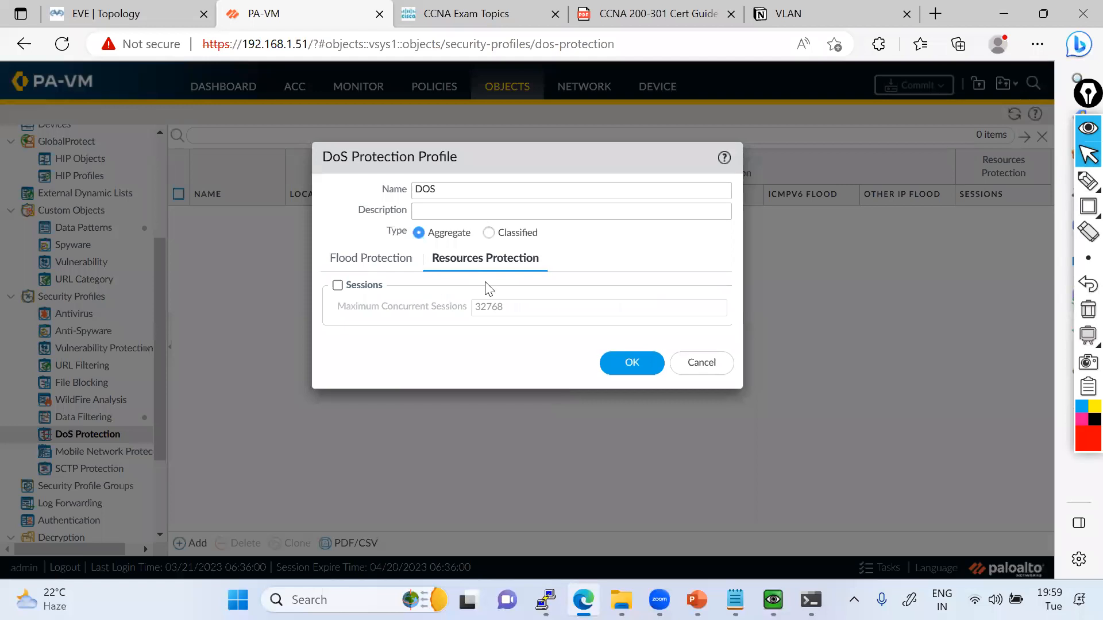
Enable the session limit with 500 maximum concurrent sessions, recheck the flood settings and save the DoS profile.
click(338, 286)
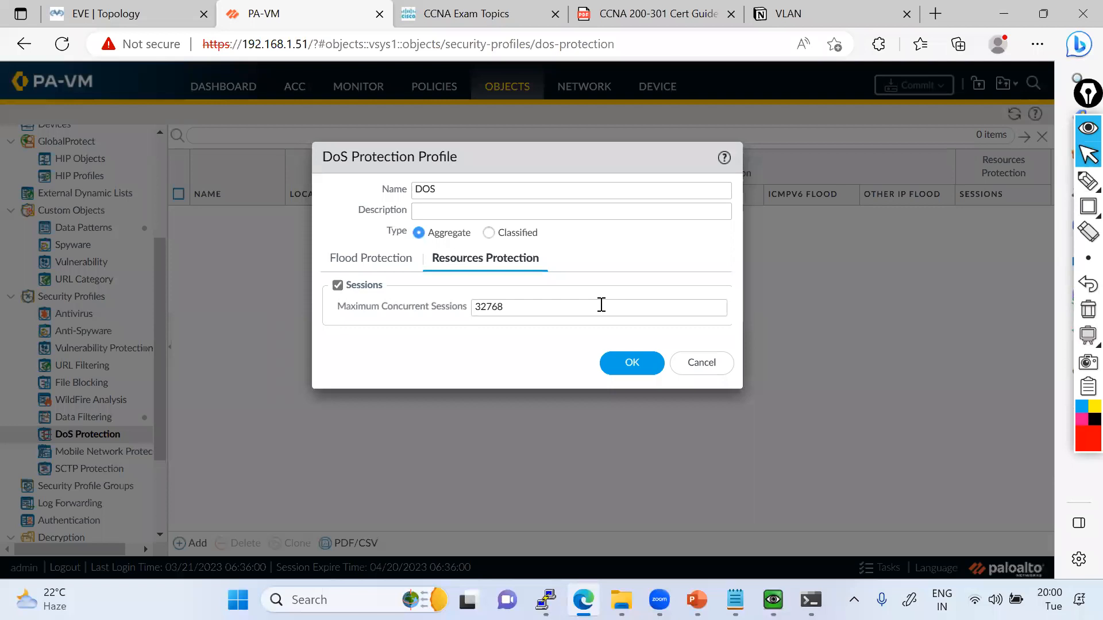
drag(591, 305, 483, 305)
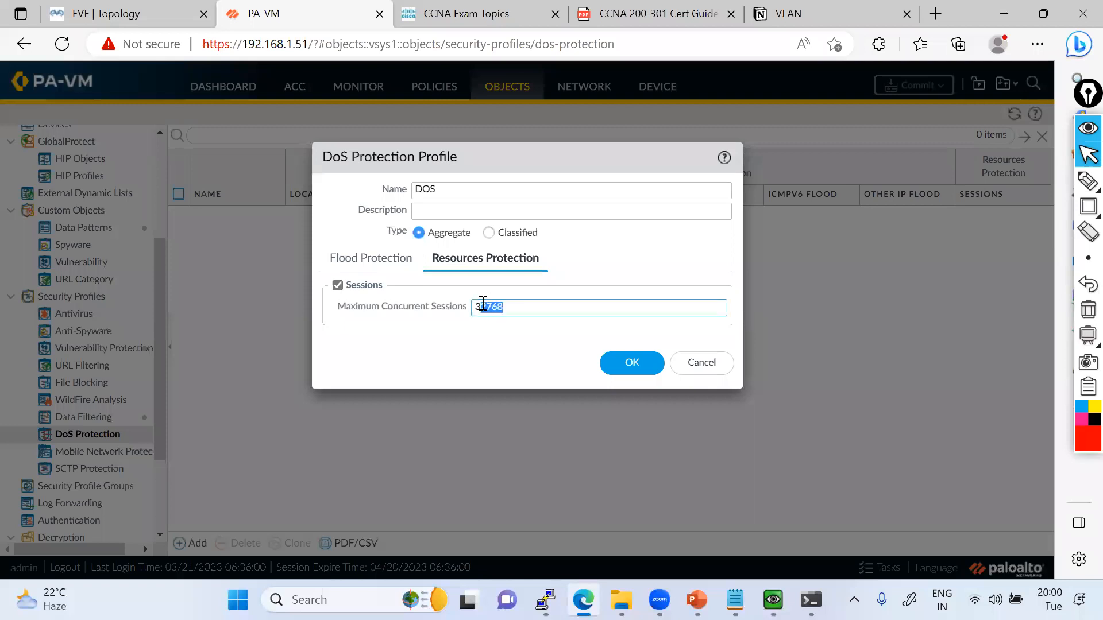
text(500)
click(372, 262)
click(625, 450)
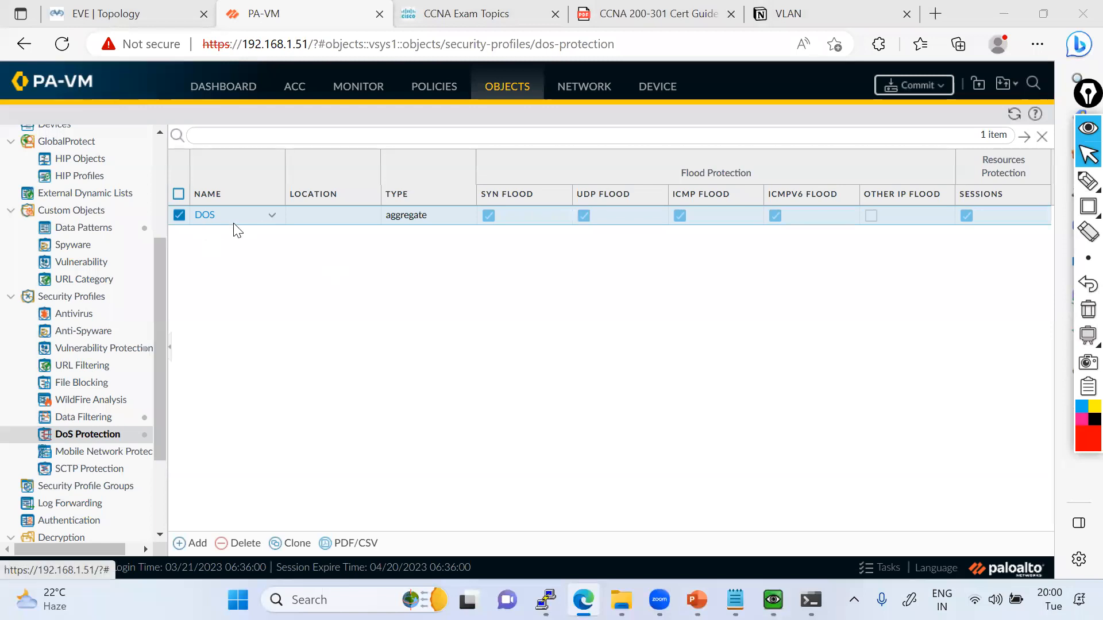
On the EVE topology, sketch red traffic paths from the untrust network to USER and SW28, and clear them.
click(144, 21)
mouse_move(1086, 181)
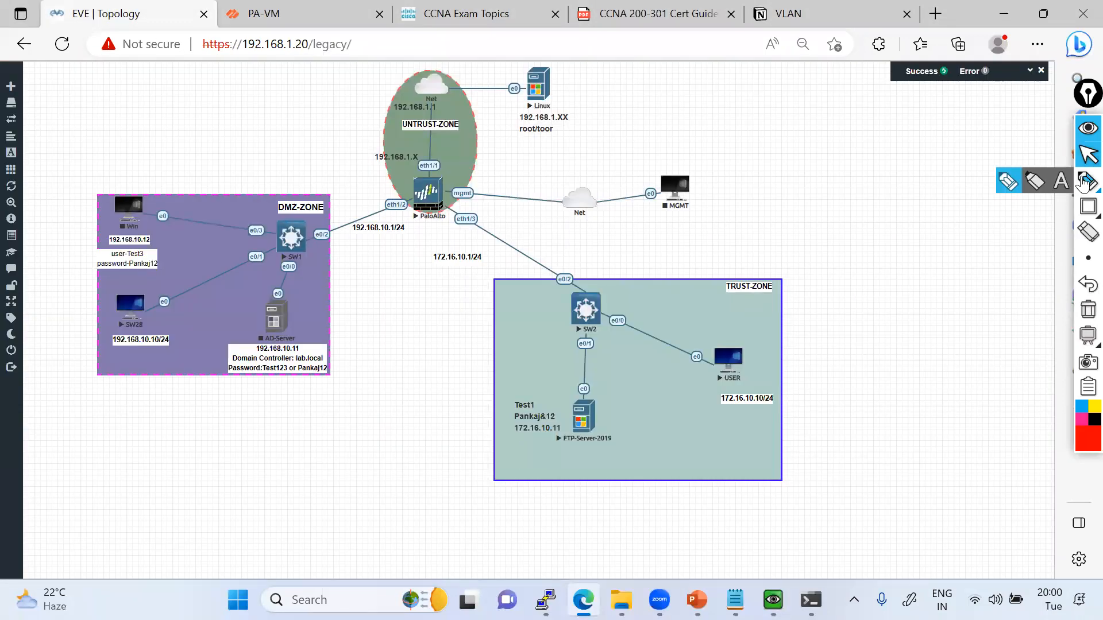
click(1007, 182)
mouse_move(482, 108)
mouse_down()
mouse_move(424, 155)
mouse_move(551, 260)
mouse_up()
drag(604, 294, 696, 353)
mouse_move(469, 90)
mouse_down()
mouse_move(396, 126)
mouse_move(238, 272)
mouse_move(155, 323)
mouse_up()
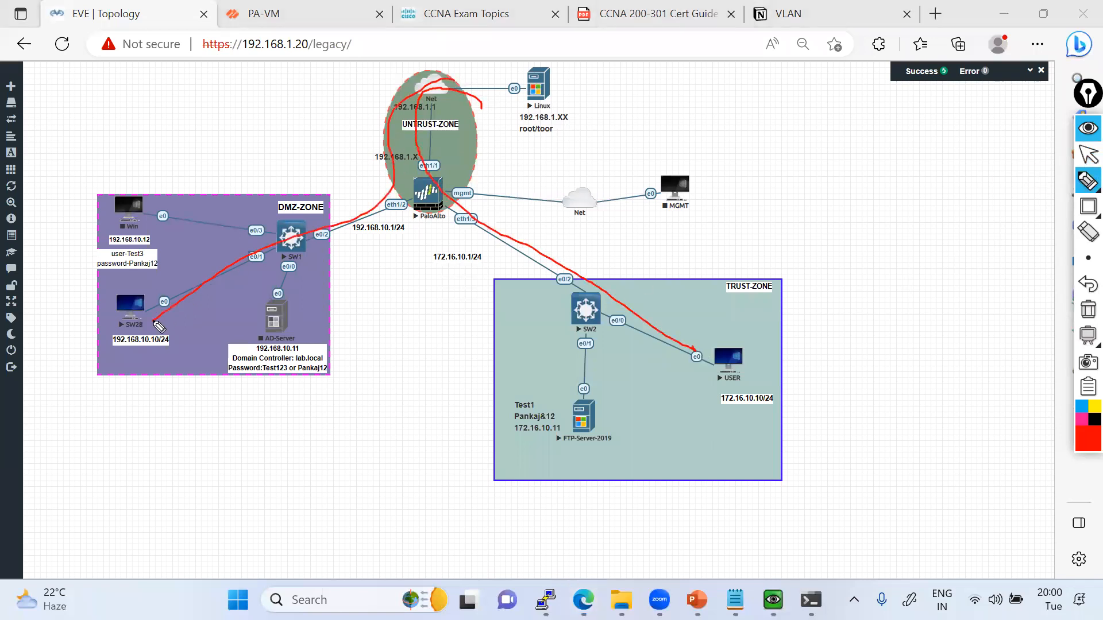
click(1088, 311)
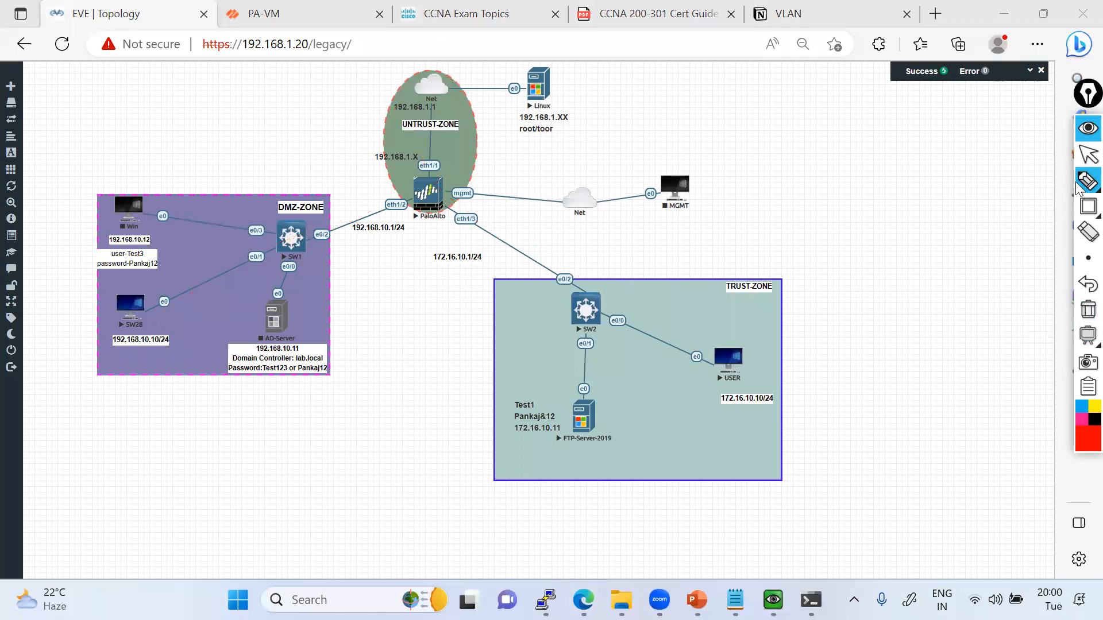
click(1088, 154)
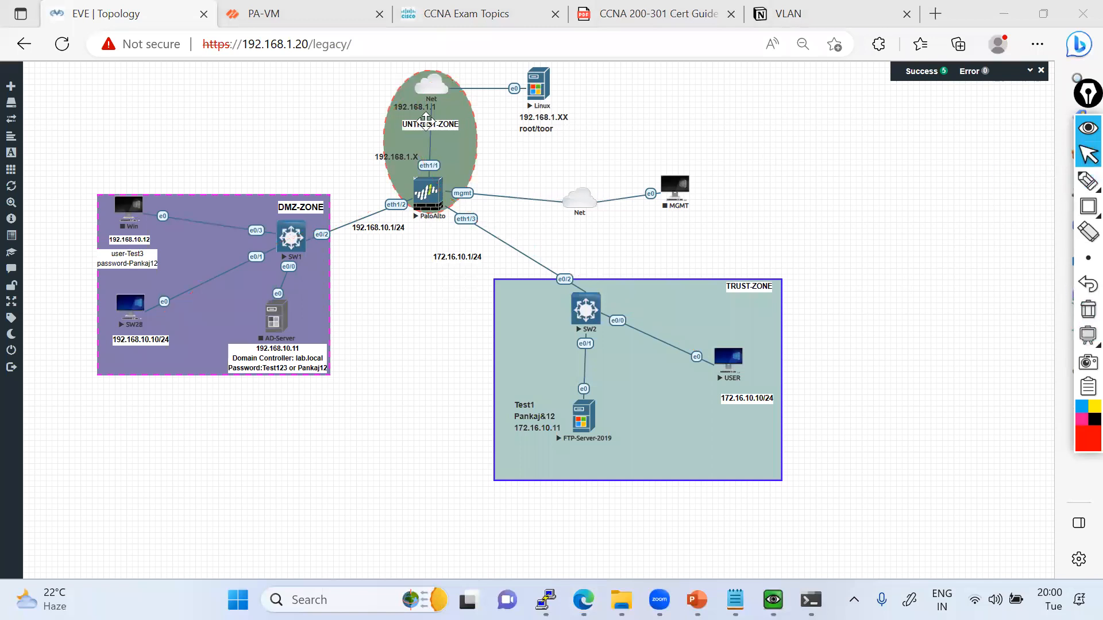
Return to the PA-VM firewall and open the Actions settings of the Destination-NAT-Policy security rule.
click(292, 10)
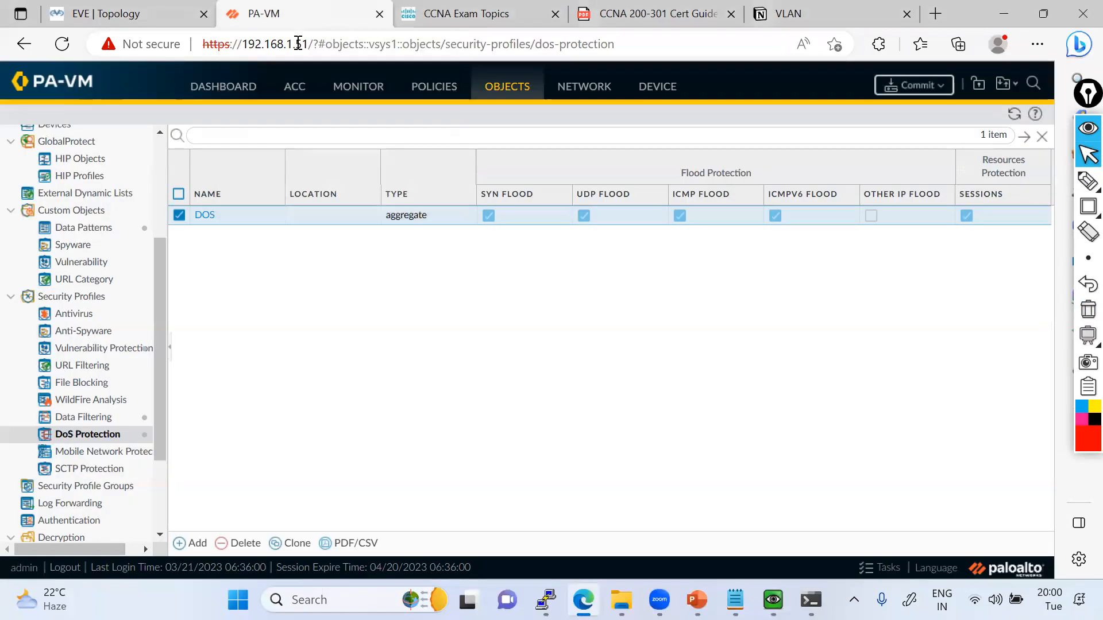
click(422, 87)
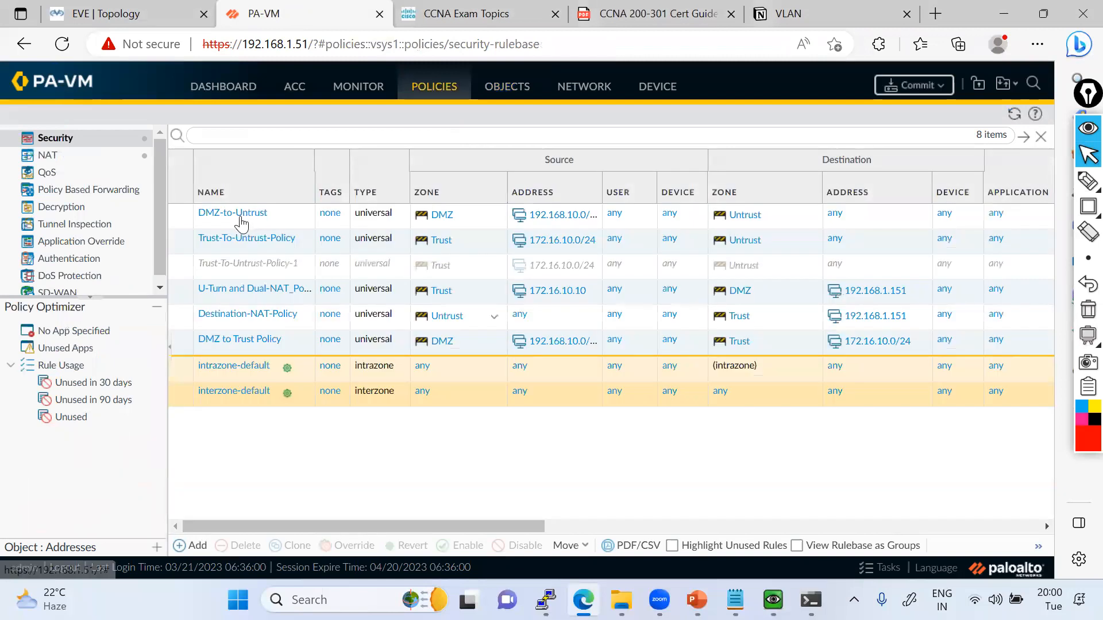
click(241, 218)
click(515, 367)
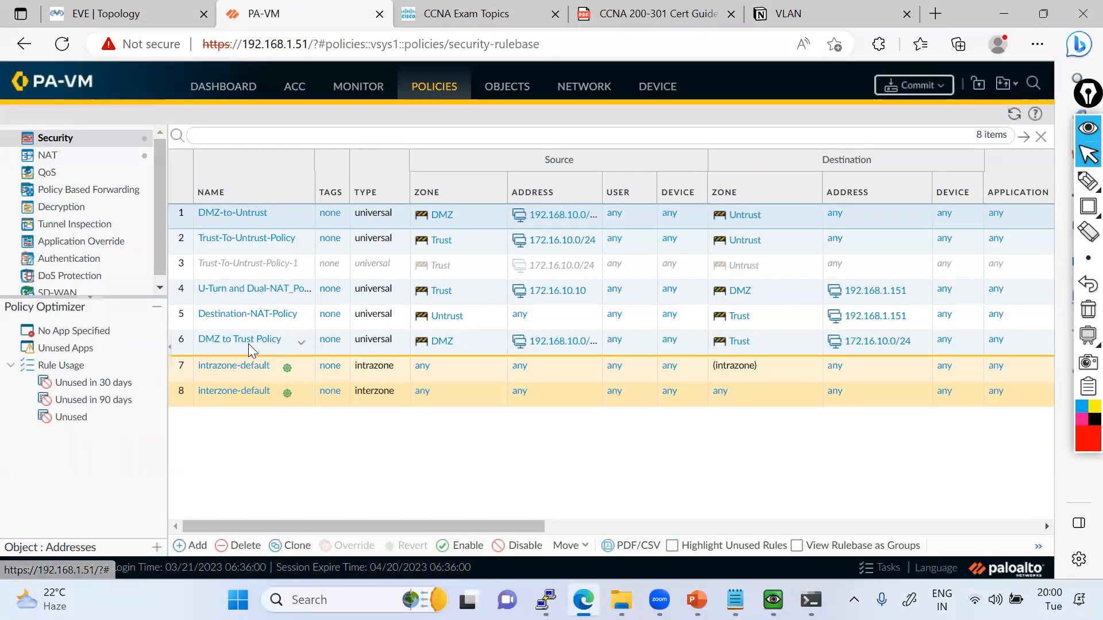
click(248, 317)
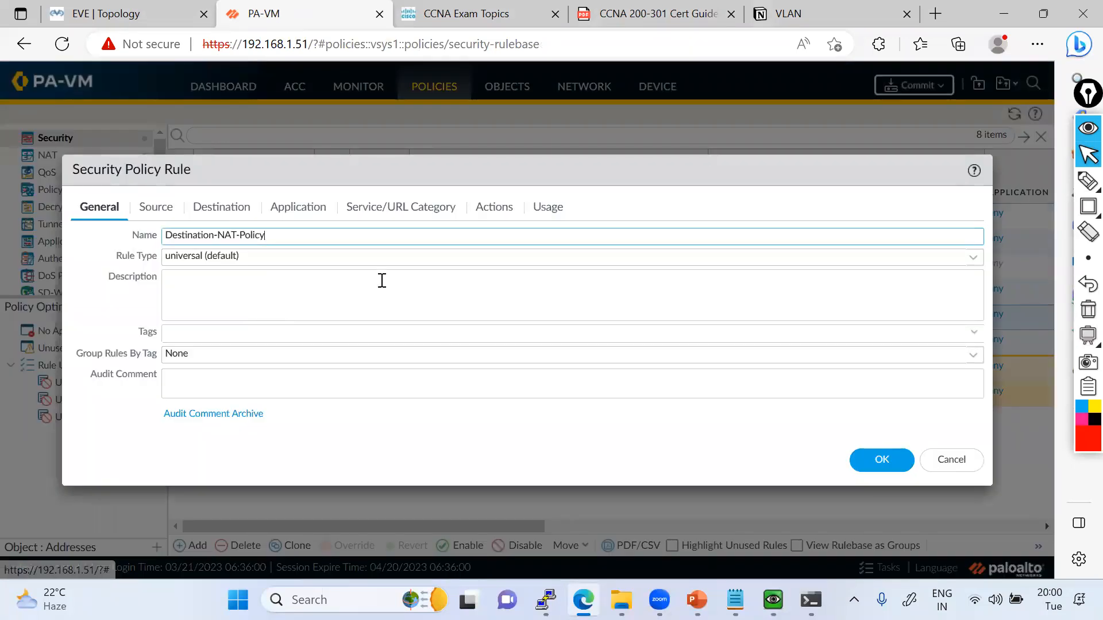
click(491, 213)
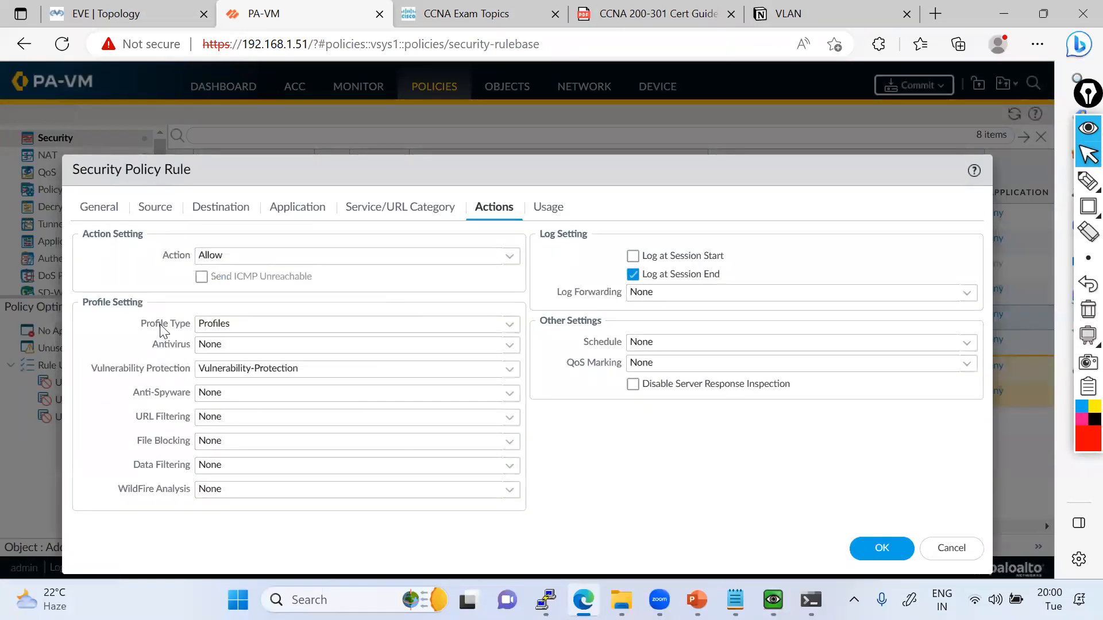
Outline the security rule's Profile Setting section in red, clear the outline and close the rule without saving.
click(1088, 207)
mouse_move(87, 297)
mouse_down()
mouse_move(268, 459)
mouse_move(535, 521)
mouse_up()
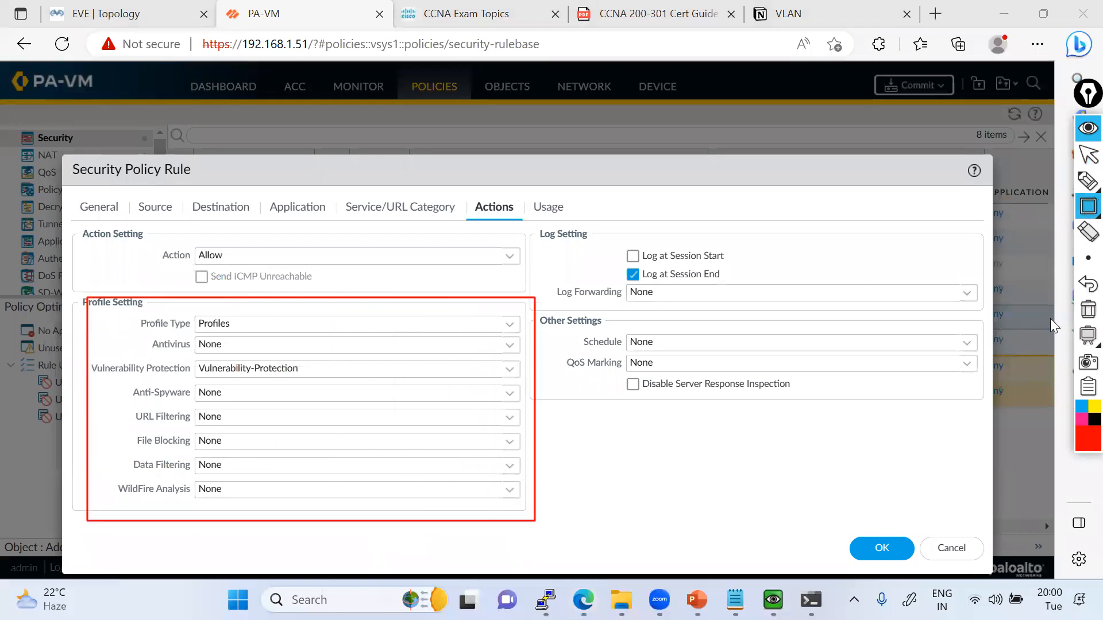
click(1086, 313)
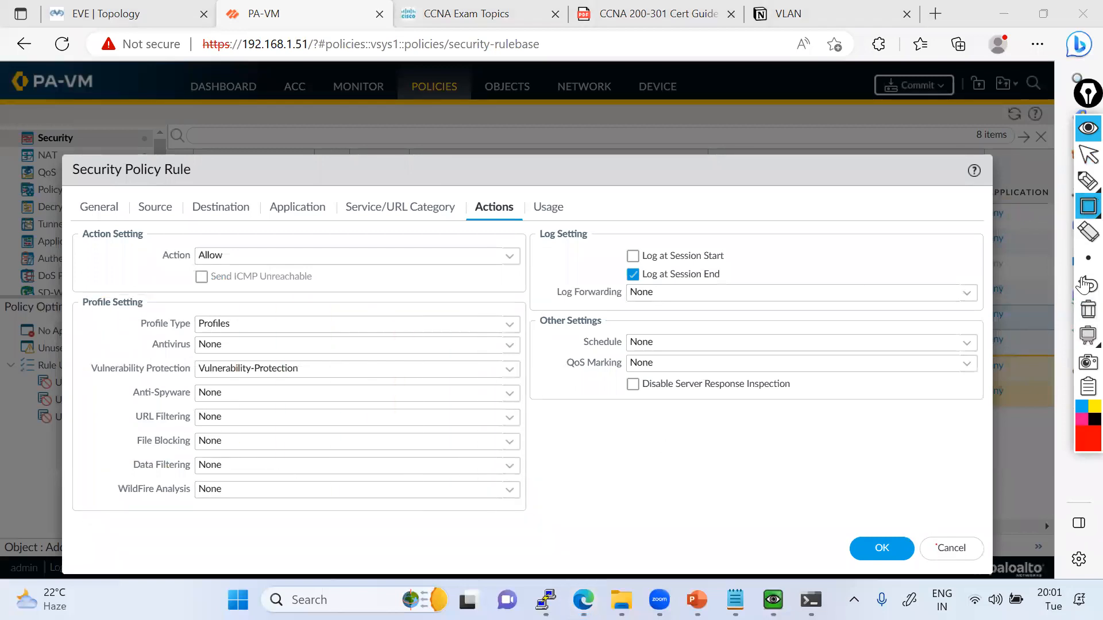
click(1083, 161)
click(936, 547)
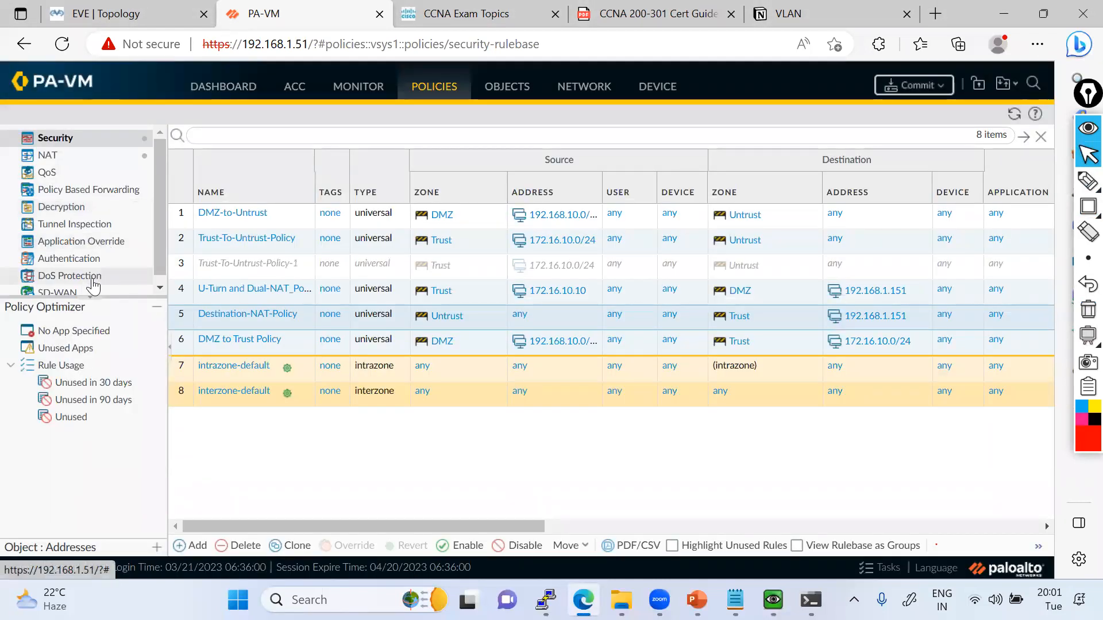
Add a DoS Protection policy rule named DOS-Protection-Policy.
click(91, 276)
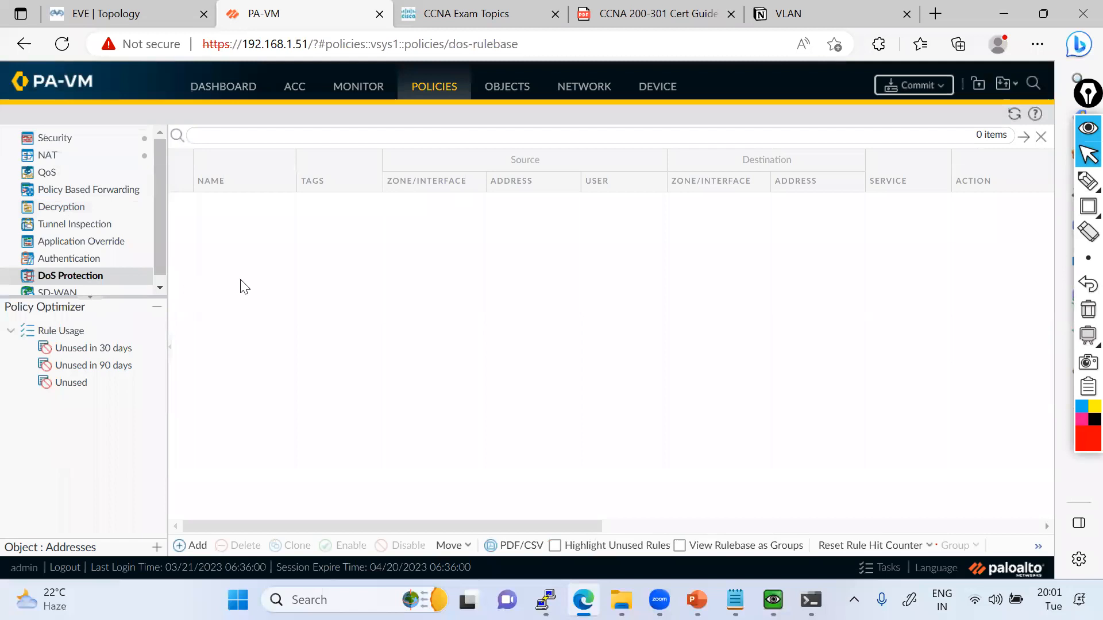
click(198, 547)
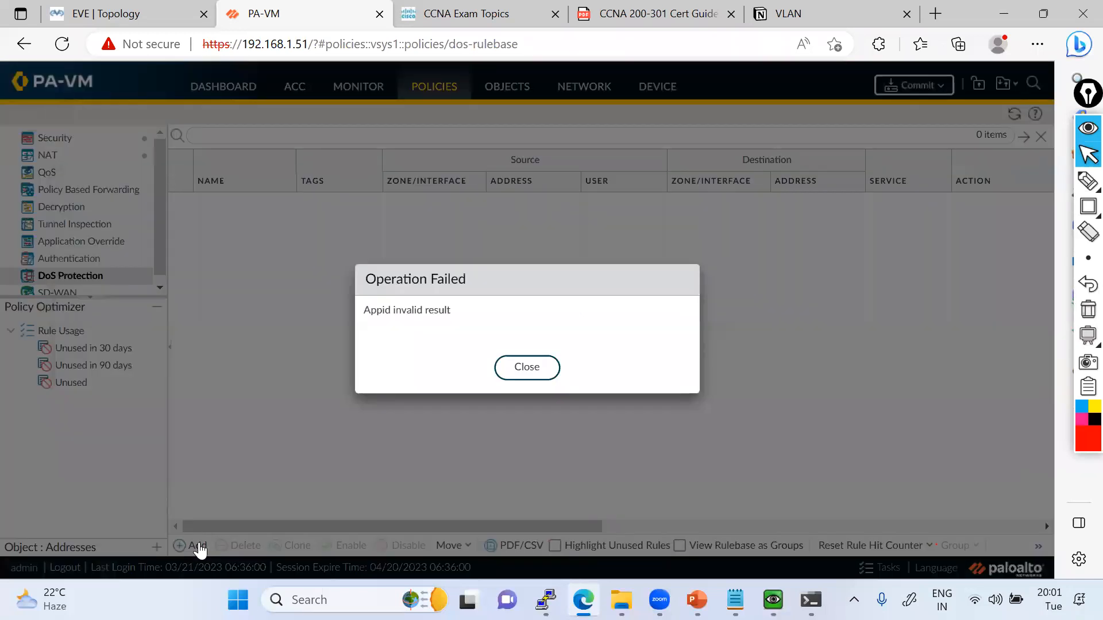
click(509, 371)
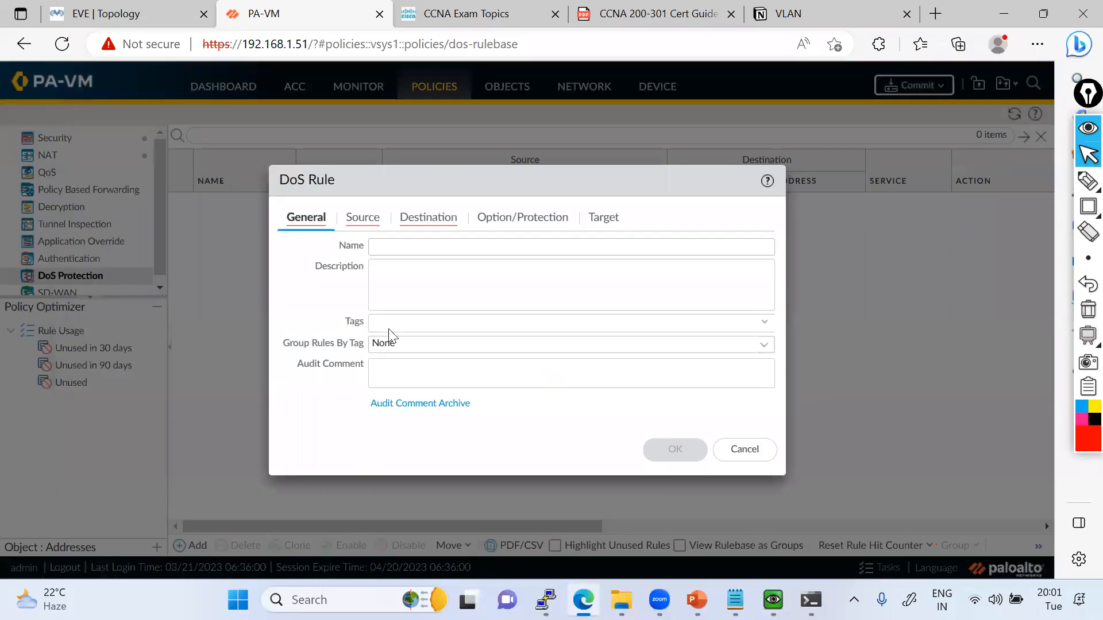
click(413, 248)
text(DOS)
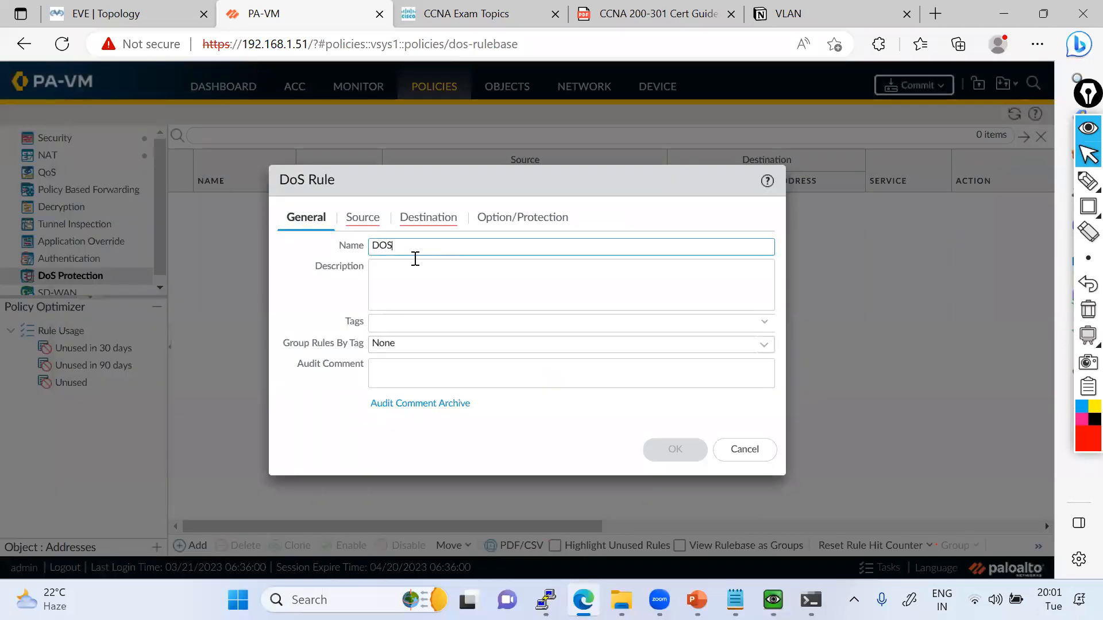
text(-Protection-Policy)
key(ctrl+a)
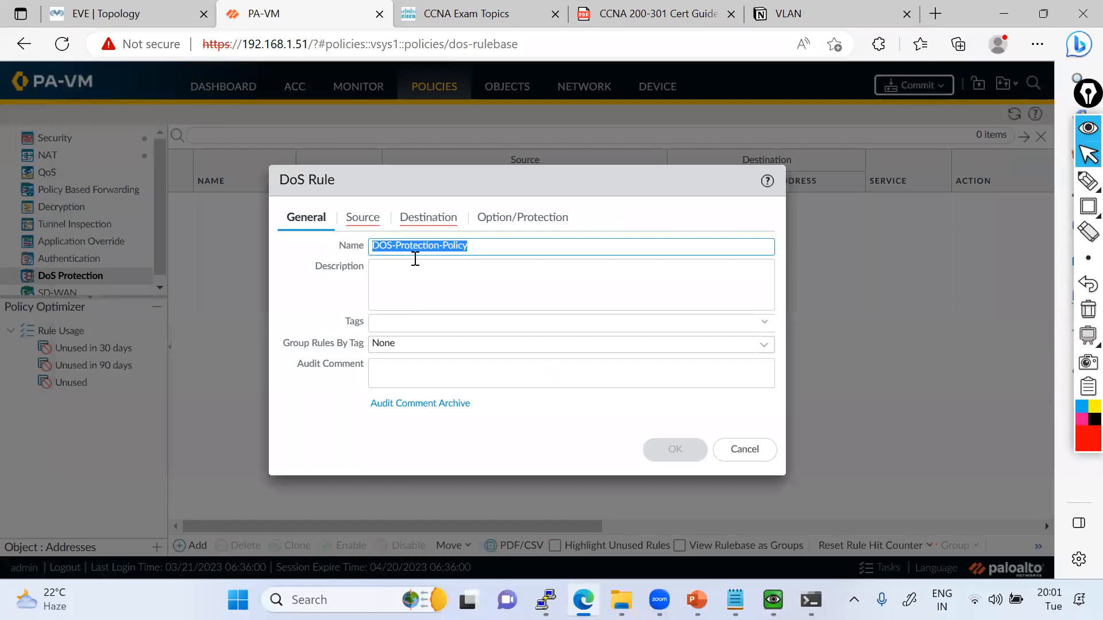
Add Untrust as the DoS rule's source zone.
click(363, 217)
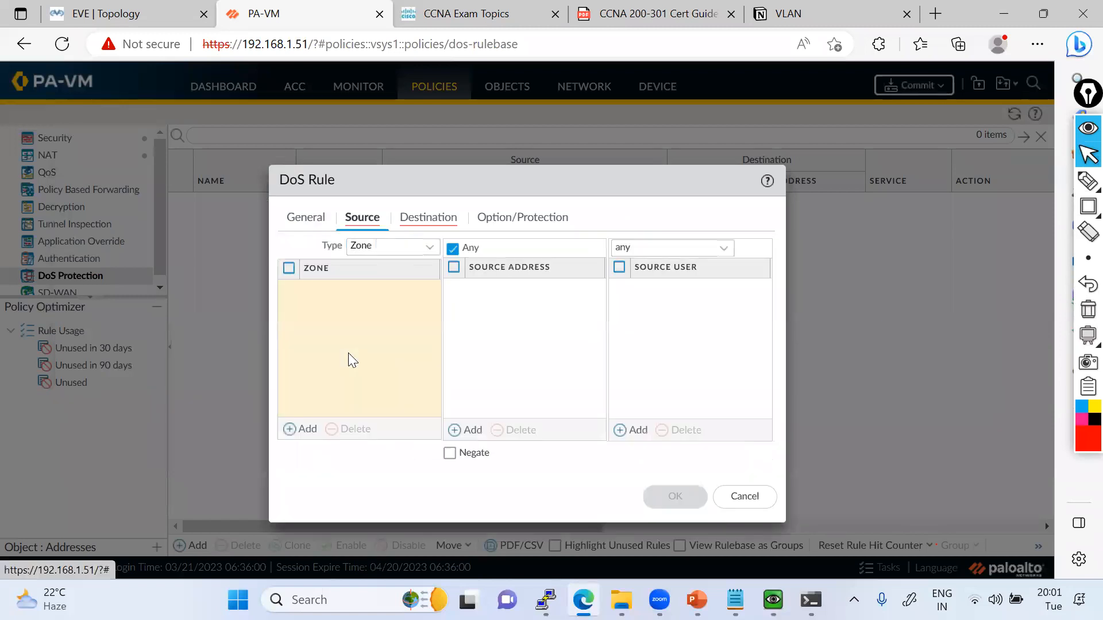
click(348, 359)
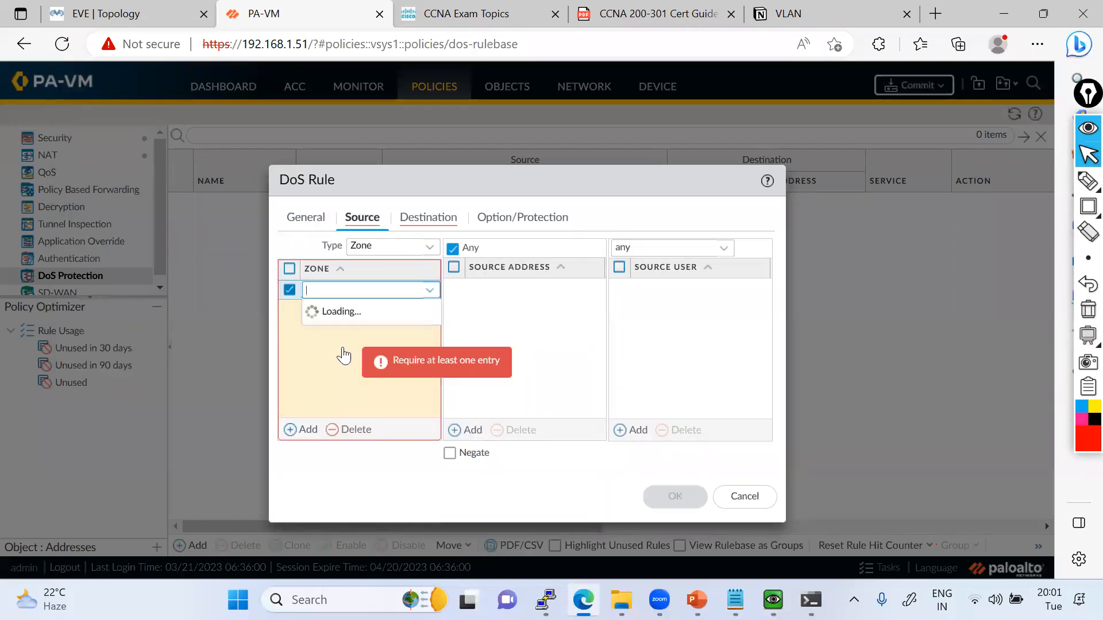
click(356, 353)
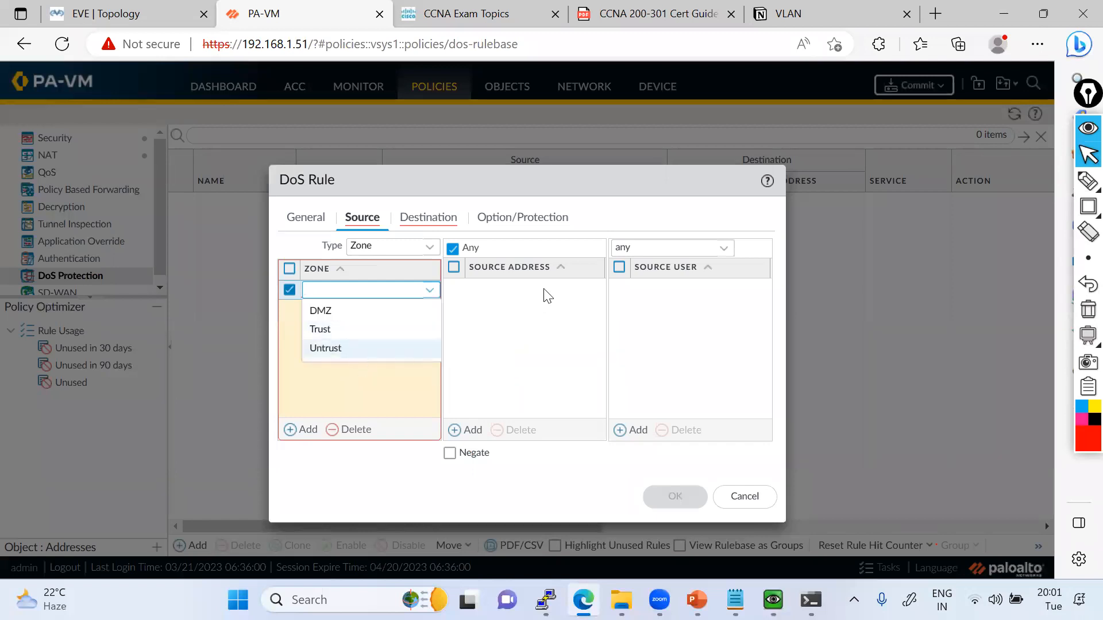
Add Trust as the DoS rule's destination zone and recheck the source and general settings.
click(418, 217)
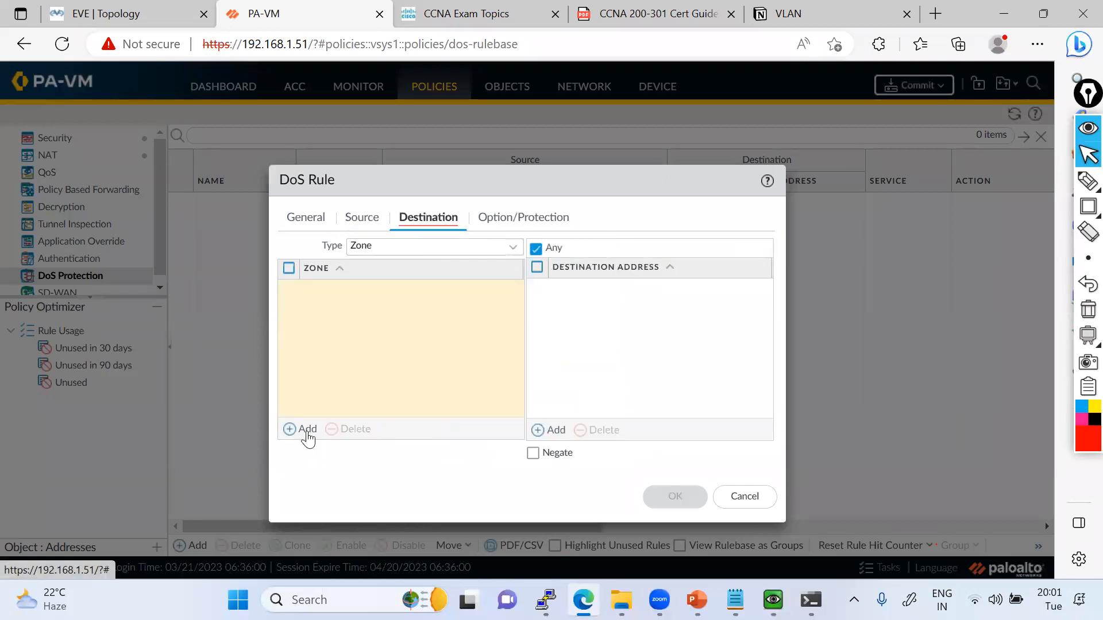
click(336, 341)
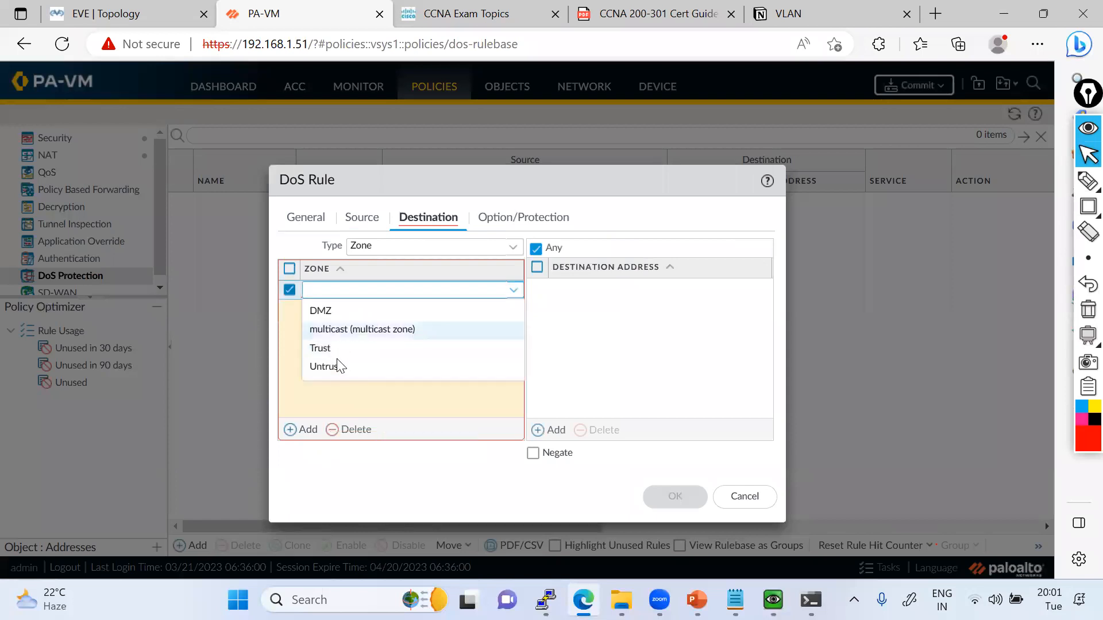
click(370, 352)
click(494, 322)
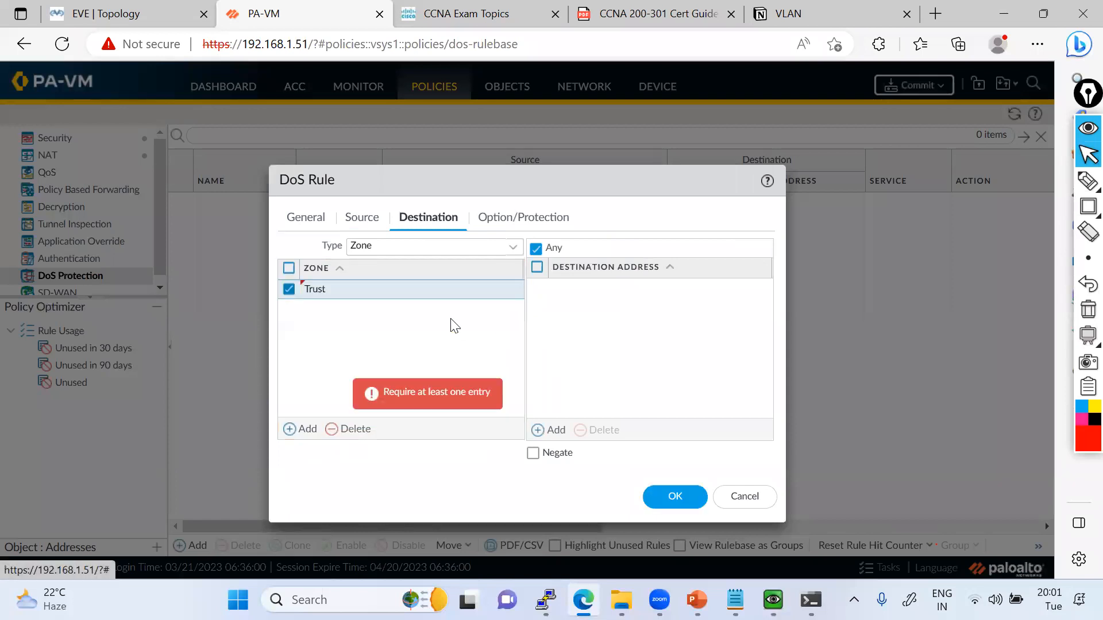
click(350, 217)
click(429, 217)
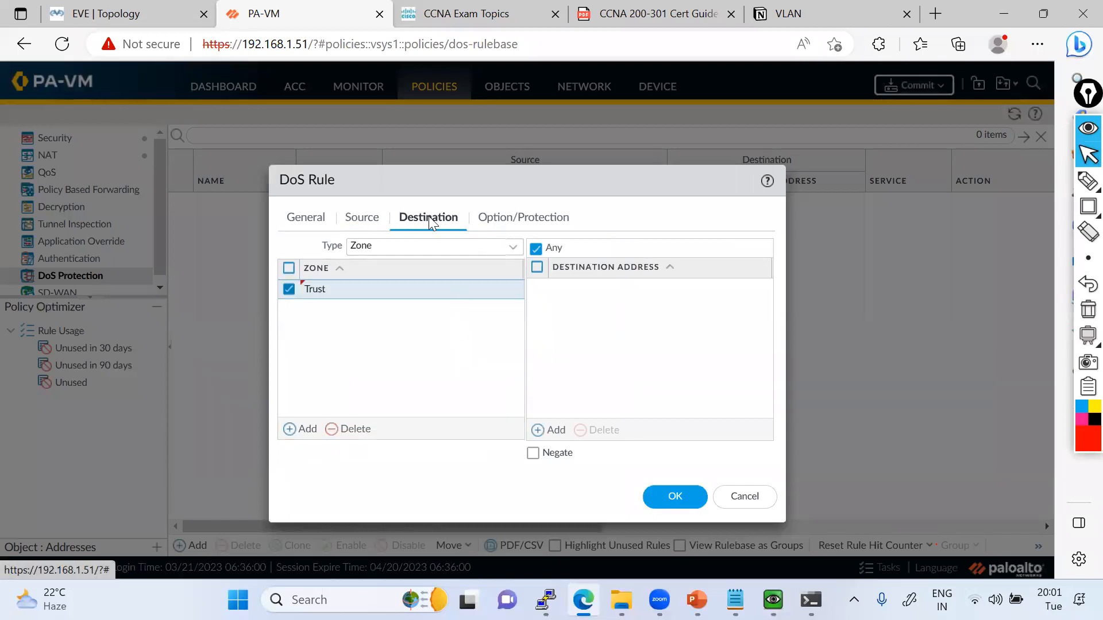
click(359, 218)
click(299, 217)
click(422, 217)
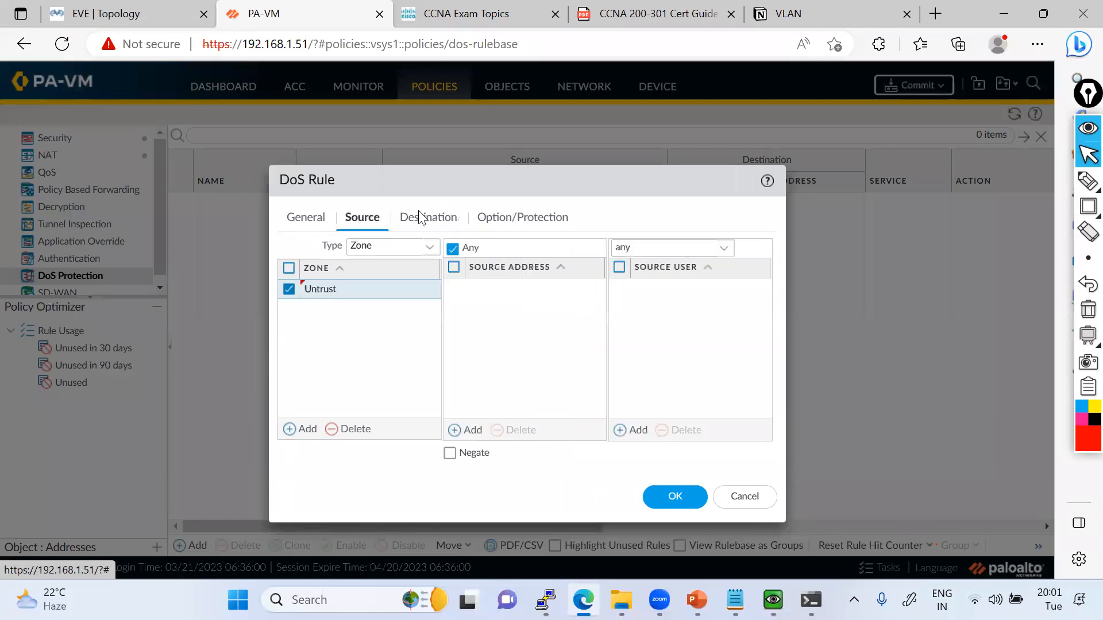
Set the DoS rule's action to Protect and check the schedule options, keeping None.
click(533, 218)
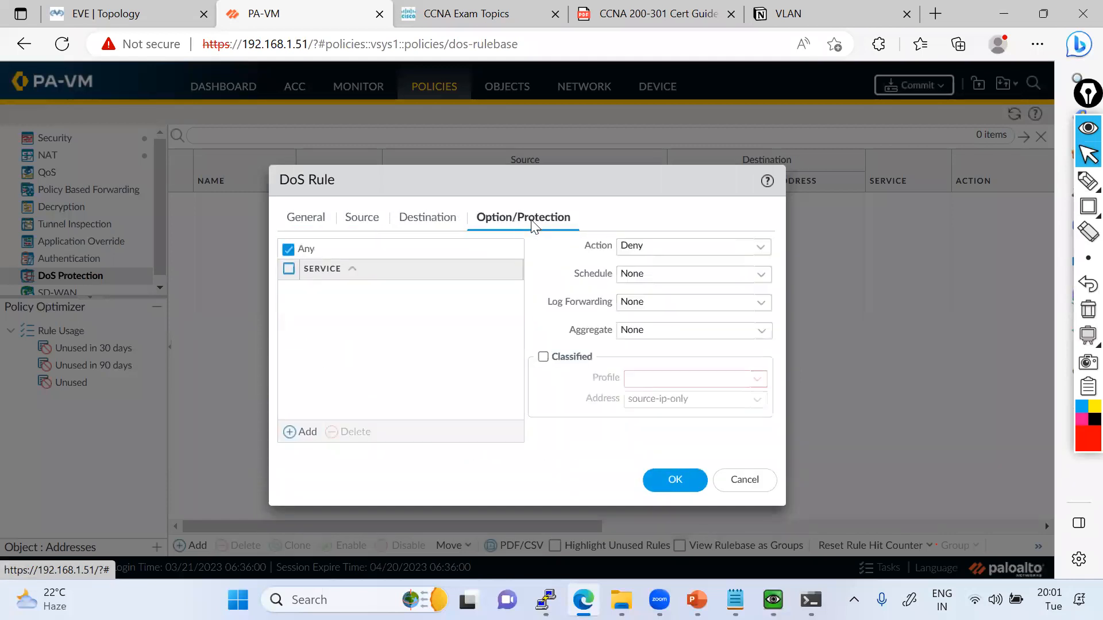
click(764, 256)
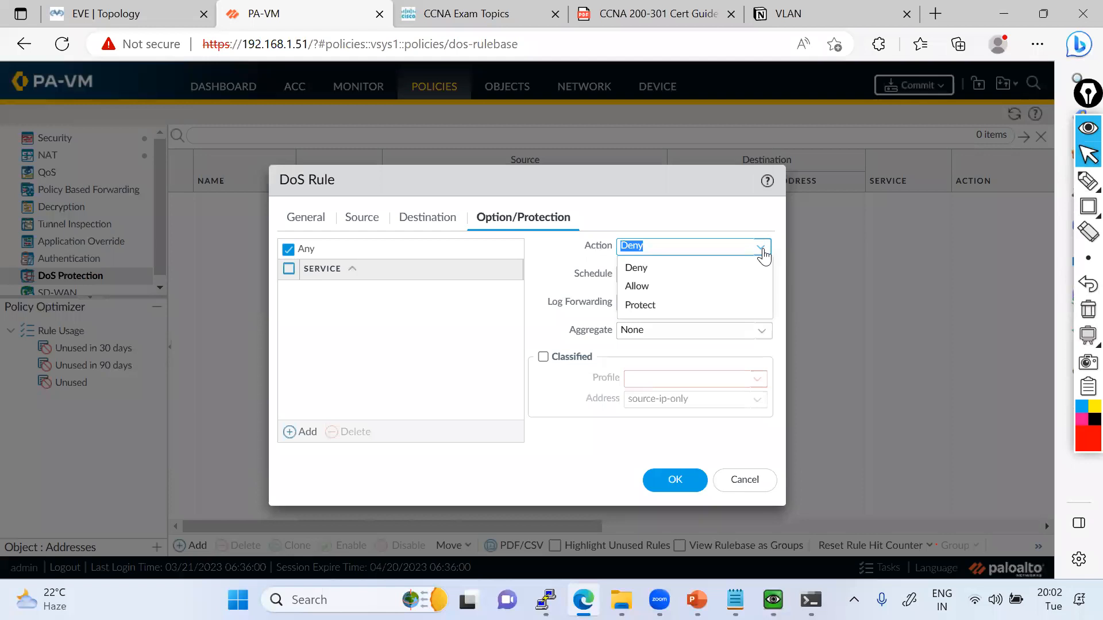
click(635, 305)
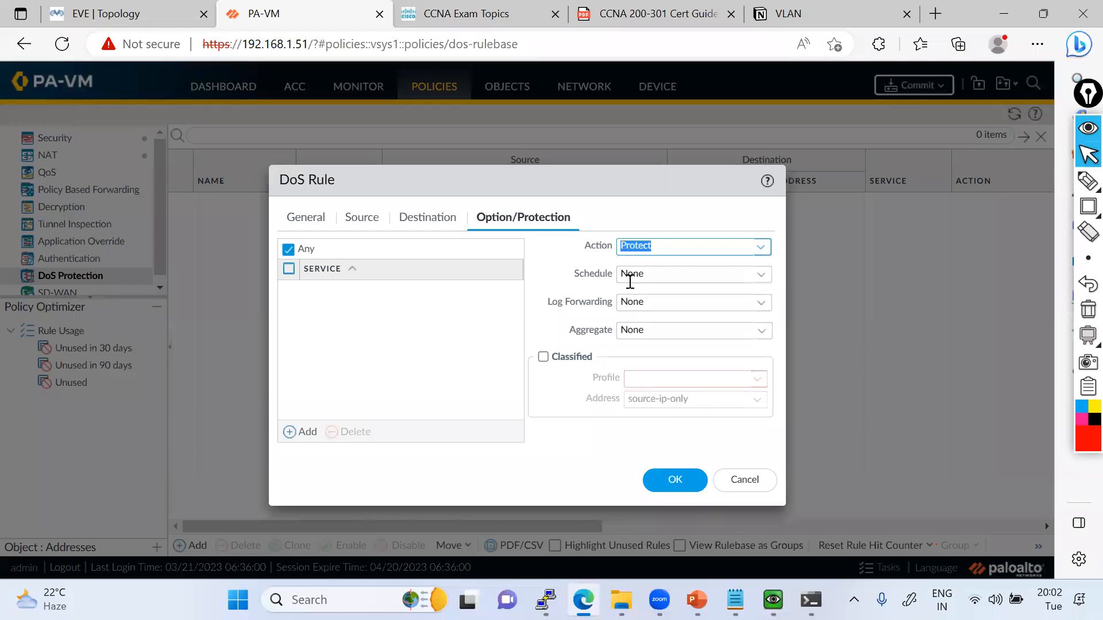
click(761, 276)
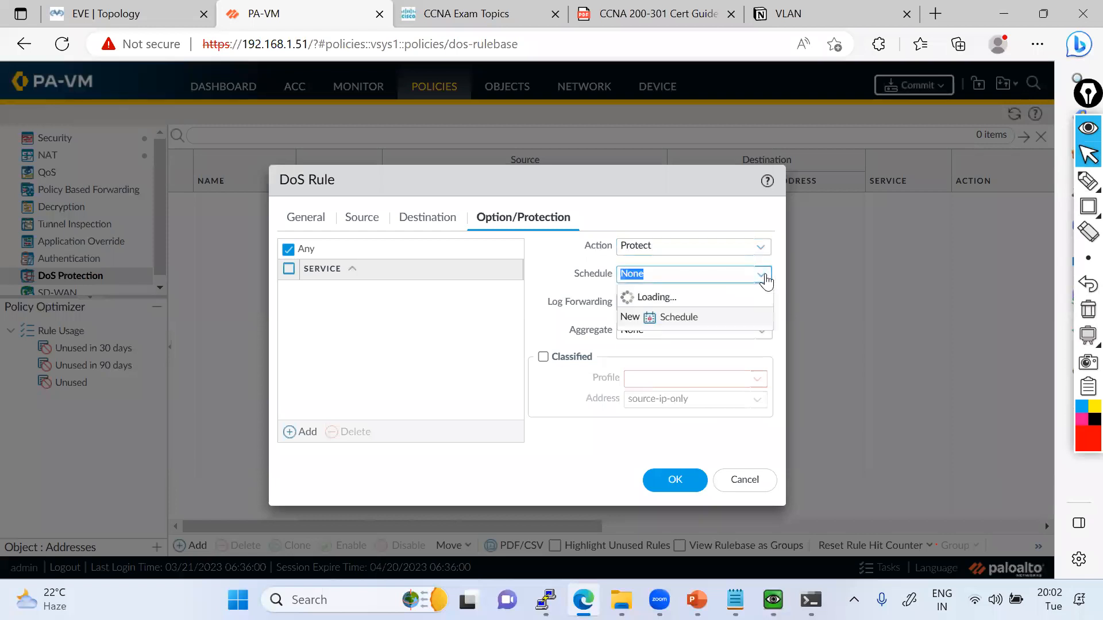
click(567, 282)
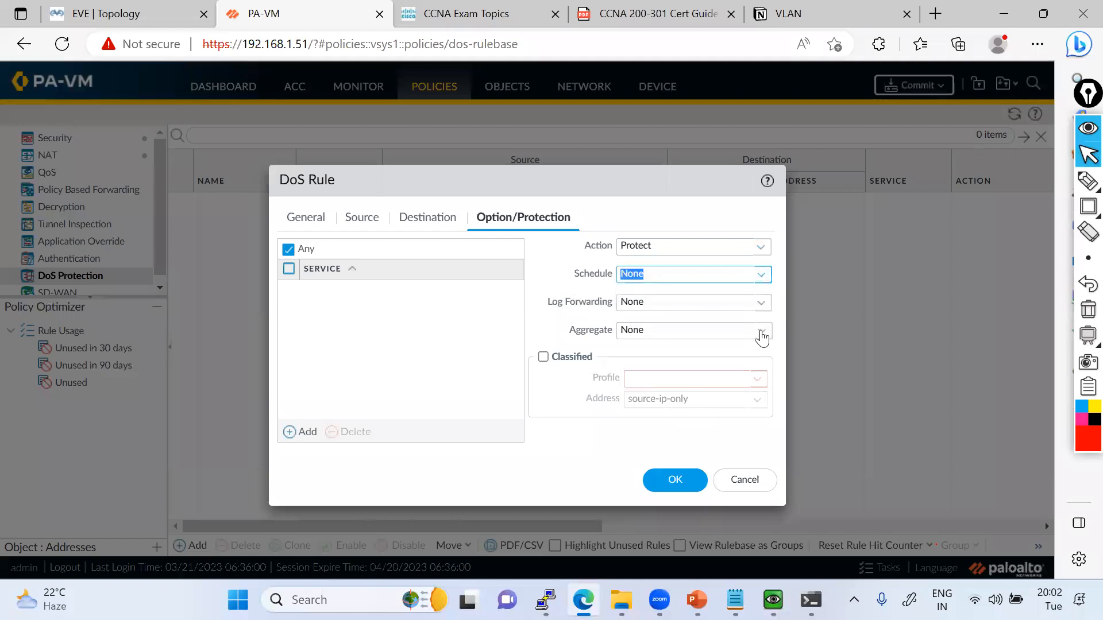
Mark the DoS rule's Aggregate, Classified and Address options with red freehand strokes.
click(1087, 181)
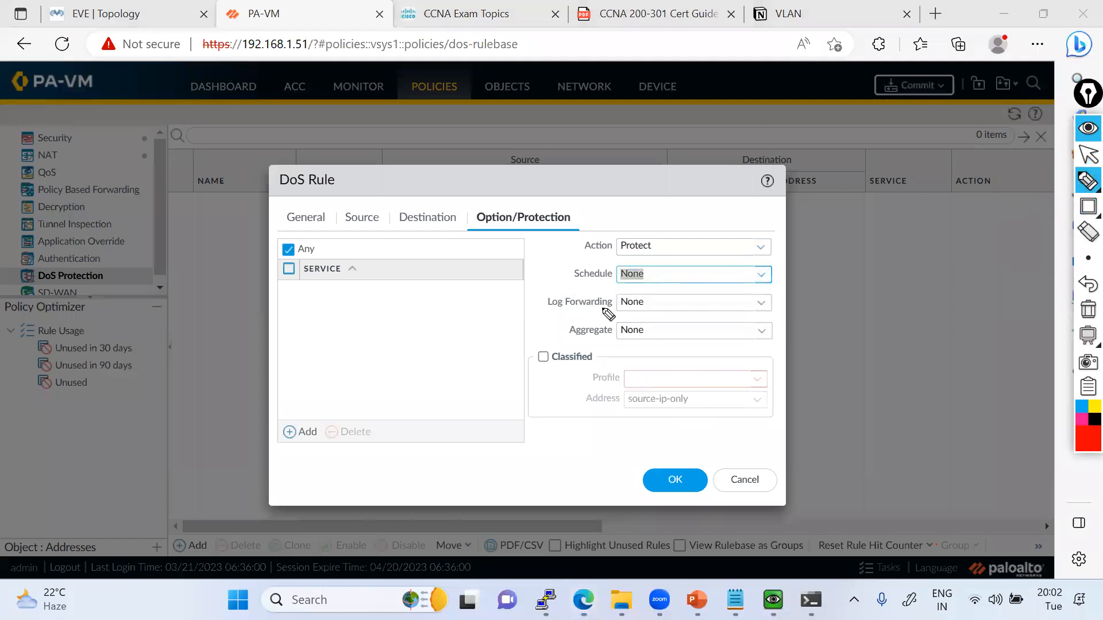
mouse_move(540, 357)
mouse_down()
mouse_move(609, 320)
mouse_move(572, 336)
mouse_move(617, 336)
mouse_move(612, 321)
mouse_up()
mouse_move(591, 395)
mouse_down()
mouse_move(650, 421)
mouse_move(595, 409)
mouse_up()
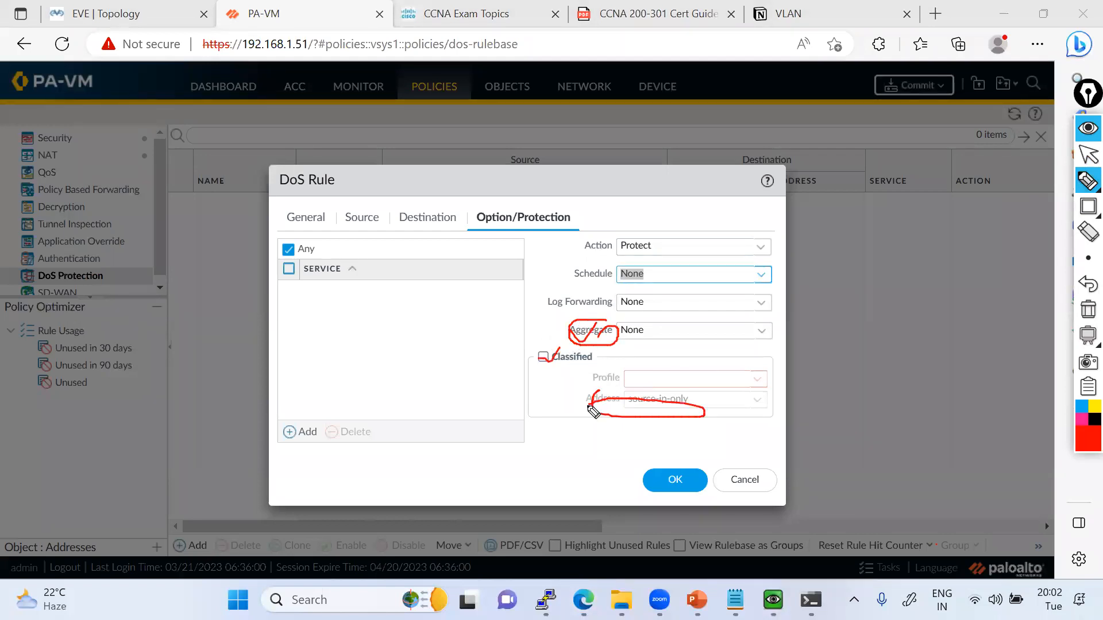
Clear the red annotations, set the DoS rule's Aggregate profile to DOS and save the rule, dismissing the resulting dialog.
click(1083, 313)
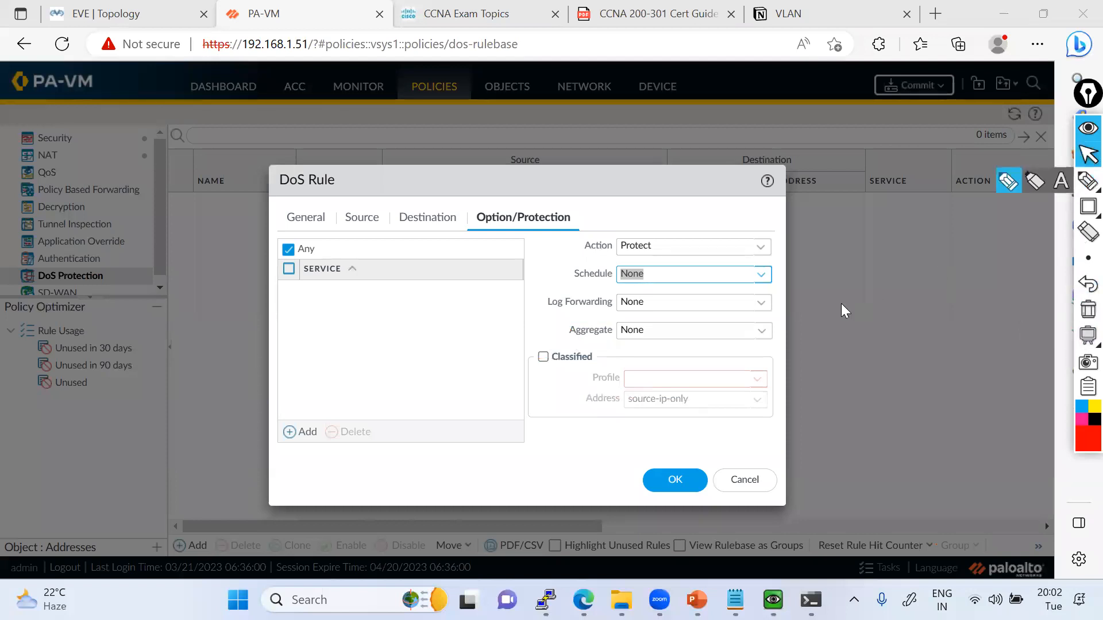
click(1084, 158)
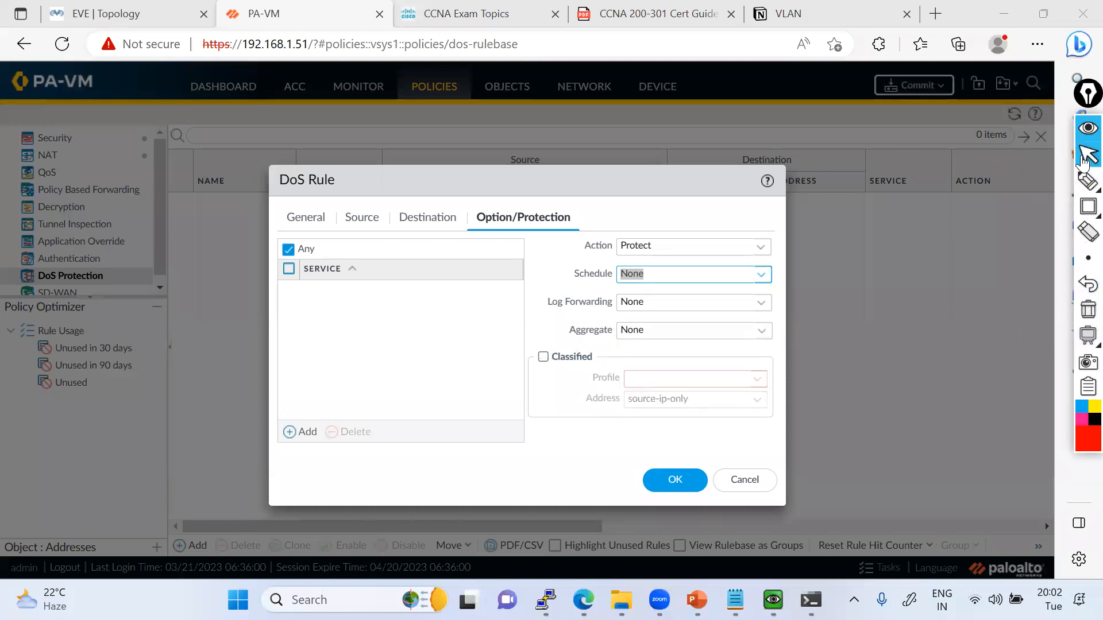
click(761, 330)
click(662, 374)
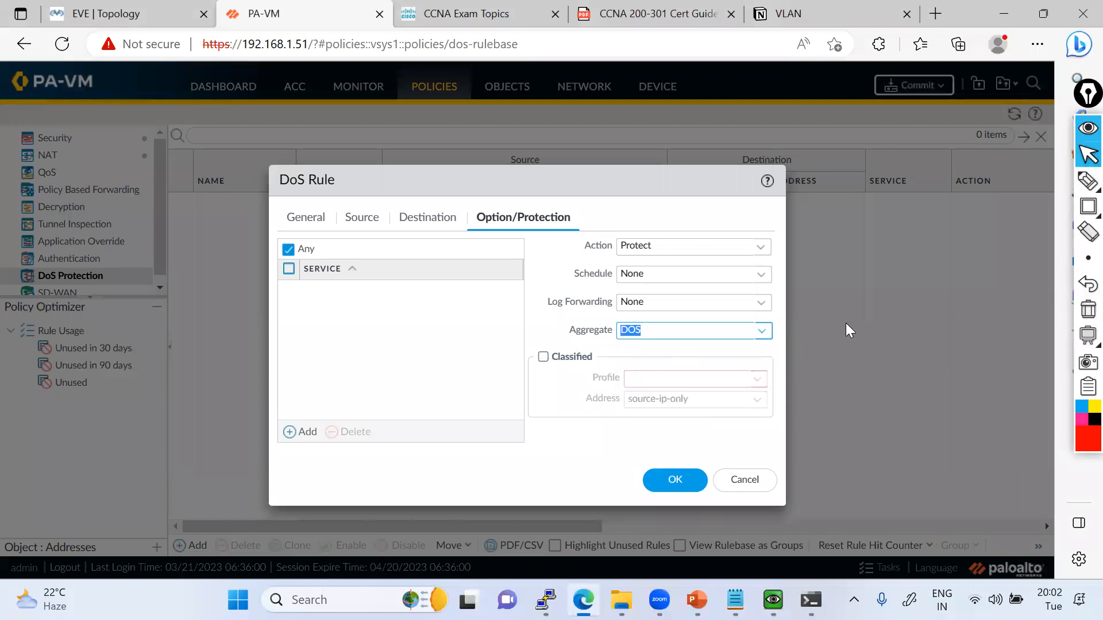
click(686, 486)
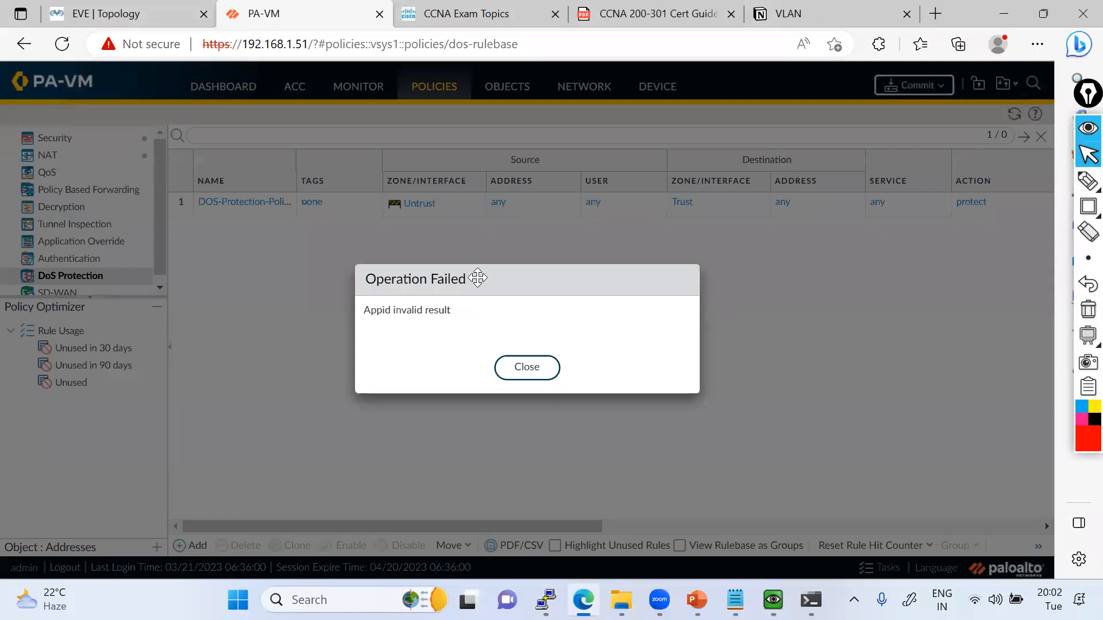
click(523, 368)
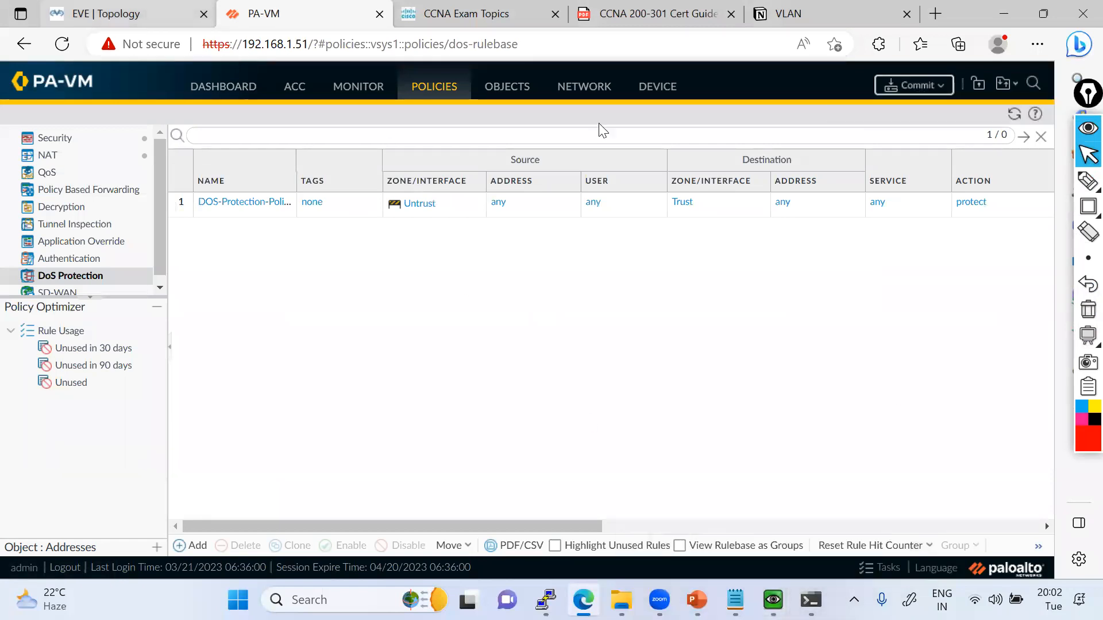
Open the console of the Linux node in the untrust zone from the EVE topology, allowing the ultravnc_wrapper application.
click(106, 16)
click(543, 92)
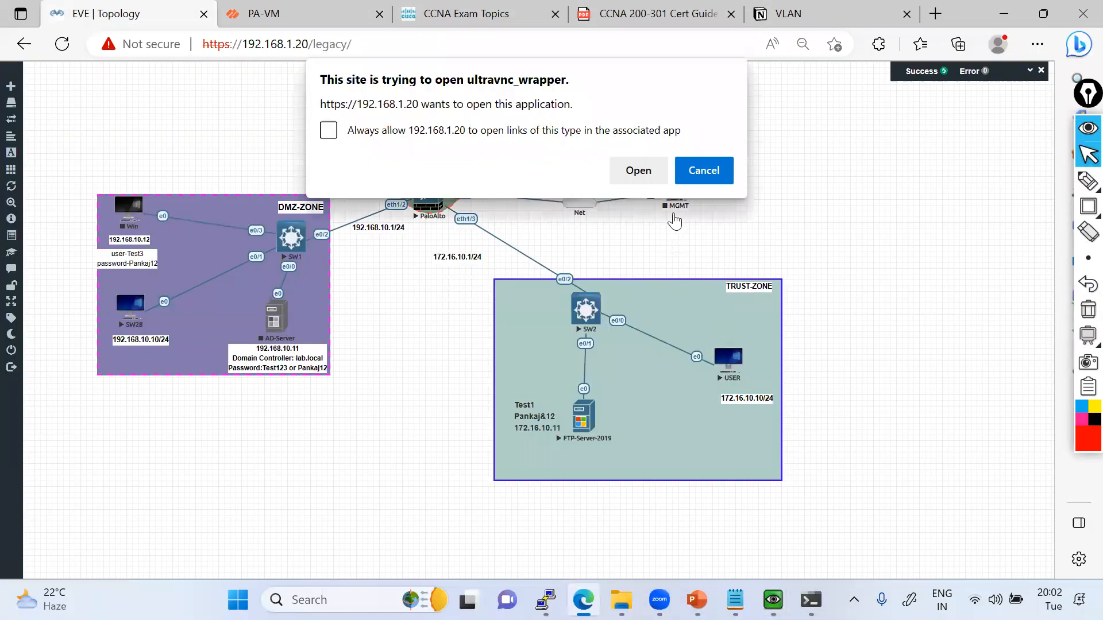
click(638, 172)
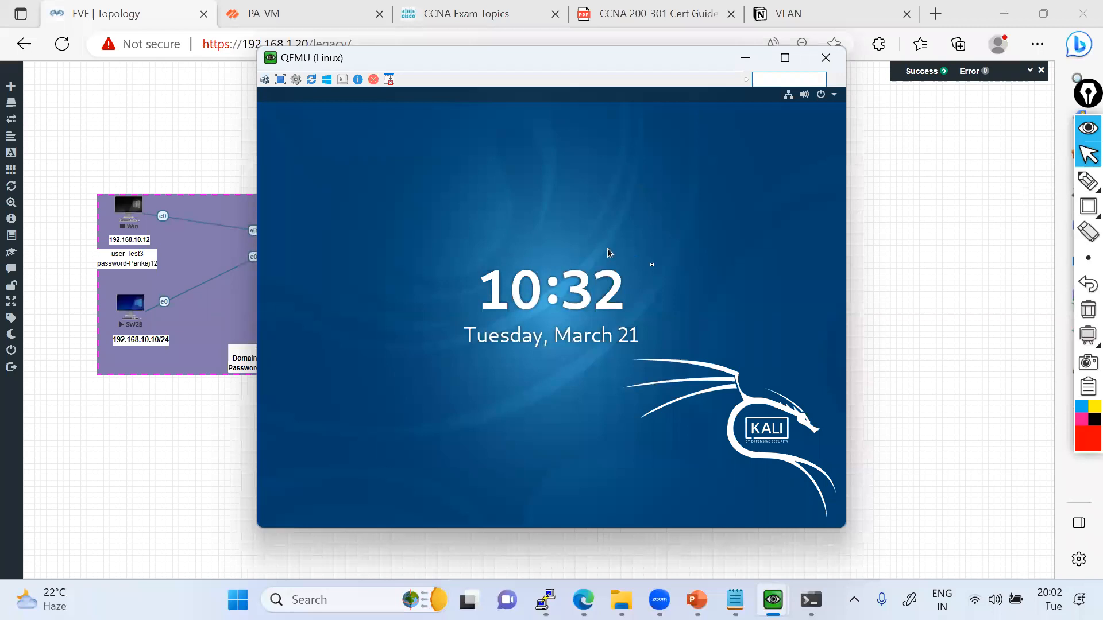
Unlock the Kali Linux login screen and sign in as root, entering the account password.
click(508, 277)
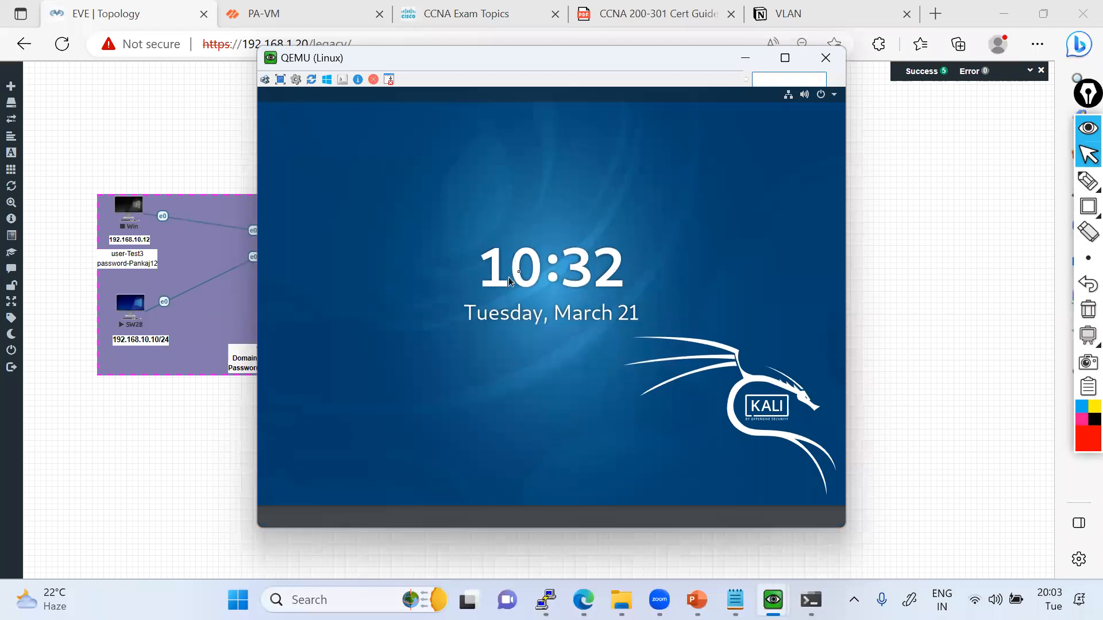
text(root)
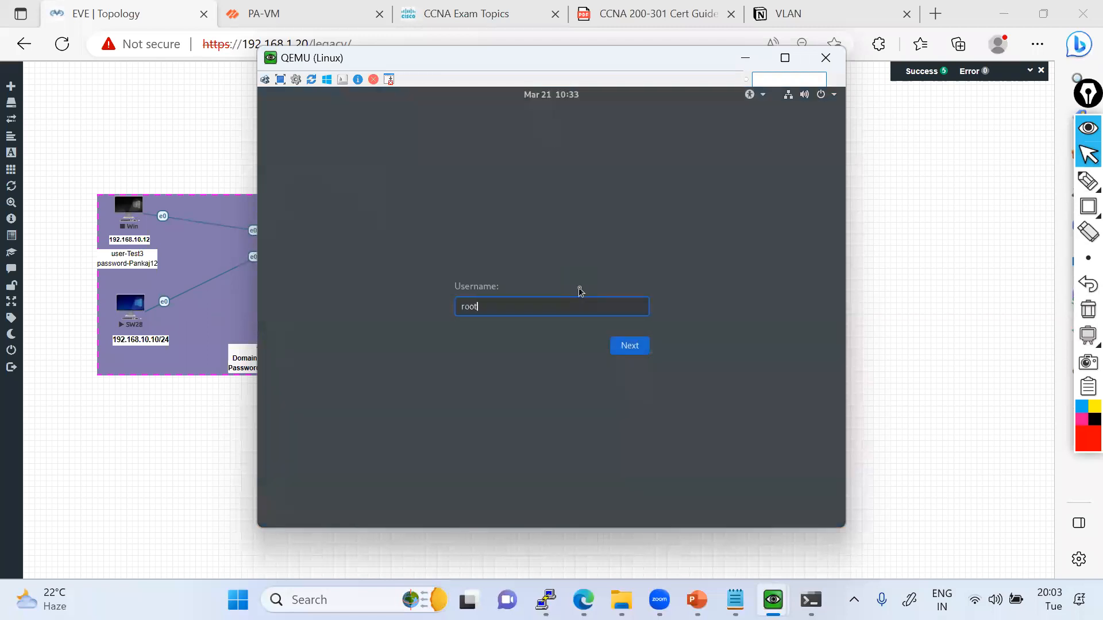
key(Return)
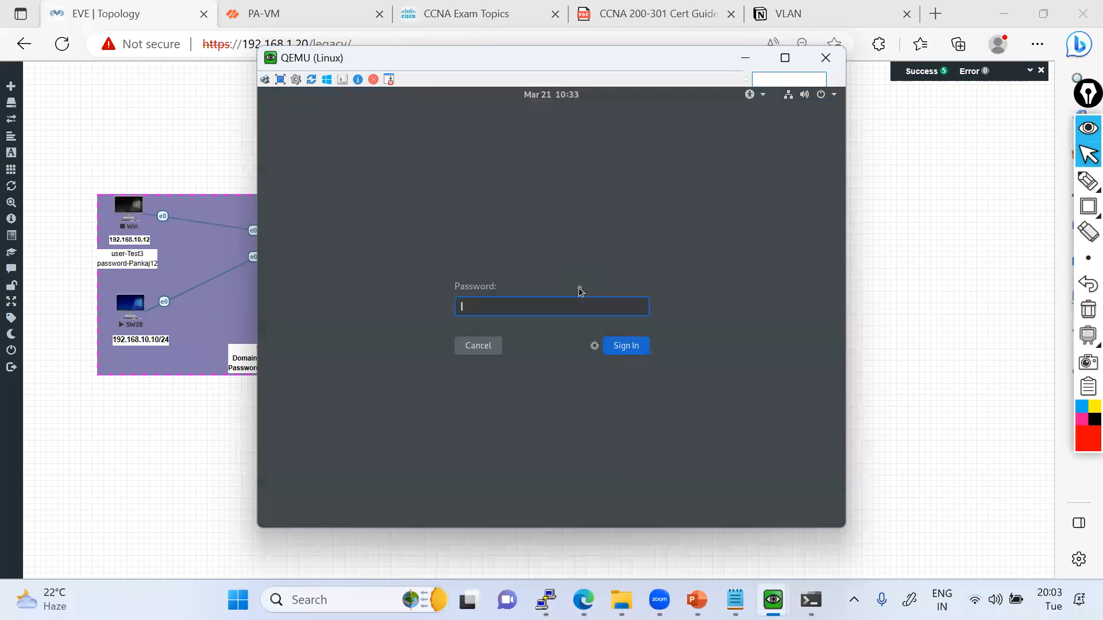
text(••••)
key(Return)
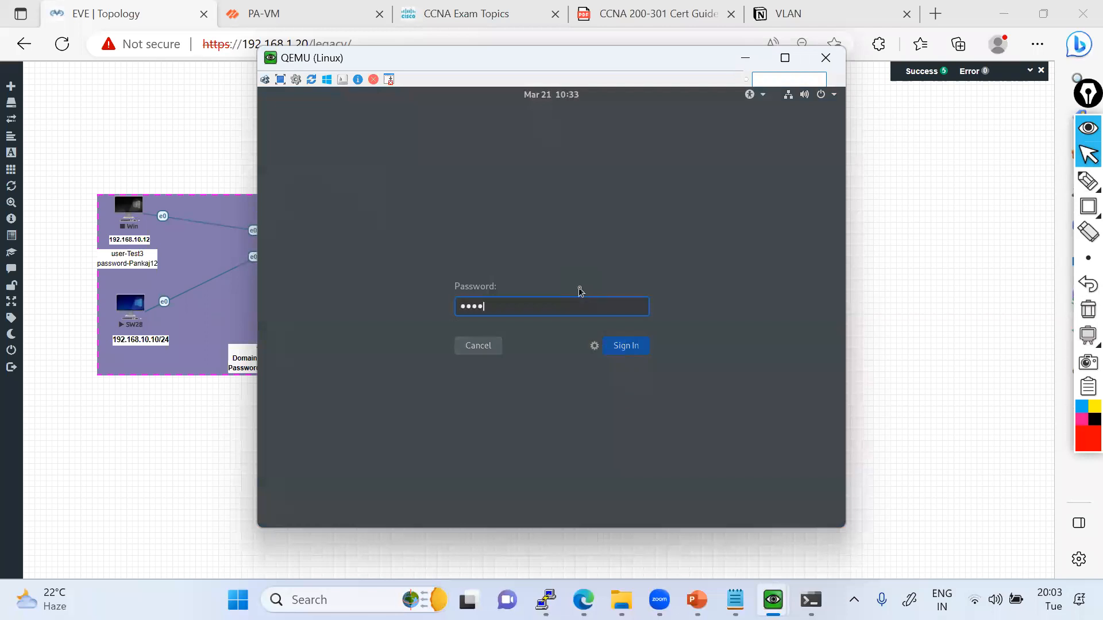
key(Return)
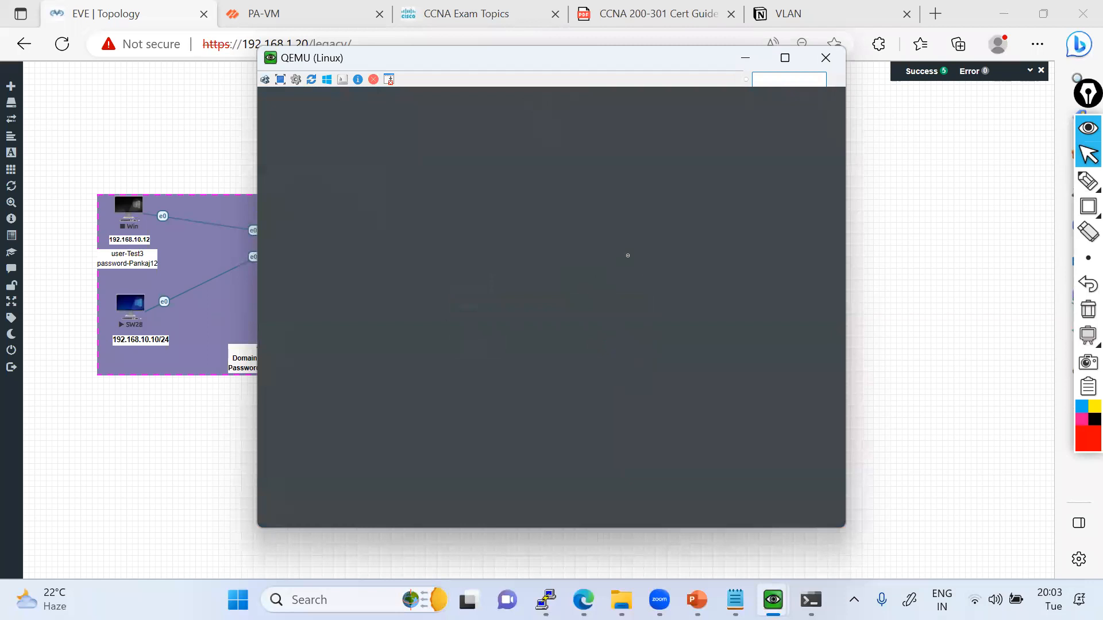
Look over the SW28 desktop and commit the configuration on the PA-VM firewall.
drag(486, 59, 515, 56)
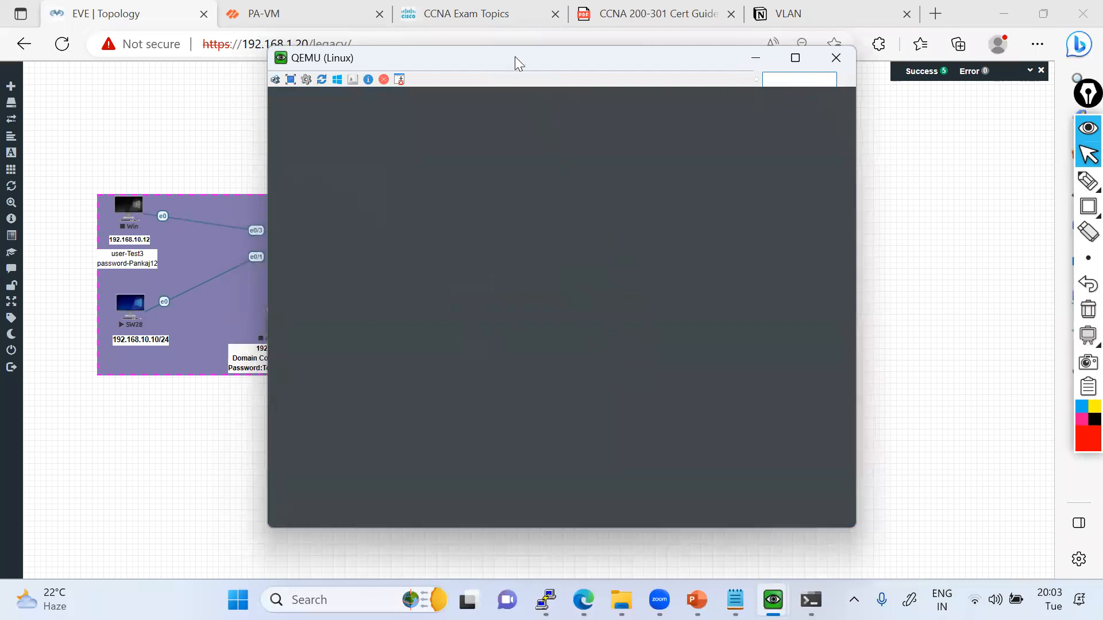
drag(514, 57, 567, 72)
click(676, 572)
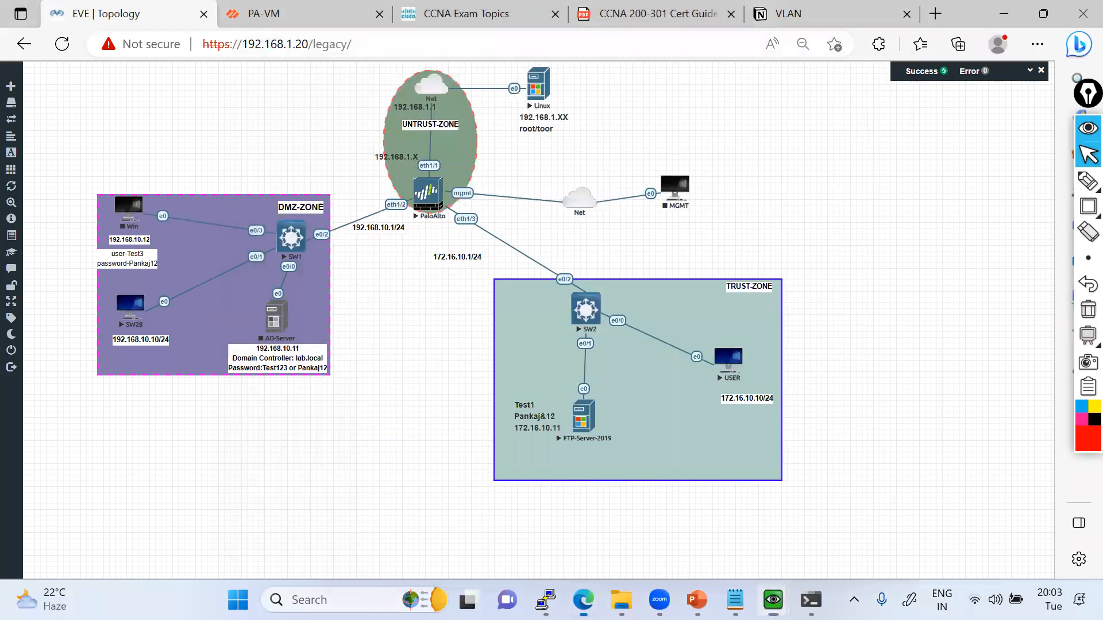
click(774, 600)
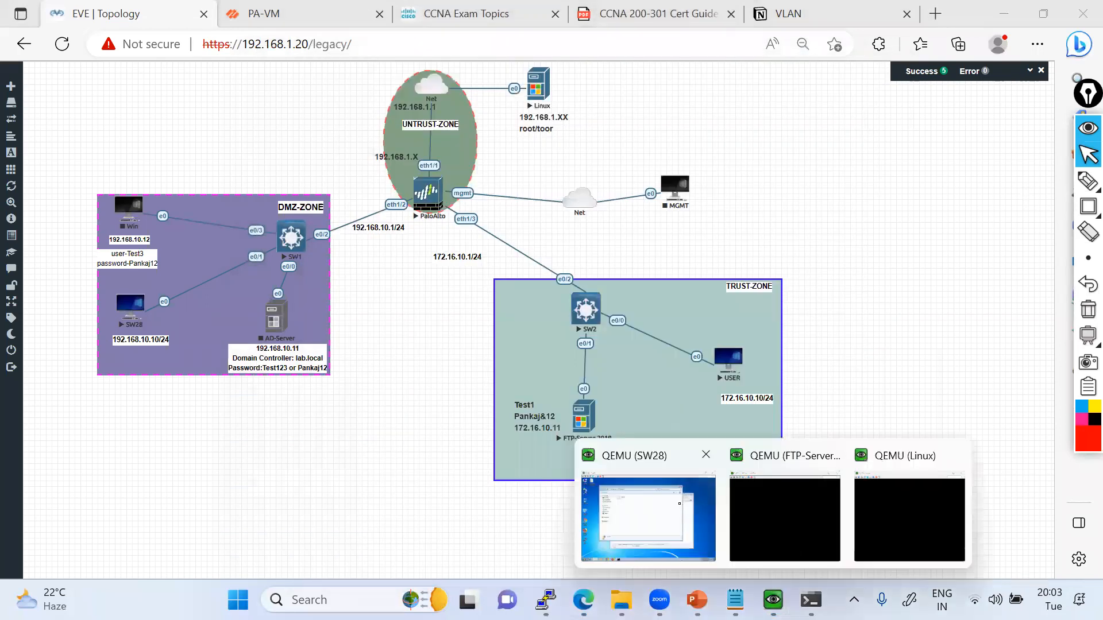
click(648, 517)
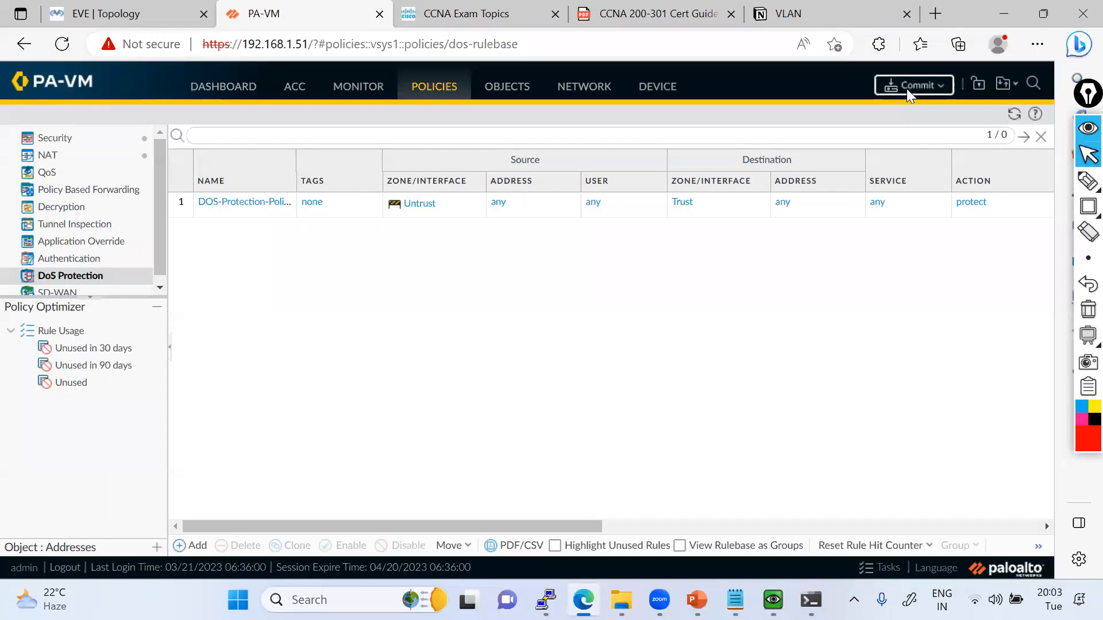
click(908, 86)
click(679, 511)
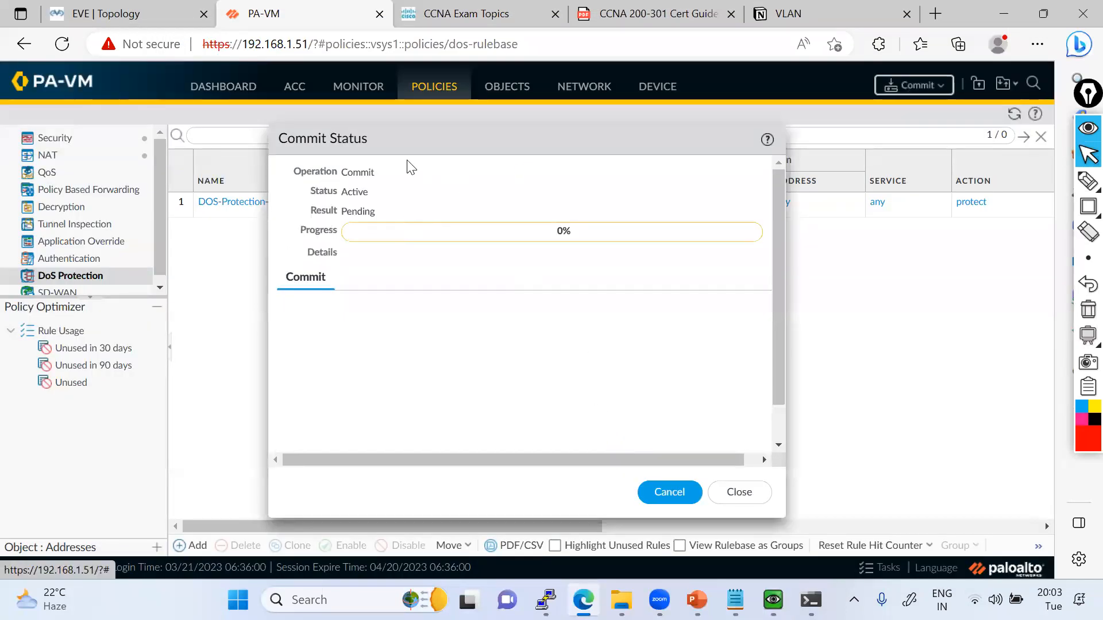
Switch to the Linux console, open a terminal and start entering an hping command.
mouse_move(773, 597)
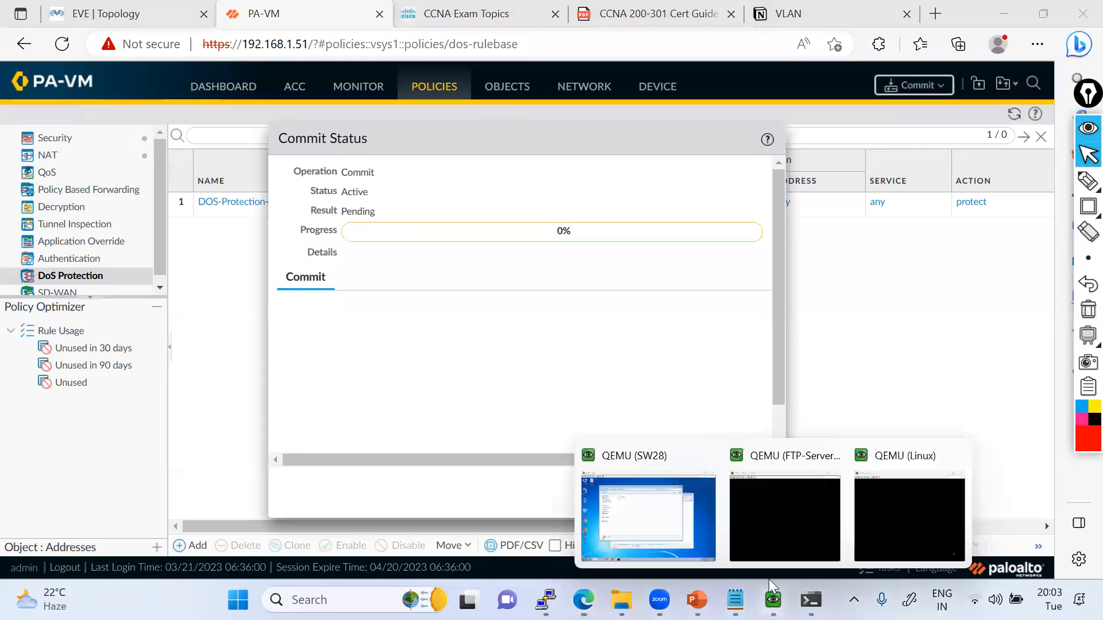
click(871, 528)
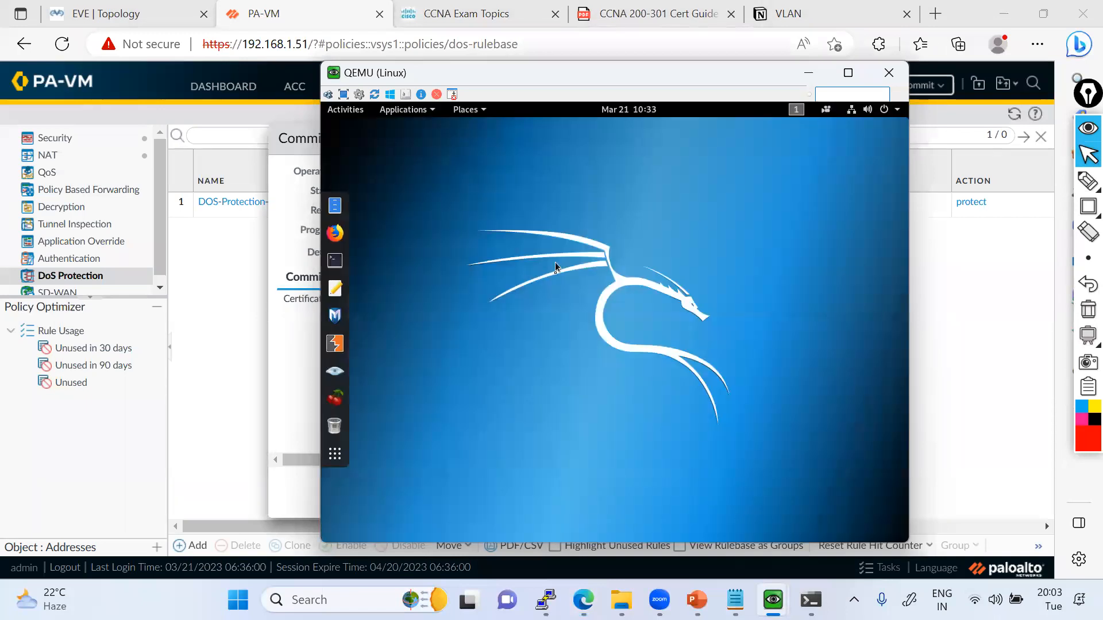
click(335, 260)
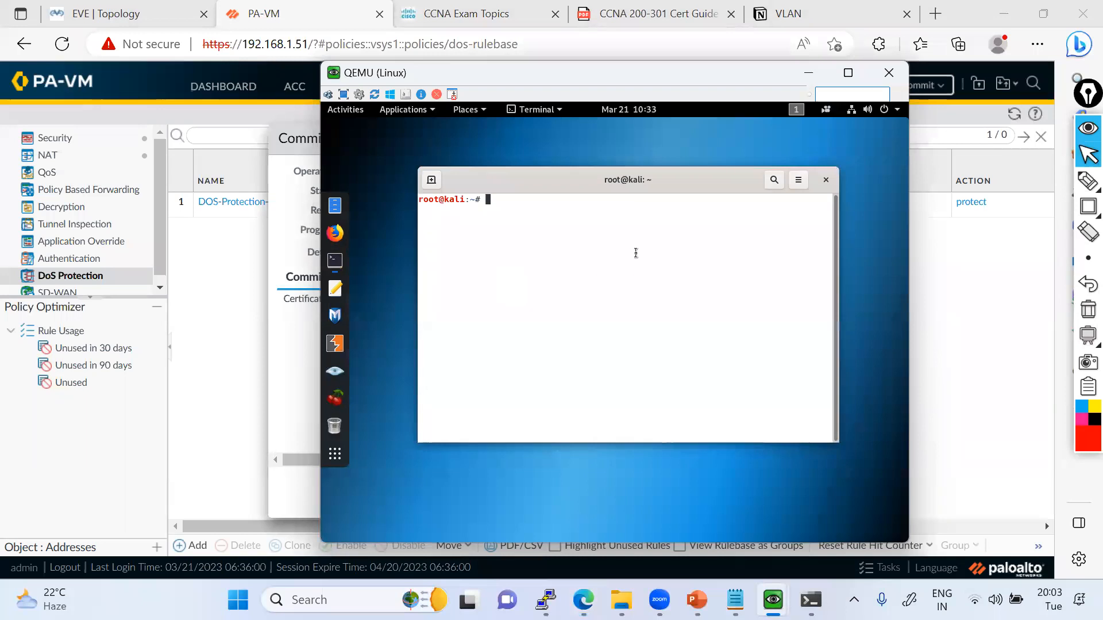
text(hping)
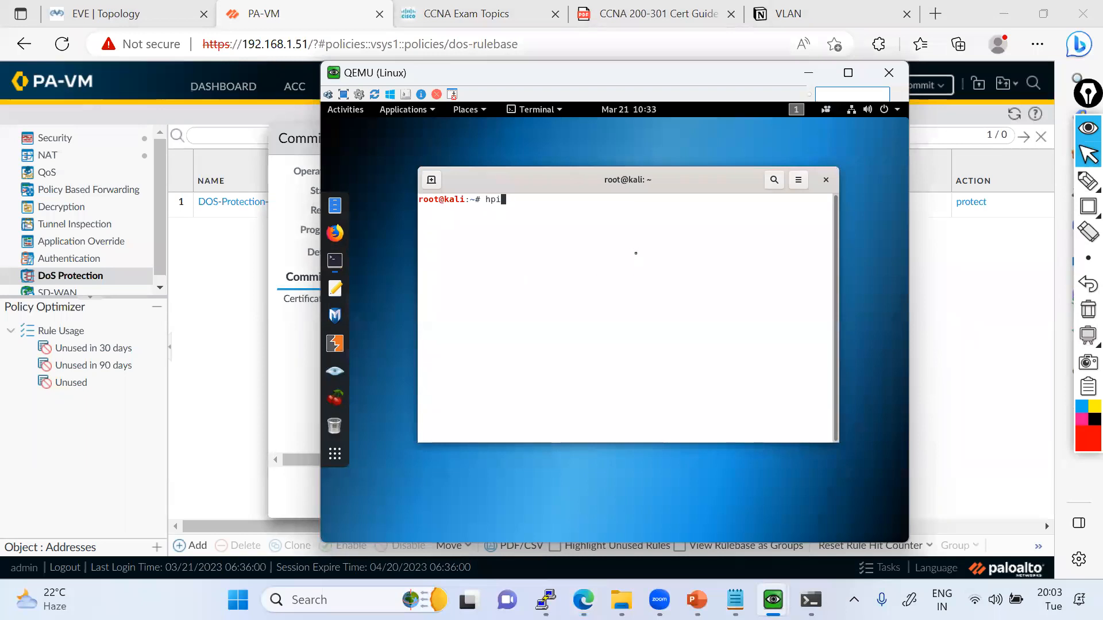
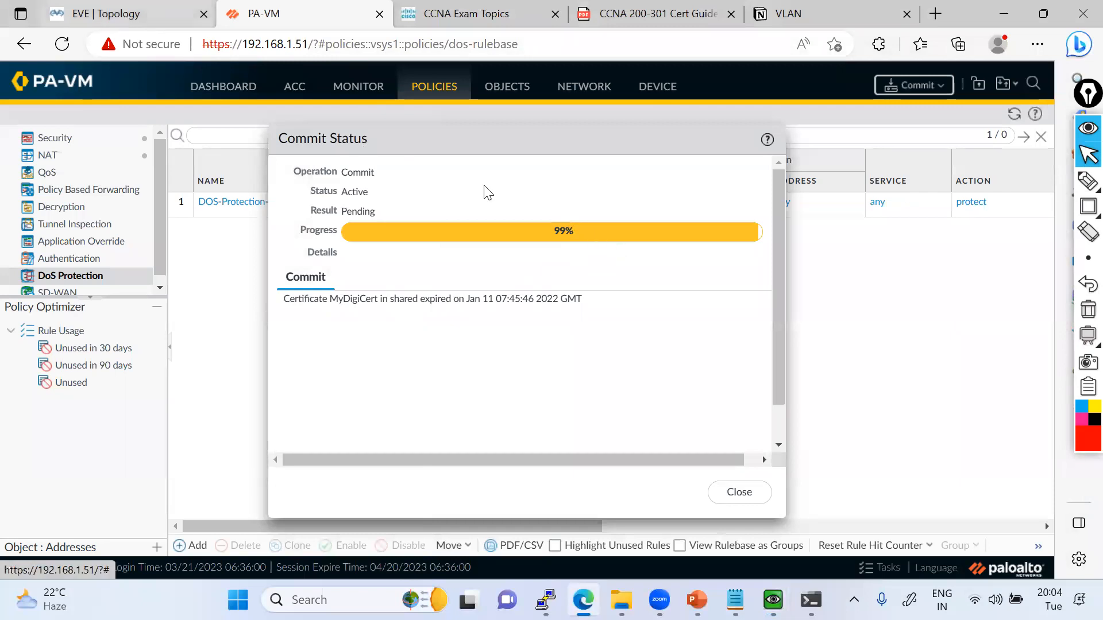
Switch from the firewall's commit status to the EVE topology to view the lab network.
key(ctrl+shift+Tab)
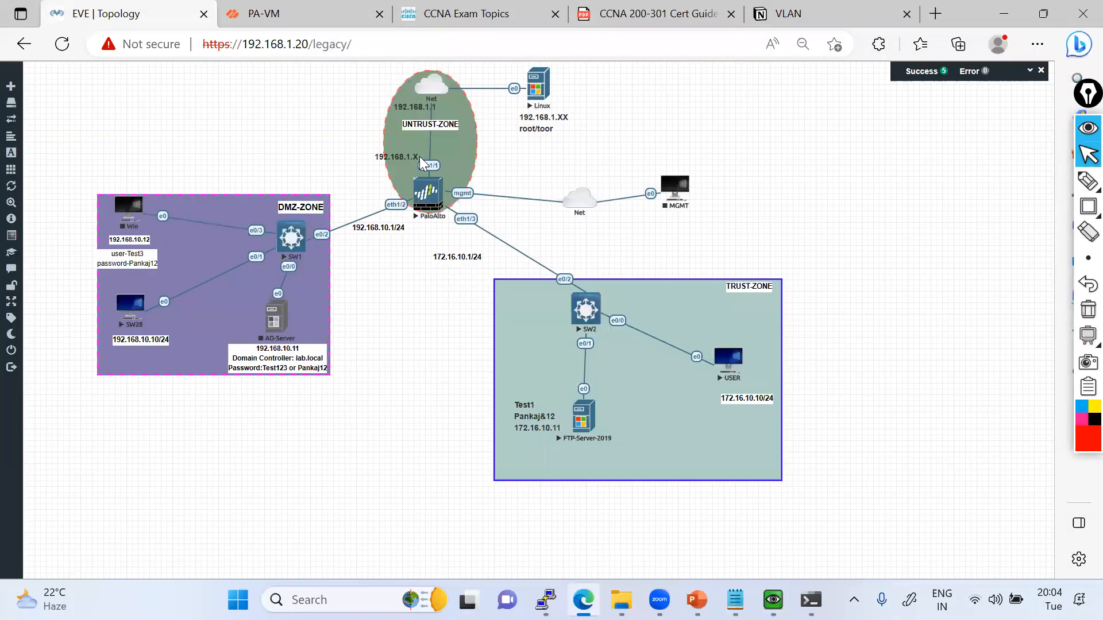
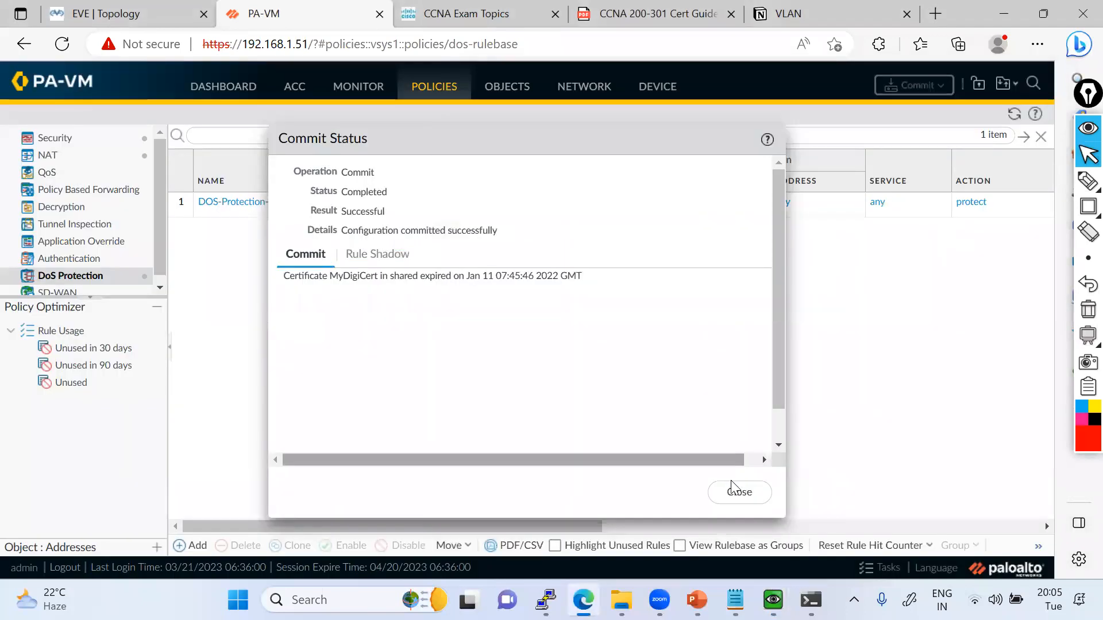
Close the firewall's commit status report and return to the EVE lab topology.
click(735, 492)
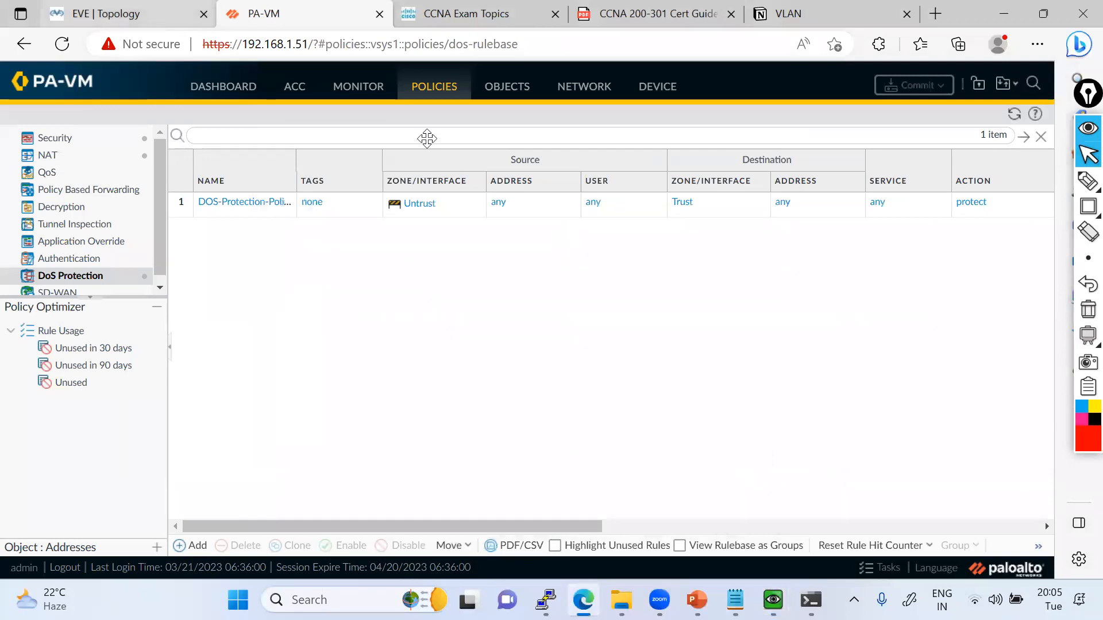
key(ctrl+shift+Tab)
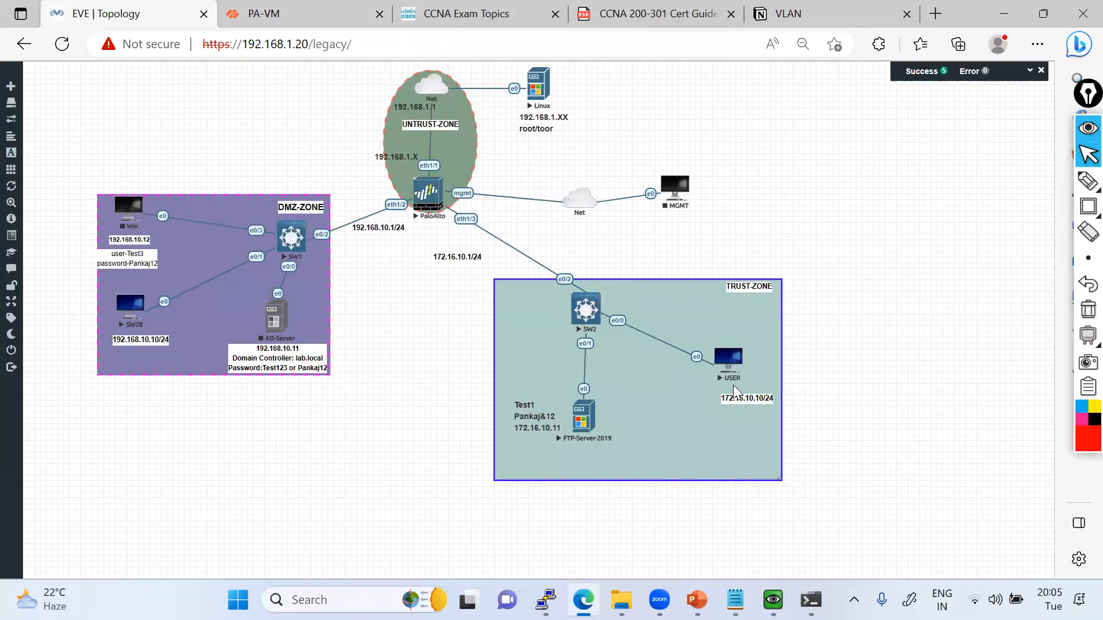
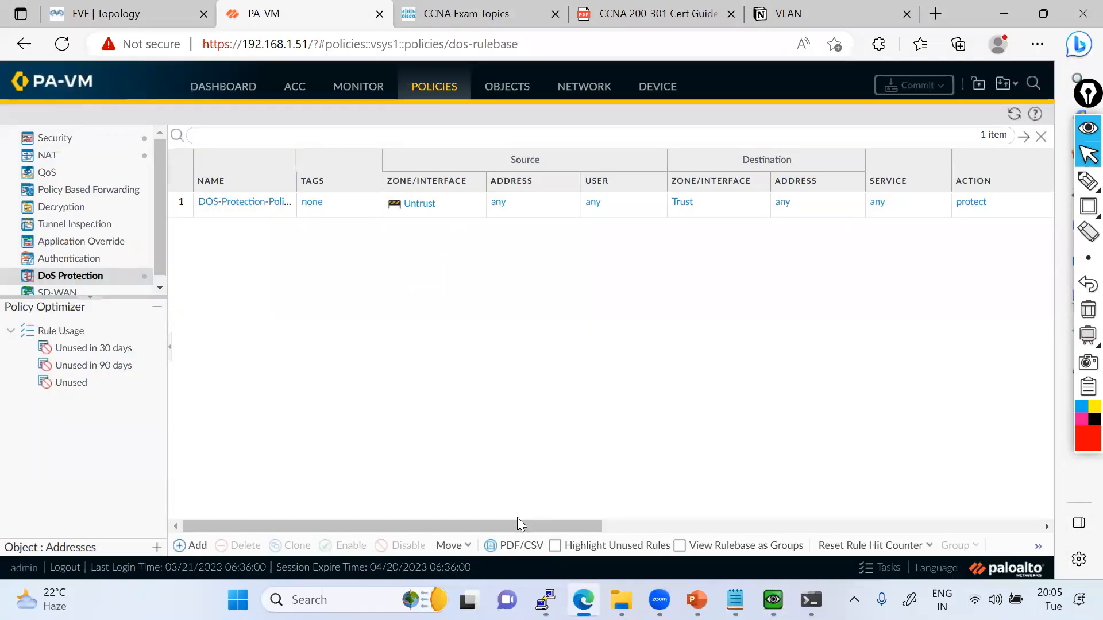
Check the rule usage of the DoS Protection rule, then refresh the Security policy list and examine its rules' hit counts.
drag(517, 526, 782, 527)
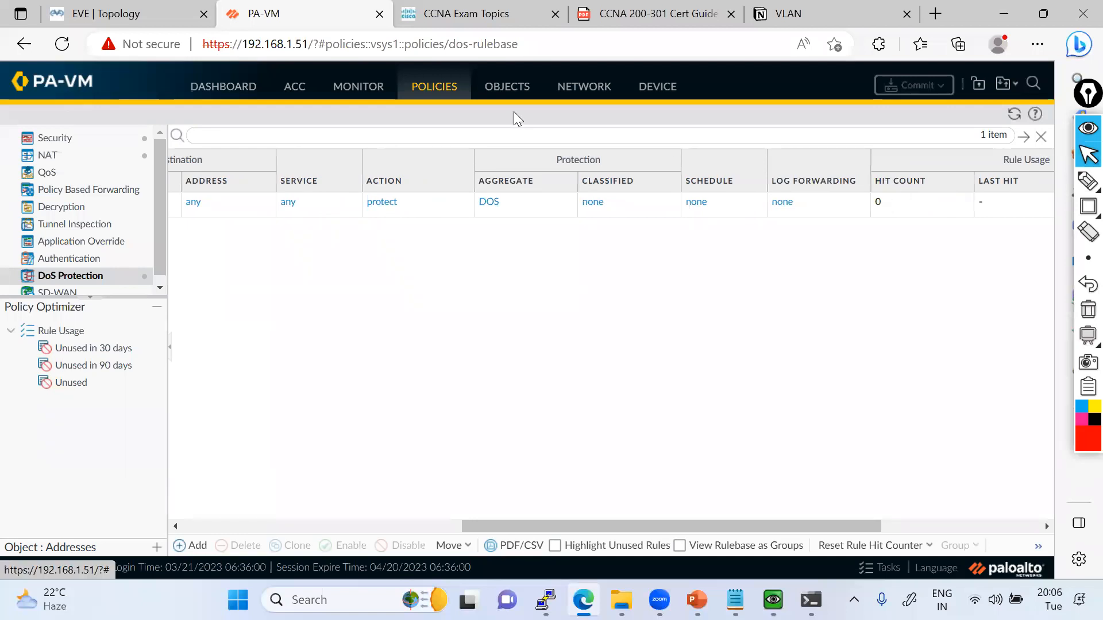
click(88, 142)
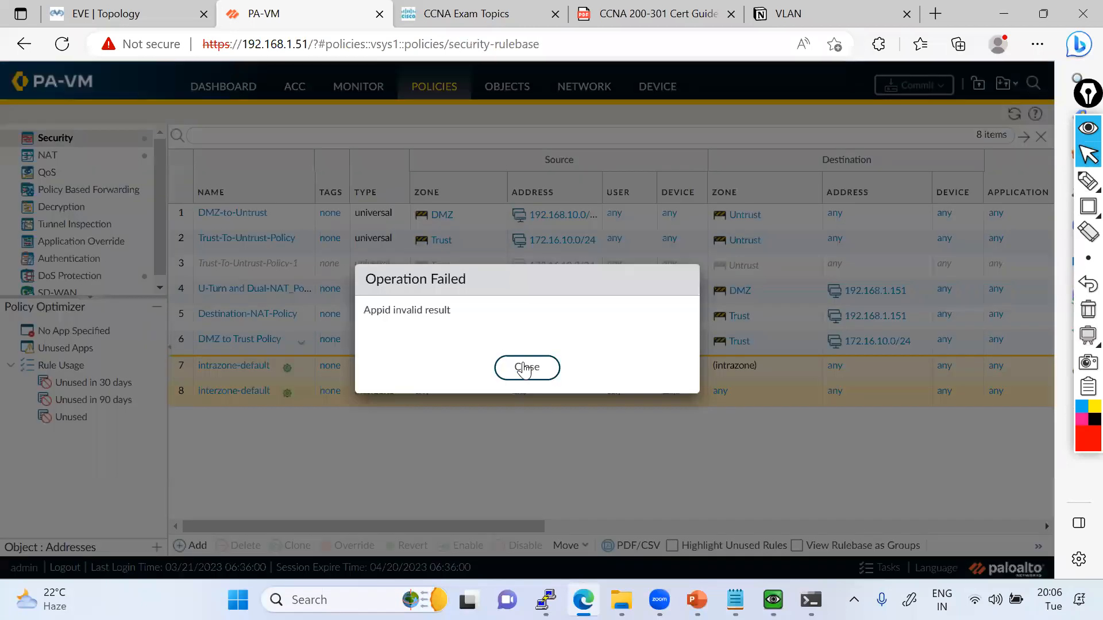
click(524, 365)
drag(443, 527, 1023, 526)
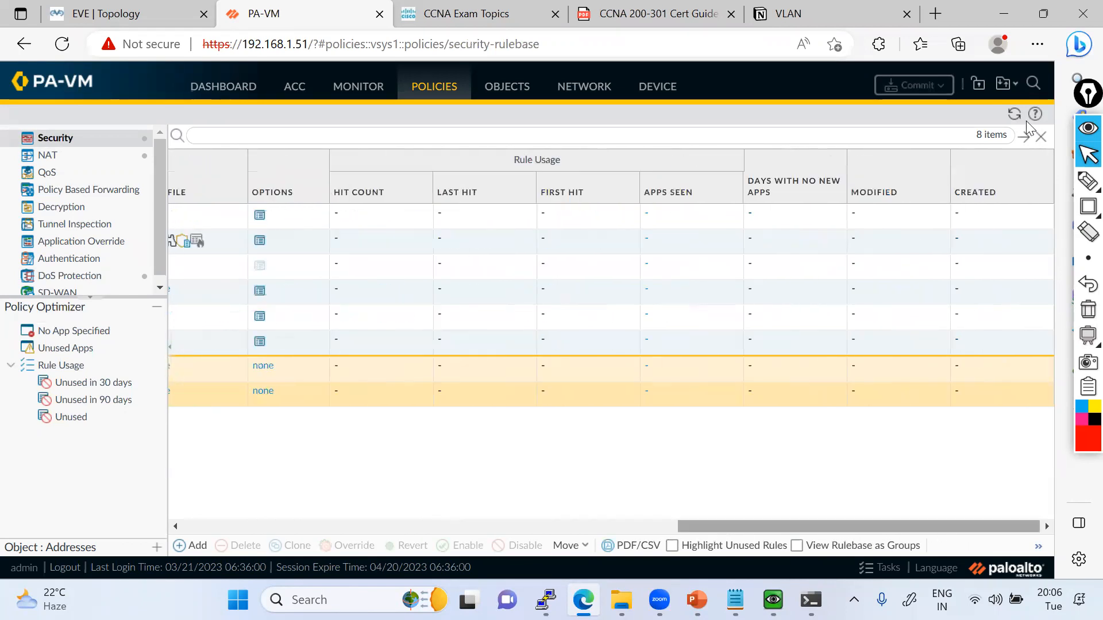
click(1014, 113)
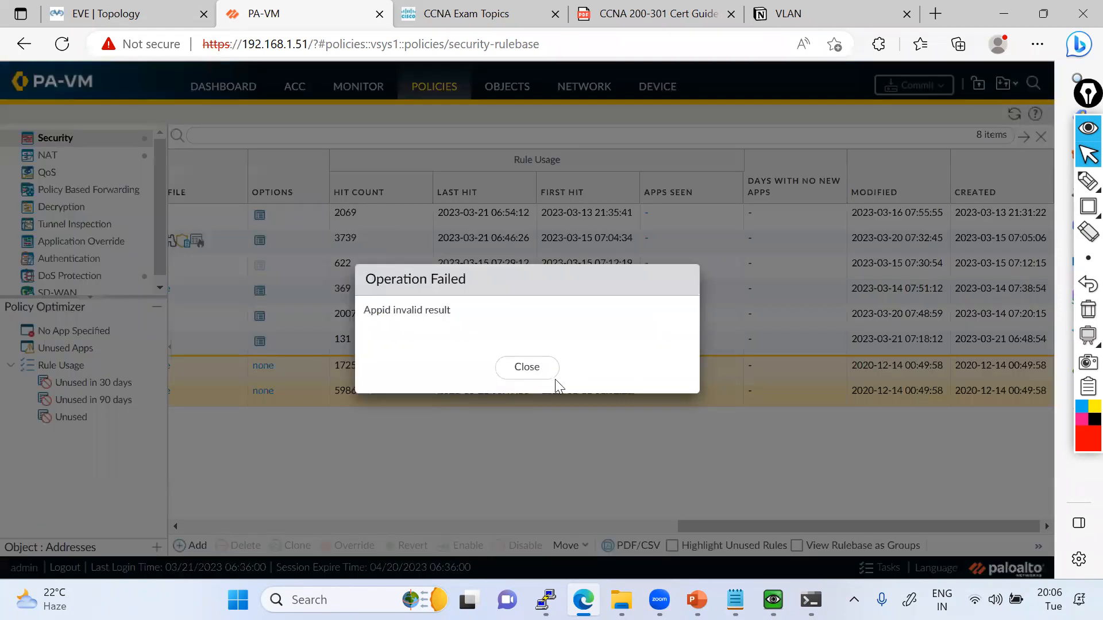
click(517, 377)
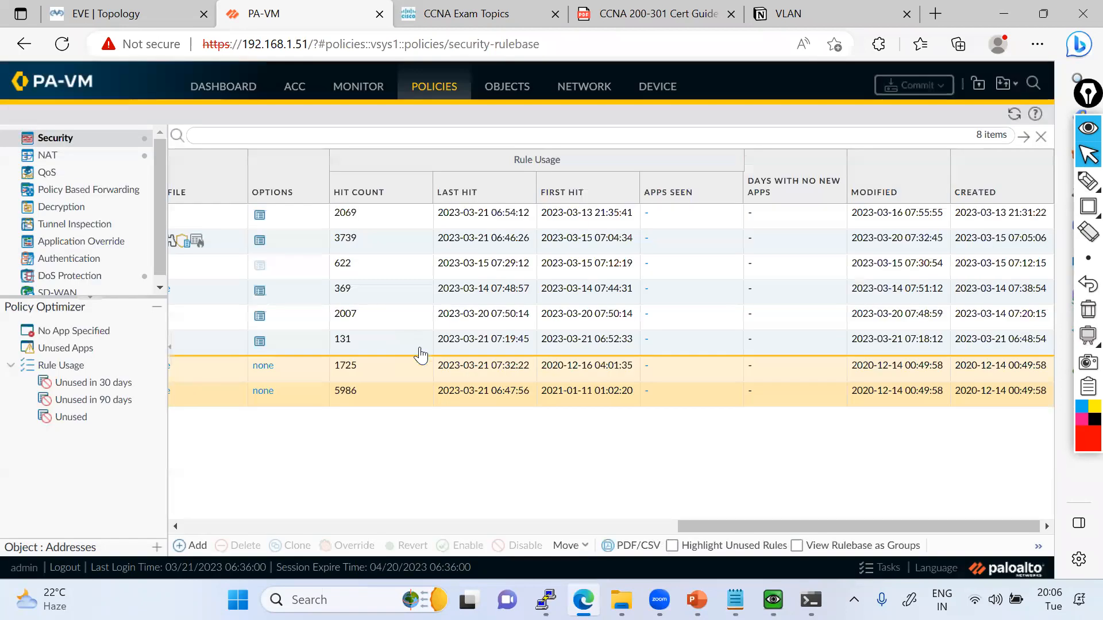
drag(760, 521, 270, 524)
View the QoS policy list and return to the DoS Protection rules.
click(53, 172)
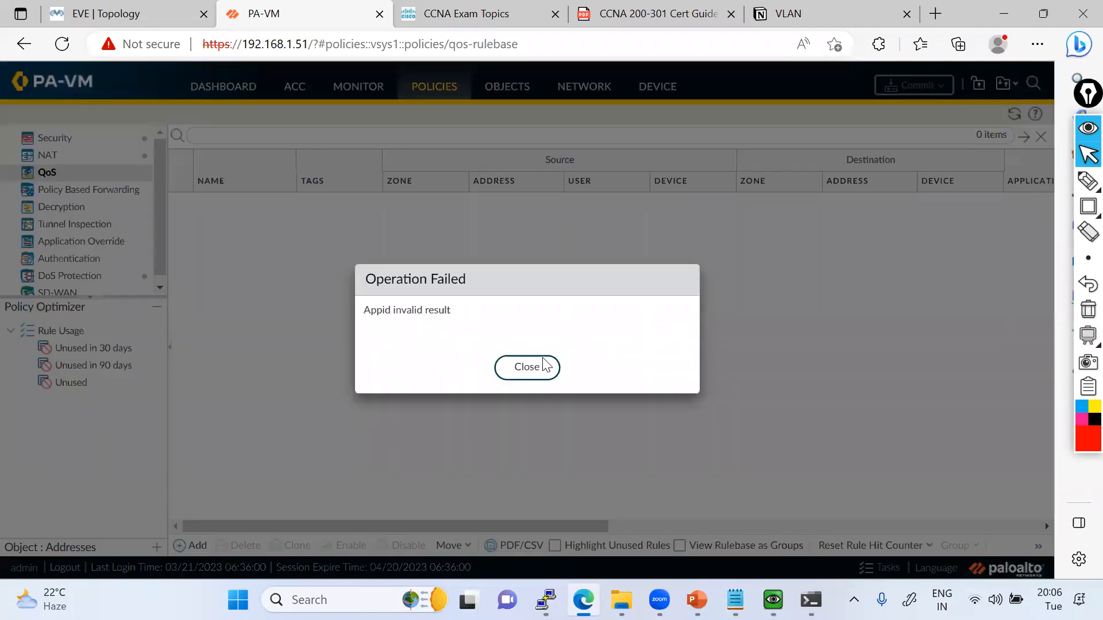
click(543, 368)
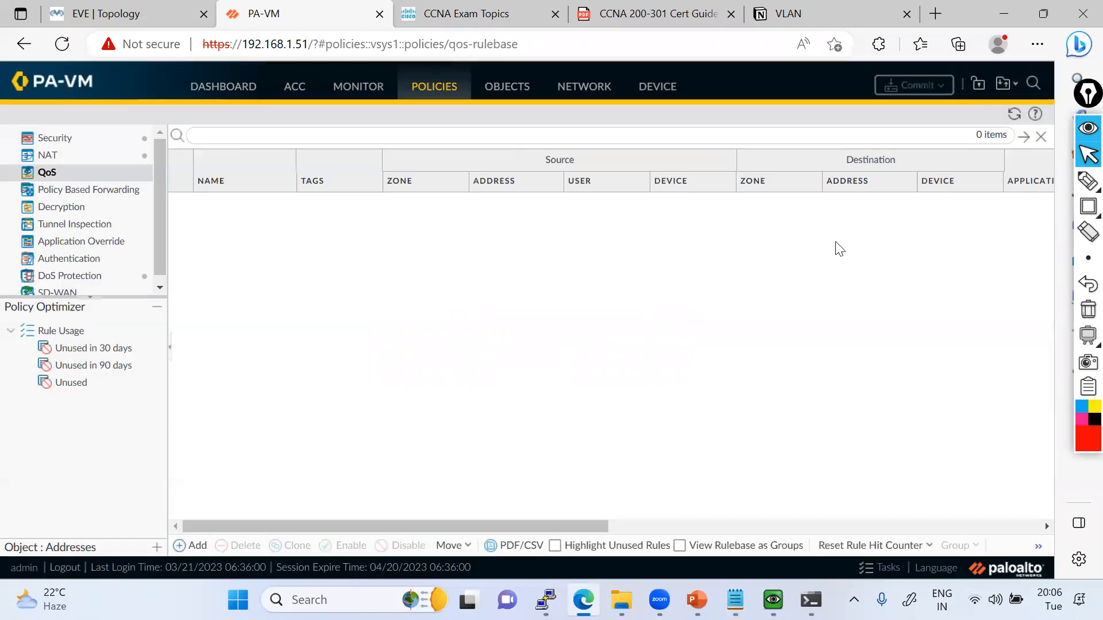
drag(466, 520, 157, 536)
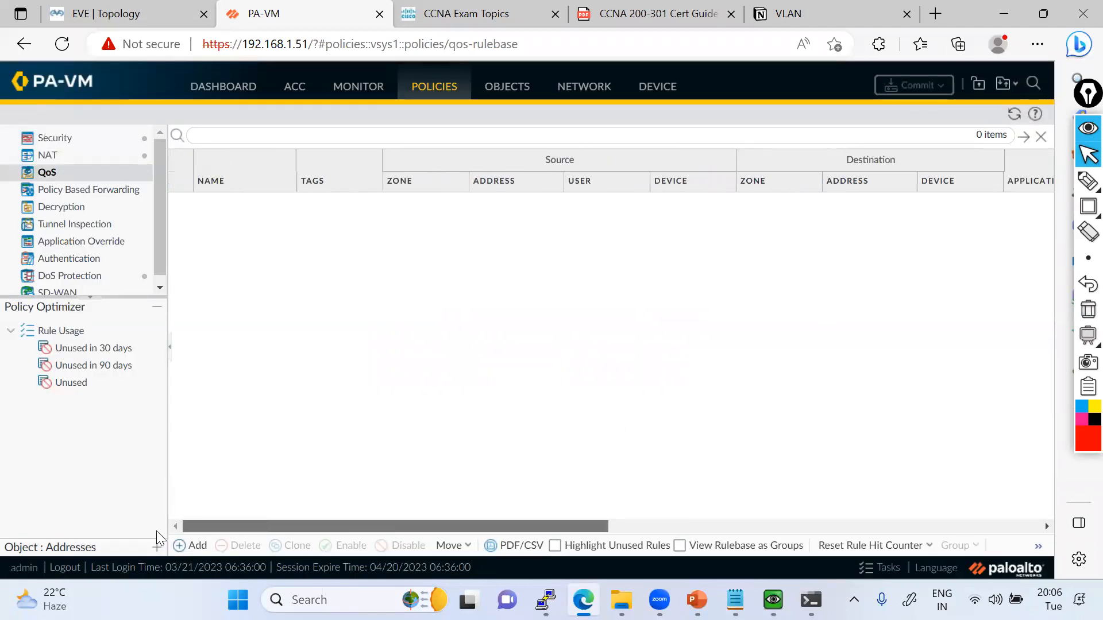
scroll(91, 291, down, 1)
click(72, 270)
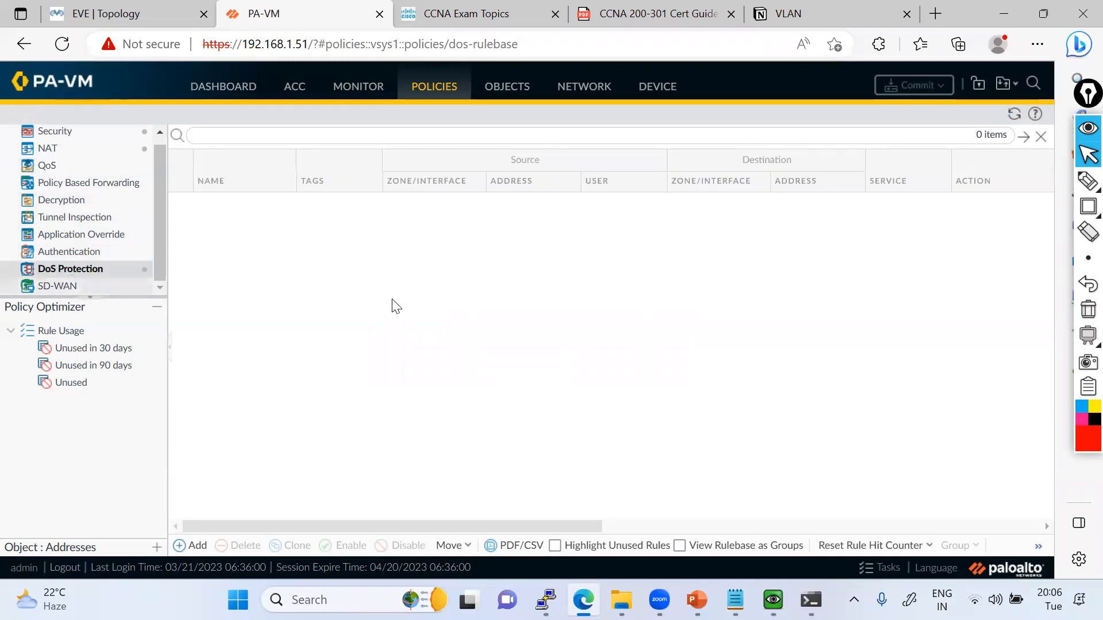
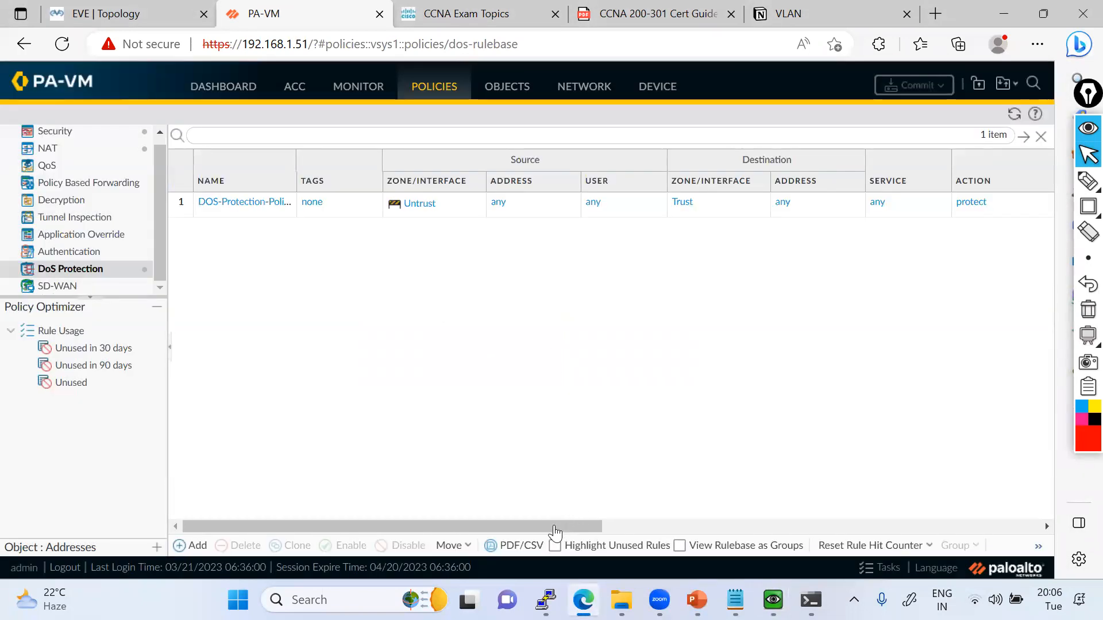
Display the DoS Protection rule's usage columns and refresh the rule list to check its hit count.
drag(556, 524, 771, 532)
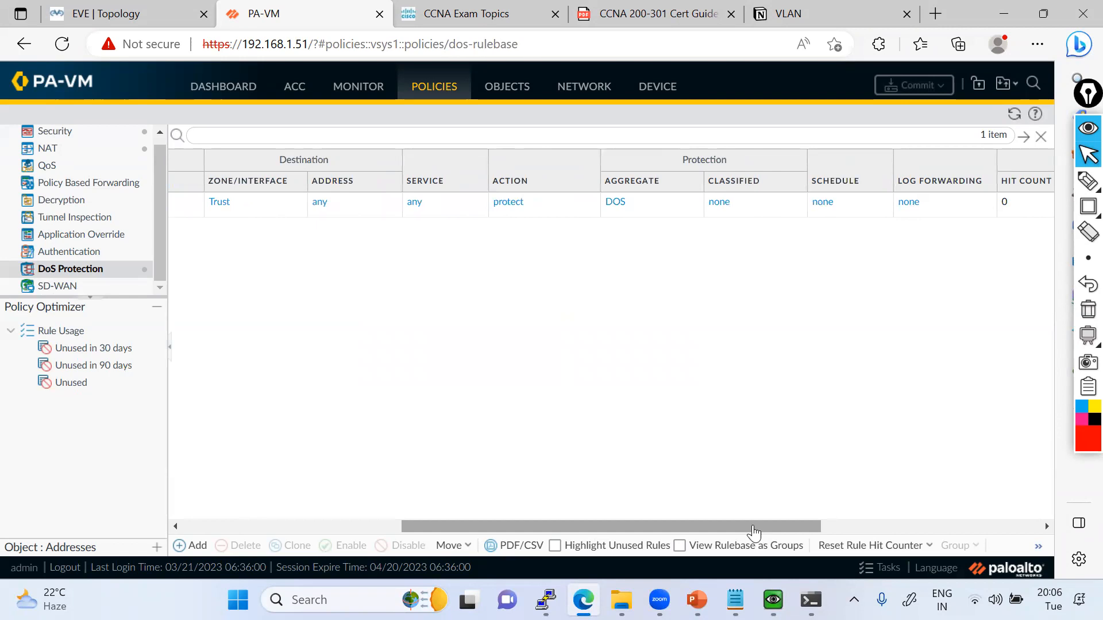
drag(752, 526, 760, 526)
click(1015, 114)
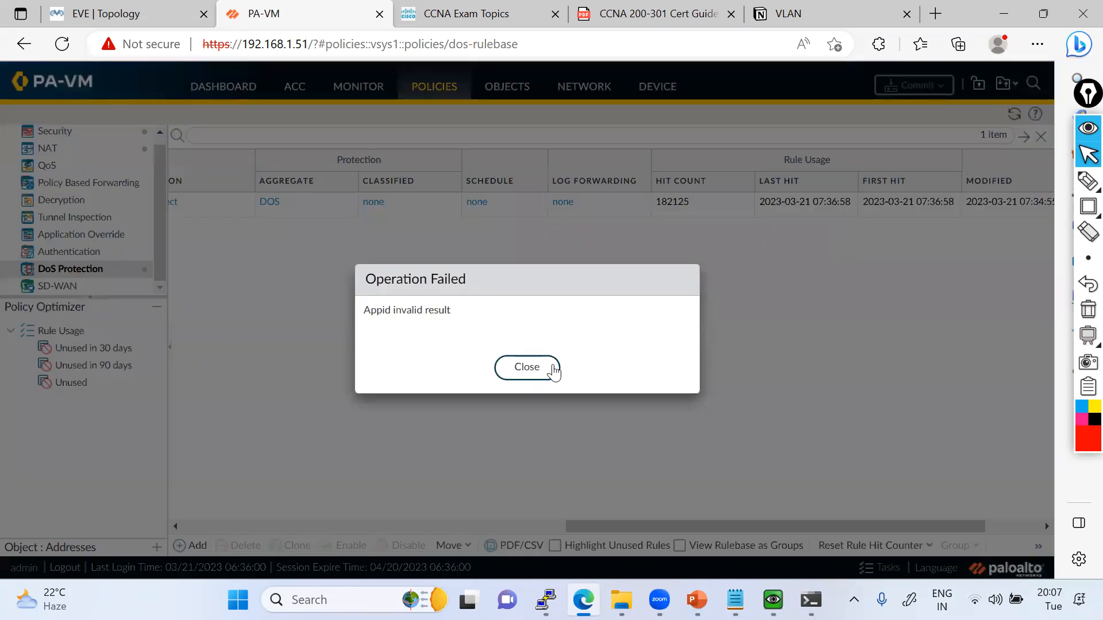
click(549, 369)
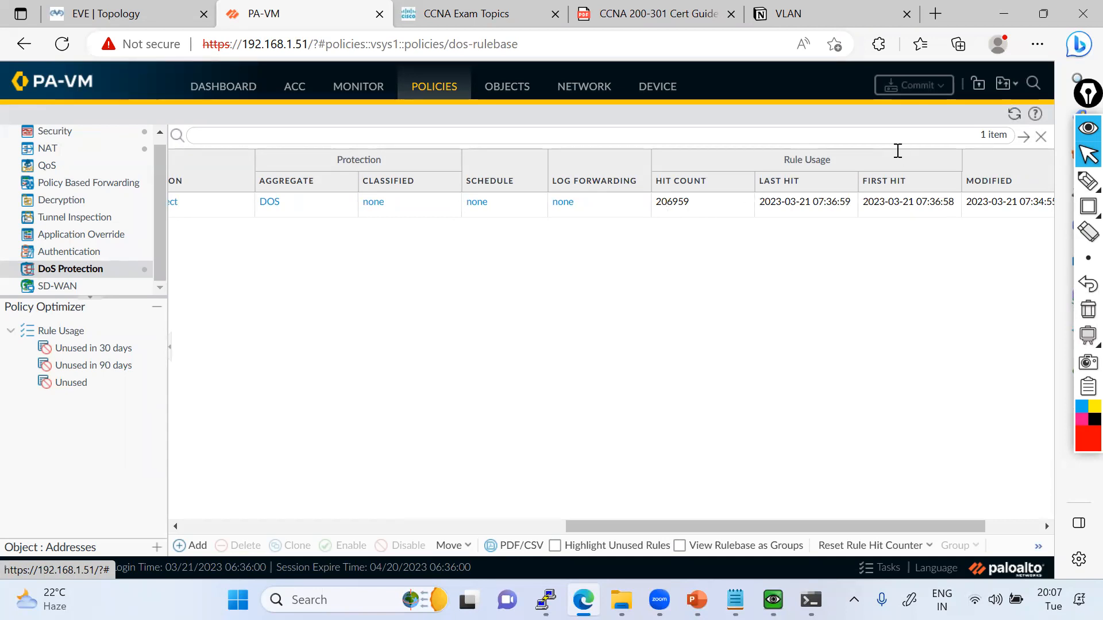
click(1014, 115)
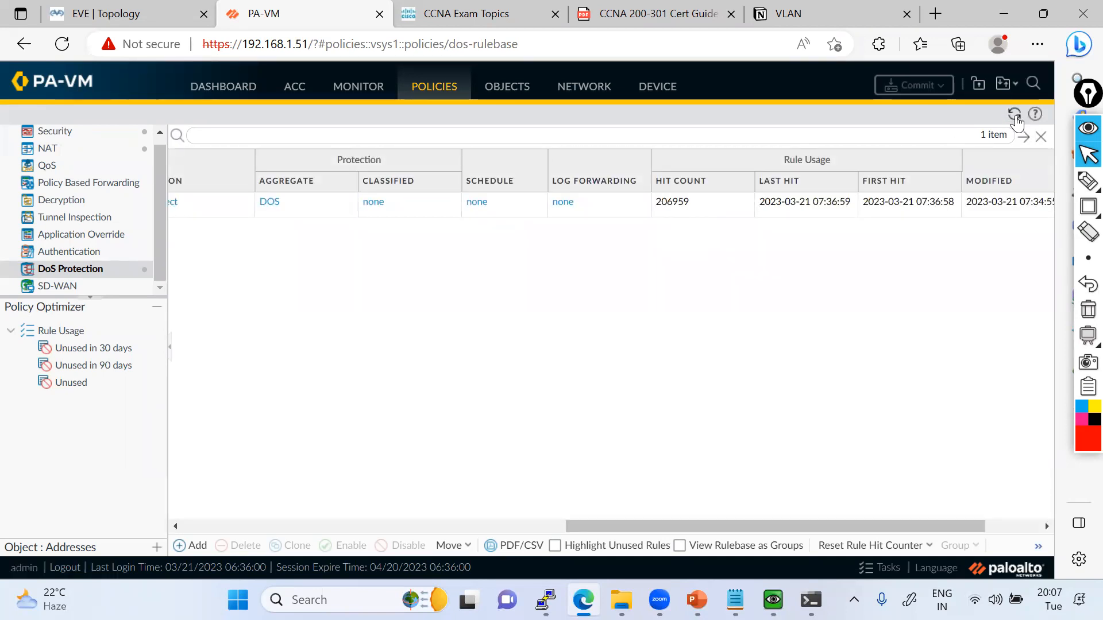
click(1014, 115)
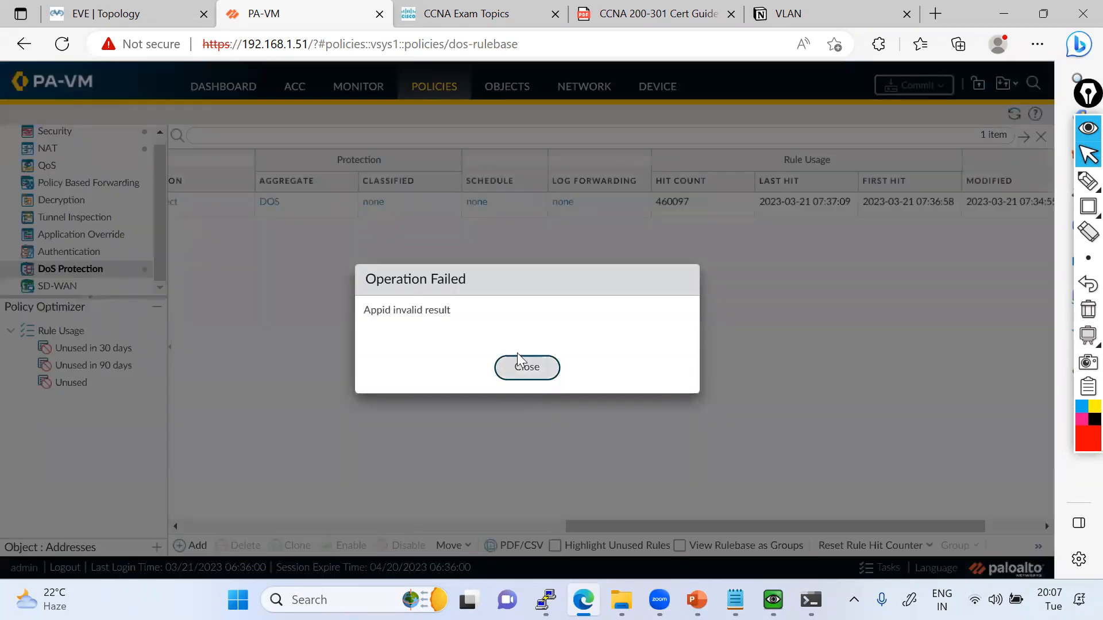
click(517, 354)
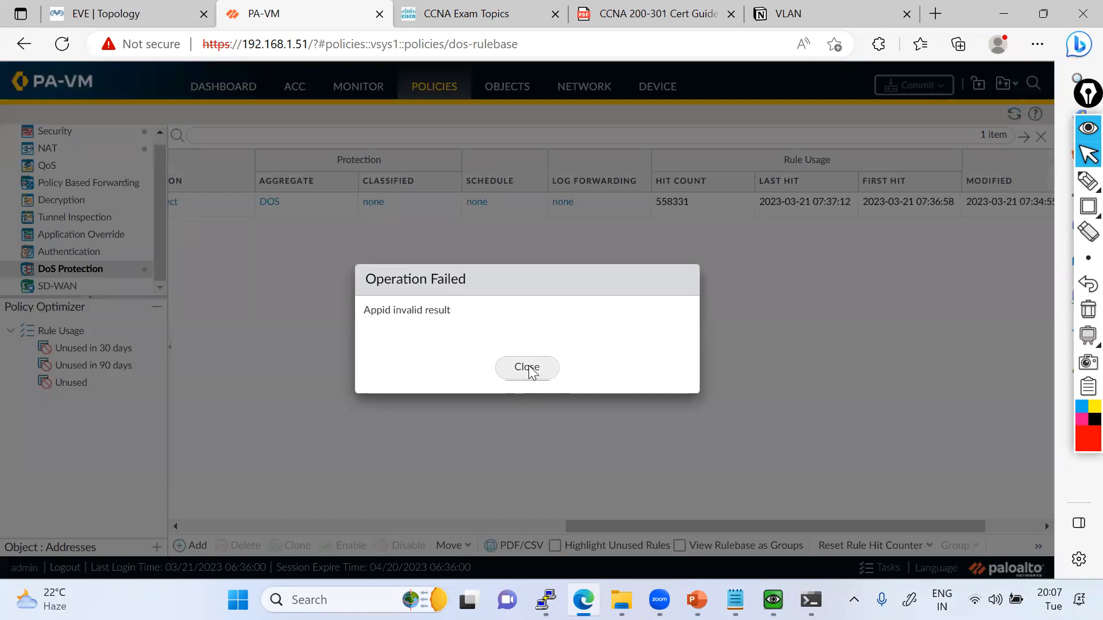
click(527, 369)
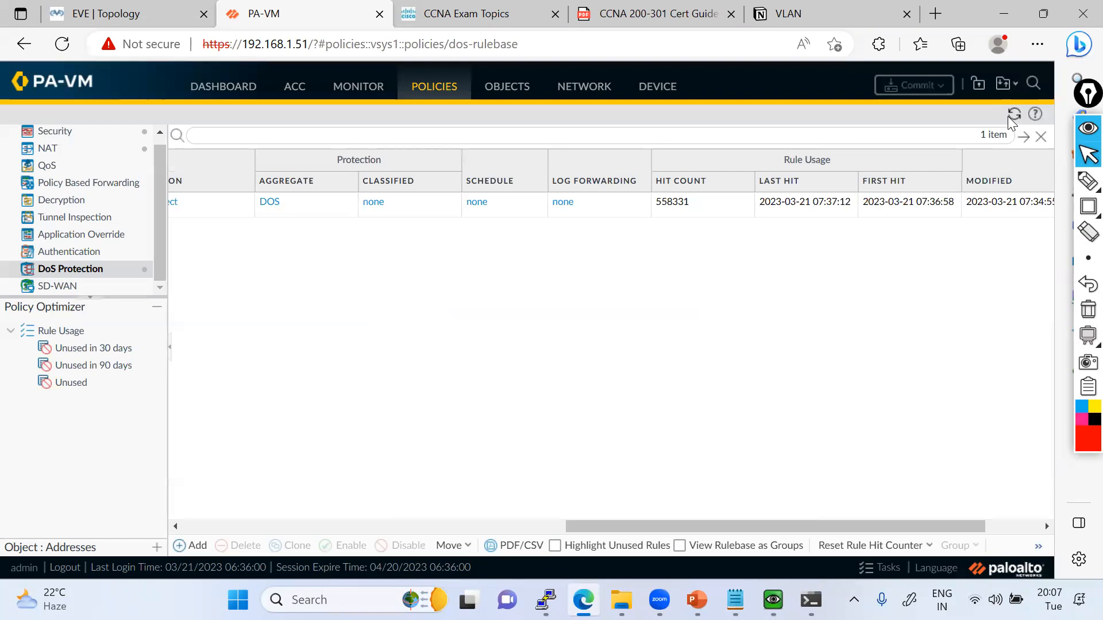
Refresh the DoS Protection rule list again to recheck the hit count, closing the error dialog.
click(1008, 116)
click(1012, 118)
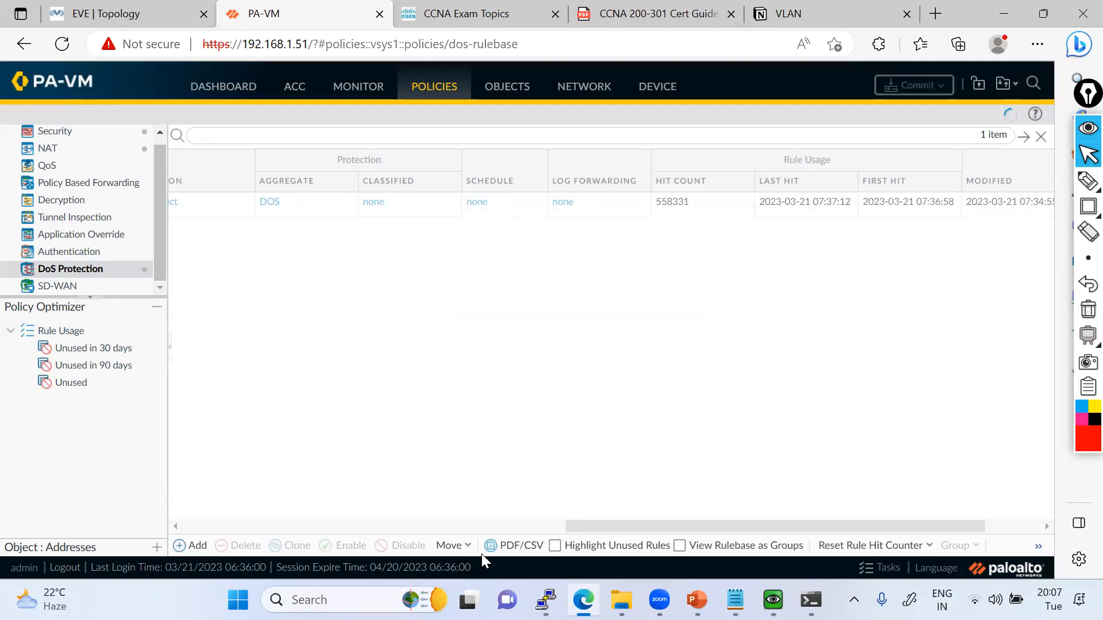
click(1017, 109)
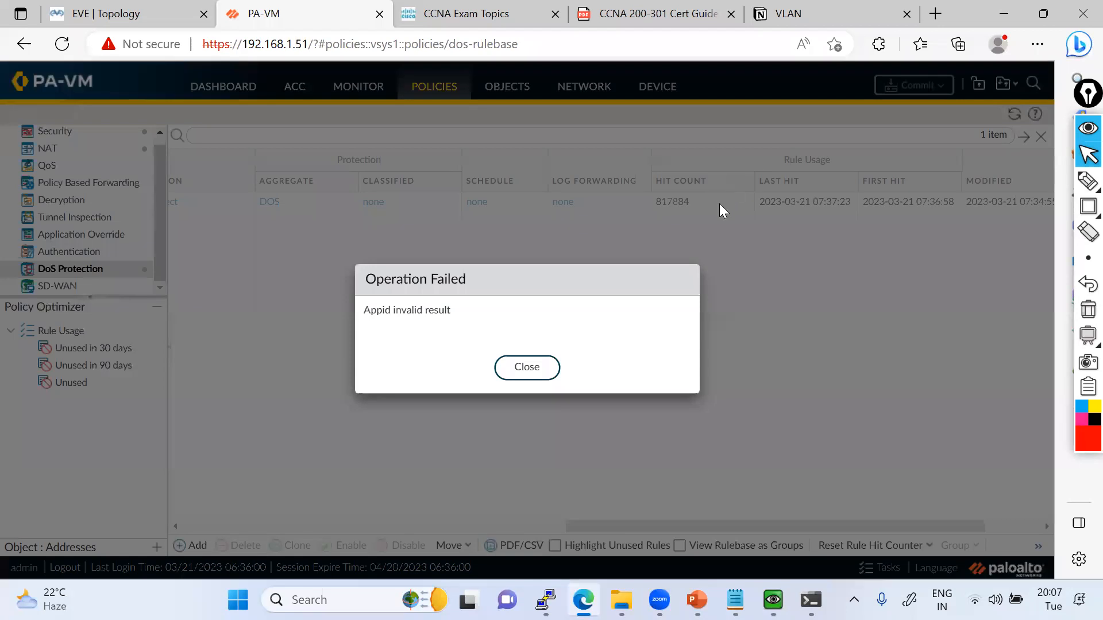
key(Escape)
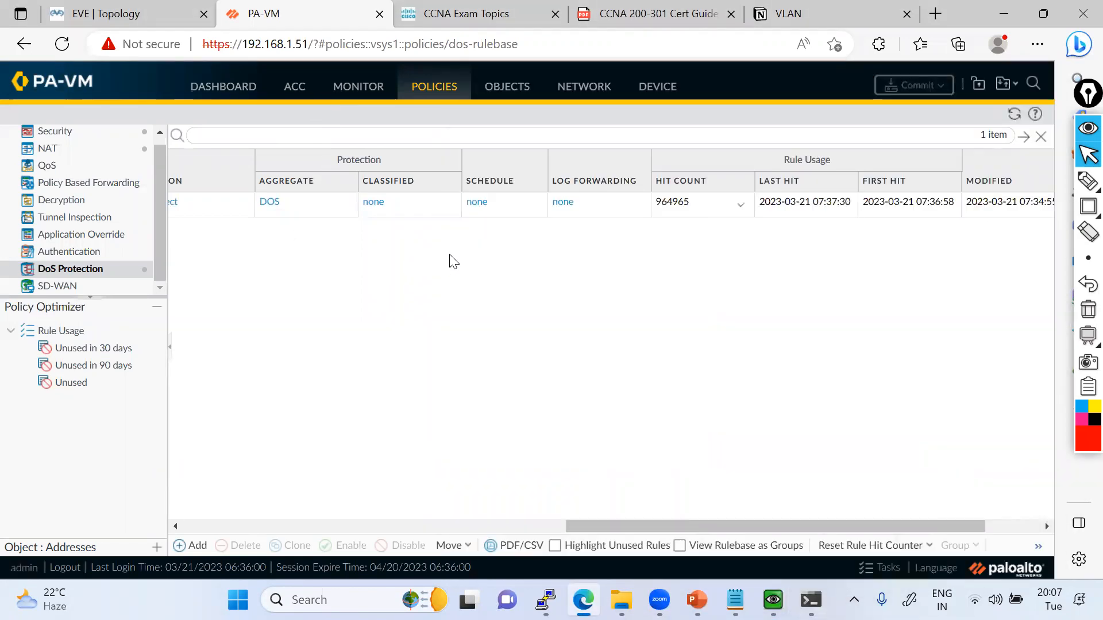
Check the running ping to 1.1.1.1 in Command Prompt and return to the firewall to view its Traffic log.
key(Escape)
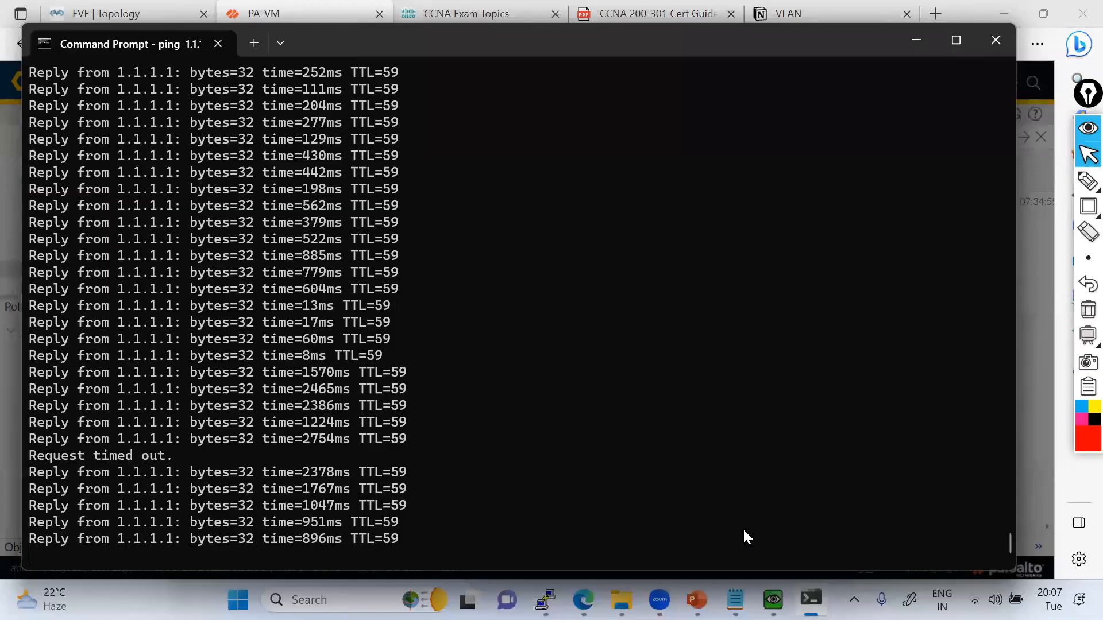
key(Escape)
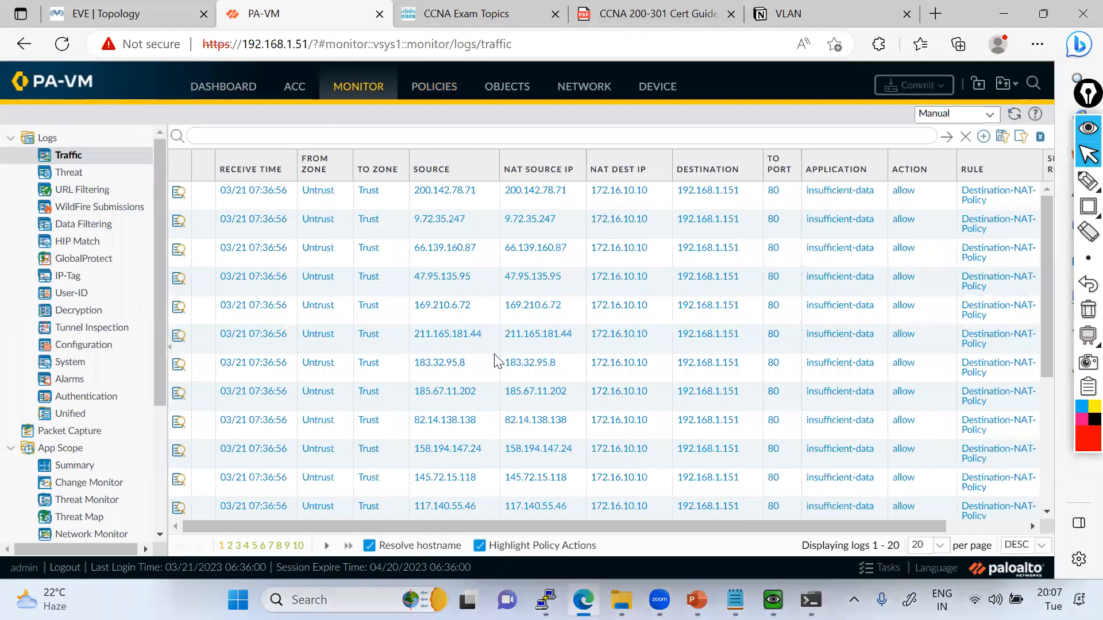
scroll(465, 313, right, 3)
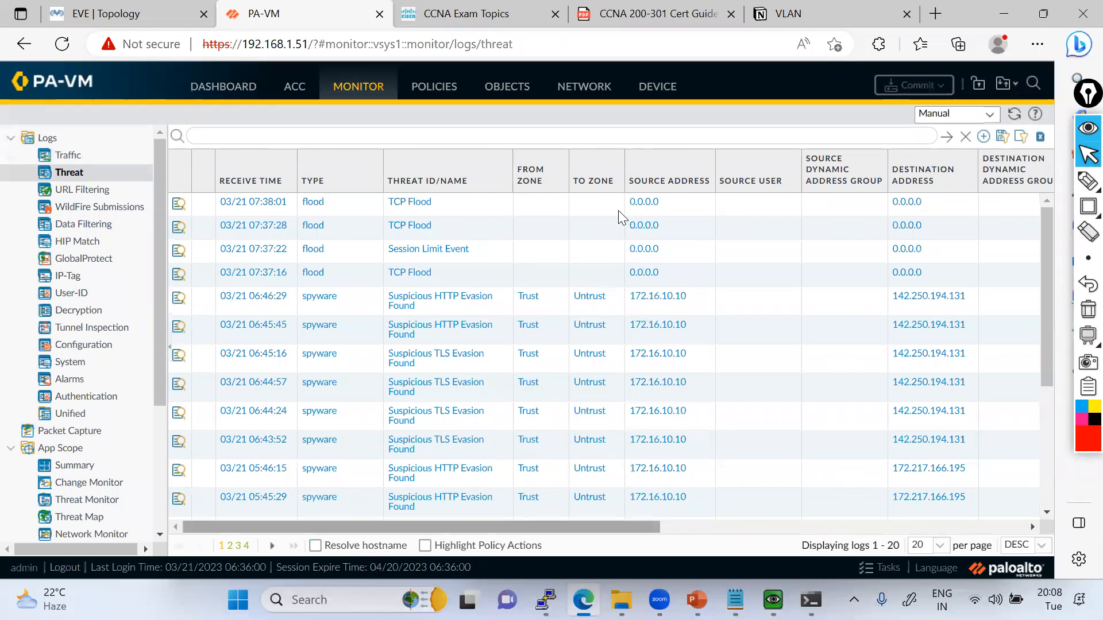
Examine the action and severity of the flood entries in the Threat log.
scroll(619, 213, right, 10)
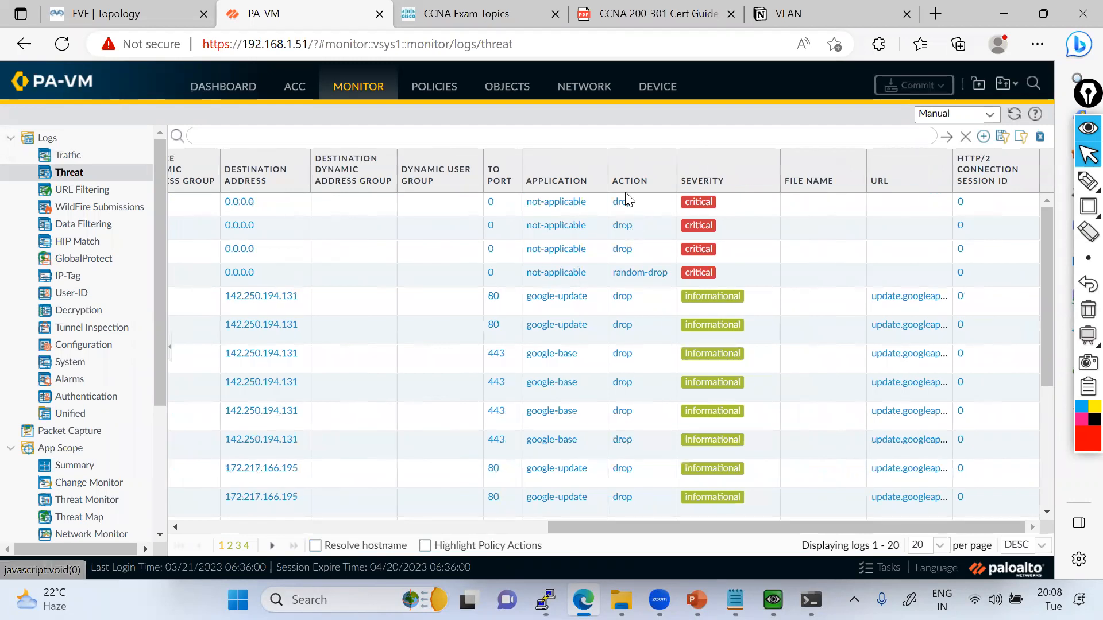
scroll(623, 328, down, 1)
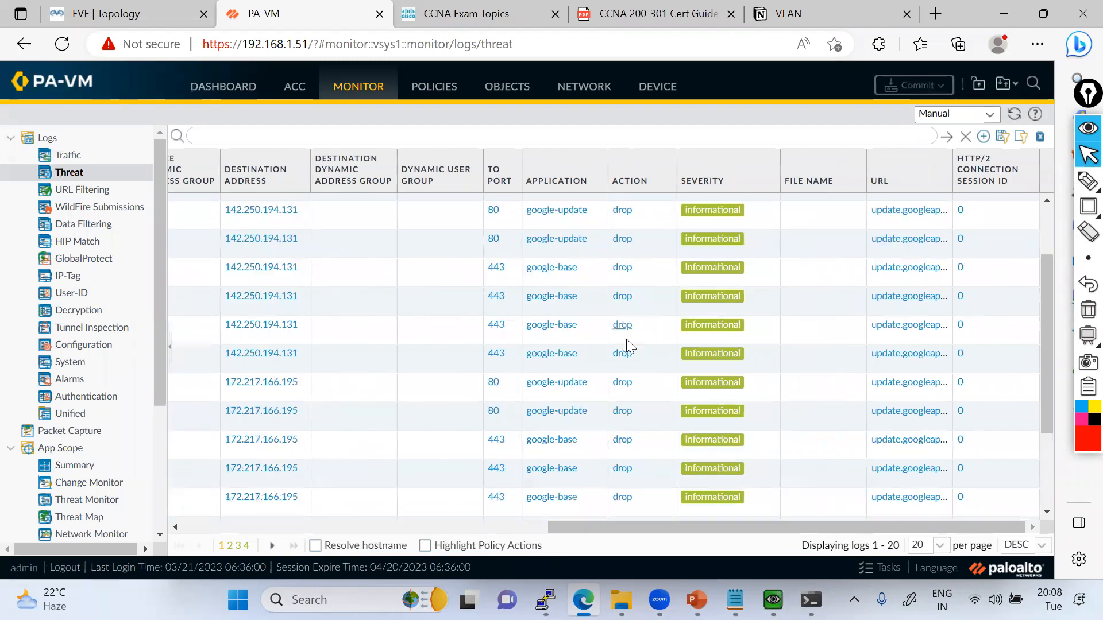
scroll(627, 339, up, 1)
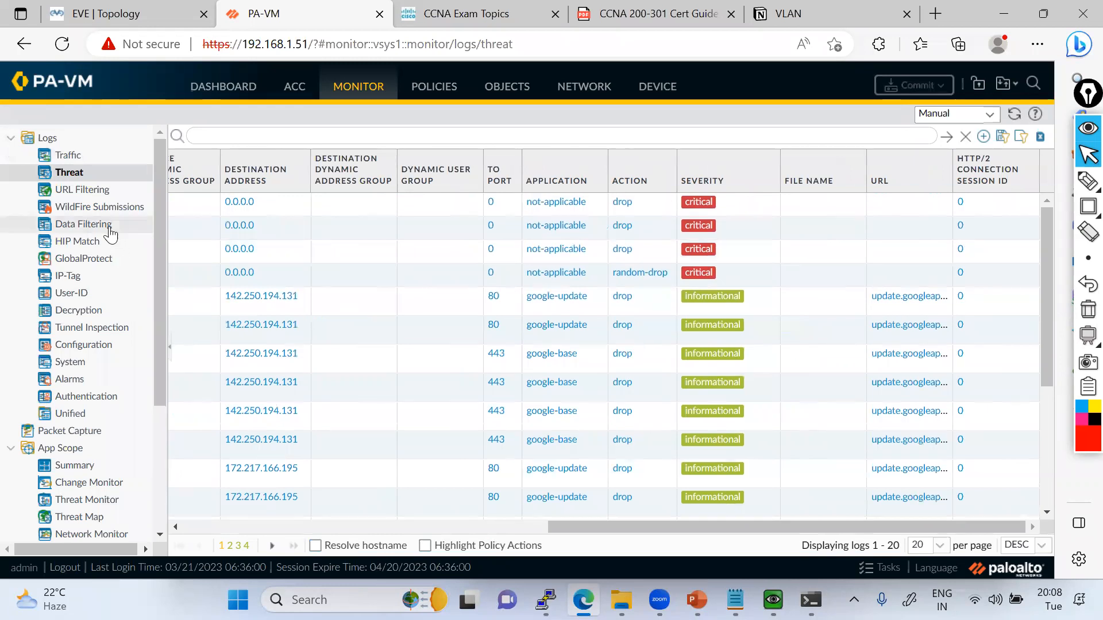
Recheck the DoS Protection rule's hit count, and refresh the Security policy list to compare its rules' hit counts.
click(428, 91)
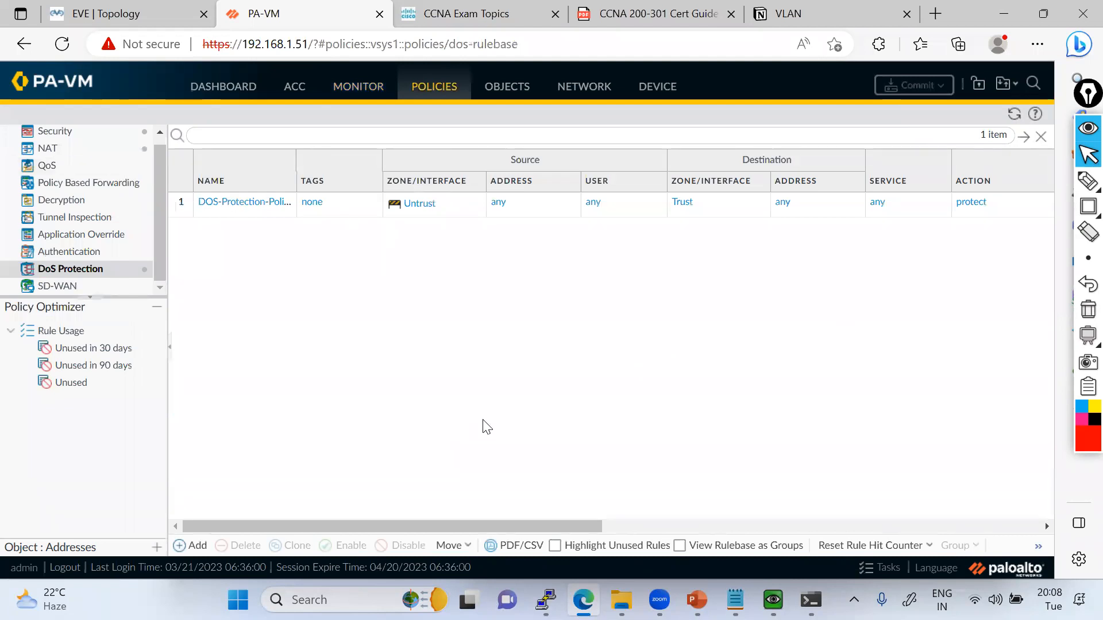
drag(283, 523, 609, 524)
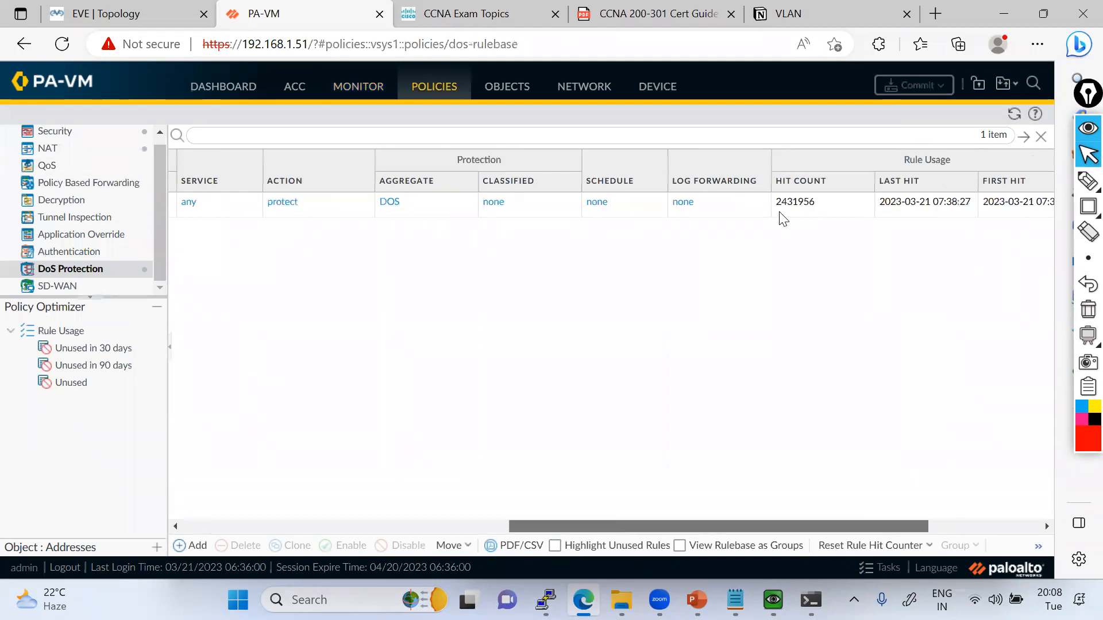
click(86, 143)
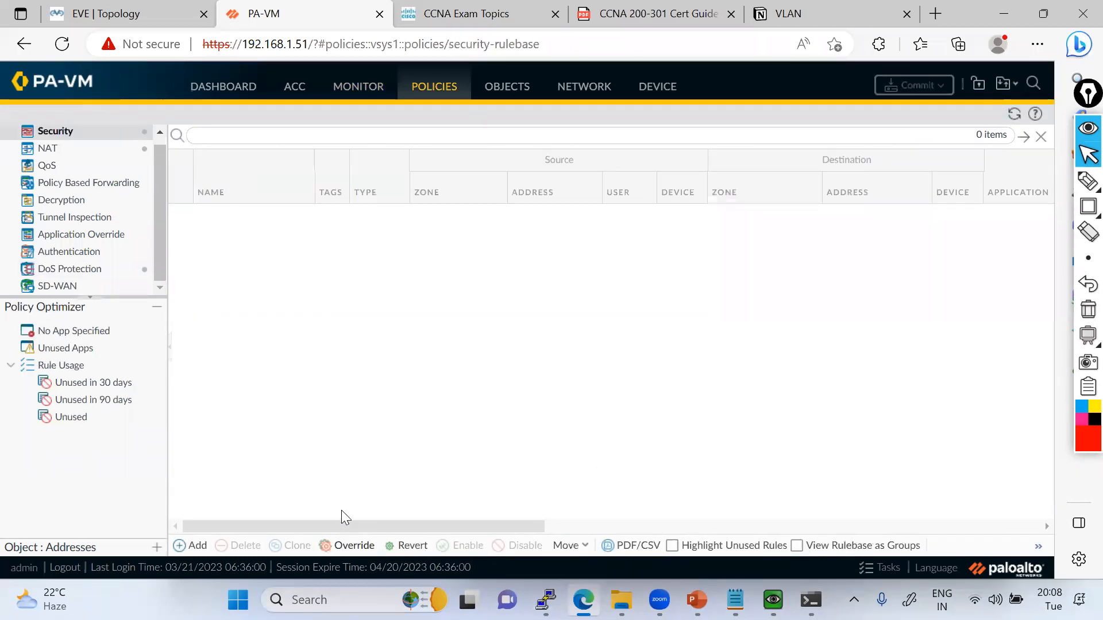
drag(426, 521, 724, 520)
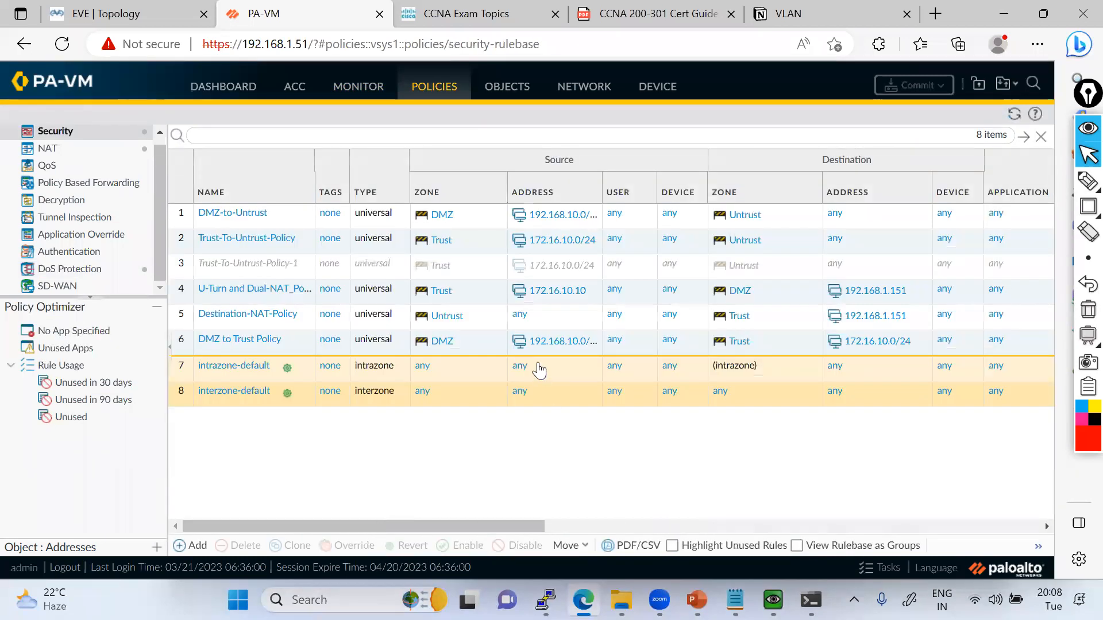
scroll(614, 394, right, 3)
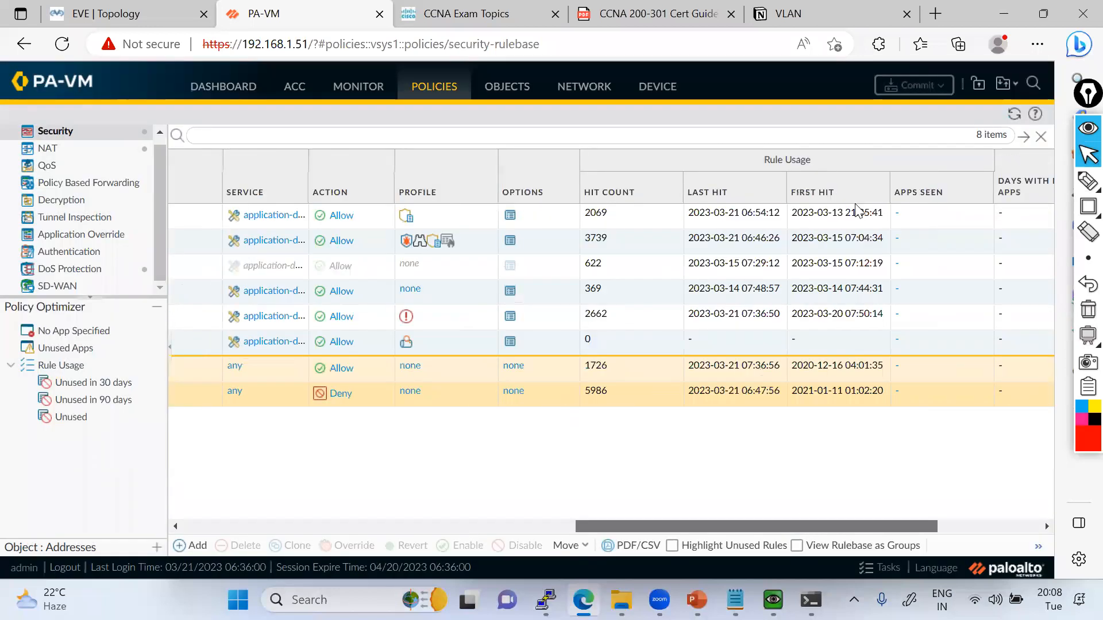
click(1015, 117)
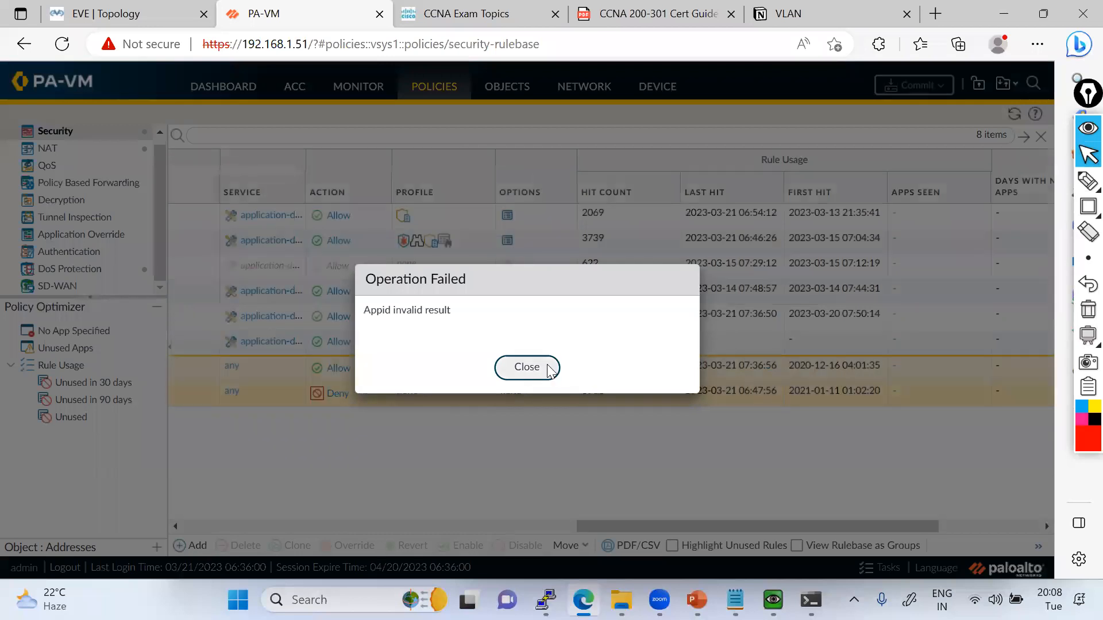
click(528, 376)
click(527, 368)
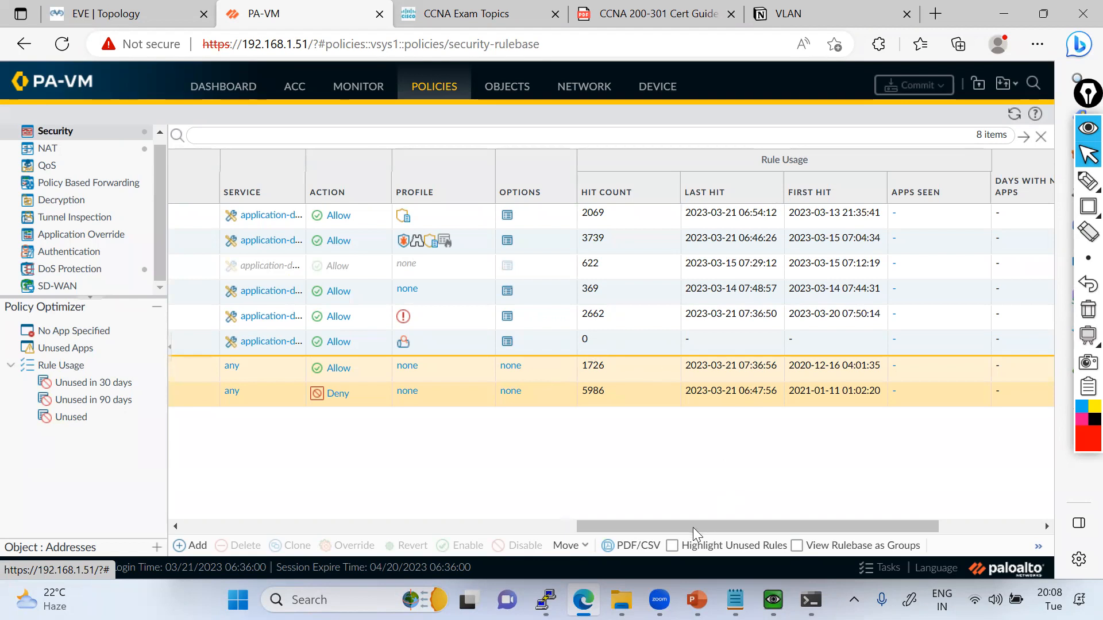
click(326, 528)
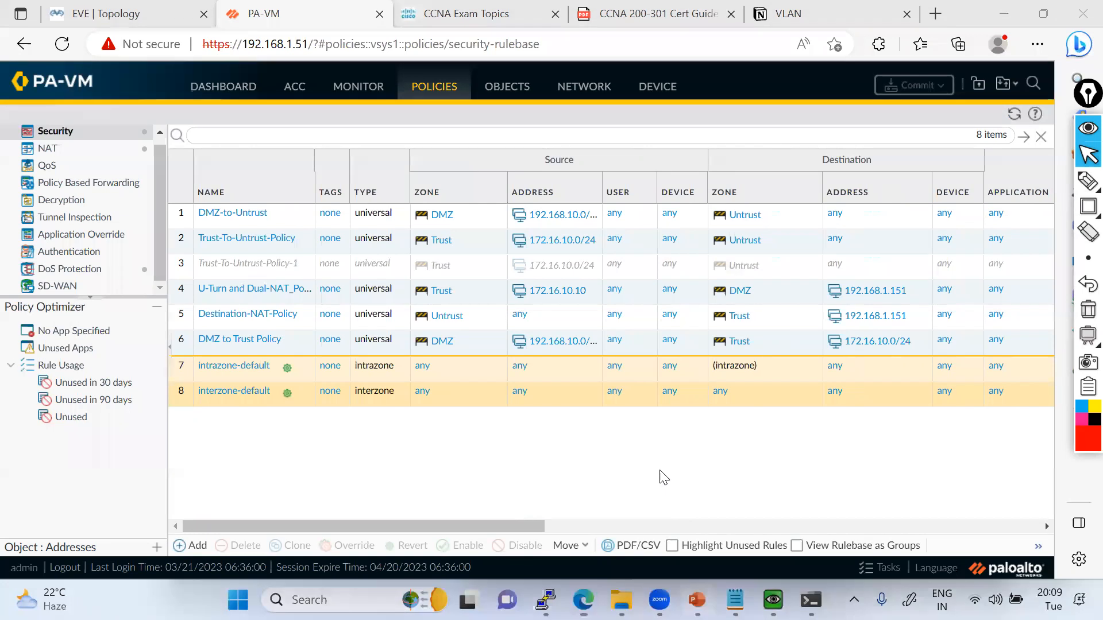
Switch to PowerPoint and outline the Antivirus and Anti-spyware, Data Filtering and DoS Protection, and Module 7 items with red rectangles on slide 12.
key(alt+Tab)
mouse_move(1084, 207)
click(1042, 214)
drag(405, 264, 494, 291)
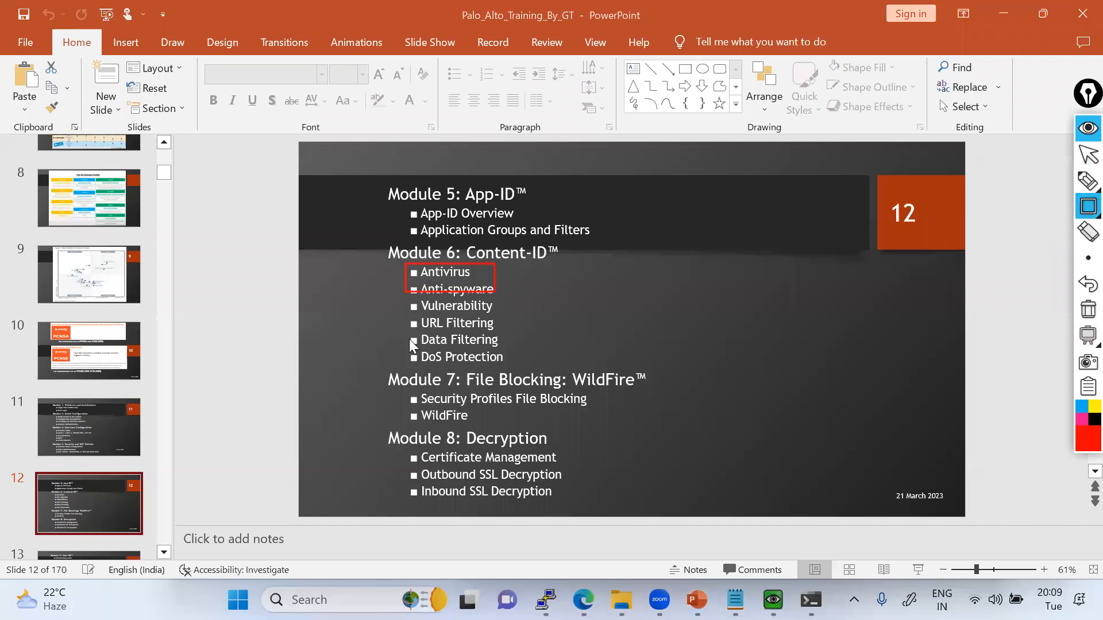
drag(408, 333, 482, 359)
drag(380, 374, 668, 420)
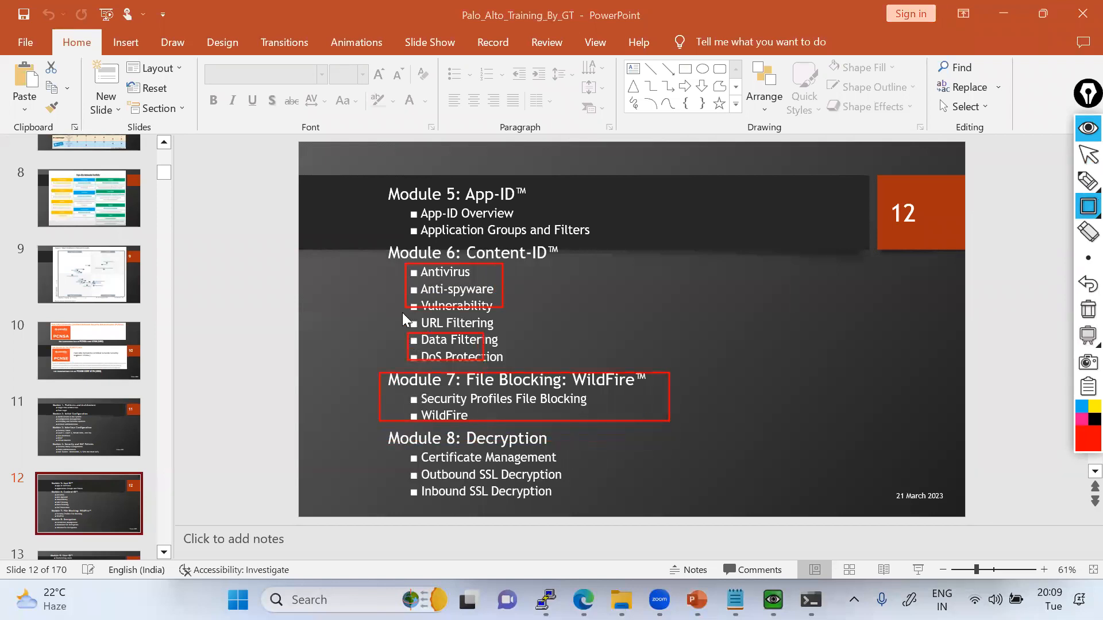
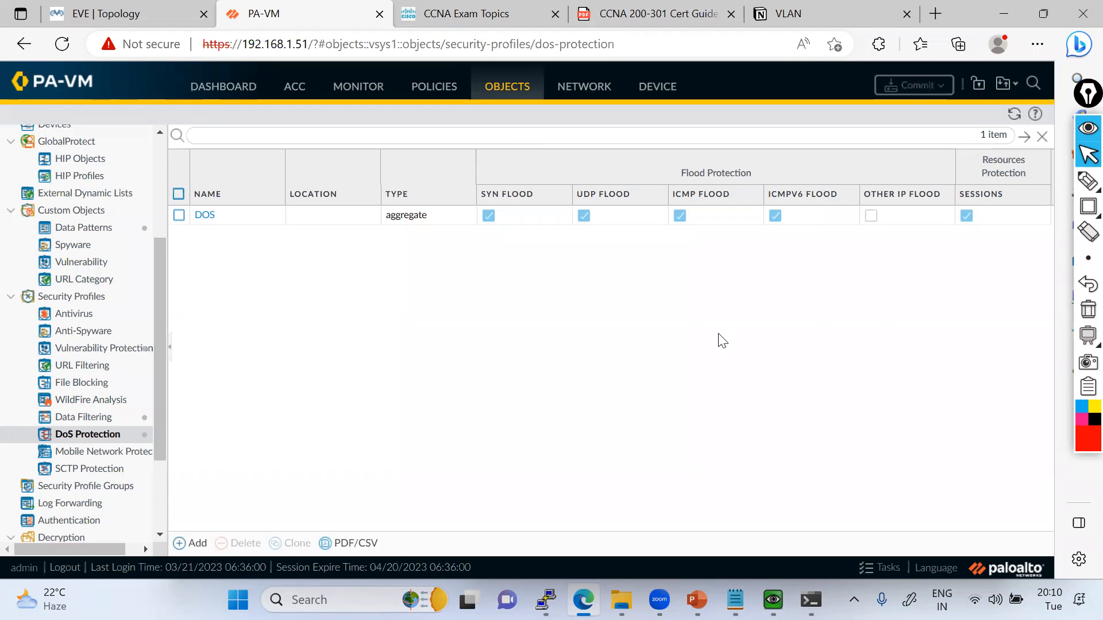
With the red pen, write "URL" in the empty area below the DoS profile list, with branch lines beneath it and a circle on one branch.
click(1084, 185)
mouse_move(794, 407)
mouse_down()
mouse_move(782, 414)
mouse_move(793, 398)
mouse_move(810, 408)
mouse_move(840, 380)
mouse_move(787, 460)
mouse_move(863, 419)
mouse_up()
drag(787, 464, 772, 477)
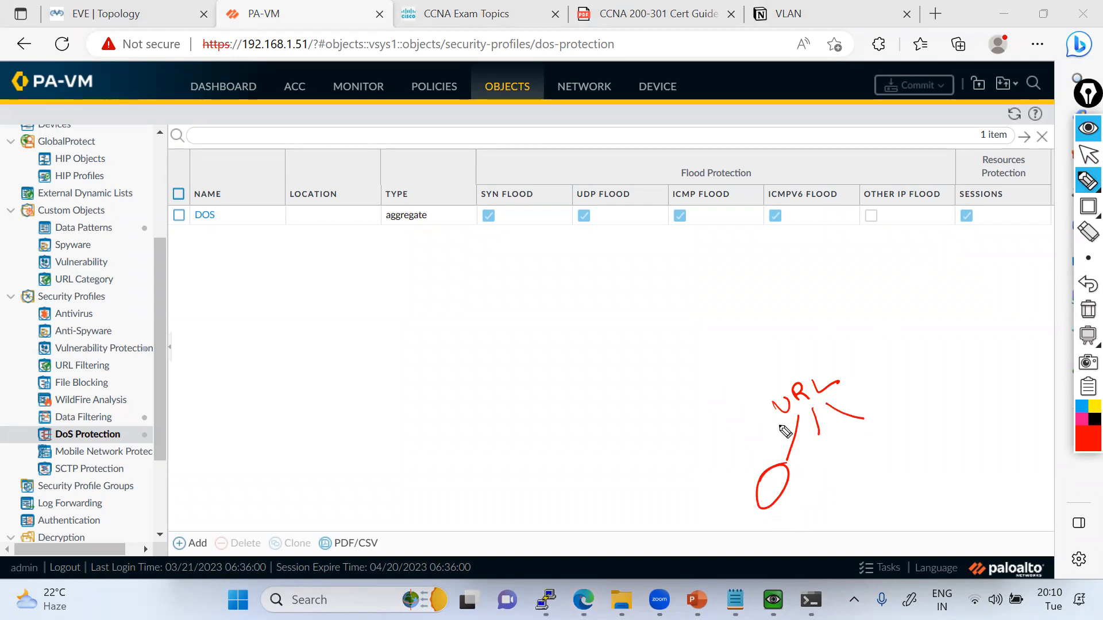
mouse_move(844, 351)
mouse_down()
mouse_move(852, 368)
mouse_move(915, 302)
mouse_move(919, 316)
mouse_move(1021, 253)
mouse_move(1017, 262)
mouse_up()
click(1083, 234)
click(1087, 183)
click(1009, 183)
click(896, 329)
click(976, 276)
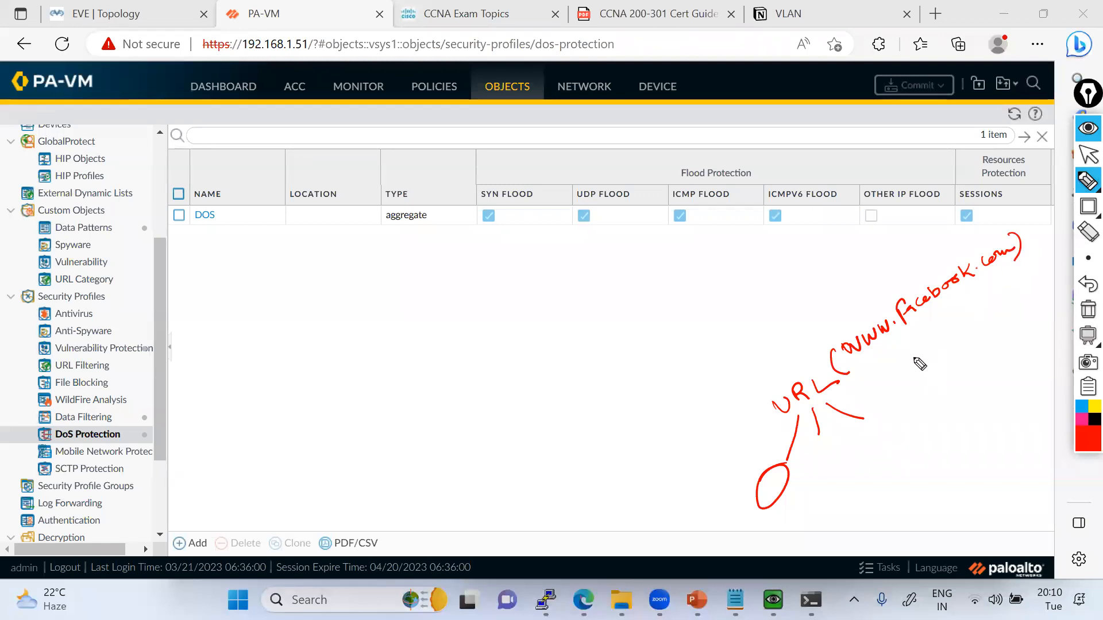
drag(857, 371, 1008, 270)
mouse_move(879, 382)
mouse_down()
mouse_move(897, 386)
mouse_move(981, 320)
mouse_up()
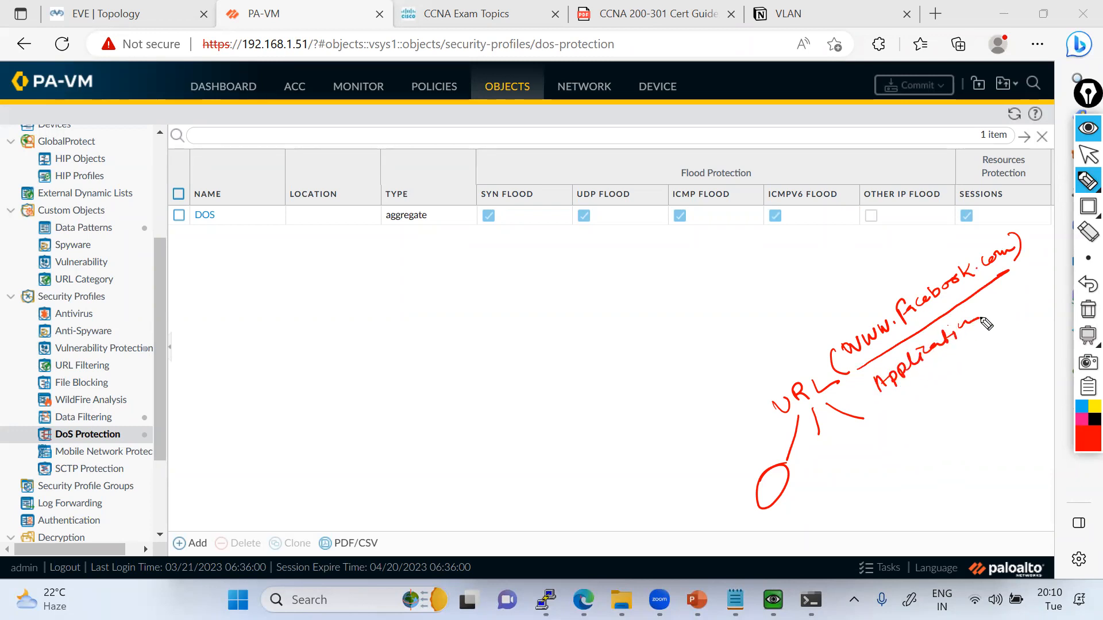
Label the branches chat, video, voice and post, and draw a long curve away from the URL heading.
drag(769, 532, 797, 512)
mouse_move(817, 449)
mouse_down()
mouse_move(810, 489)
mouse_move(836, 504)
mouse_move(858, 472)
mouse_move(870, 497)
mouse_move(892, 476)
mouse_up()
mouse_move(870, 436)
mouse_down()
mouse_move(911, 474)
mouse_move(922, 442)
mouse_move(919, 451)
mouse_up()
drag(786, 419, 710, 506)
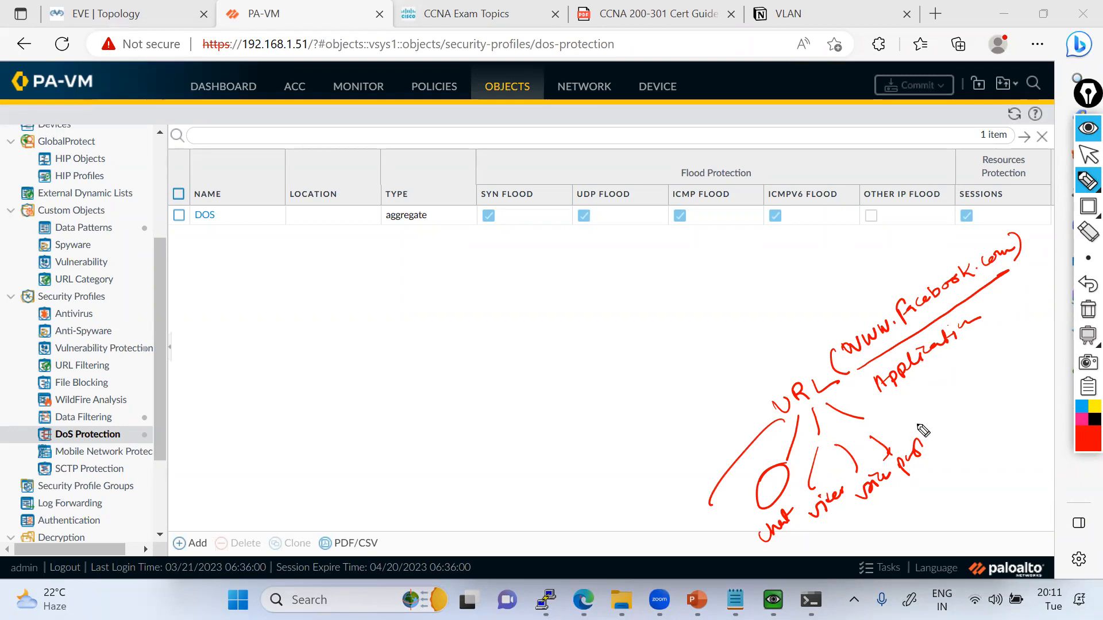
Write "Allow" with an arrow toward the diagram, circle the chat label, and draw an arrow under the other labels.
mouse_move(549, 491)
mouse_down()
mouse_move(566, 470)
mouse_move(581, 477)
mouse_move(613, 428)
mouse_up()
drag(594, 487, 579, 501)
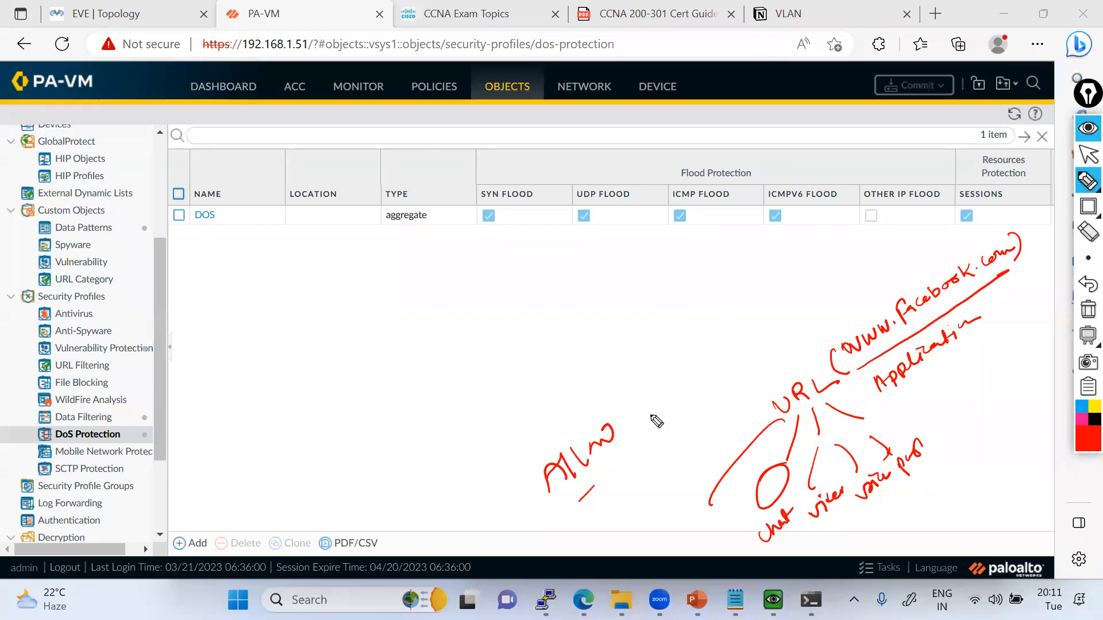
drag(752, 537, 790, 499)
drag(616, 480, 664, 504)
drag(661, 487, 643, 507)
mouse_move(818, 537)
mouse_down()
mouse_move(940, 475)
mouse_move(925, 468)
mouse_up()
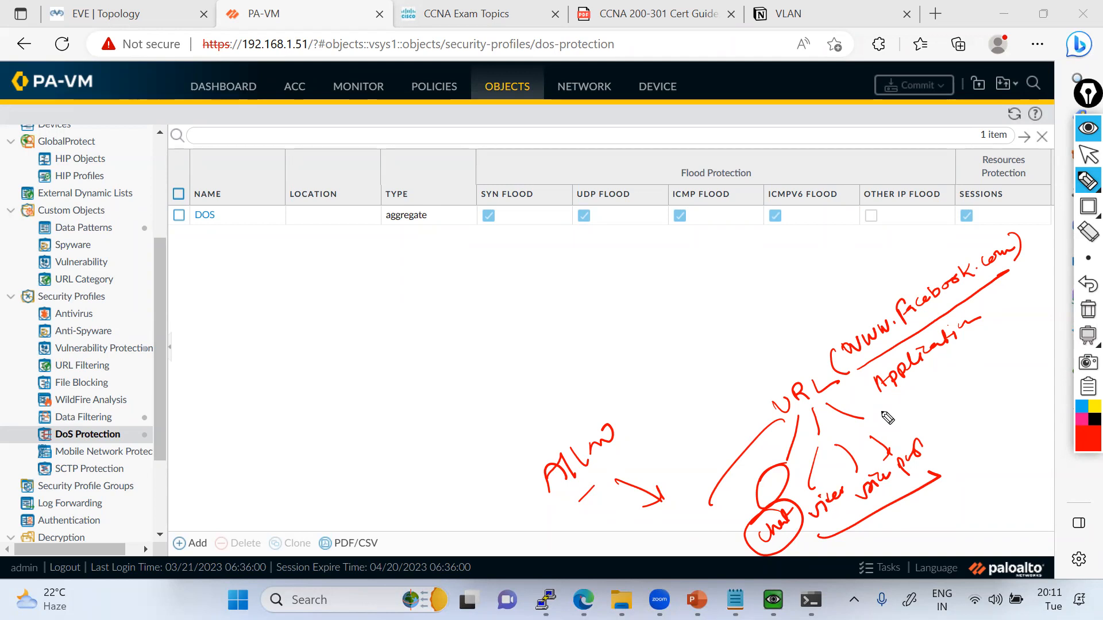
Write and circle a second "URL" above the Facebook address, and add emphasis marks to the address and branch labels.
mouse_move(808, 289)
mouse_down()
mouse_move(818, 306)
mouse_move(849, 274)
mouse_move(890, 278)
mouse_move(869, 282)
mouse_up()
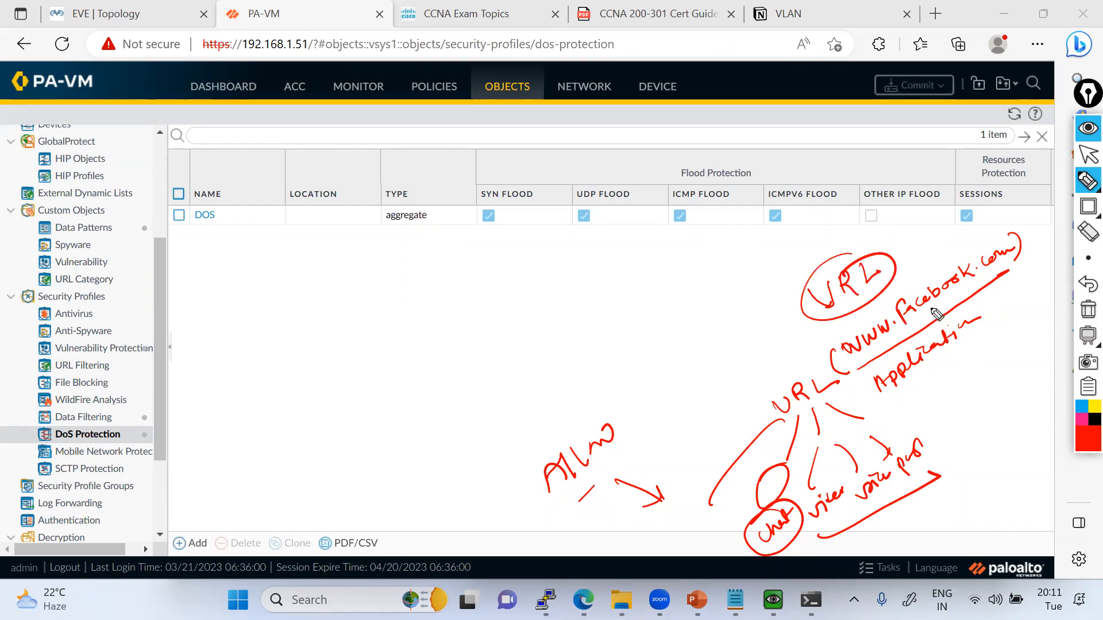
drag(828, 334, 849, 374)
drag(996, 232, 989, 295)
drag(834, 344, 843, 316)
mouse_move(843, 316)
mouse_down()
mouse_move(859, 345)
mouse_move(941, 273)
mouse_up()
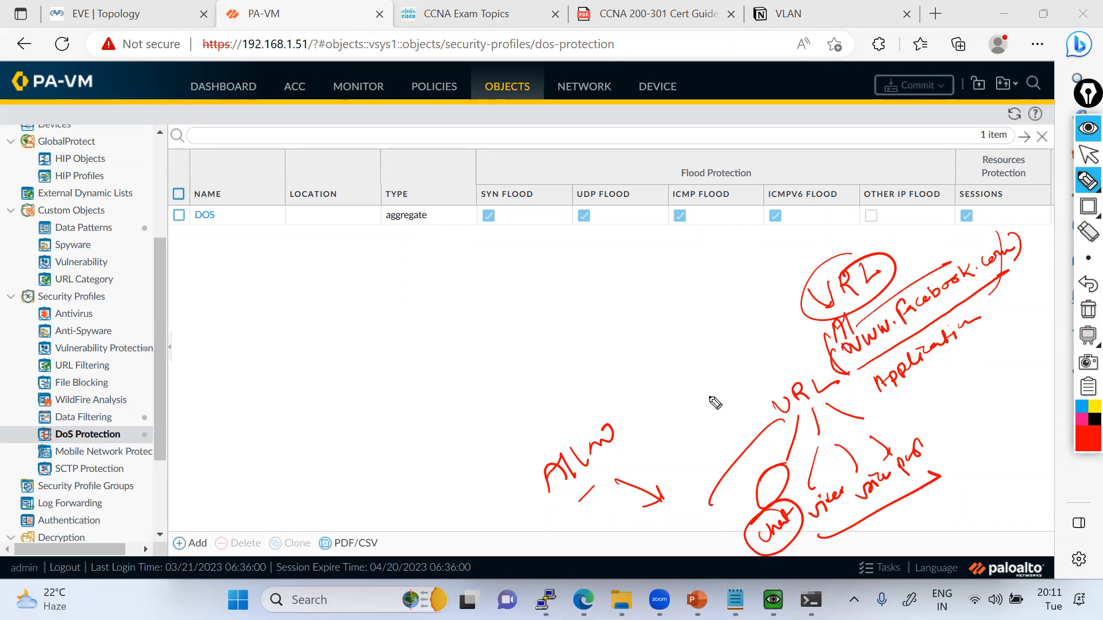
drag(794, 550, 813, 544)
drag(826, 522, 904, 493)
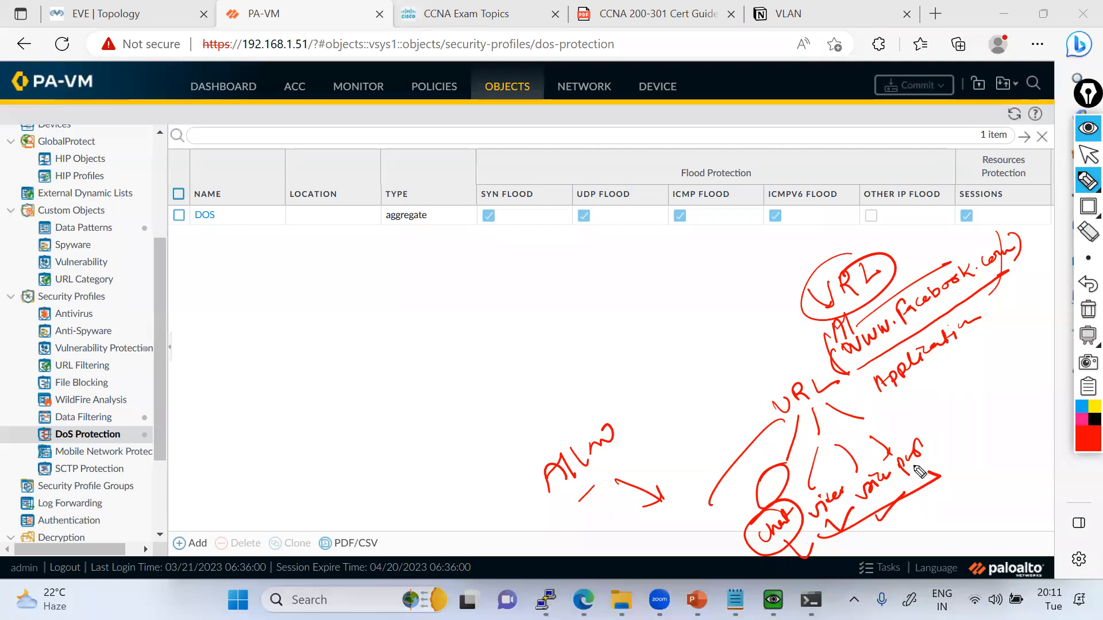
Write "Blocked" with a curve leading from the URL diagram, and clear all the annotations.
drag(797, 338, 649, 350)
mouse_move(598, 313)
mouse_down()
mouse_move(632, 324)
mouse_move(680, 266)
mouse_up()
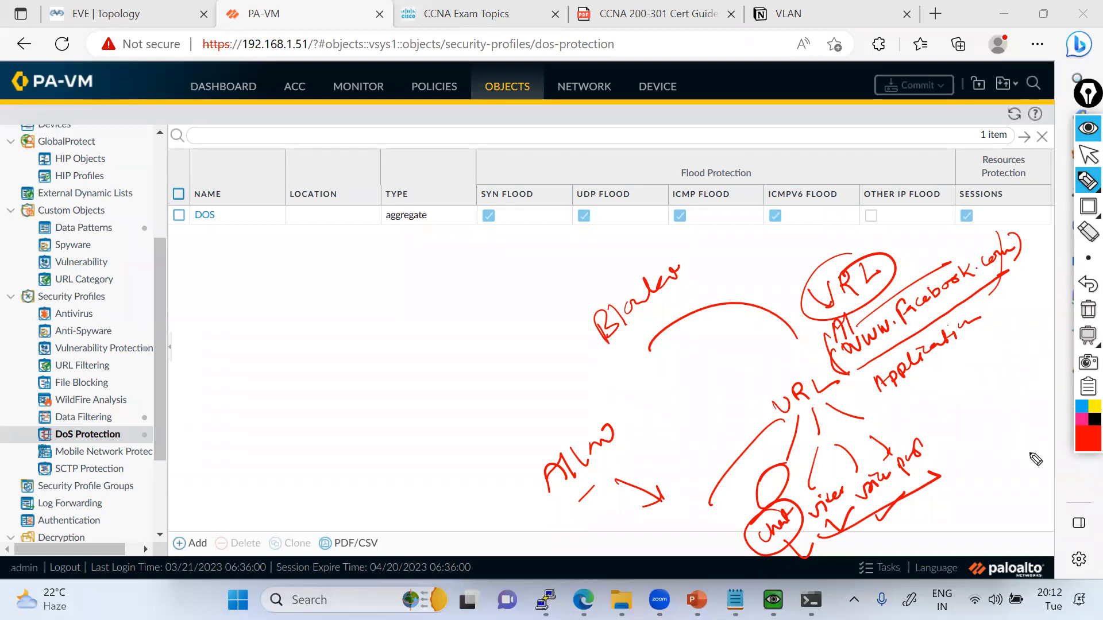
click(1088, 309)
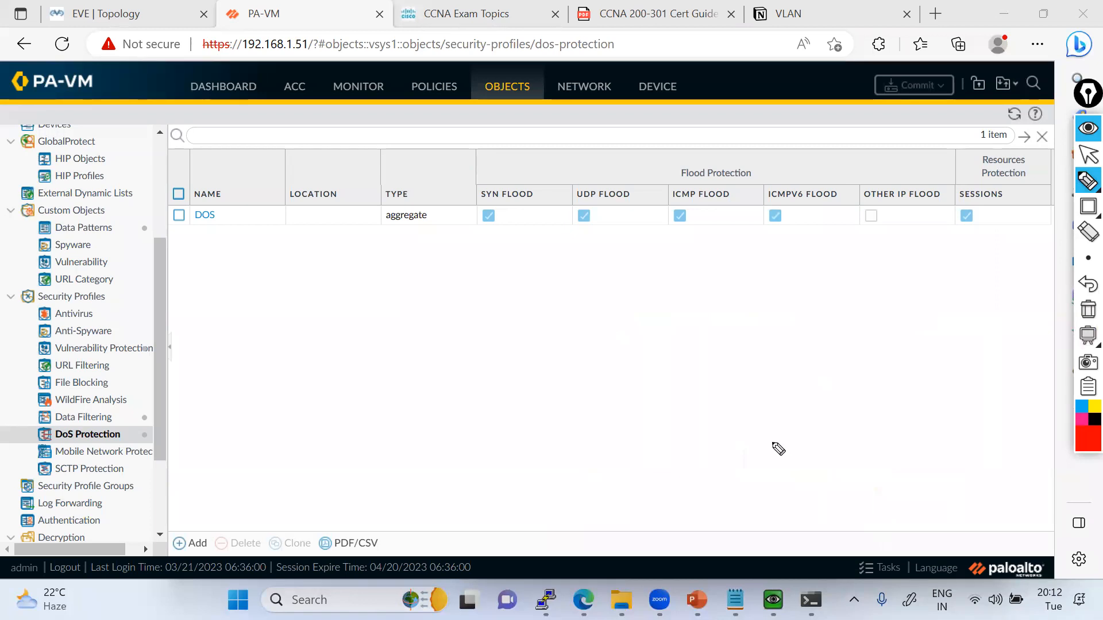
Handwrite the heading "Social Networking" and a first item reading "Block it Application" below it.
mouse_move(770, 433)
mouse_down()
mouse_move(792, 439)
mouse_move(933, 339)
mouse_up()
click(891, 344)
drag(942, 321, 957, 368)
mouse_move(761, 436)
mouse_down()
mouse_move(767, 485)
mouse_move(787, 511)
mouse_up()
mouse_move(811, 459)
mouse_down()
mouse_move(827, 468)
mouse_move(892, 429)
mouse_move(871, 431)
mouse_move(885, 432)
mouse_move(942, 368)
mouse_move(992, 344)
mouse_up()
click(902, 397)
click(991, 335)
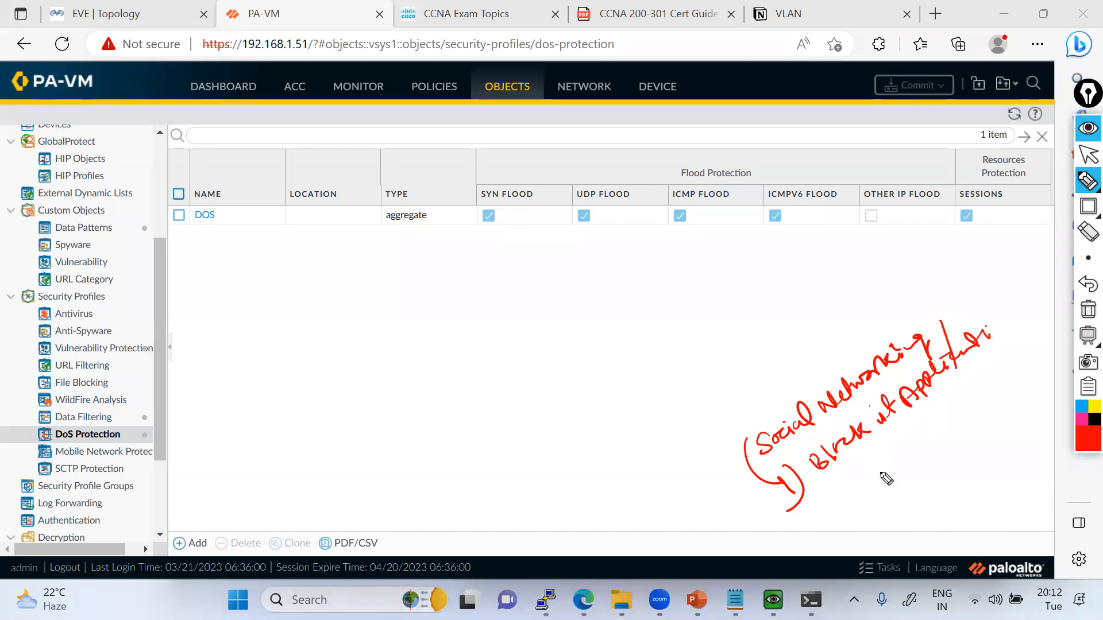
Handwrite "ii) via URL" as the second option under the Social Networking heading.
drag(806, 517, 827, 544)
click(812, 508)
mouse_move(838, 517)
mouse_down()
mouse_move(911, 458)
mouse_move(905, 472)
mouse_move(916, 468)
mouse_up()
Draw lines out from the first option and write "App-Group" and "App Filter" next to them.
mouse_move(793, 476)
mouse_down()
mouse_move(667, 489)
mouse_move(671, 460)
mouse_up()
drag(770, 492, 710, 562)
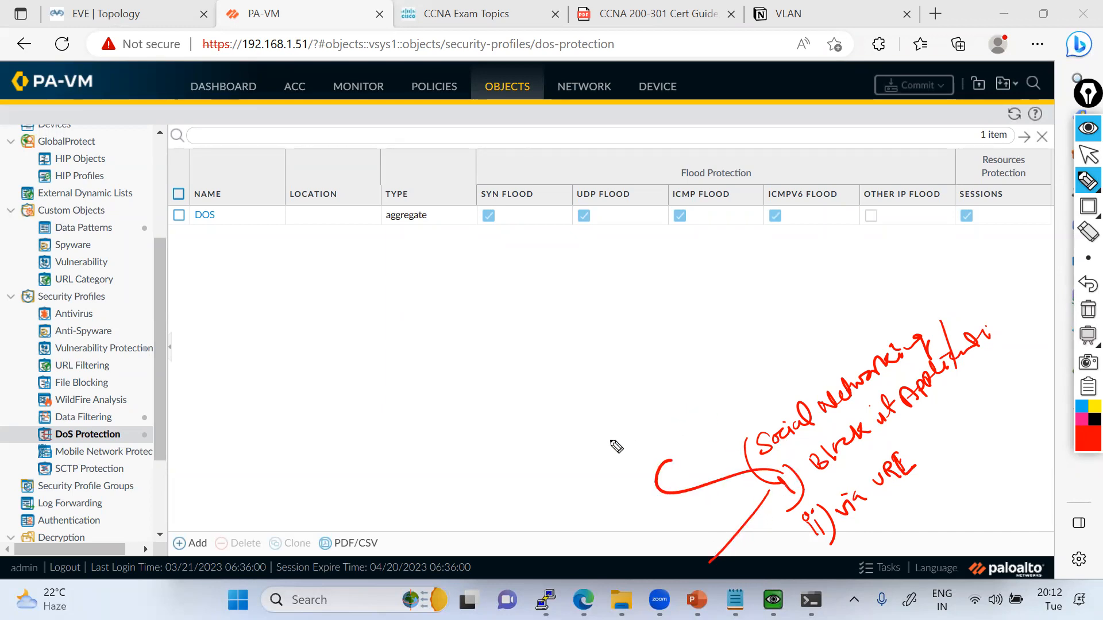
mouse_move(599, 427)
mouse_down()
mouse_move(629, 428)
mouse_move(697, 368)
mouse_up()
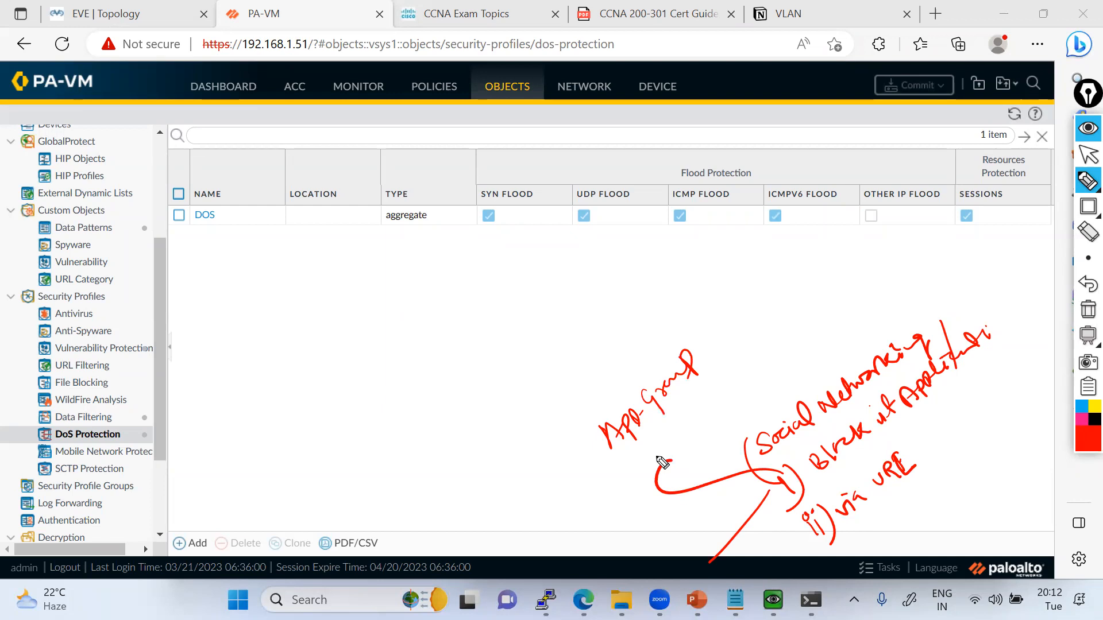
mouse_move(640, 468)
mouse_down()
mouse_move(680, 423)
mouse_move(696, 427)
mouse_move(713, 396)
mouse_move(757, 377)
mouse_up()
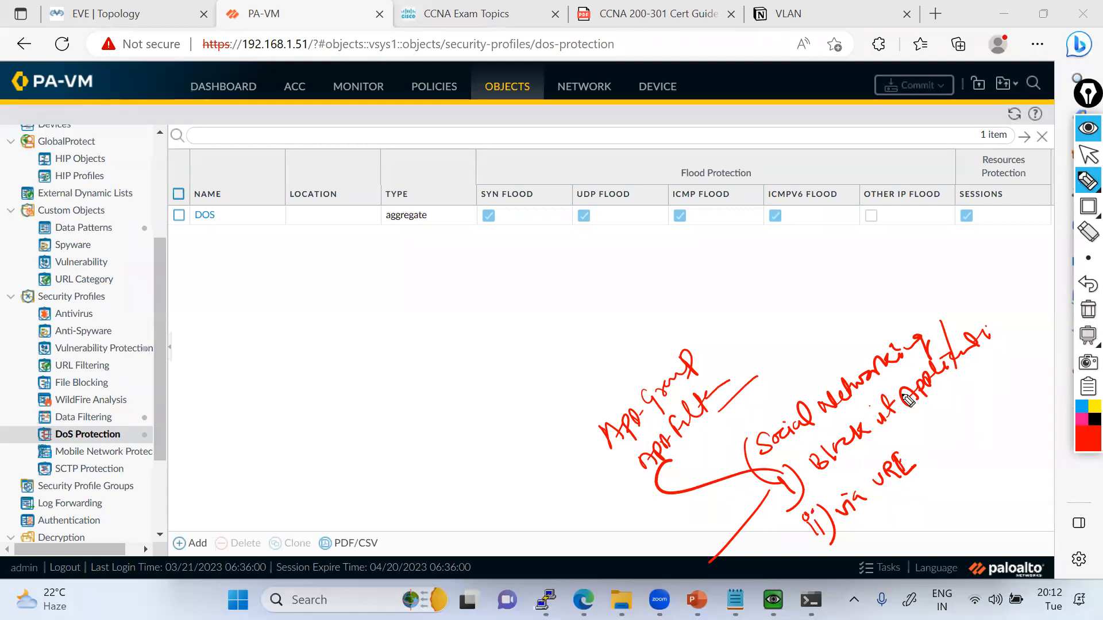
Underline both blocking options, write "quick" beside the URL option, and switch from the pen back to the pointer.
drag(985, 376, 834, 476)
drag(935, 451, 843, 540)
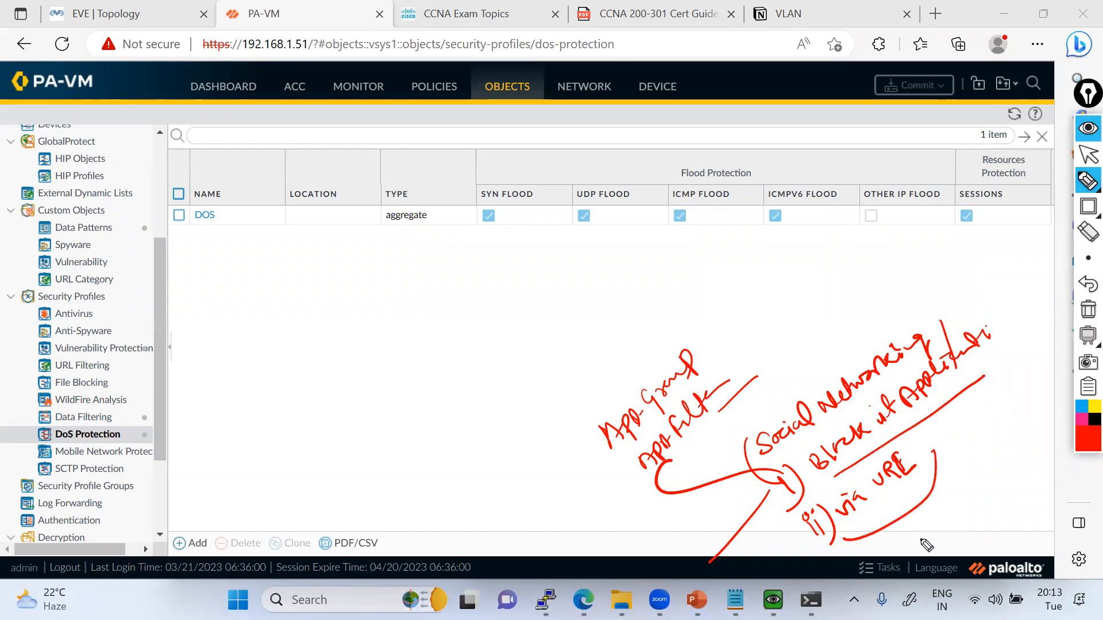
drag(919, 543, 985, 502)
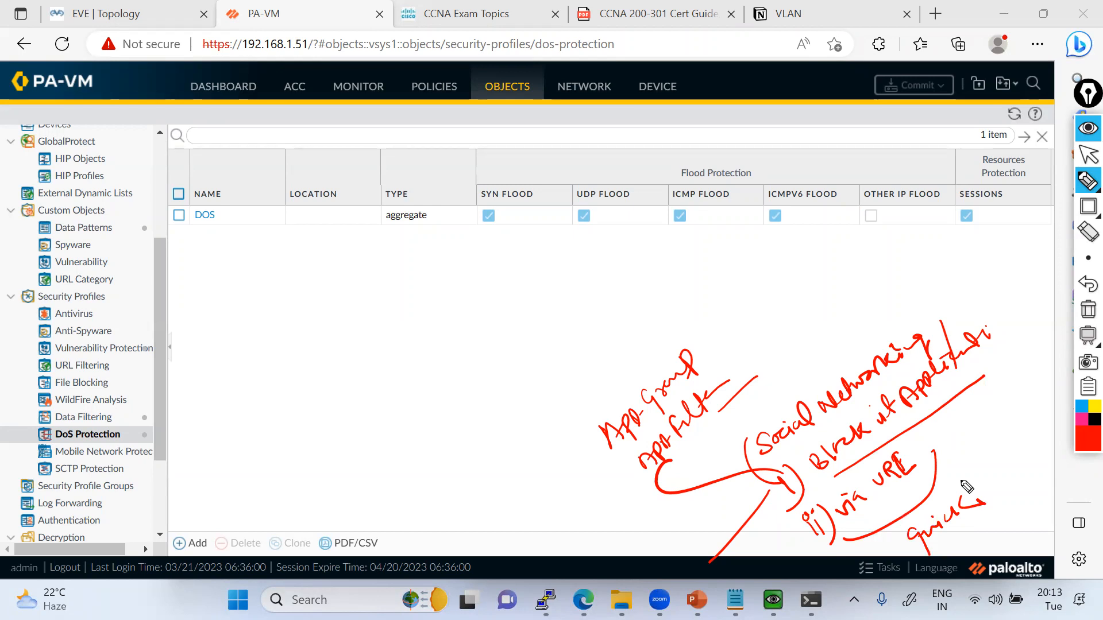
click(1087, 155)
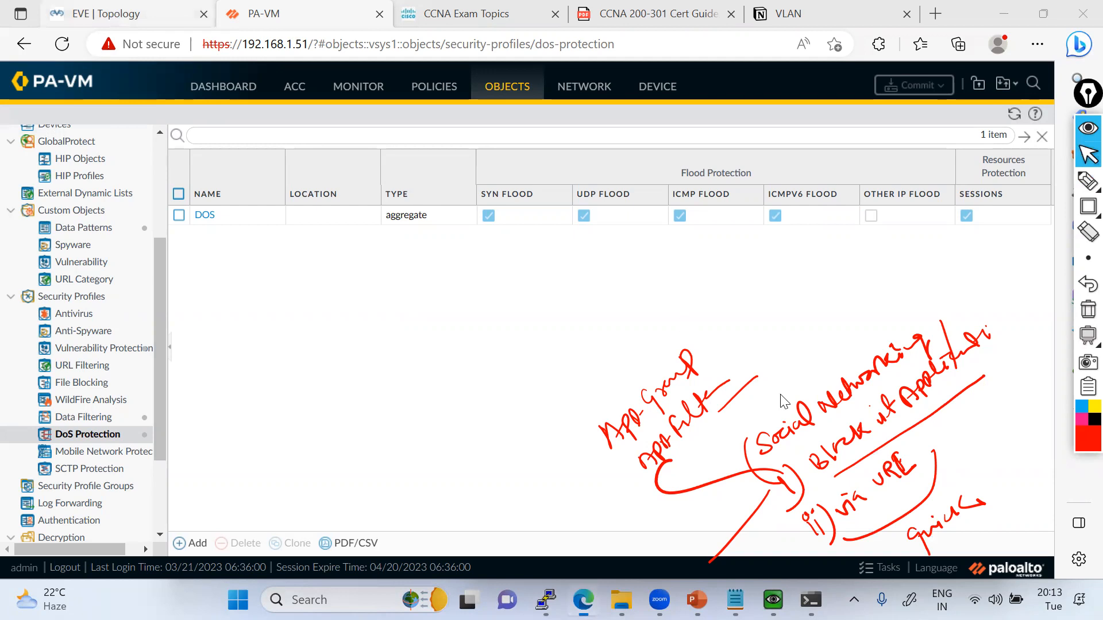
View the EVE topology, return to the firewall's URL Filtering profiles, and examine the default profile's allowed and blocked categories.
click(109, 14)
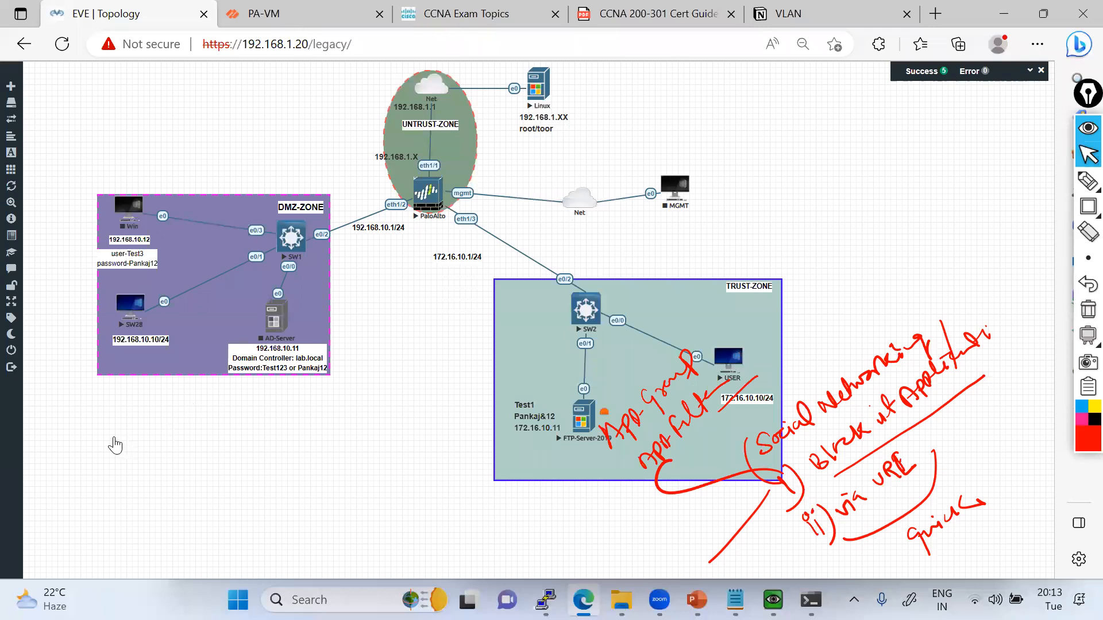
key(ctrl+Tab)
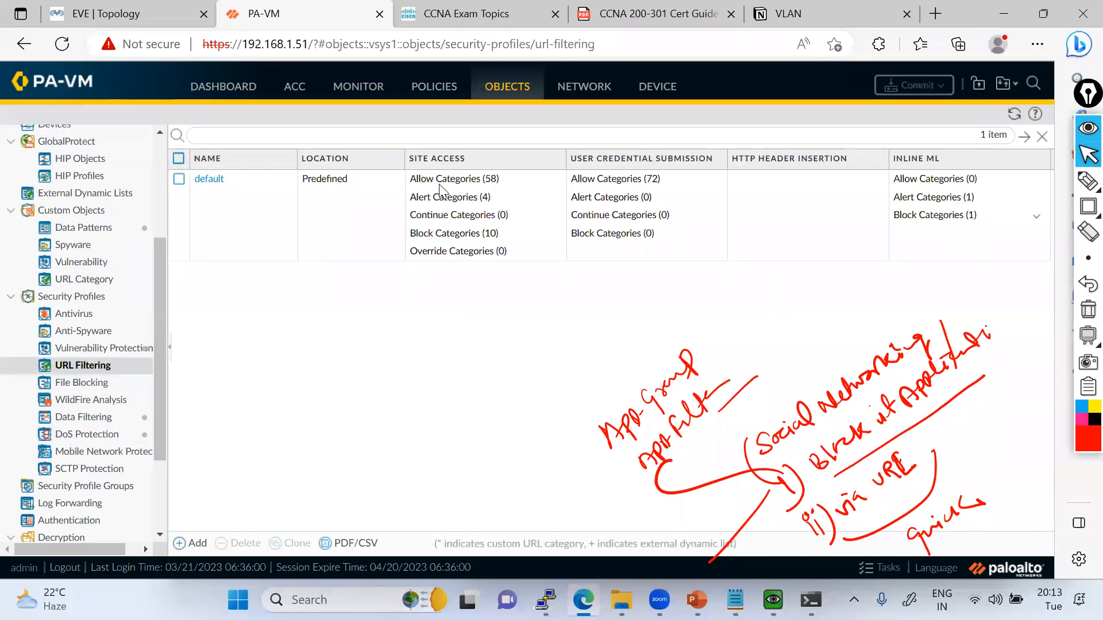
click(714, 180)
mouse_move(741, 182)
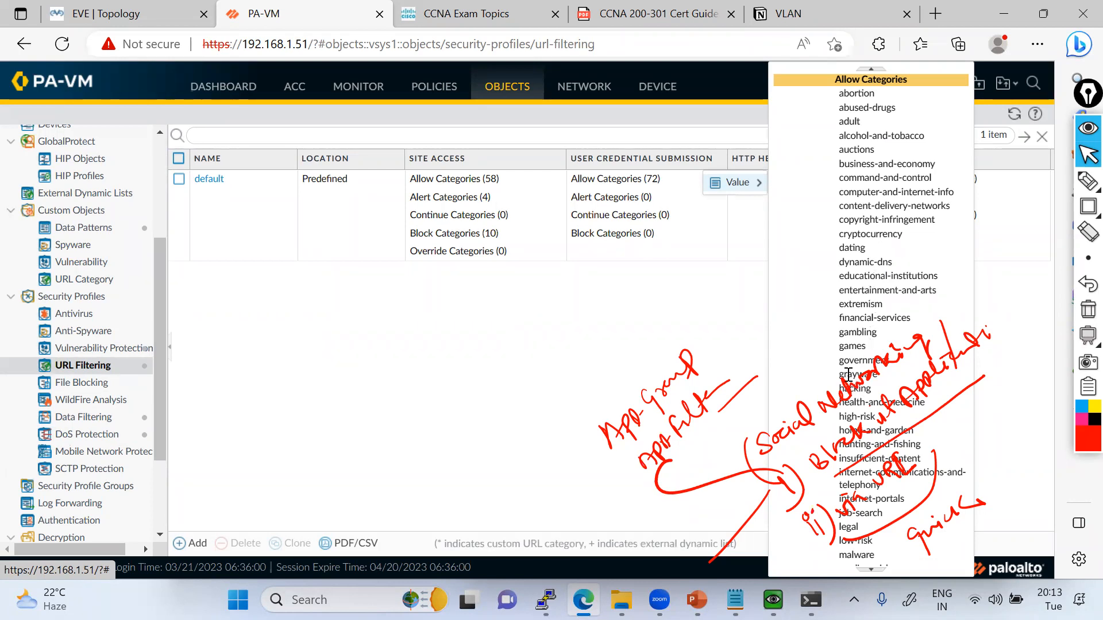
click(872, 569)
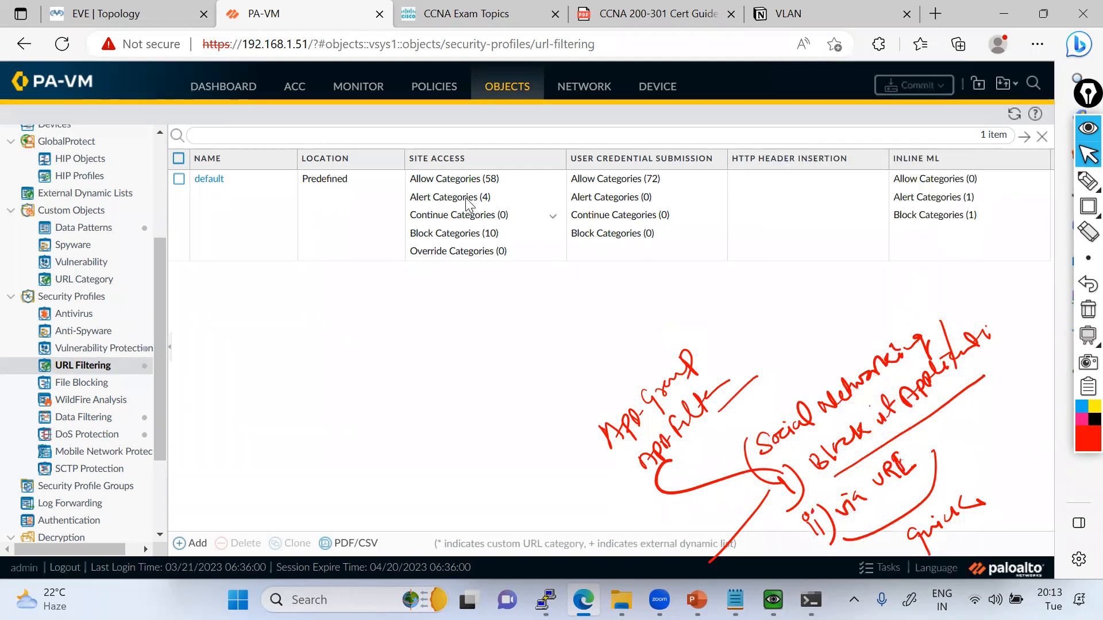
click(553, 237)
Add a URL Filtering profile named Block-Social-Media and clear the pen annotations from the screen.
mouse_move(574, 236)
click(197, 543)
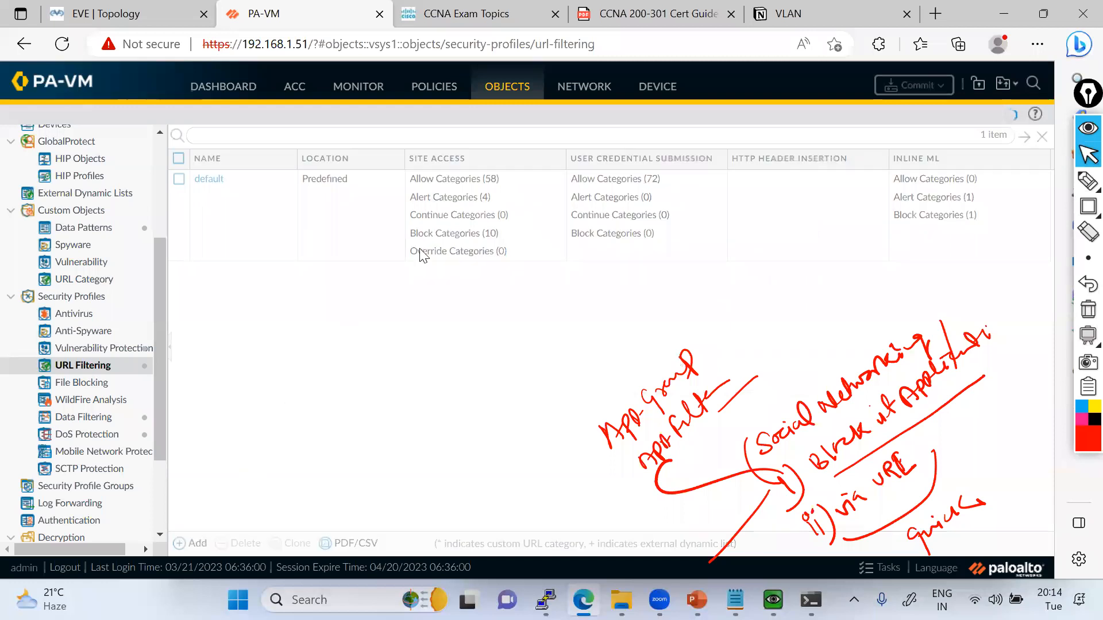
text(Block)
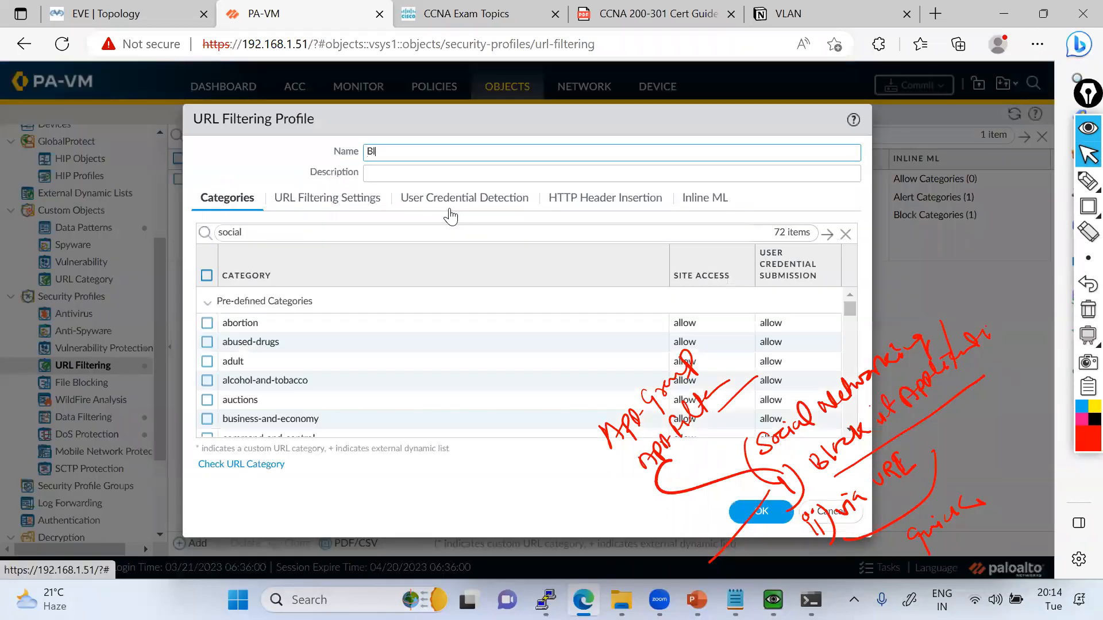
key(BackSpace)
key(BackSpace)
text(-Social-Me)
key(ctrl+a)
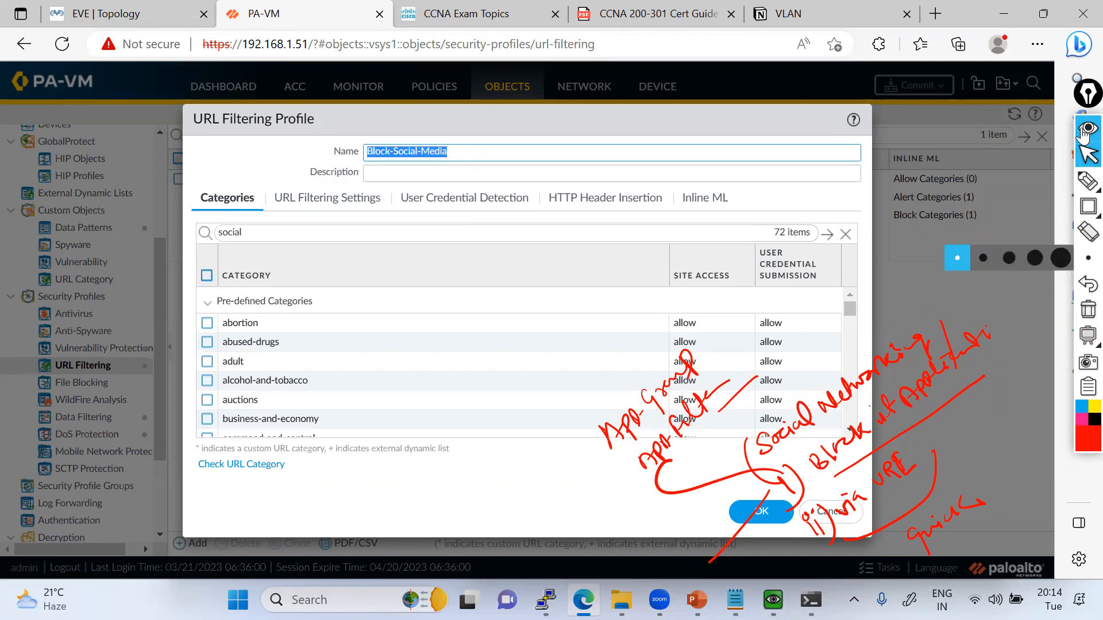
key(ctrl+shift+1)
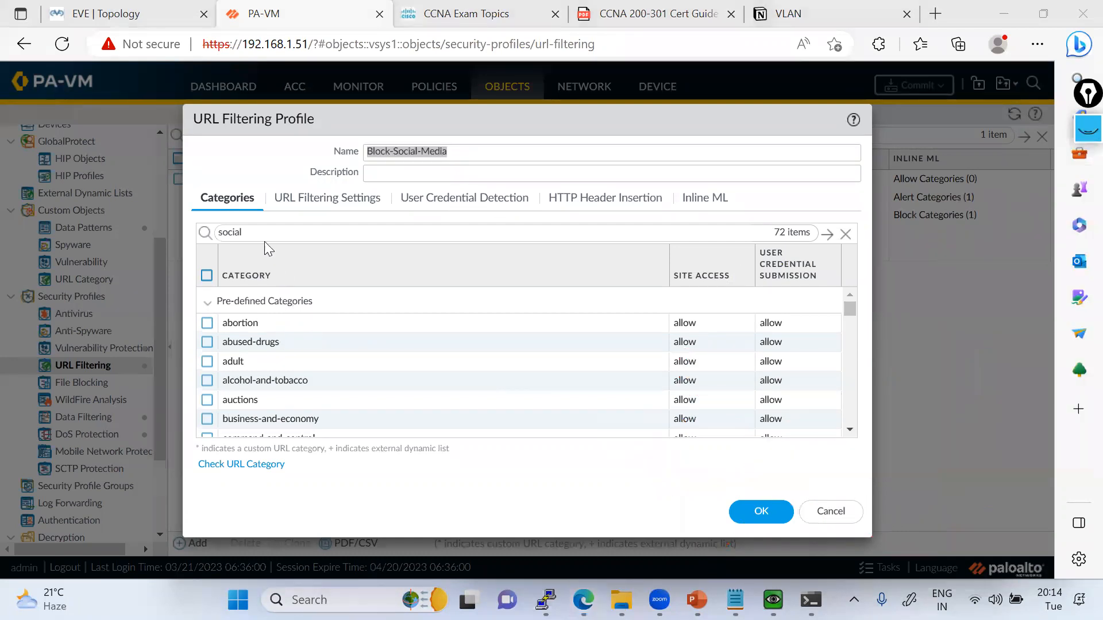
Filter the profile's category list by "social".
click(278, 230)
key(BackSpace)
key(BackSpace)
key(BackSpace)
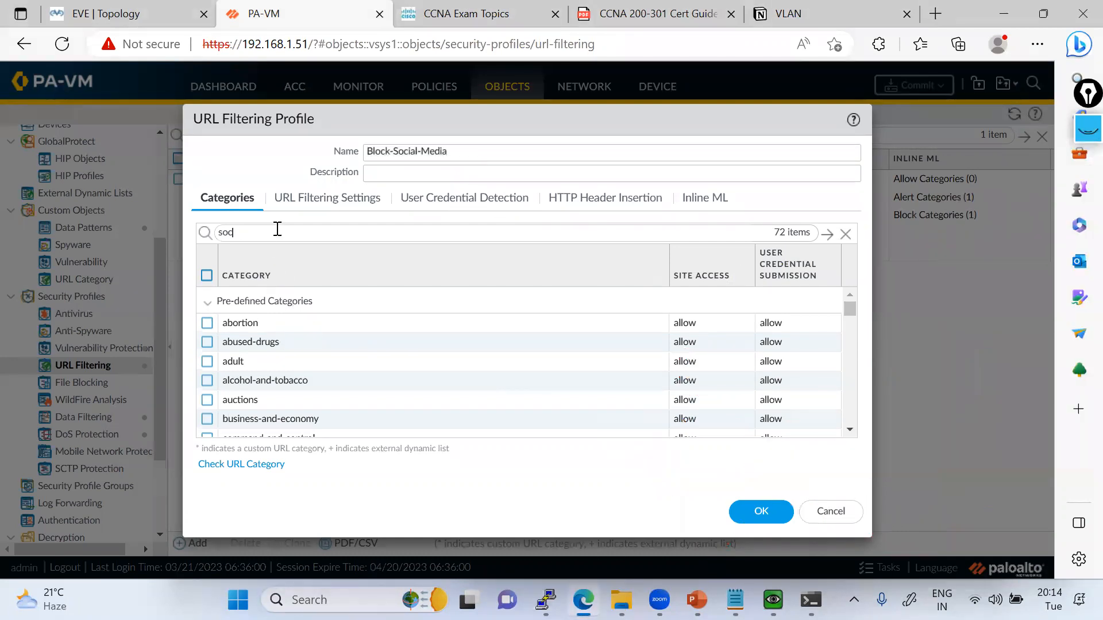
text(ocial)
key(Return)
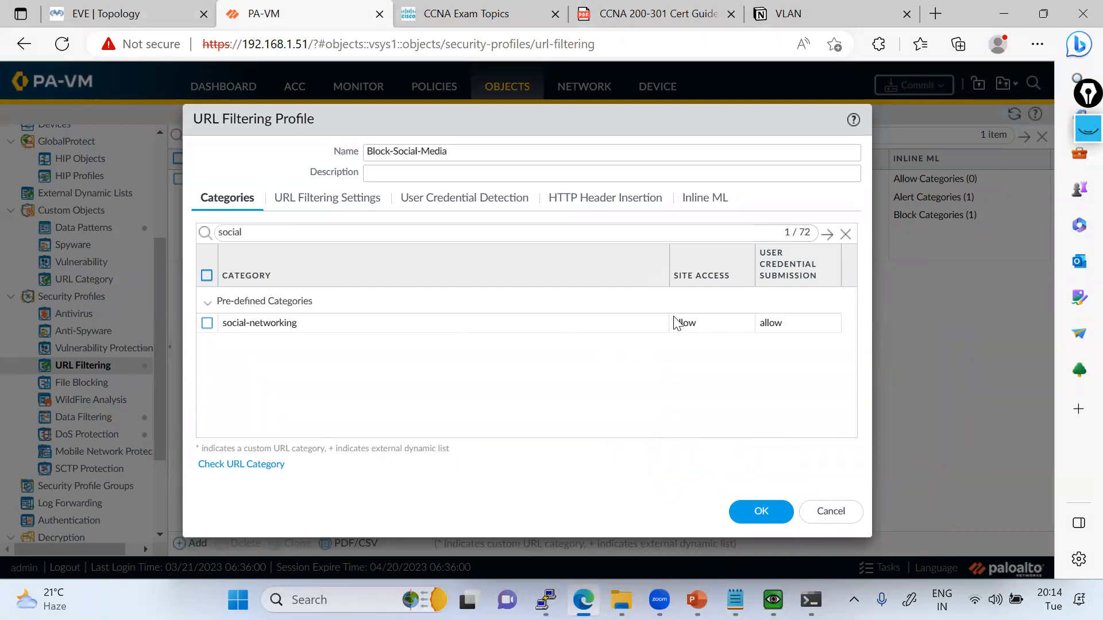
Set Site Access for the social-networking category to block and save the profile.
click(693, 323)
click(692, 382)
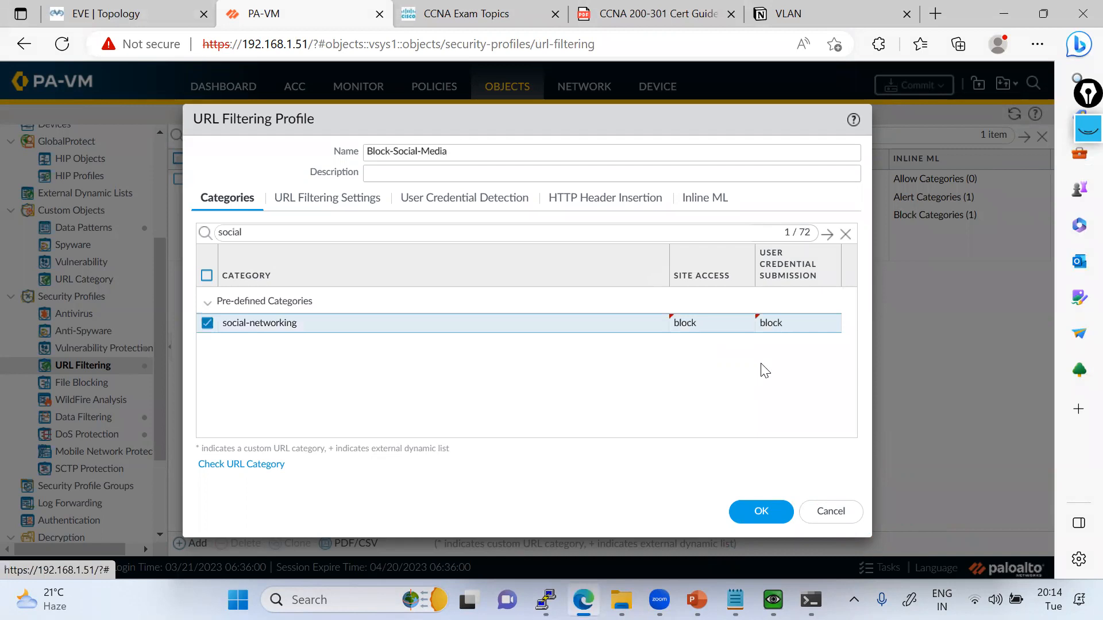
click(771, 511)
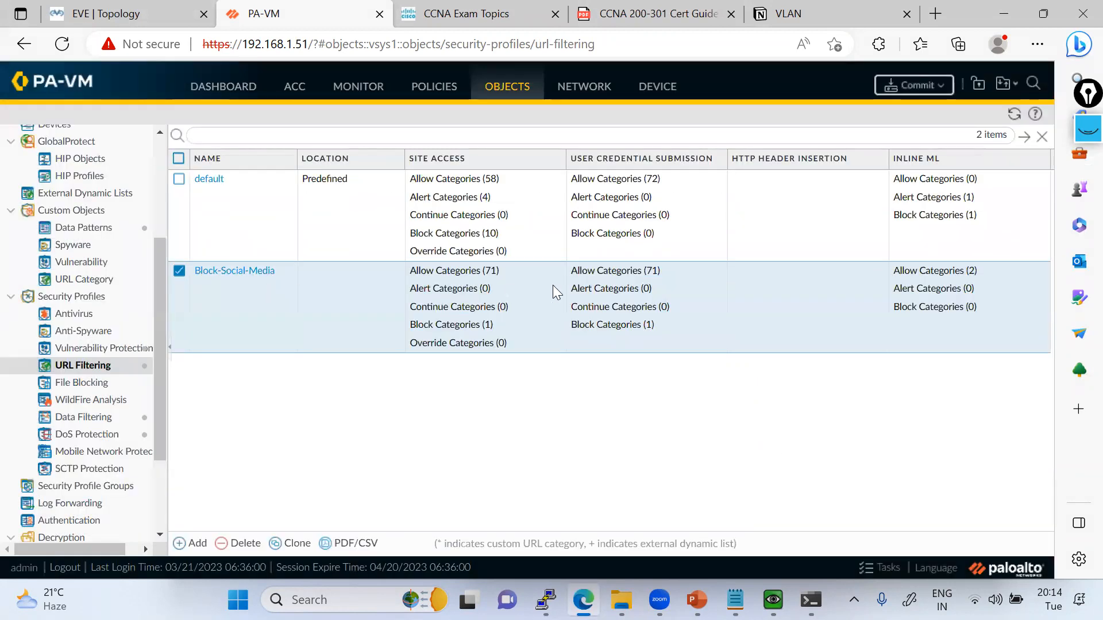
Check which categories the Block-Social-Media profile allows and blocks.
click(549, 274)
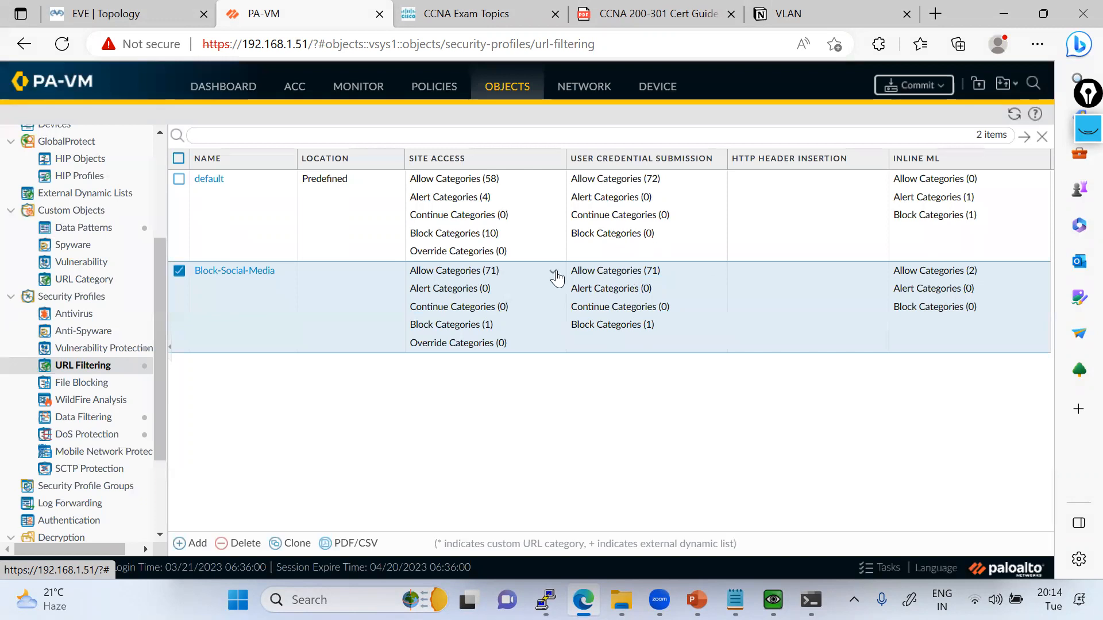
mouse_move(602, 275)
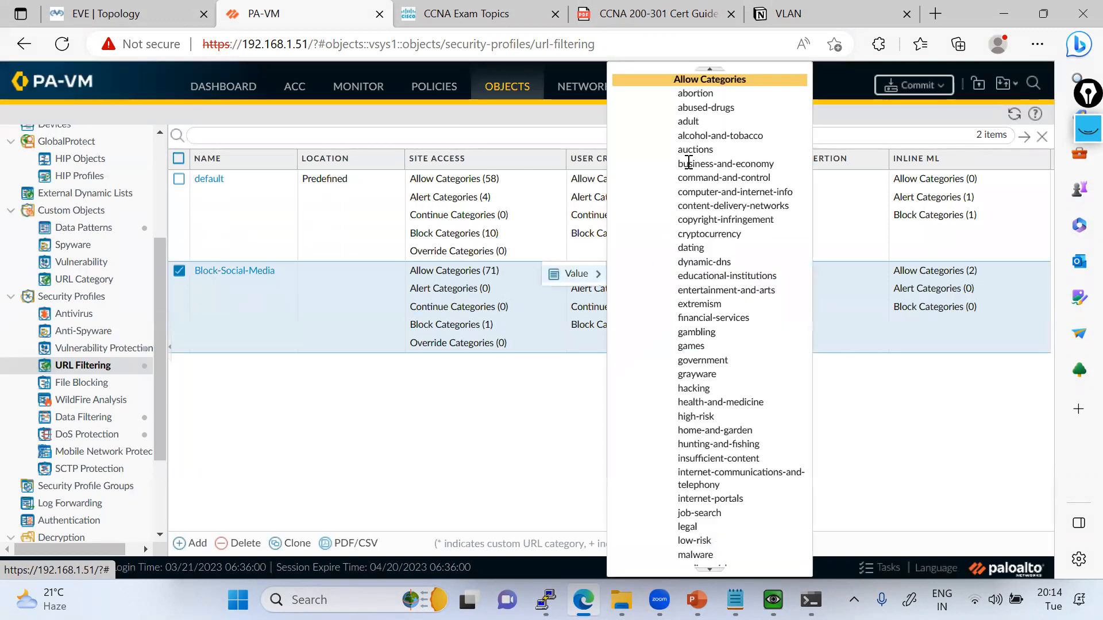
click(548, 435)
click(714, 327)
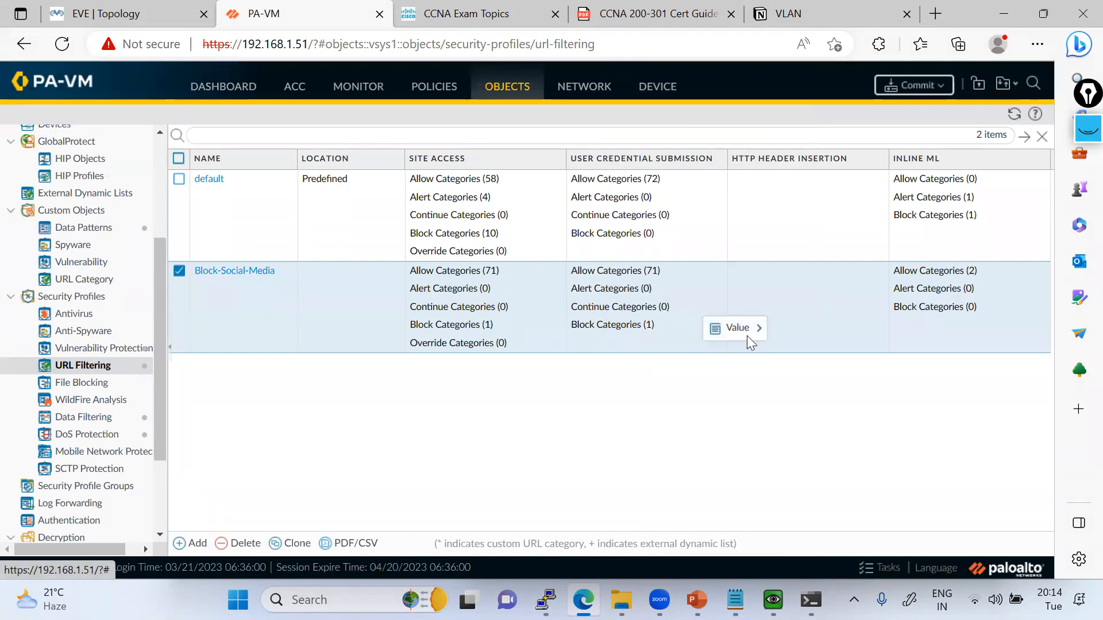
mouse_move(755, 333)
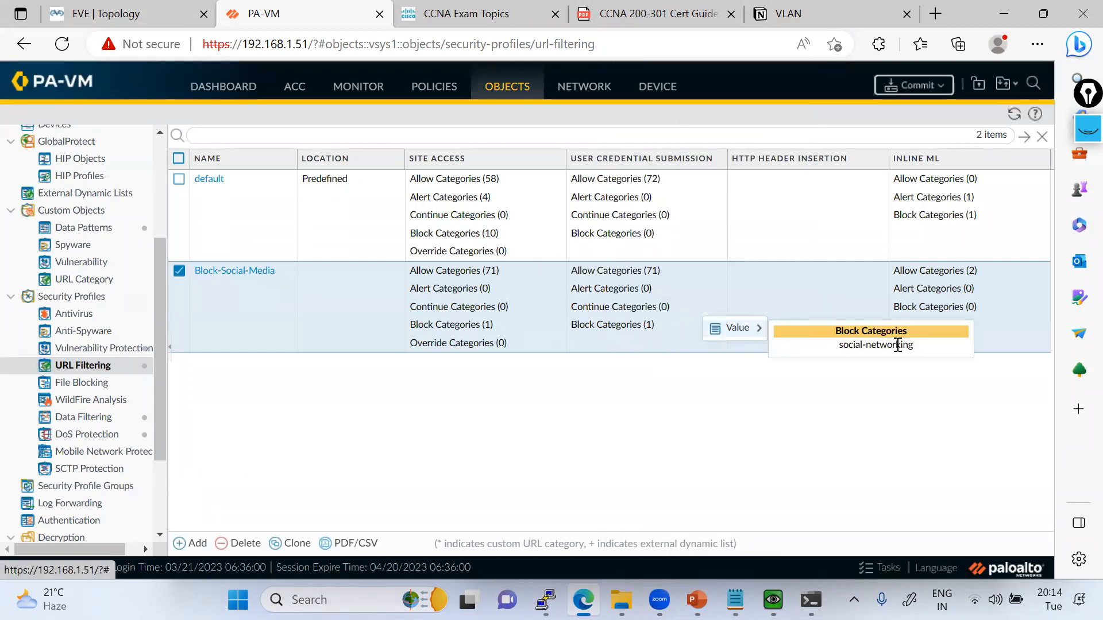
click(714, 424)
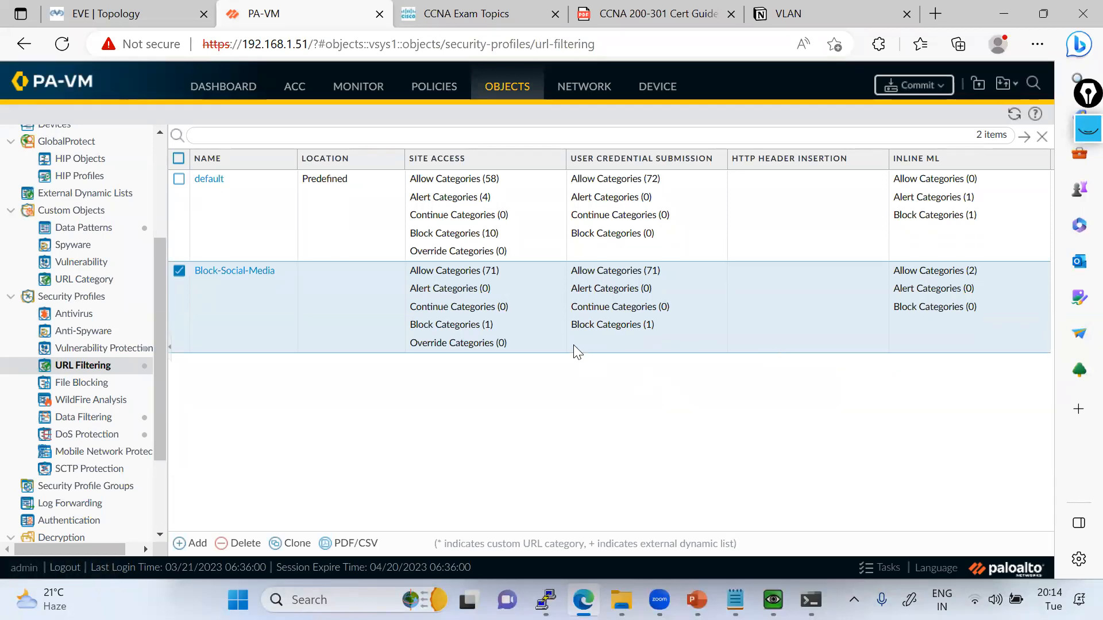
On the EVE topology, trace a red pen line from the USER PC through the PaloAlto firewall to the Net cloud.
click(85, 8)
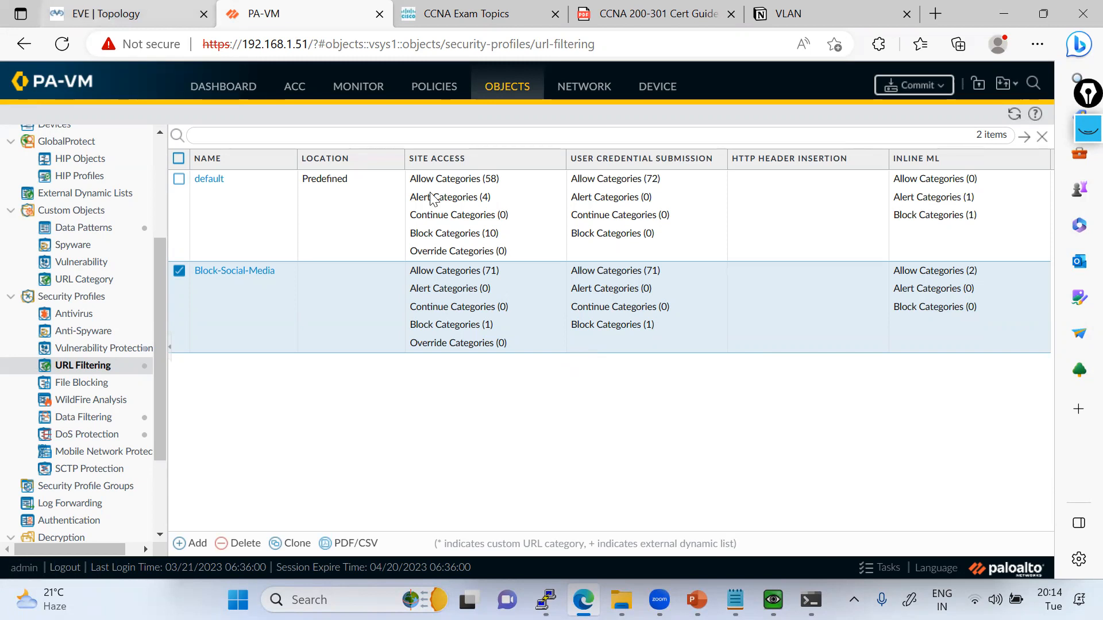
click(1082, 95)
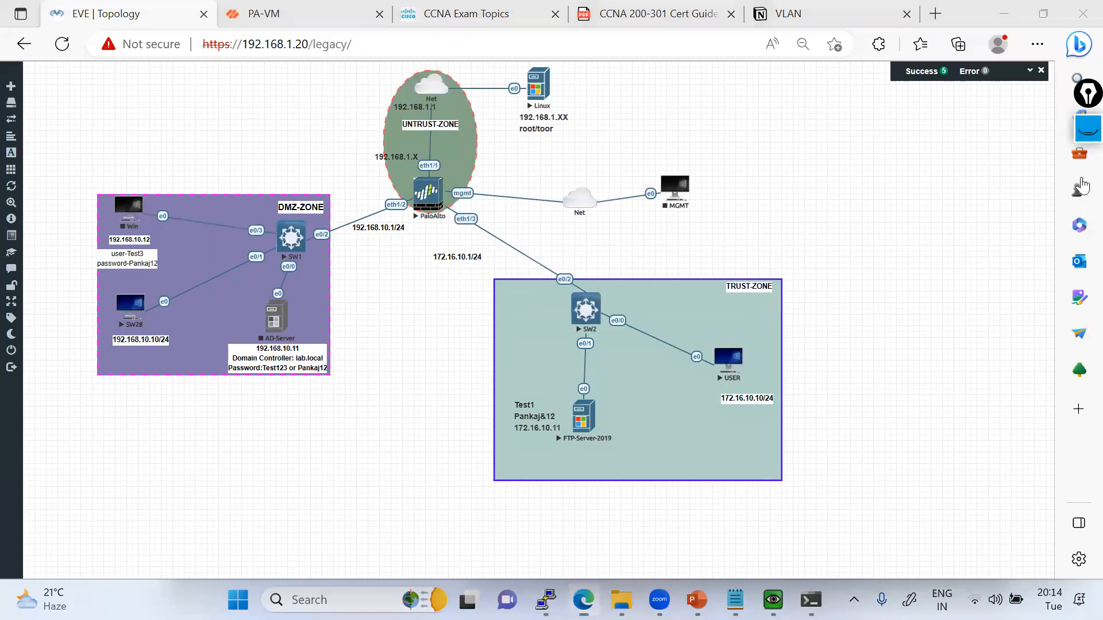
click(1087, 310)
click(1087, 182)
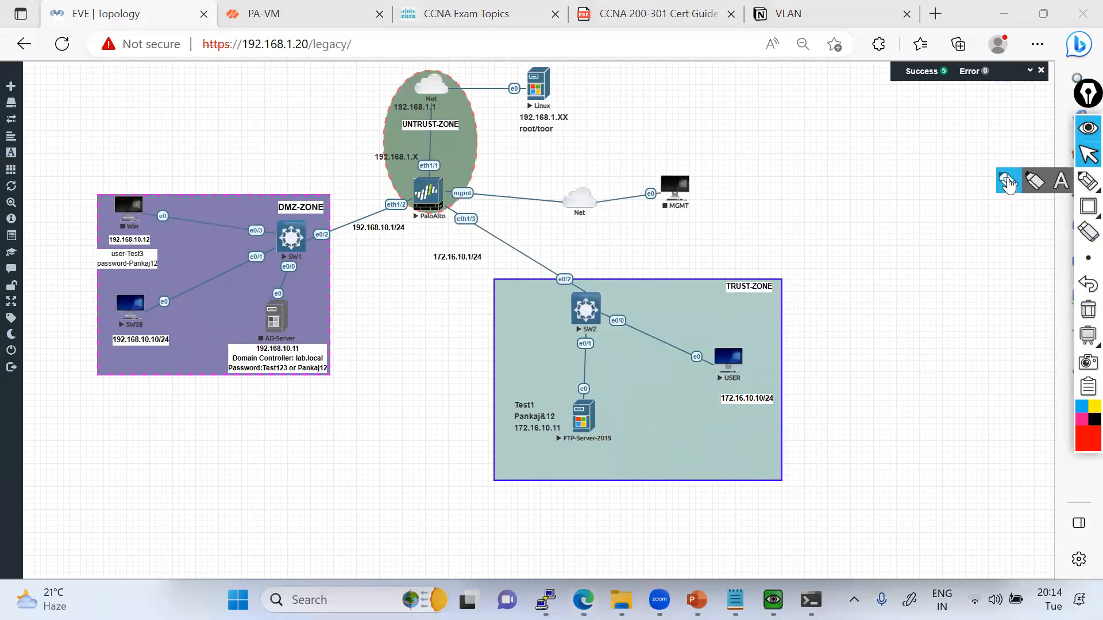
mouse_move(770, 369)
mouse_down()
mouse_move(422, 148)
mouse_move(427, 91)
mouse_up()
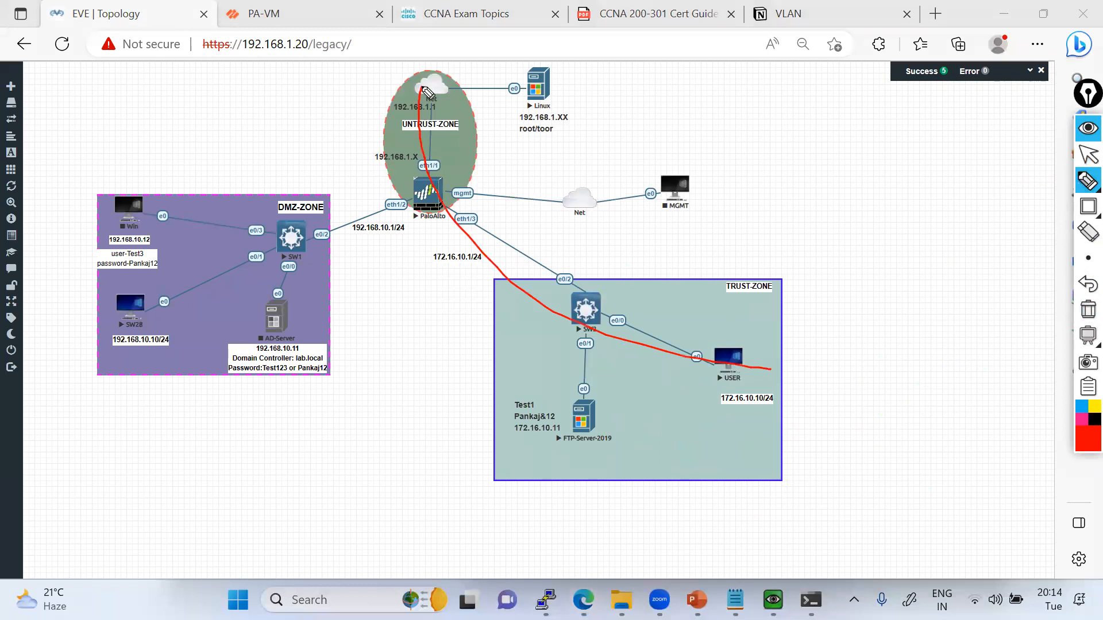
Open the USER machine's console from the topology and log in to Windows with the account password.
click(1083, 155)
click(726, 359)
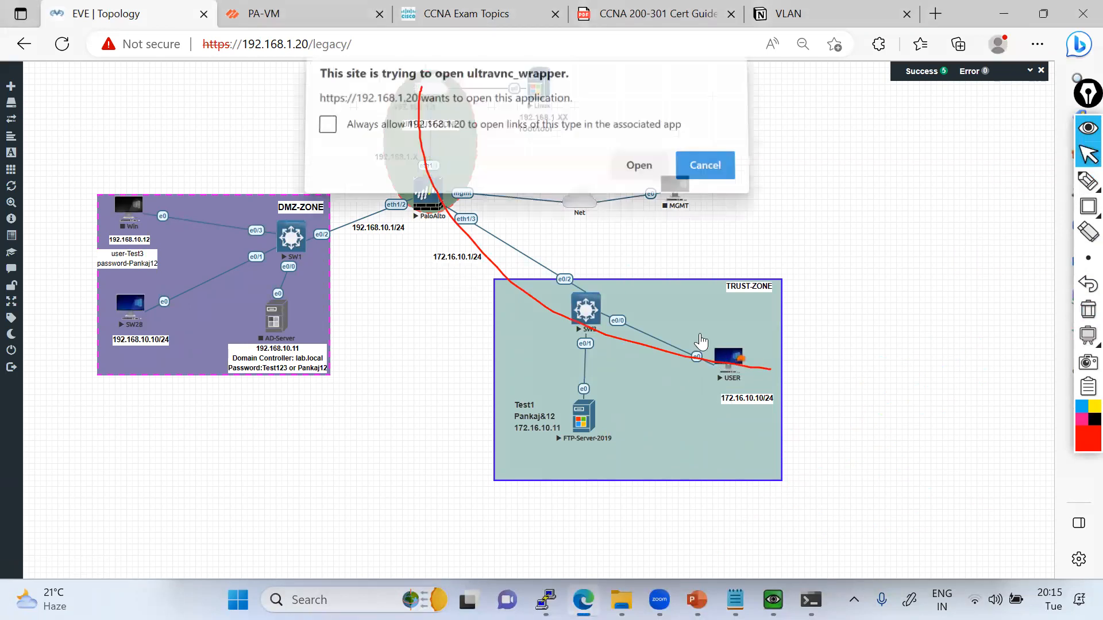
click(639, 170)
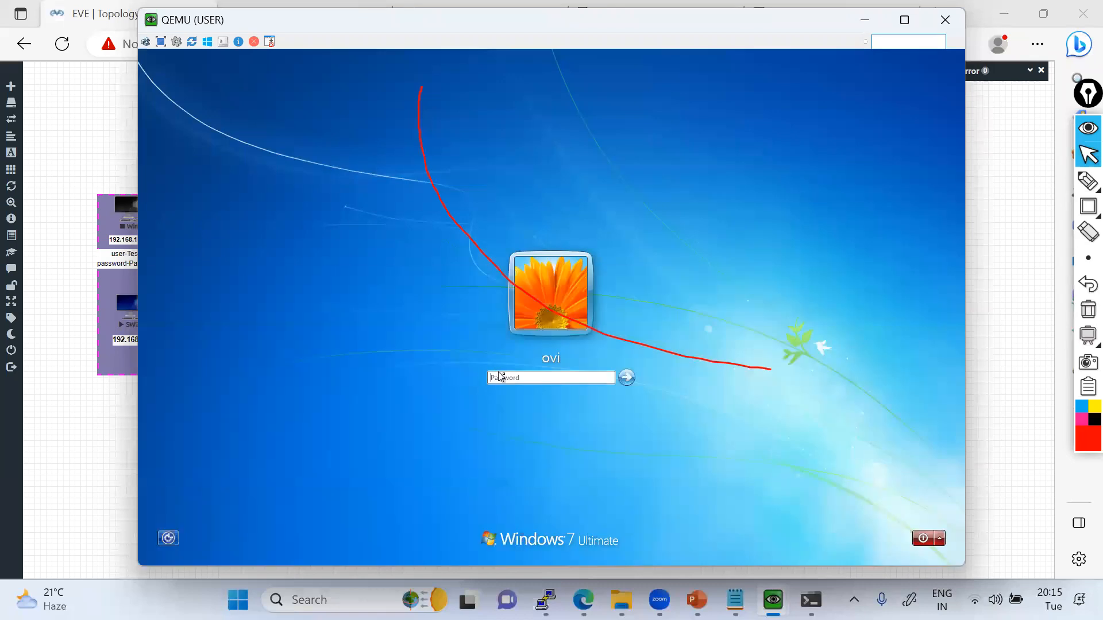
key(Return)
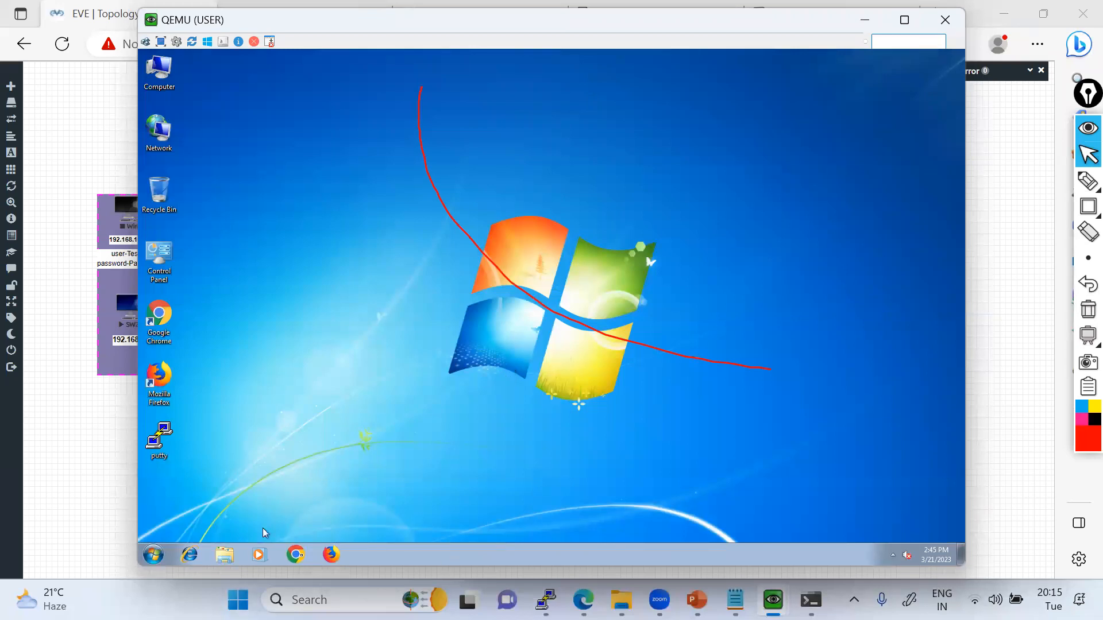
Launch Chrome on the USER machine, clear the pen annotation, and dismiss the browser's restore and update notices.
click(296, 555)
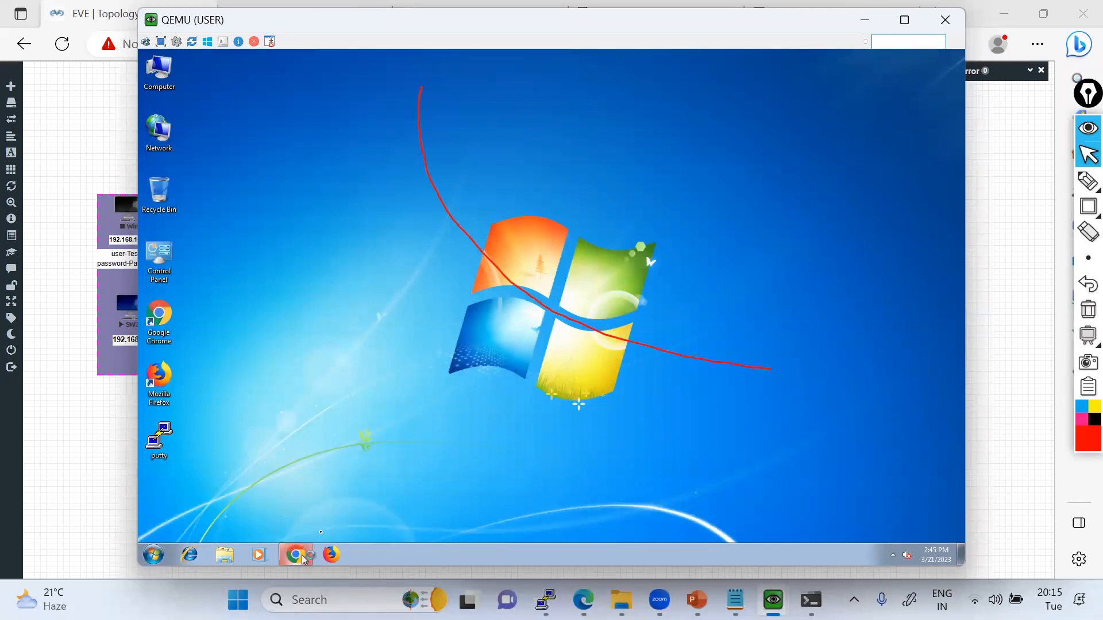
click(1087, 310)
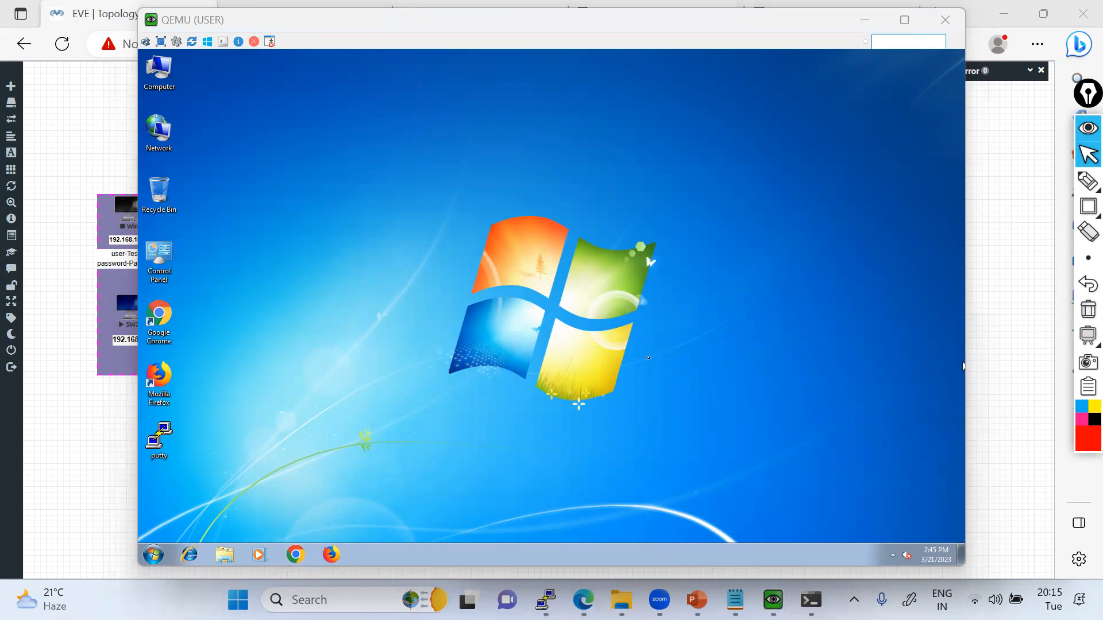
click(296, 555)
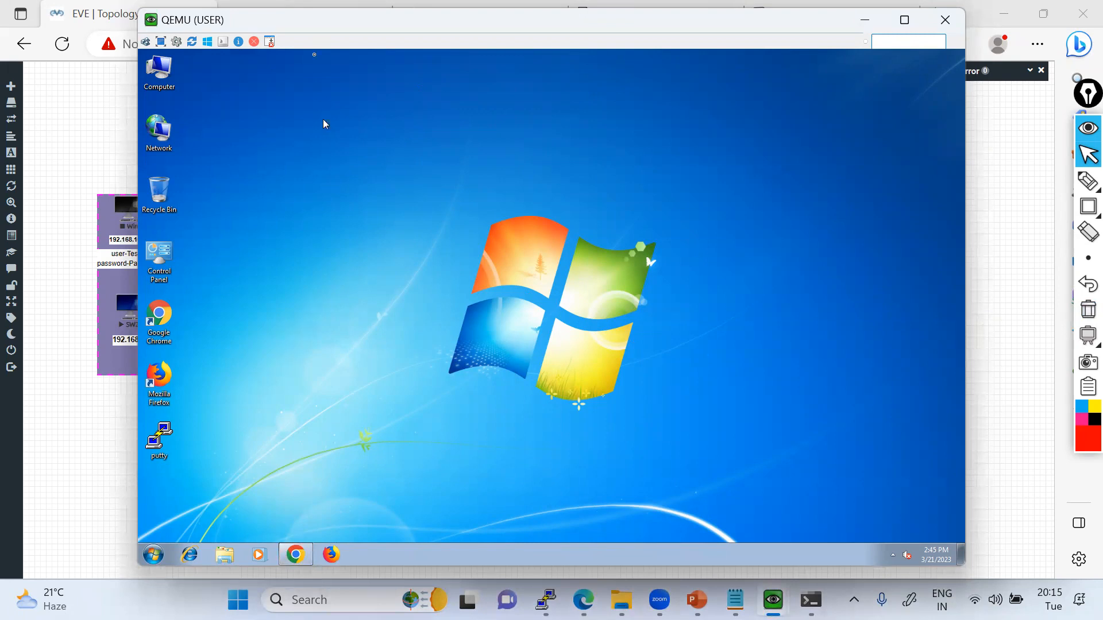
drag(303, 26, 325, 23)
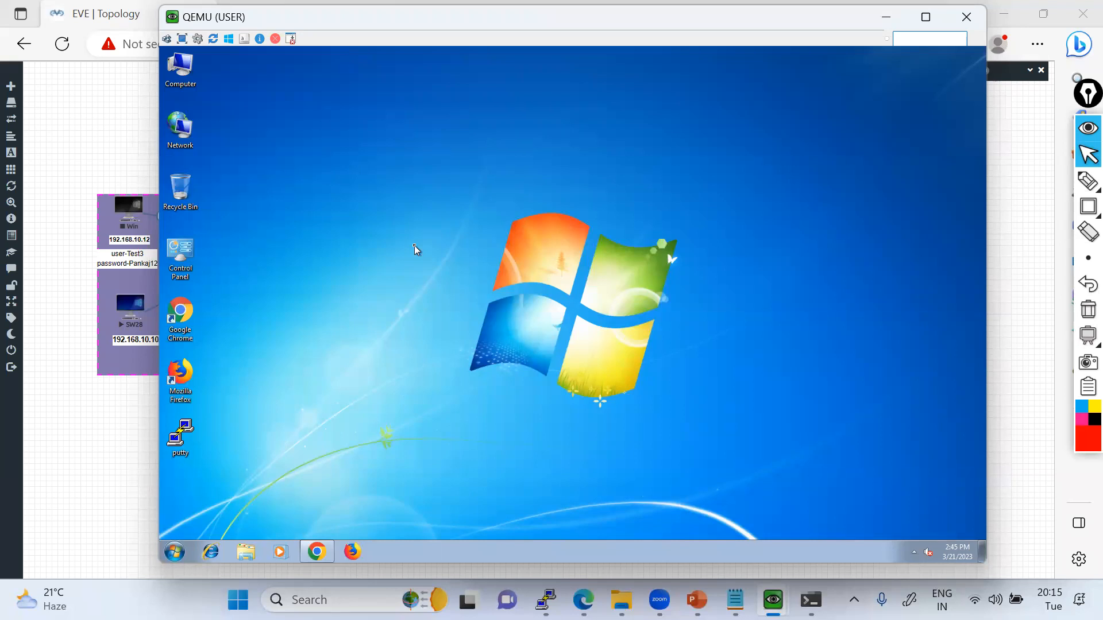
click(320, 554)
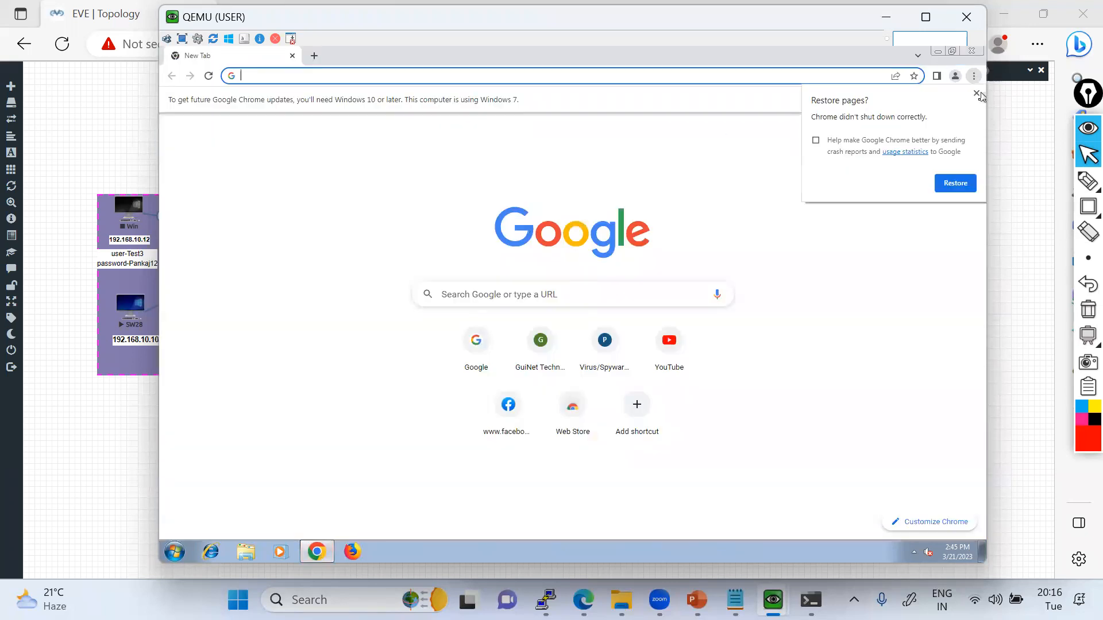
click(974, 101)
click(975, 102)
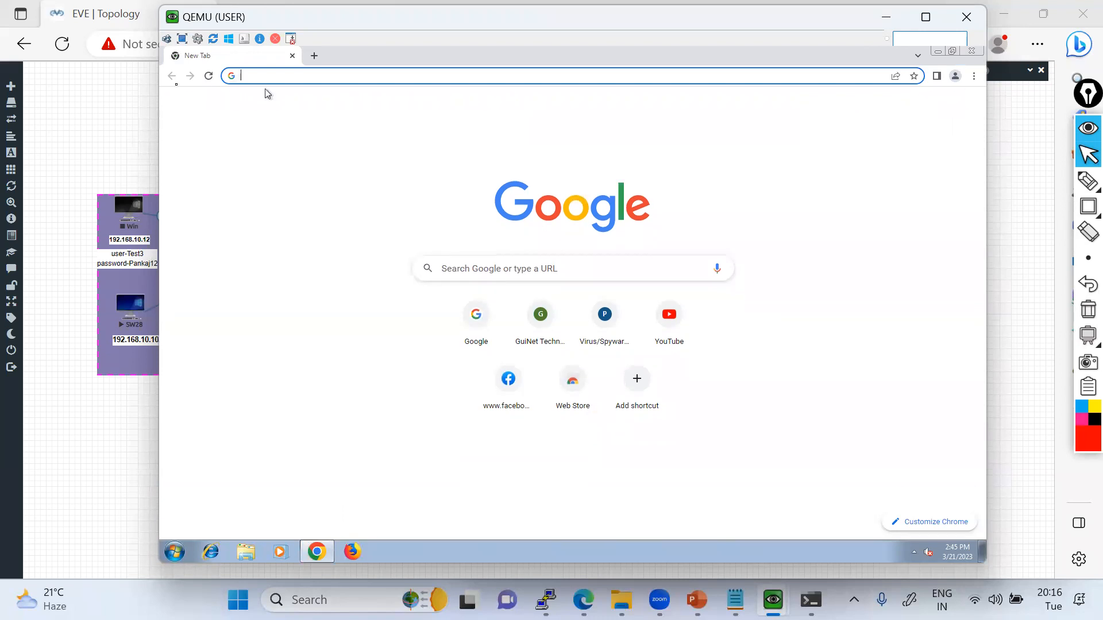
Try faceboo.com in Chrome, correct the address to facebook.com, and load it.
text(face)
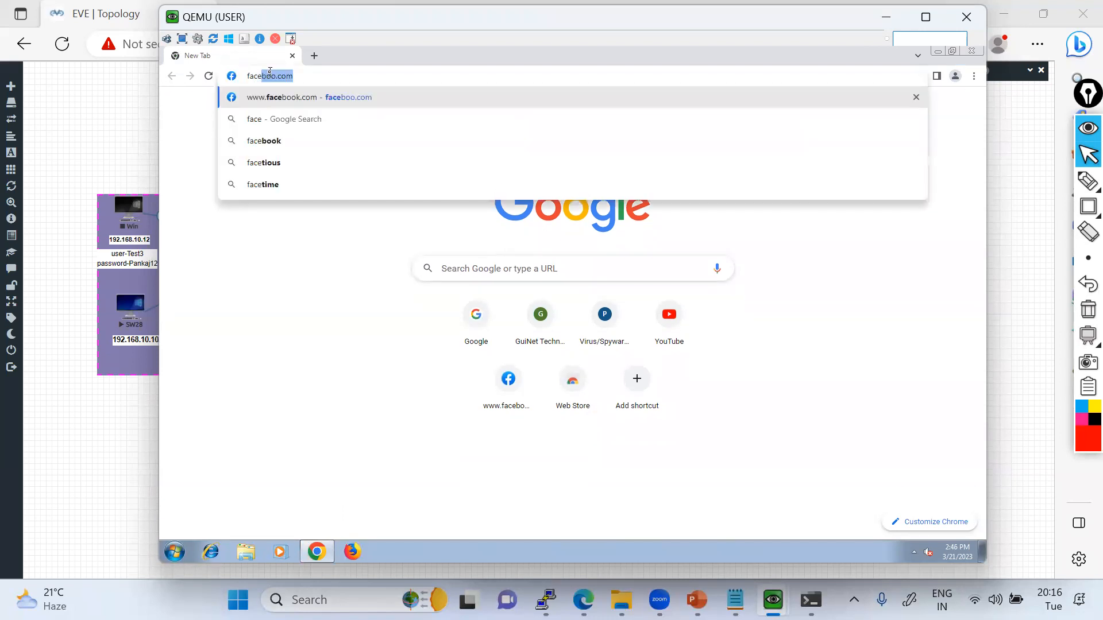
key(Return)
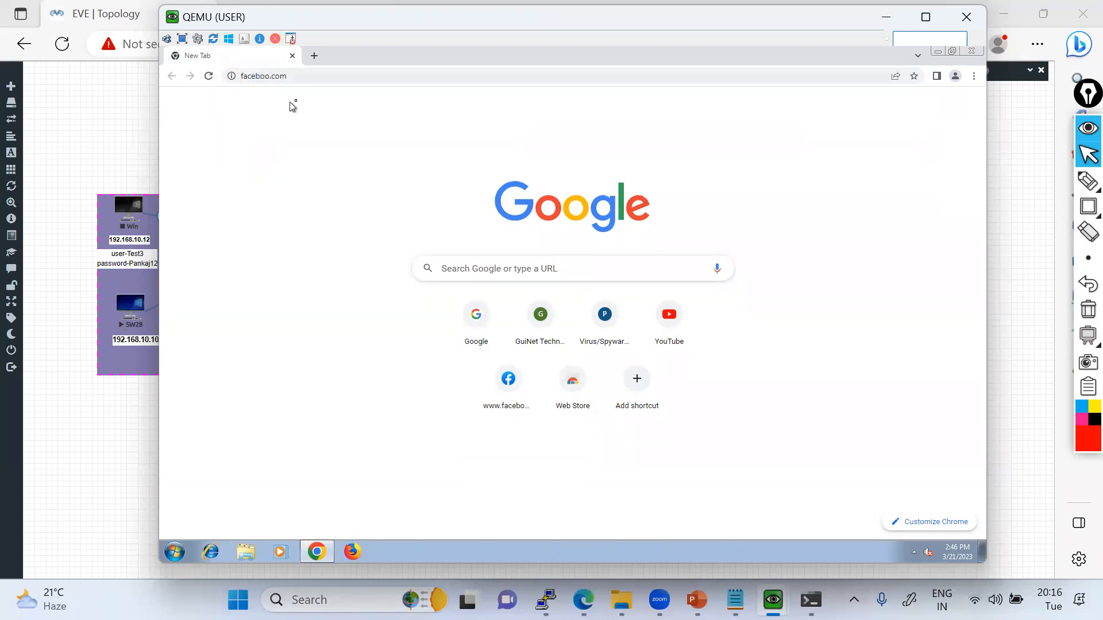
click(276, 76)
click(276, 76)
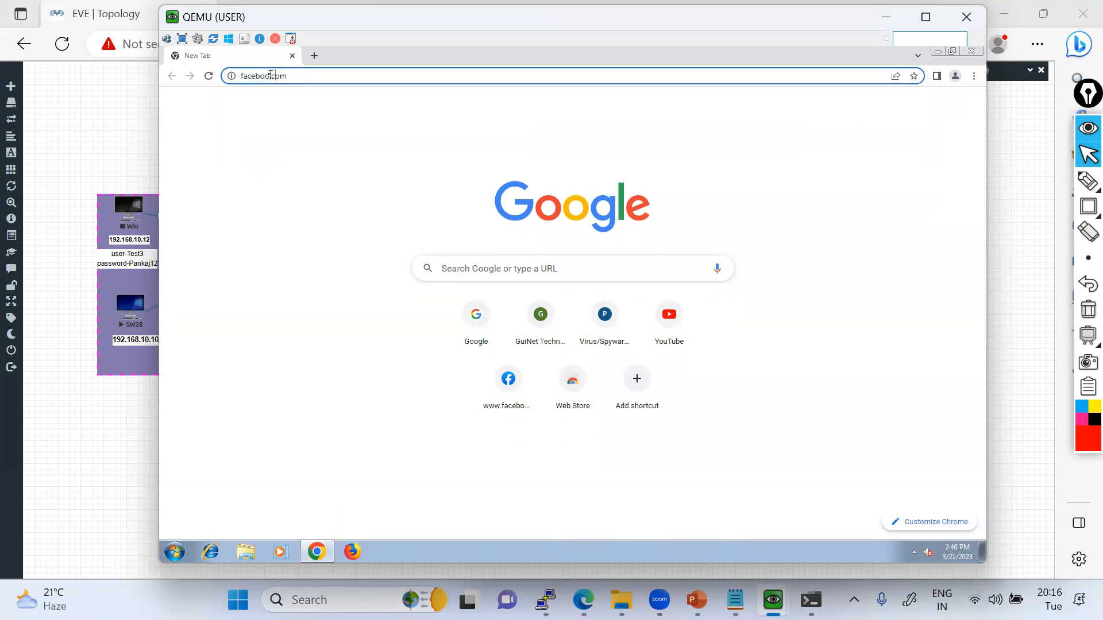
text(k)
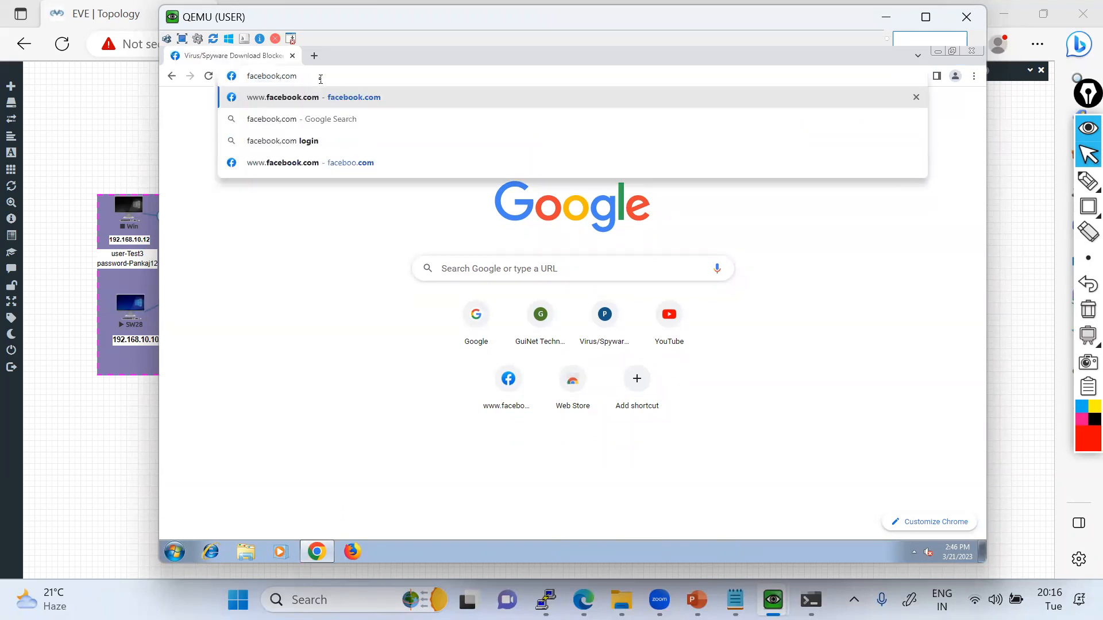
key(Return)
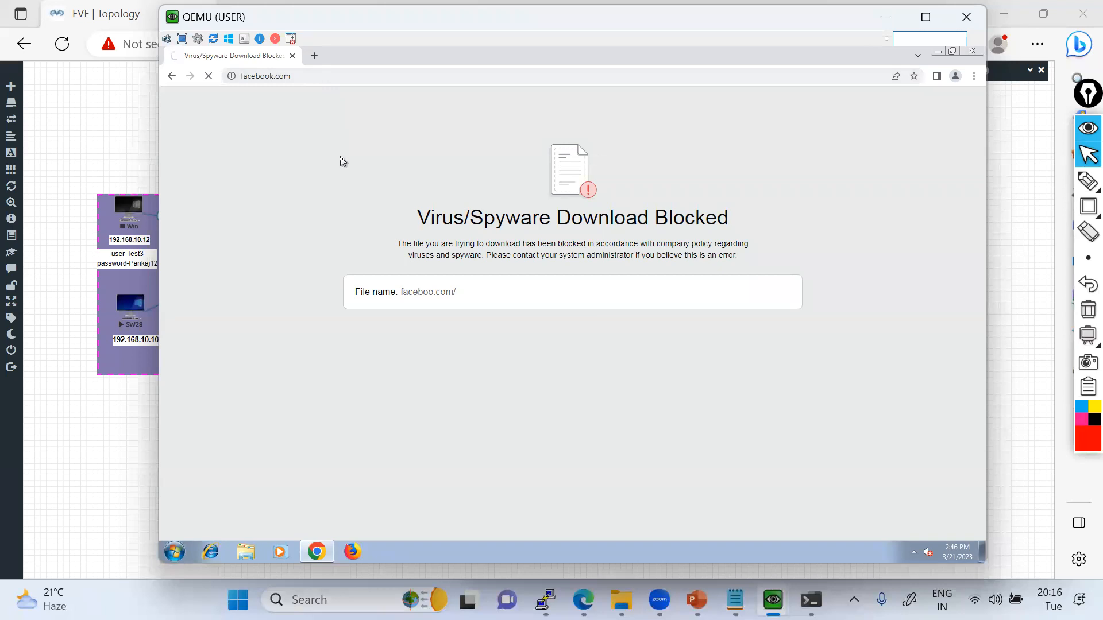
Load facebook.com in a new Chrome tab on the USER machine.
click(315, 57)
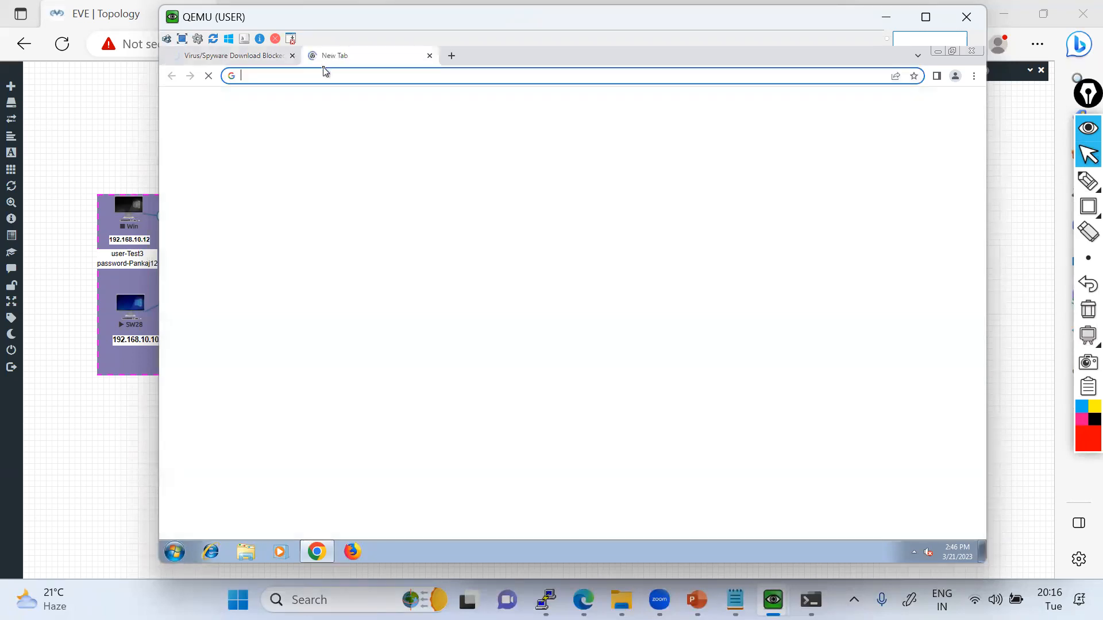
text(face)
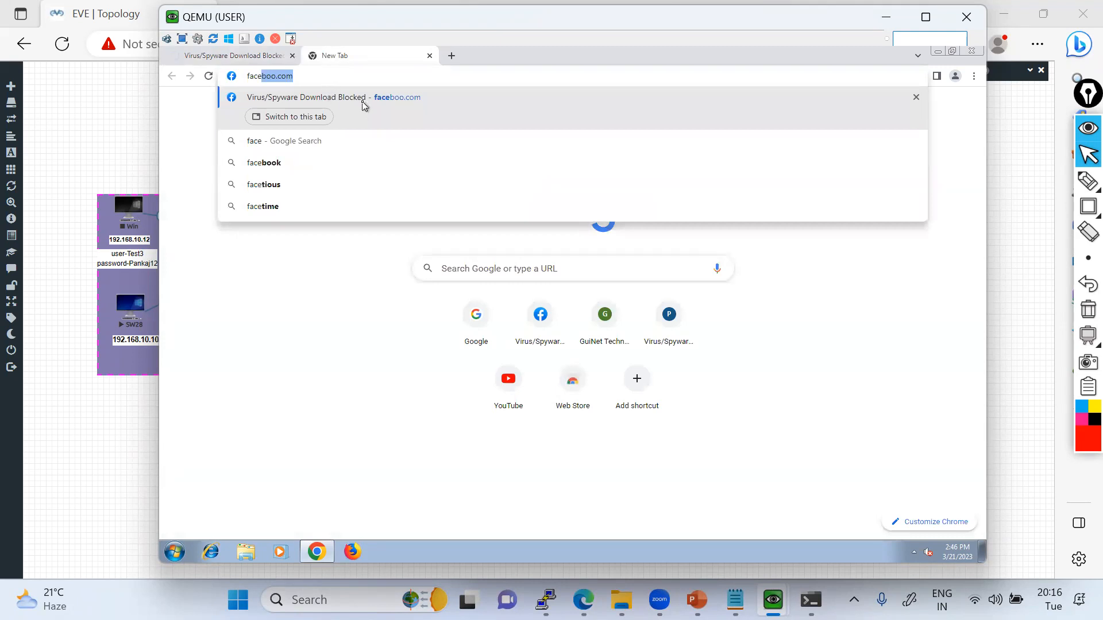
key(Right)
key(BackSpace)
key(BackSpace)
key(BackSpace)
key(BackSpace)
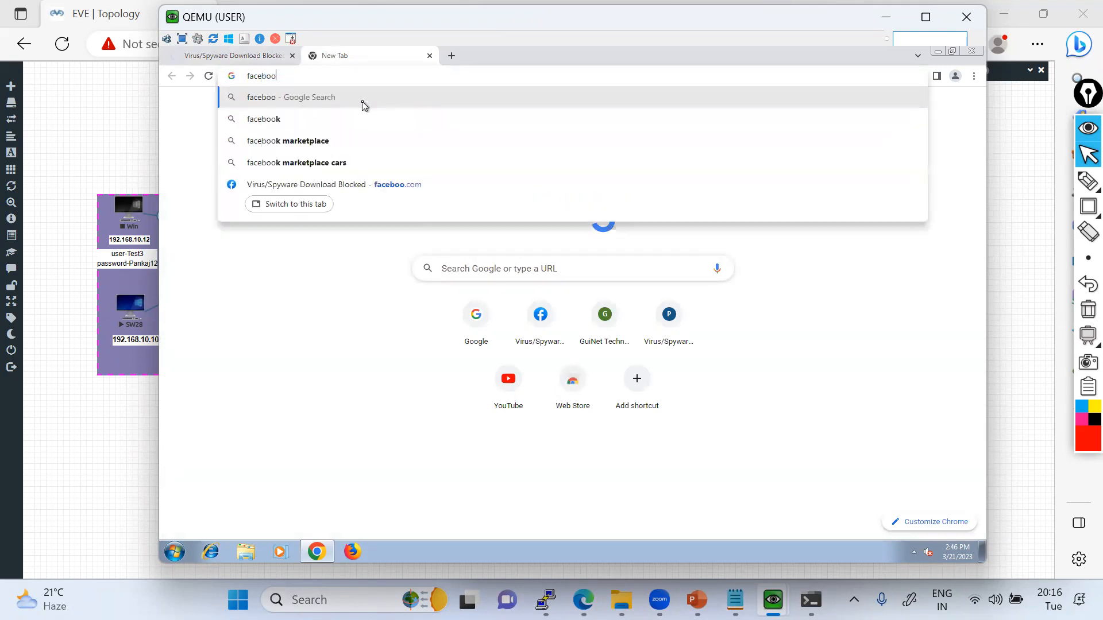
text(k.com)
key(Return)
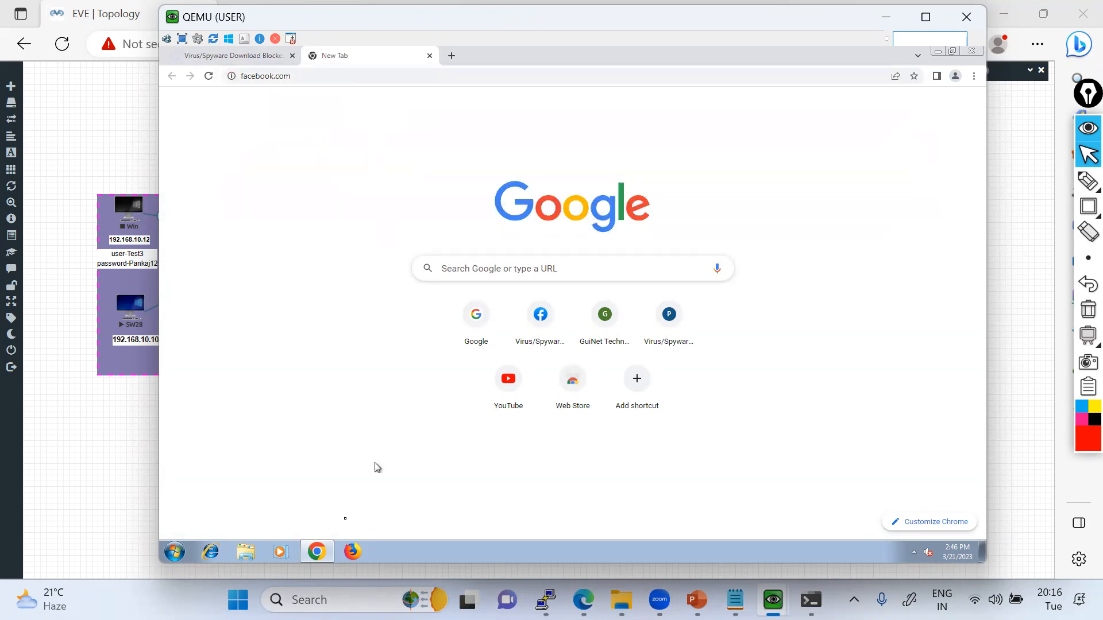
Open a command prompt on the USER machine and ping 1.1.1.1 to test internet connectivity.
click(177, 554)
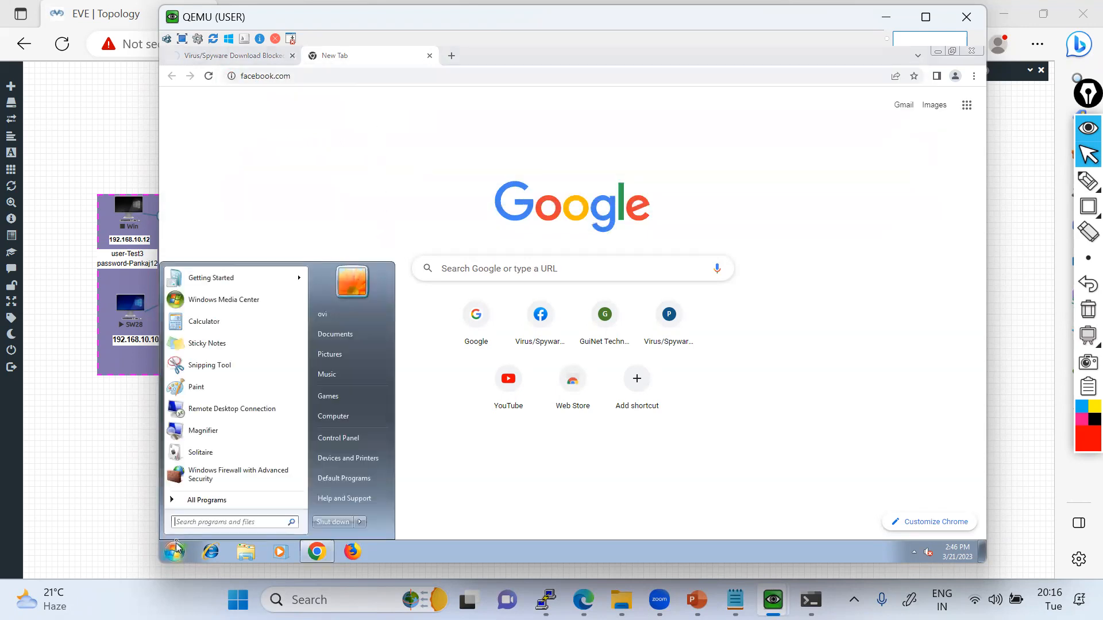
text(cmd)
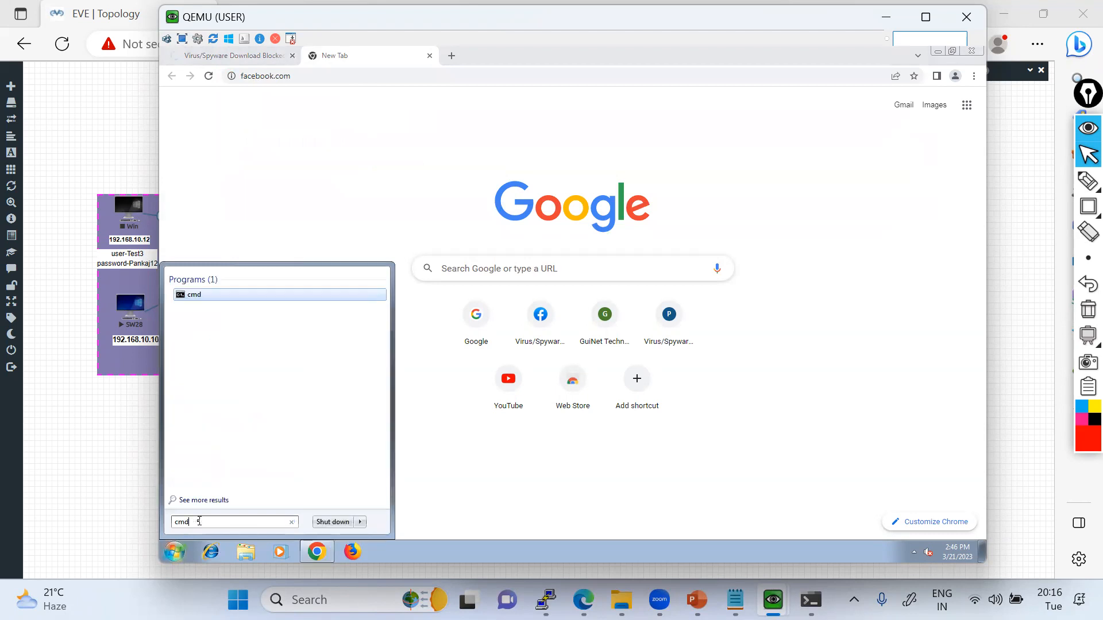
key(Return)
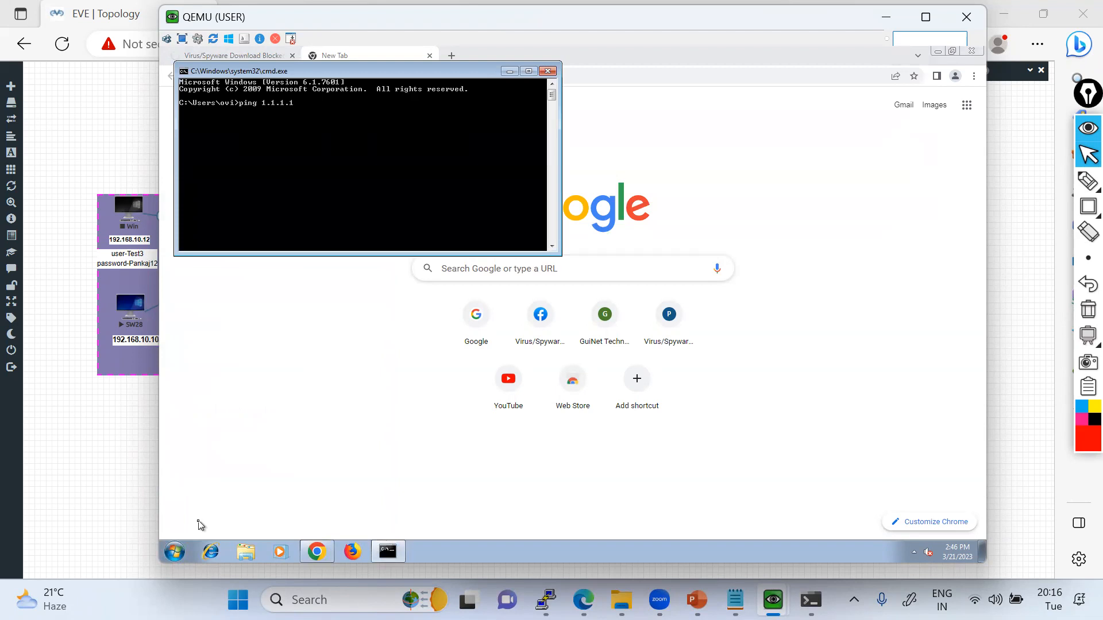
key(Return)
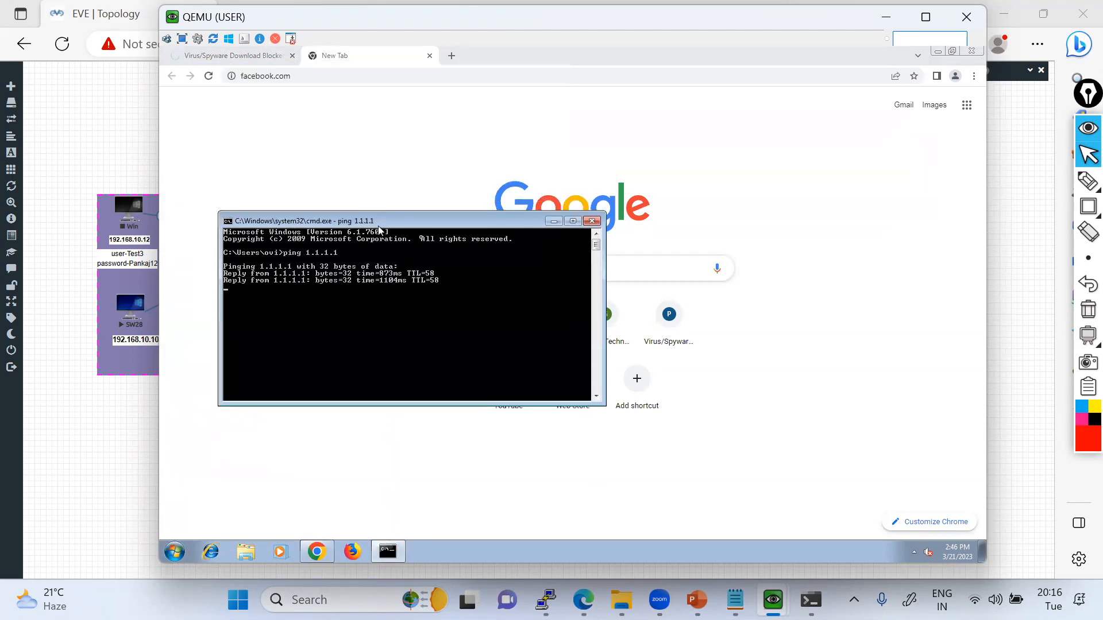
click(330, 136)
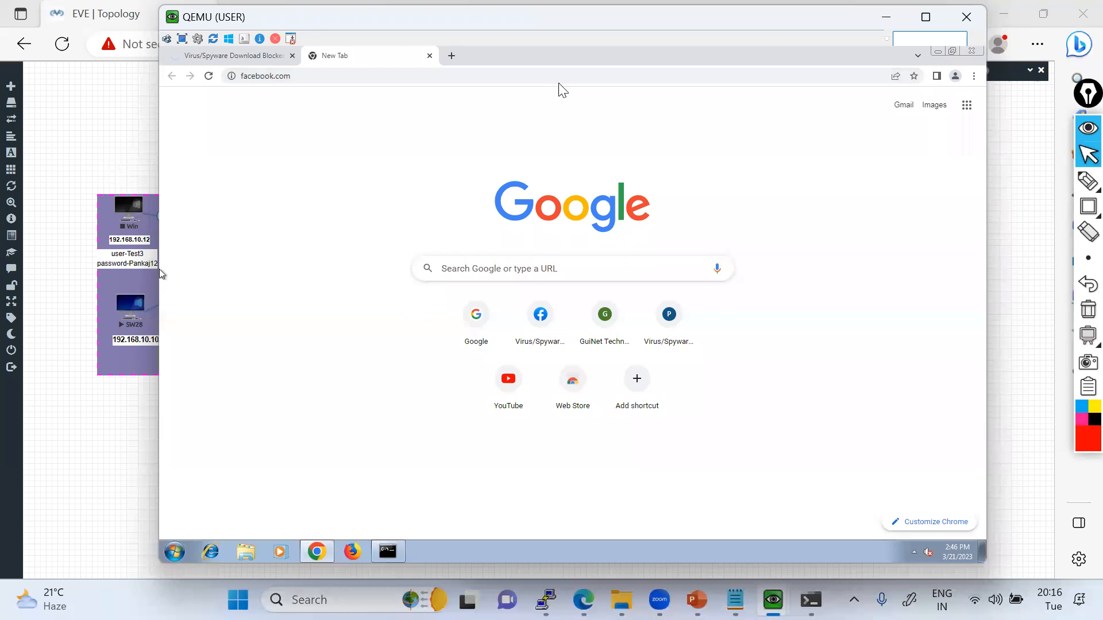
In the firewall's security policies, check the profiles assigned in the action settings of Trust-To-Untrust-Policy and accept the rule.
click(885, 17)
key(ctrl+Tab)
click(446, 92)
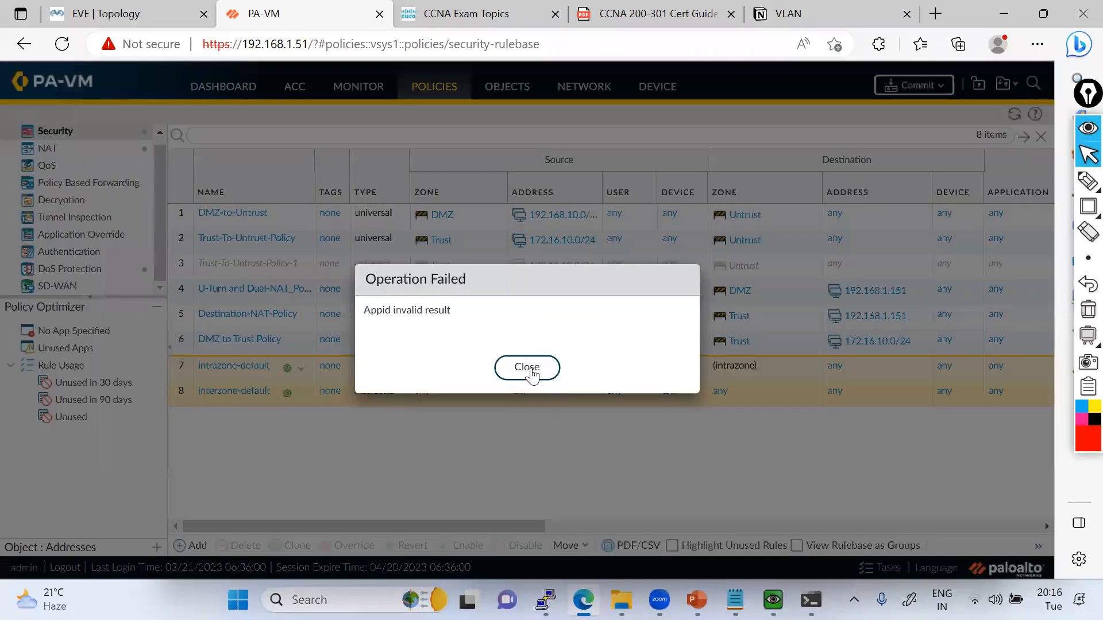
click(525, 373)
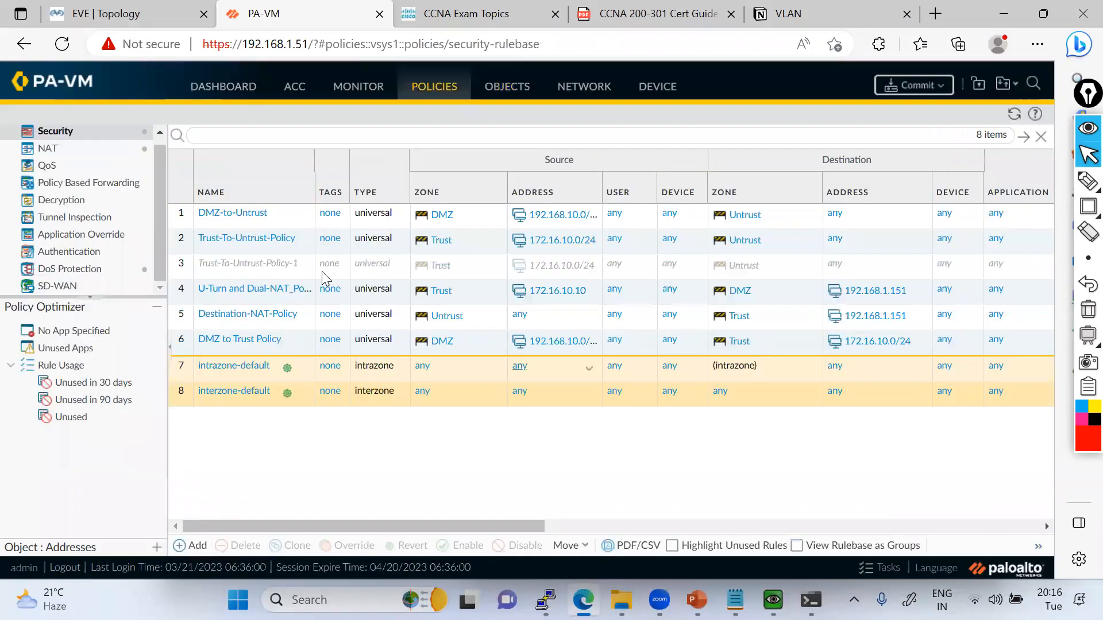
click(258, 240)
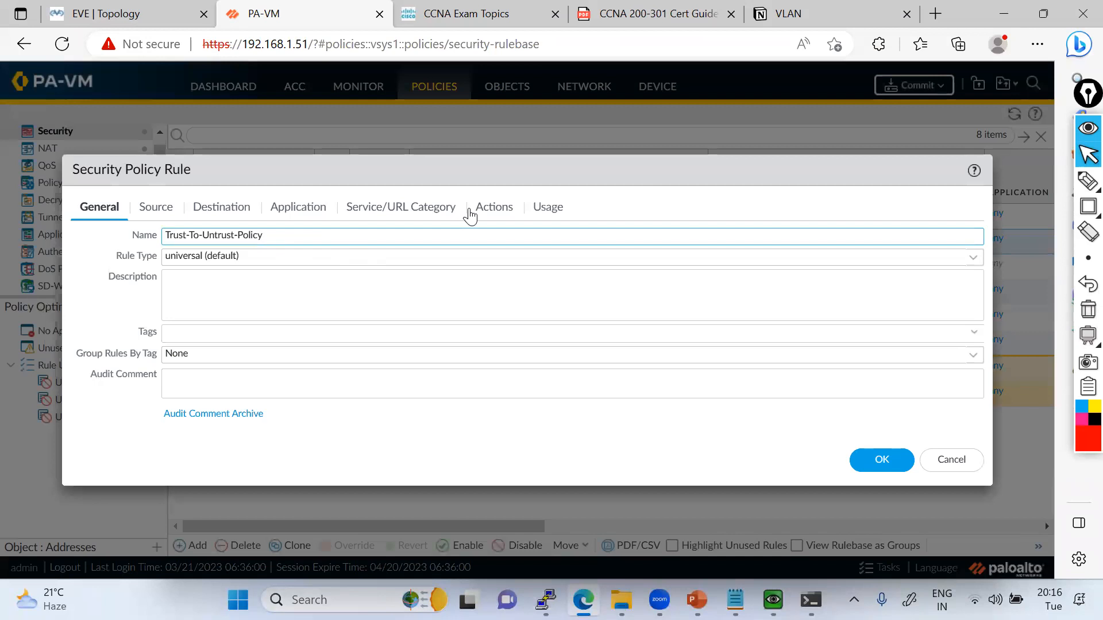
click(486, 211)
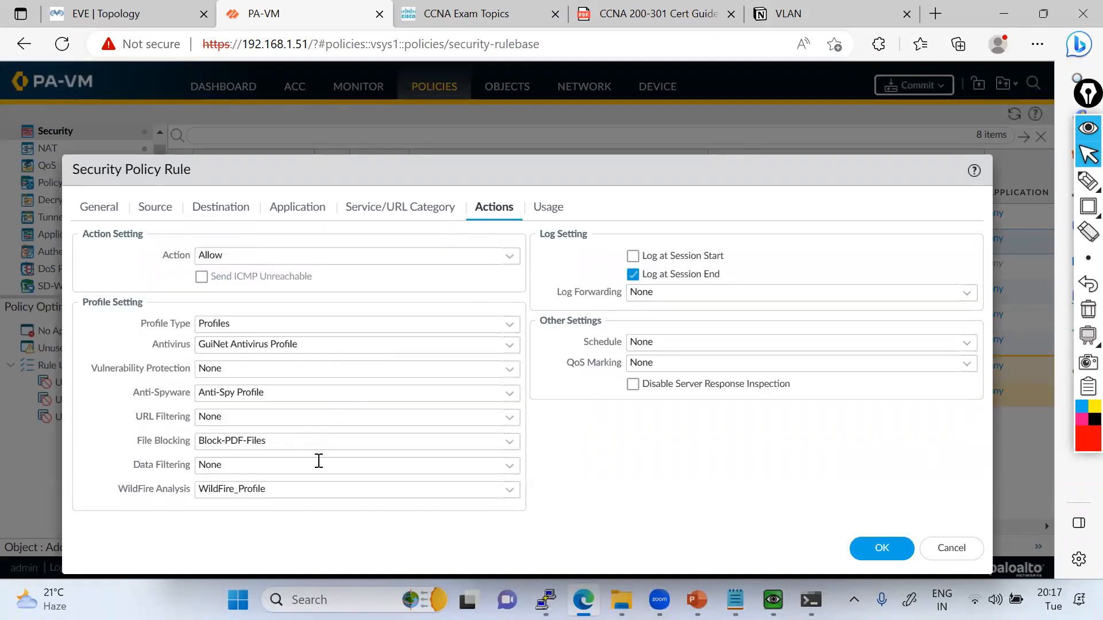
click(881, 547)
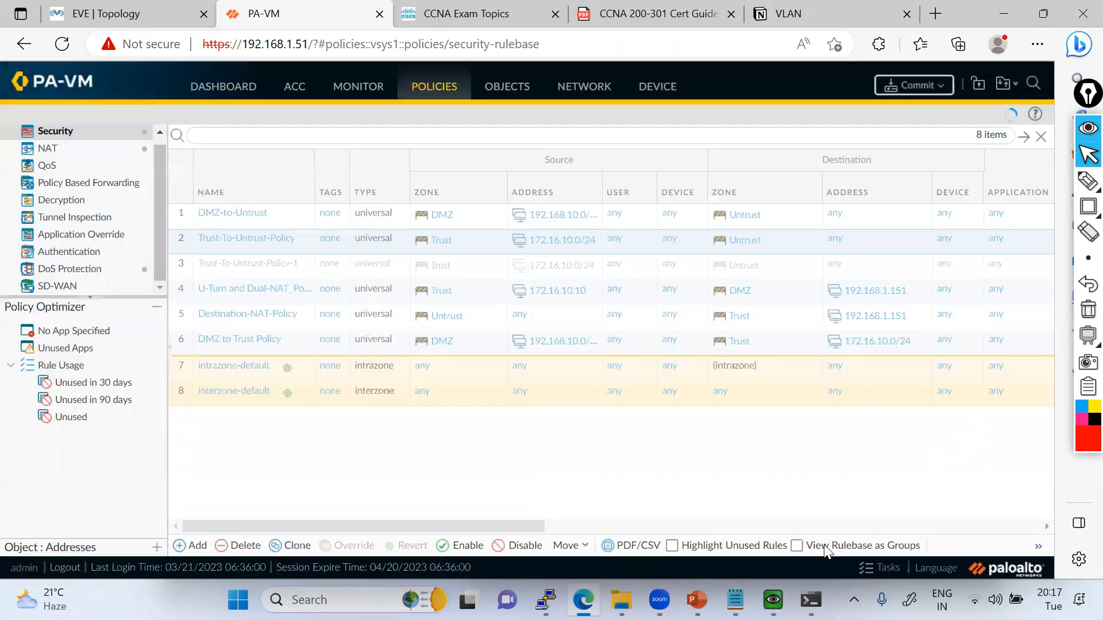
mouse_move(773, 600)
click(923, 502)
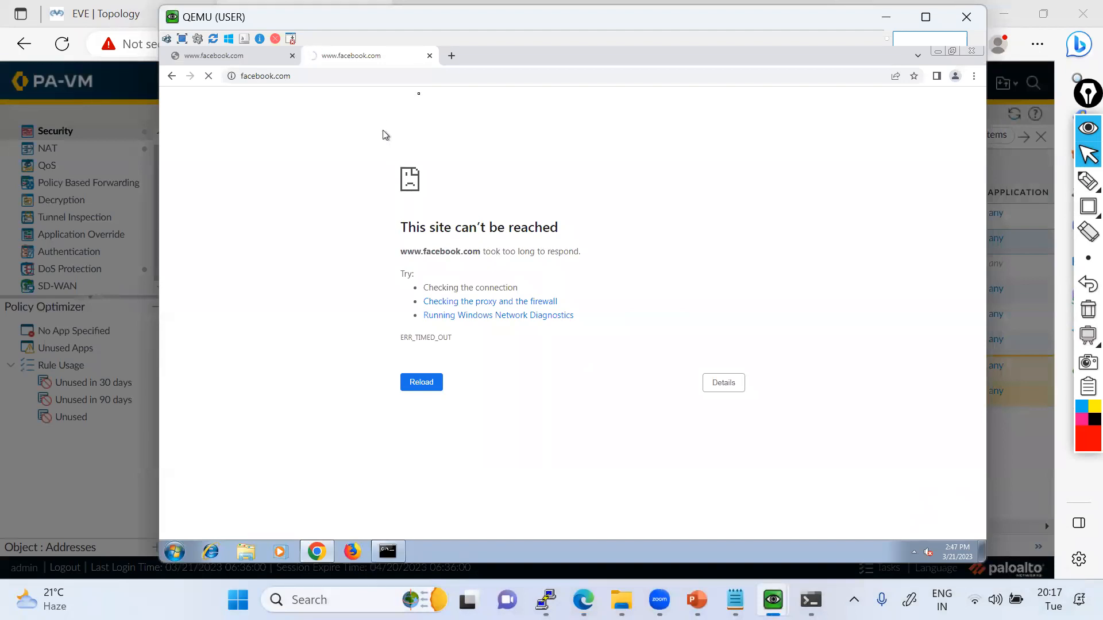
click(451, 56)
text(goo)
key(Return)
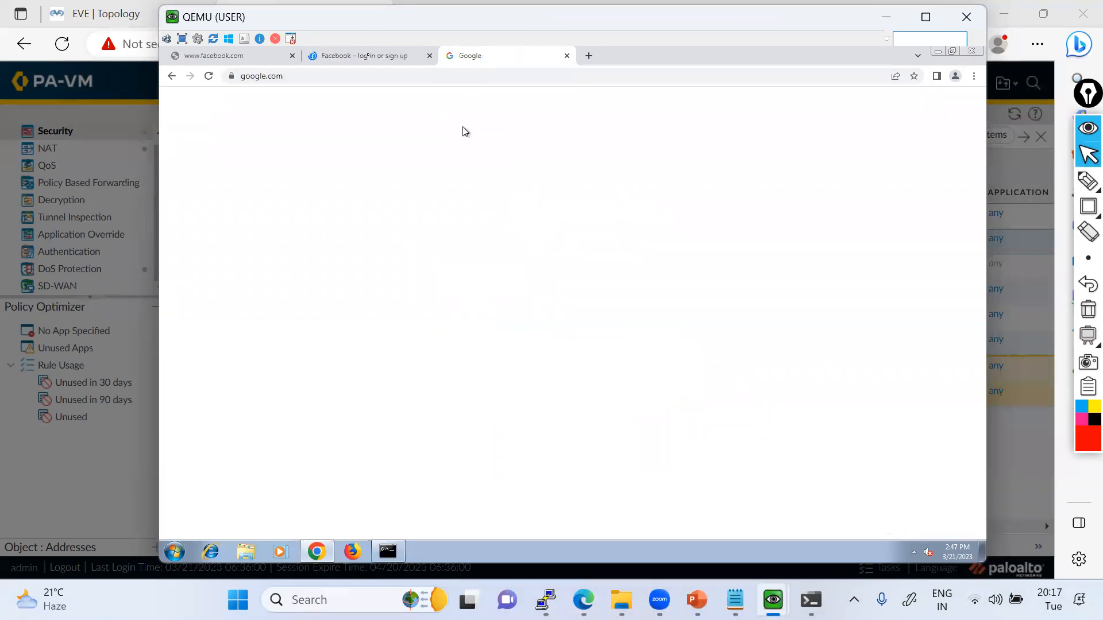
click(369, 55)
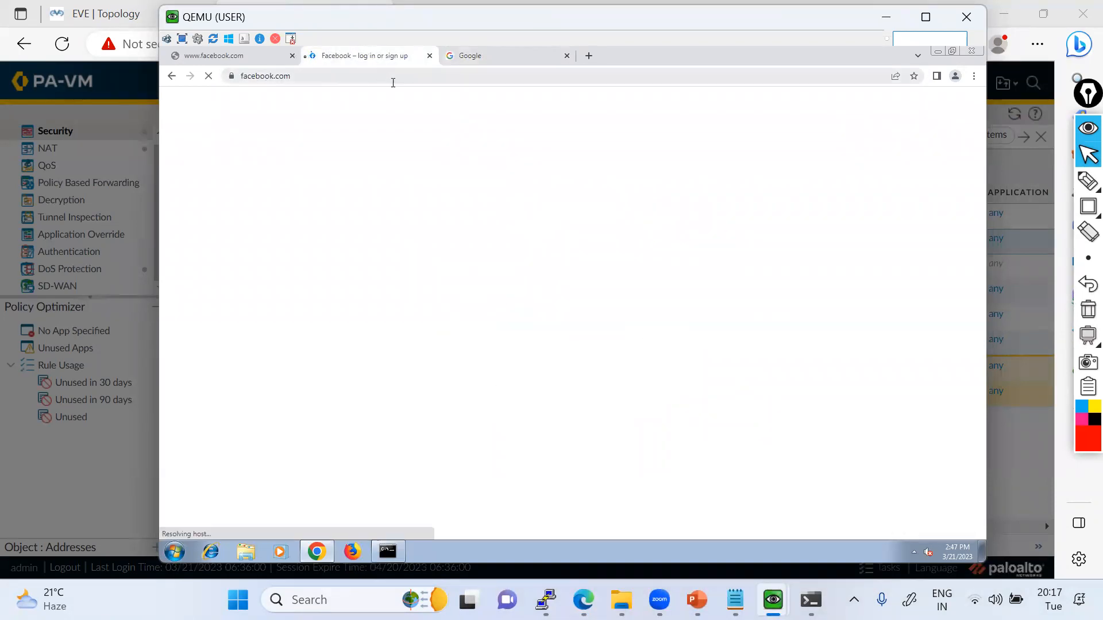
click(292, 56)
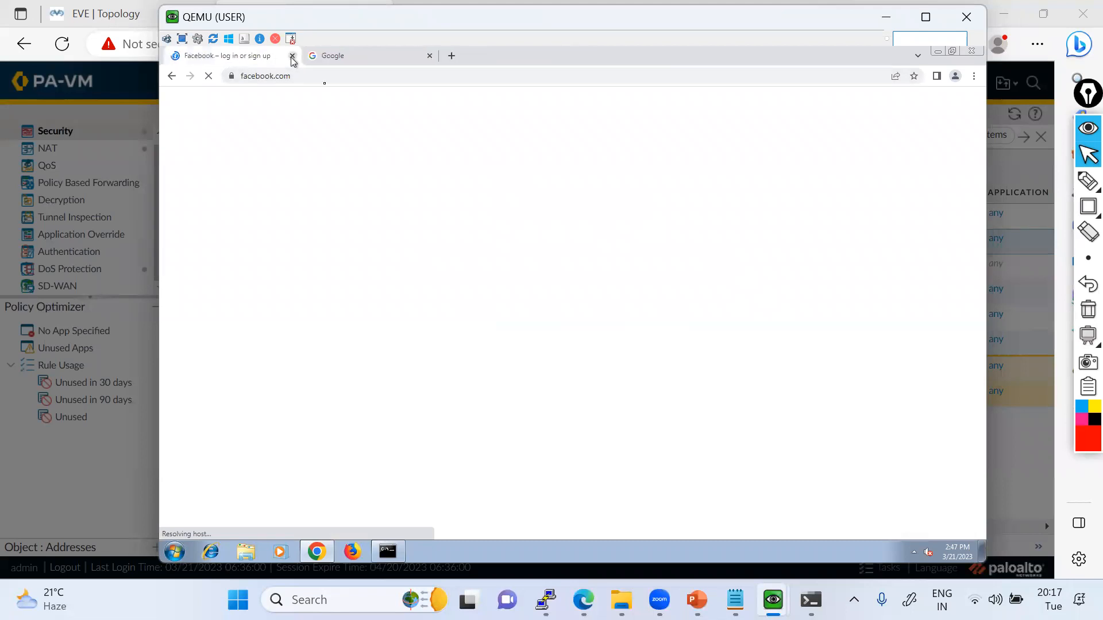
Load facebook.com in a new Chrome tab on the USER machine.
click(345, 62)
click(241, 58)
click(451, 55)
text(face)
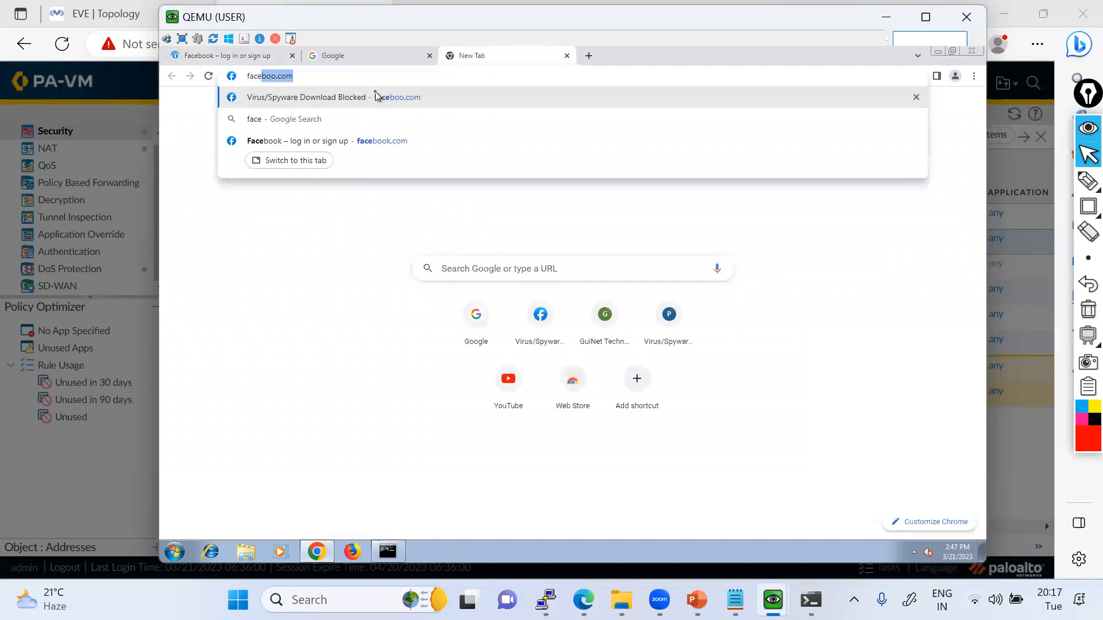
text(boo)
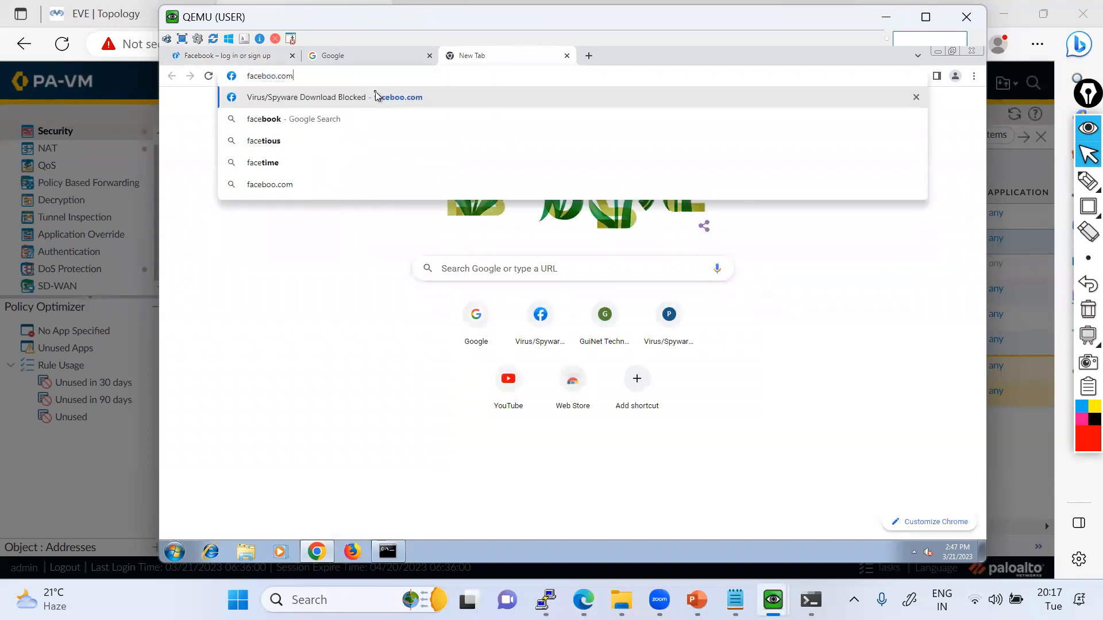
text(k.com)
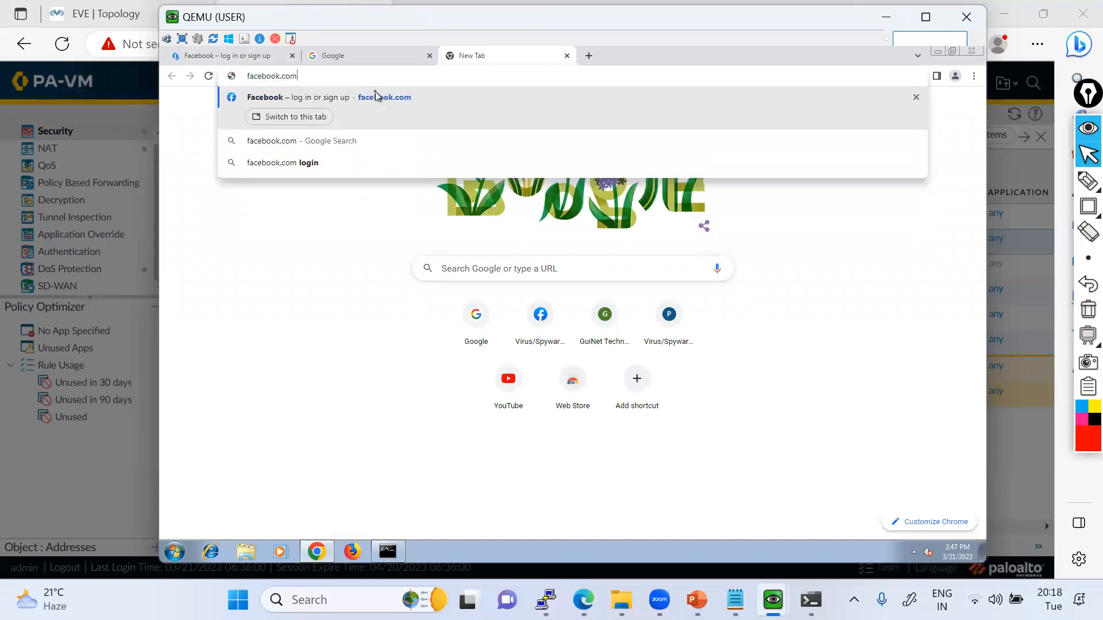
key(Return)
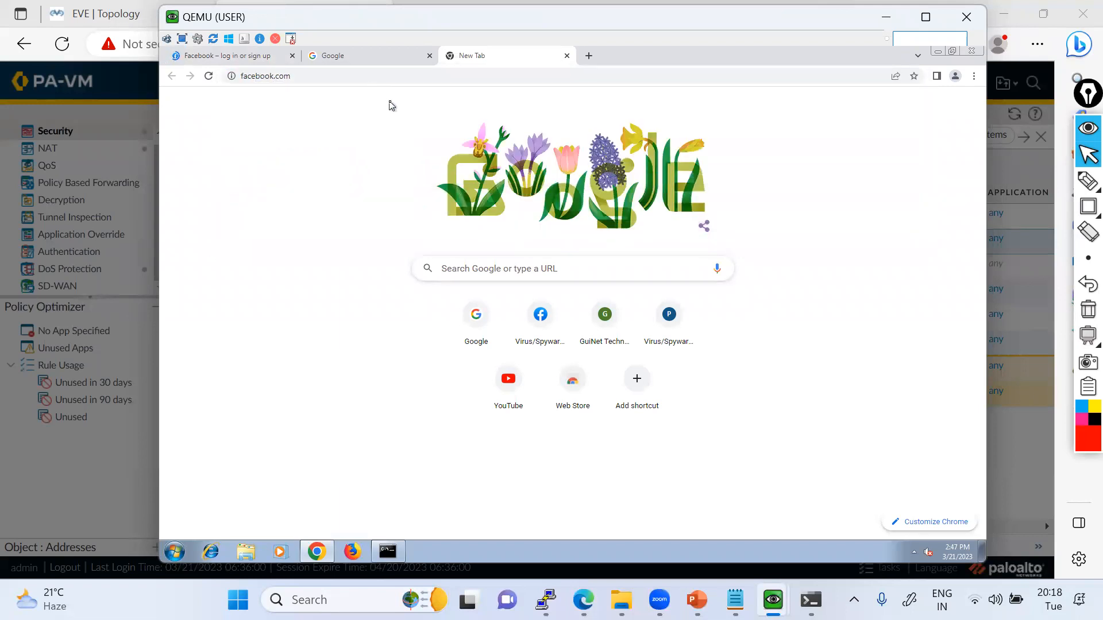
Search Google for facebook.com in the existing Google tab.
click(360, 57)
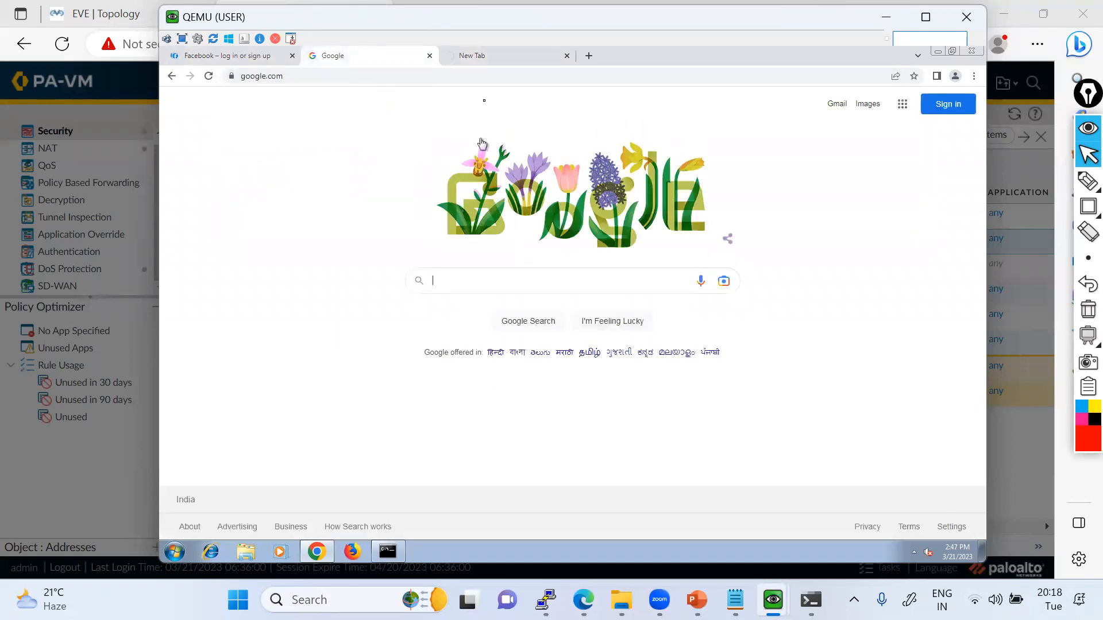
click(463, 278)
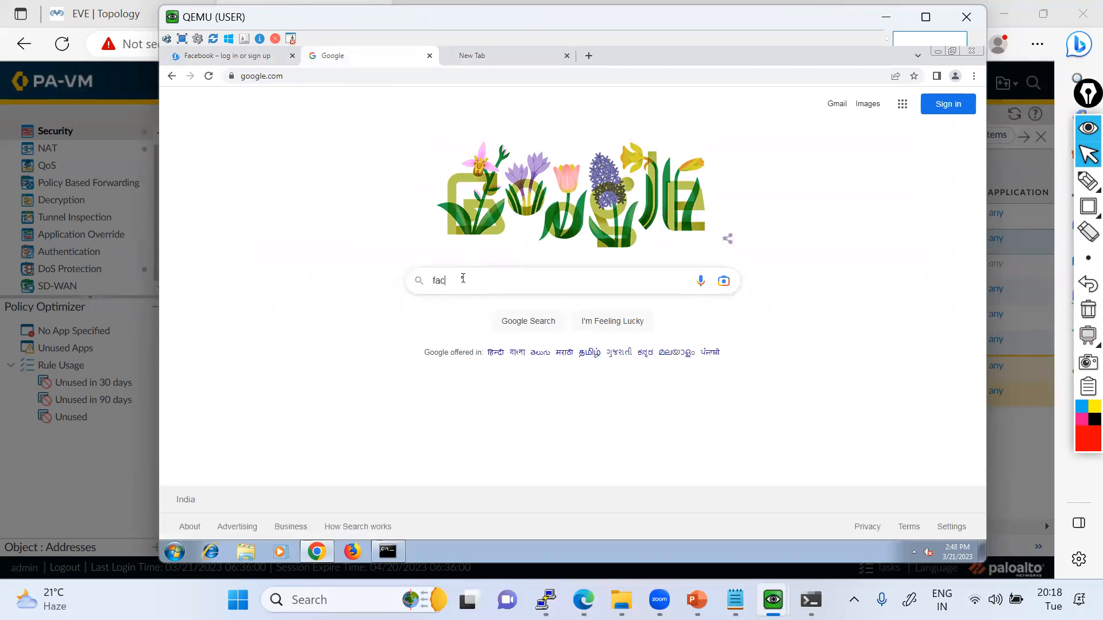
text(facebook.com)
key(Return)
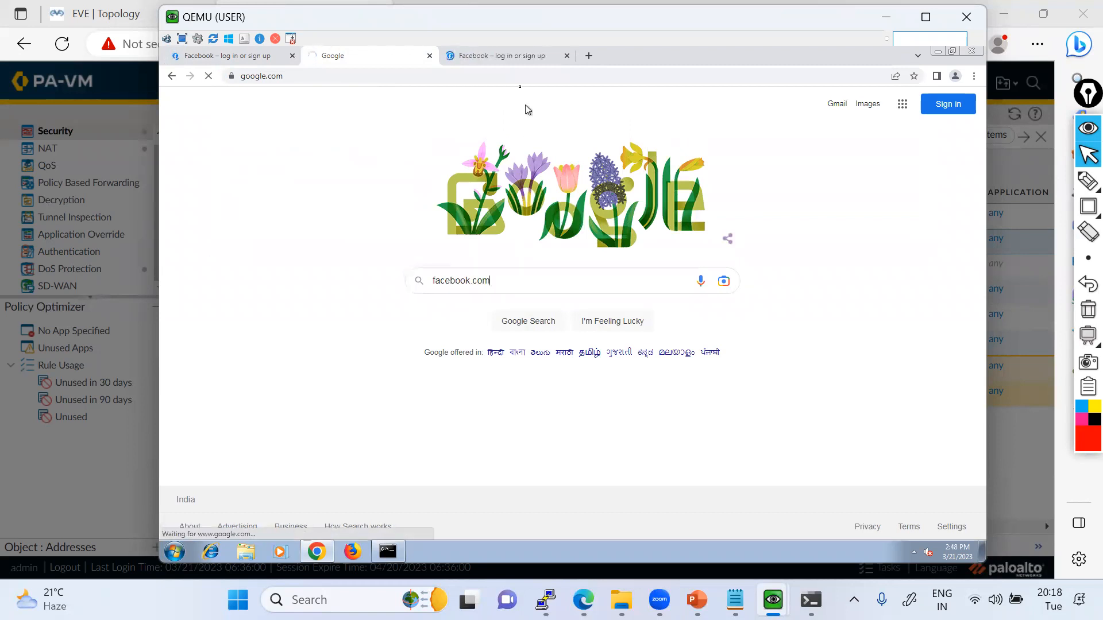
Check how the Facebook and Google tabs are loading on the USER machine and review the host's running ping to 1.1.1.1.
click(493, 54)
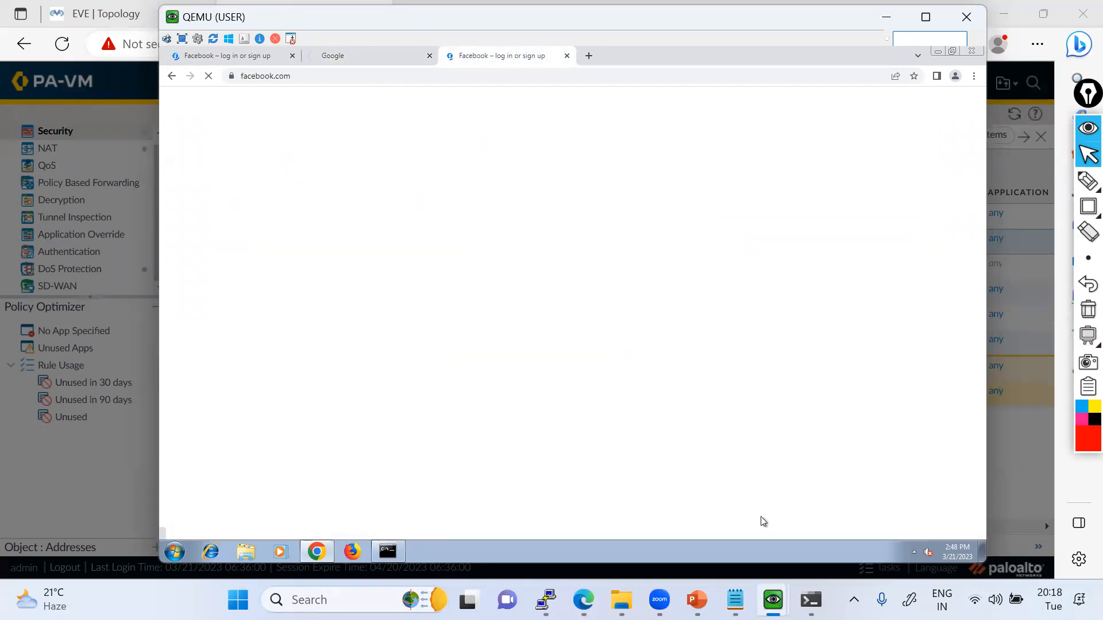
click(810, 599)
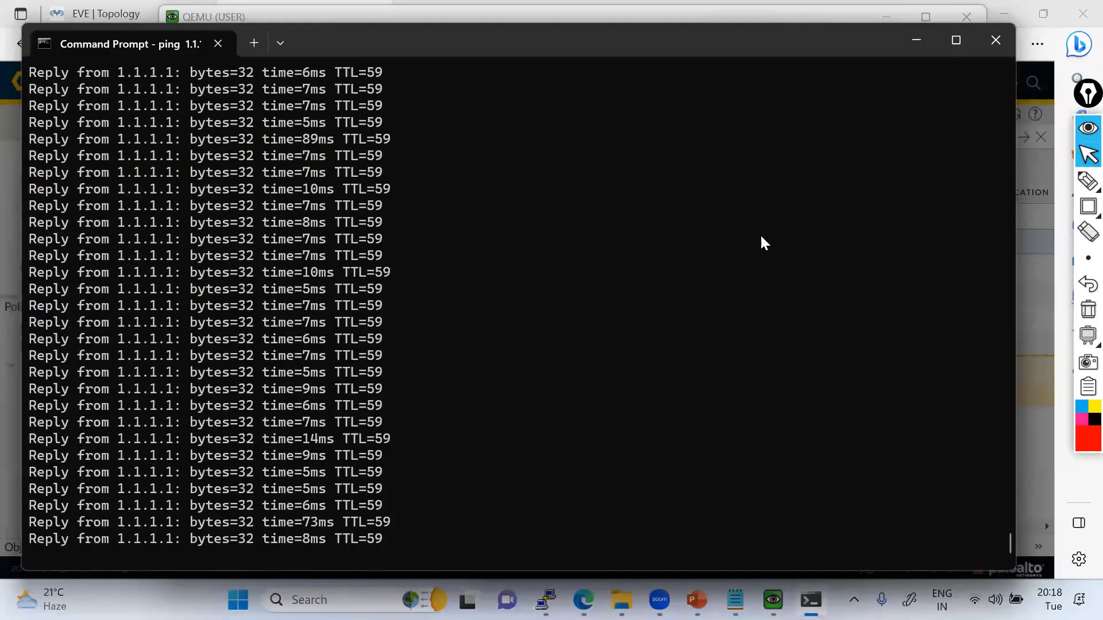
click(916, 43)
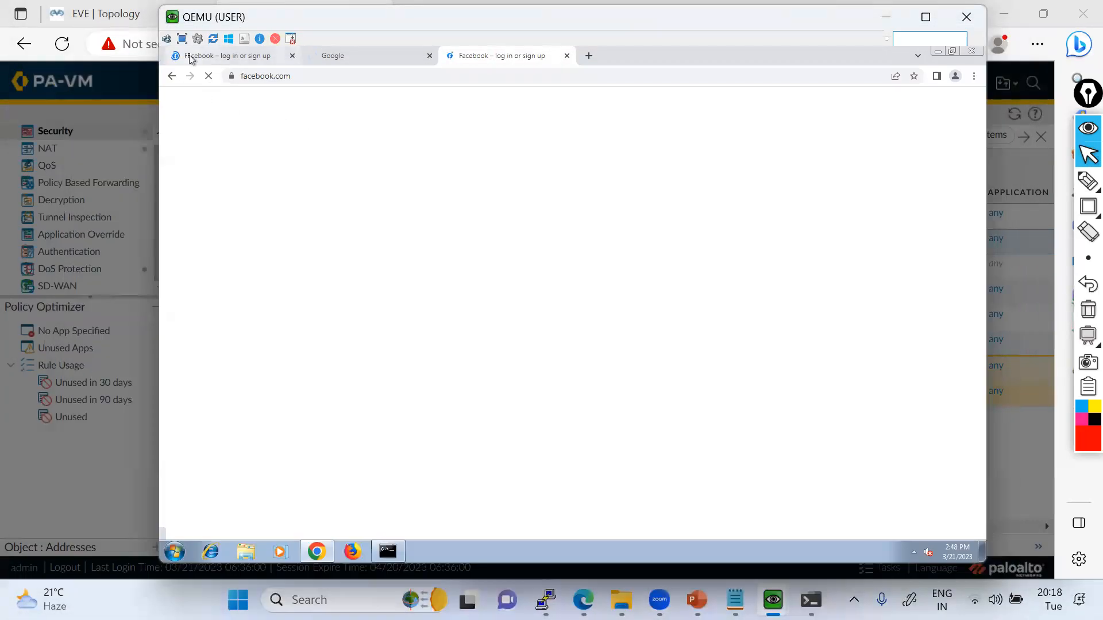
click(192, 59)
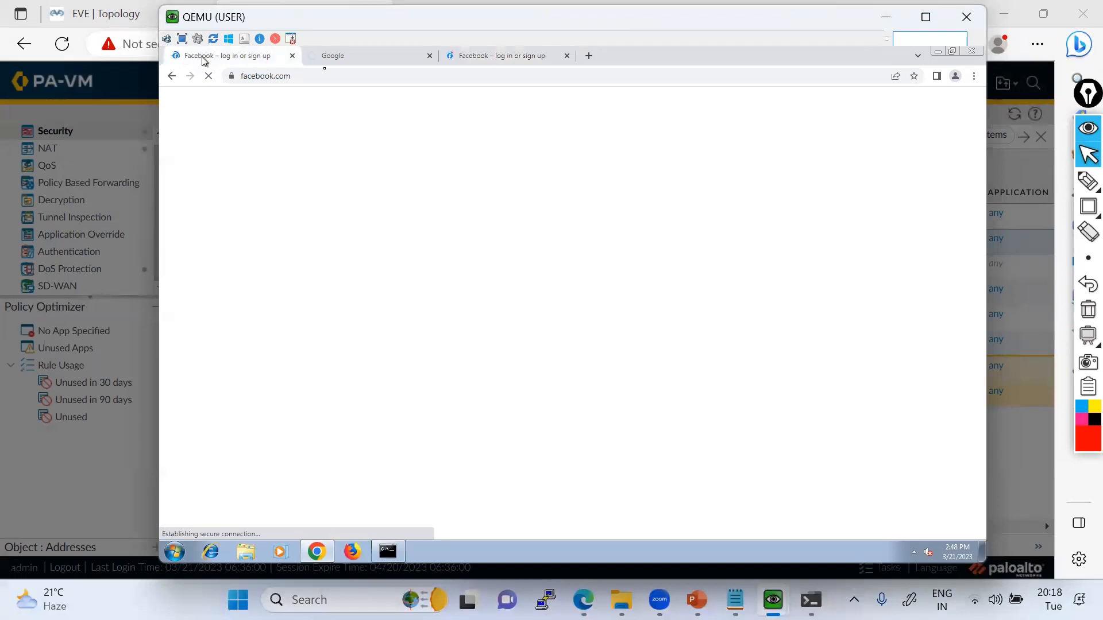
click(386, 57)
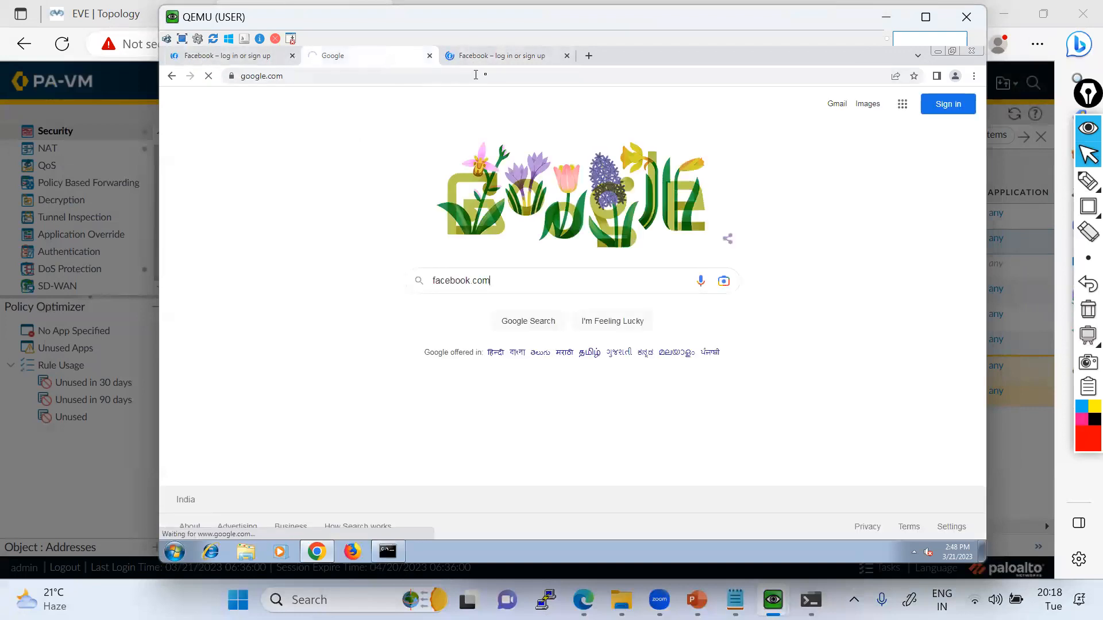
click(504, 60)
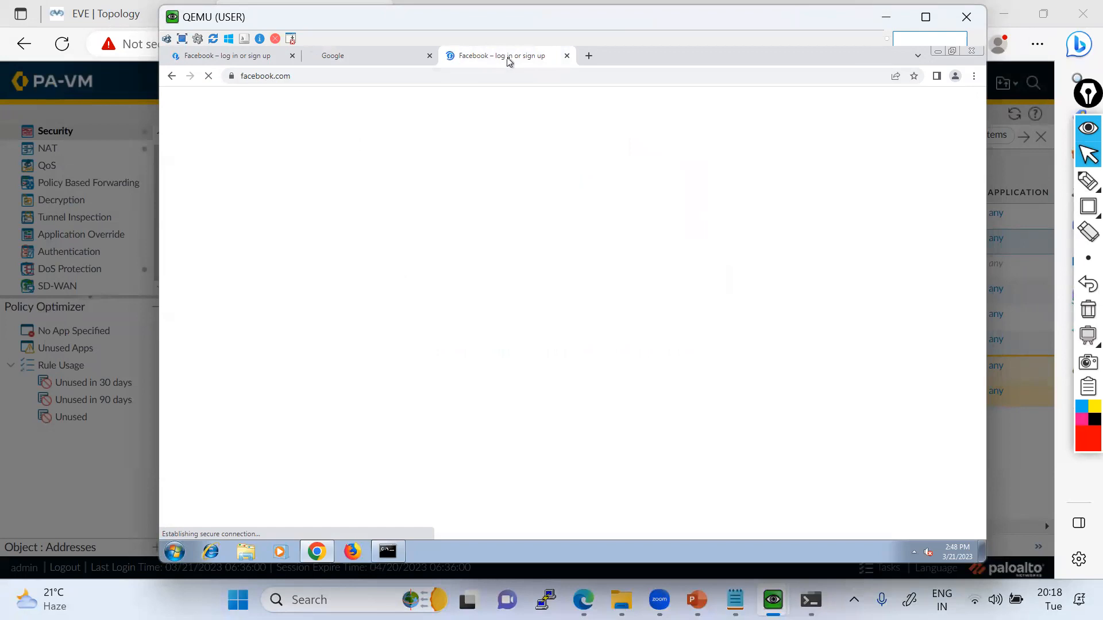
On the firewall, assign the Block-Social-Media URL Filtering profile to Trust-To-Untrust-Policy, accept the rule and check its profiles in the rule list.
click(886, 22)
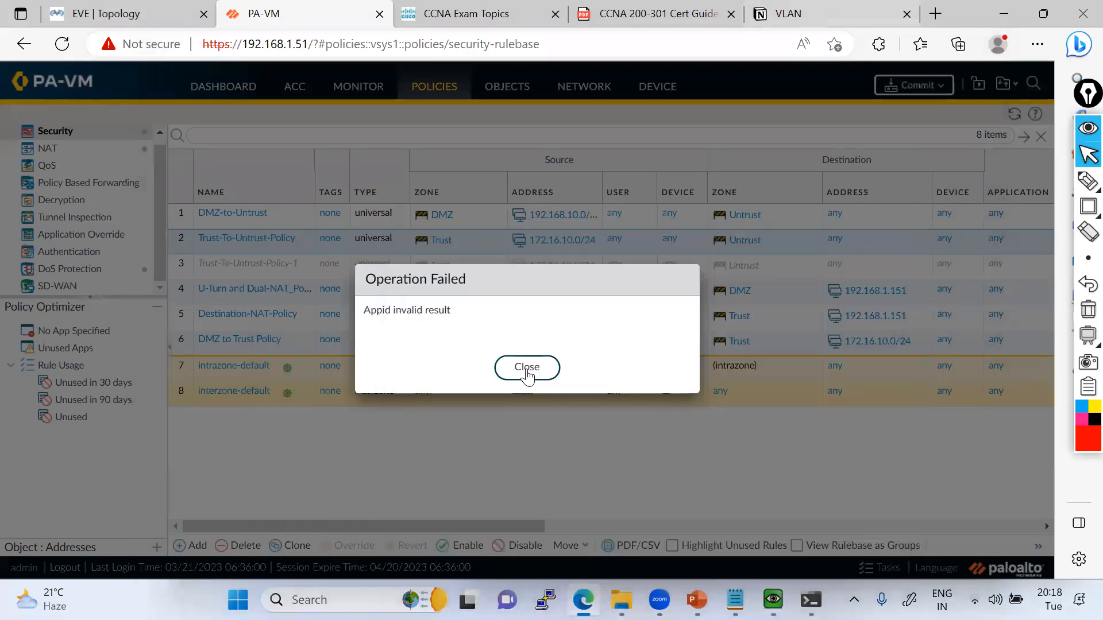
click(568, 348)
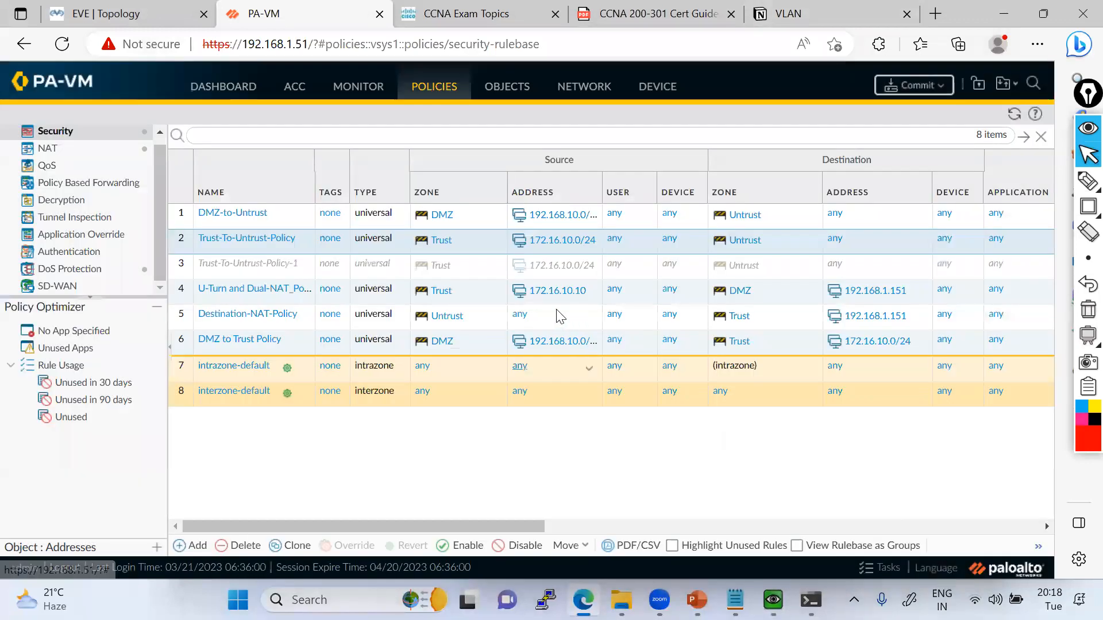
click(263, 240)
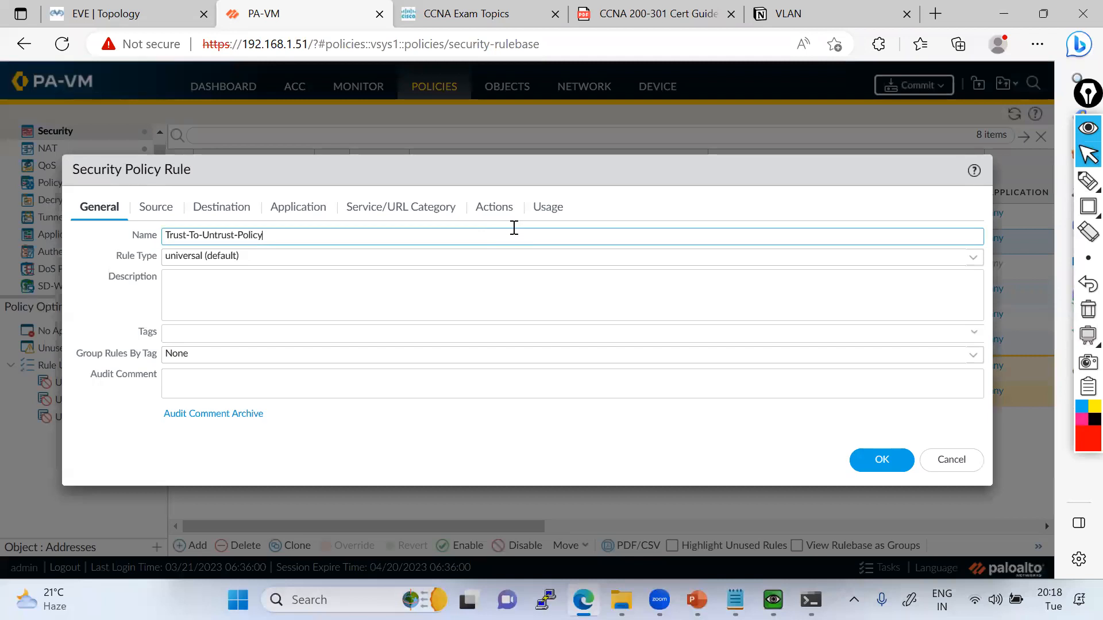
click(493, 209)
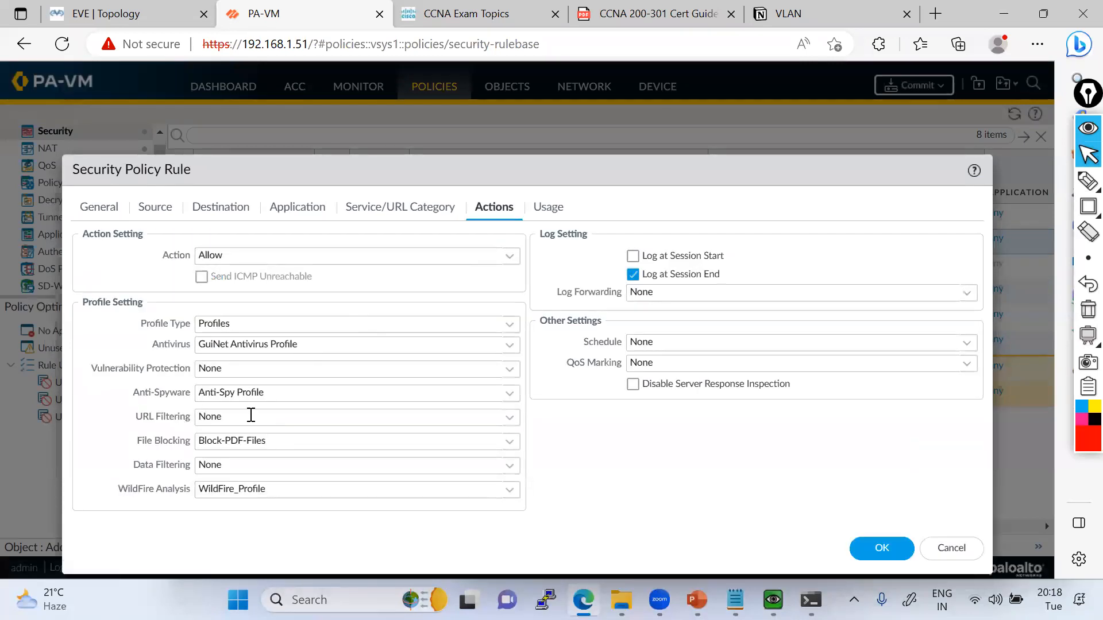
click(513, 425)
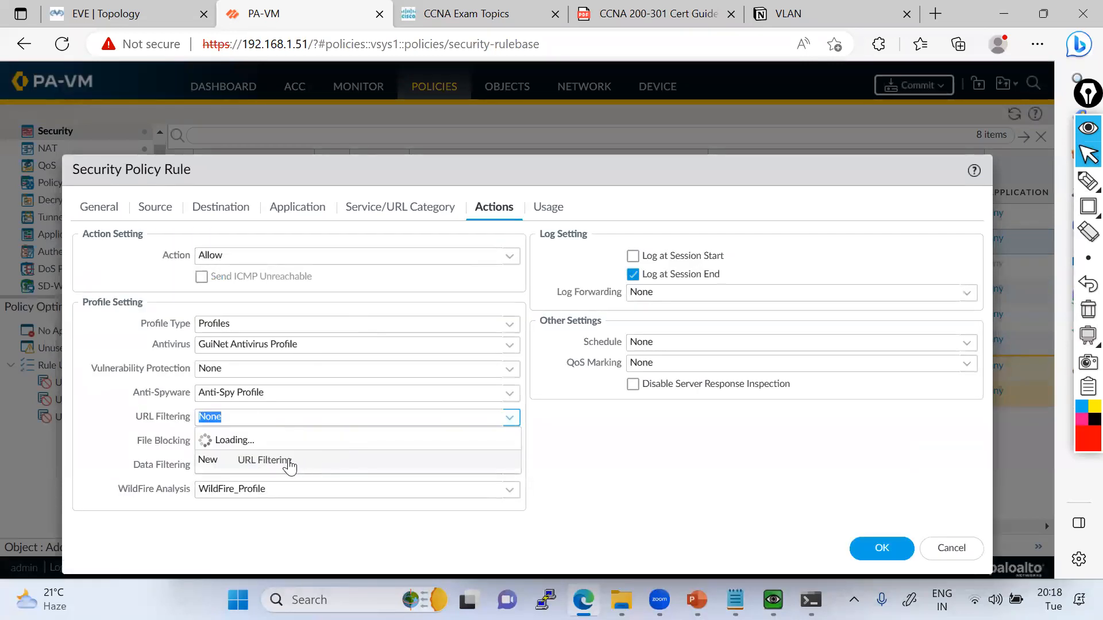
click(259, 461)
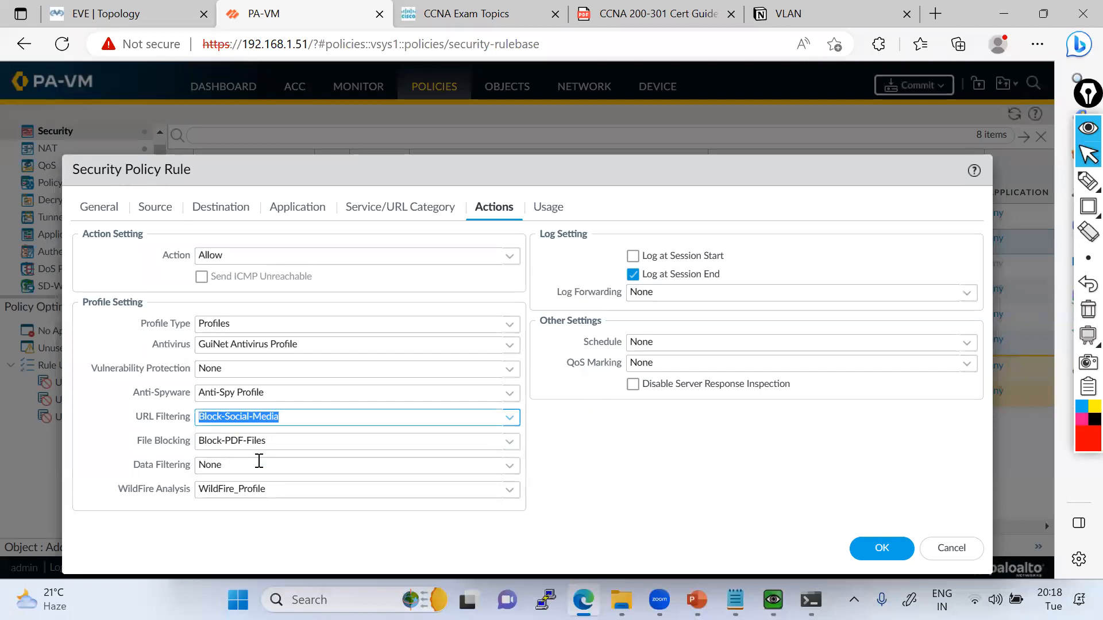
click(879, 548)
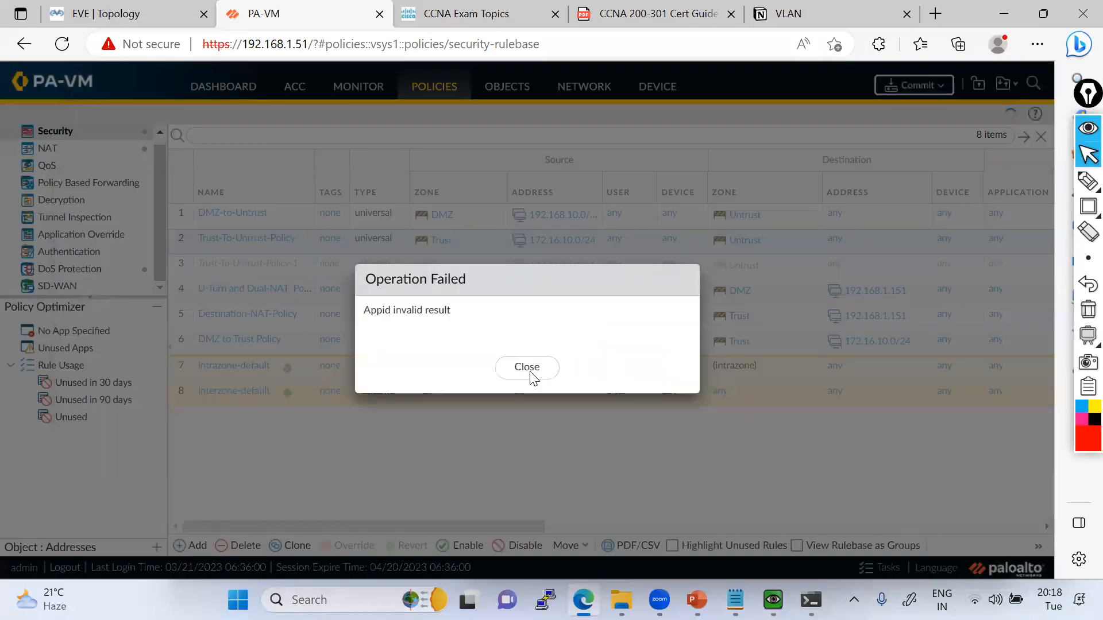
click(525, 371)
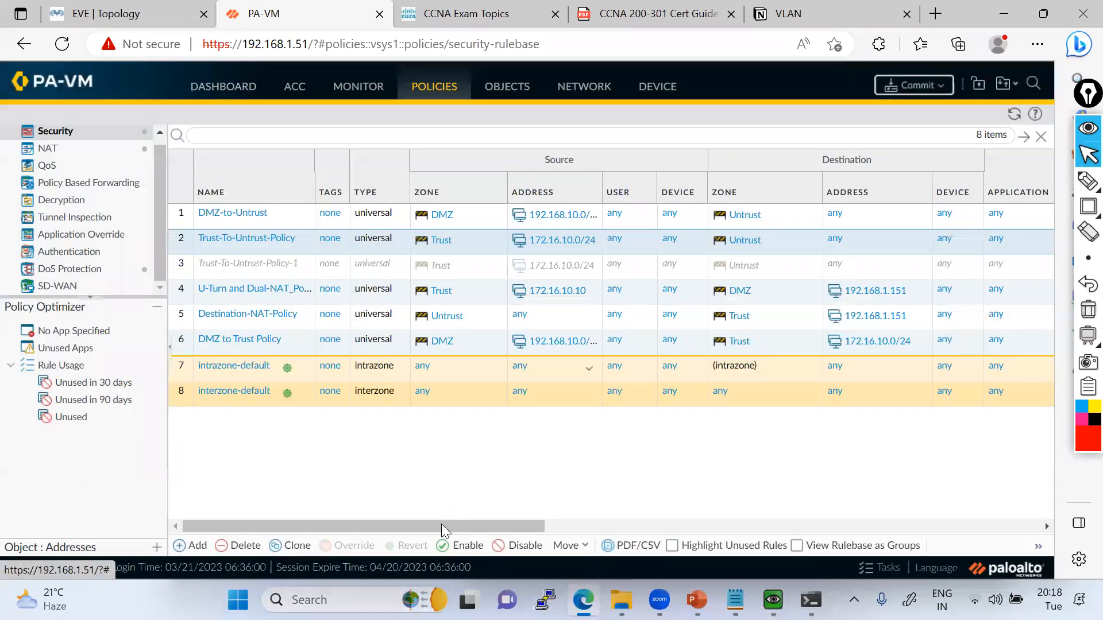
key(Return)
scroll(721, 245, right, 12)
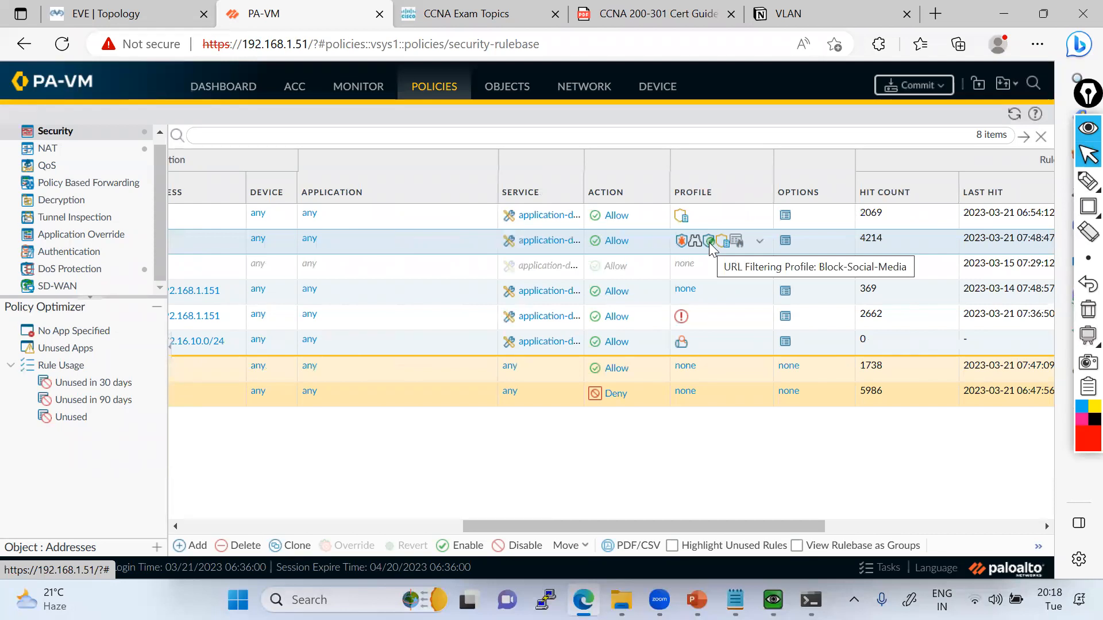
Return to the USER machine and check the page loaded in both Facebook tabs.
mouse_move(773, 600)
click(936, 505)
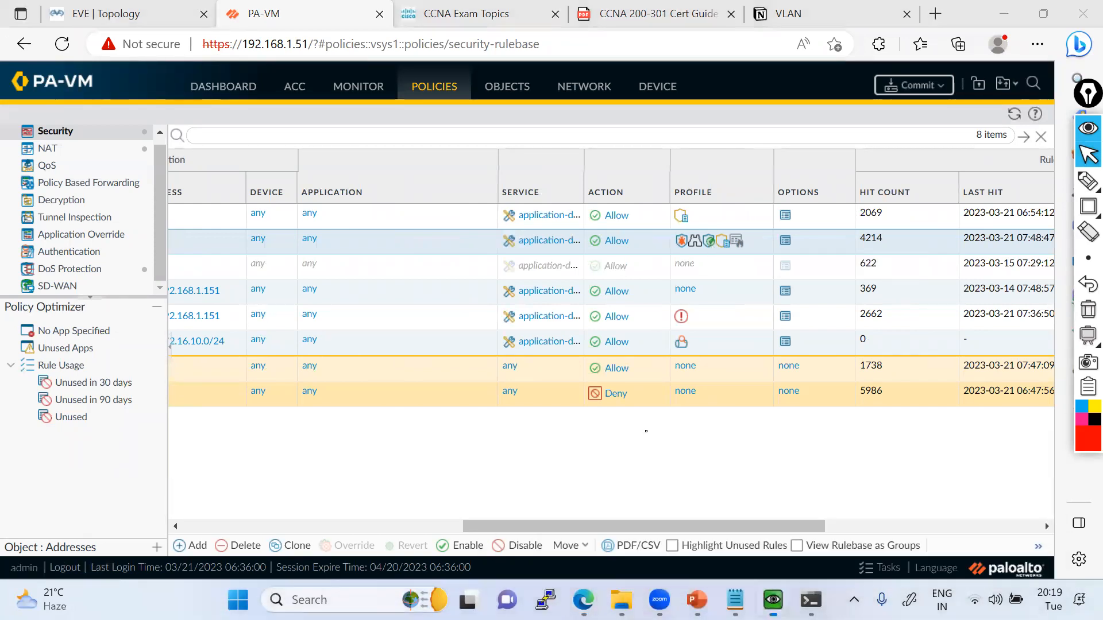
click(199, 57)
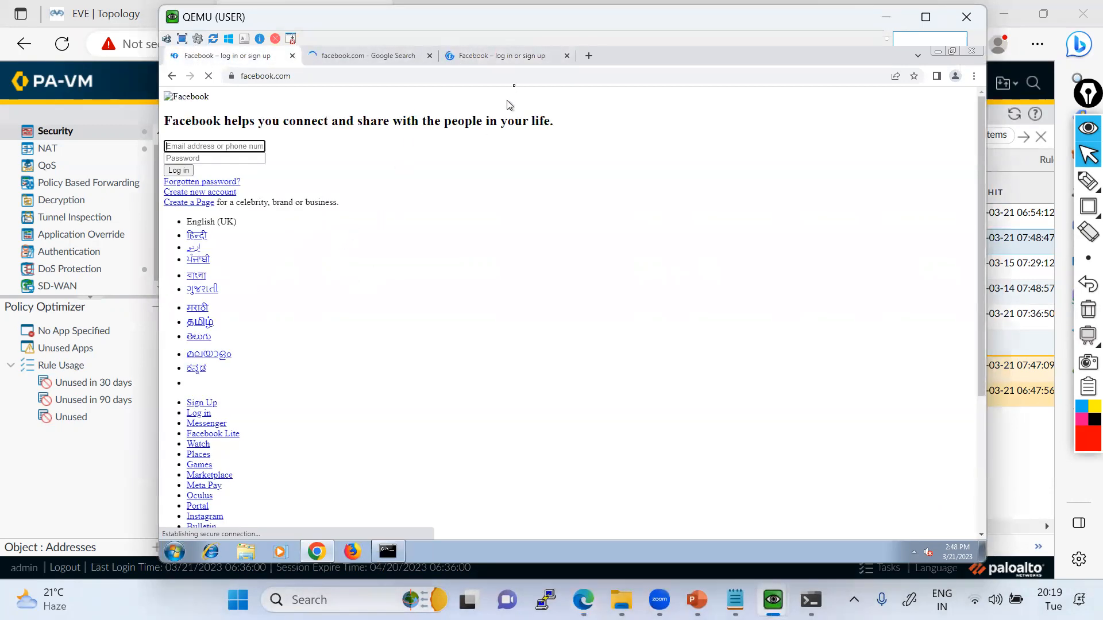
click(516, 58)
click(239, 58)
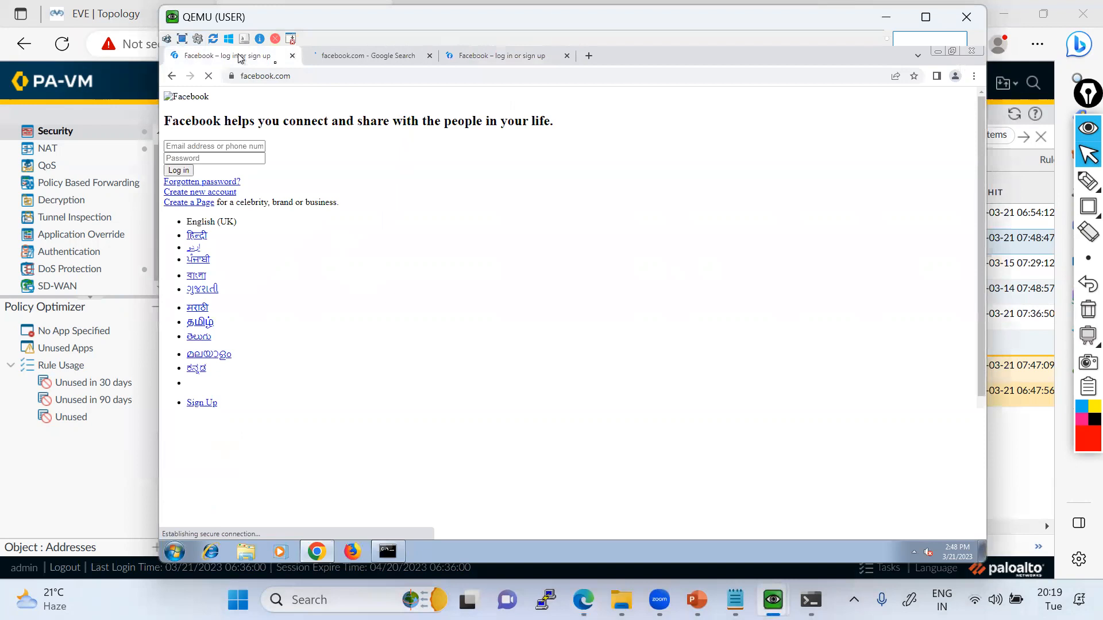
Commit all pending changes on the PA-VM firewall.
click(885, 23)
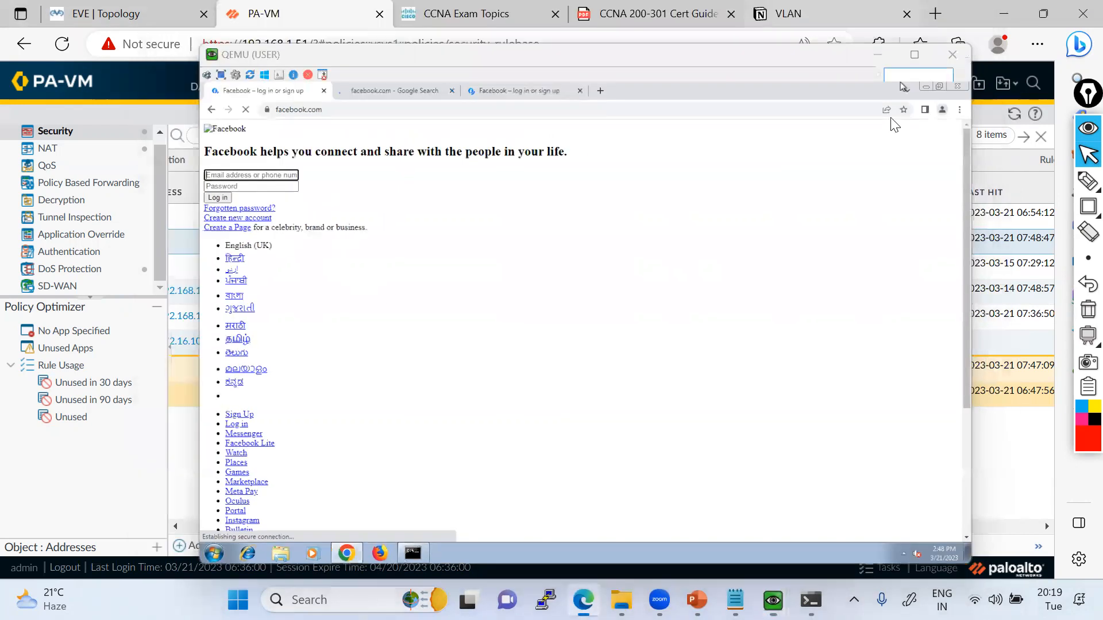
click(913, 85)
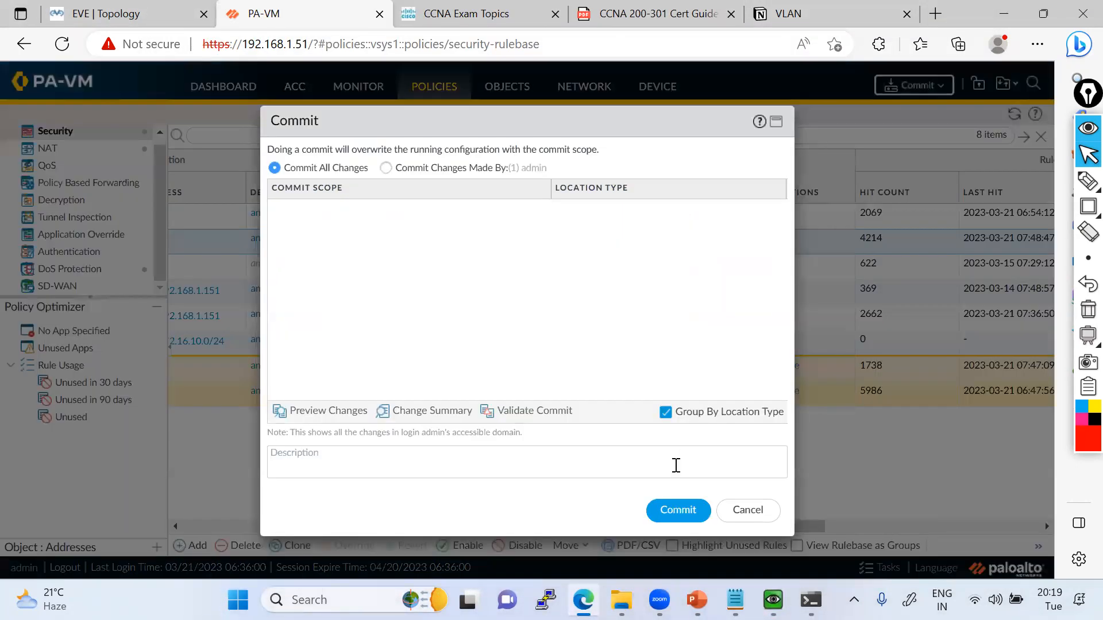
click(669, 512)
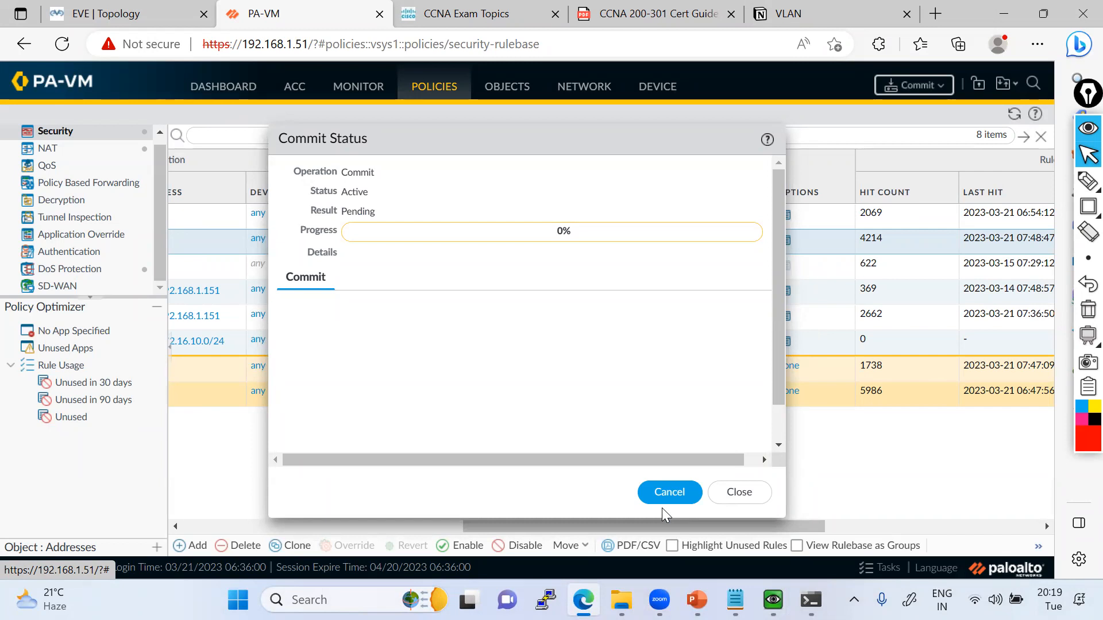
Back on the USER machine, examine the second Facebook tab and the Google search results for facebook.com.
mouse_move(773, 599)
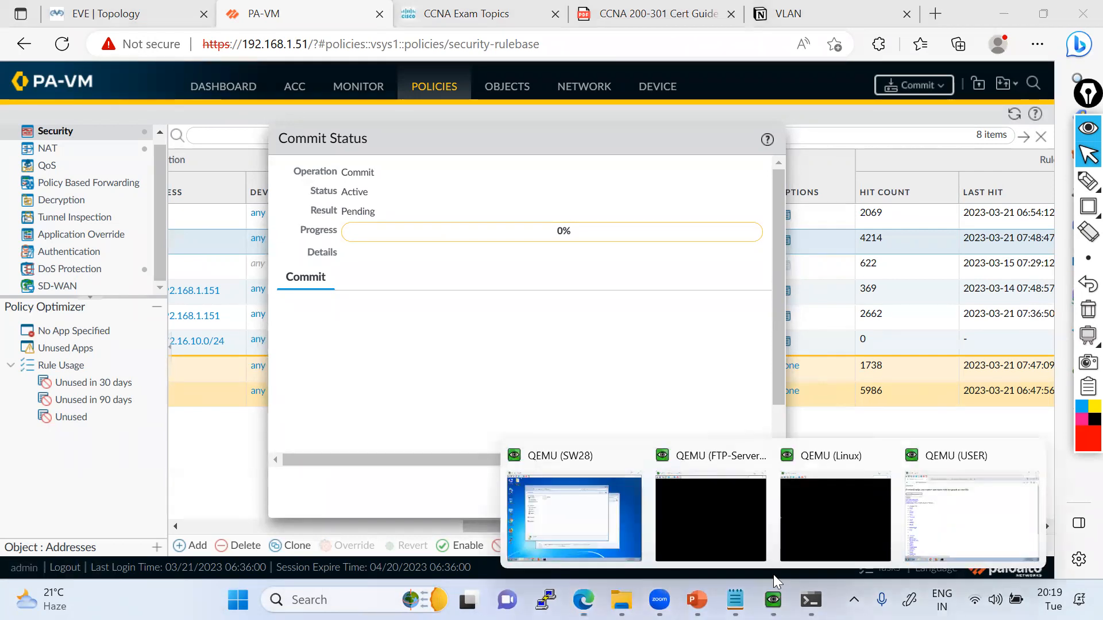
click(889, 519)
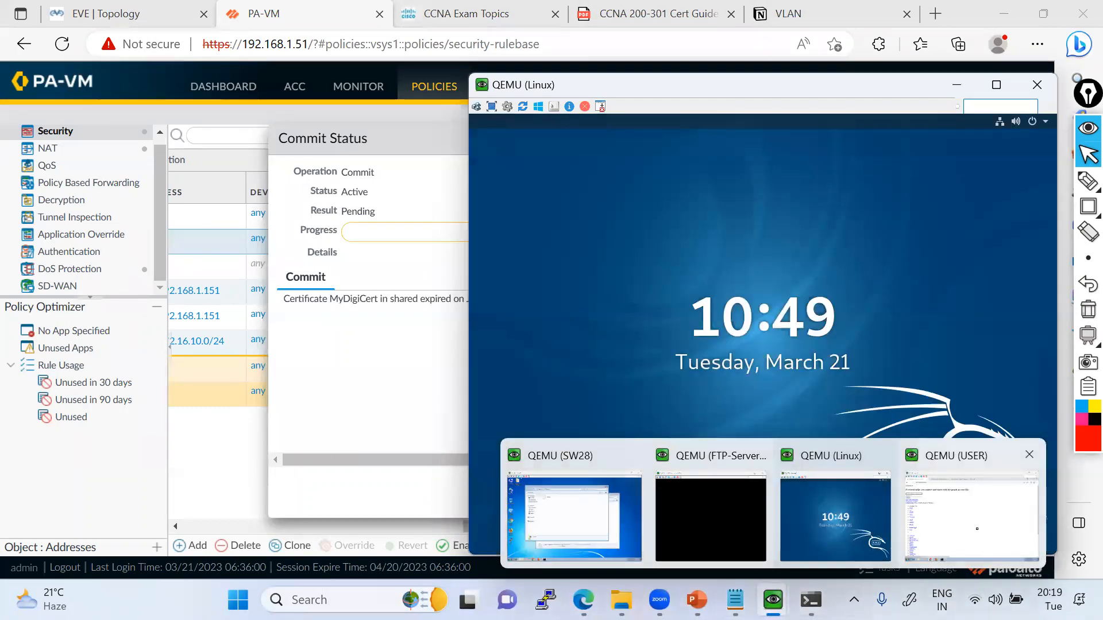
click(978, 531)
click(492, 55)
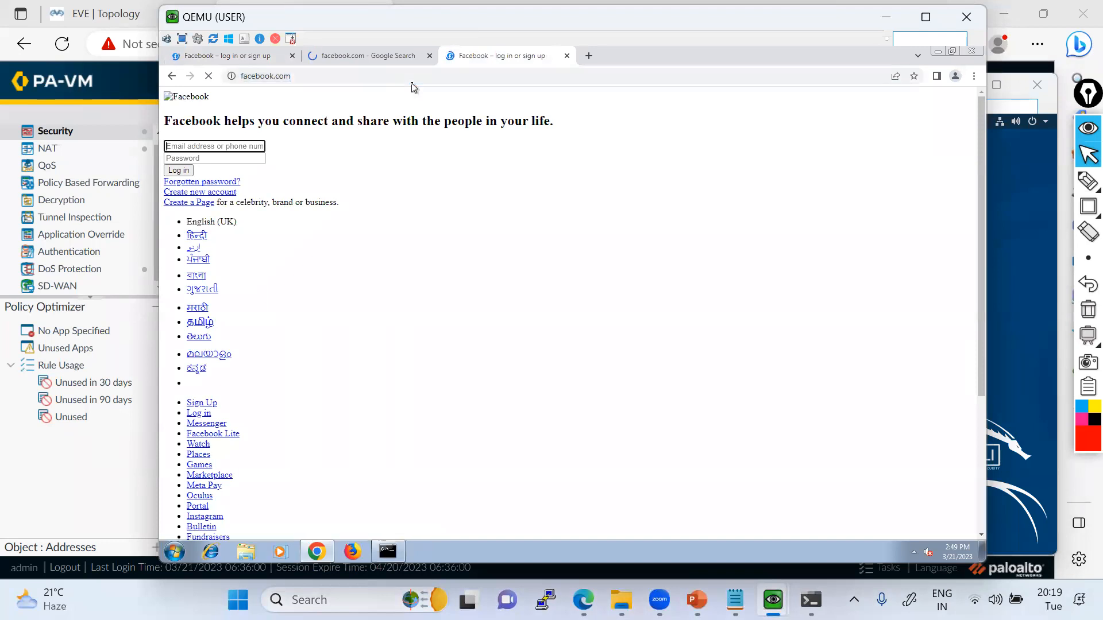
click(384, 59)
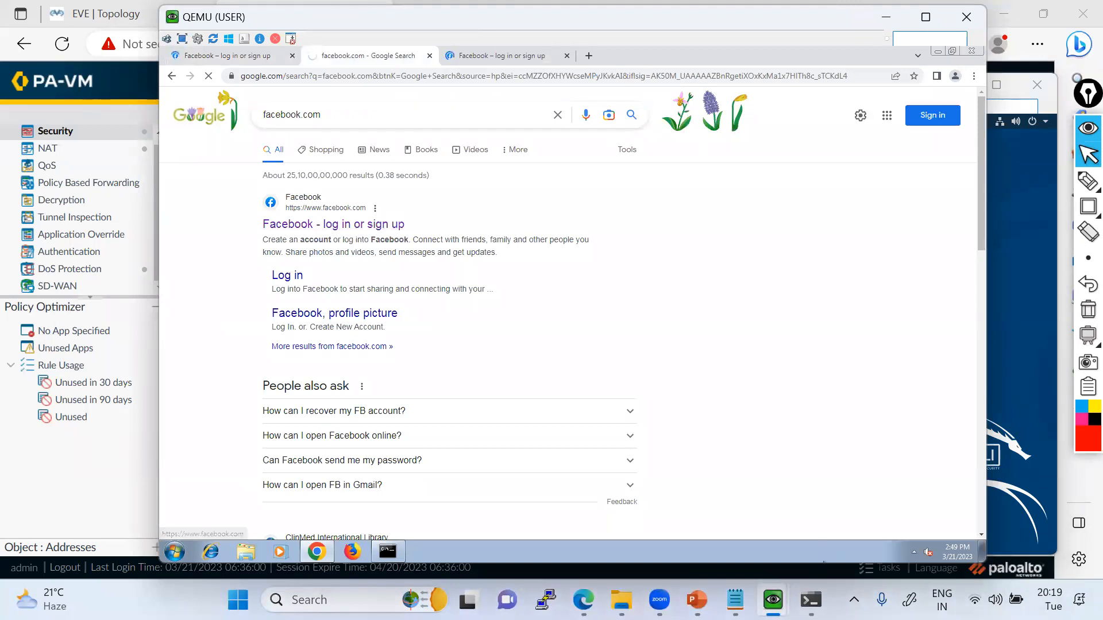
Check the commit progress on the PA-VM firewall and return to the USER machine to examine the Facebook tabs.
mouse_move(774, 583)
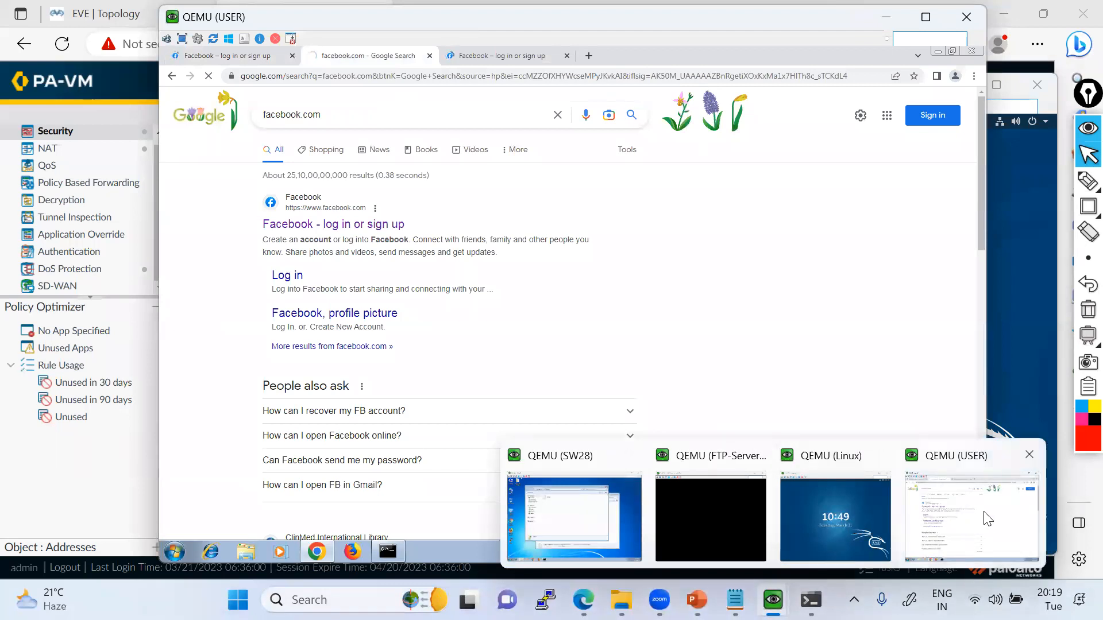
click(560, 520)
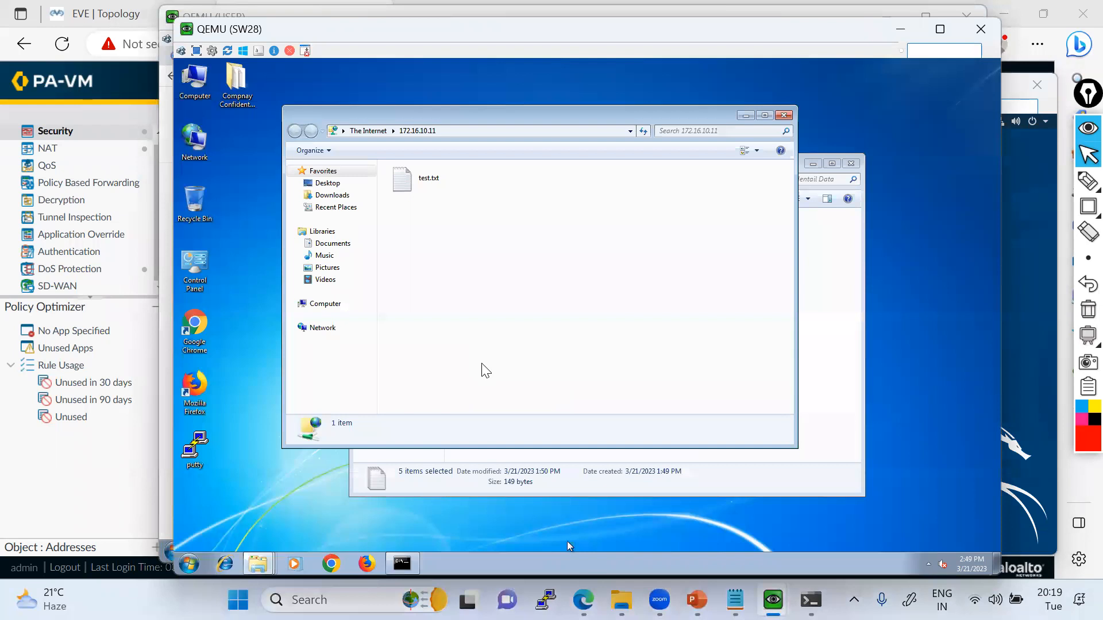
key(alt+Tab)
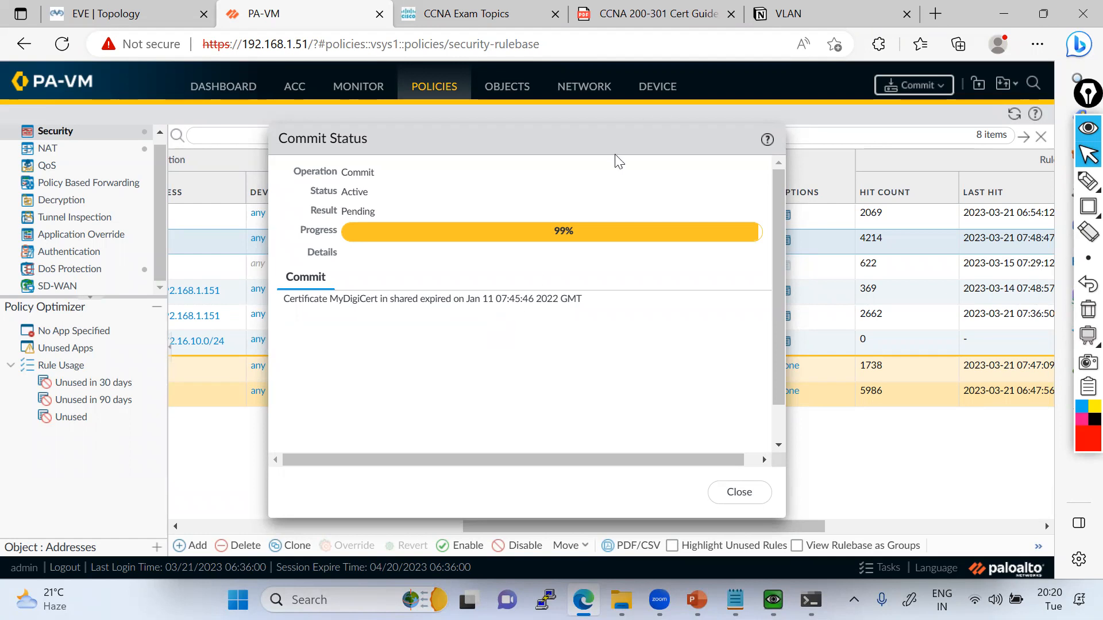
click(773, 600)
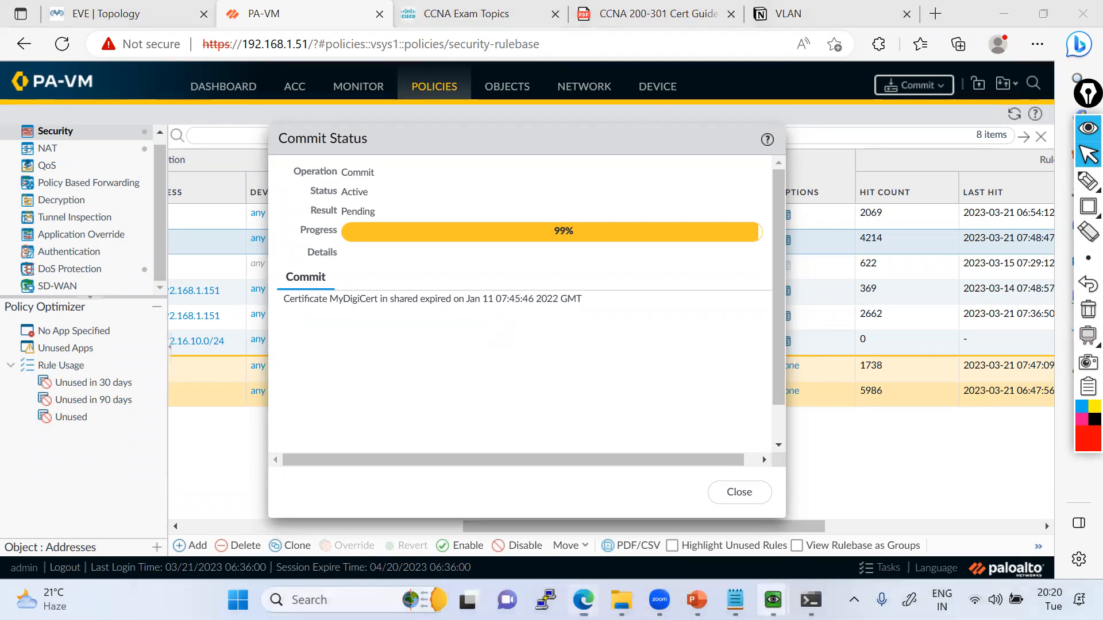
click(926, 524)
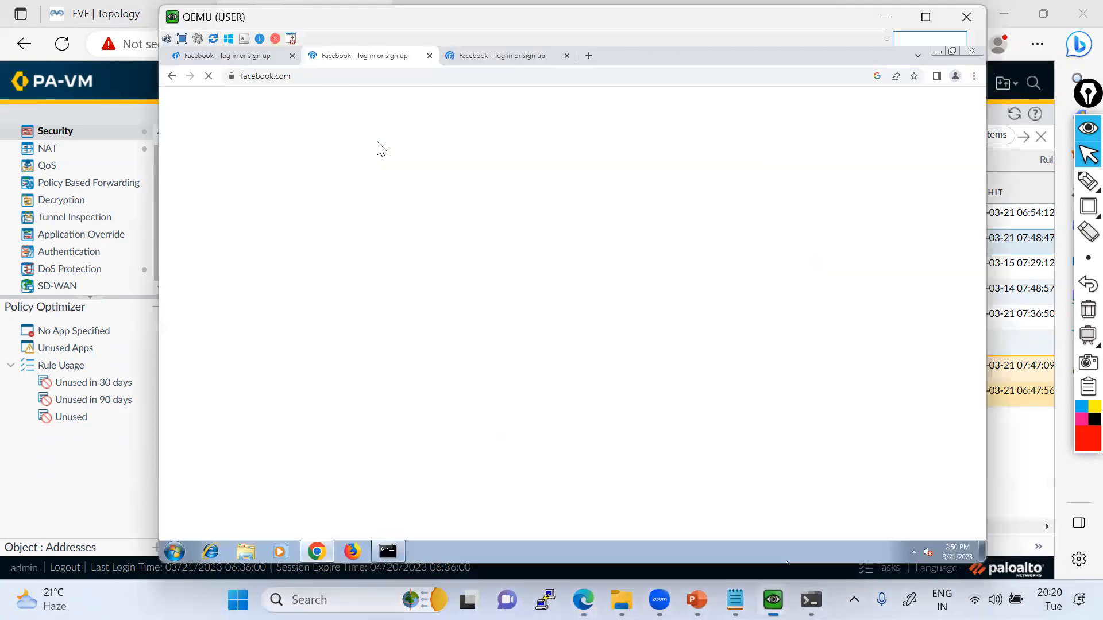
click(471, 56)
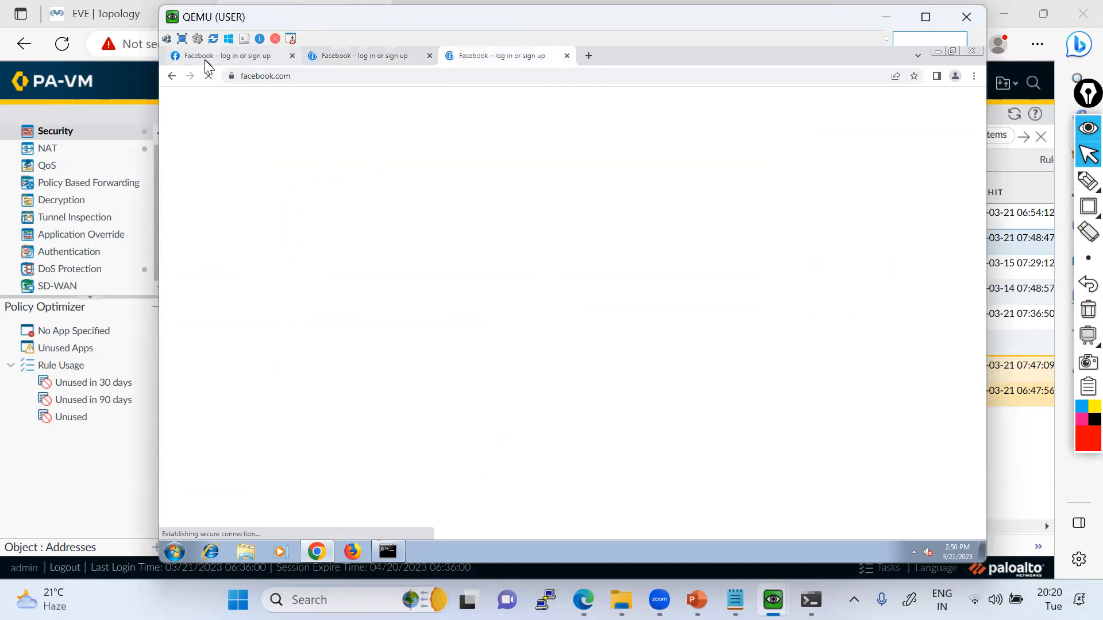
click(973, 77)
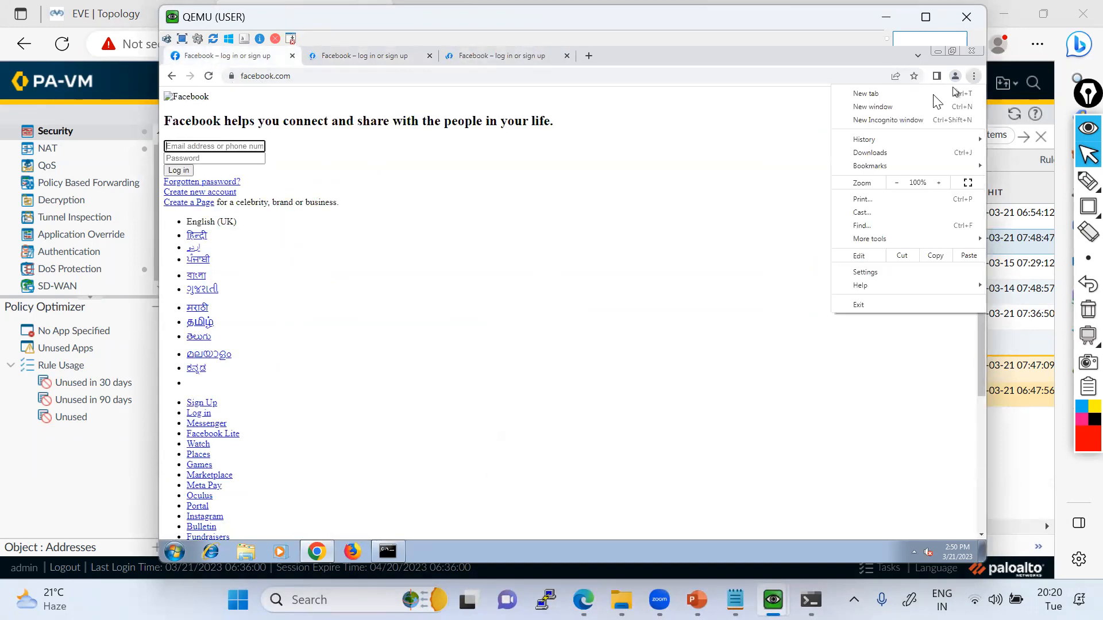
click(910, 121)
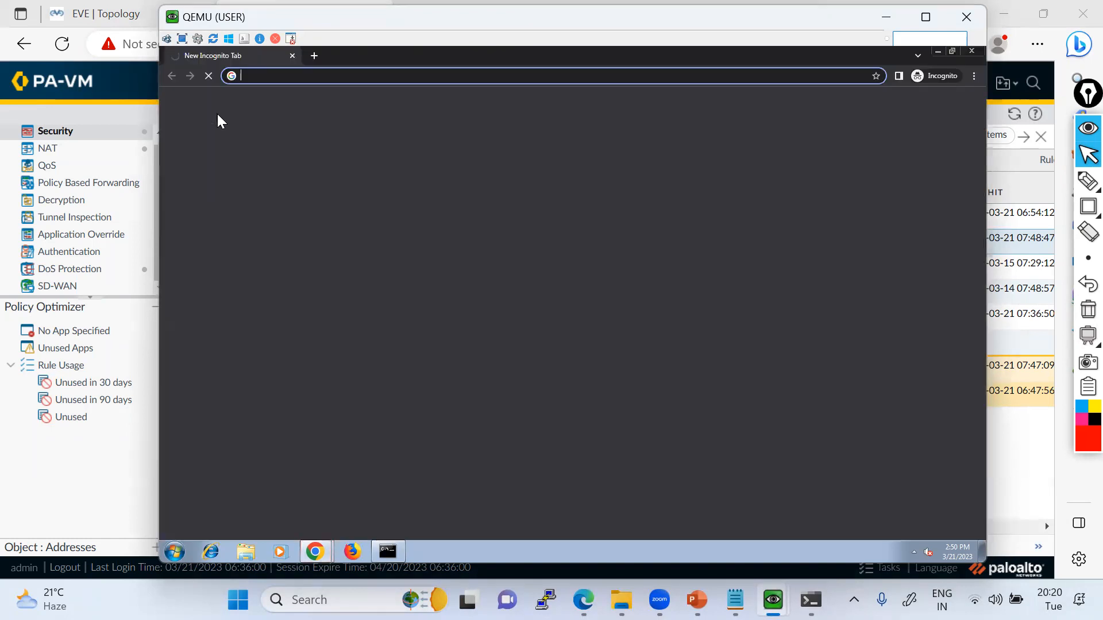
text(ww)
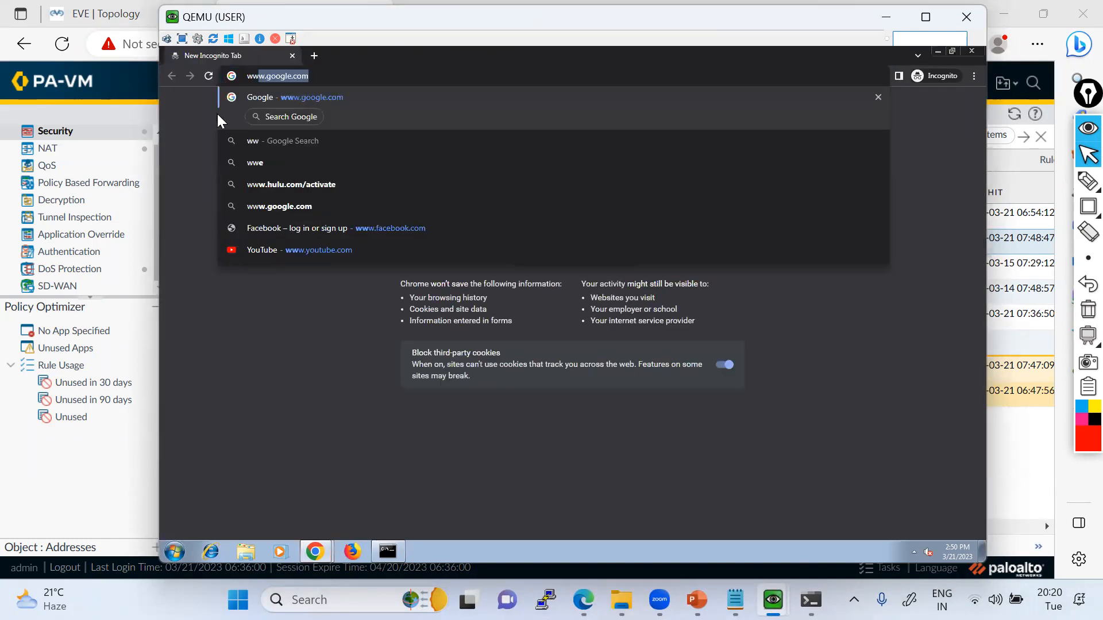
text(w.face)
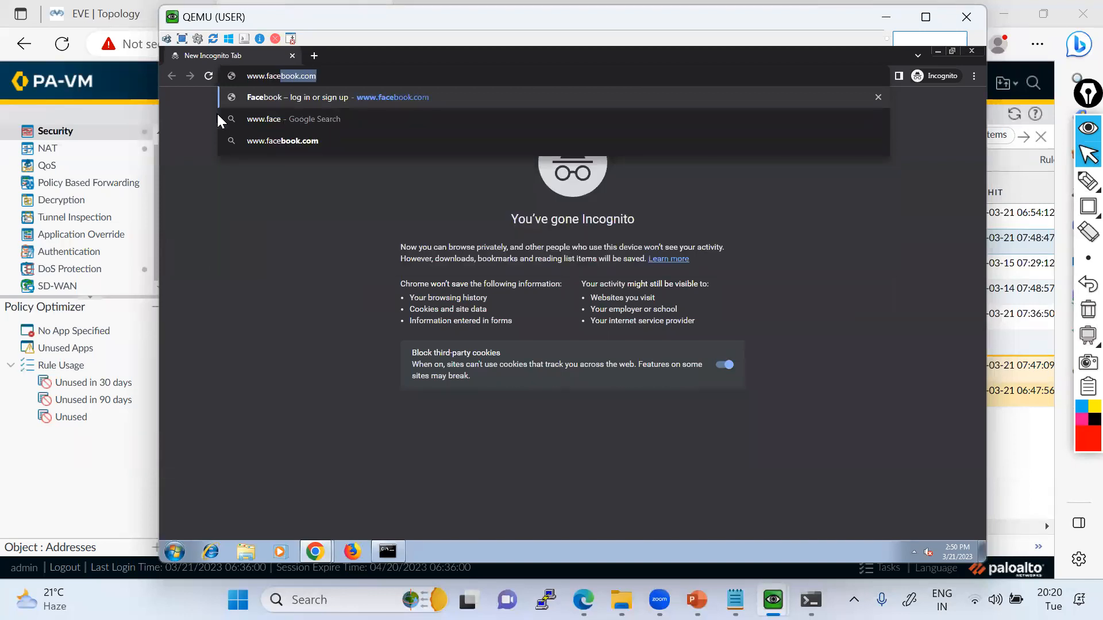
key(Right)
Monitor the commit on the firewall while displaying the URL Filtering profiles, and close the commit status once it completes.
key(alt+Tab)
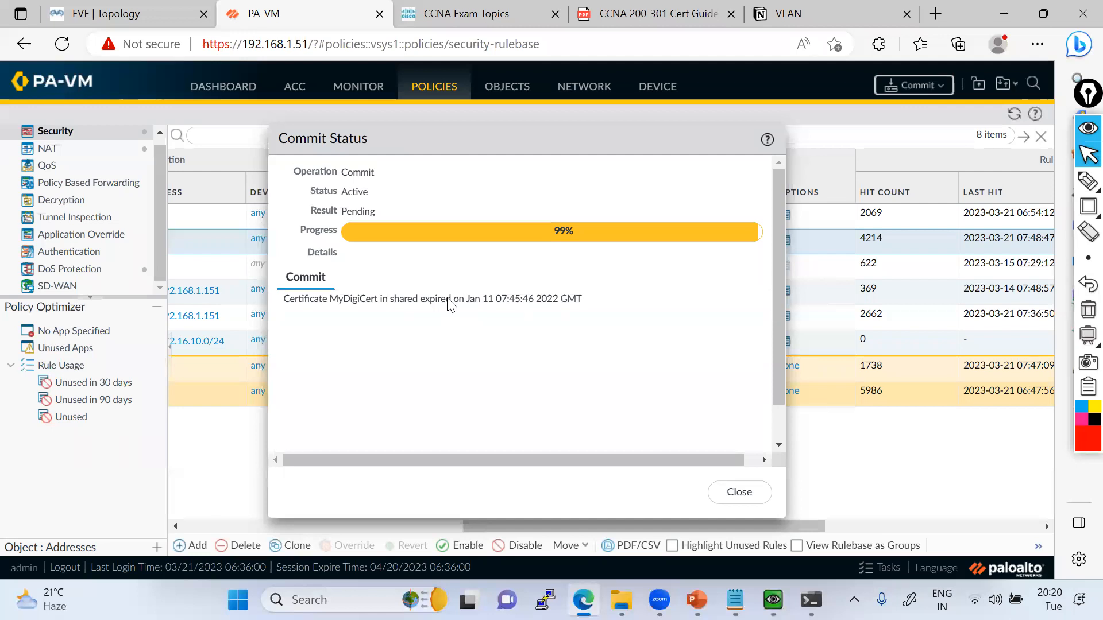
key(alt+Tab)
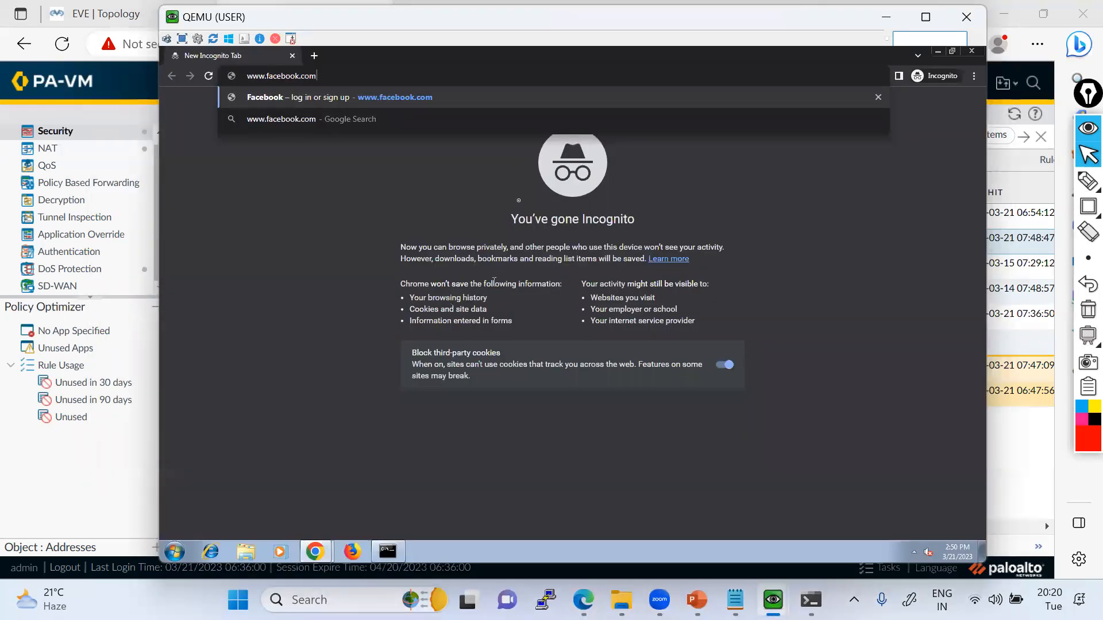
mouse_move(621, 600)
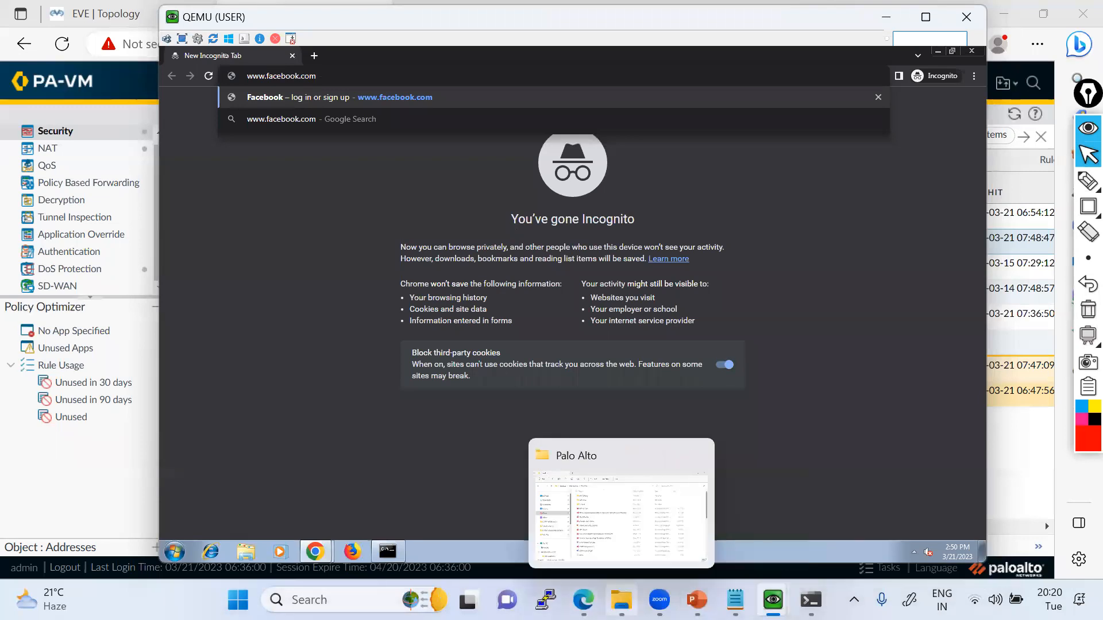
key(alt+Tab)
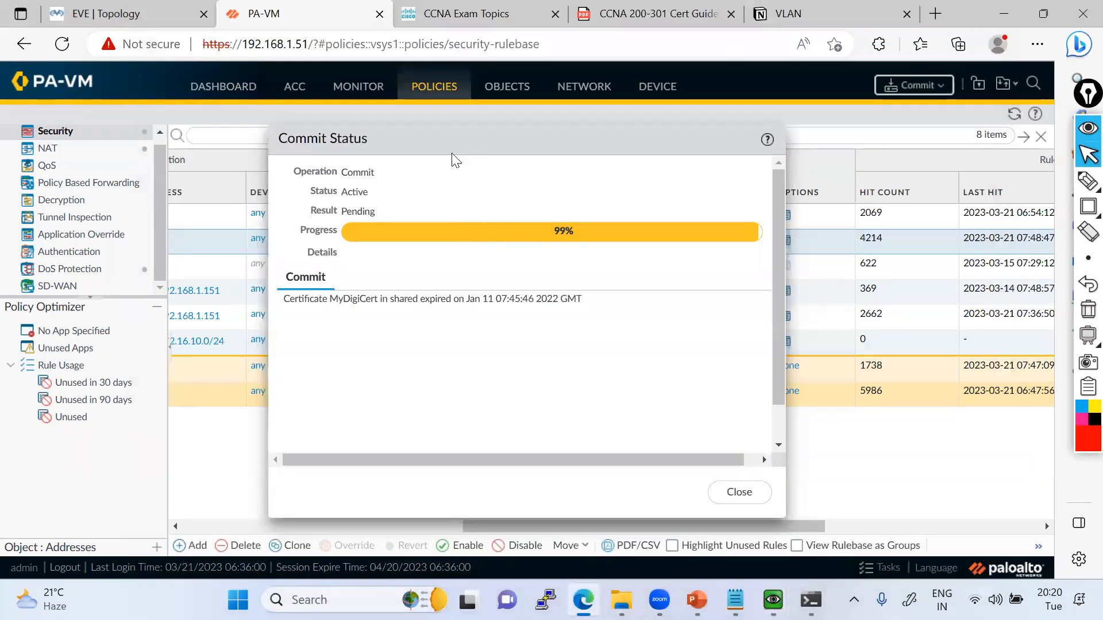
click(513, 96)
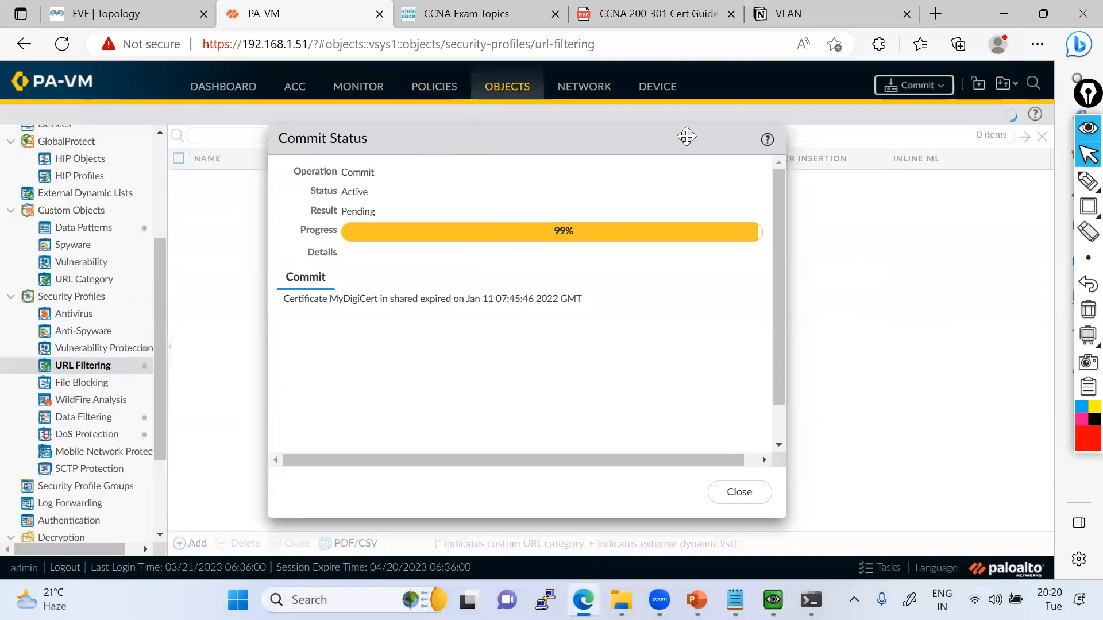
drag(685, 136, 957, 130)
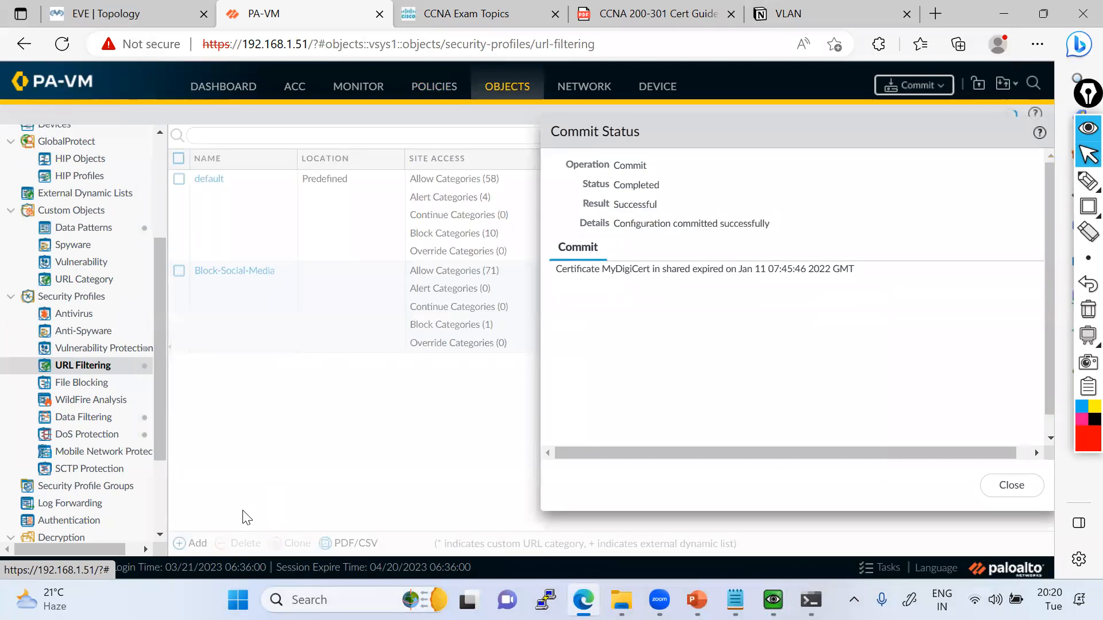
click(1011, 486)
mouse_move(773, 600)
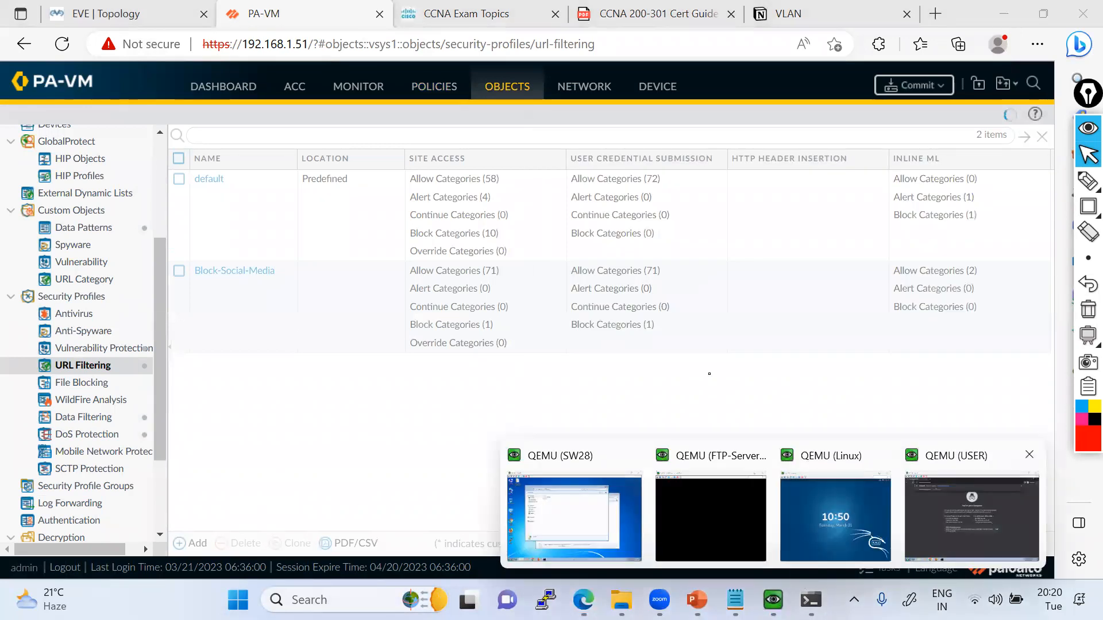
click(971, 511)
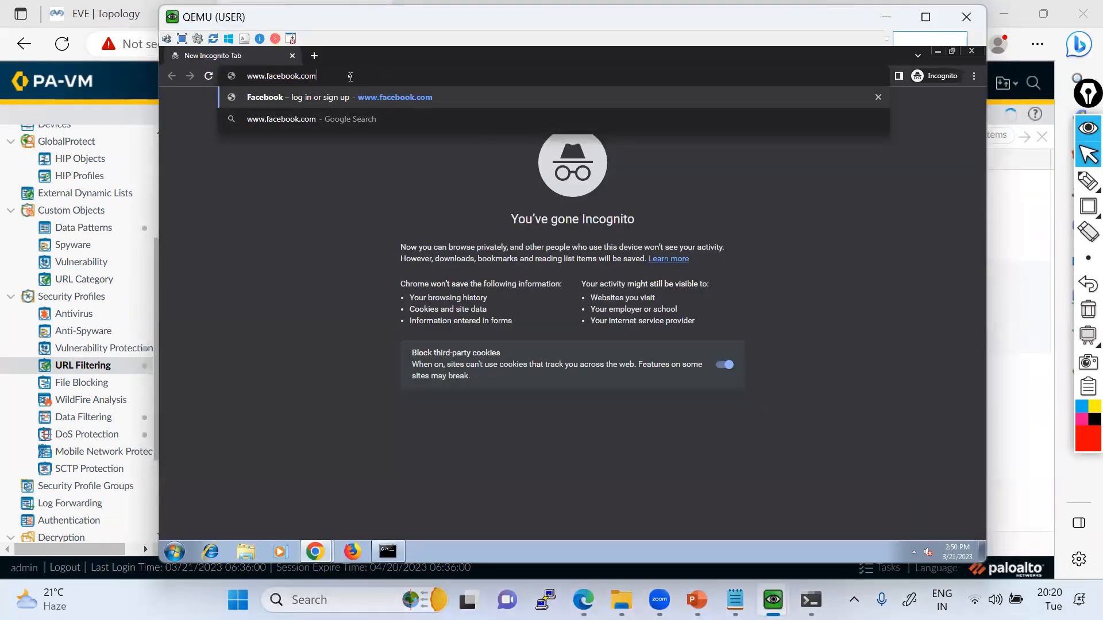
key(Return)
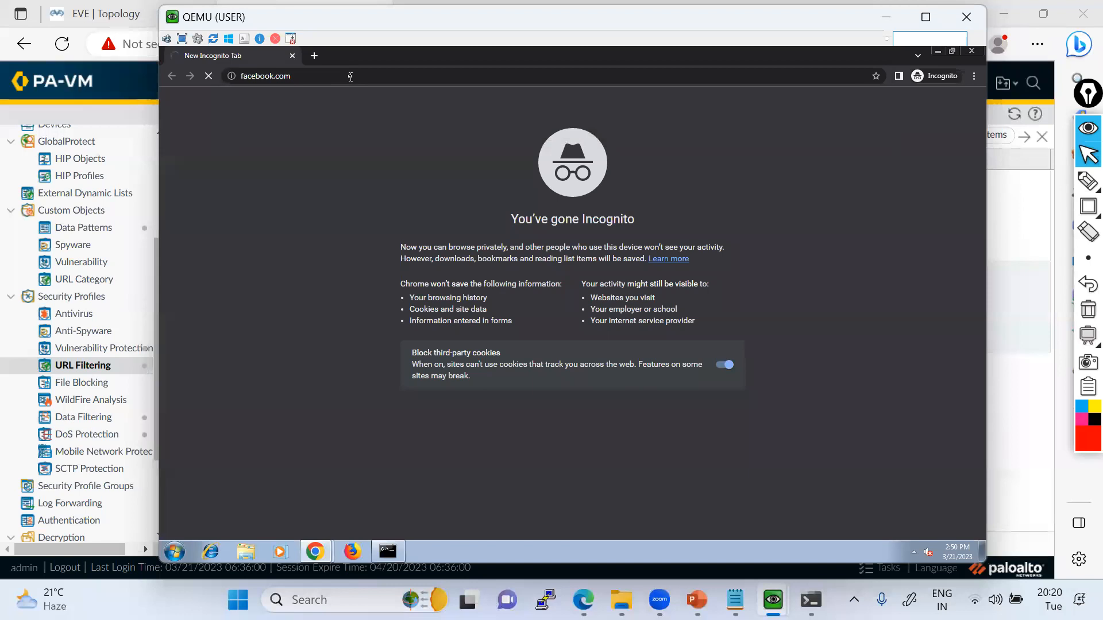
On the firewall, view the categories of the Block-Social-Media URL Filtering profile and close it without changes.
key(alt+Tab)
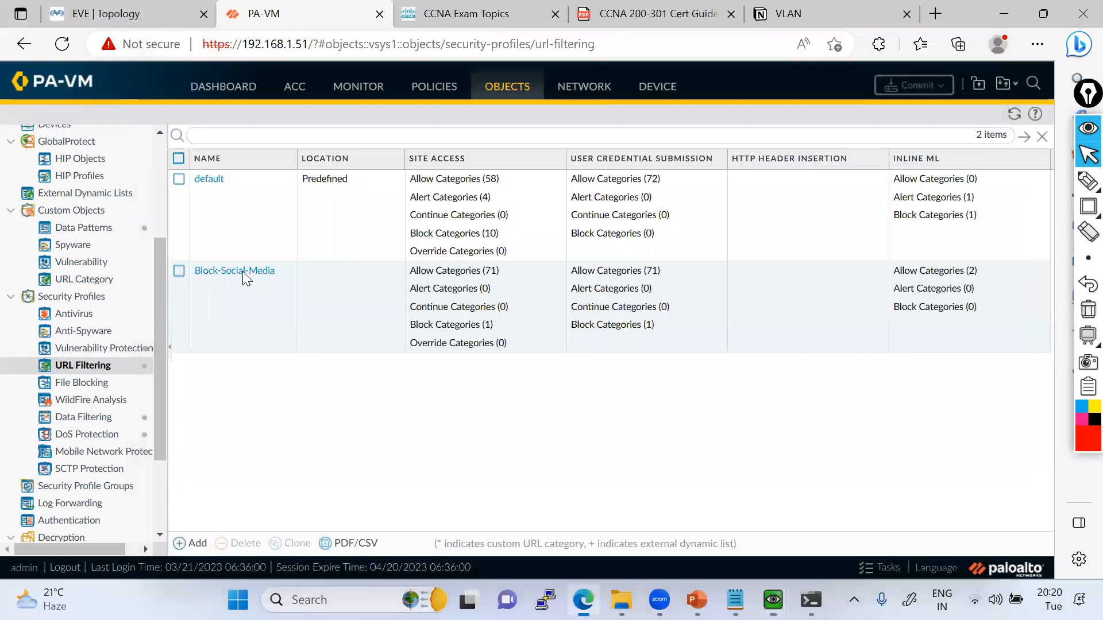
click(243, 272)
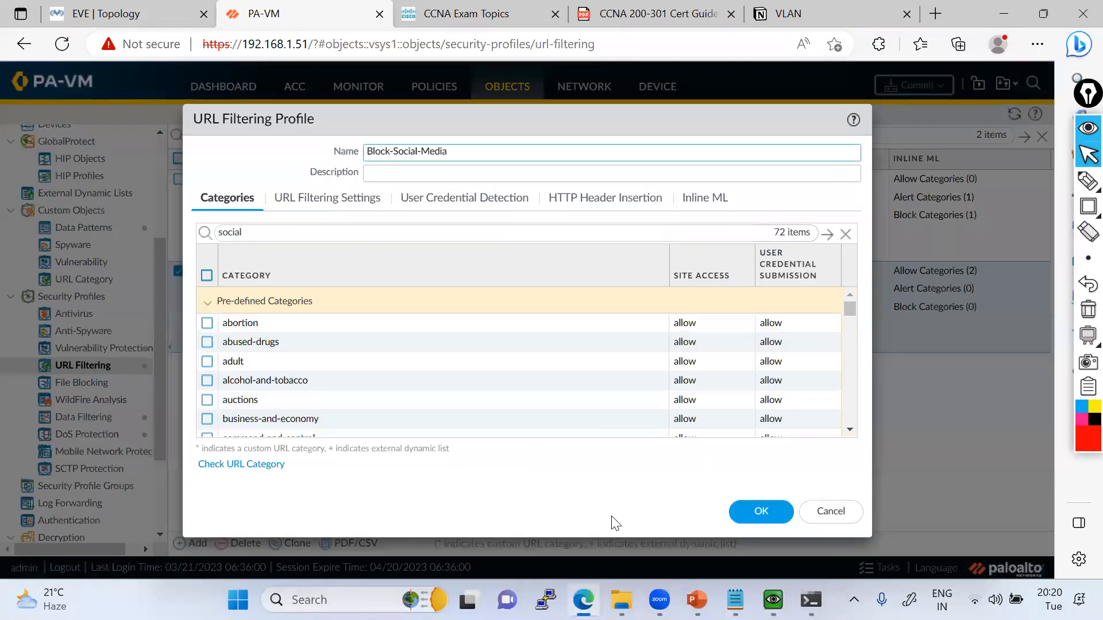
key(Escape)
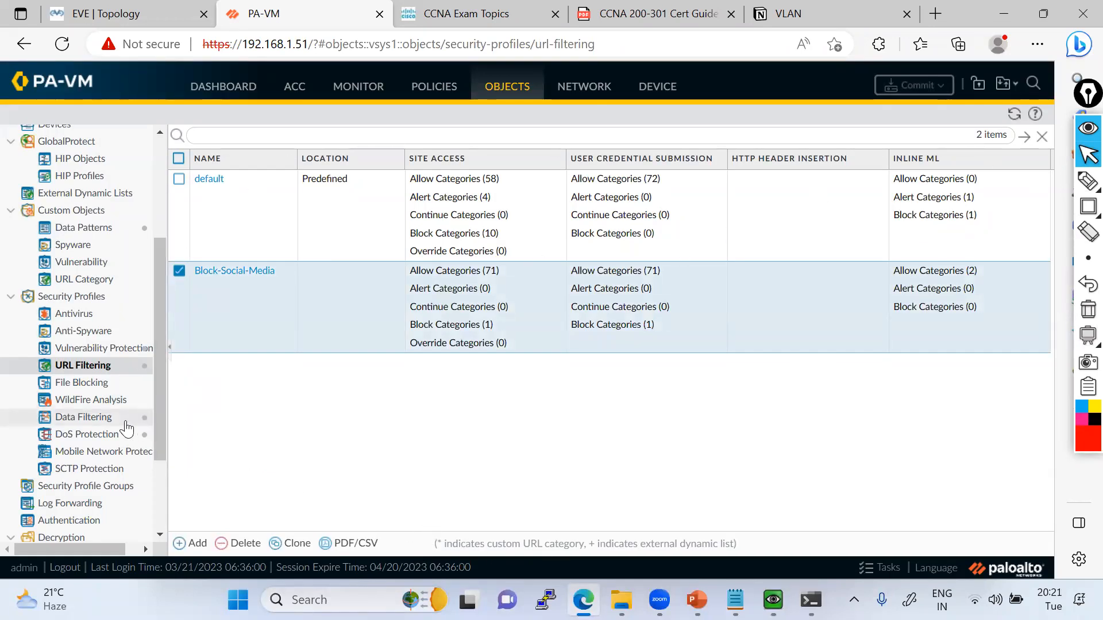
Review the firewall's BrightCloud and PAN-DB URL Filtering licenses, outlining them and the BrightCloud expiry date with red rectangles, and clear the markings.
click(657, 88)
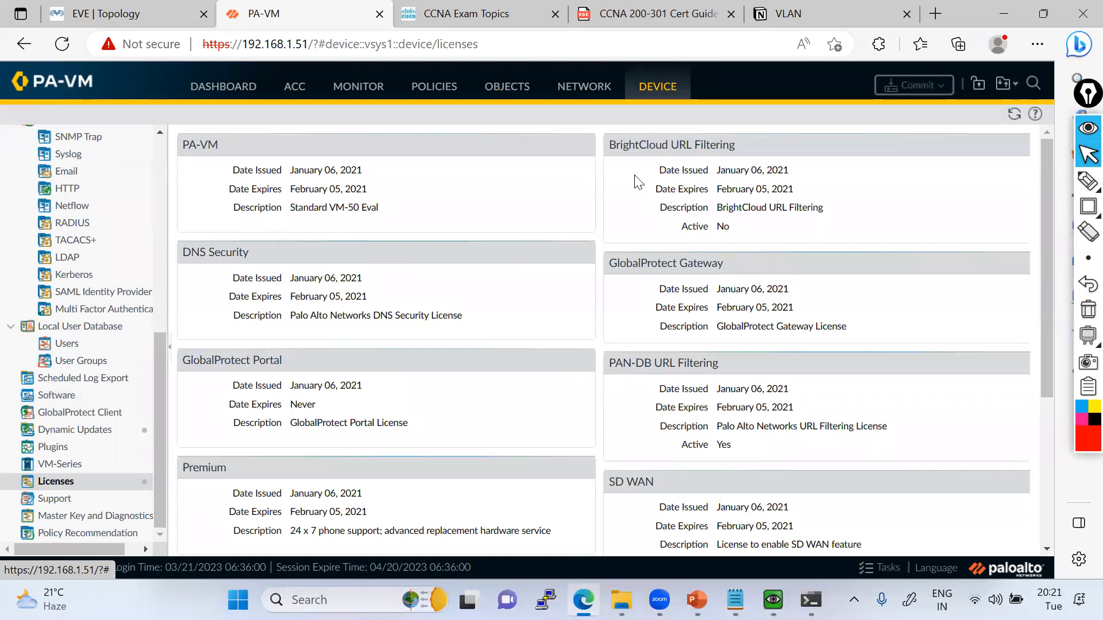
mouse_move(1087, 206)
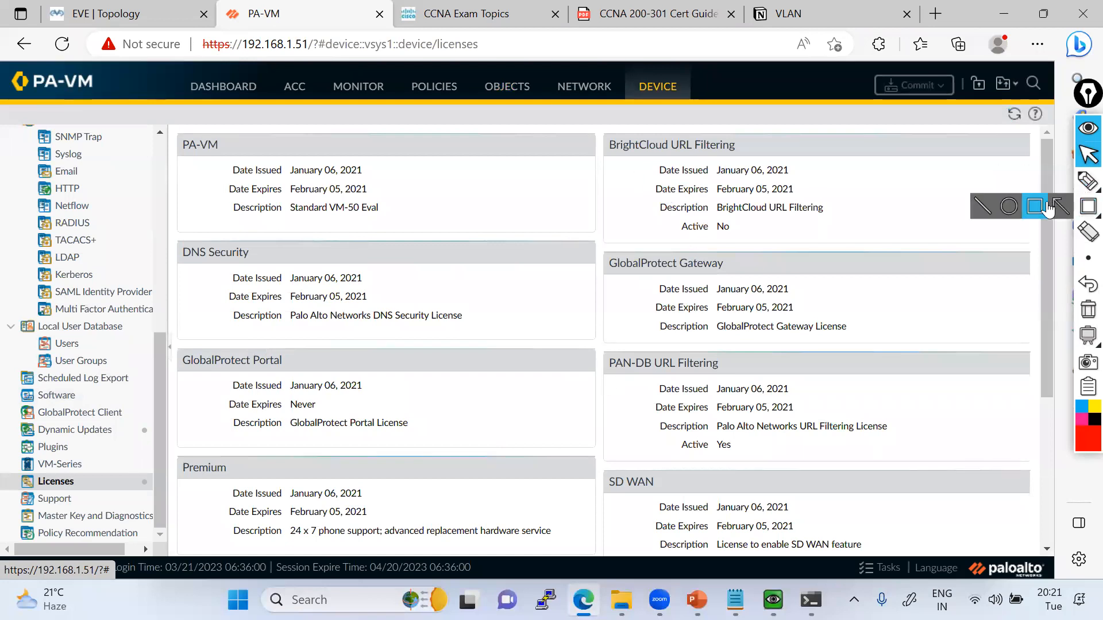
click(1044, 207)
drag(608, 135, 834, 234)
drag(644, 180, 828, 200)
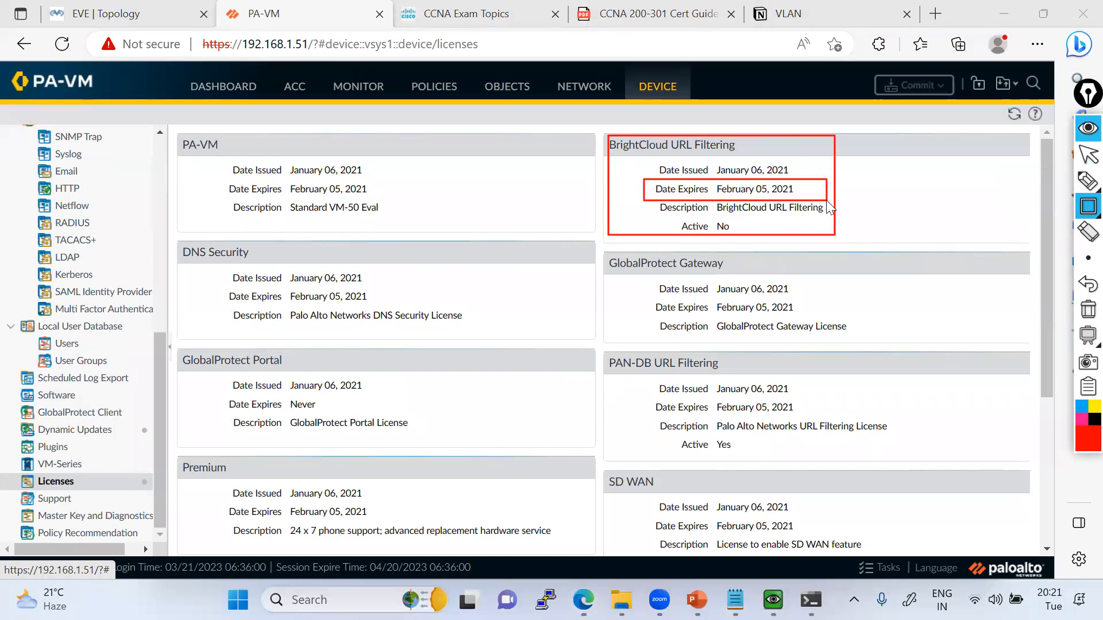
drag(608, 134, 736, 153)
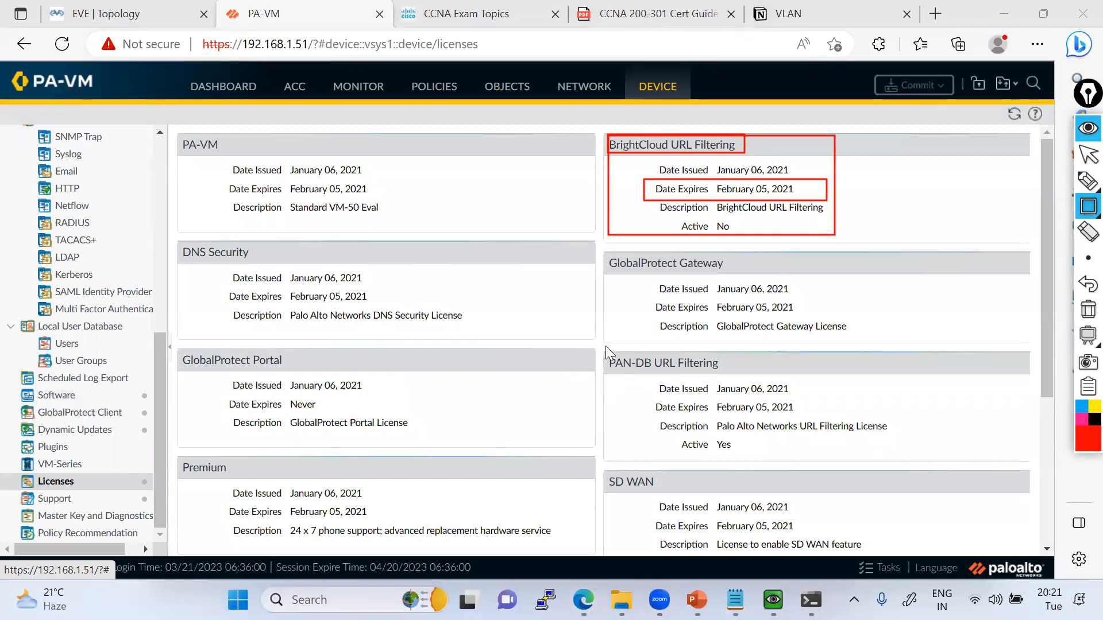
drag(605, 347, 893, 461)
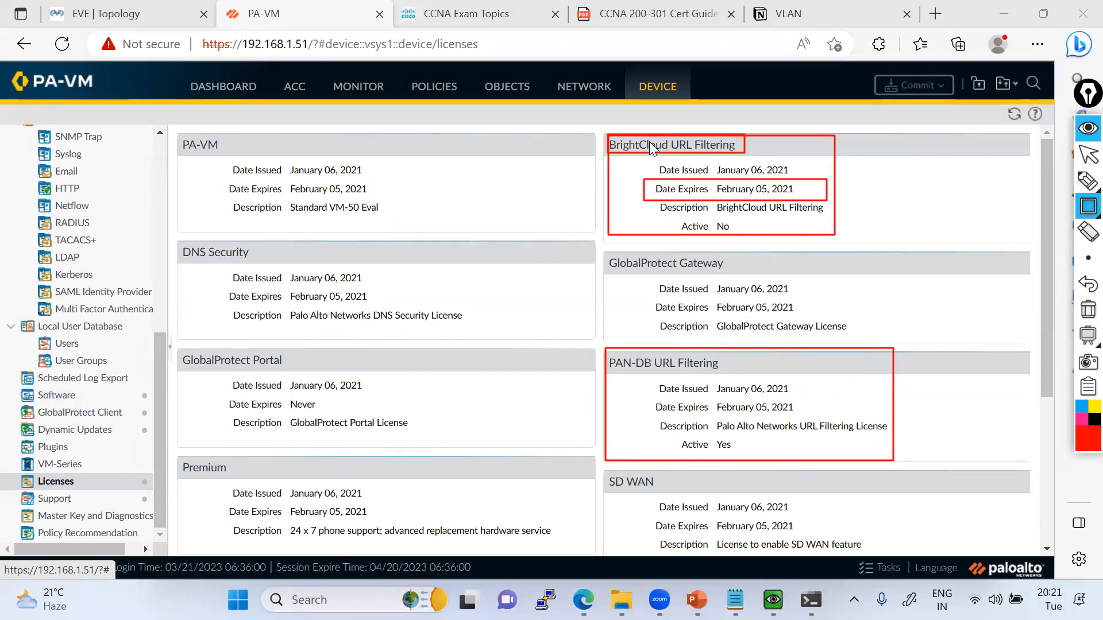
drag(614, 136, 727, 210)
drag(608, 344, 886, 464)
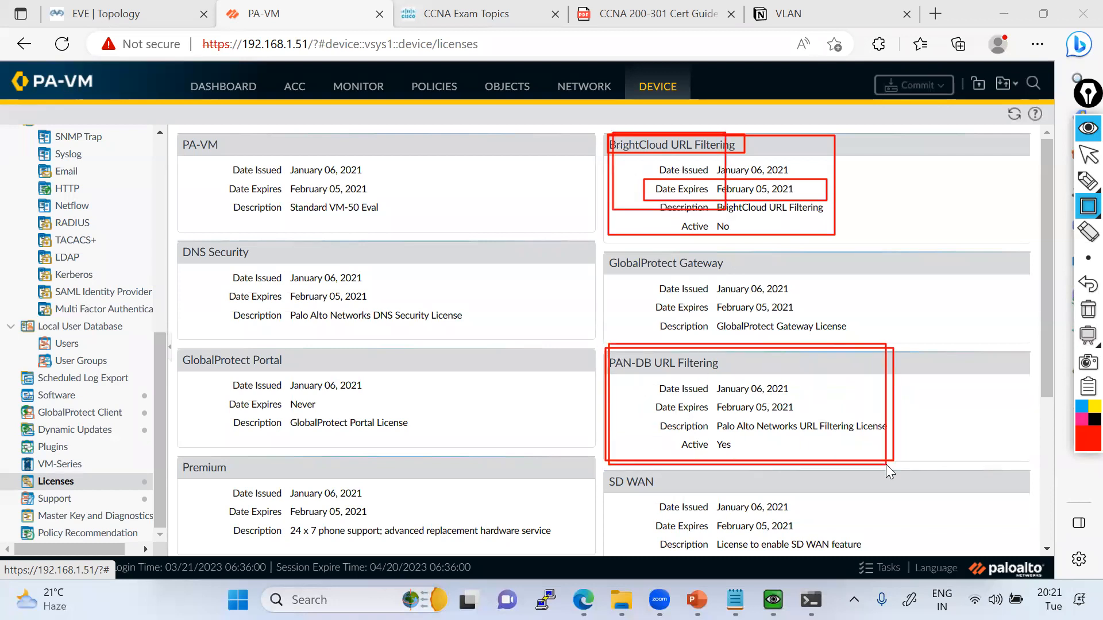
click(1087, 310)
click(1088, 154)
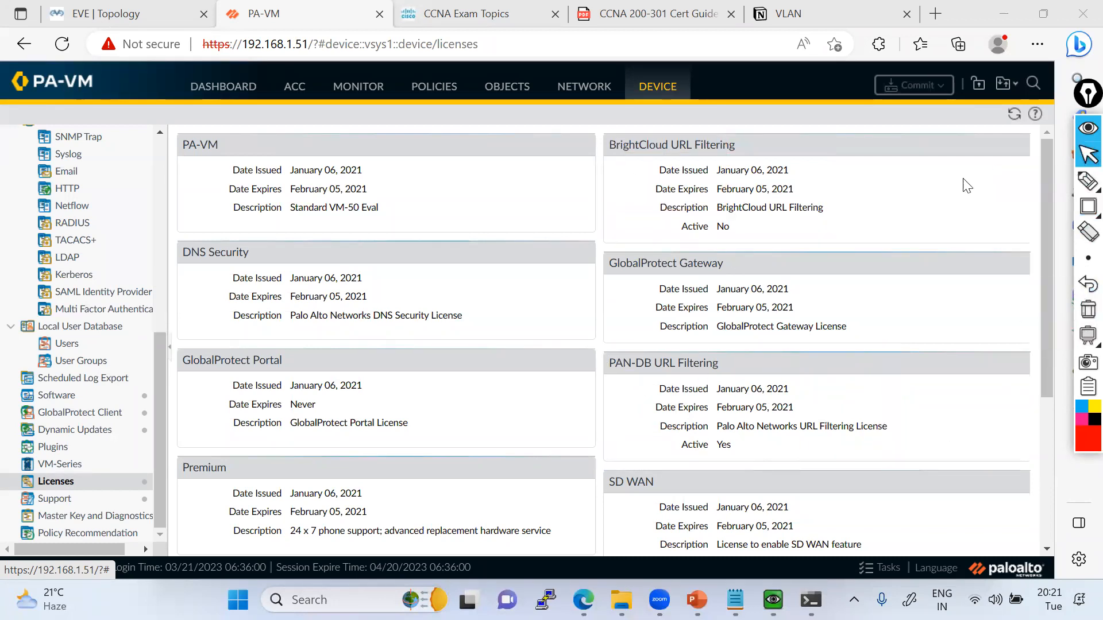
Reopen the Block-Social-Media profile, filter its categories for adult and set that category's site access to block.
click(521, 87)
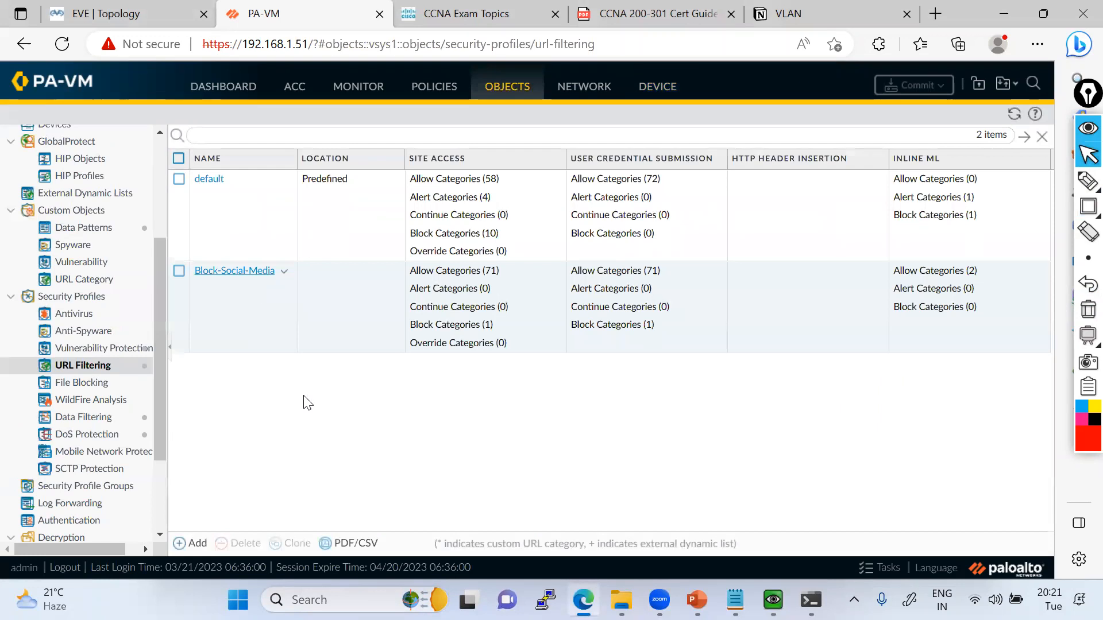
click(234, 272)
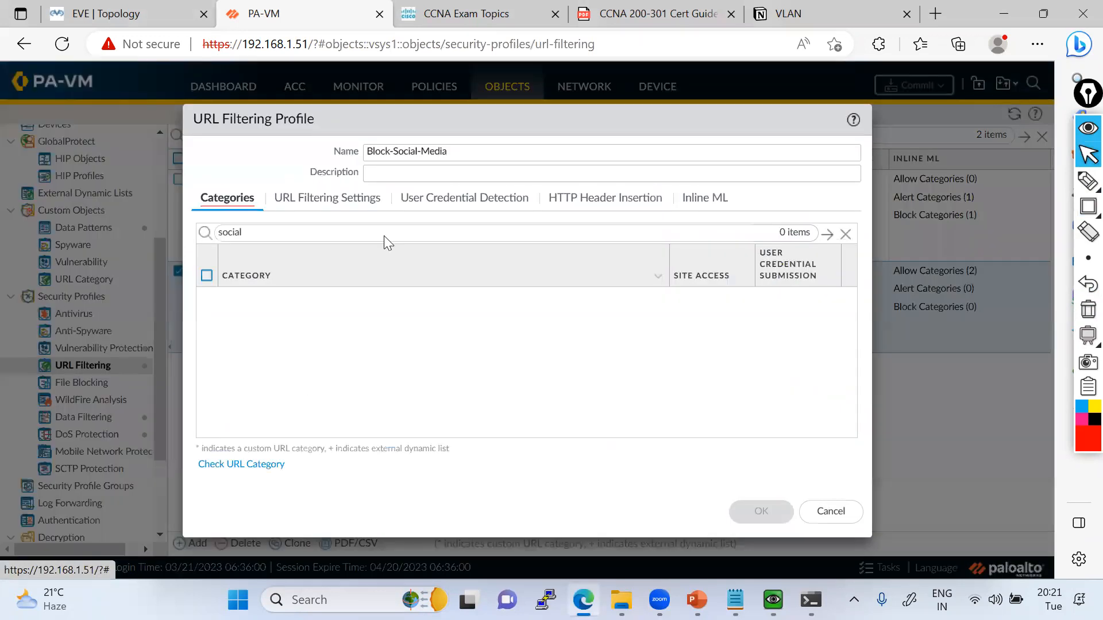
double_click(384, 236)
text(adult)
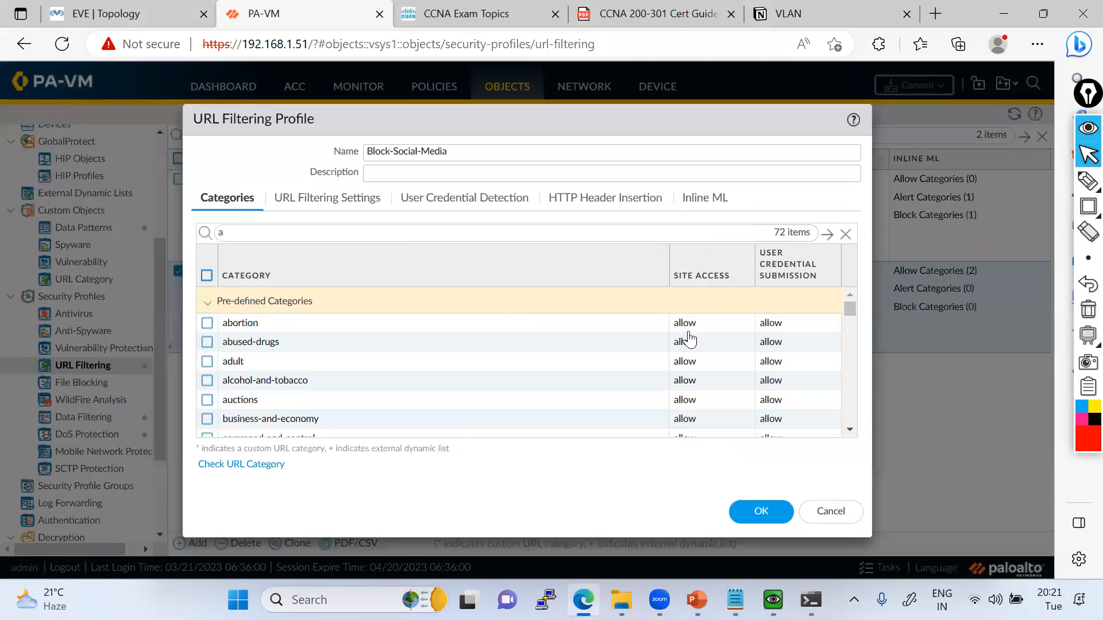
key(Return)
click(690, 325)
click(691, 382)
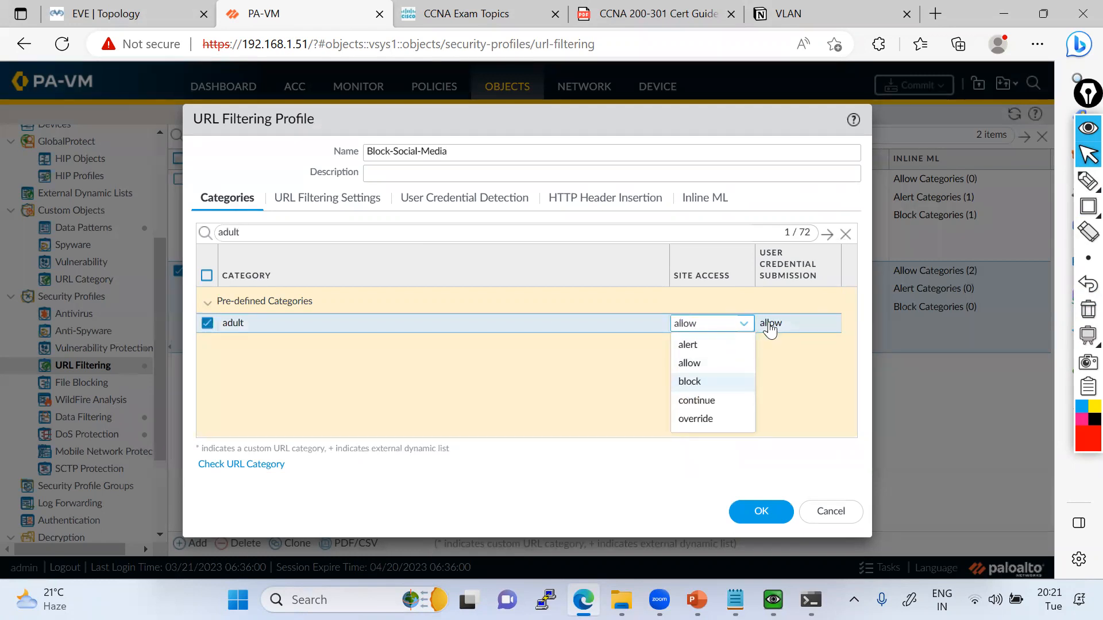
click(529, 354)
Clear the category search in the profile and open the Palo Alto Networks site for checking URL categories.
click(846, 235)
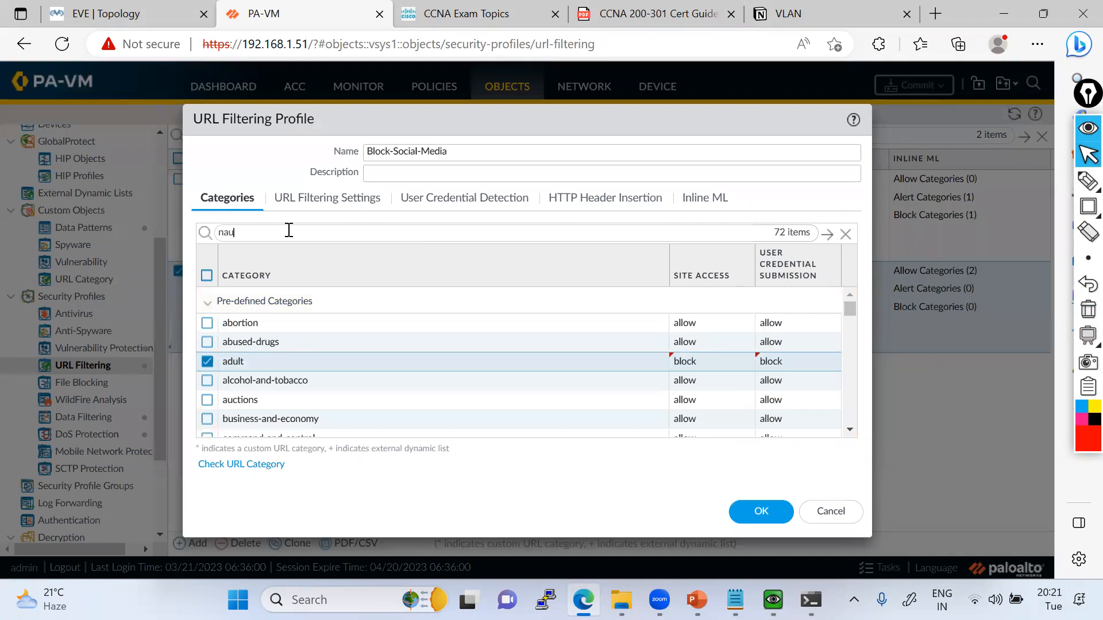
key(BackSpace)
key(BackSpace)
key(BackSpace)
key(BackSpace)
click(267, 464)
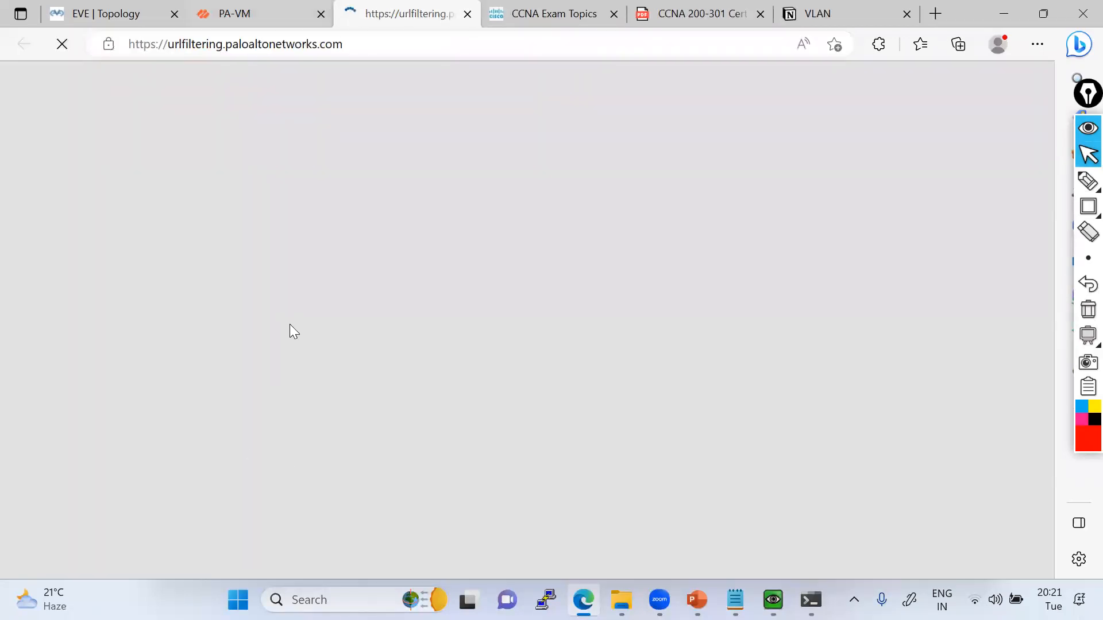
key(ctrl+shift+Tab)
key(ctrl+Tab)
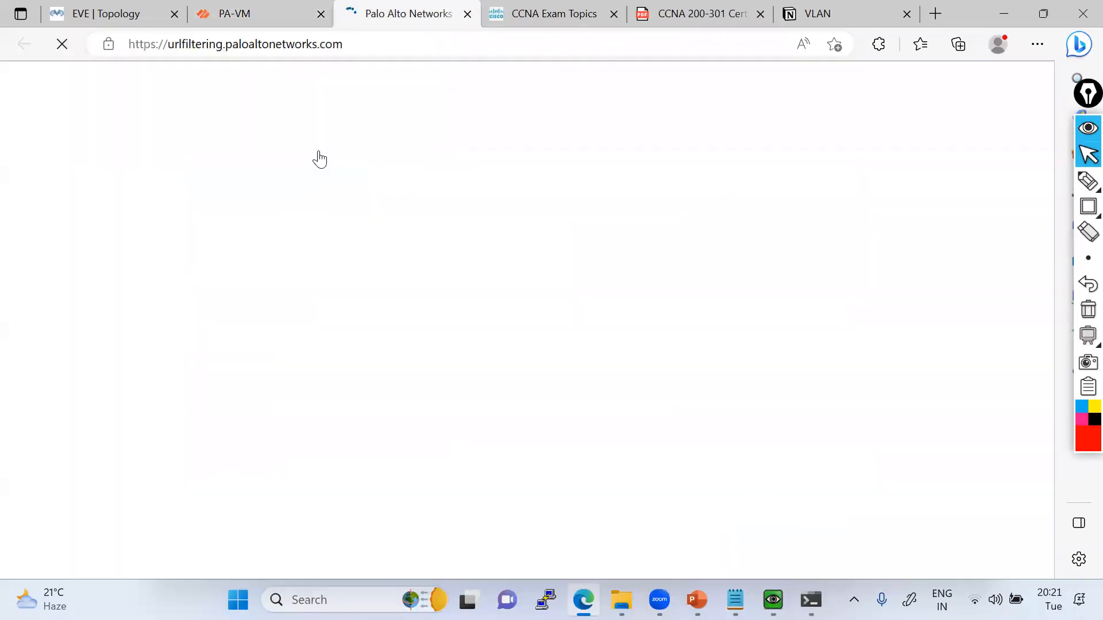
mouse_move(409, 105)
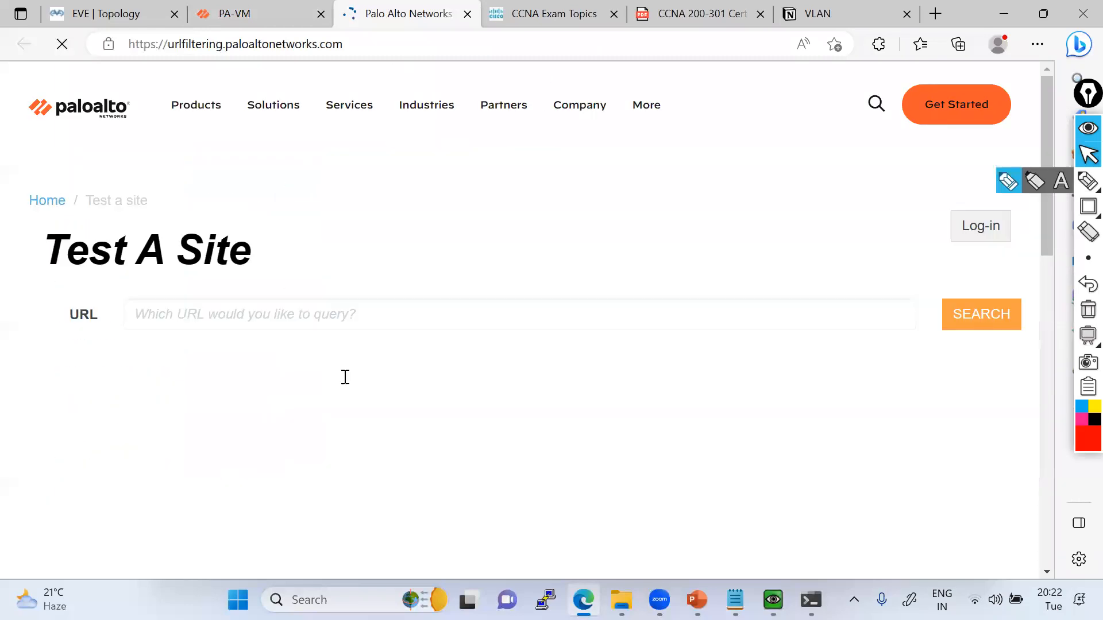
key(ctrl+shift+Tab)
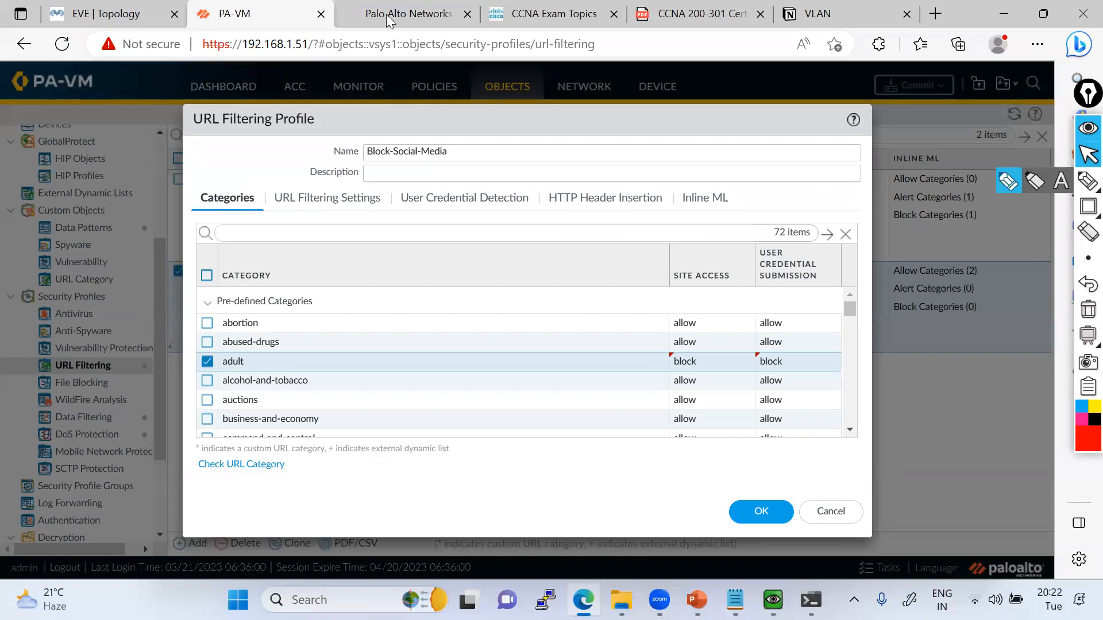
key(ctrl+Tab)
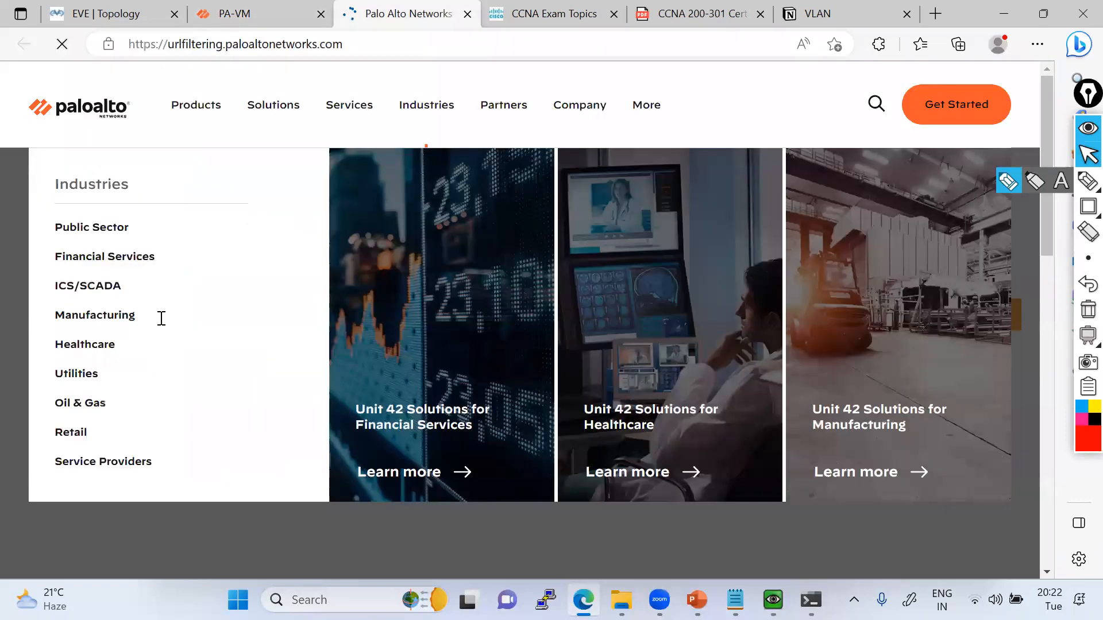
click(162, 318)
text(www.guinet)
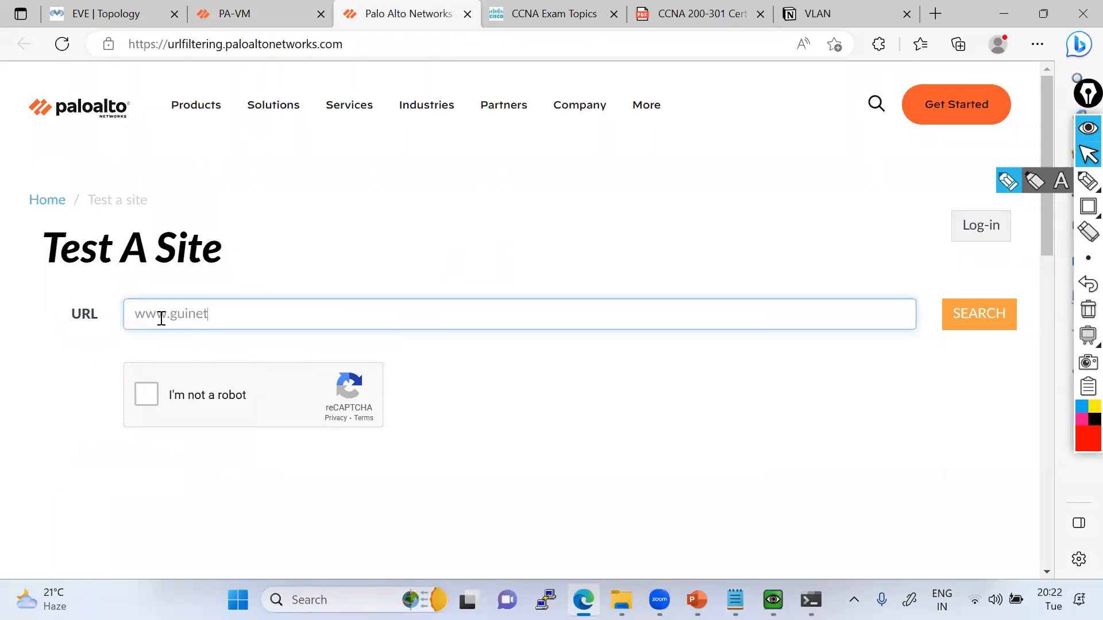
text(t.com)
click(146, 394)
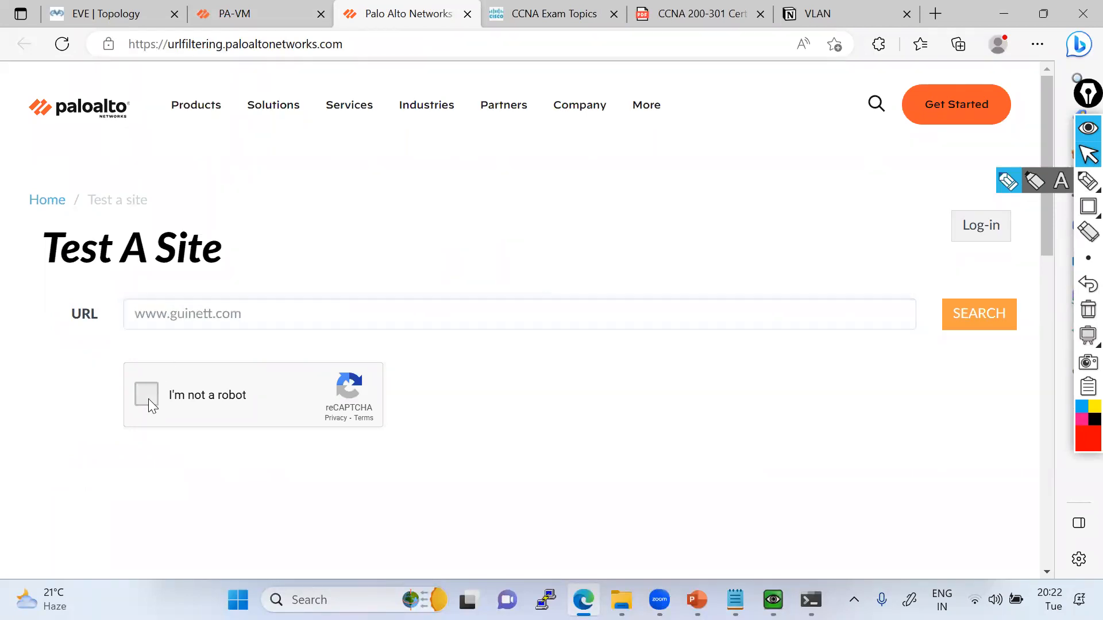
click(969, 320)
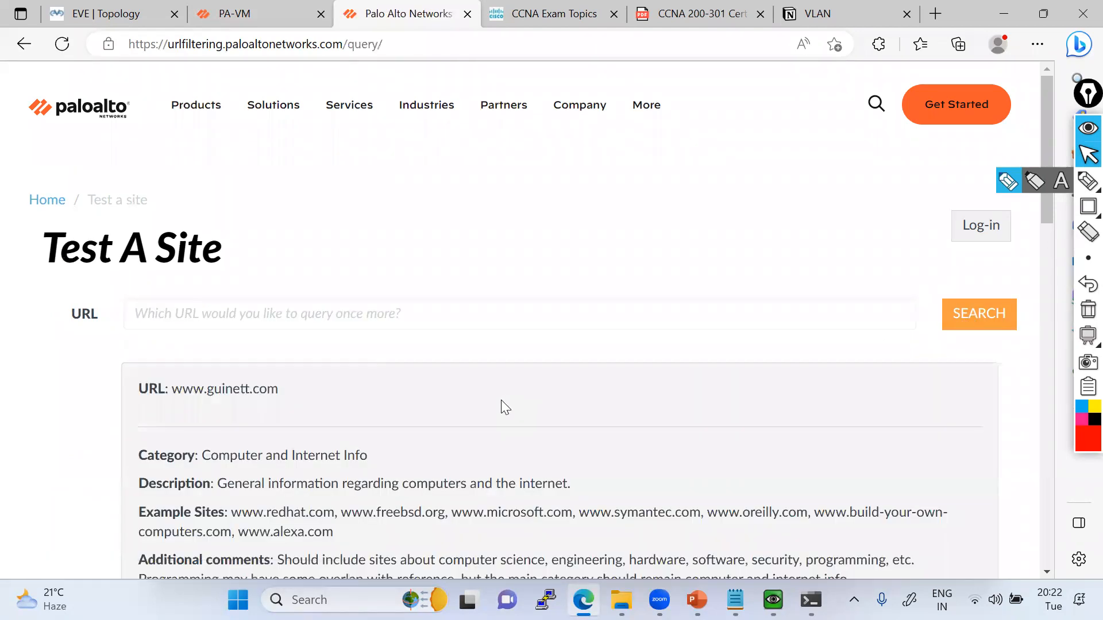
scroll(501, 400, down, 1)
drag(202, 378, 368, 378)
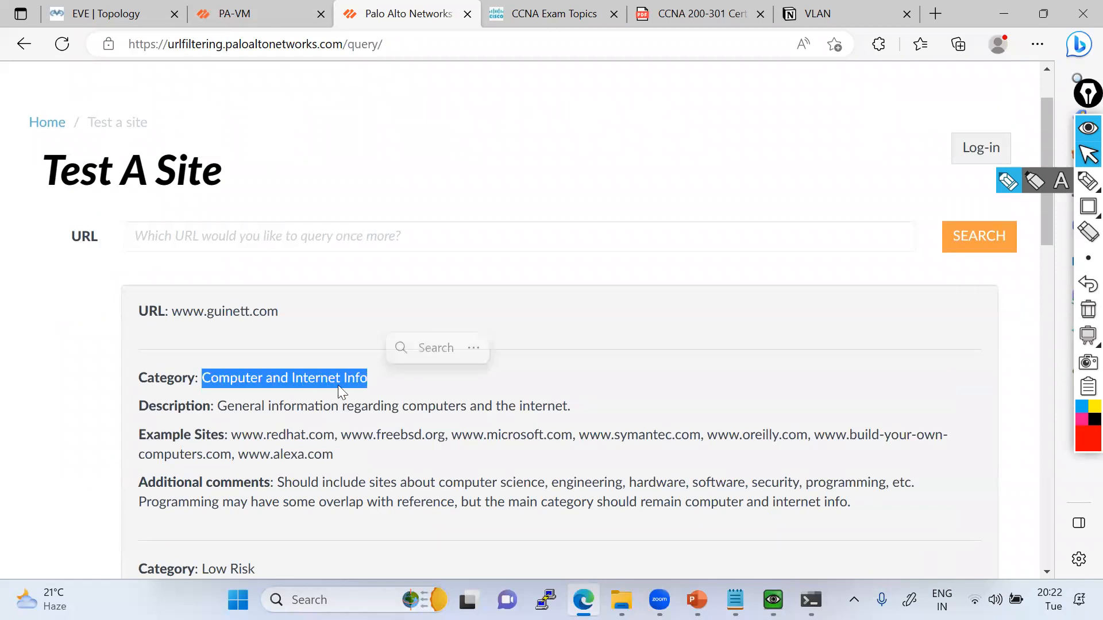
Filter the Block-Social-Media profile's categories for computer and view the site access options of computer-and-internet-info without changing them.
click(266, 5)
scroll(251, 232, down, 1)
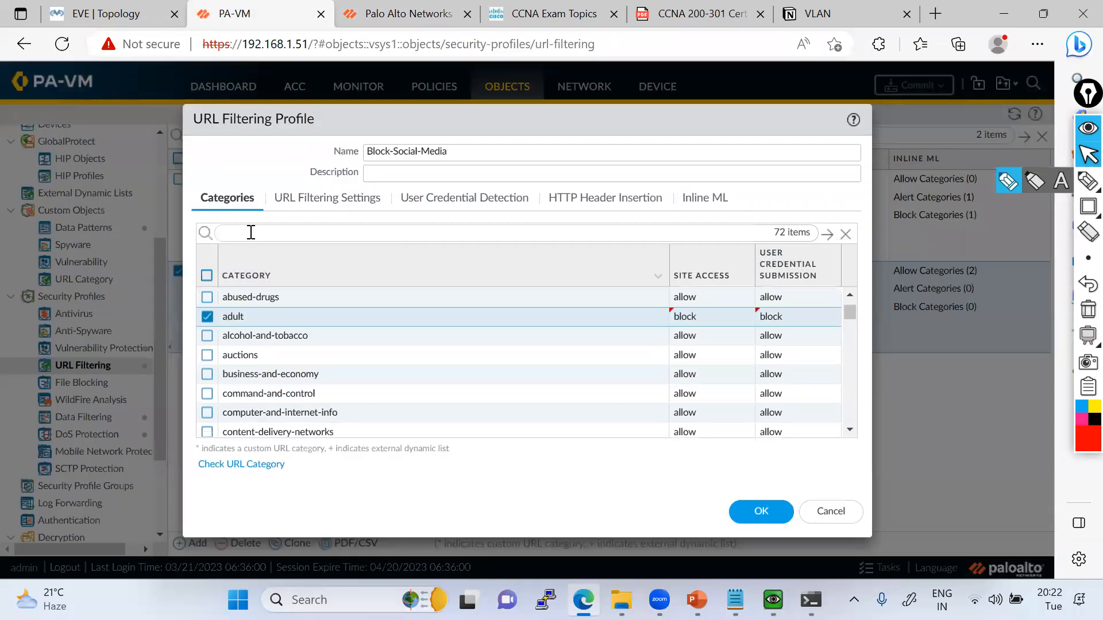
click(251, 233)
text(computer)
key(Return)
click(707, 325)
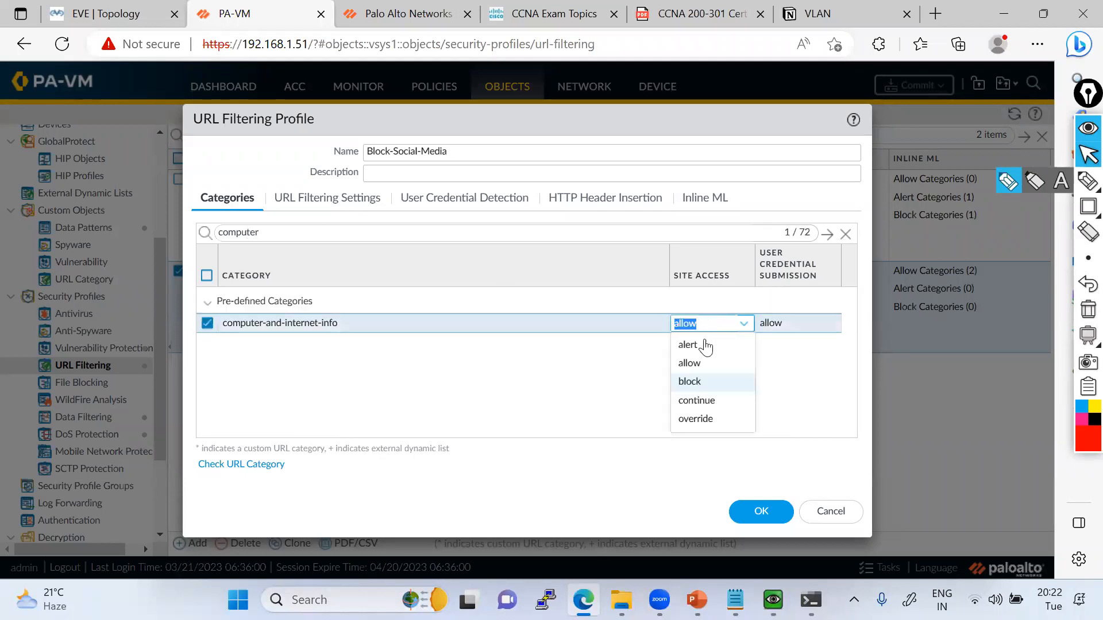
click(577, 387)
double_click(278, 241)
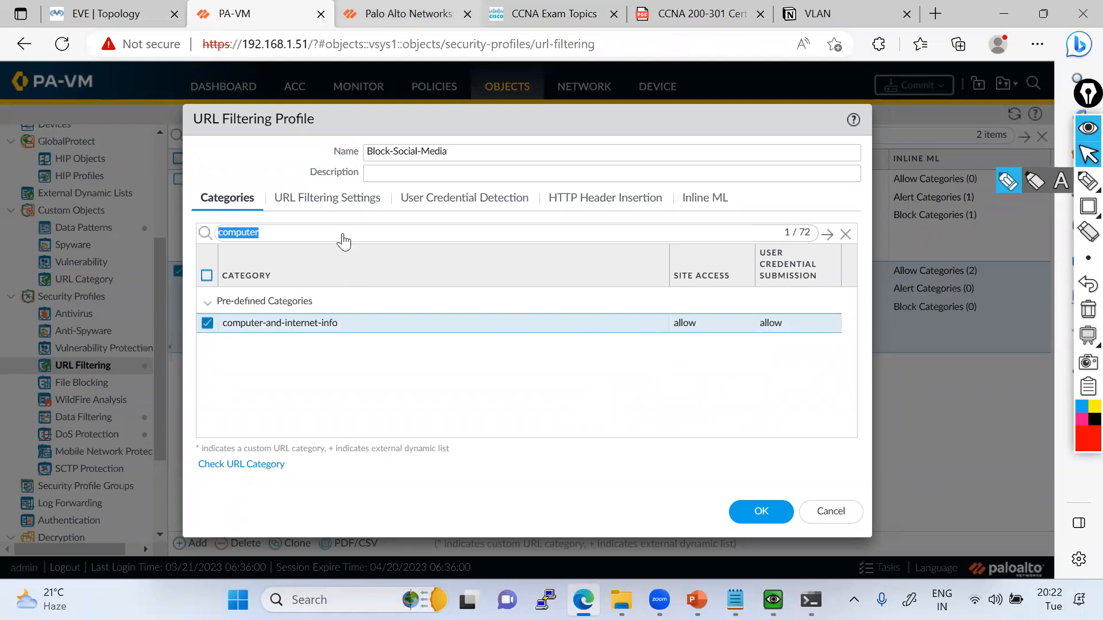
click(402, 13)
click(303, 239)
text(www.naukri.com)
key(Return)
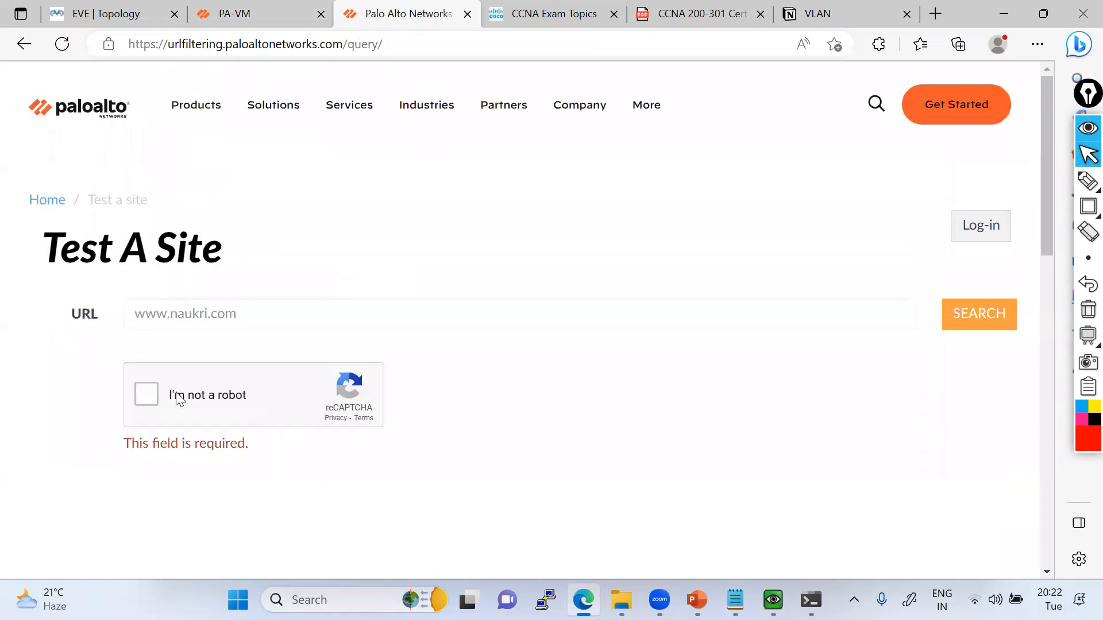
click(146, 394)
click(969, 325)
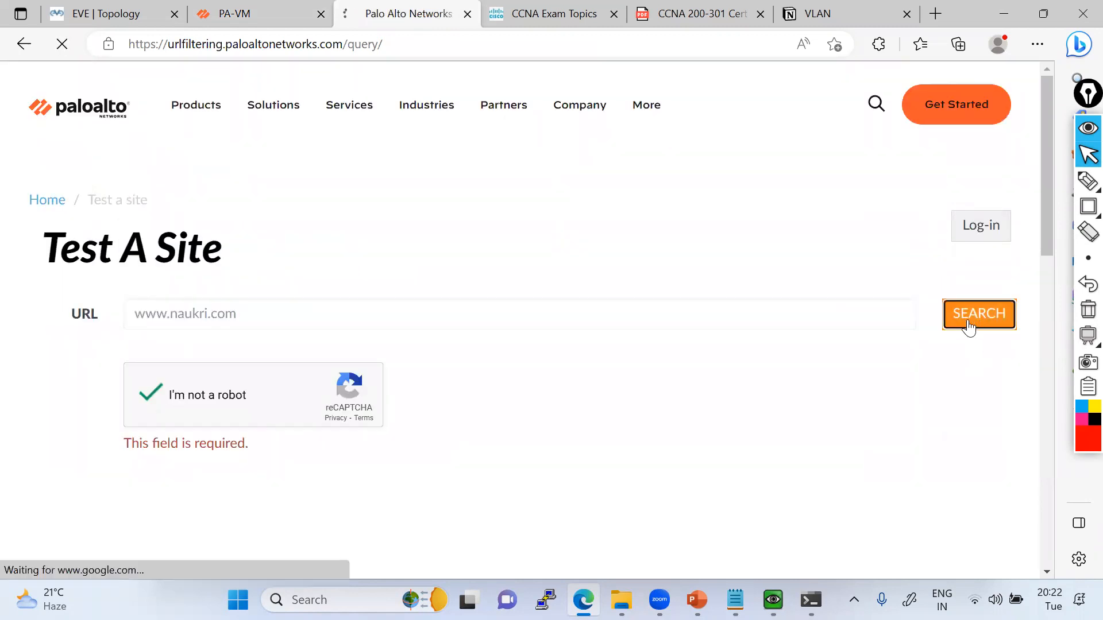
drag(267, 456, 202, 456)
Filter the profile's categories for job, set job-search site access to block, then save the profile and view its blocked categories.
click(275, 7)
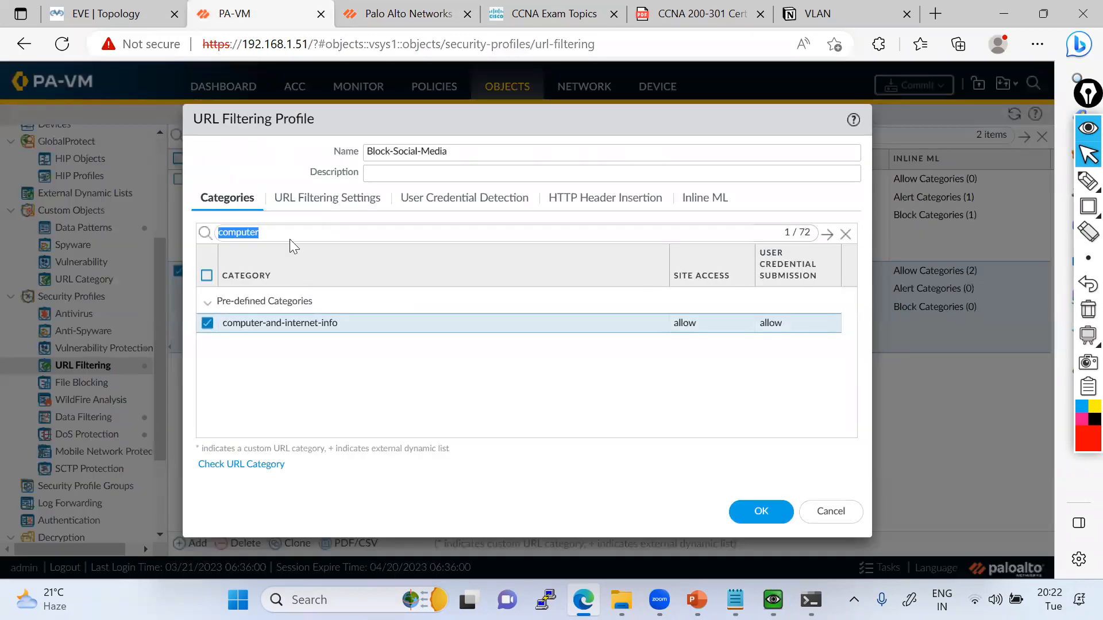
text(job)
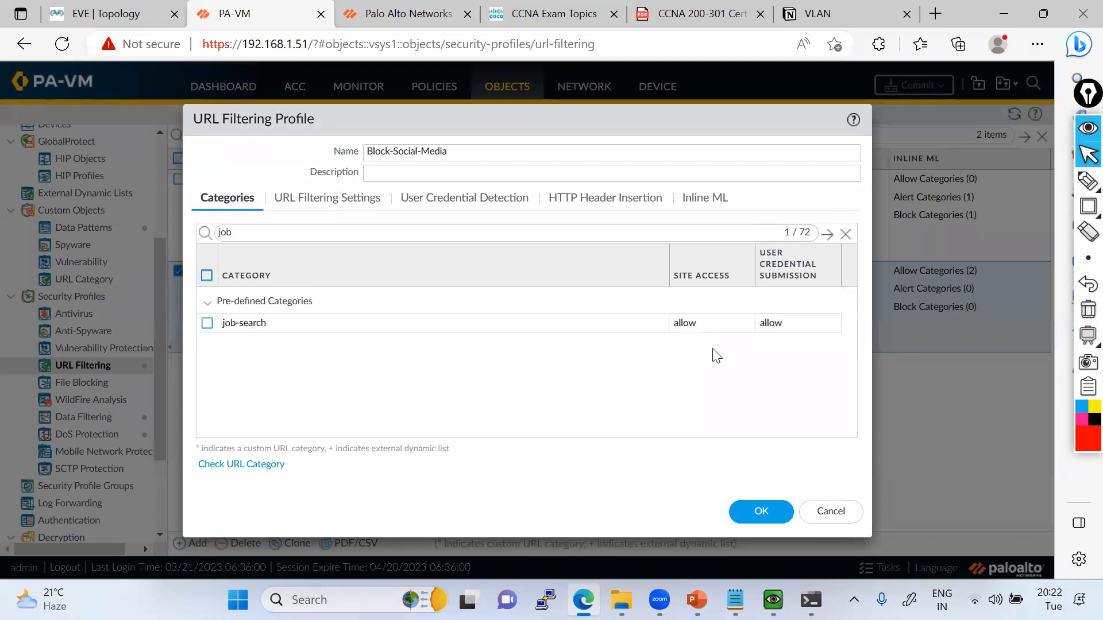
click(697, 323)
click(692, 379)
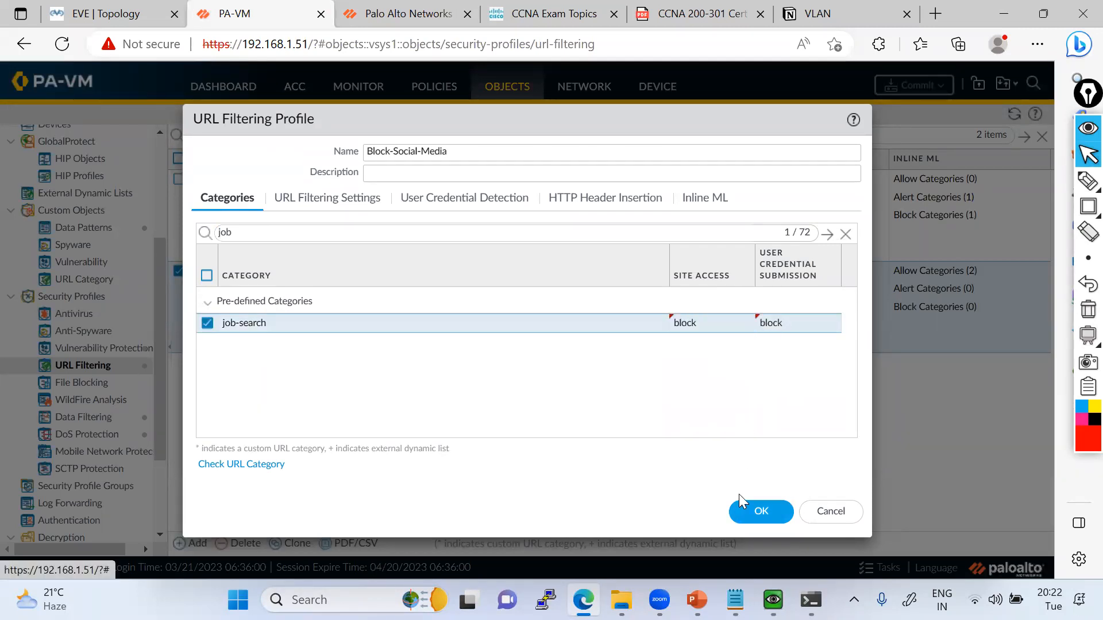
click(757, 511)
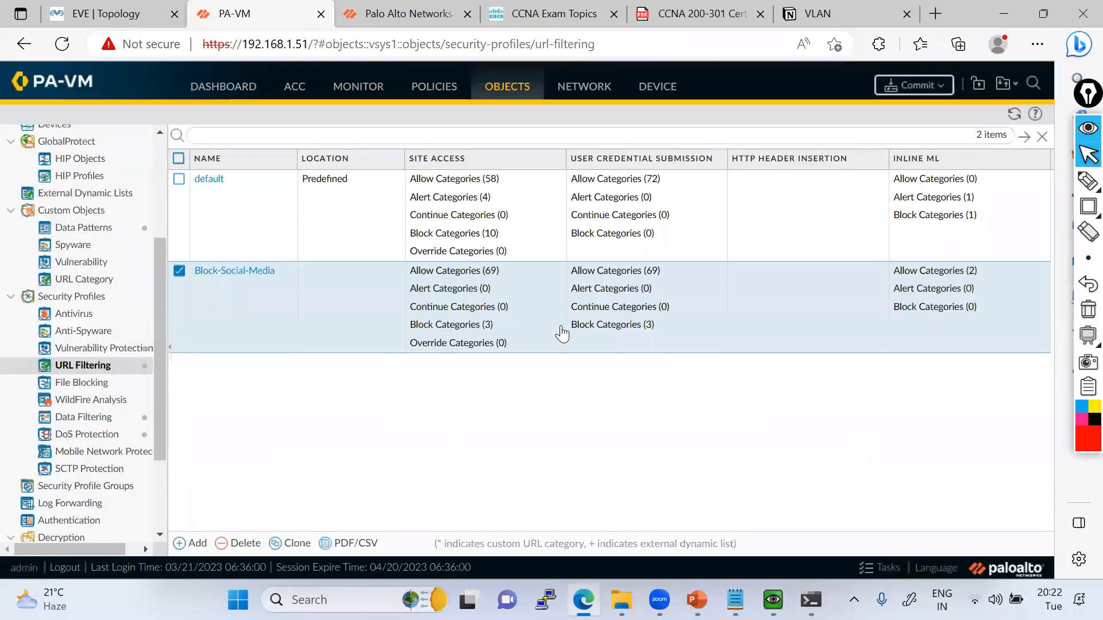
click(561, 325)
mouse_move(575, 327)
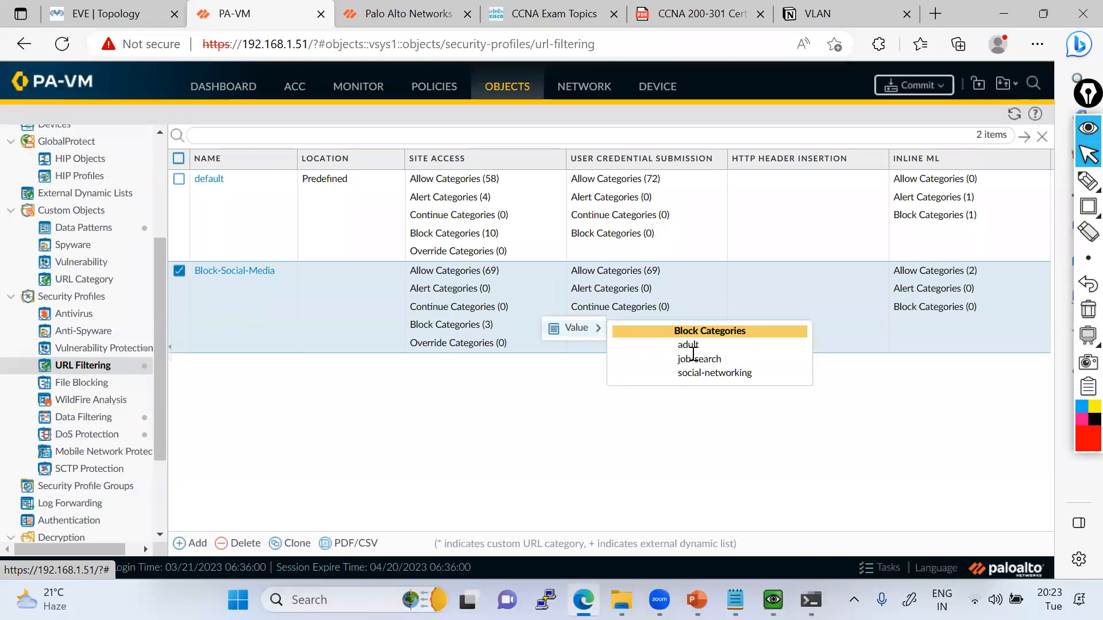
click(398, 16)
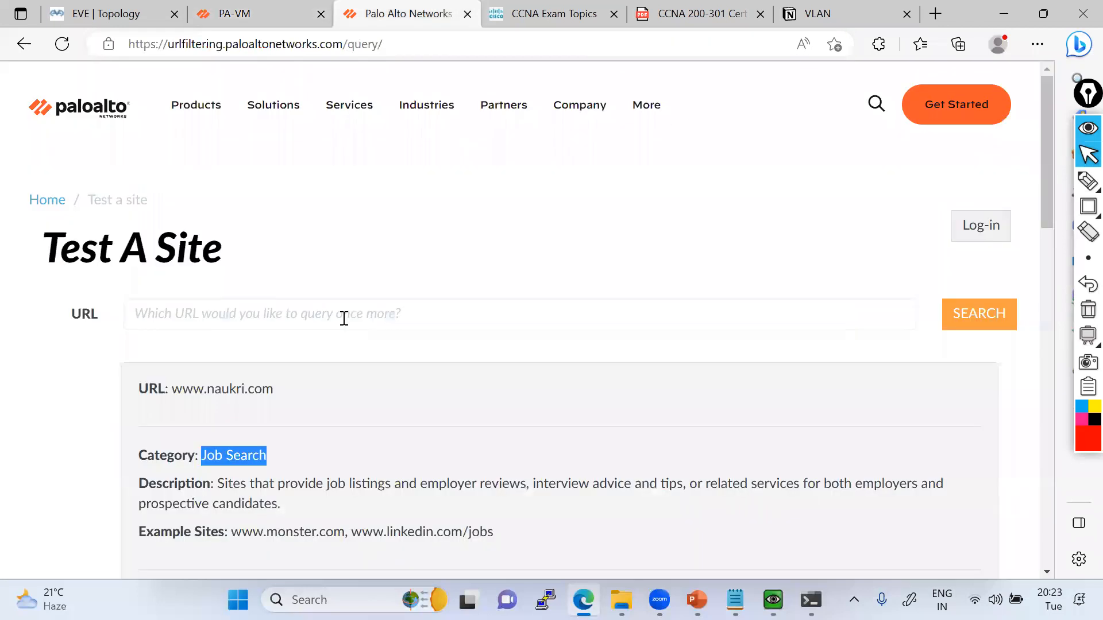
click(344, 317)
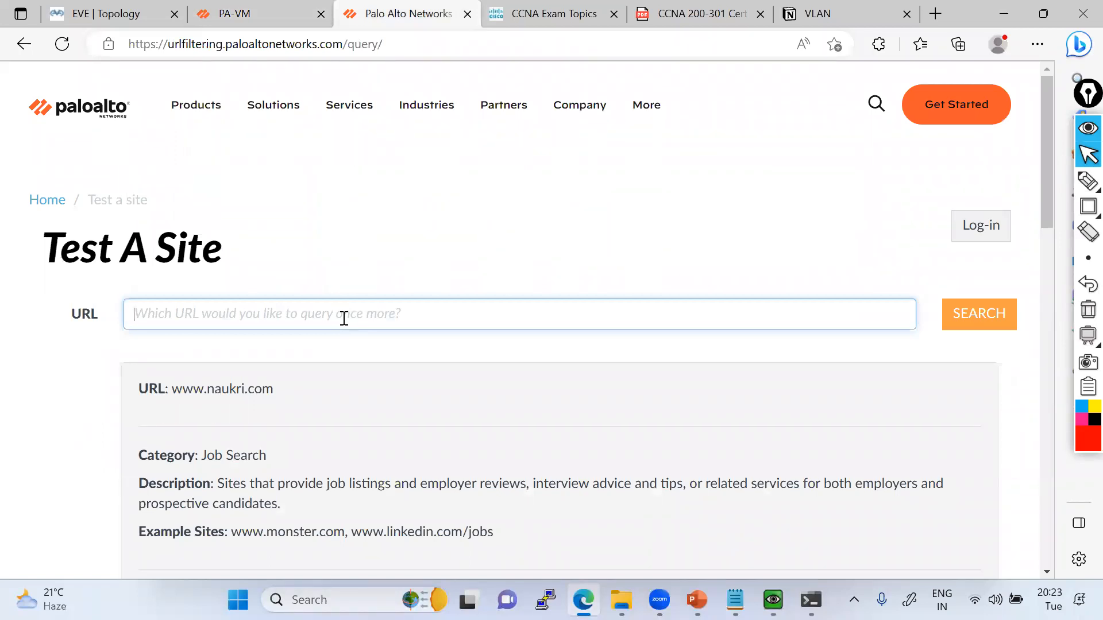
click(935, 14)
text(google.co.in)
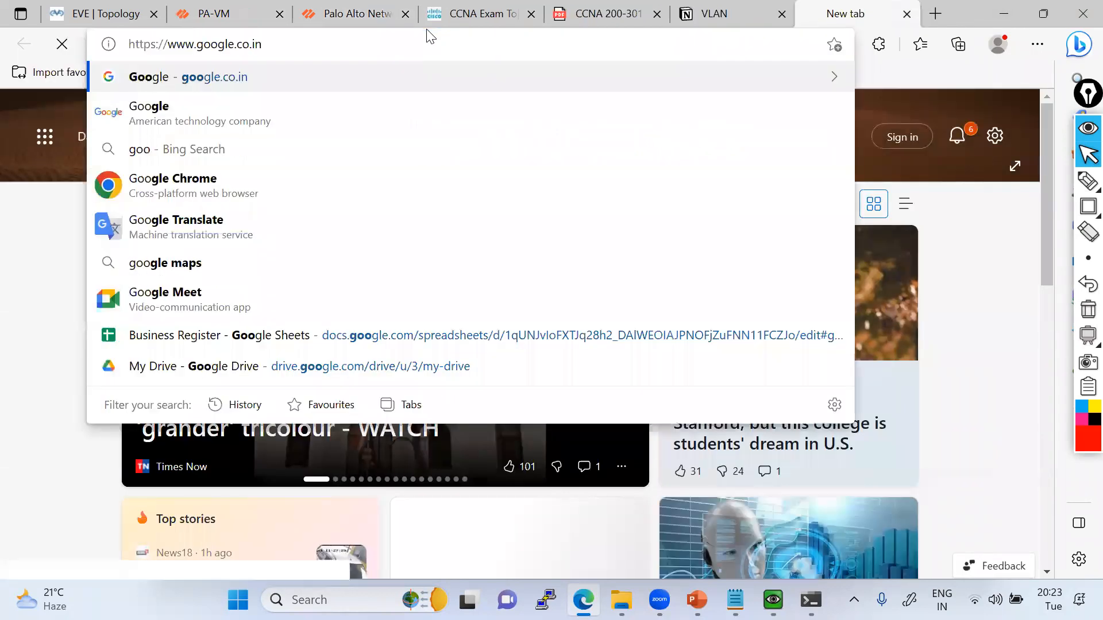
key(Return)
text(gaming )
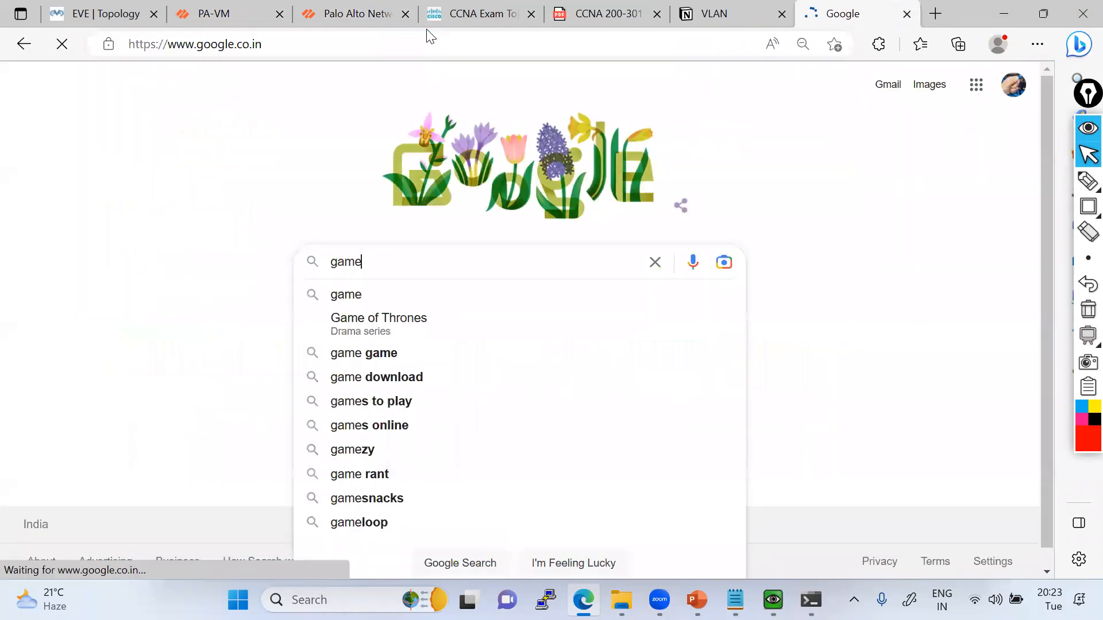
text(website)
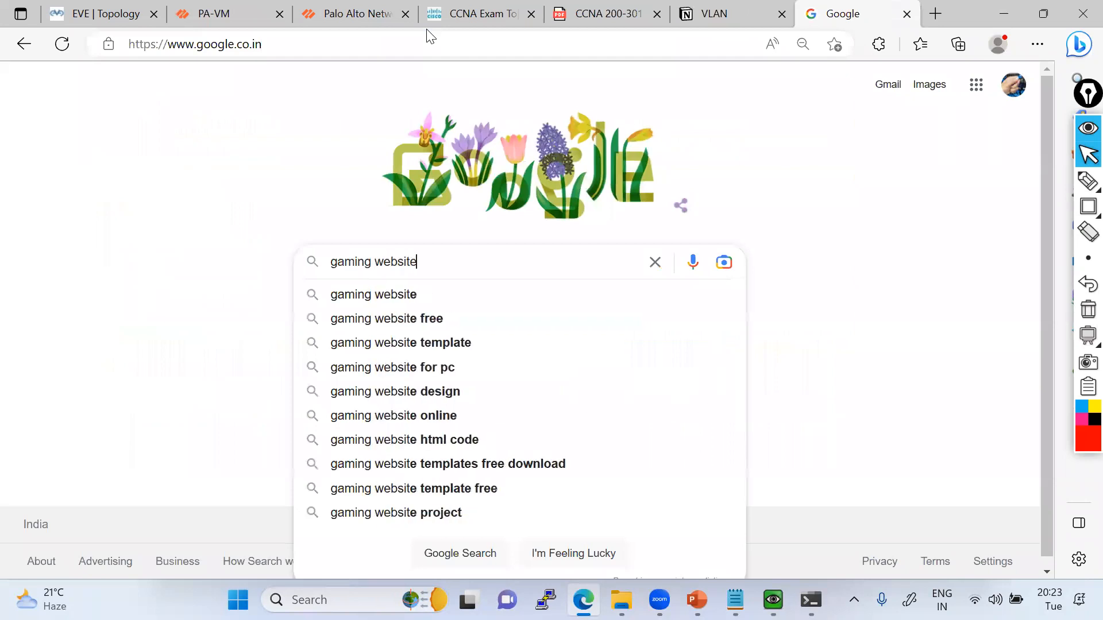
key(Return)
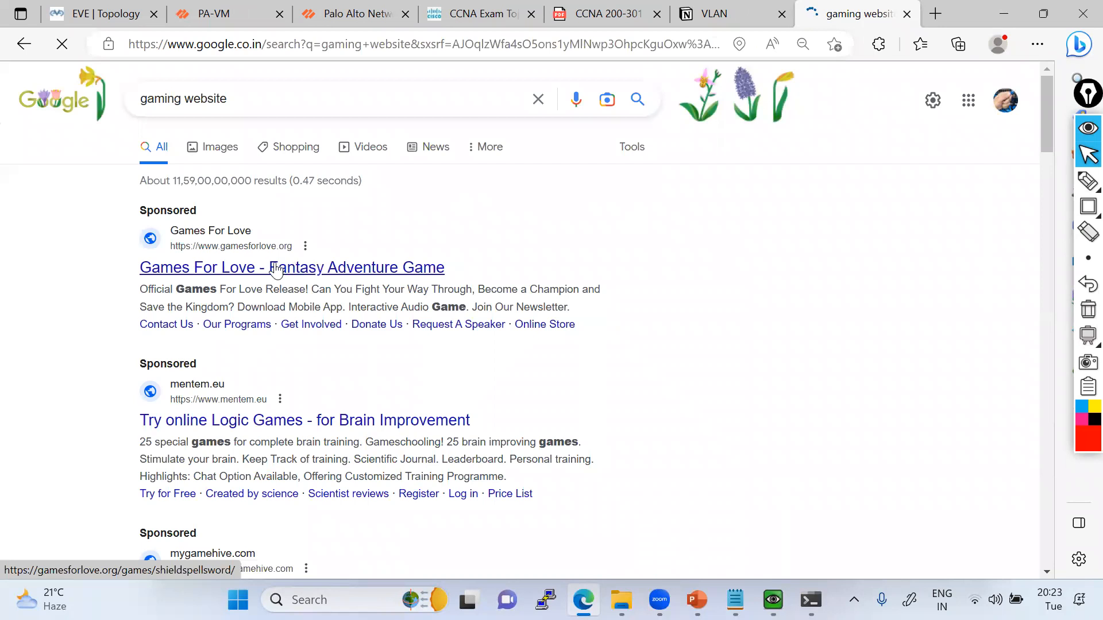
drag(270, 259, 300, 325)
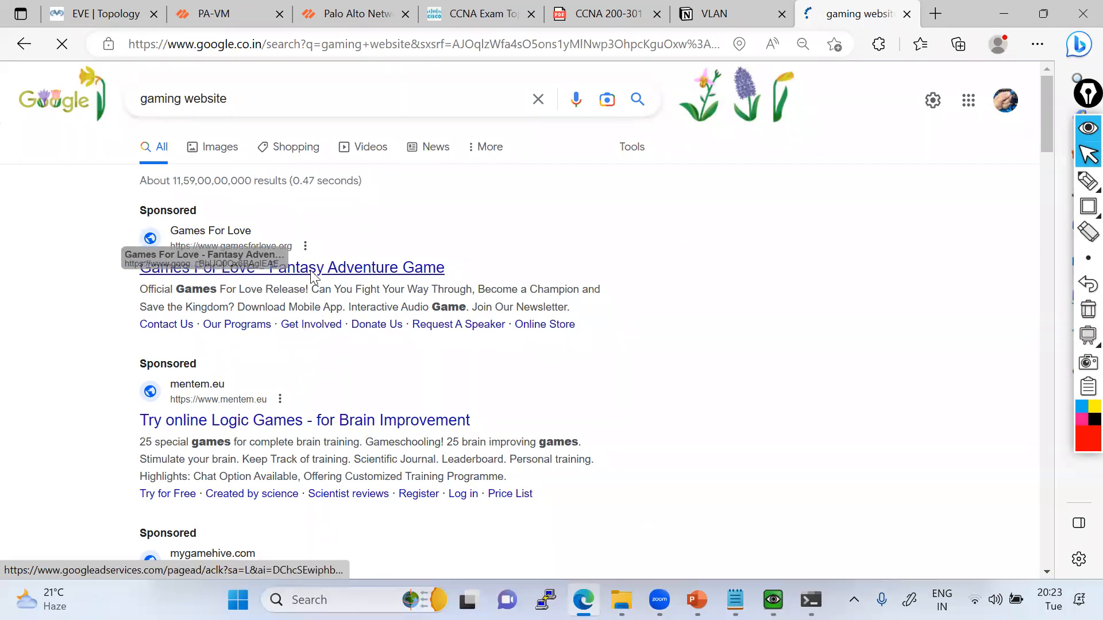
scroll(310, 275, down, 4)
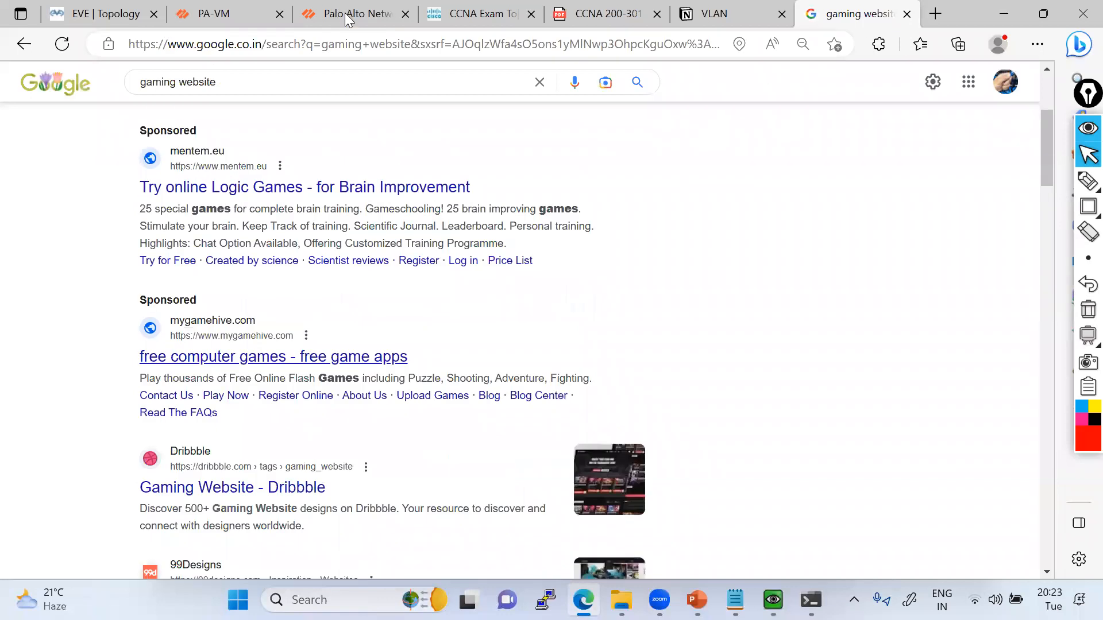
drag(351, 46, 176, 45)
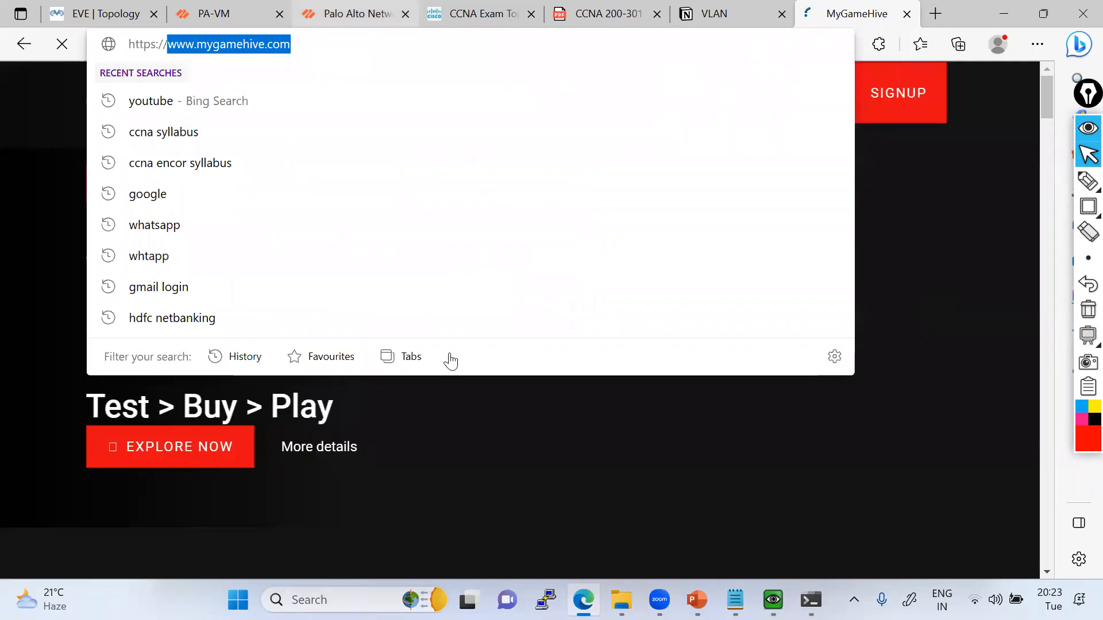
click(357, 15)
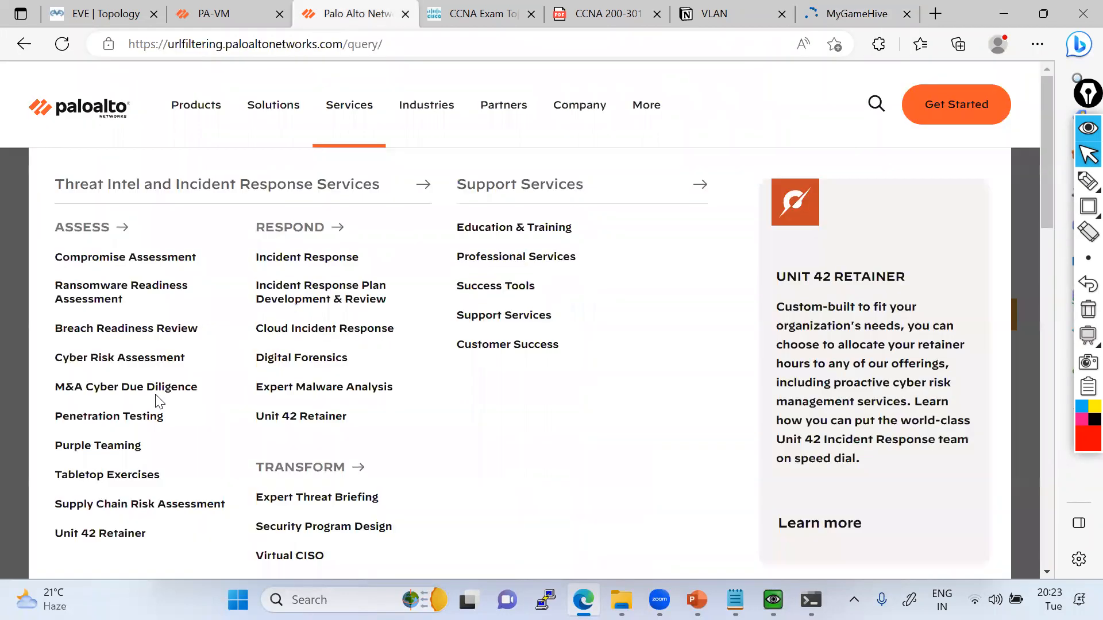
click(964, 322)
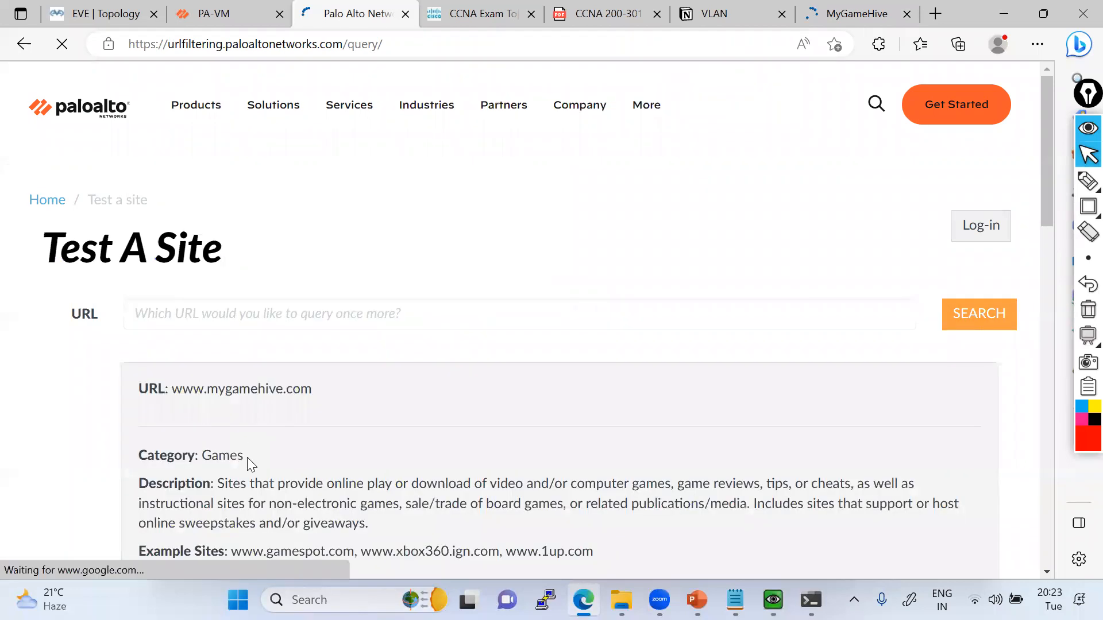
double_click(222, 456)
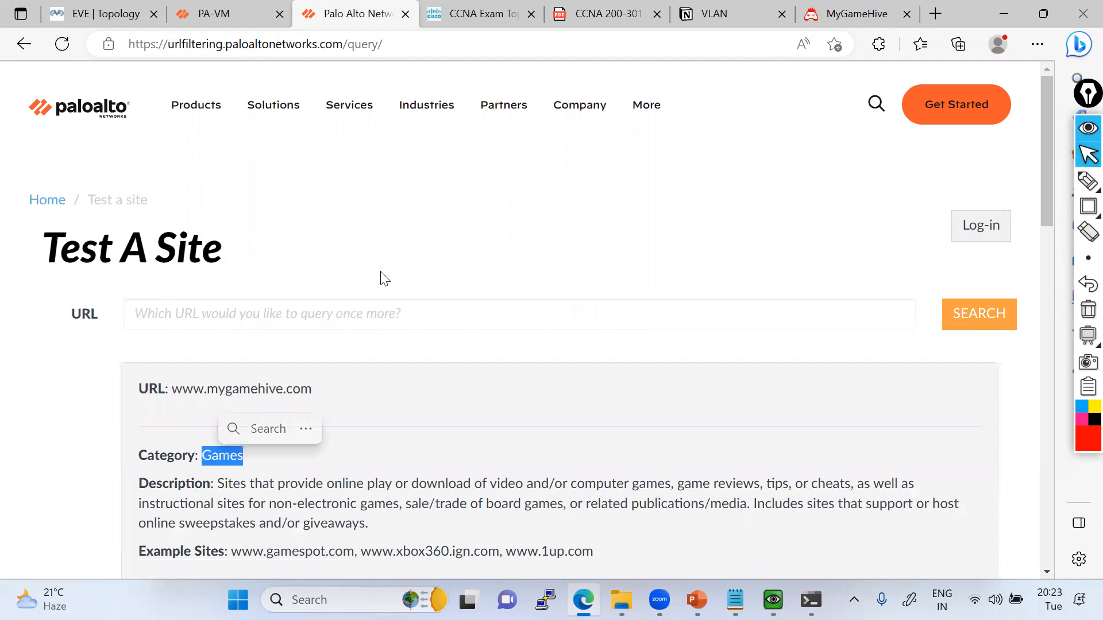
Reopen the Block-Social-Media profile, filter its categories for games, set that category's site access to block and save the profile.
key(ctrl+shift+Tab)
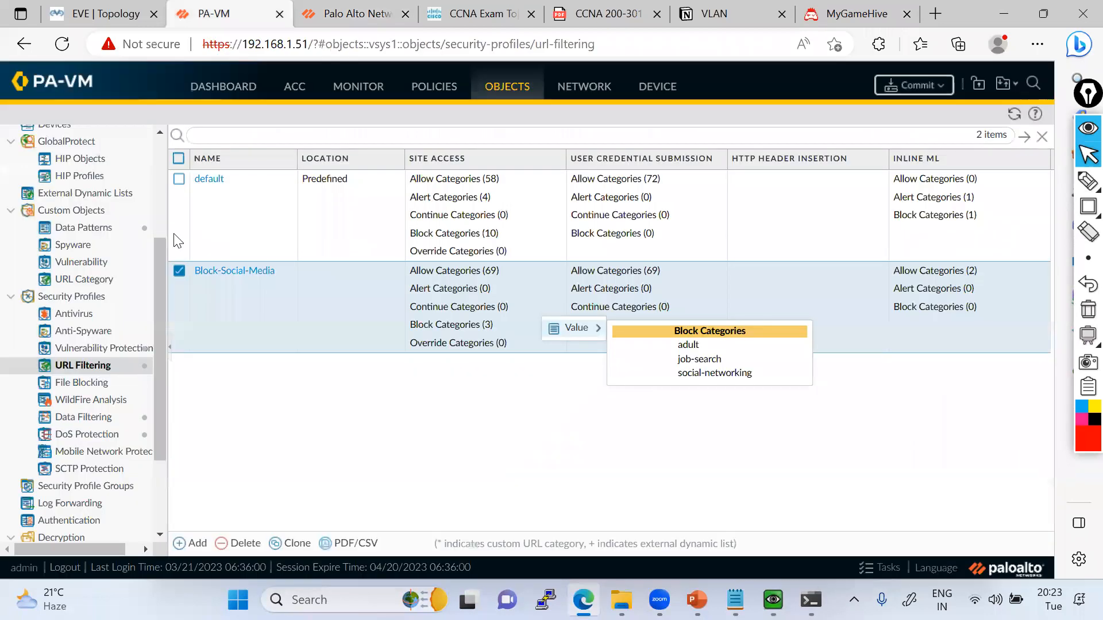
click(234, 270)
drag(235, 233, 173, 234)
text(game)
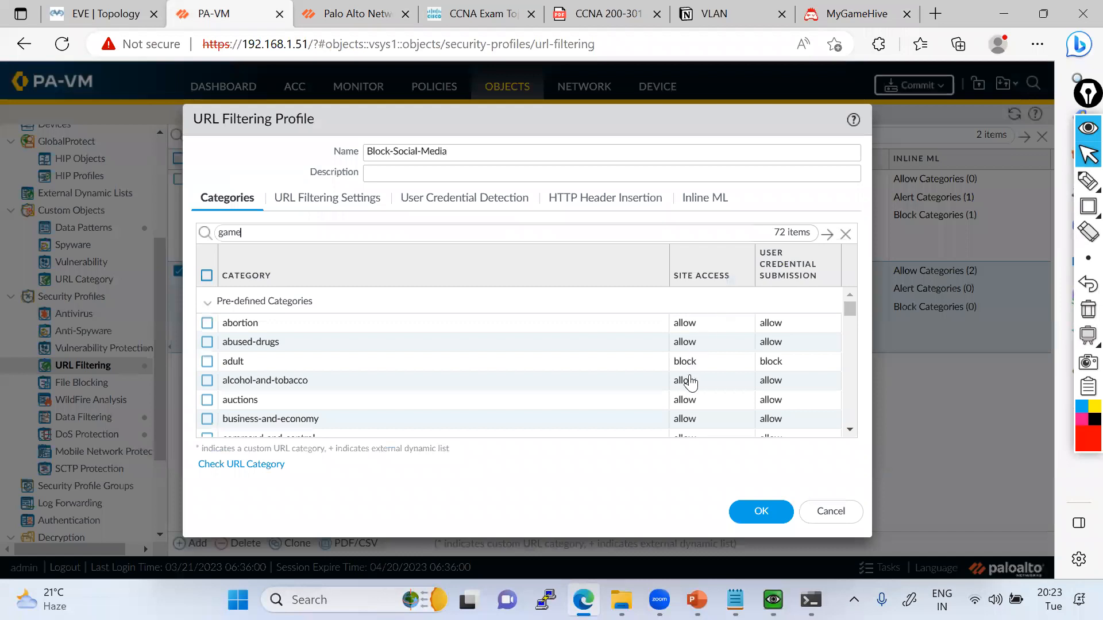
text(s)
key(Return)
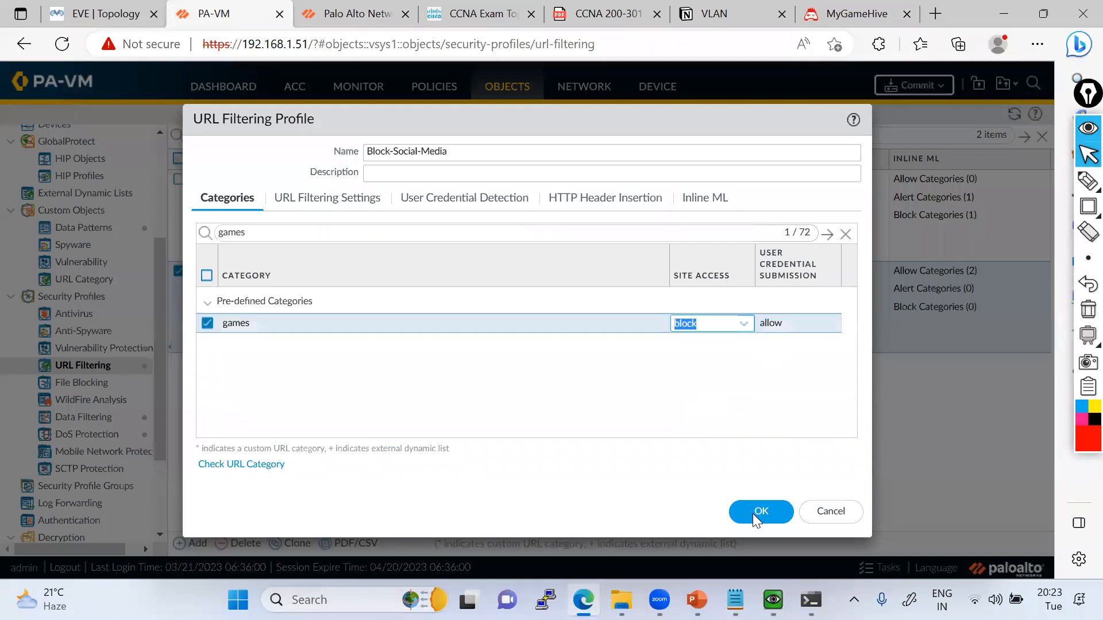
click(757, 513)
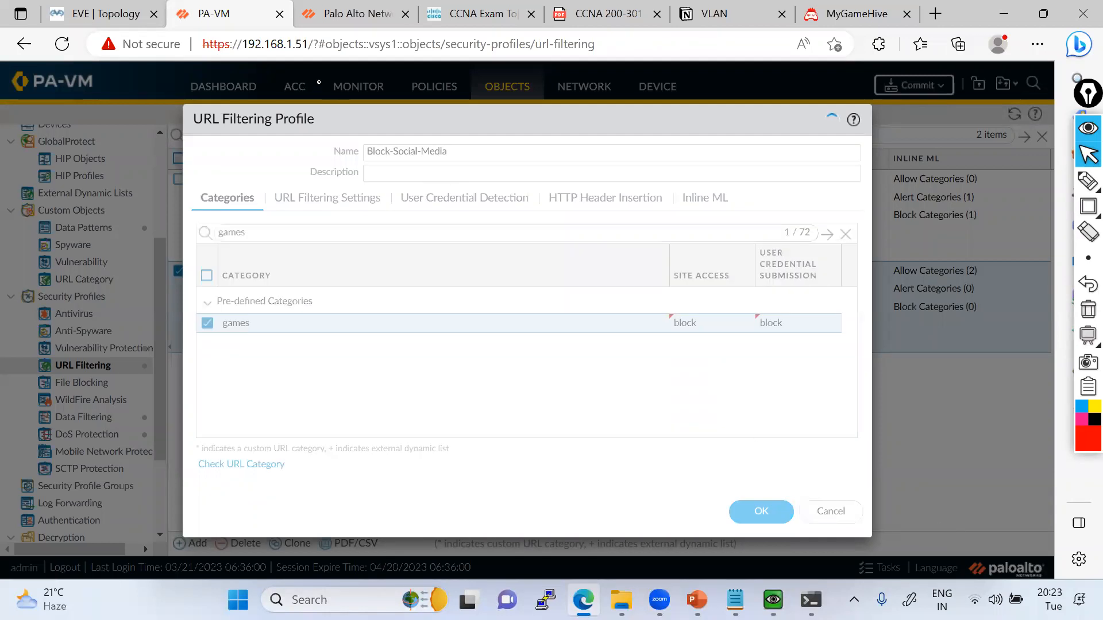
Switch to the QEMU (USER) machine and reload facebook.com in its browser.
mouse_move(772, 599)
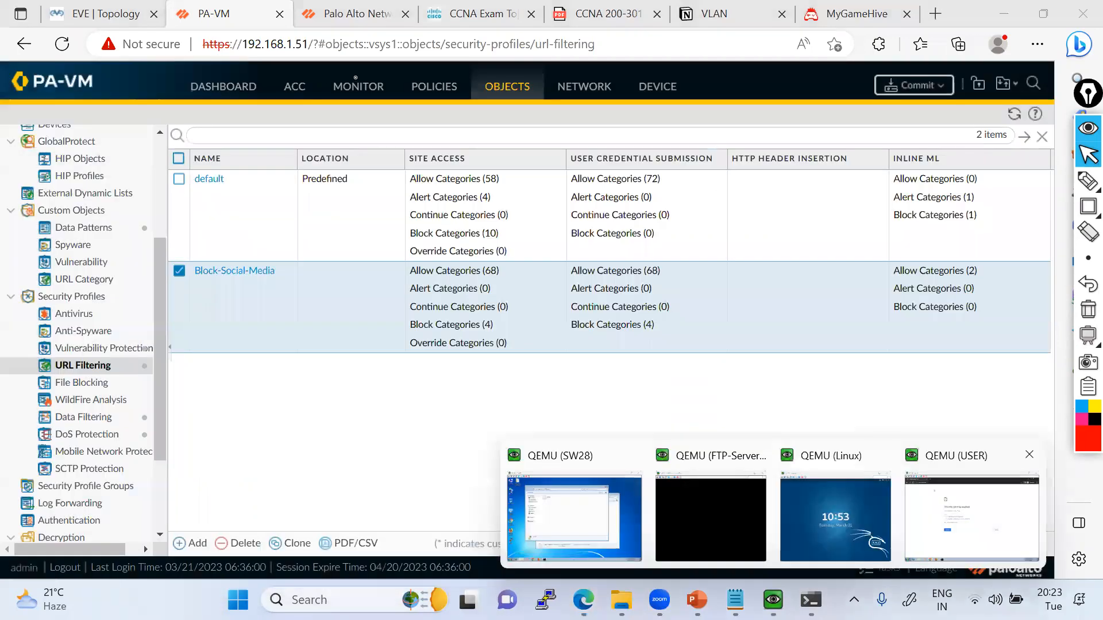
click(971, 516)
key(Return)
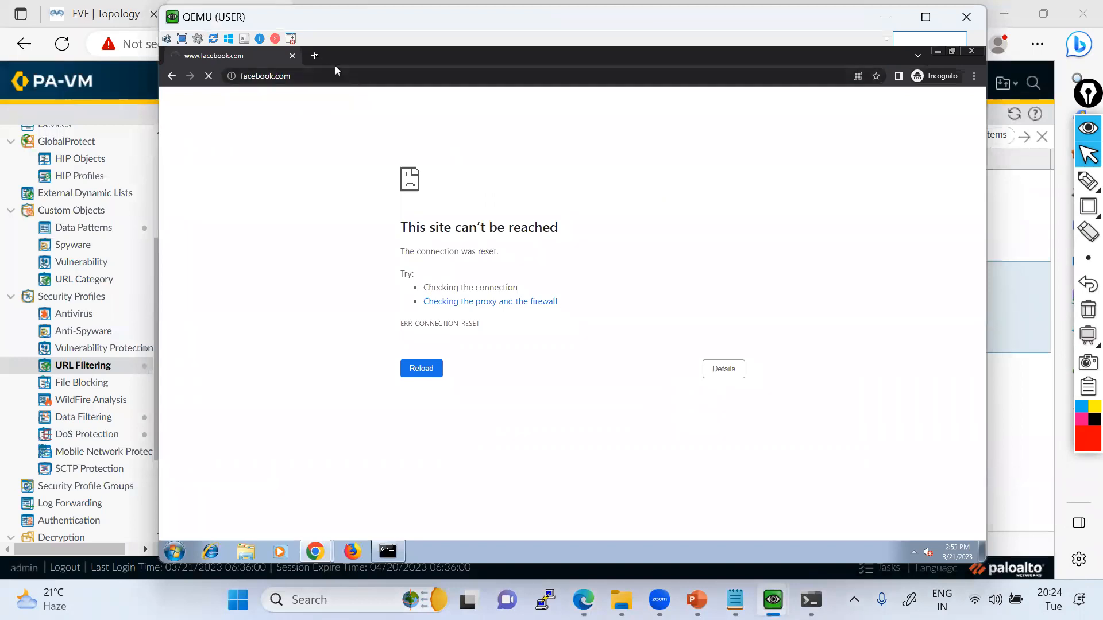
Open google.com in a new incognito tab of the USER machine's browser.
click(314, 56)
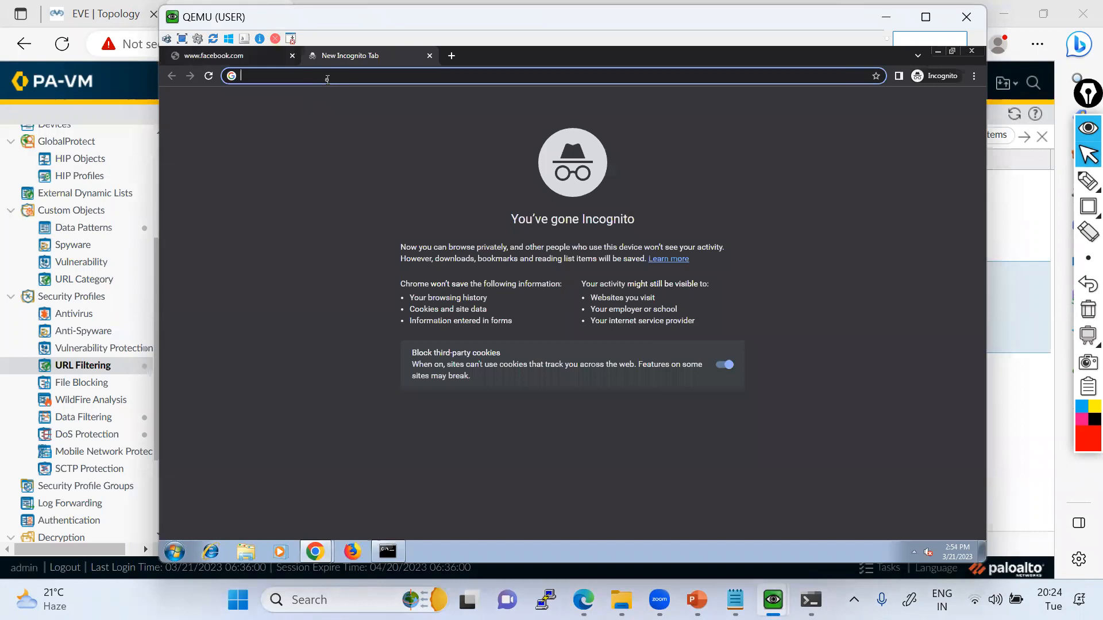
text(google.com)
key(Return)
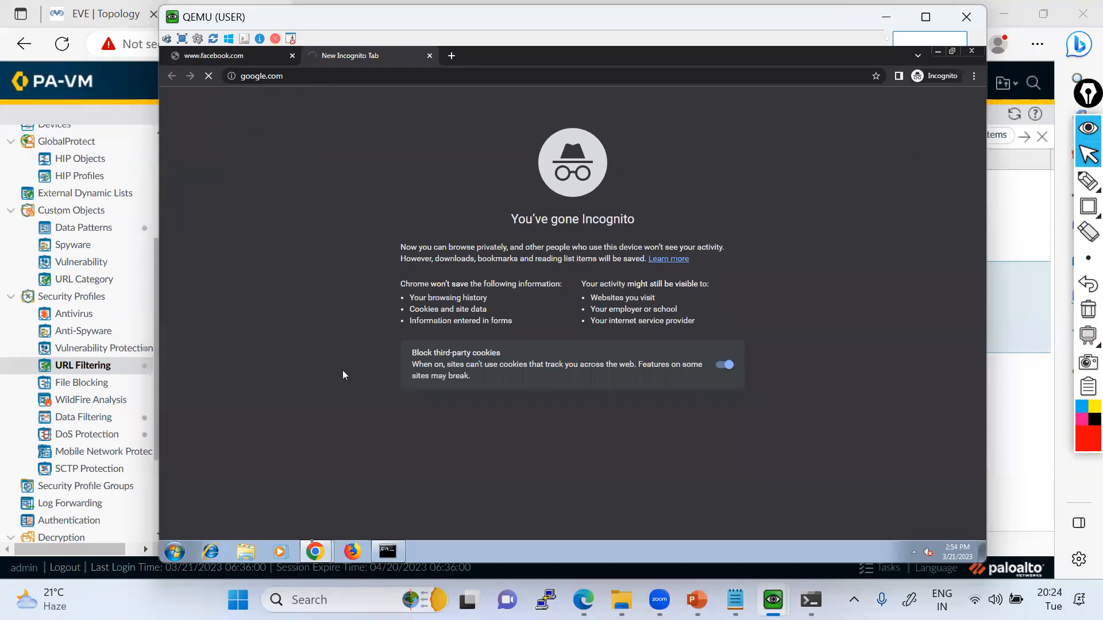
mouse_move(314, 550)
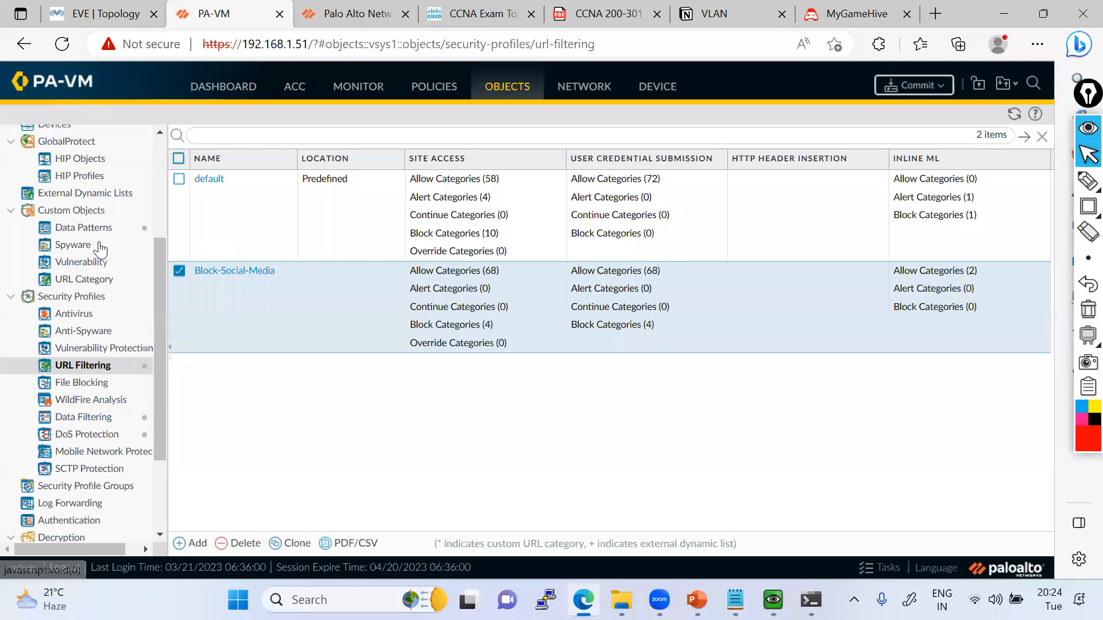
Switch to the PA-VM firewall, open its URL Filtering logs, widen the URL column and bring the Application and Action columns into view.
click(79, 193)
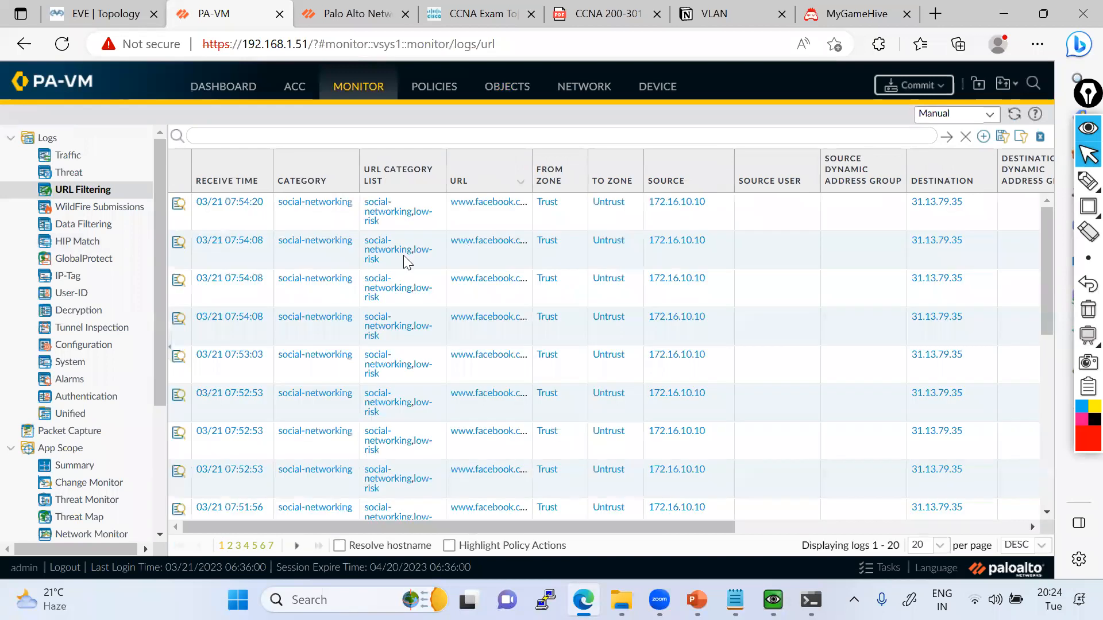
drag(533, 176, 567, 175)
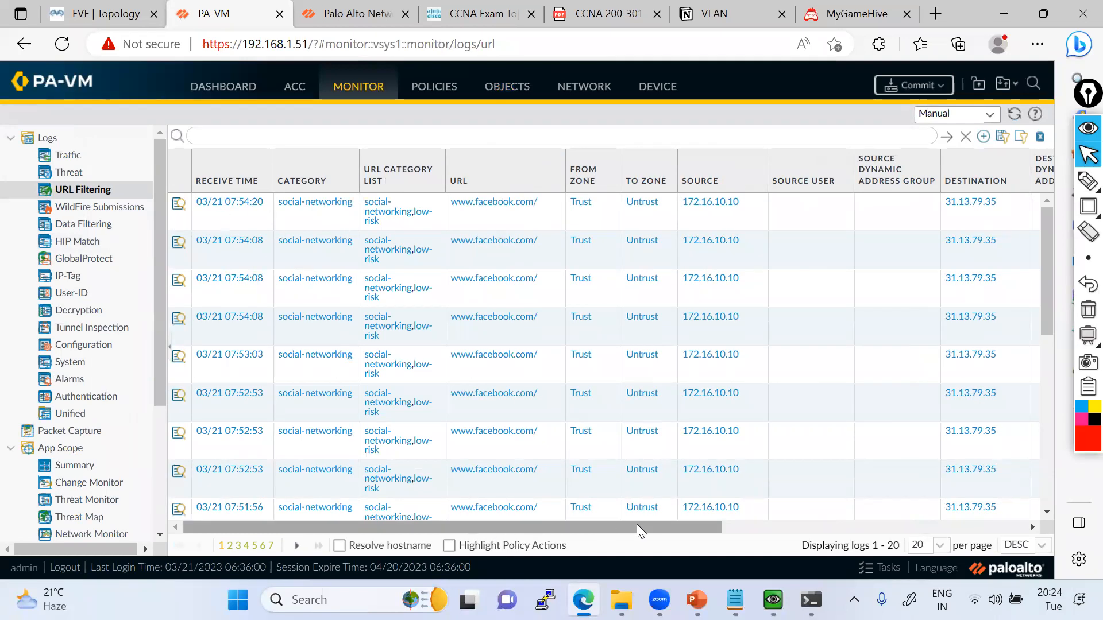
click(812, 528)
Circle the facebook-base application and block-url action of the newest log entry, underline its row with the annotation pen, and clear the marks.
drag(815, 216, 1067, 168)
mouse_move(1087, 181)
click(1010, 183)
mouse_move(799, 198)
mouse_down()
mouse_move(805, 224)
mouse_move(851, 198)
mouse_move(793, 186)
mouse_move(700, 217)
mouse_move(749, 216)
mouse_move(796, 195)
mouse_up()
drag(468, 208, 947, 213)
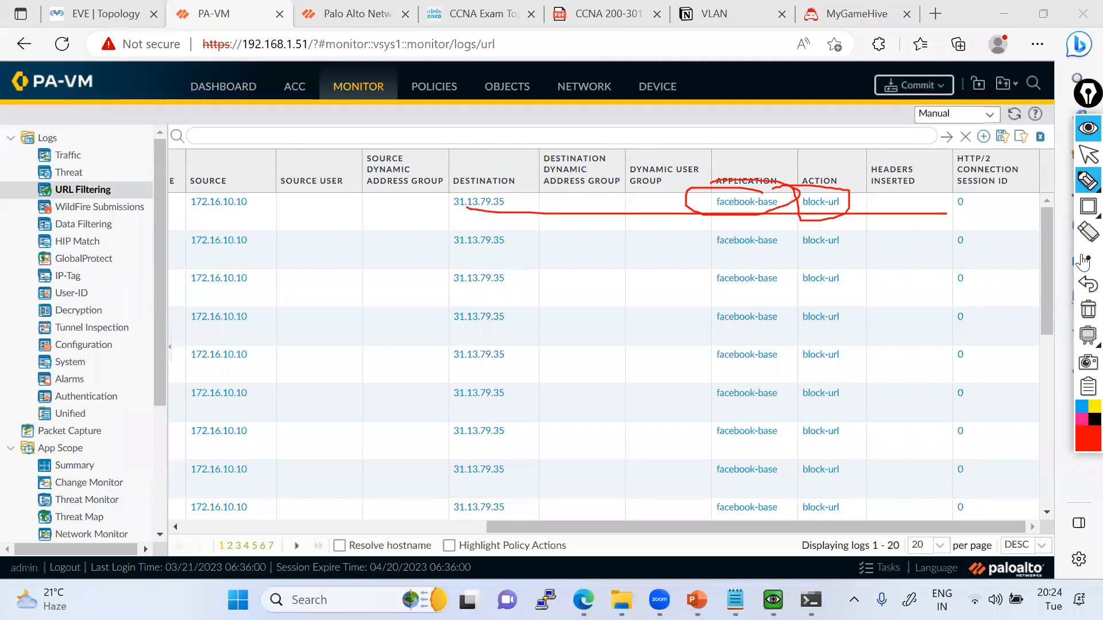
click(1088, 309)
click(1087, 154)
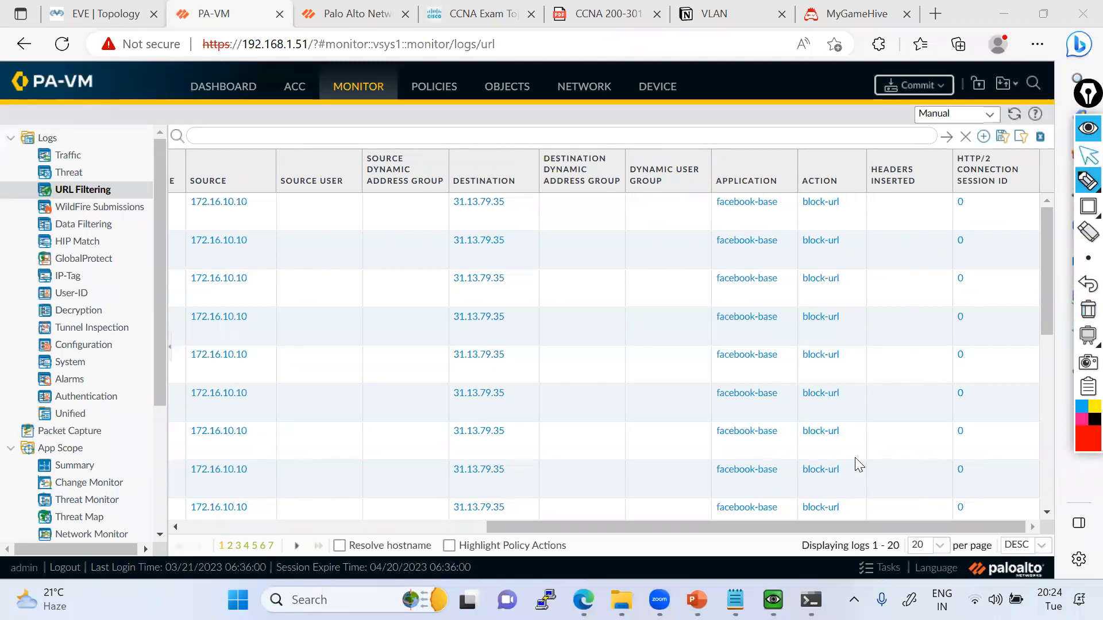
Check the google.com page on the QEMU (USER) machine and return to the firewall's URL Filtering logs.
drag(762, 528, 1038, 243)
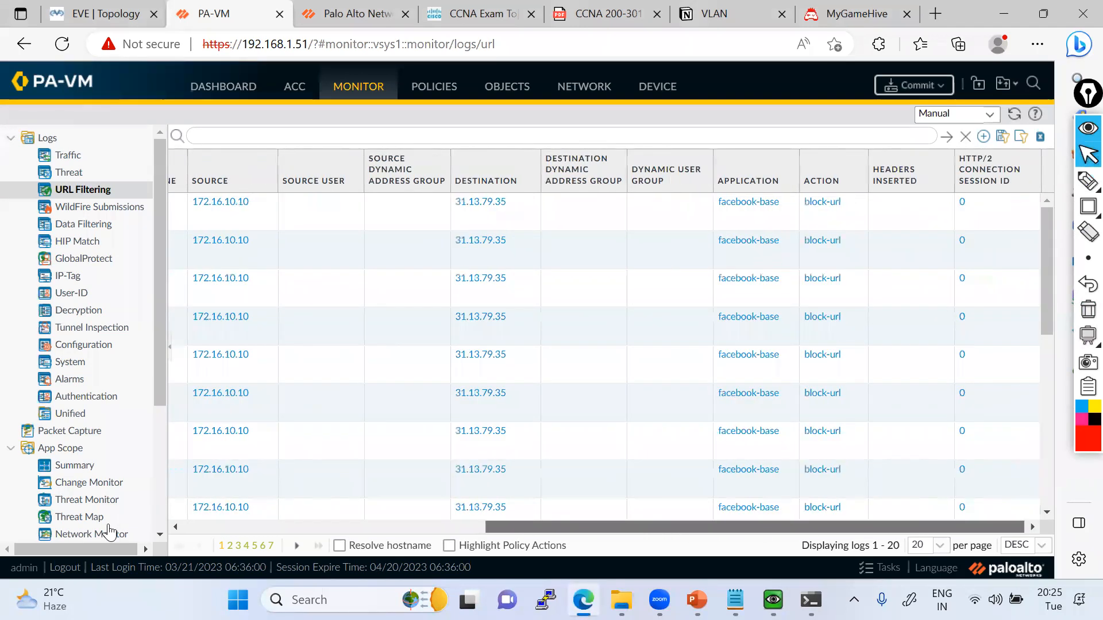
drag(747, 527, 109, 528)
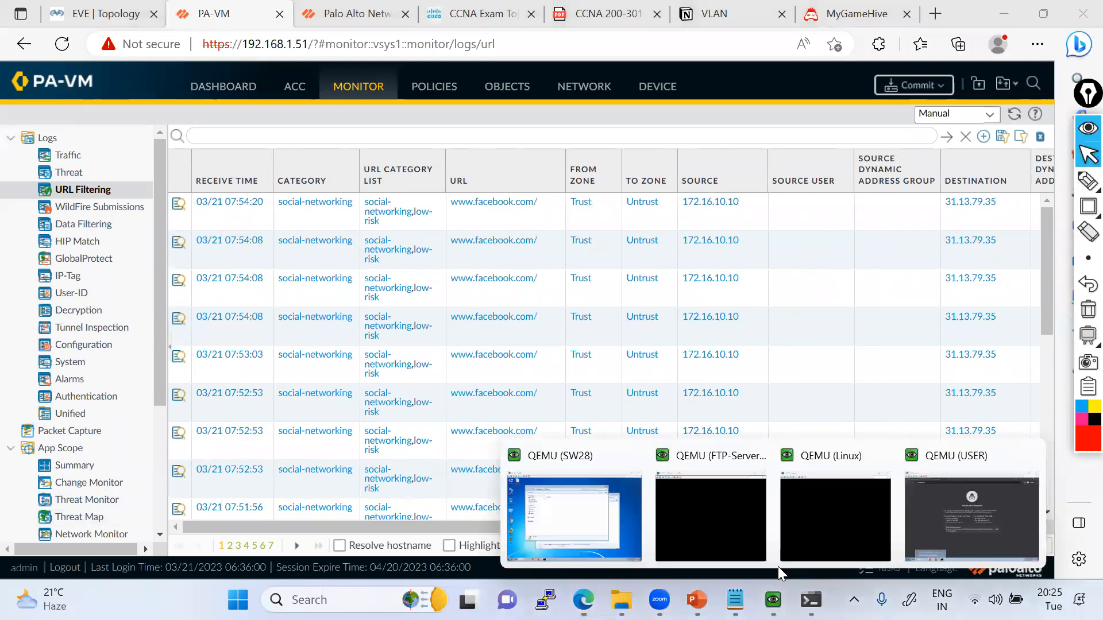
click(948, 534)
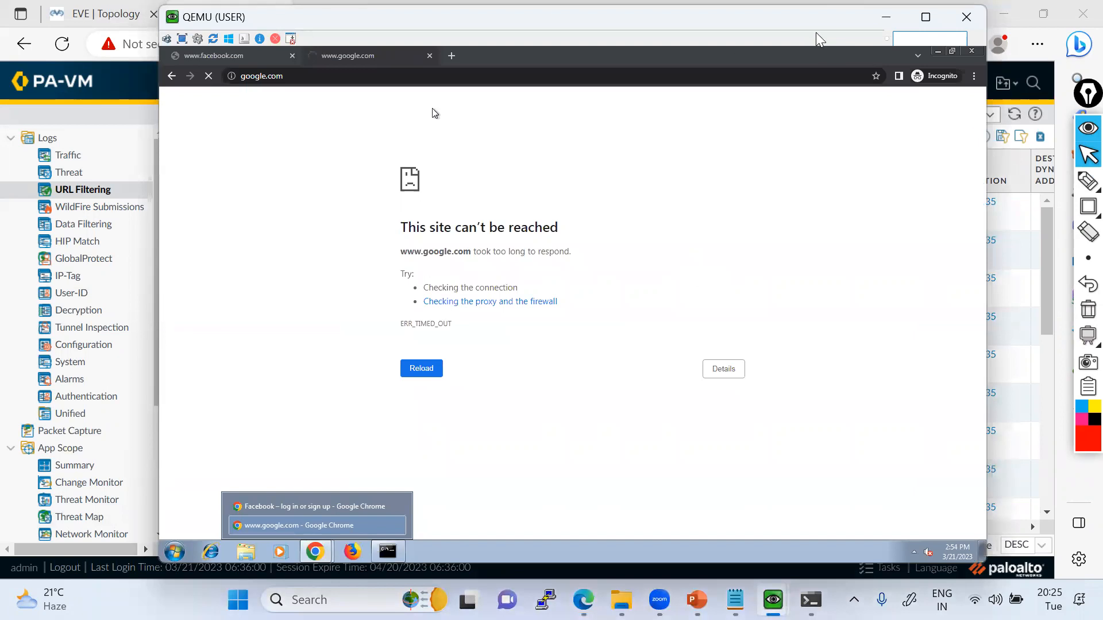
click(886, 18)
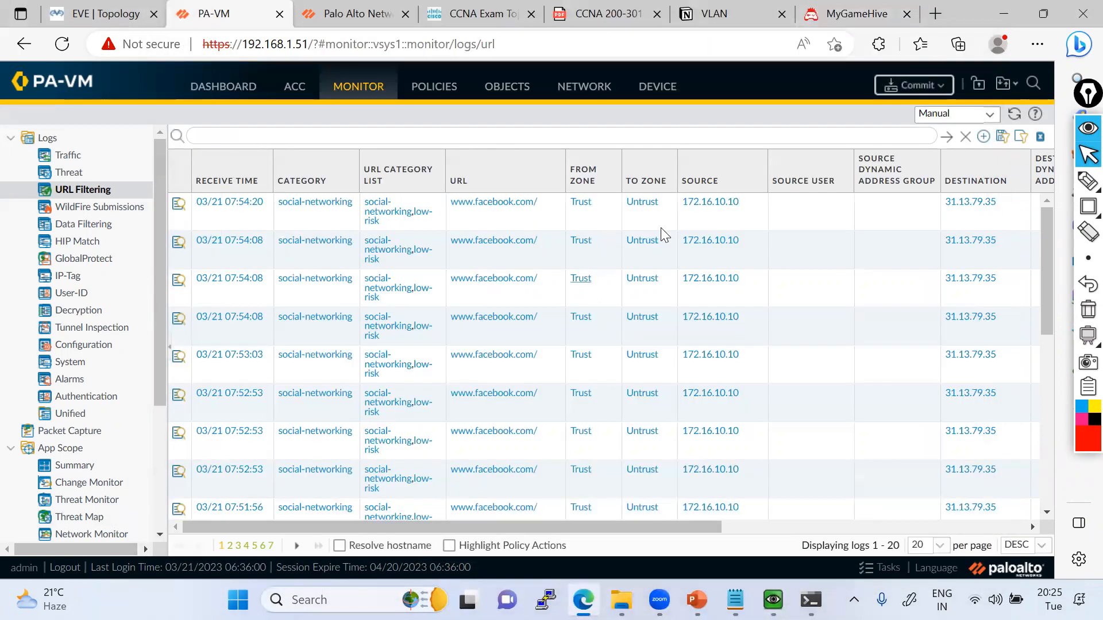
Review the facebook.com entries in the URL Filtering logs and switch to the Palo_Alto_Training_By_GT presentation in PowerPoint.
scroll(335, 356, down, 3)
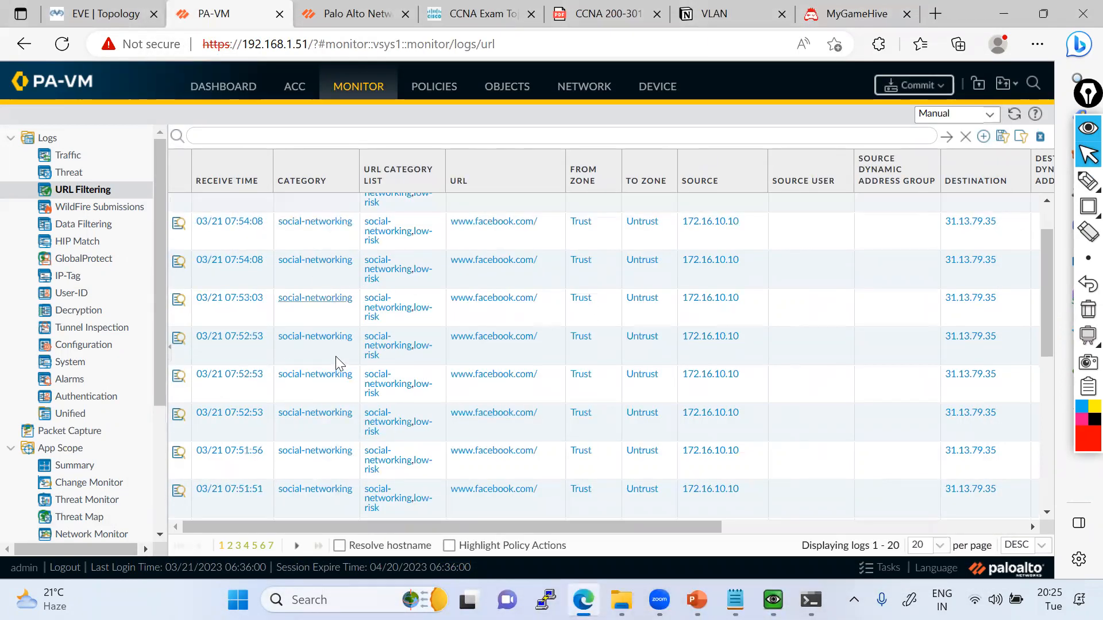
scroll(348, 432, up, 3)
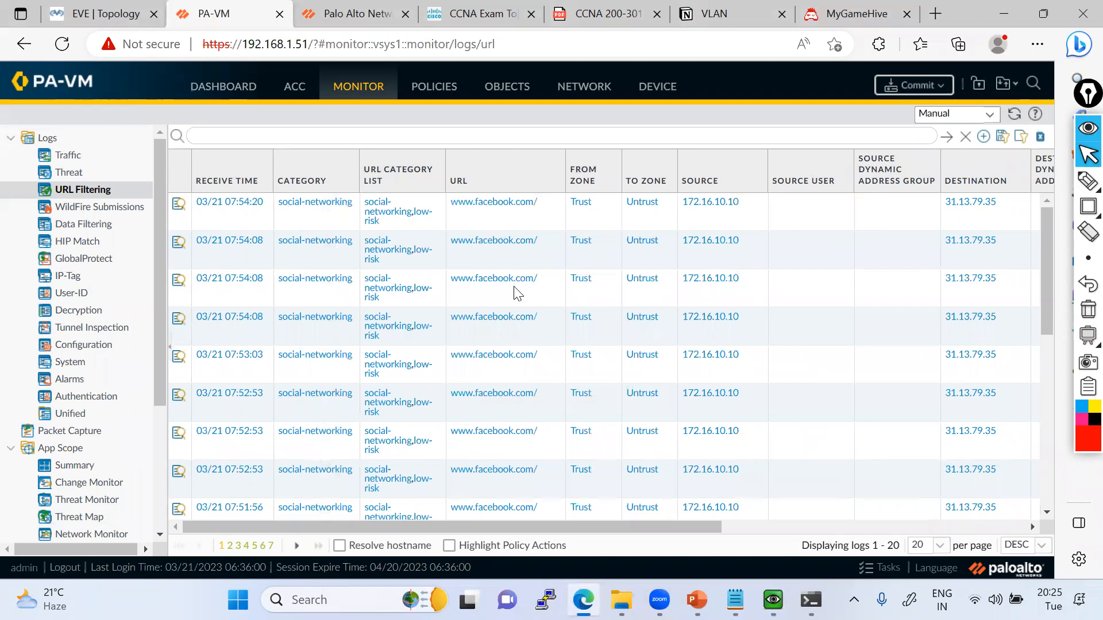
click(696, 600)
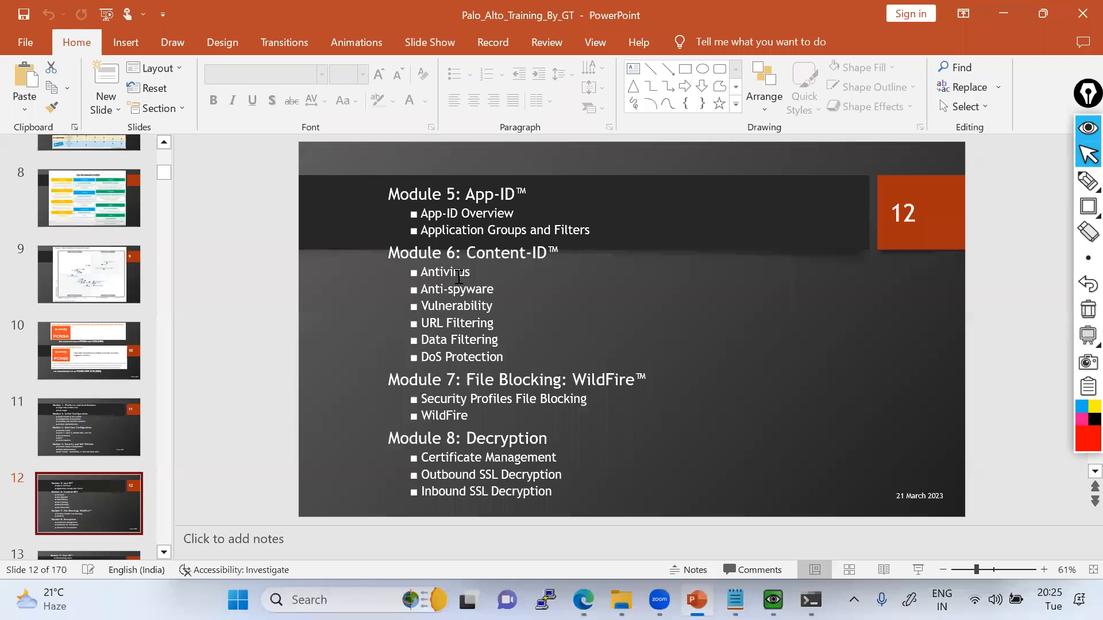